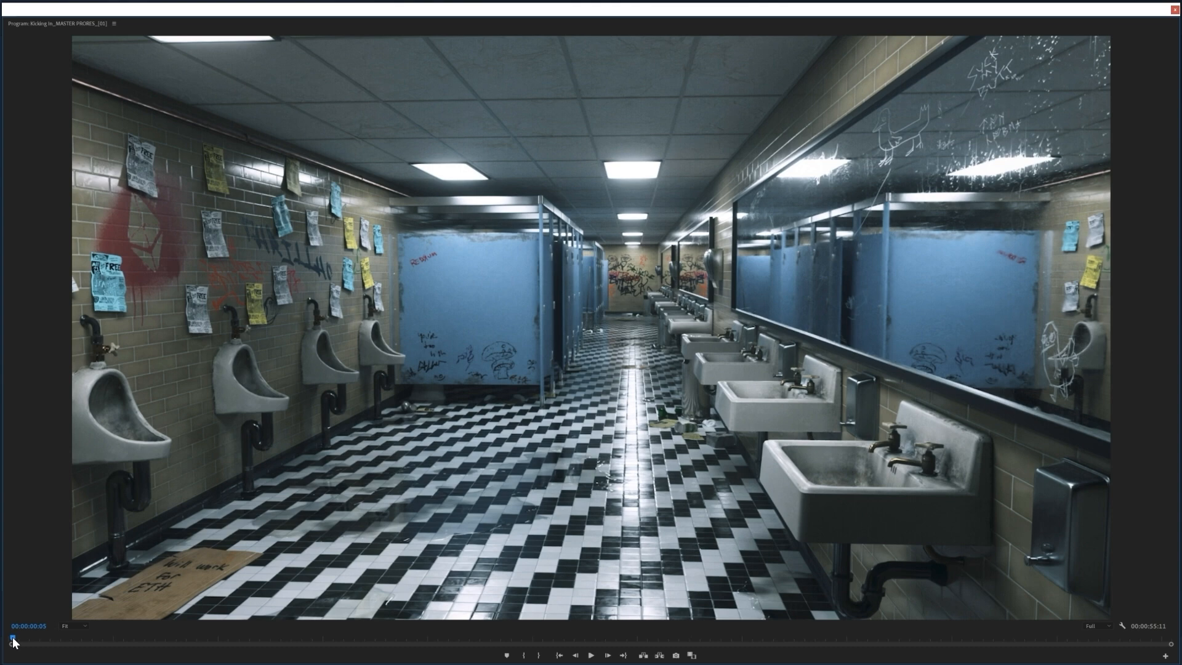
Step: Scrub through the opening of the bathroom sequence in the program monitor
{"action": "left_click_drag", "start_coordinate": [14, 642], "coordinate": [153, 646]}
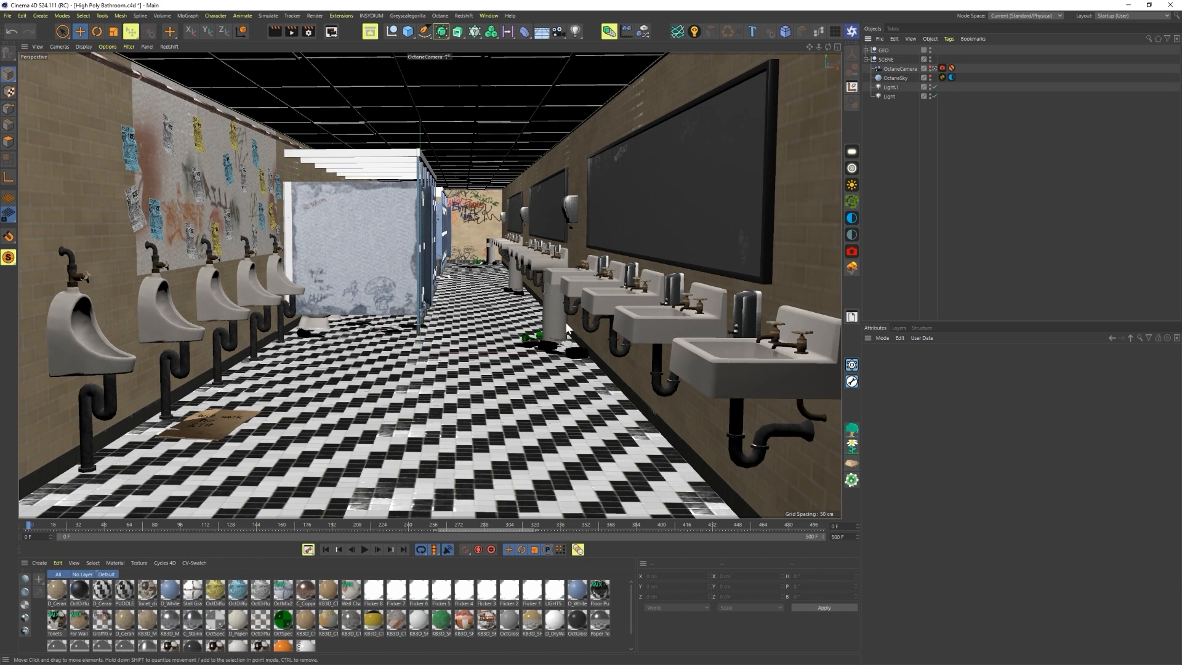
Step: Examine the high-poly bathroom model from outside with polygon lines displayed over its shading
{"action": "left_click_drag", "start_coordinate": [629, 292], "coordinate": [584, 305], "text": "alt"}
{"action": "scroll", "coordinate": [585, 305], "scroll_direction": "down", "scroll_amount": 5}
{"action": "scroll", "coordinate": [585, 305], "scroll_direction": "down", "scroll_amount": 3}
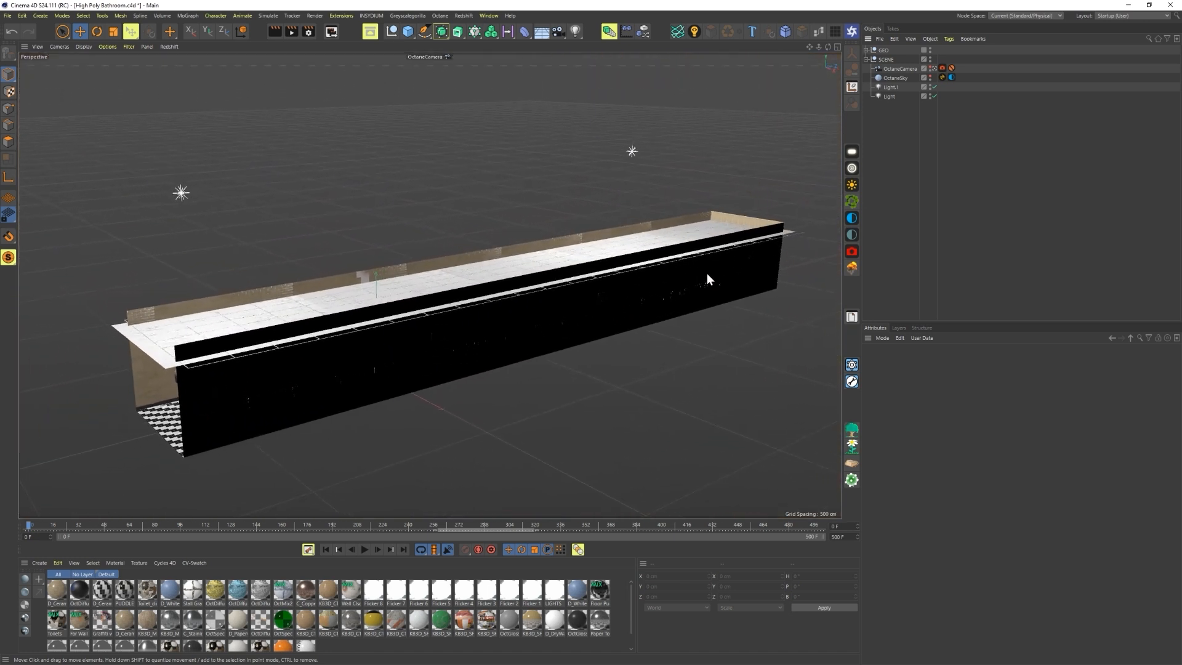
{"action": "left_click_drag", "start_coordinate": [691, 253], "coordinate": [538, 304], "text": "alt"}
{"action": "scroll", "coordinate": [500, 356], "scroll_direction": "up", "scroll_amount": 5}
{"action": "mouse_move", "coordinate": [501, 356]}
{"action": "left_mouse_down", "text": "alt"}
{"action": "mouse_move", "coordinate": [598, 395]}
{"action": "mouse_move", "coordinate": [160, 397]}
{"action": "mouse_move", "coordinate": [229, 364]}
{"action": "mouse_move", "coordinate": [463, 332]}
{"action": "mouse_move", "coordinate": [454, 328]}
{"action": "mouse_move", "coordinate": [485, 345]}
{"action": "mouse_move", "coordinate": [538, 339]}
{"action": "mouse_move", "coordinate": [541, 357]}
{"action": "mouse_move", "coordinate": [544, 340]}
{"action": "mouse_move", "coordinate": [309, 290]}
{"action": "mouse_move", "coordinate": [340, 253]}
{"action": "mouse_move", "coordinate": [363, 265]}
{"action": "left_mouse_up", "text": "alt"}
{"action": "key", "text": "n"}
{"action": "key", "text": "b"}
{"action": "scroll", "coordinate": [341, 251], "scroll_direction": "down", "scroll_amount": 3}
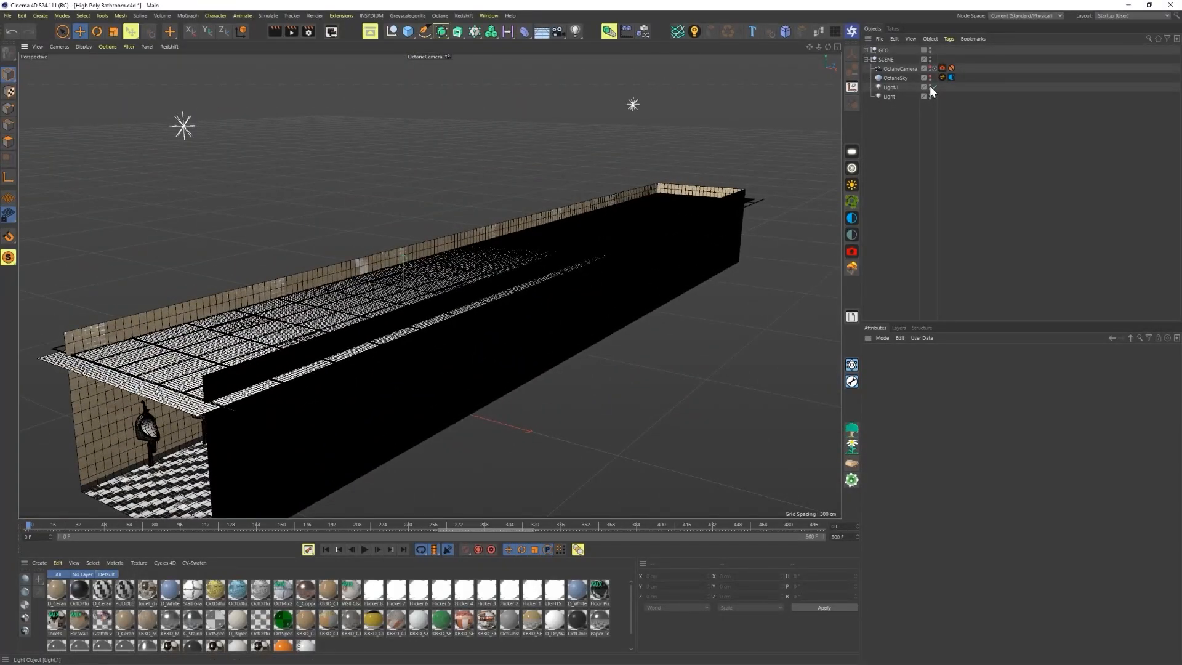
Step: Hide the Light and Light.1 objects in the viewport
{"action": "left_click", "coordinate": [932, 96]}
{"action": "left_click", "coordinate": [929, 94], "text": "alt"}
{"action": "right_click_drag", "start_coordinate": [585, 283], "coordinate": [563, 241], "text": "alt"}
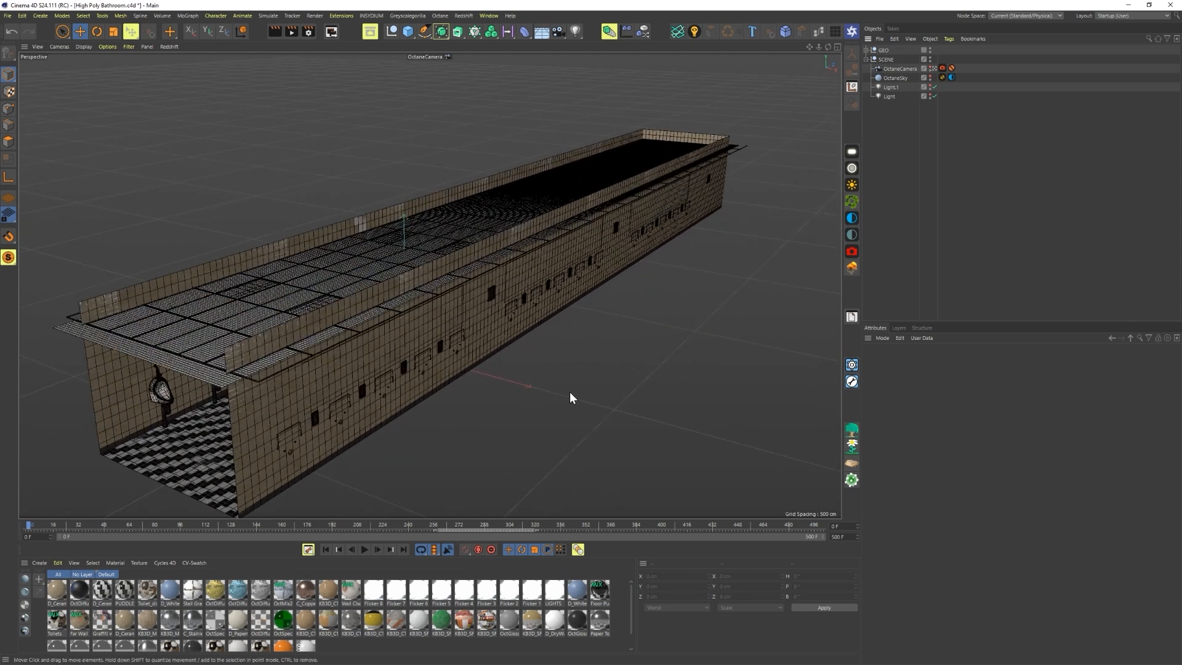
Step: Inspect the bathroom's dense mesh inside and outside, and return the display to plain Gouraud shading without lines
{"action": "left_click_drag", "start_coordinate": [567, 399], "coordinate": [608, 385], "text": "alt"}
{"action": "left_click_drag", "start_coordinate": [728, 341], "coordinate": [557, 315], "text": "alt"}
{"action": "left_click_drag", "start_coordinate": [348, 357], "coordinate": [962, 138], "text": "alt"}
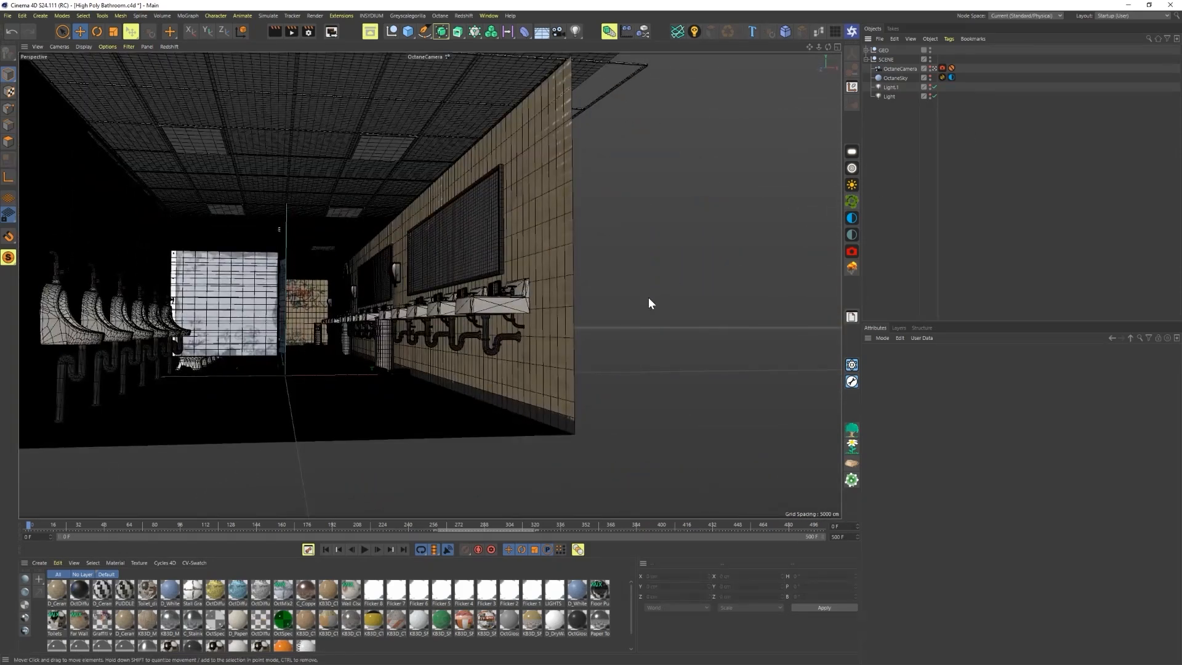
{"action": "scroll", "coordinate": [698, 256], "scroll_direction": "down", "scroll_amount": 10}
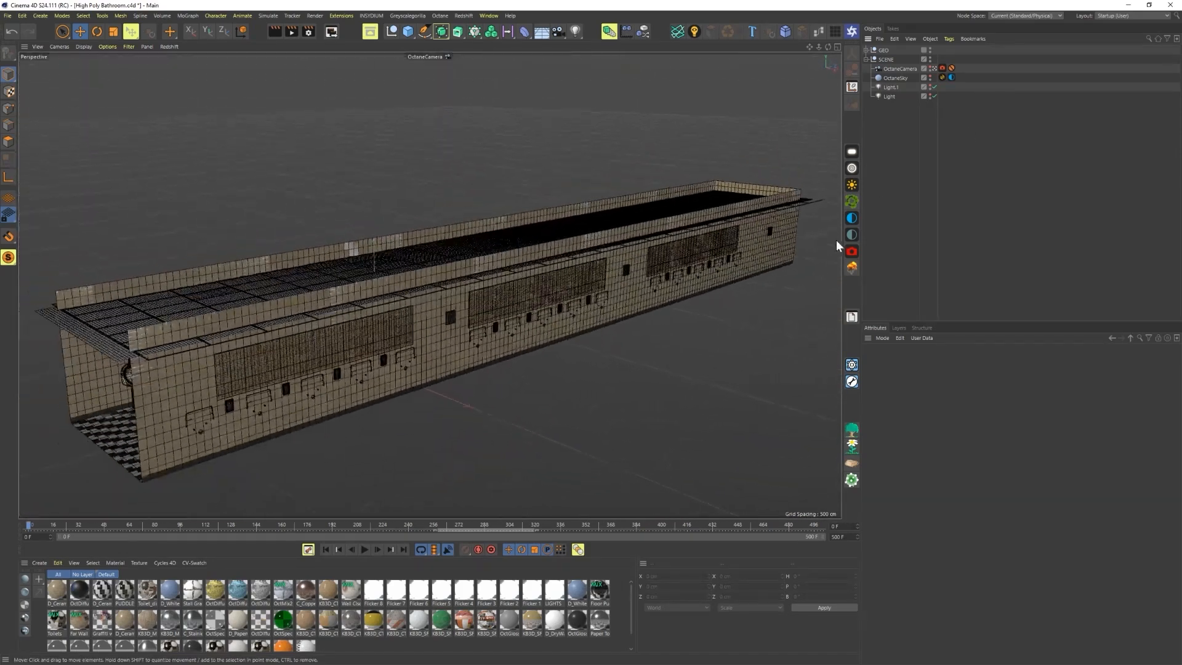
{"action": "right_click_drag", "start_coordinate": [835, 240], "coordinate": [783, 220], "text": "alt"}
{"action": "key", "text": "n"}
{"action": "key", "text": "a"}
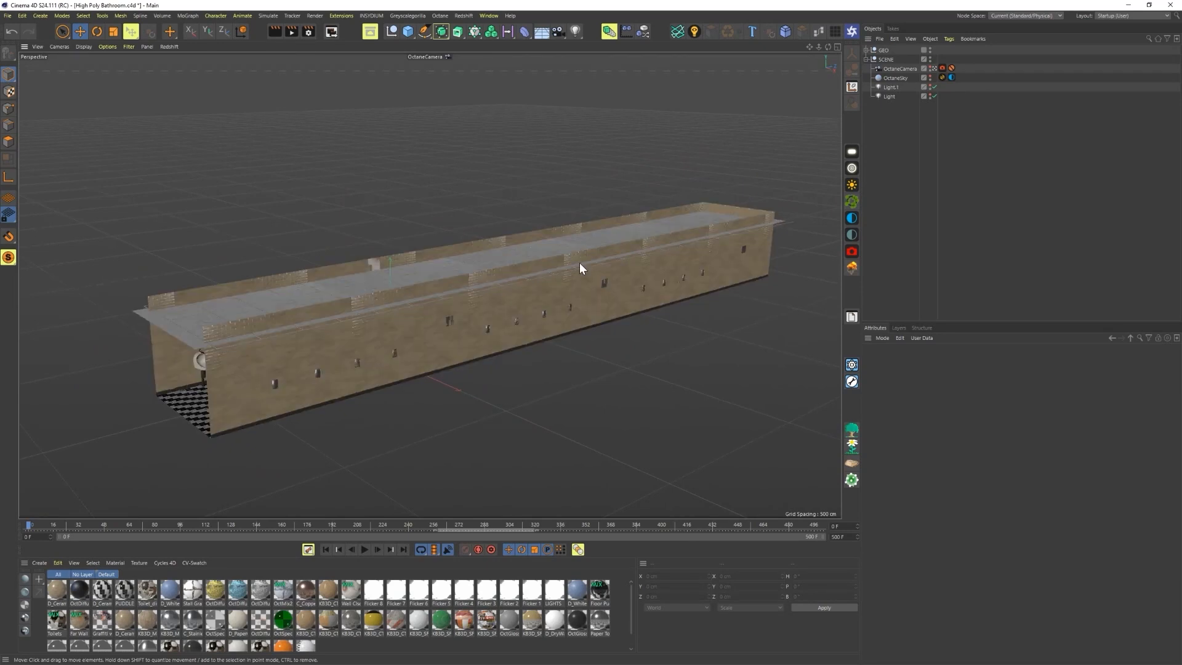
Step: Add a cube and stretch it around the bathroom, about 295 cm high and 2350 cm long
{"action": "left_click", "coordinate": [408, 35]}
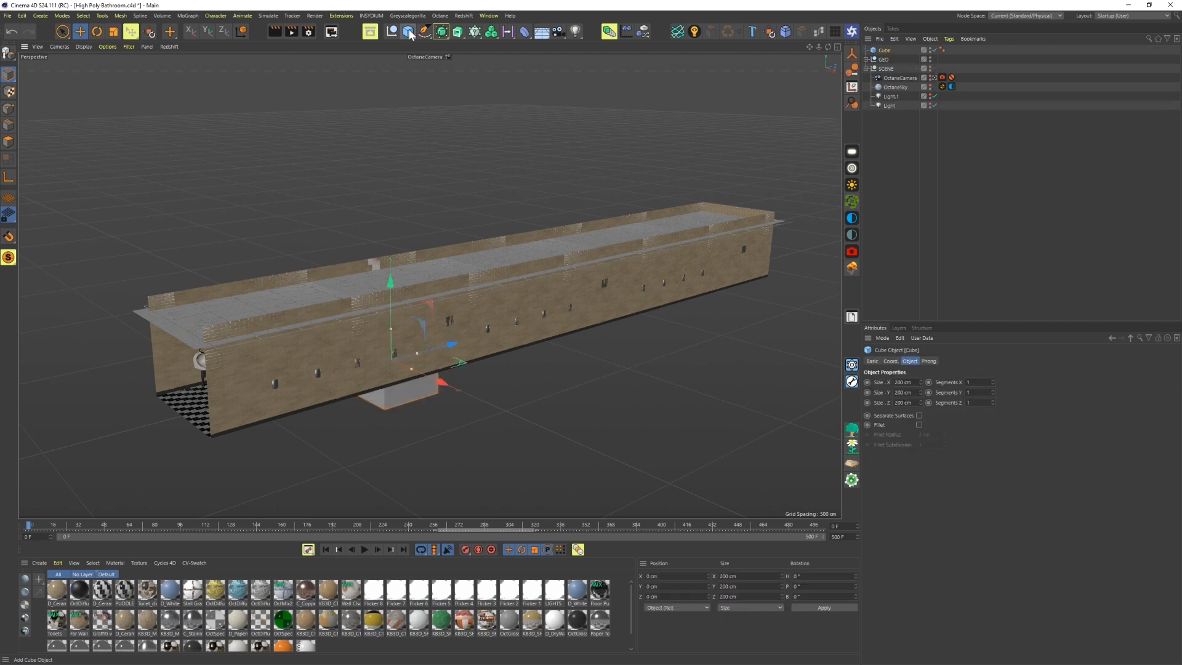
{"action": "left_click_drag", "start_coordinate": [392, 304], "coordinate": [411, 291], "text": "alt"}
{"action": "left_click_drag", "start_coordinate": [448, 329], "coordinate": [643, 327]}
{"action": "left_click_drag", "start_coordinate": [364, 325], "coordinate": [416, 334], "text": "alt"}
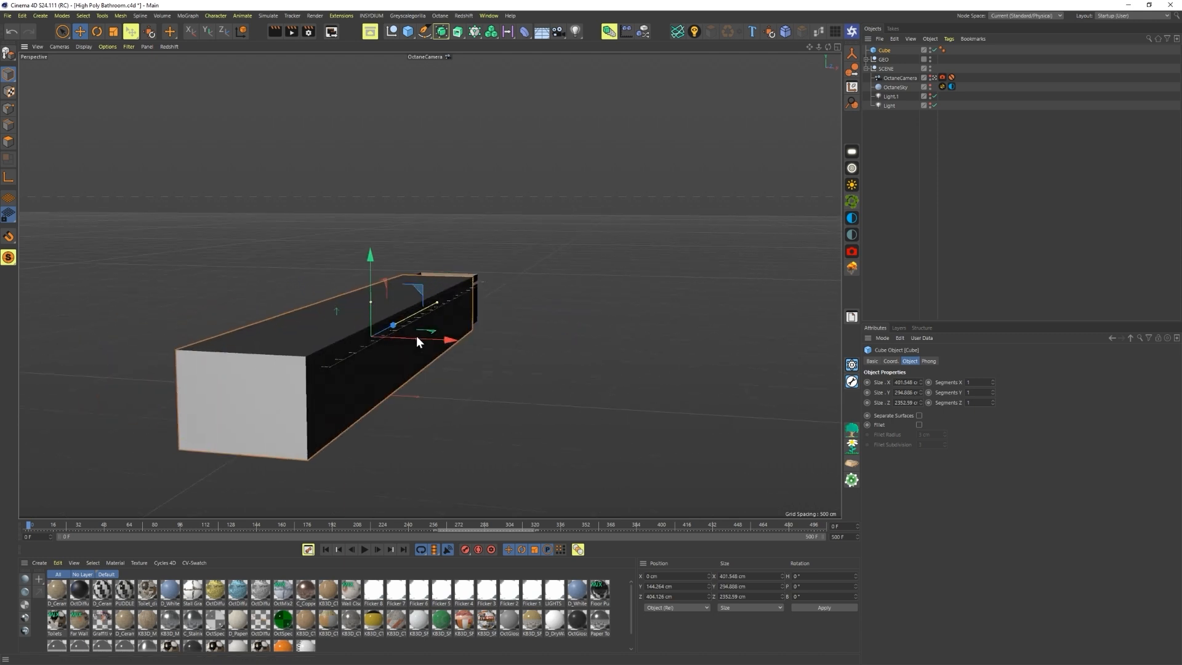
Step: In the side view, lengthen the cube to about 2586 cm and align it with both ends of the bathroom
{"action": "key", "text": "F5"}
{"action": "key", "text": "F3"}
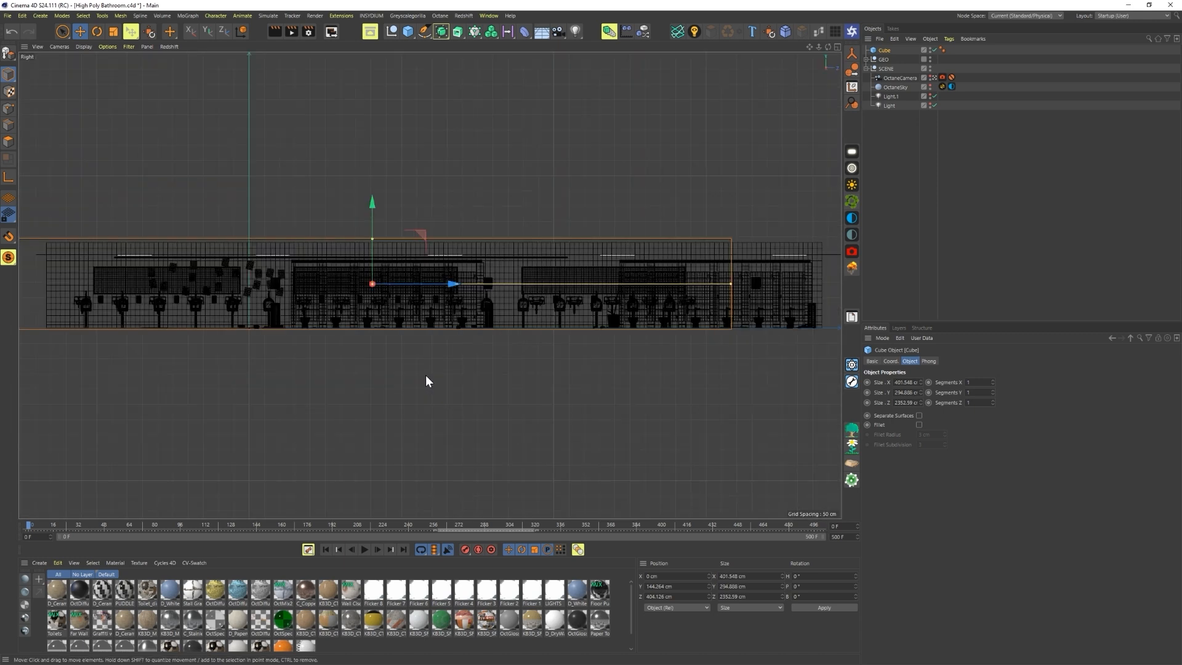
{"action": "scroll", "coordinate": [433, 271], "scroll_direction": "down", "scroll_amount": 3}
{"action": "left_click_drag", "start_coordinate": [363, 288], "coordinate": [409, 293]}
{"action": "right_click_drag", "start_coordinate": [636, 292], "coordinate": [616, 286], "text": "alt"}
{"action": "left_click_drag", "start_coordinate": [616, 287], "coordinate": [644, 285]}
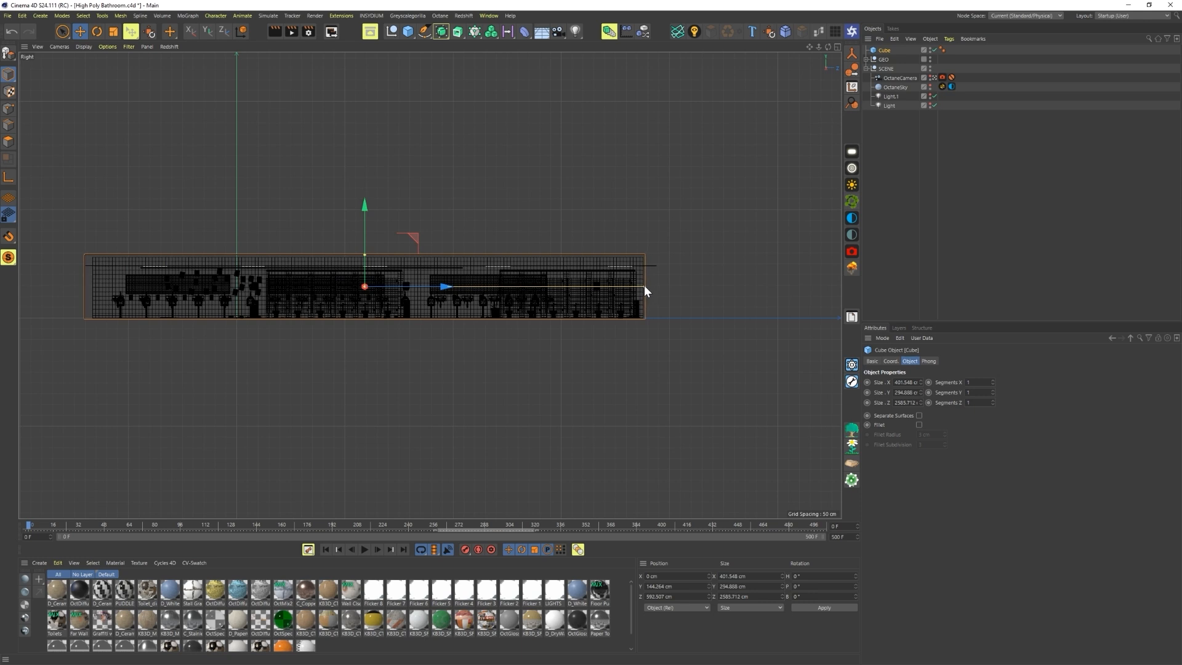
{"action": "left_click_drag", "start_coordinate": [441, 286], "coordinate": [445, 287]}
Step: Back in the perspective view, hide the GEO group and collapse the SCENE group
{"action": "middle_click", "coordinate": [394, 287]}
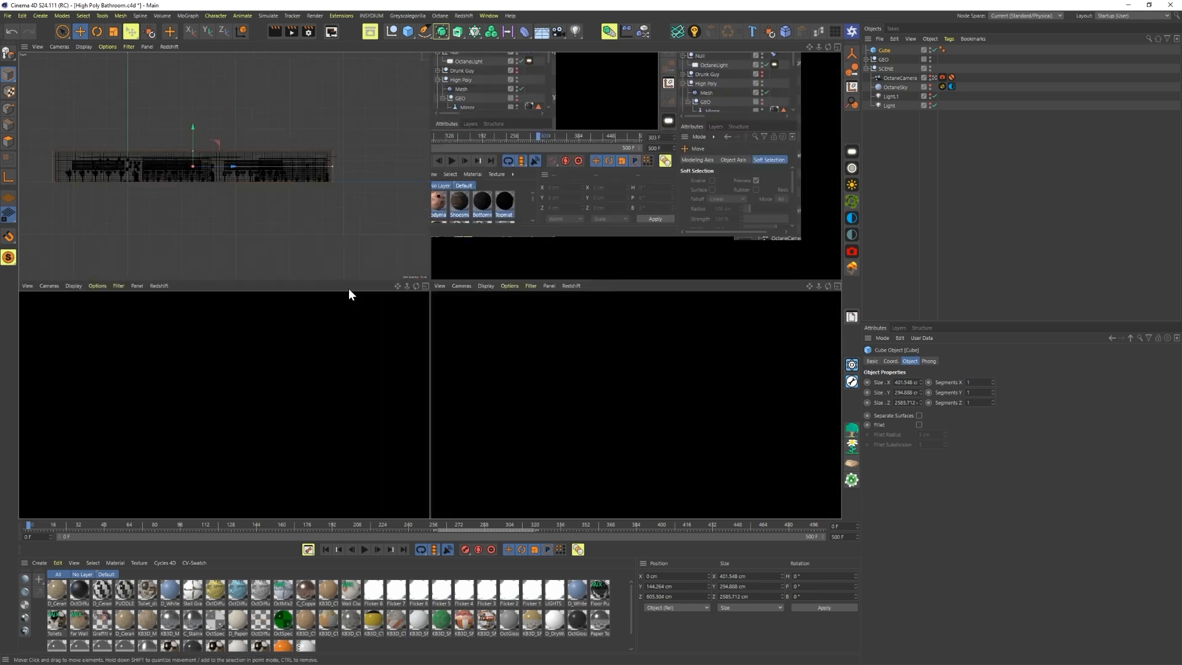
{"action": "middle_click", "coordinate": [272, 241]}
{"action": "right_click_drag", "start_coordinate": [272, 241], "coordinate": [347, 289], "text": "alt"}
{"action": "left_click_drag", "start_coordinate": [347, 289], "coordinate": [331, 368], "text": "alt"}
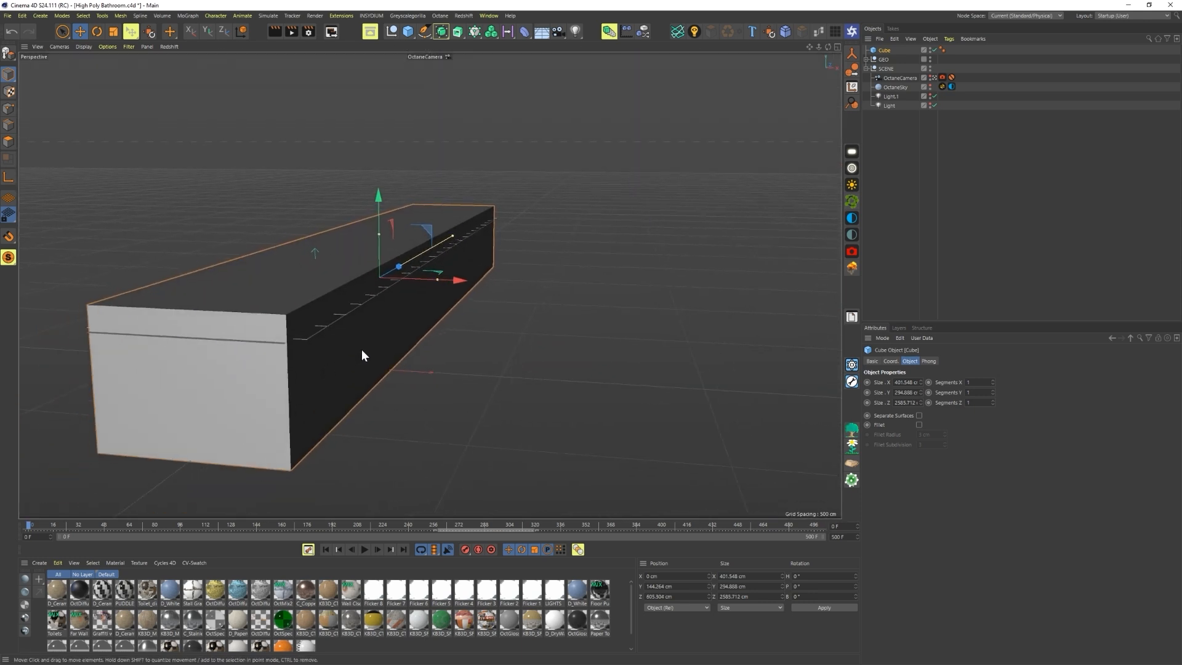
{"action": "mouse_move", "coordinate": [406, 320]}
{"action": "left_mouse_down", "text": "alt"}
{"action": "mouse_move", "coordinate": [389, 323]}
{"action": "mouse_move", "coordinate": [418, 318]}
{"action": "mouse_move", "coordinate": [427, 300]}
{"action": "mouse_move", "coordinate": [434, 343]}
{"action": "mouse_move", "coordinate": [420, 328]}
{"action": "left_mouse_up", "text": "alt"}
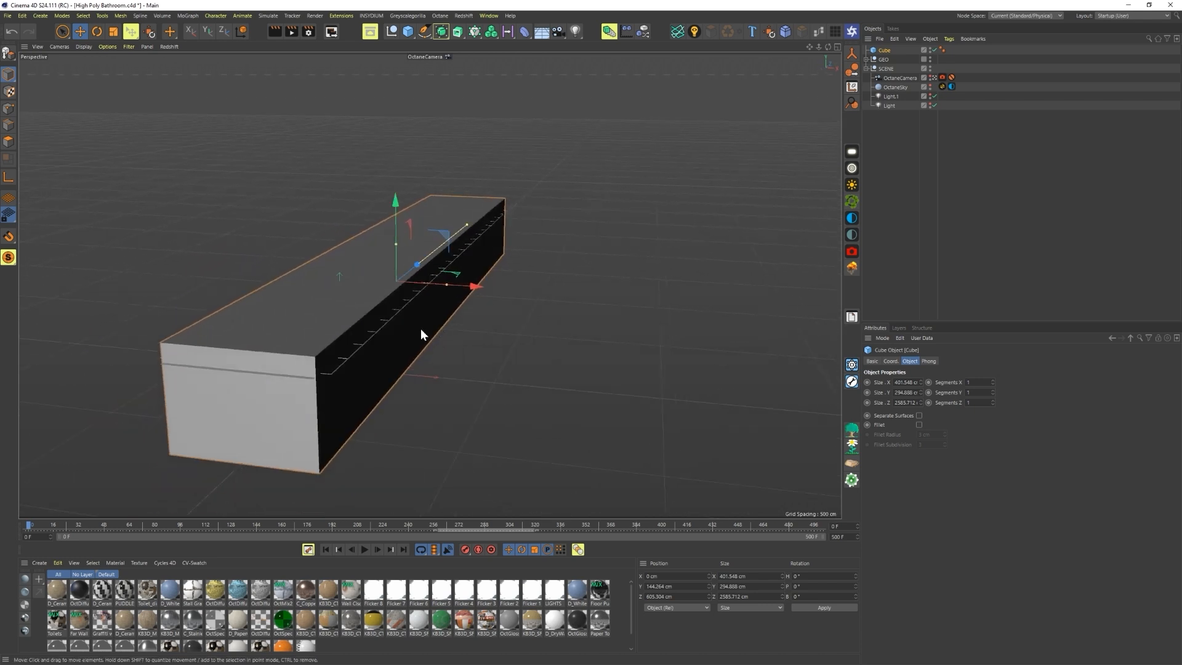
{"action": "left_click", "coordinate": [925, 98]}
{"action": "left_click", "coordinate": [866, 69]}
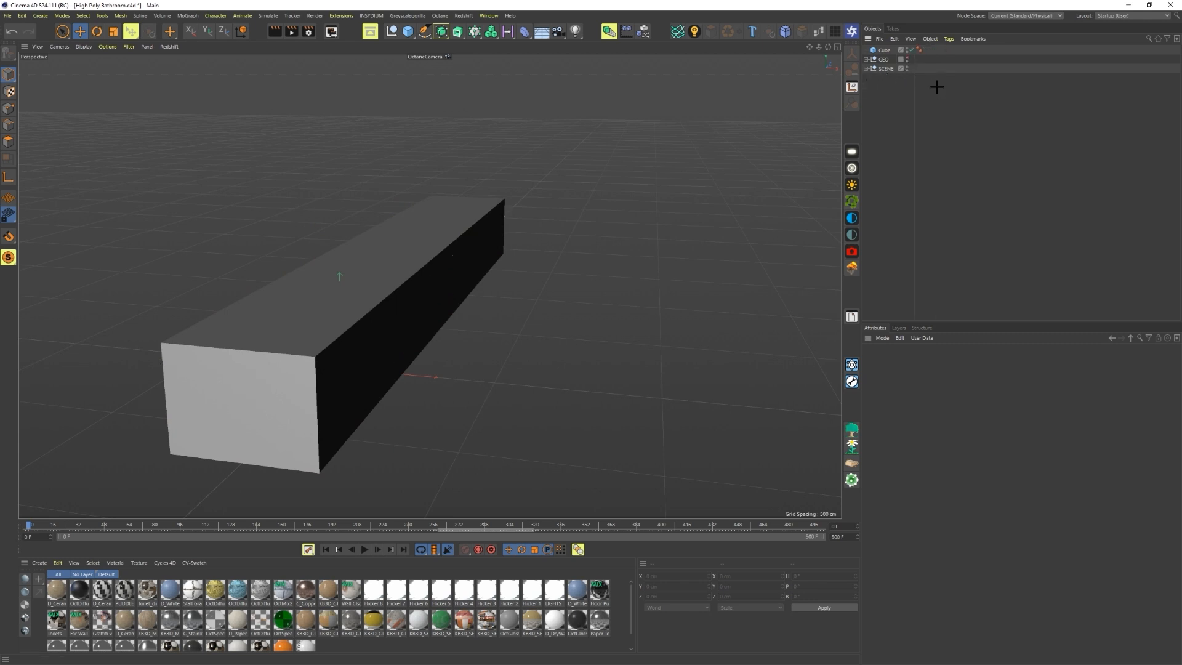
Step: Rename the cube as Lo Poly Driver
{"action": "left_click", "coordinate": [880, 51]}
{"action": "double_click", "coordinate": [880, 51]}
{"action": "type", "text": "Lo Poly Driver"}
{"action": "key", "text": "Return"}
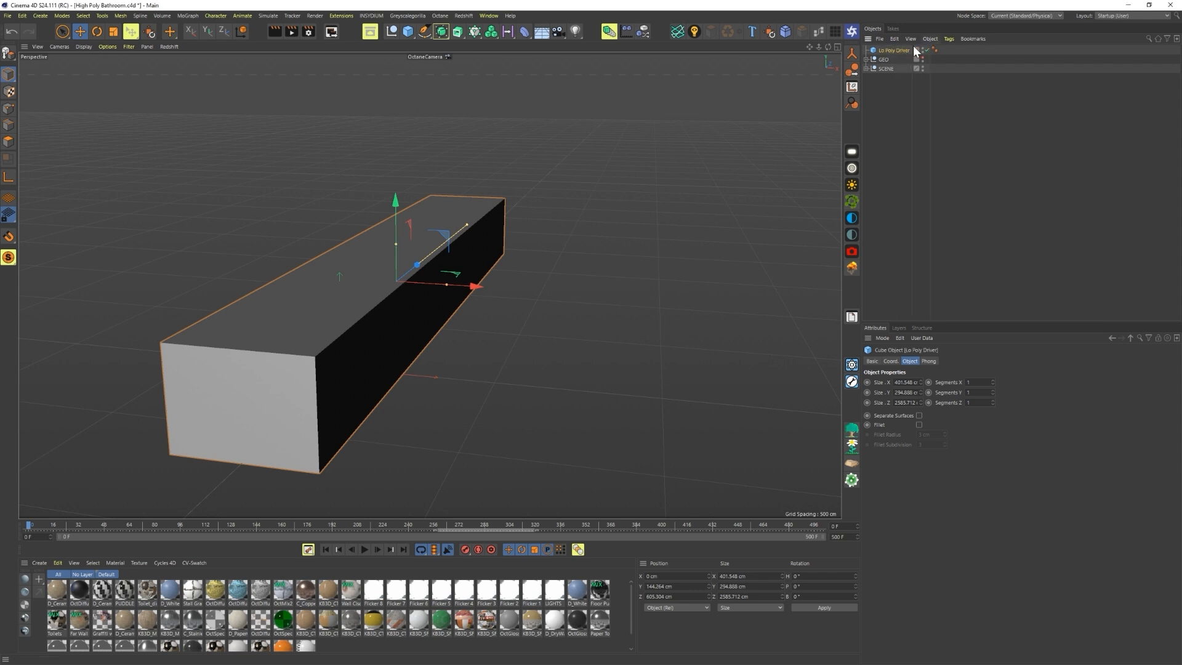
Step: Set the driver cube's segments to 9 in X, 8 in Y and 64 in Z
{"action": "scroll", "coordinate": [724, 286], "scroll_direction": "up", "scroll_amount": 3}
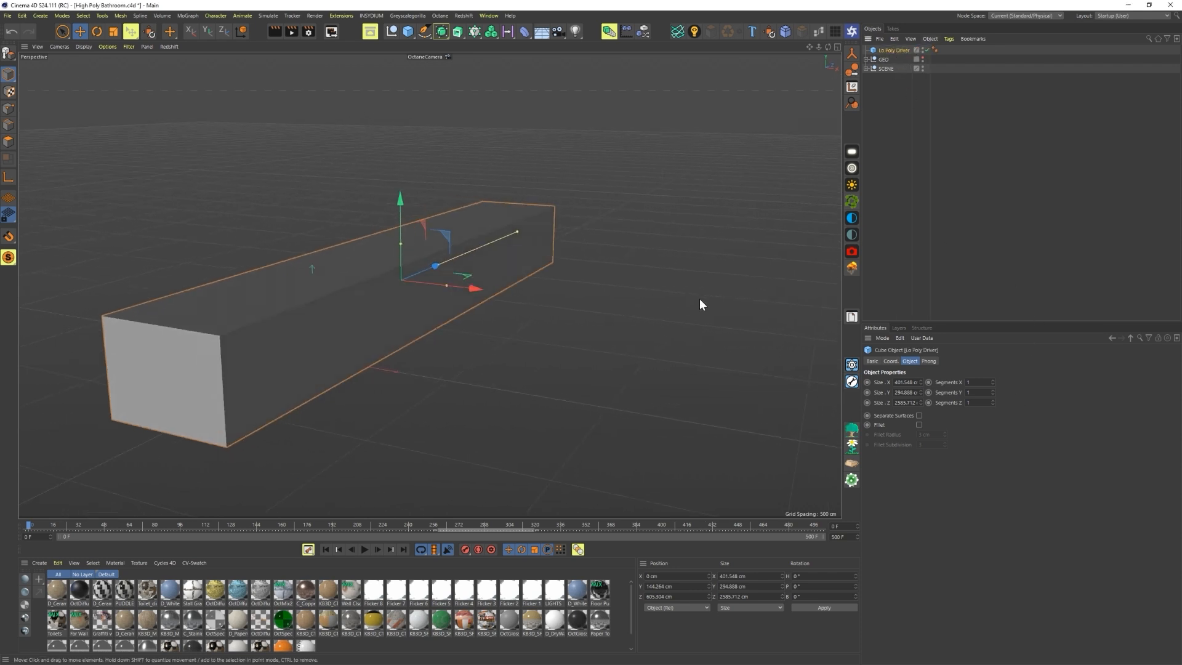
{"action": "scroll", "coordinate": [707, 335], "scroll_direction": "down", "scroll_amount": 2}
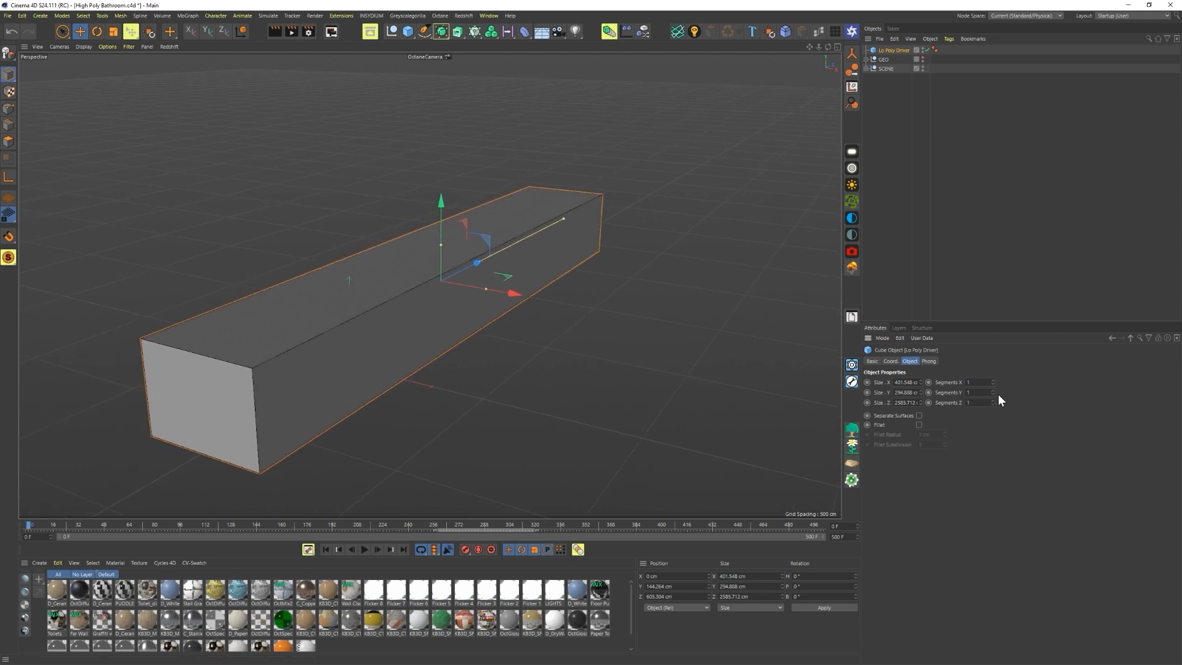
{"action": "scroll", "coordinate": [992, 392], "scroll_direction": "up", "scroll_amount": 7}
{"action": "scroll", "coordinate": [992, 401], "scroll_direction": "up", "scroll_amount": 1}
{"action": "scroll", "coordinate": [993, 381], "scroll_direction": "up", "scroll_amount": 7}
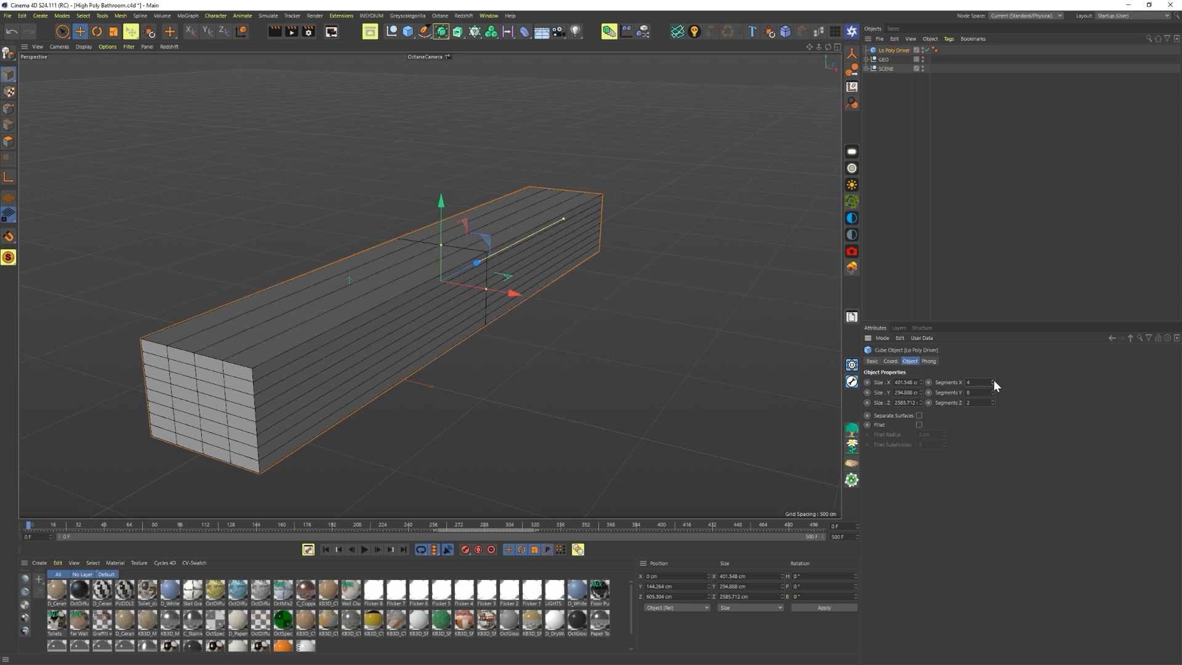
{"action": "left_click", "coordinate": [993, 379]}
{"action": "left_click_drag", "start_coordinate": [740, 411], "coordinate": [805, 400], "text": "alt"}
{"action": "mouse_move", "coordinate": [992, 402]}
{"action": "left_mouse_down"}
{"action": "mouse_move", "coordinate": [1034, 401]}
{"action": "mouse_move", "coordinate": [991, 401]}
{"action": "left_mouse_up"}
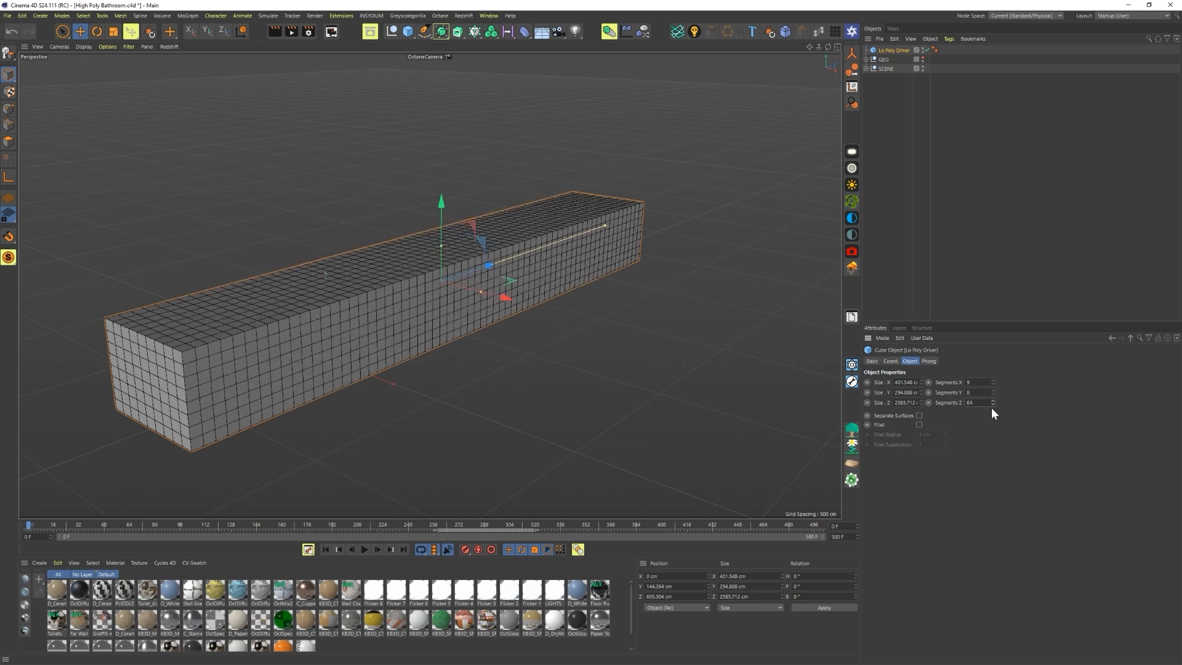
Step: Convert the Lo Poly Driver cube into an editable polygon object and deselect it
{"action": "scroll", "coordinate": [640, 382], "scroll_direction": "up", "scroll_amount": 2}
{"action": "mouse_move", "coordinate": [641, 382]}
{"action": "middle_mouse_down", "text": "alt"}
{"action": "mouse_move", "coordinate": [704, 378]}
{"action": "mouse_move", "coordinate": [644, 379]}
{"action": "mouse_move", "coordinate": [660, 379]}
{"action": "middle_mouse_up", "text": "alt"}
{"action": "left_click_drag", "start_coordinate": [389, 349], "coordinate": [366, 323], "text": "alt"}
{"action": "left_click_drag", "start_coordinate": [267, 331], "coordinate": [338, 234], "text": "alt"}
{"action": "middle_click_drag", "start_coordinate": [338, 234], "coordinate": [349, 283], "text": "alt"}
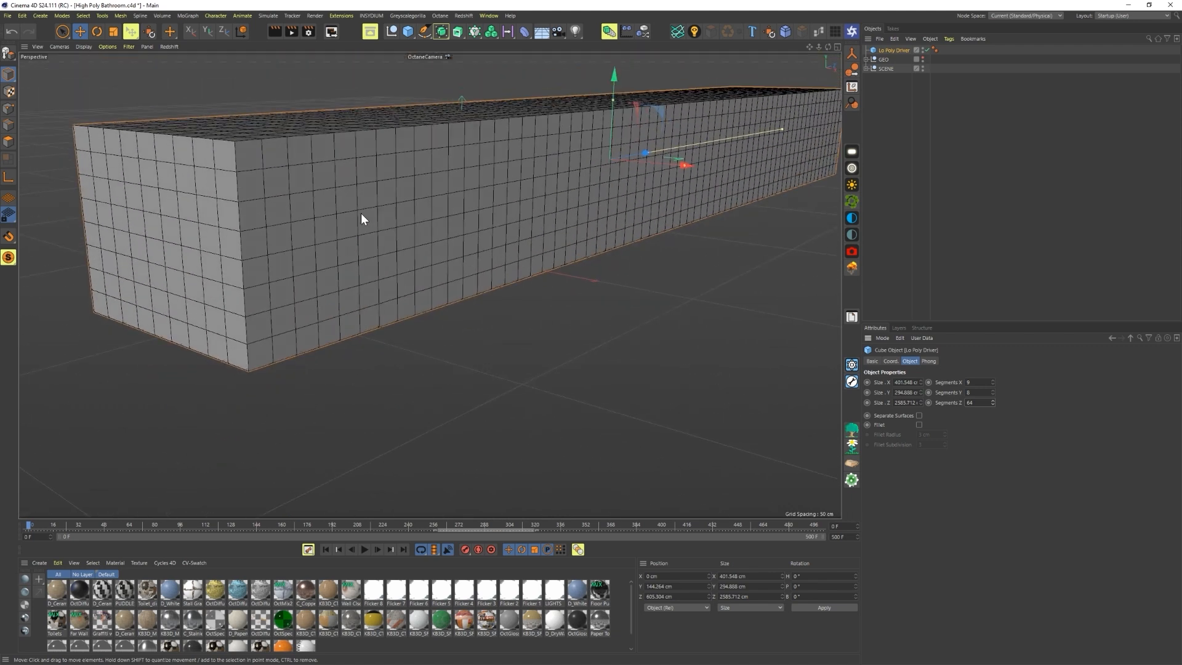
{"action": "left_click_drag", "start_coordinate": [361, 213], "coordinate": [467, 210], "text": "alt"}
{"action": "right_click_drag", "start_coordinate": [467, 210], "coordinate": [430, 222], "text": "alt"}
{"action": "left_click", "coordinate": [1007, 128]}
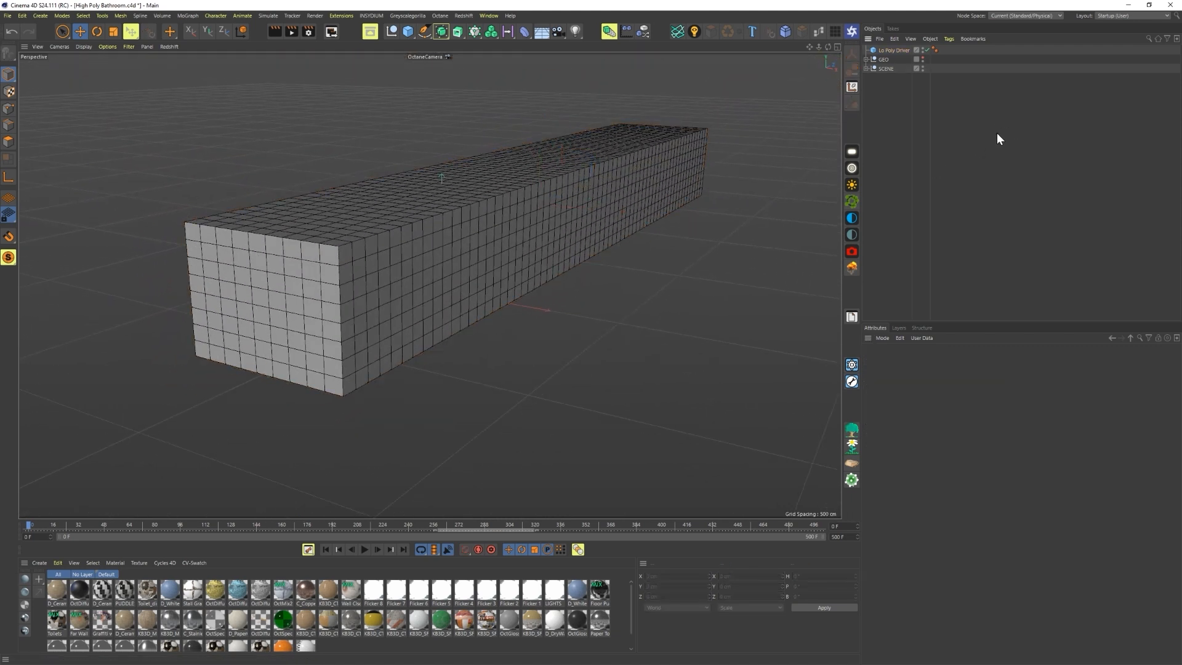
{"action": "left_click", "coordinate": [903, 50]}
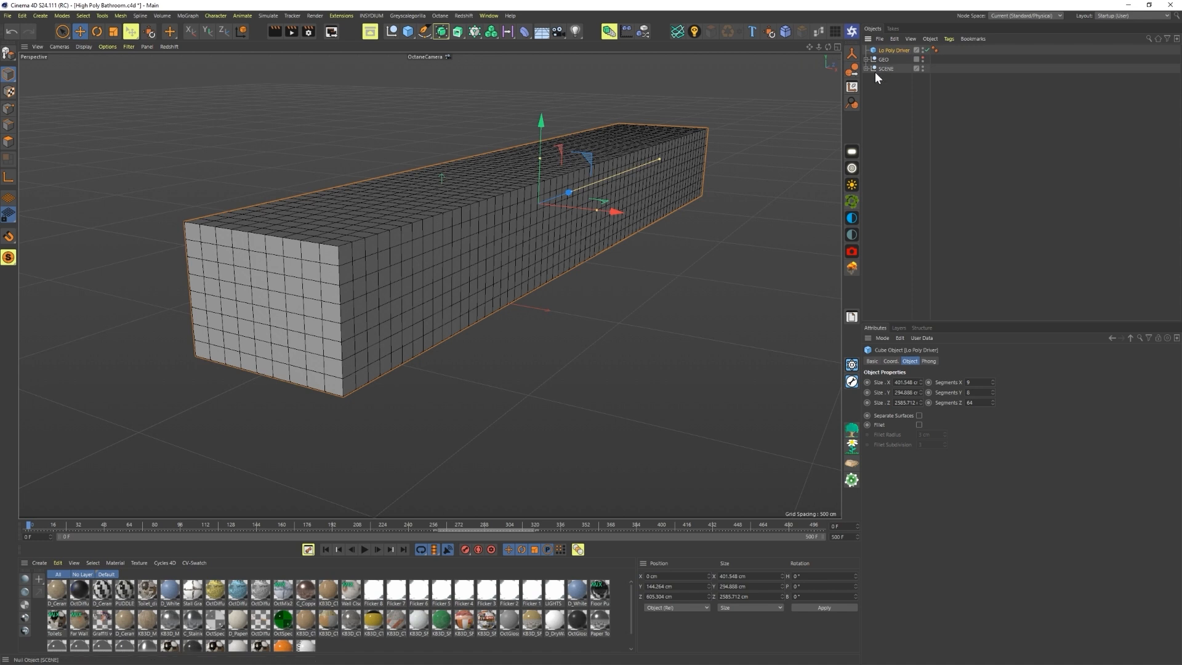
{"action": "key", "text": "c"}
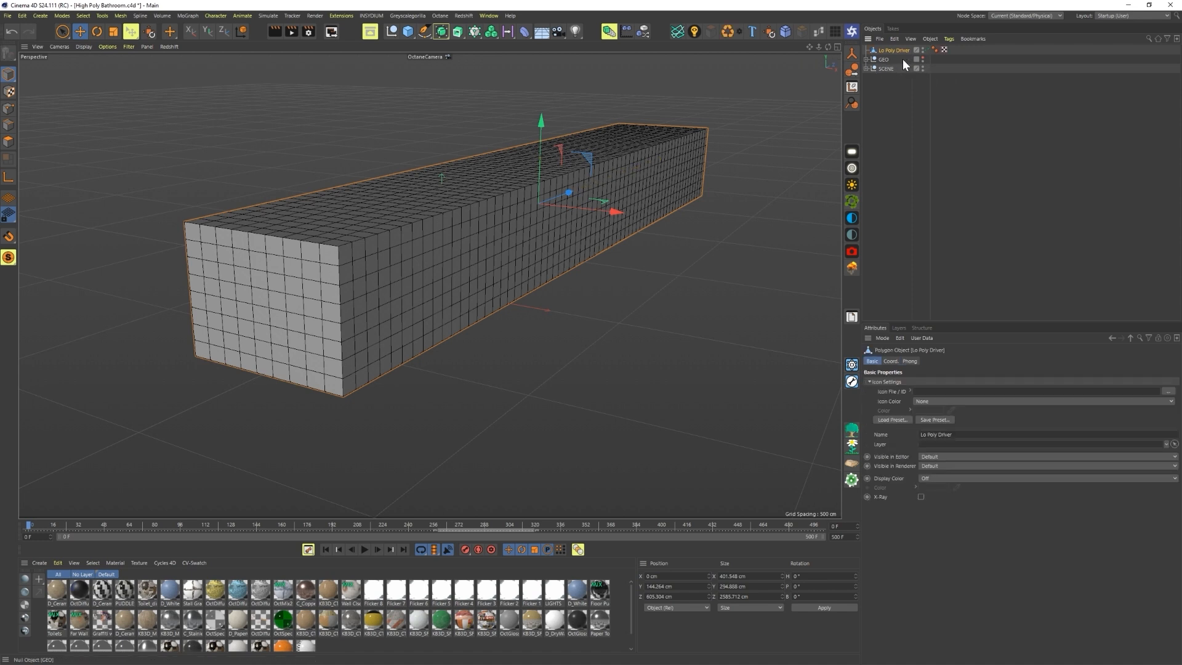
{"action": "scroll", "coordinate": [877, 62], "scroll_direction": "up", "scroll_amount": 2}
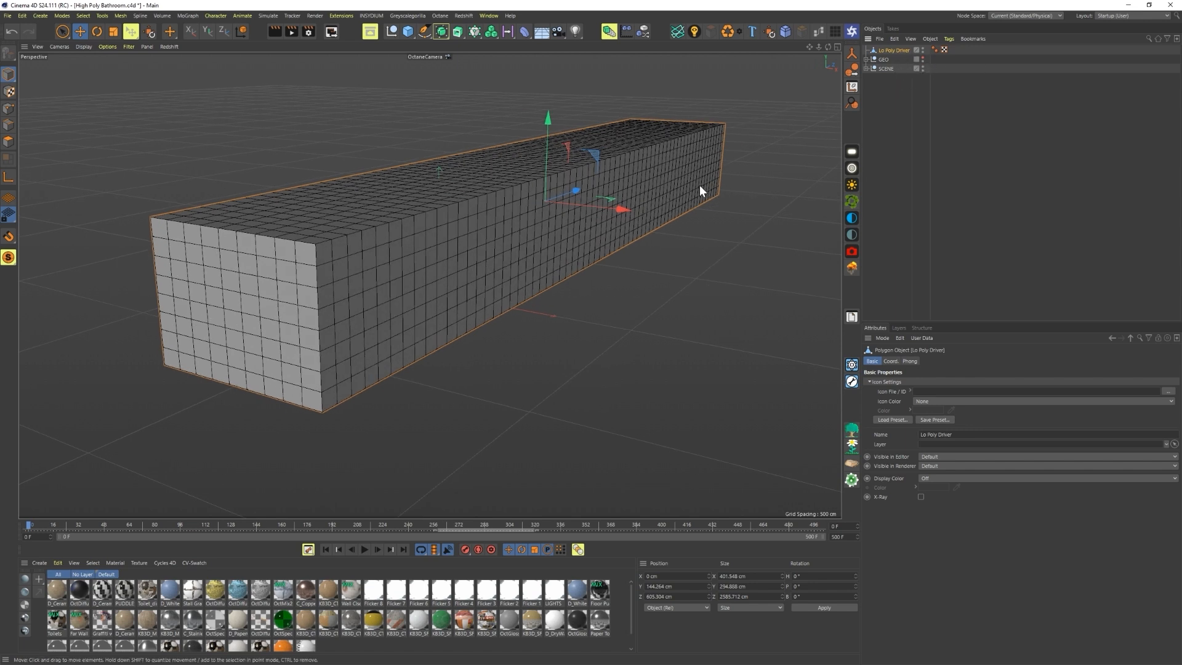
{"action": "left_click", "coordinate": [989, 143]}
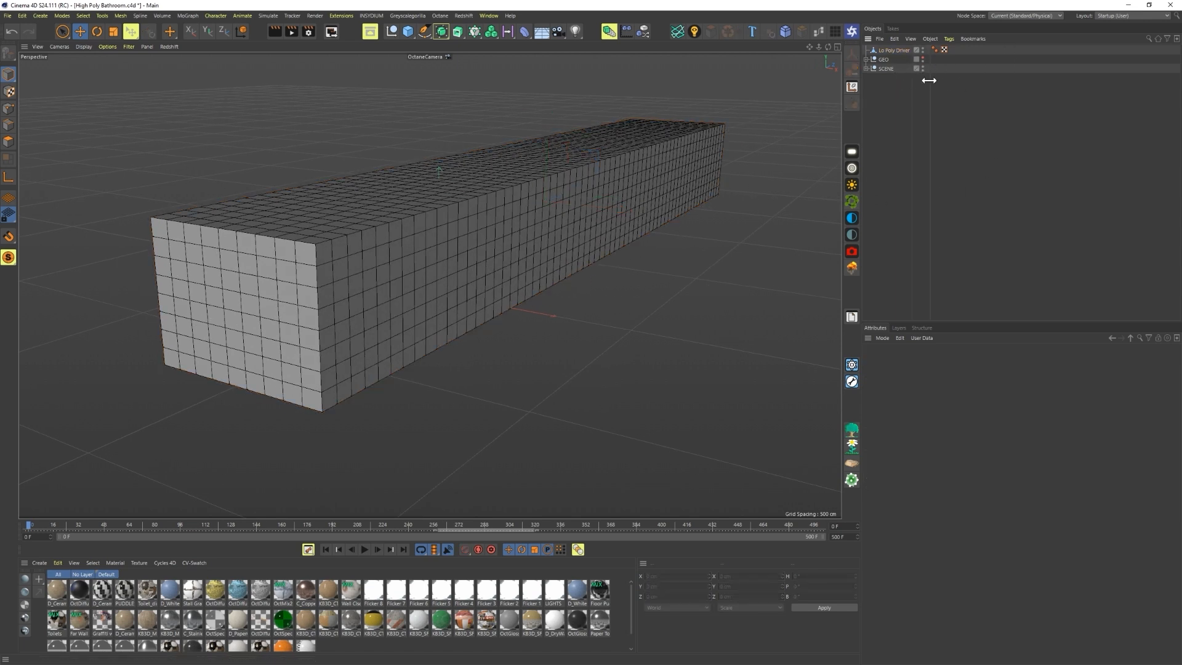
Step: Add a joint and place it mid-height at the driver mesh's open end in the side view, at about Y 144 cm, Z -685 cm
{"action": "middle_click", "coordinate": [705, 297]}
{"action": "middle_click", "coordinate": [380, 359]}
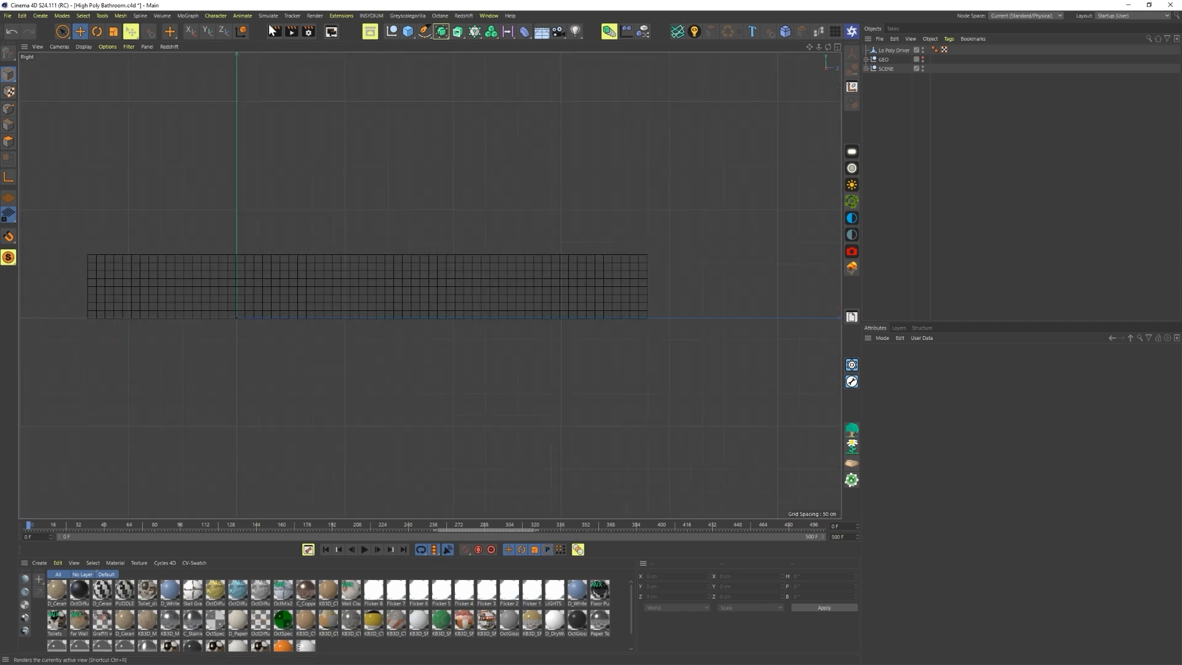
{"action": "left_click", "coordinate": [207, 16]}
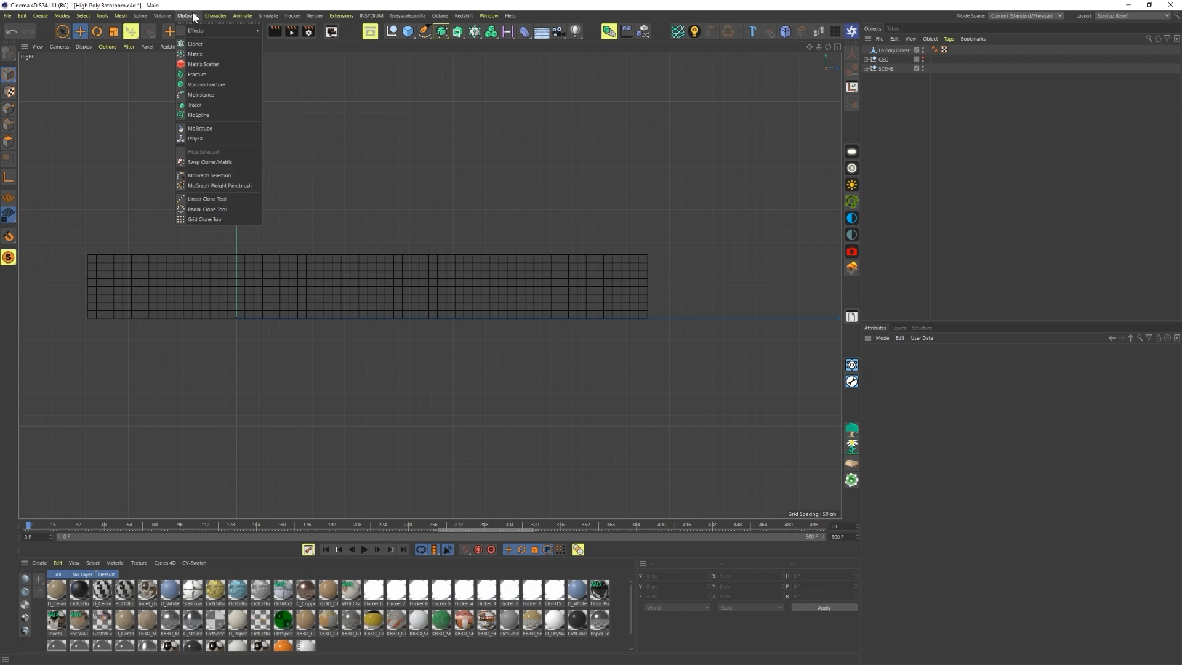
{"action": "left_click", "coordinate": [220, 174]}
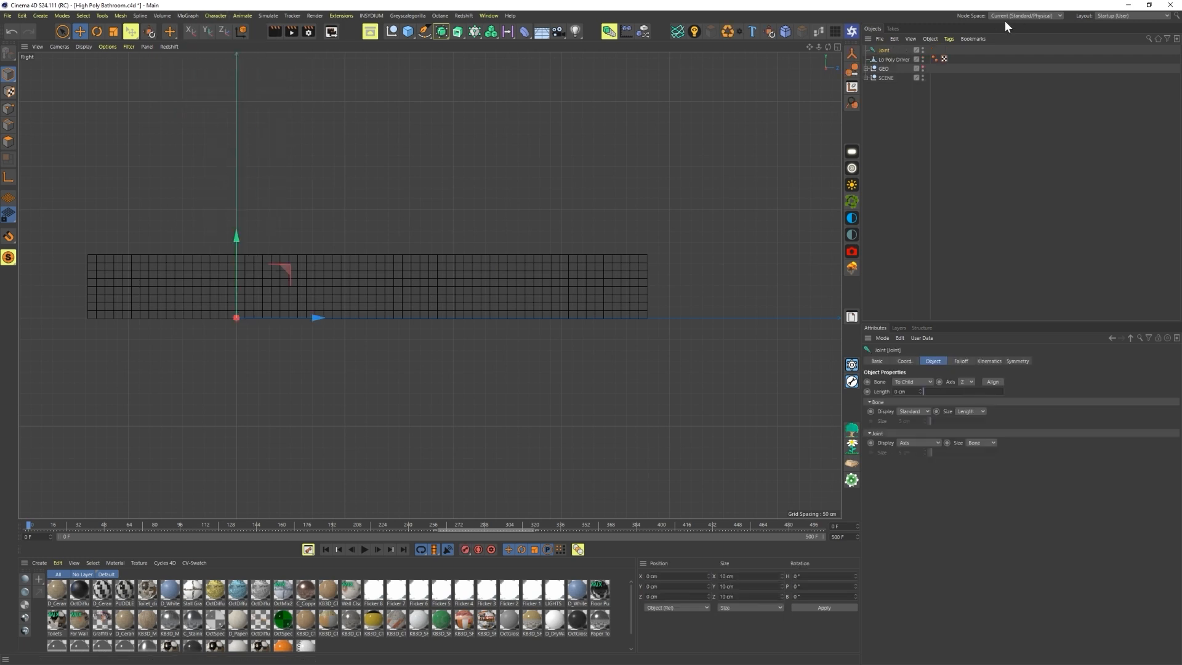
{"action": "middle_click_drag", "start_coordinate": [345, 316], "coordinate": [421, 315], "text": "alt"}
{"action": "left_click_drag", "start_coordinate": [377, 269], "coordinate": [231, 237]}
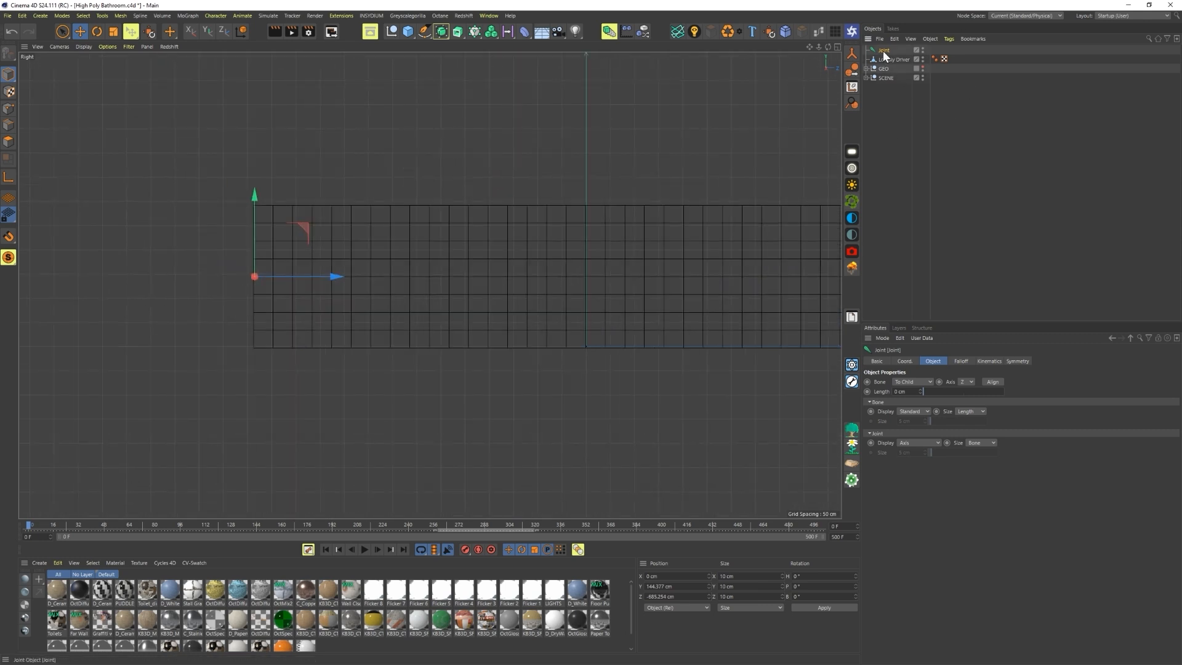
Step: Duplicate the joint as a child of the first one and set its Z position to 75 cm
{"action": "left_click_drag", "start_coordinate": [885, 49], "coordinate": [889, 55], "text": "ctrl"}
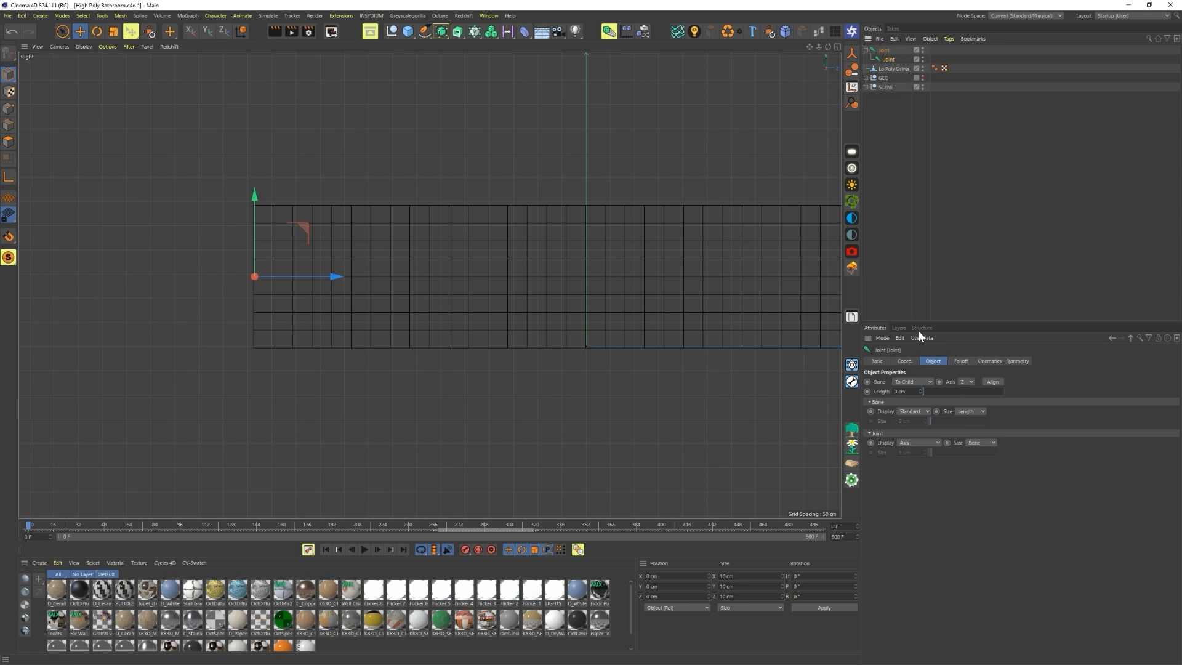
{"action": "left_click", "coordinate": [904, 361]}
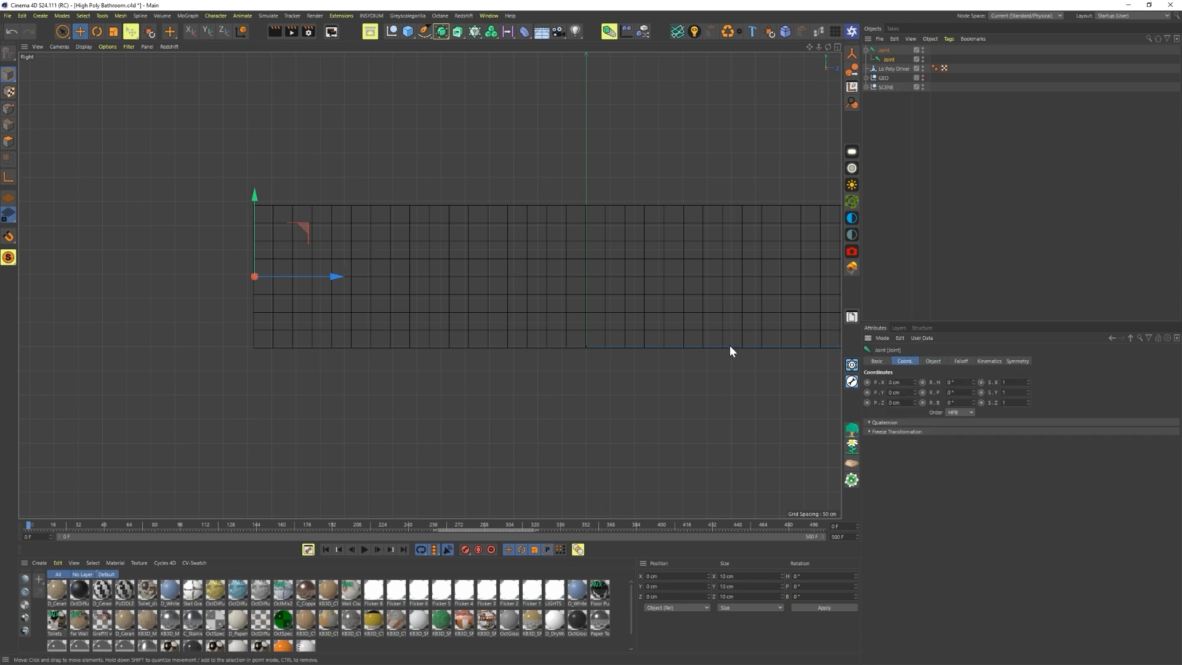
{"action": "left_click", "coordinate": [895, 402]}
{"action": "type", "text": "75"}
{"action": "key", "text": "Return"}
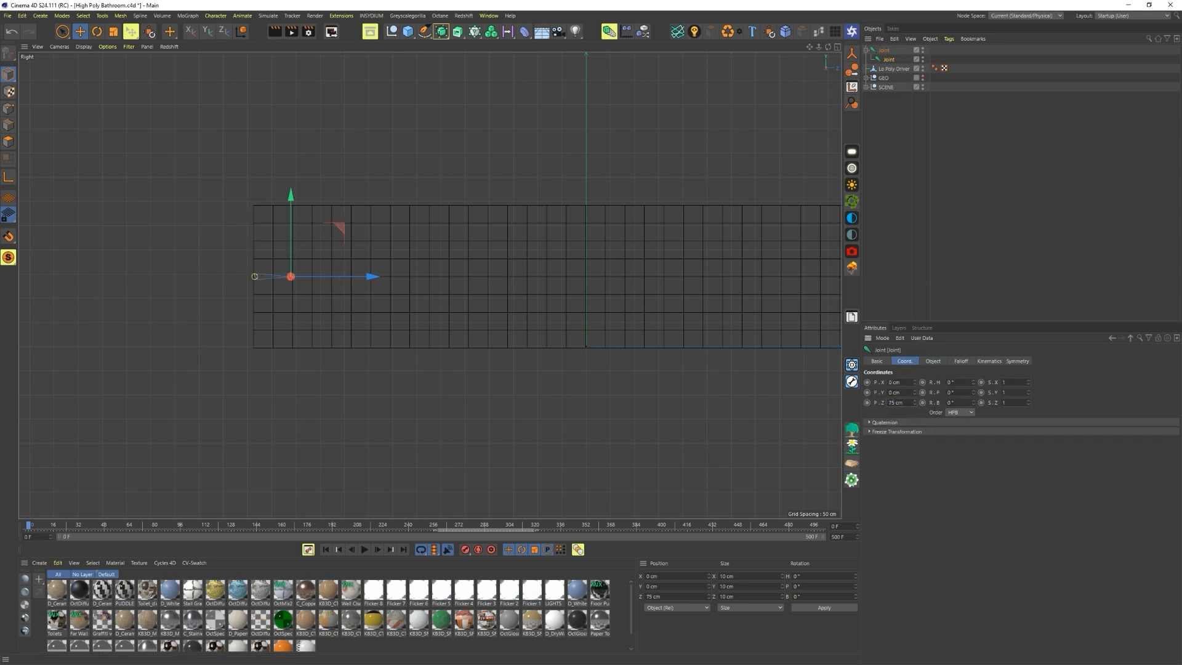
Step: Duplicate the two-joint chain as a child of its last joint and set the copy's Z position to 75 cm
{"action": "left_click", "coordinate": [896, 58]}
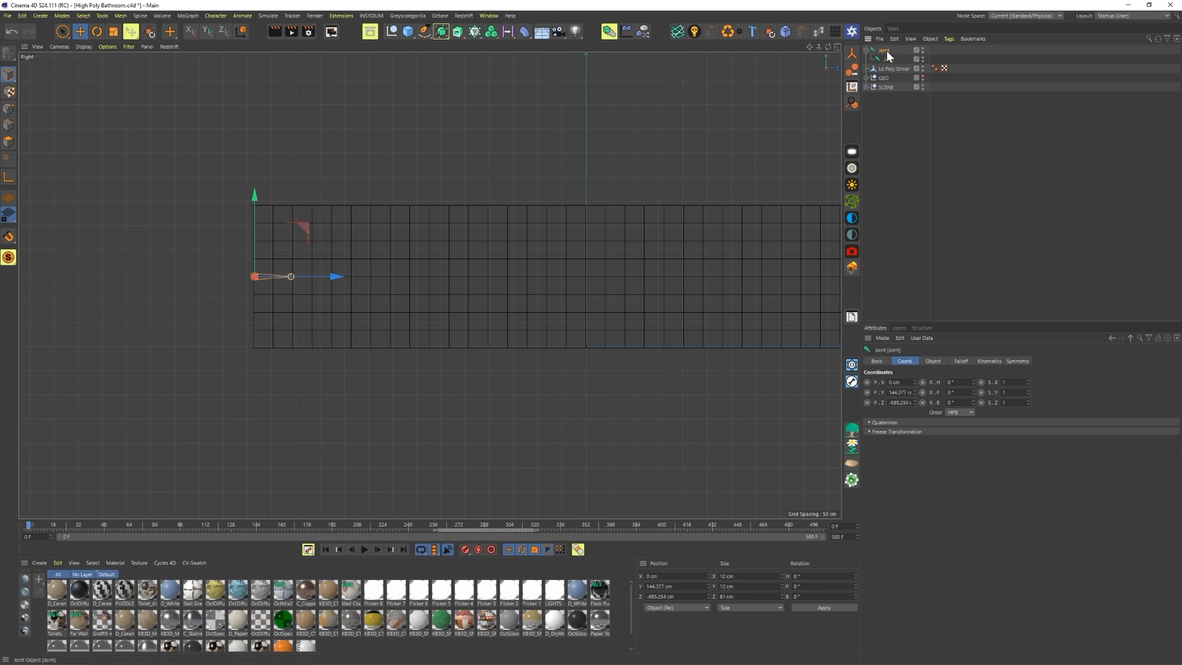
{"action": "left_click_drag", "start_coordinate": [888, 50], "coordinate": [891, 64]}
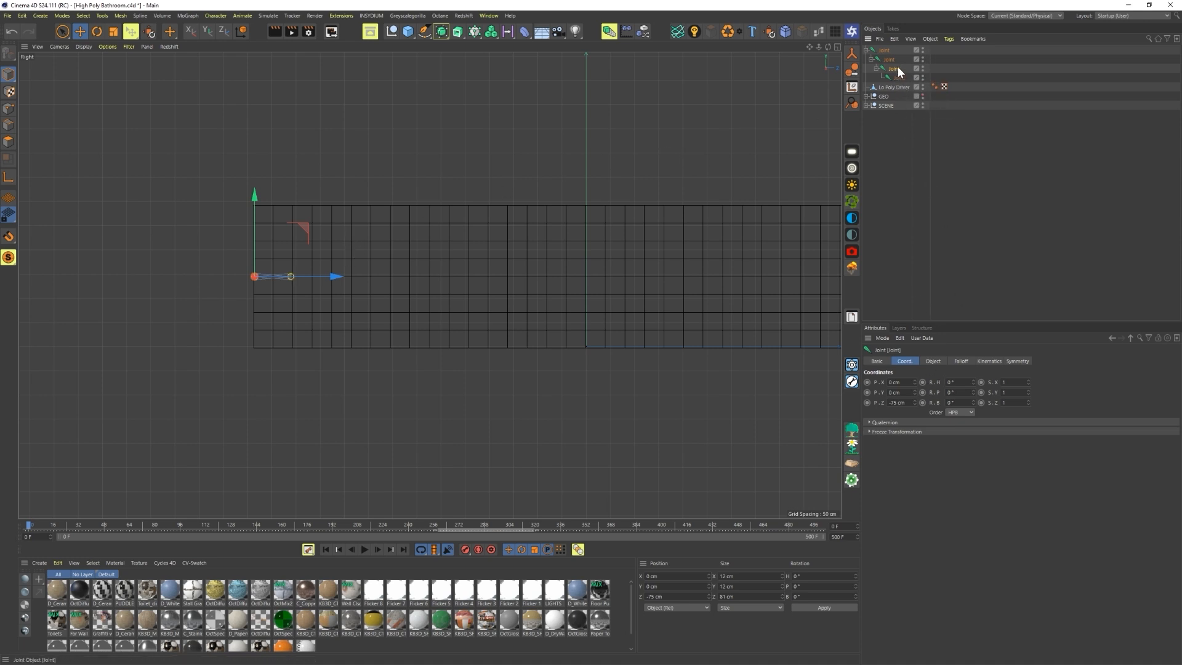
{"action": "left_click", "coordinate": [914, 406]}
{"action": "key", "text": "Return"}
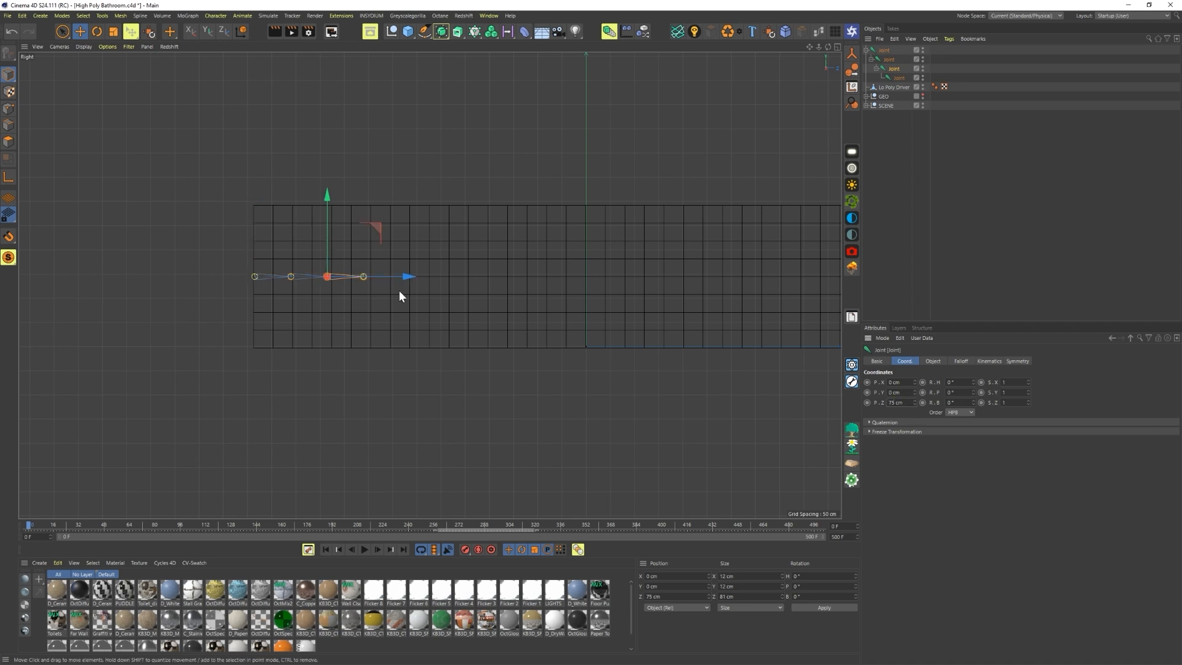
Step: Duplicate the four-joint chain under its last joint and set the copy's Z position to 75 cm
{"action": "left_click", "coordinate": [887, 52]}
{"action": "left_click_drag", "start_coordinate": [886, 53], "coordinate": [903, 83]}
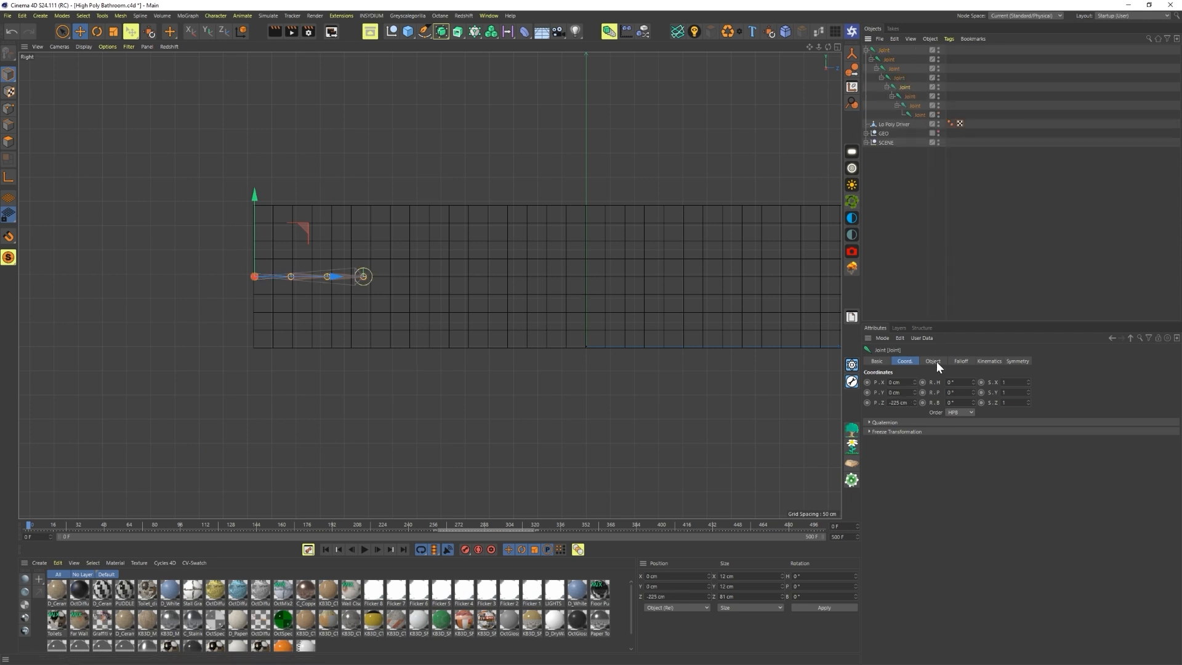
{"action": "double_click", "coordinate": [898, 403]}
{"action": "type", "text": "75"}
{"action": "key", "text": "Return"}
{"action": "key", "text": "h"}
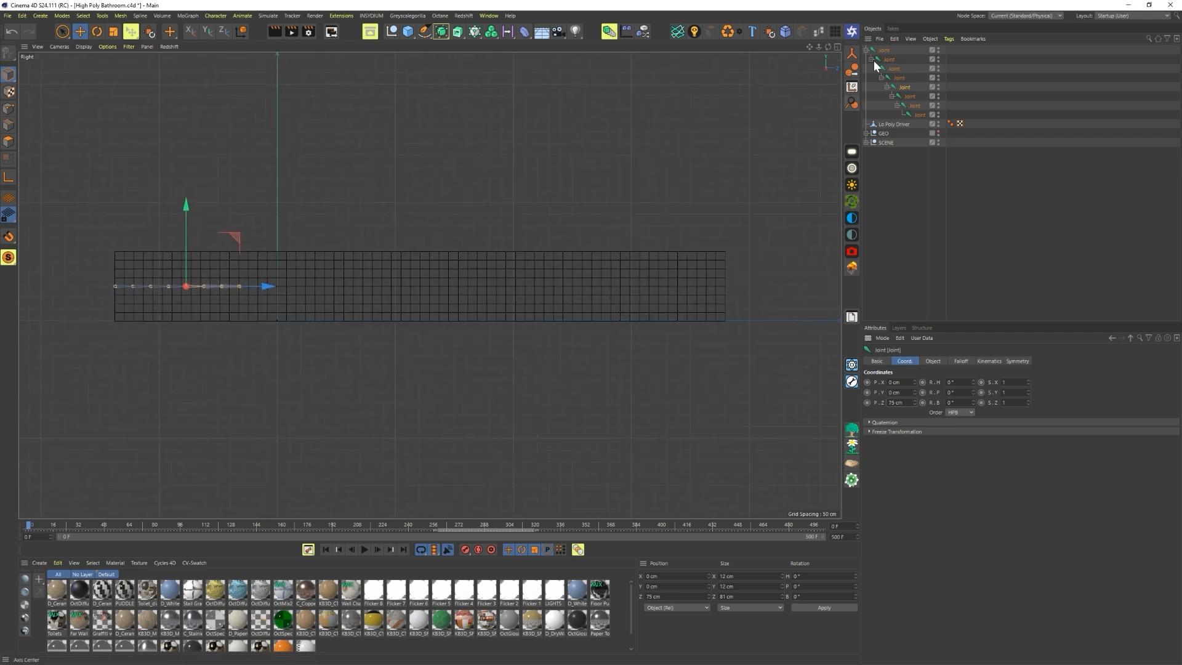
Step: Duplicate the eight-joint chain under its last joint and set the copy's Z position to 75 cm
{"action": "left_click_drag", "start_coordinate": [887, 54], "coordinate": [921, 116], "text": "ctrl"}
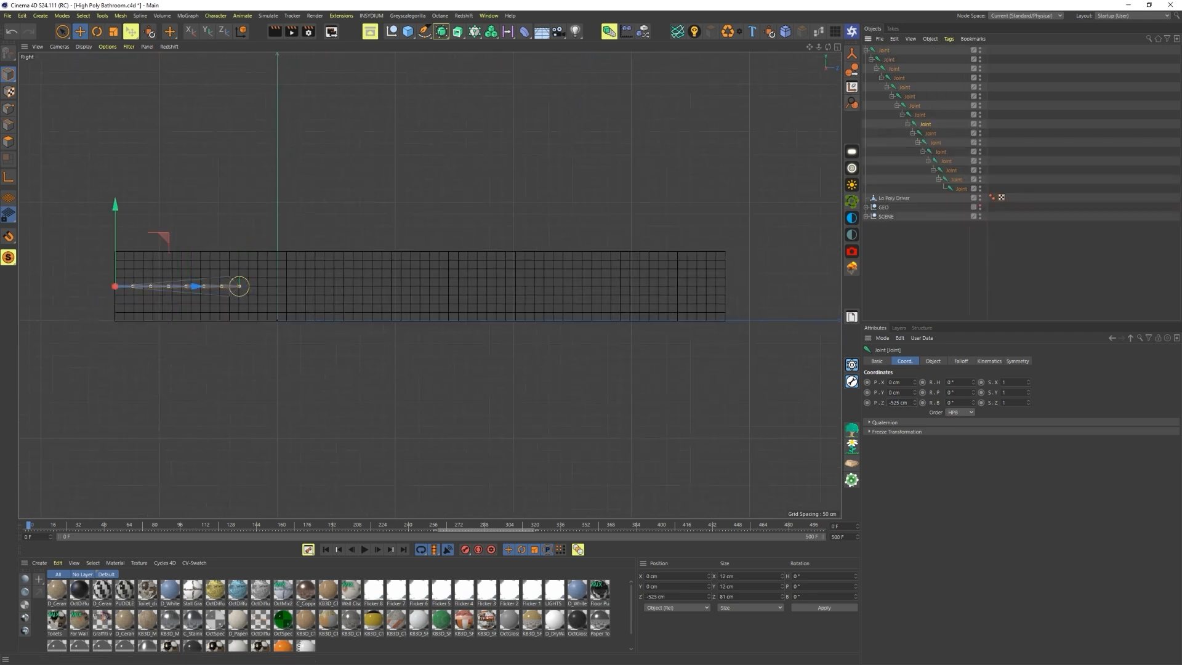
{"action": "double_click", "coordinate": [896, 403]}
{"action": "type", "text": "75"}
{"action": "key", "text": "Return"}
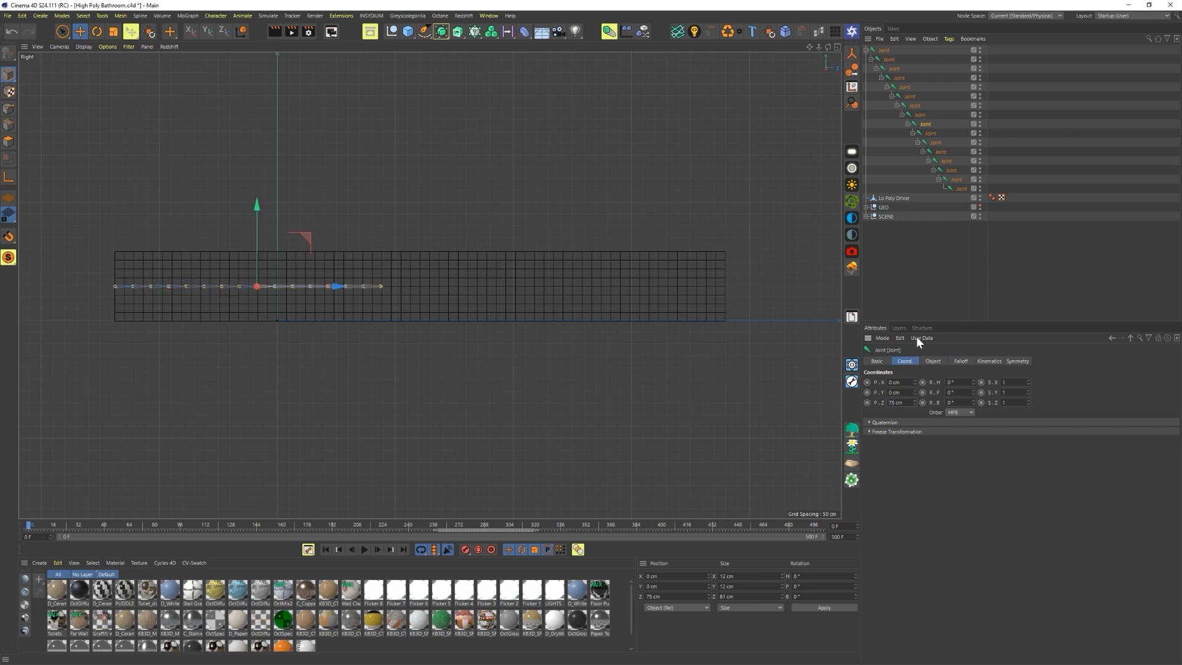
Step: Duplicate the sixteen-joint chain under its last joint and set the copy's Z position to 75 cm
{"action": "left_click_drag", "start_coordinate": [888, 54], "coordinate": [963, 191], "text": "ctrl"}
{"action": "type", "text": "75"}
{"action": "key", "text": "Return"}
Step: Duplicate the last six joints as a child of the final joint and set the copy's Z position to 75 cm
{"action": "scroll", "coordinate": [1022, 244], "scroll_direction": "down", "scroll_amount": 3}
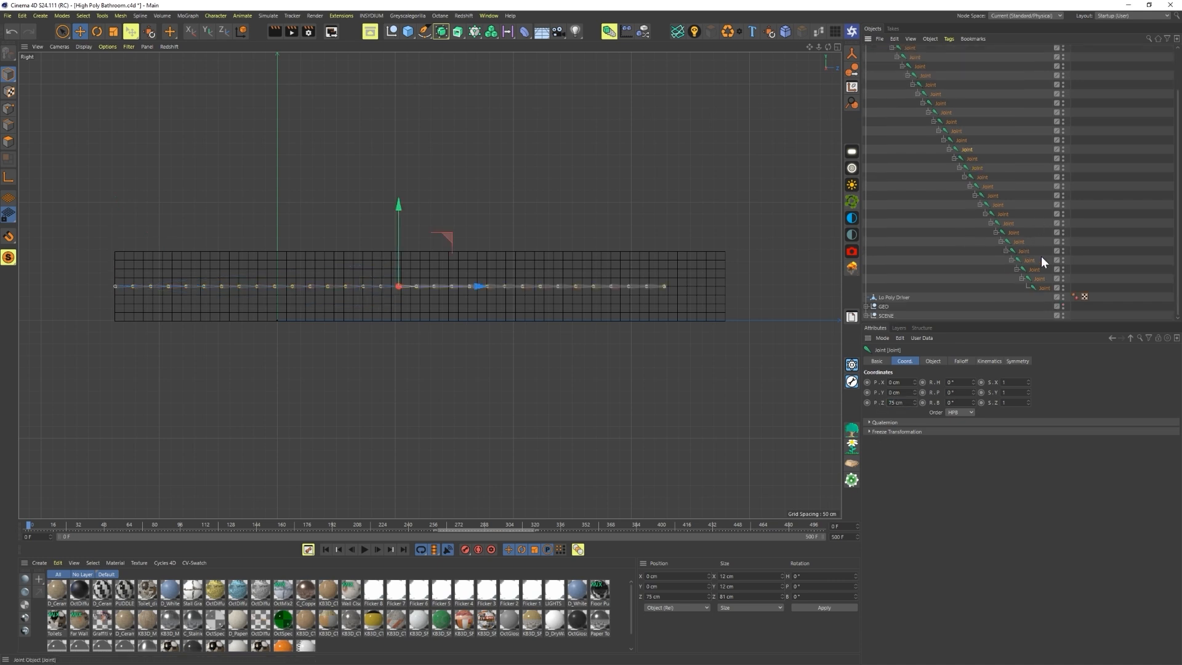
{"action": "left_click", "coordinate": [1014, 233]}
{"action": "left_click", "coordinate": [1019, 242]}
{"action": "left_click_drag", "start_coordinate": [1017, 243], "coordinate": [1047, 288], "text": "ctrl"}
{"action": "double_click", "coordinate": [898, 402]}
{"action": "type", "text": "75"}
{"action": "key", "text": "Return"}
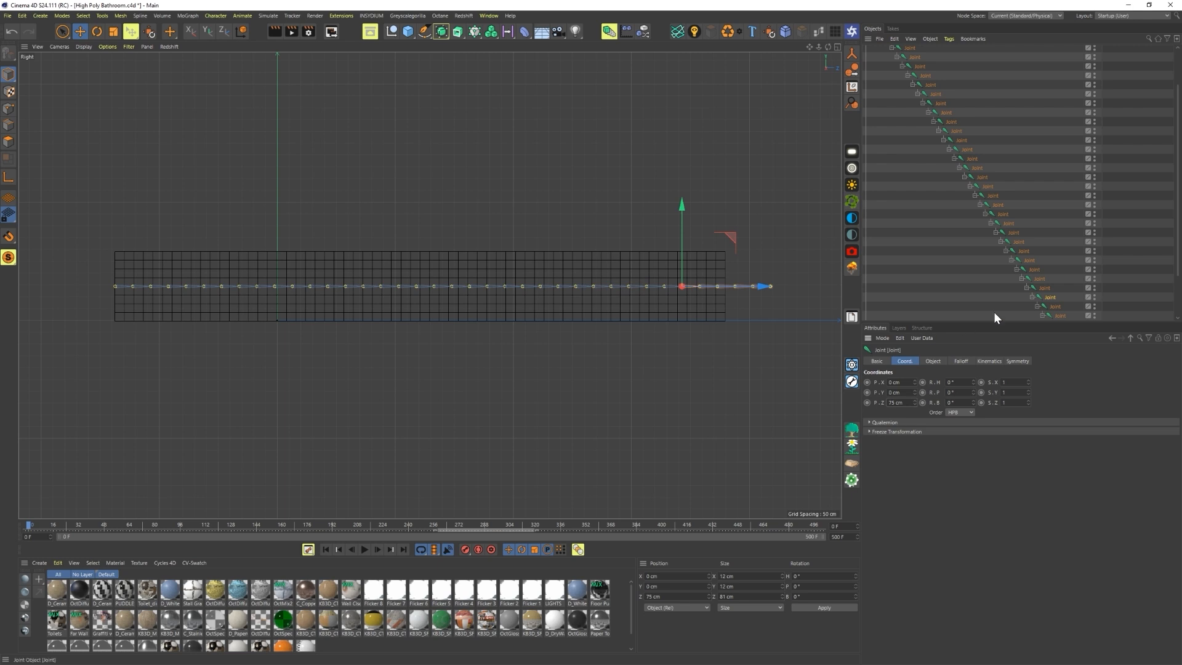
Step: Delete the last three joints extending past the driver mesh's far end and check the whole remaining chain
{"action": "left_click", "coordinate": [1106, 290]}
{"action": "scroll", "coordinate": [1105, 290], "scroll_direction": "down", "scroll_amount": 3}
{"action": "left_click", "coordinate": [1075, 289]}
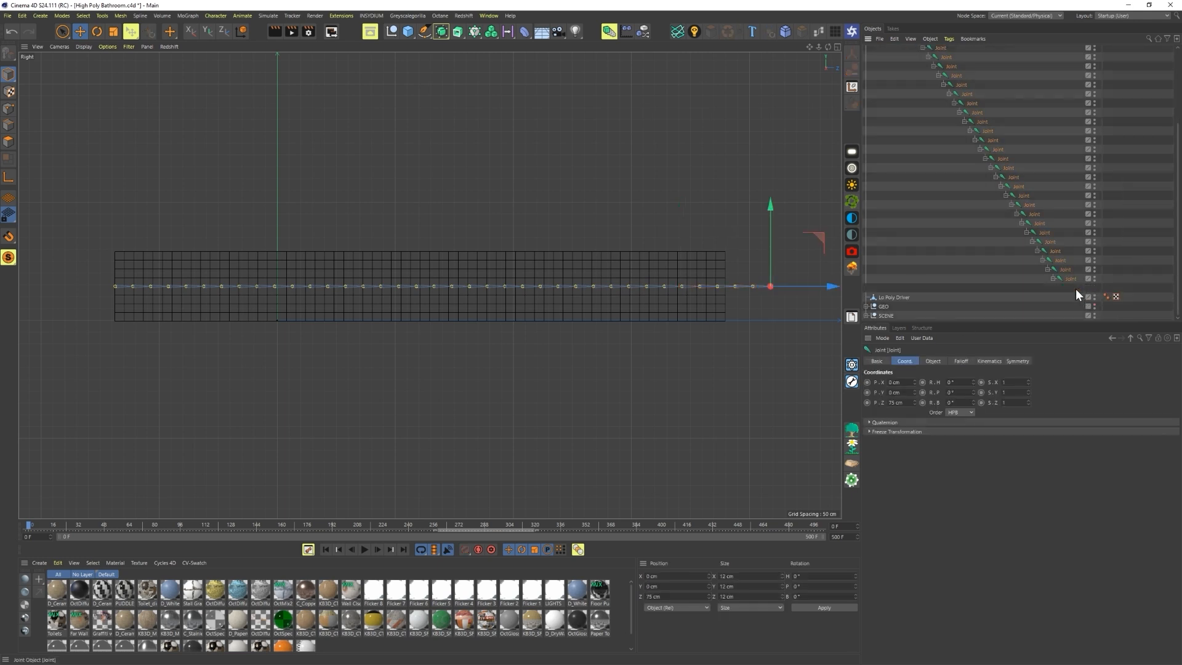
{"action": "key", "text": "Delete"}
{"action": "left_click", "coordinate": [1068, 285]}
{"action": "key", "text": "Delete"}
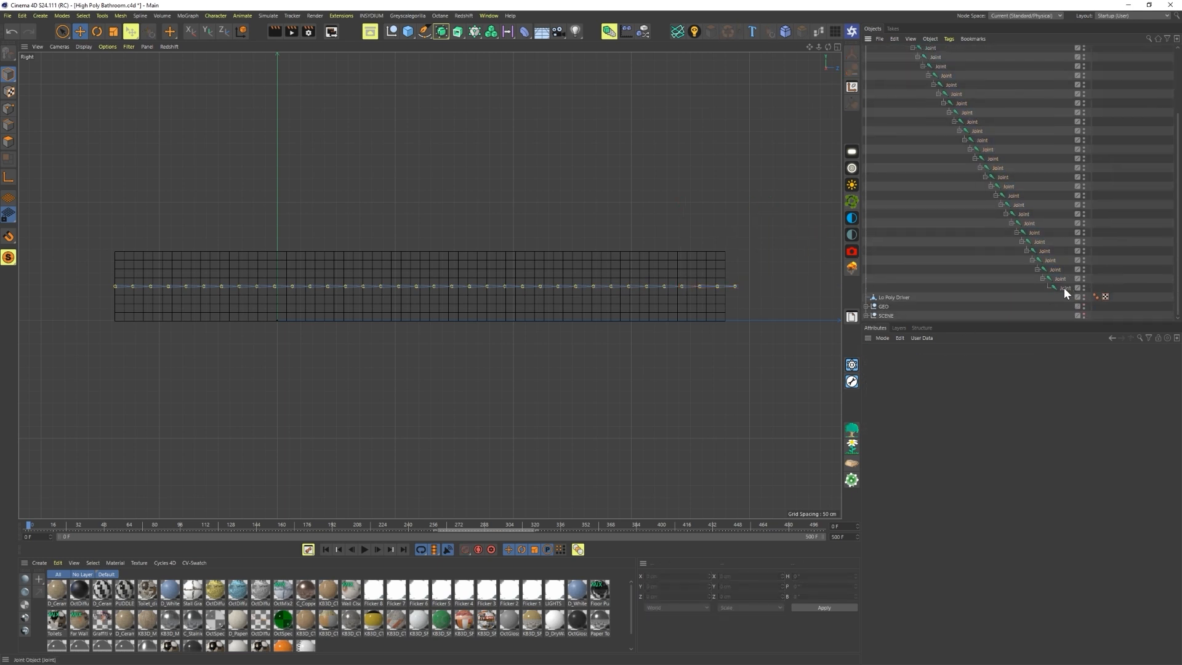
{"action": "left_click", "coordinate": [1063, 287]}
{"action": "key", "text": "Delete"}
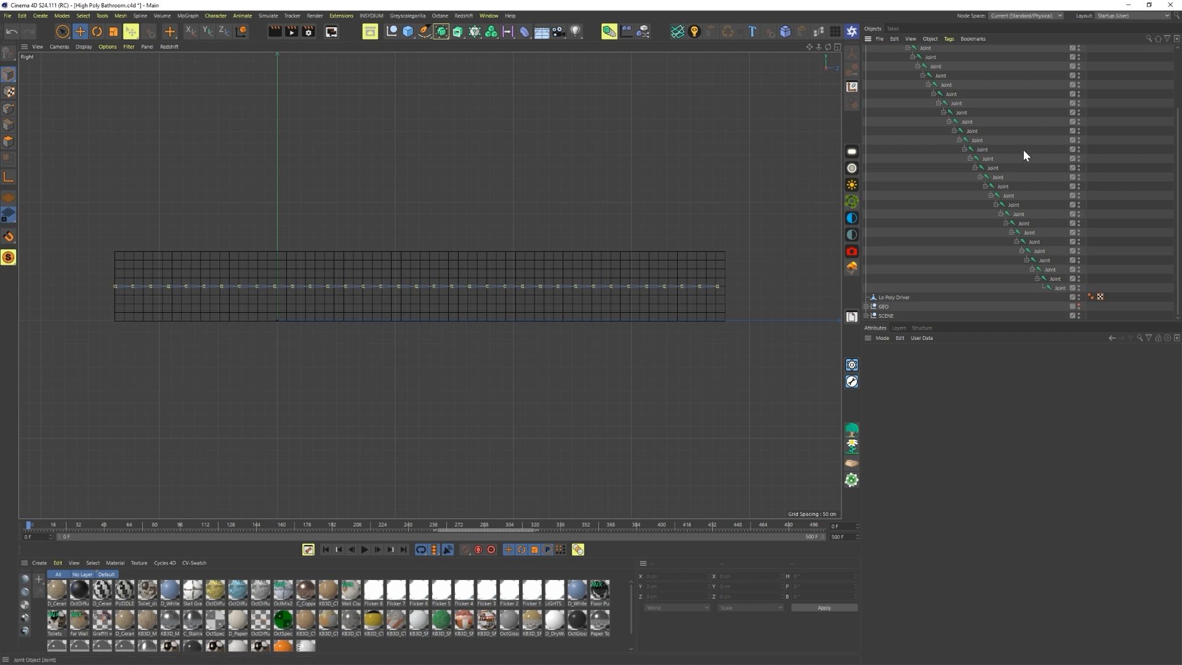
{"action": "scroll", "coordinate": [970, 128], "scroll_direction": "up", "scroll_amount": 2}
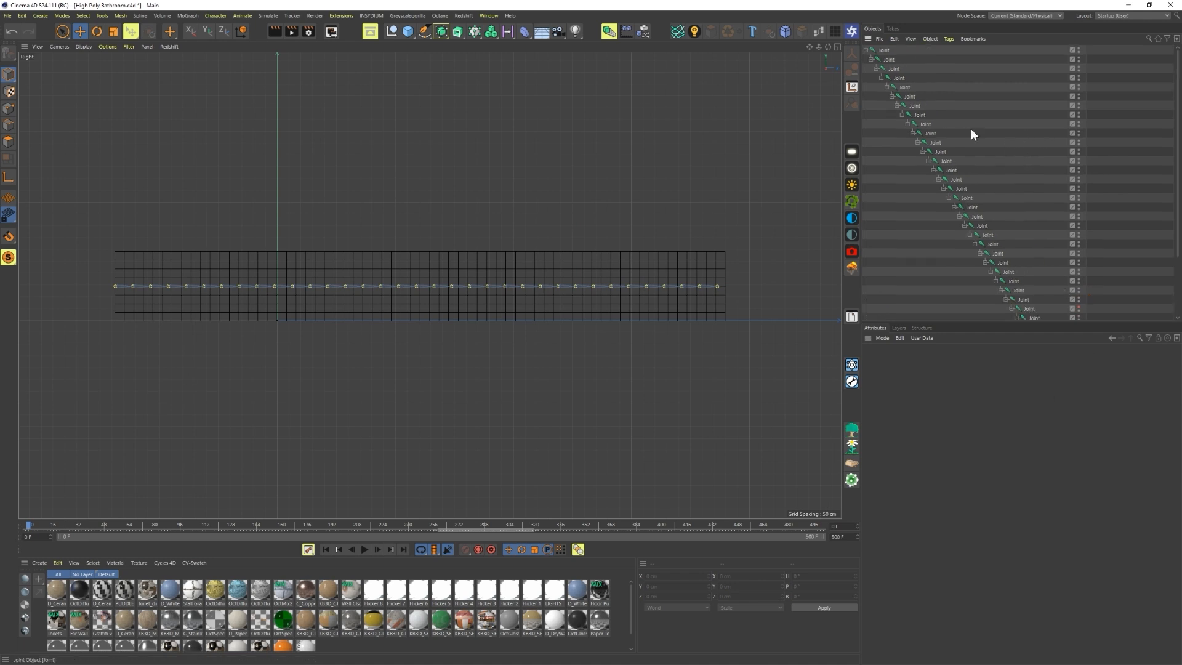
{"action": "middle_click", "coordinate": [883, 51]}
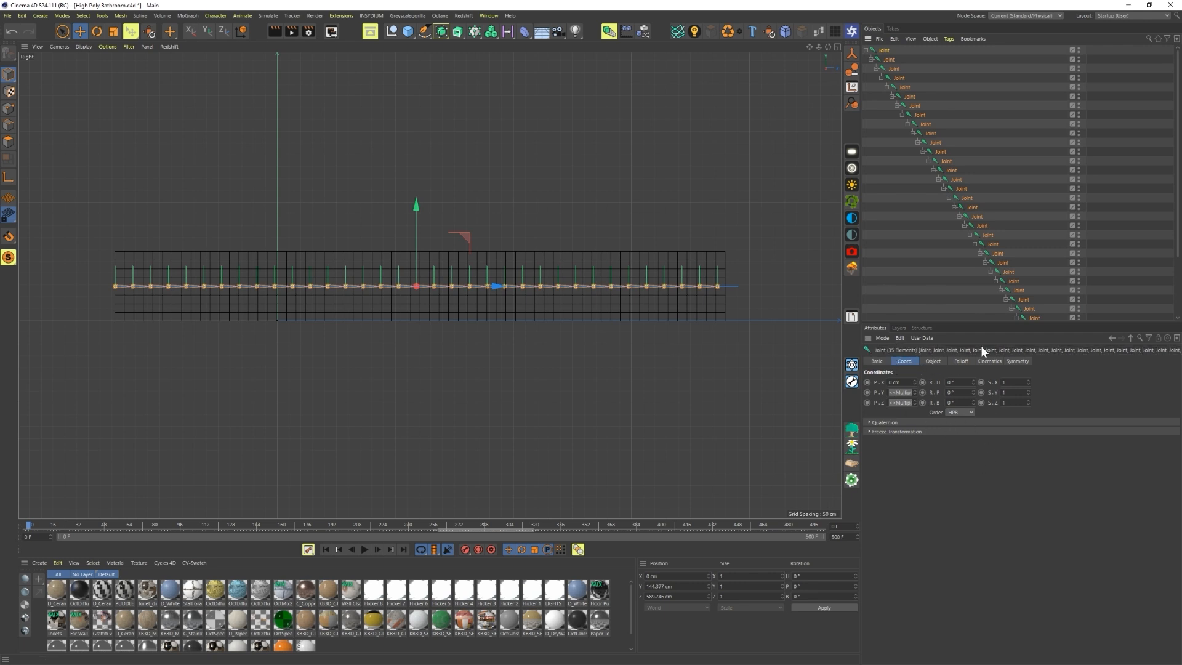
{"action": "key", "text": "ctrl+shift+a"}
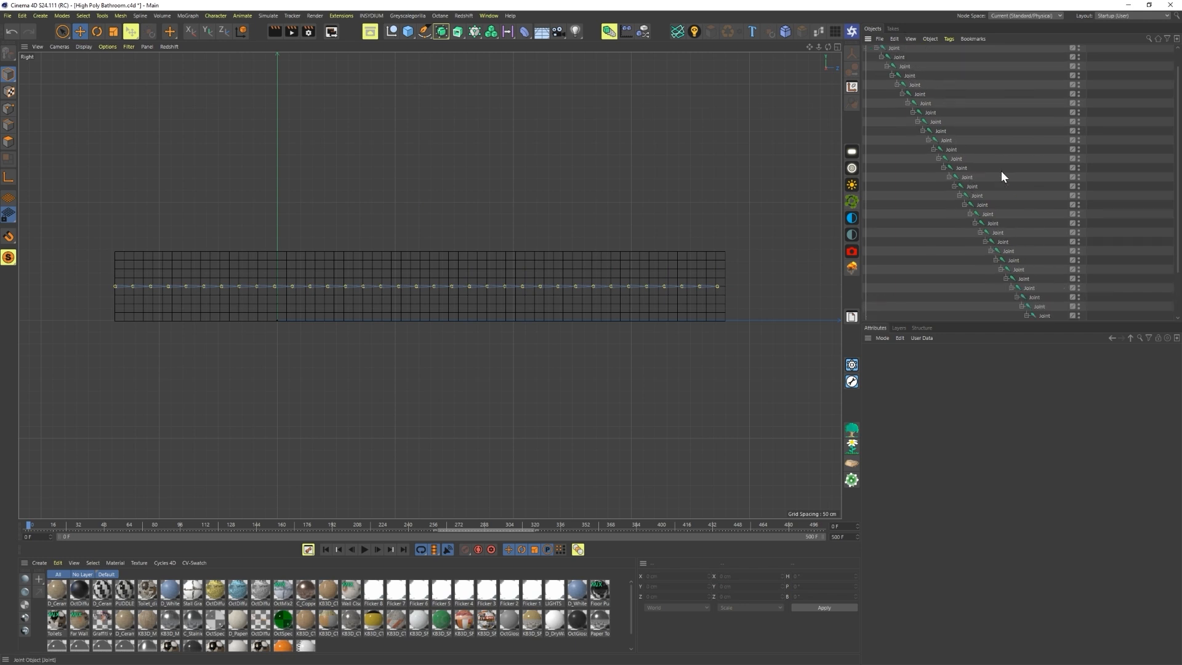
Step: Group the entire joint chain under a null and rename the null Joints
{"action": "left_click", "coordinate": [884, 53]}
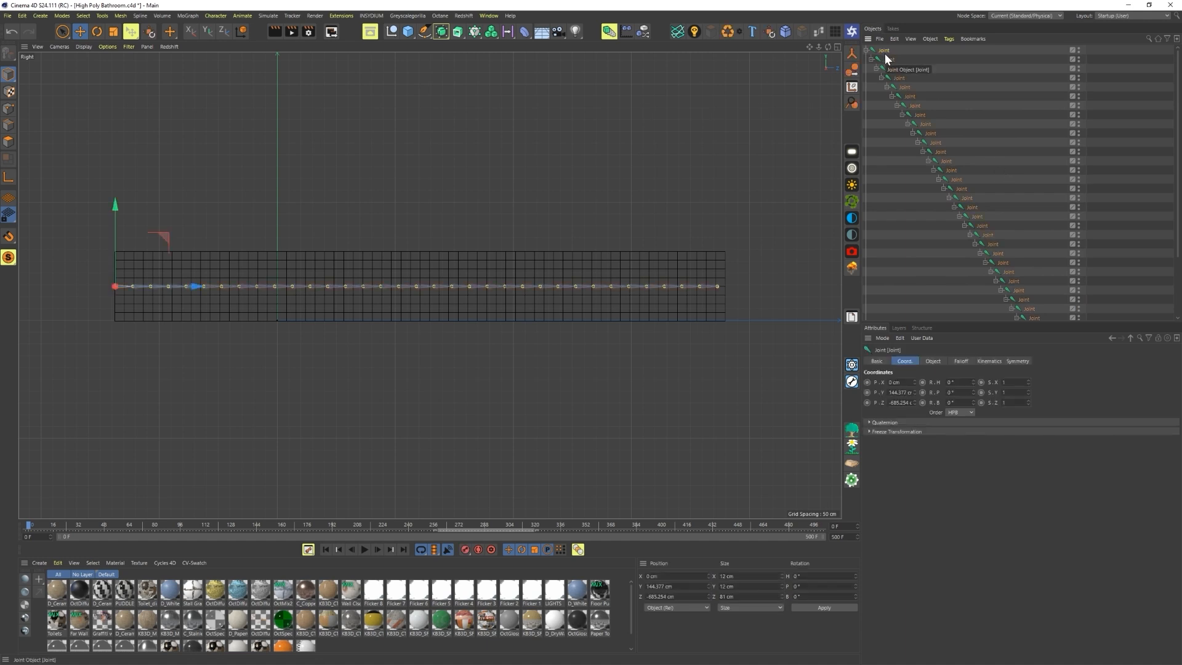
{"action": "key", "text": "alt+g"}
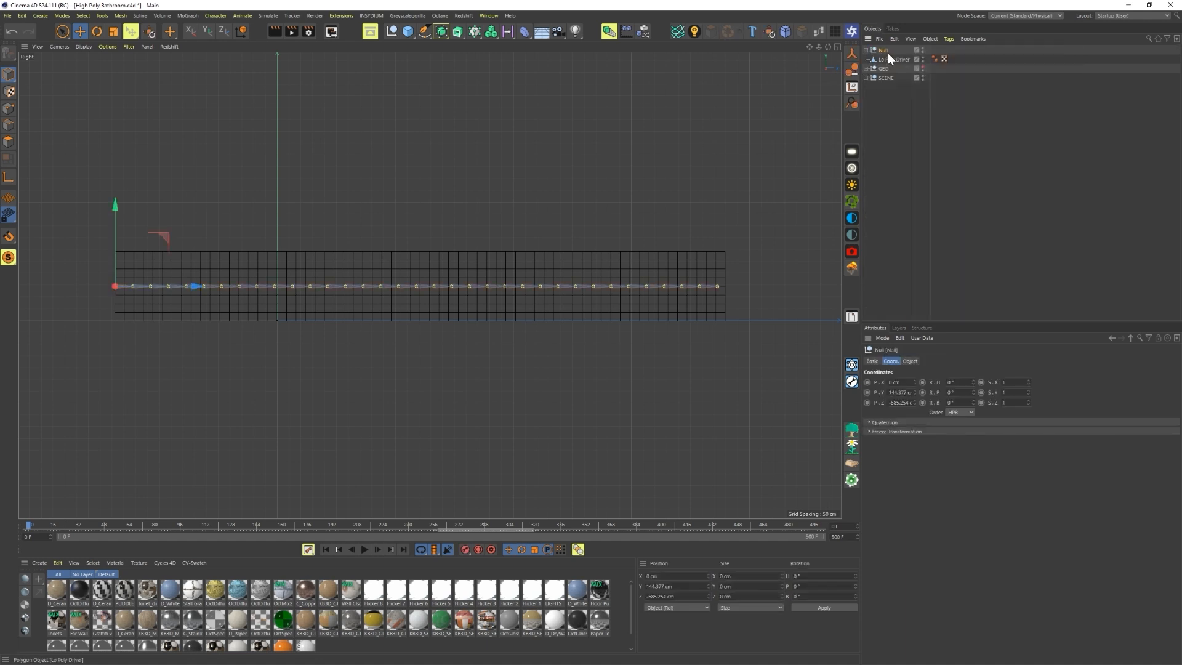
{"action": "double_click", "coordinate": [884, 52]}
{"action": "type", "text": "Joints"}
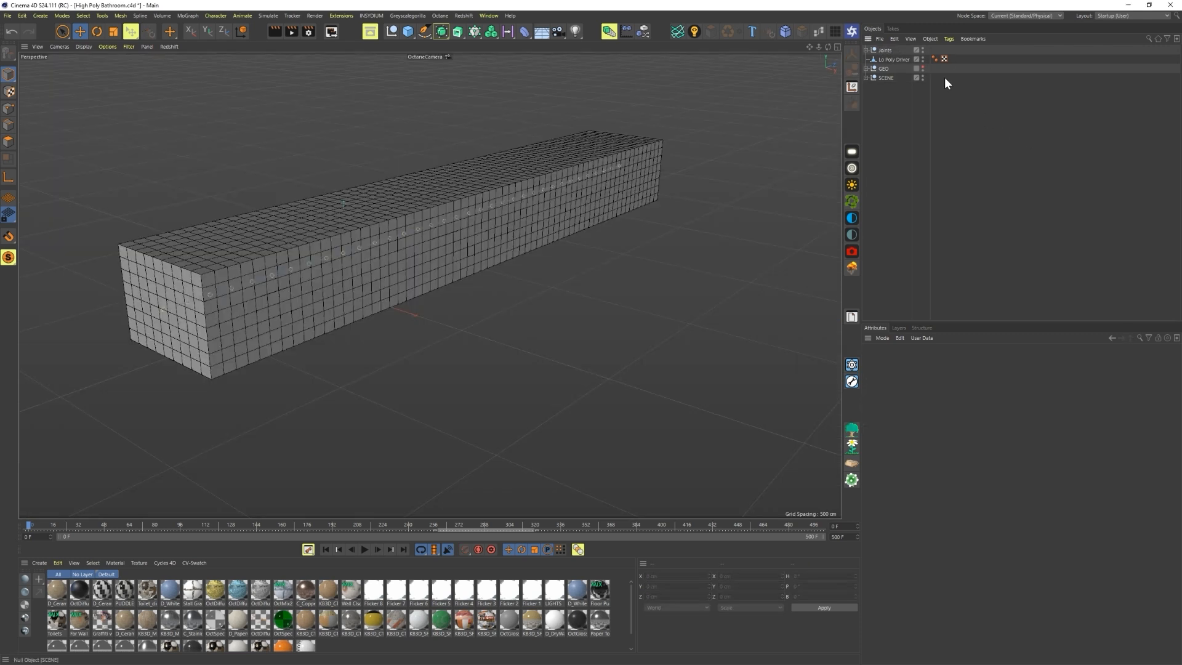
Step: Hide the Lo Poly Driver mesh in the viewport and unfold the complete Joints hierarchy
{"action": "left_click", "coordinate": [922, 57]}
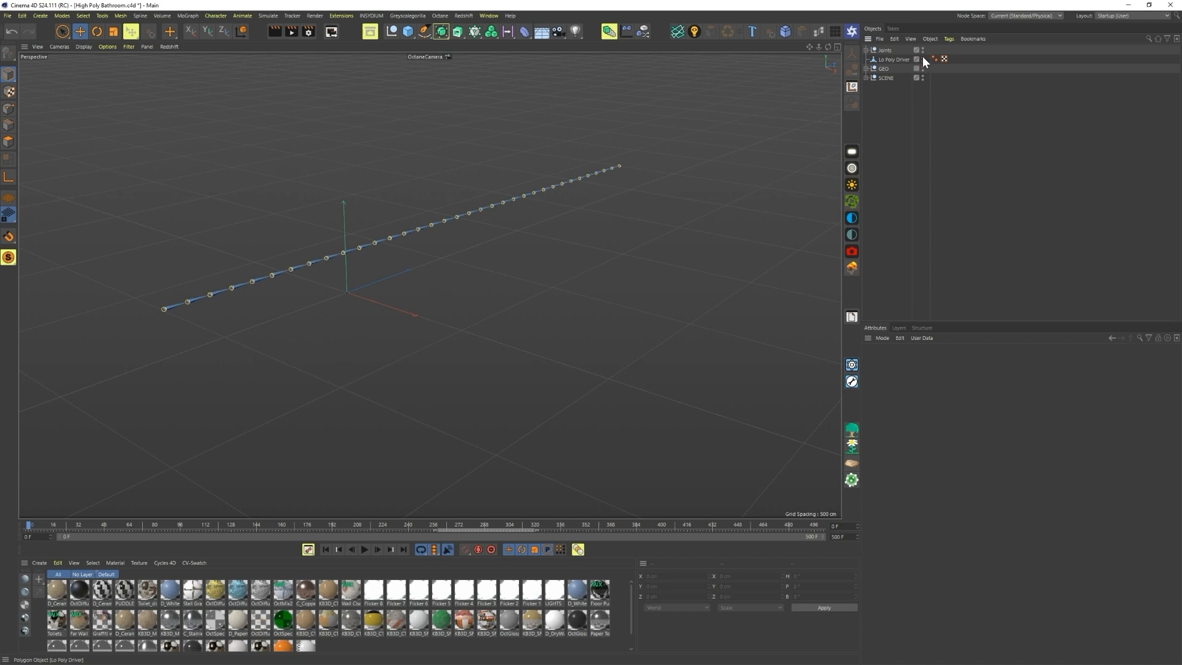
{"action": "left_click", "coordinate": [866, 49], "text": "ctrl"}
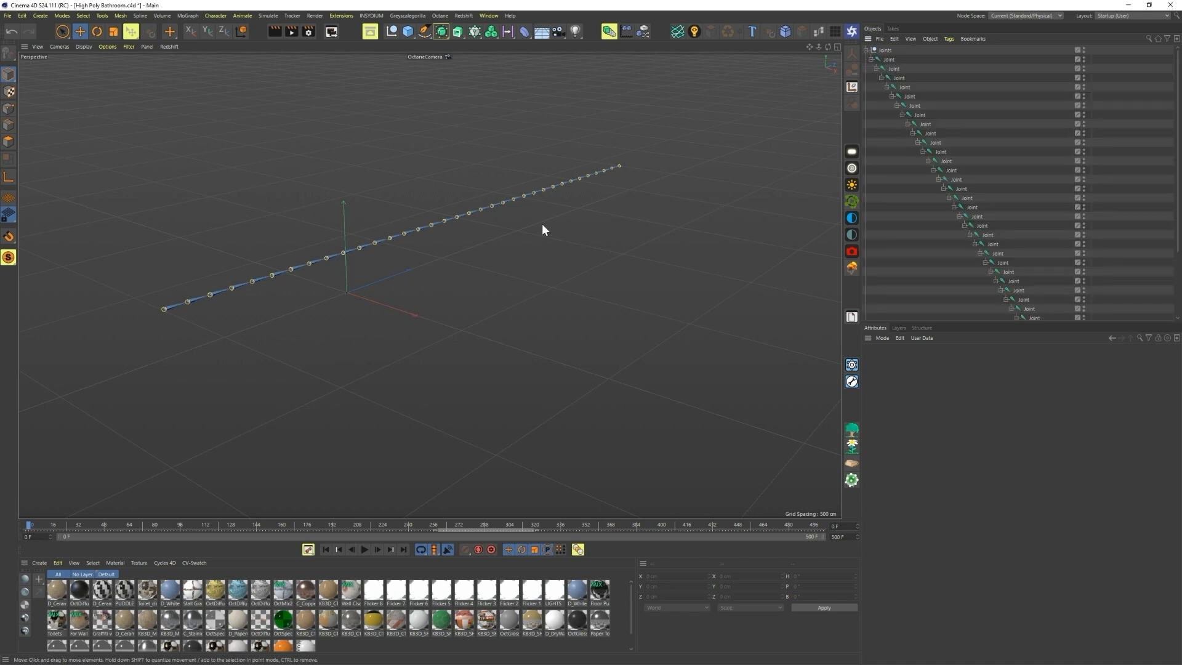
{"action": "left_click_drag", "start_coordinate": [418, 233], "coordinate": [392, 235], "text": "alt"}
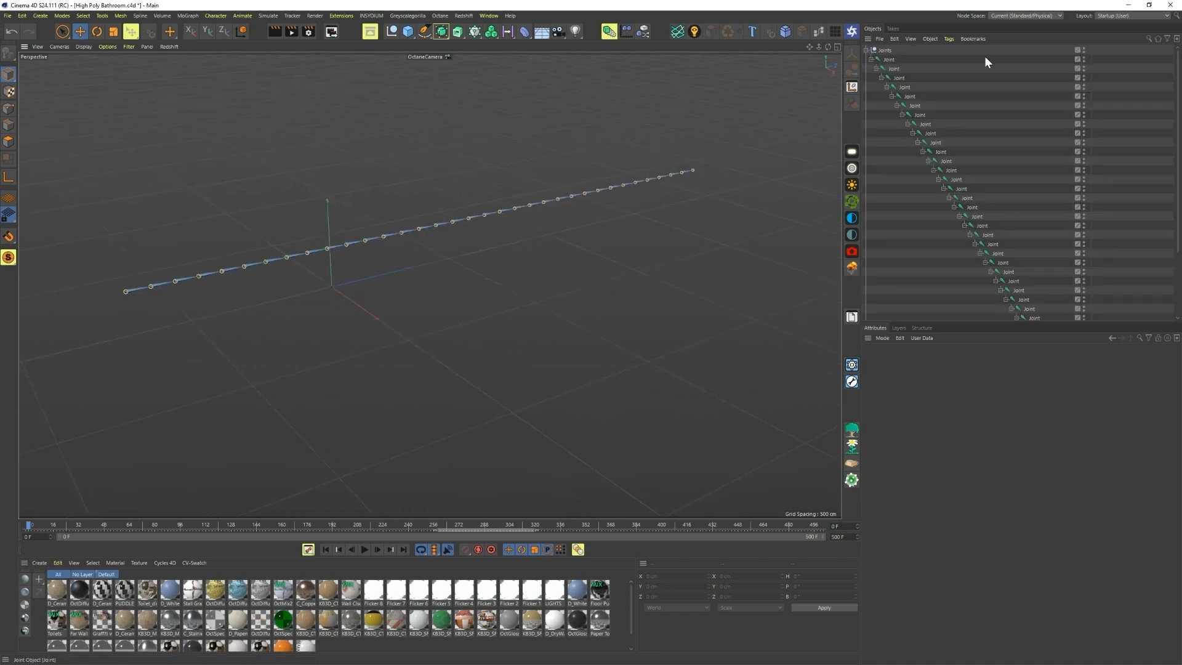
Step: Add an IK rigging tag to the first joint and assign the chain's last joint as its End
{"action": "left_click", "coordinate": [893, 60]}
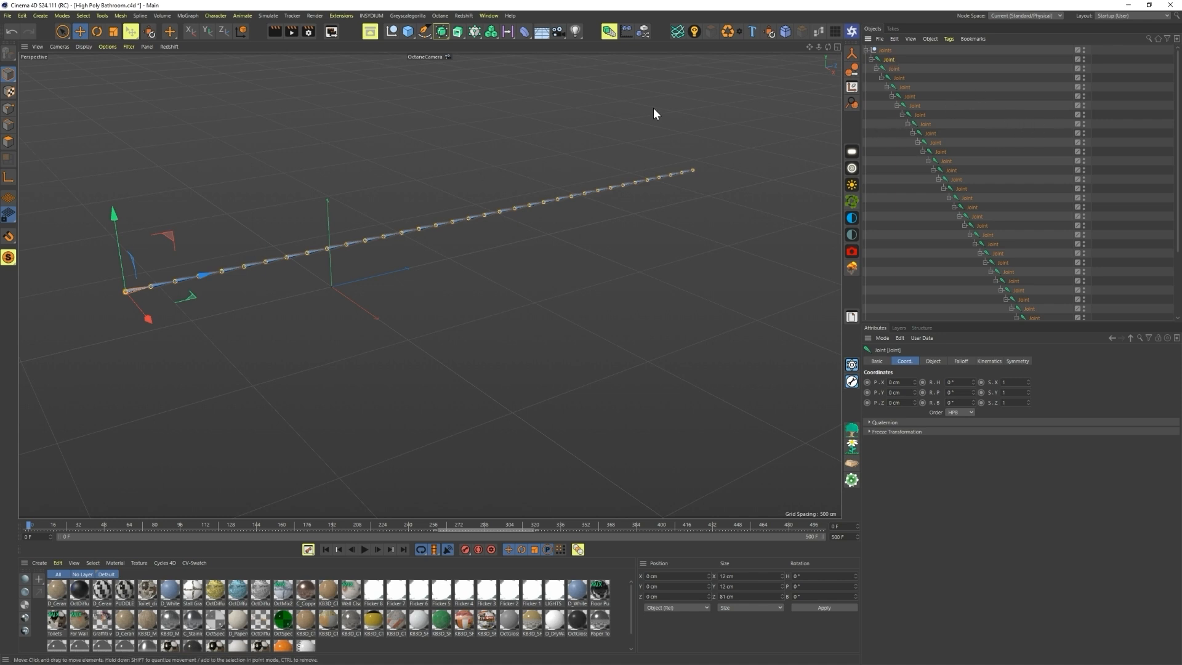
{"action": "left_click_drag", "start_coordinate": [359, 262], "coordinate": [417, 255], "text": "alt"}
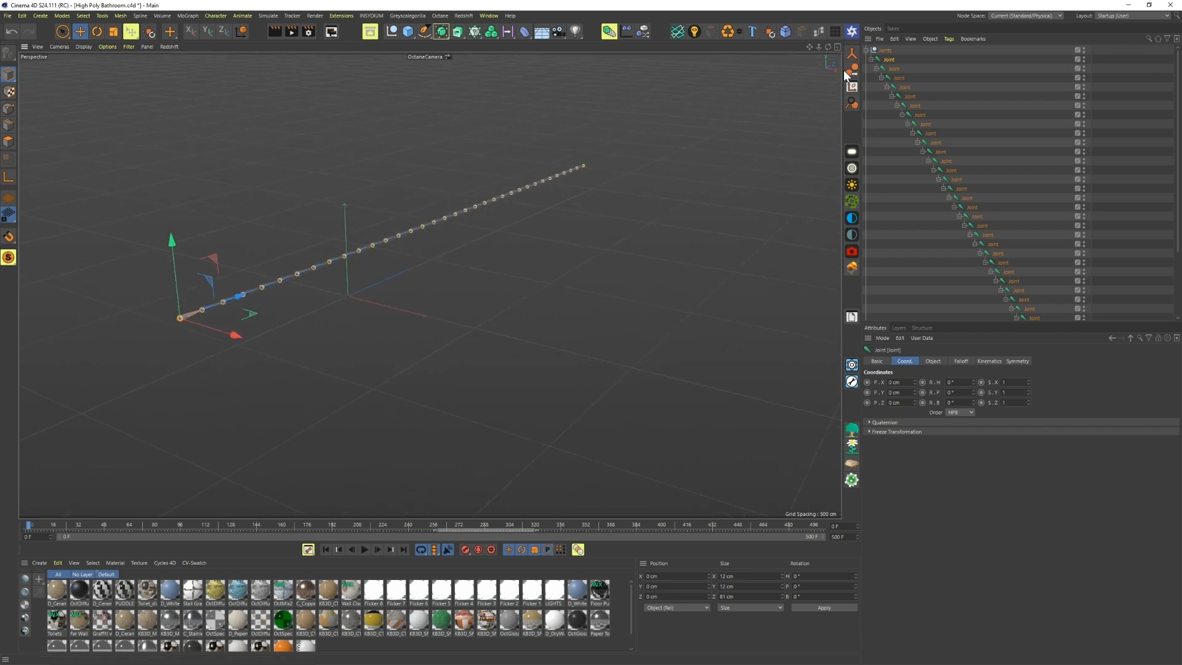
{"action": "right_click", "coordinate": [891, 58]}
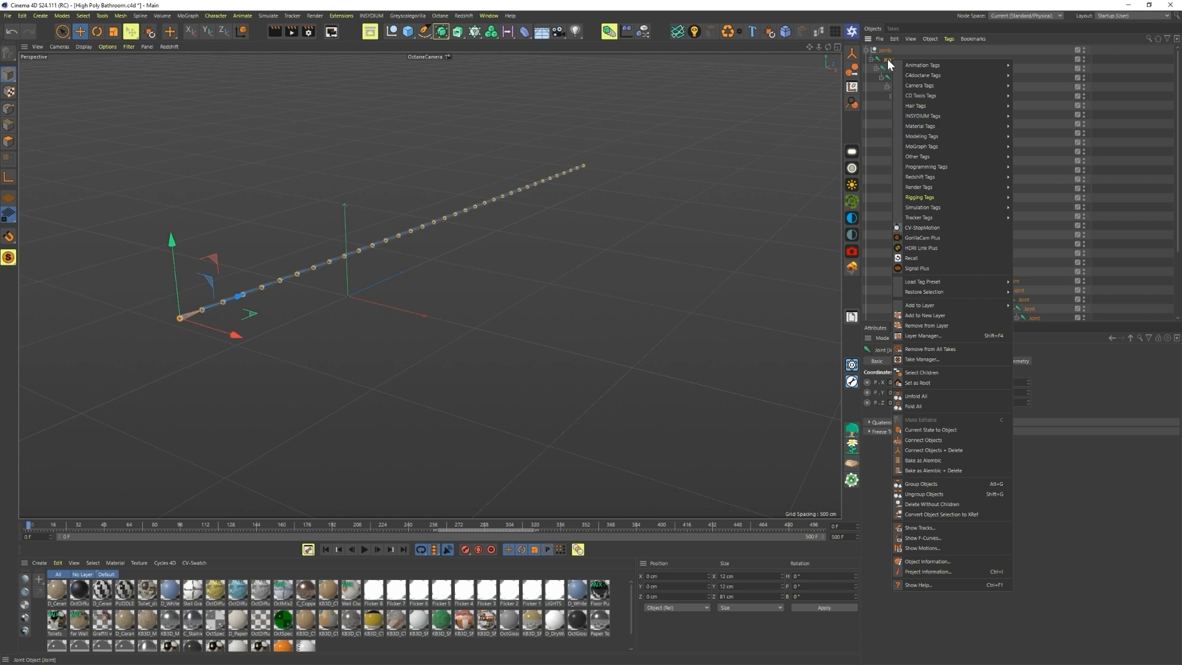
{"action": "mouse_move", "coordinate": [942, 197]}
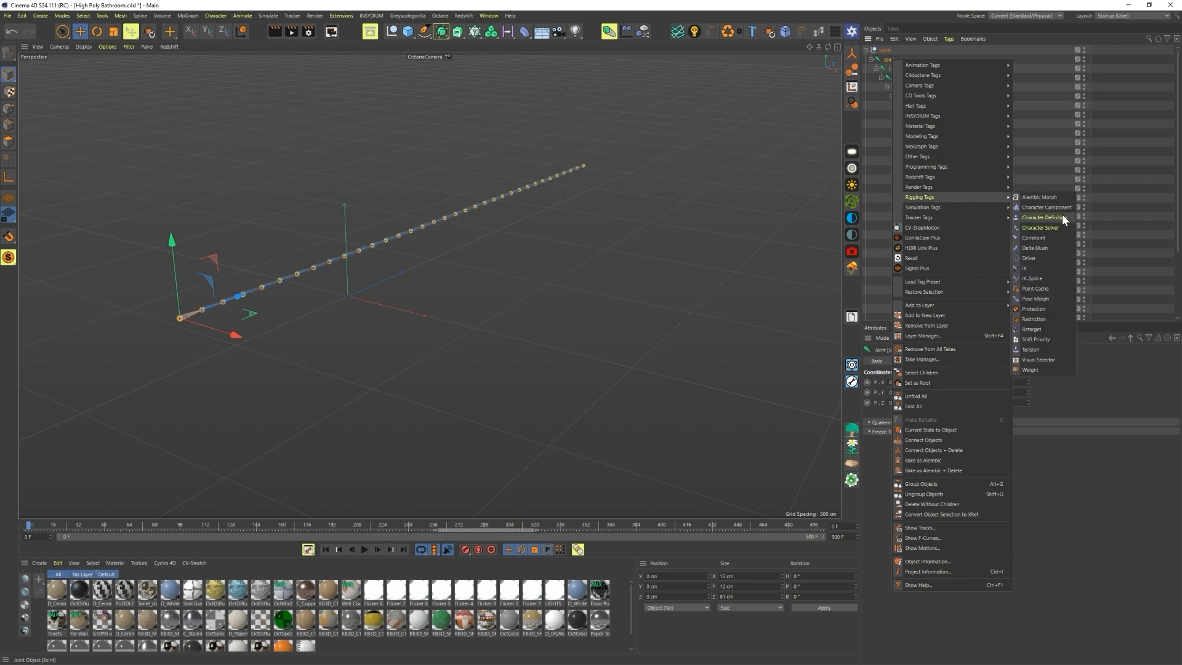
{"action": "left_click", "coordinate": [1027, 268]}
{"action": "scroll", "coordinate": [1028, 146], "scroll_direction": "down", "scroll_amount": 3}
{"action": "left_click", "coordinate": [901, 362]}
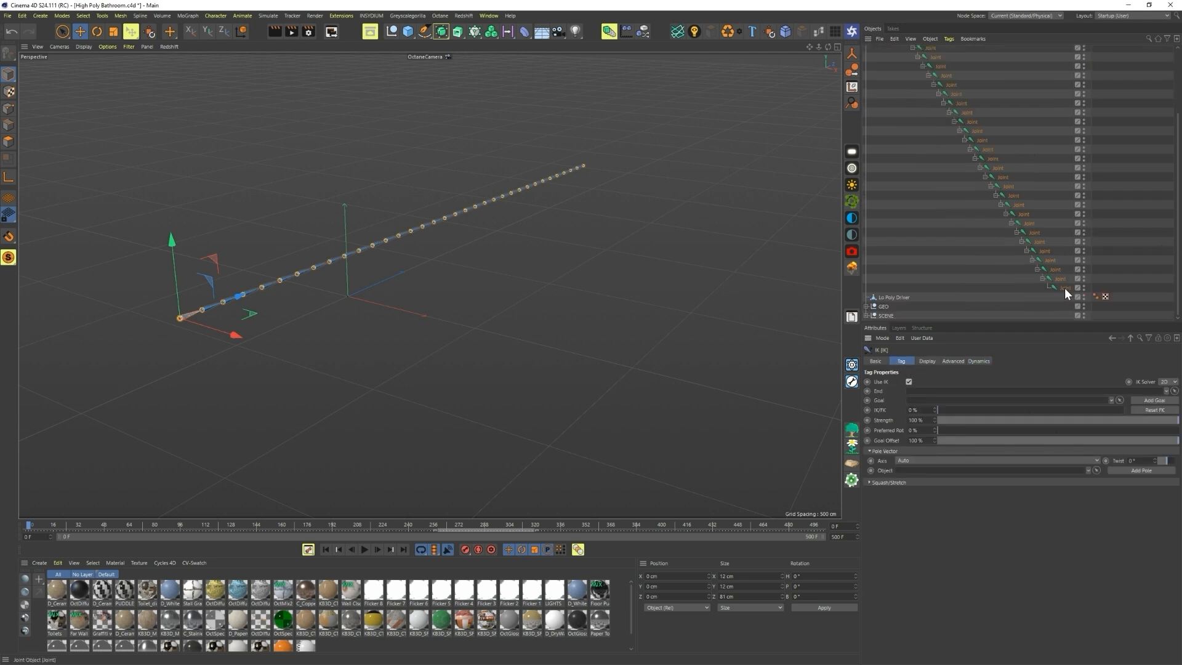
{"action": "left_click_drag", "start_coordinate": [1065, 288], "coordinate": [917, 395]}
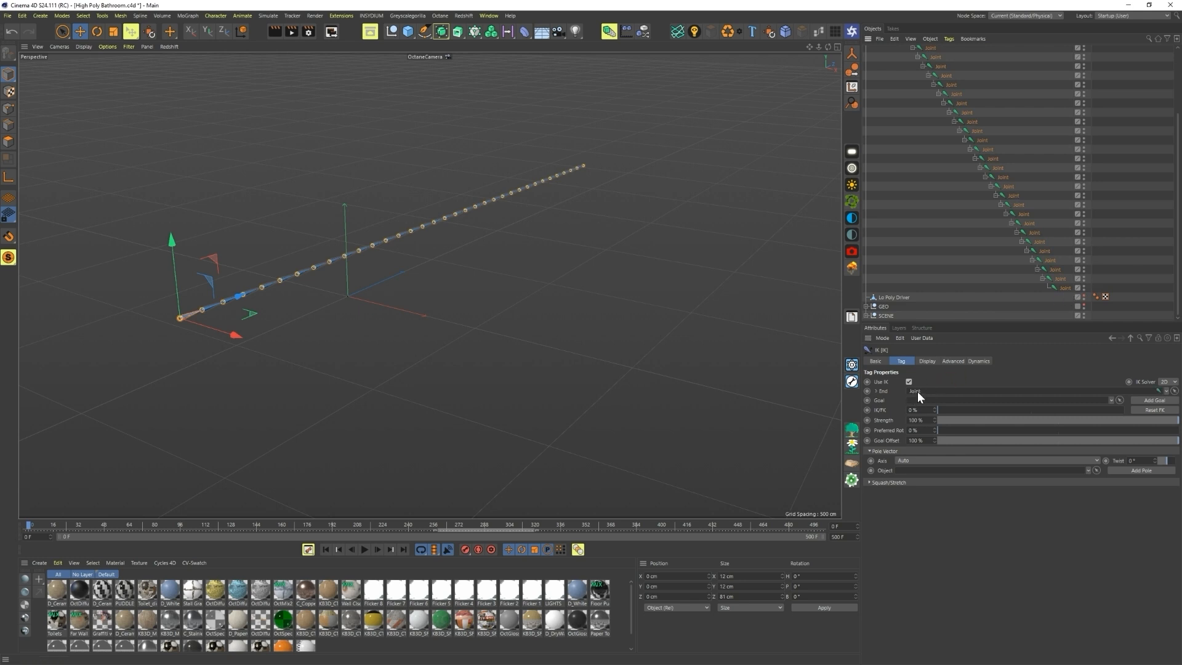
Step: Enable dynamics on the IK tag and test the chain by playing the animation, returning to the first frame
{"action": "left_click", "coordinate": [979, 361]}
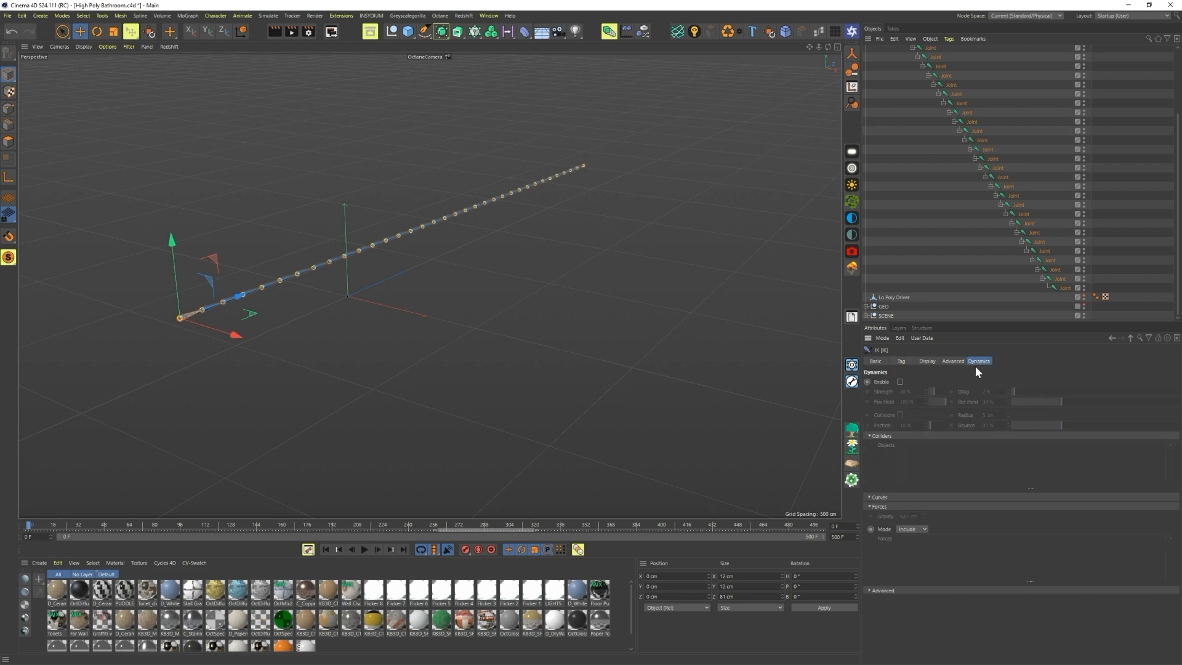
{"action": "left_click", "coordinate": [900, 382]}
{"action": "scroll", "coordinate": [511, 292], "scroll_direction": "up", "scroll_amount": 2}
{"action": "left_click_drag", "start_coordinate": [510, 293], "coordinate": [468, 259], "text": "alt"}
{"action": "left_click", "coordinate": [365, 549]}
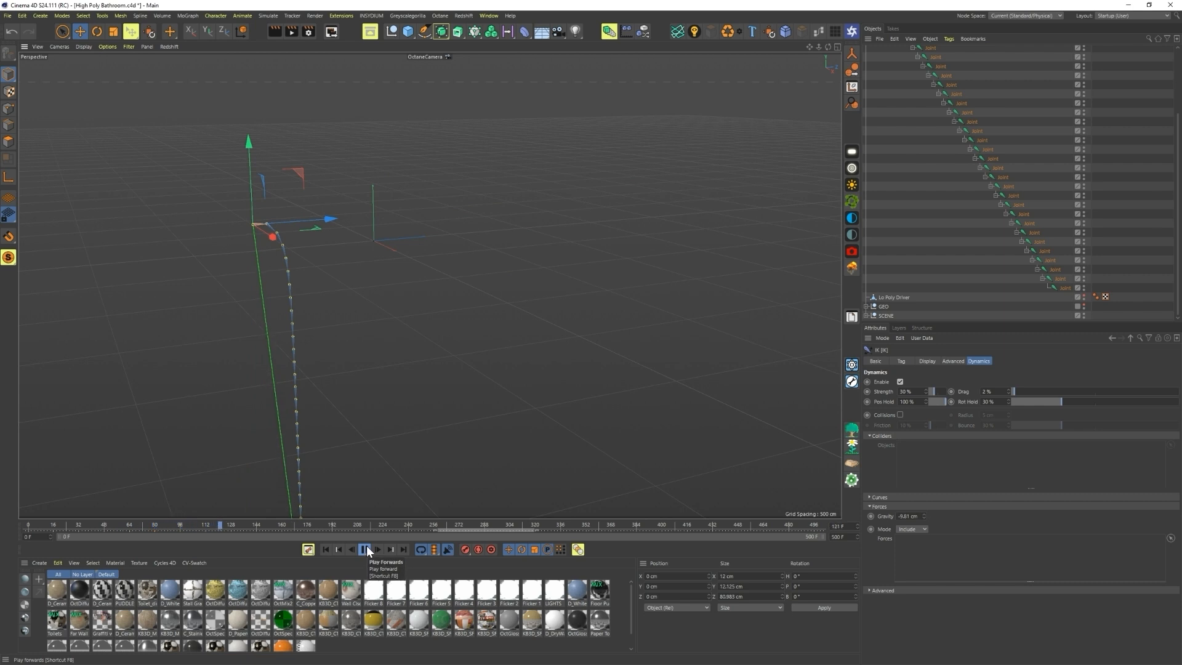
{"action": "left_click", "coordinate": [365, 549]}
{"action": "left_click", "coordinate": [325, 548]}
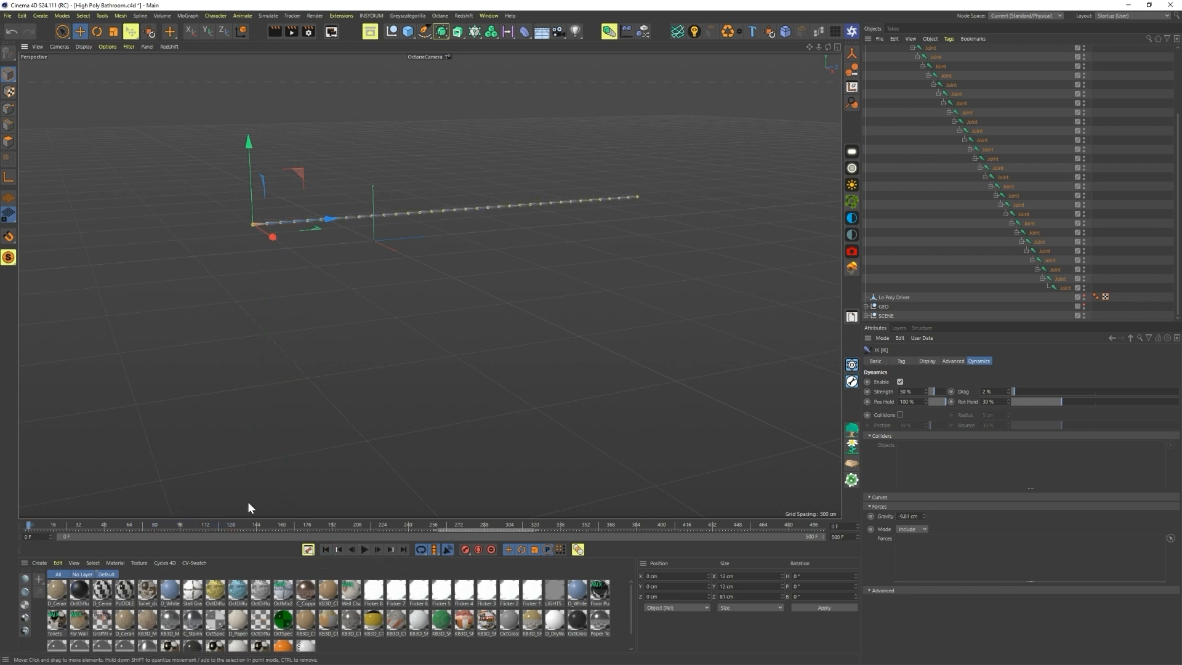
Step: Set the IK dynamics' gravity to 0 and play the animation to test the chain
{"action": "left_click", "coordinate": [904, 515]}
{"action": "key", "text": "BackSpace"}
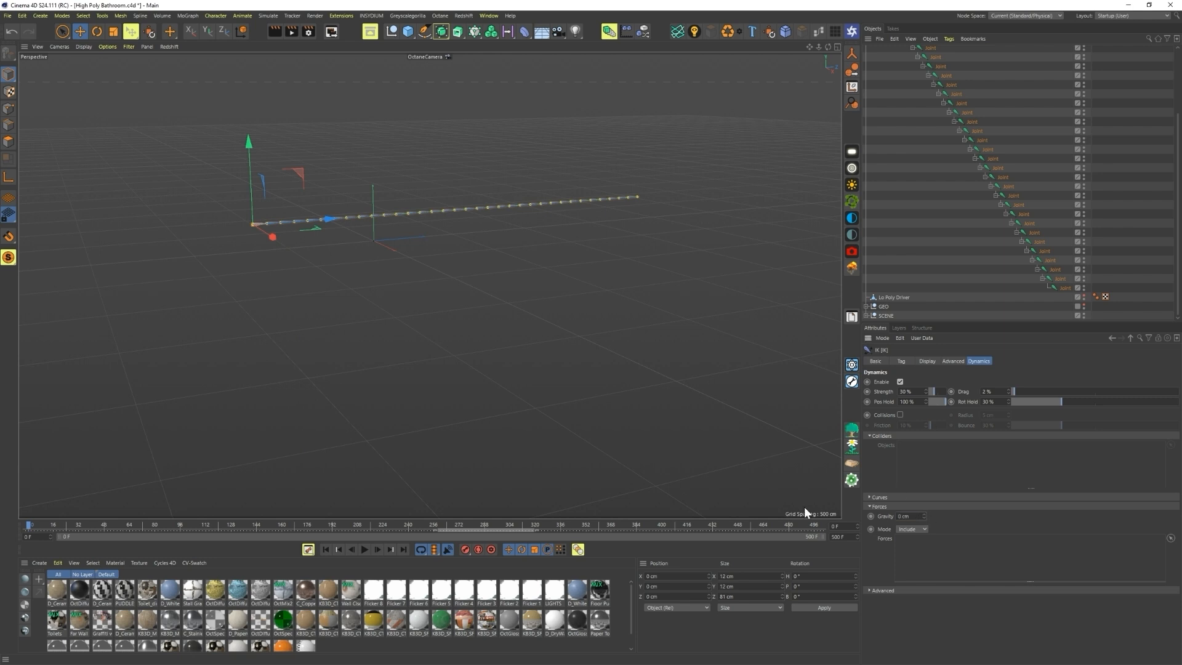
{"action": "left_click", "coordinate": [365, 549]}
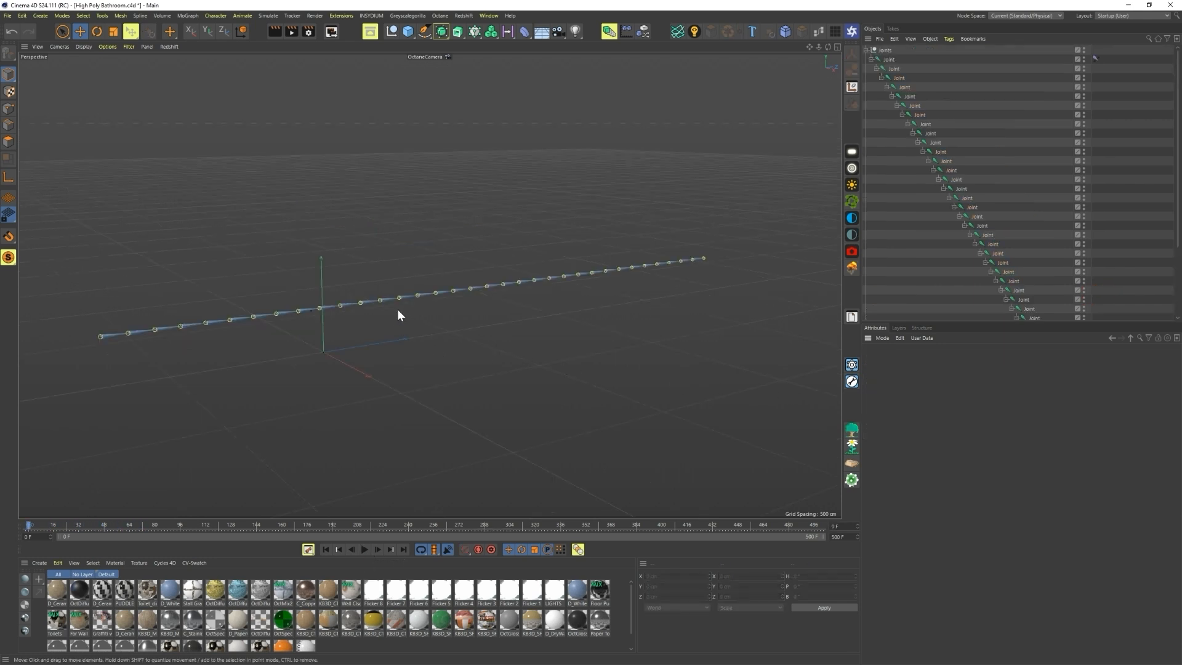
Step: Select the Joints null, move it freehand within its X and Y plane, and undo the last move
{"action": "left_click_drag", "start_coordinate": [397, 315], "coordinate": [404, 329], "text": "alt"}
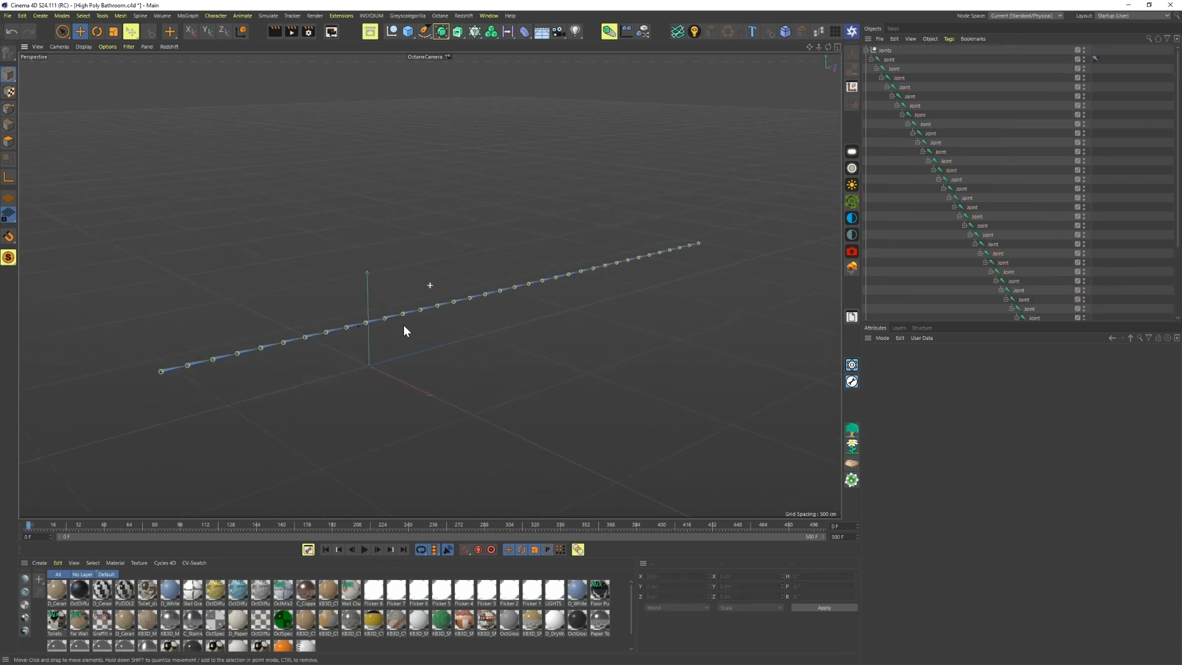
{"action": "left_click", "coordinate": [884, 50]}
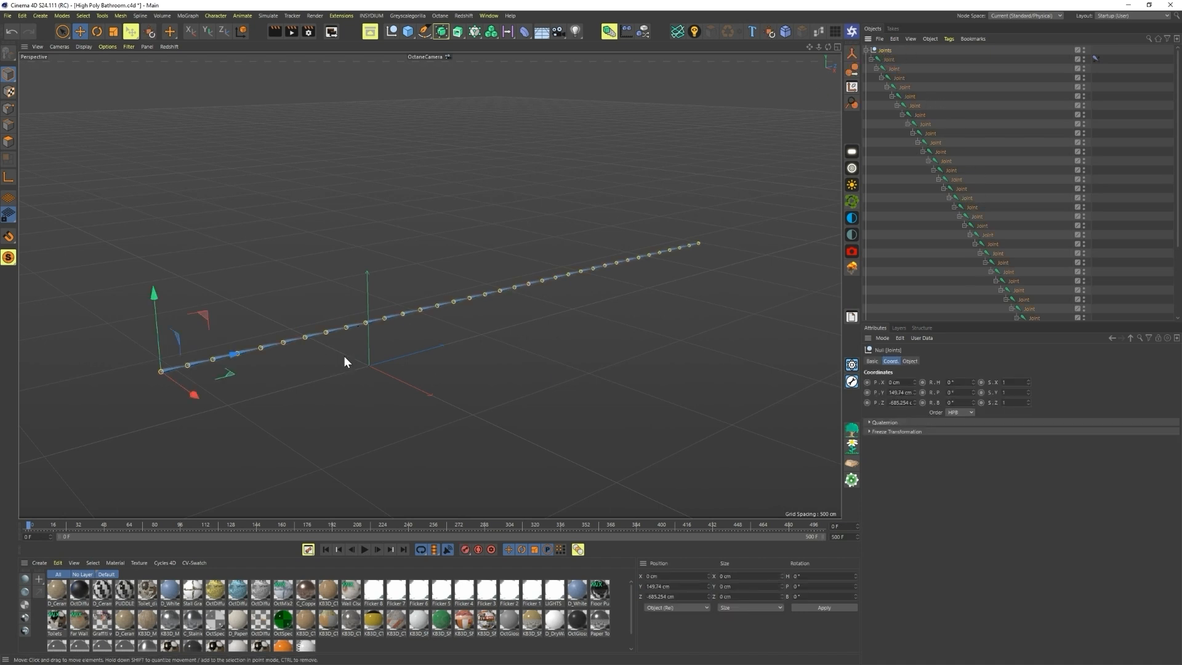
{"action": "left_click_drag", "start_coordinate": [216, 351], "coordinate": [402, 337], "text": "alt"}
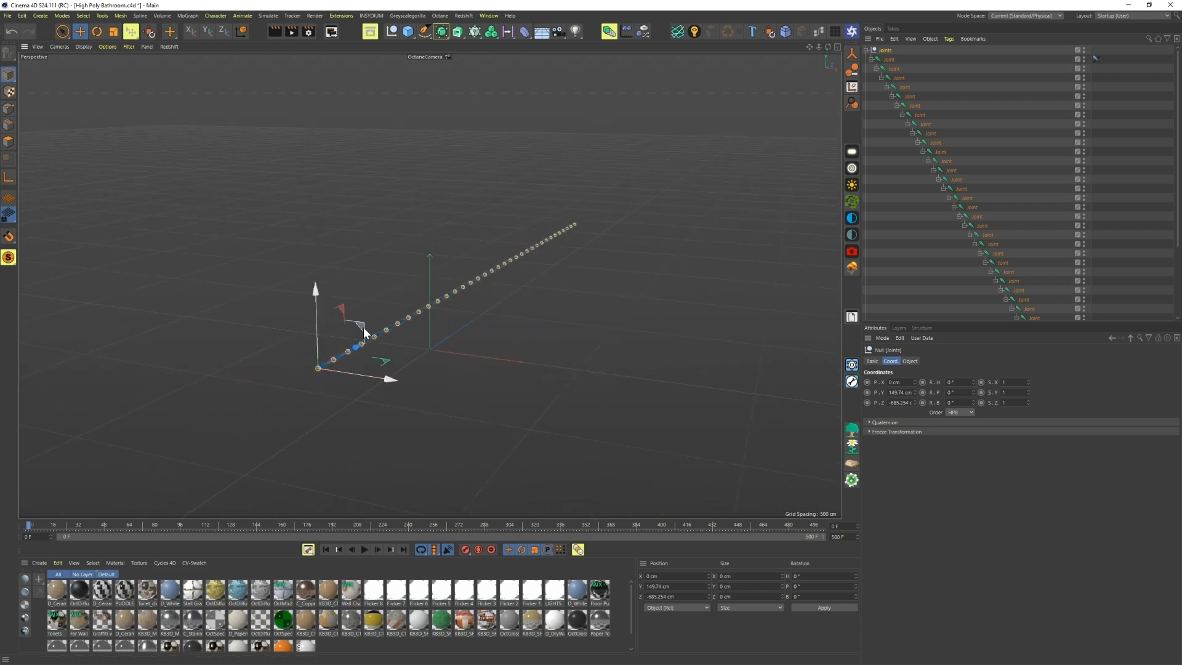
{"action": "left_click_drag", "start_coordinate": [365, 314], "coordinate": [419, 356]}
{"action": "mouse_move", "coordinate": [298, 279]}
{"action": "left_mouse_down"}
{"action": "mouse_move", "coordinate": [303, 323]}
{"action": "mouse_move", "coordinate": [298, 208]}
{"action": "mouse_move", "coordinate": [271, 199]}
{"action": "mouse_move", "coordinate": [302, 266]}
{"action": "left_mouse_up"}
{"action": "key", "text": "ctrl+z"}
{"action": "left_click_drag", "start_coordinate": [332, 347], "coordinate": [377, 345], "text": "alt"}
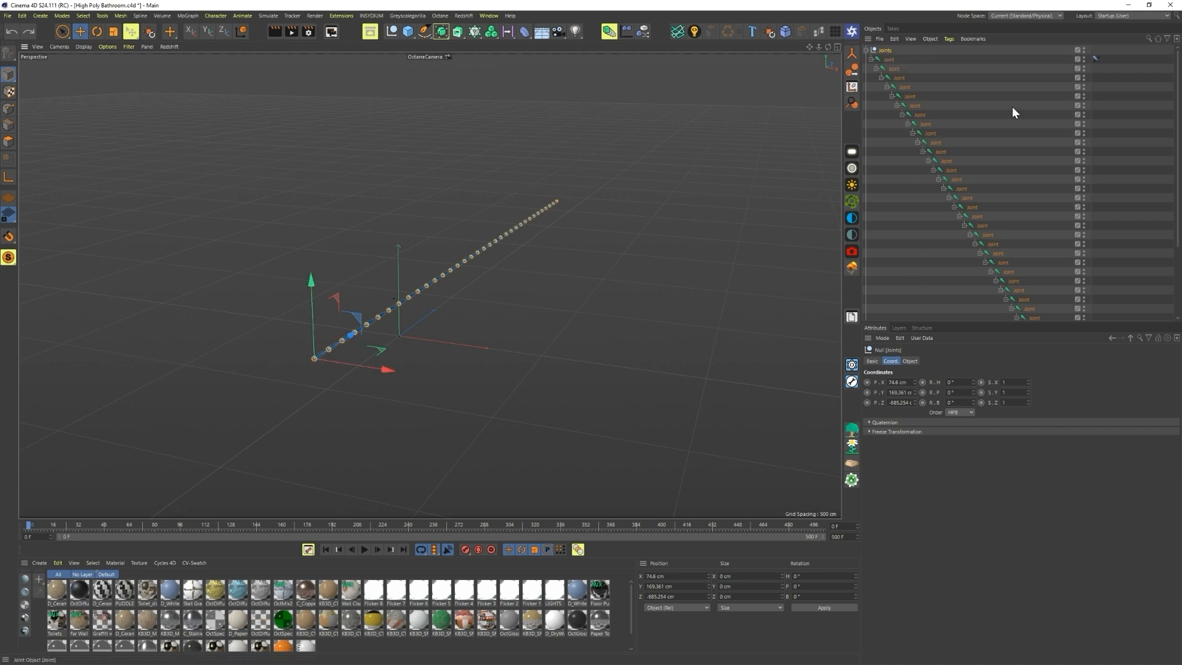
Step: Add a Vibrate animation tag to the Joints null
{"action": "right_click", "coordinate": [887, 51]}
{"action": "mouse_move", "coordinate": [907, 54]}
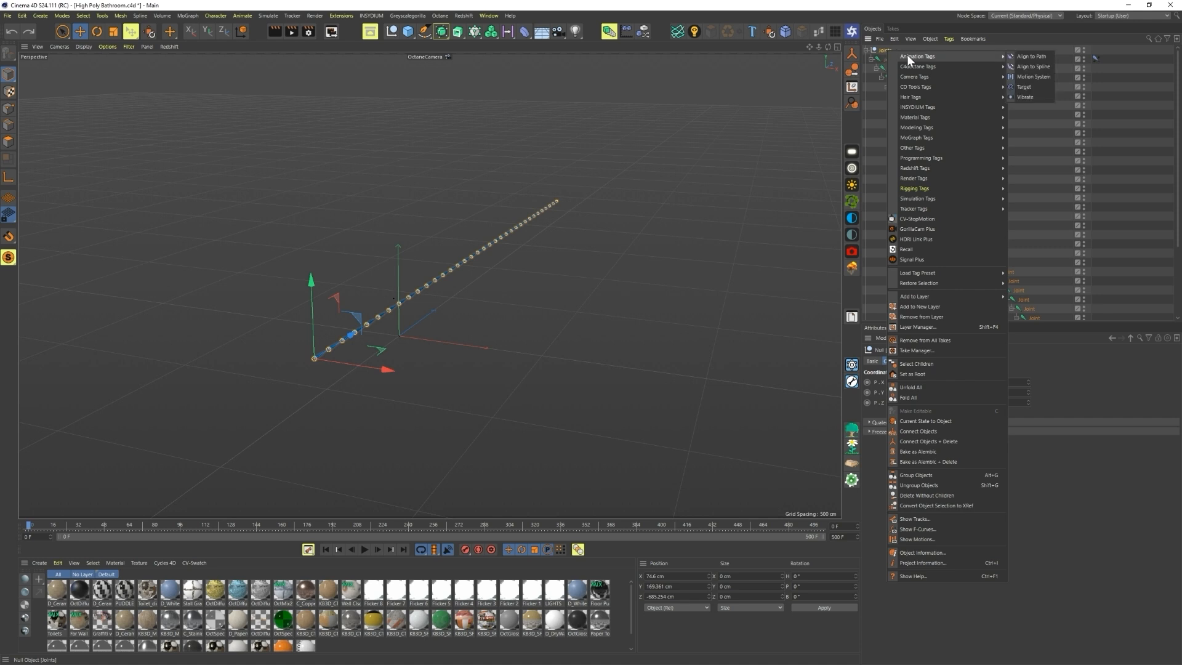
{"action": "left_click", "coordinate": [1029, 96]}
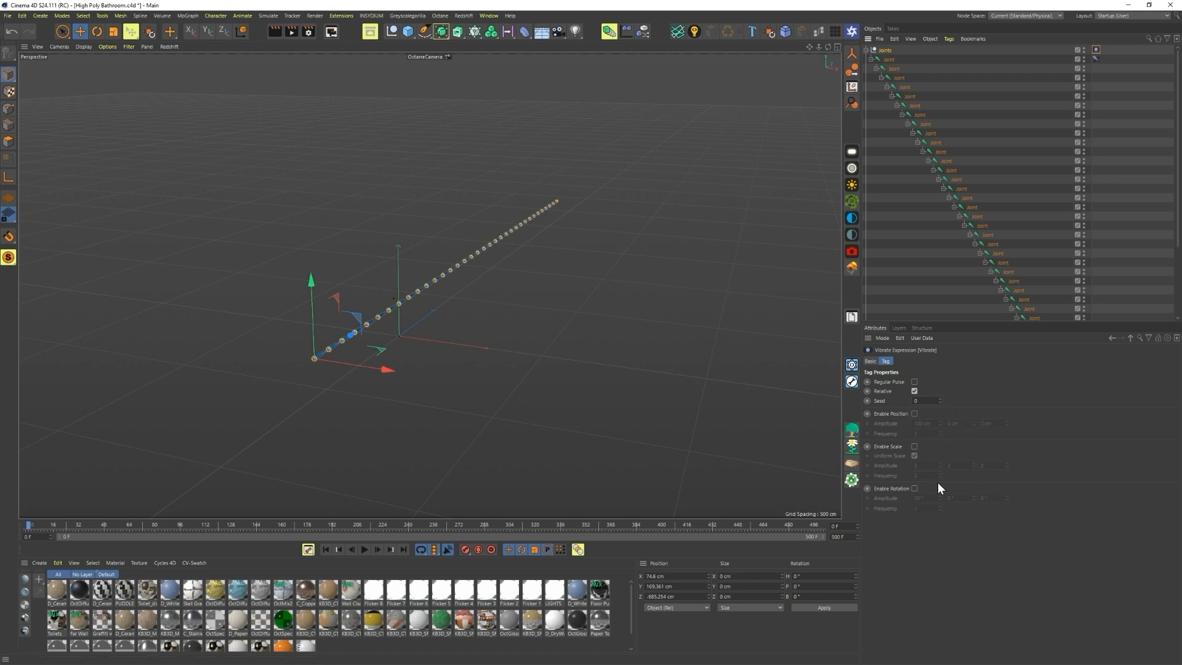
Step: Enable rotation on the Vibrate tag and keyframe its rotation amplitude at 0° on all axes at frame 0
{"action": "left_click", "coordinate": [914, 488]}
{"action": "left_click", "coordinate": [920, 498]}
{"action": "type", "text": "0"}
{"action": "key", "text": "Return"}
{"action": "key", "text": "Return"}
{"action": "left_click", "coordinate": [866, 498], "text": "ctrl"}
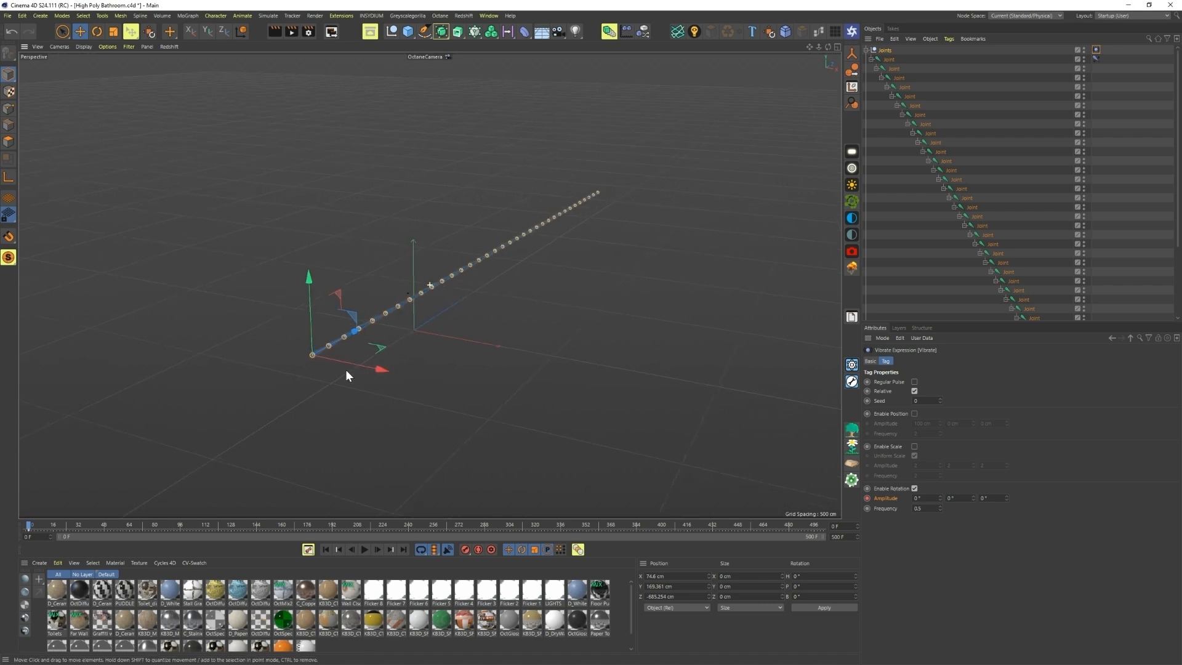
Step: Keyframe the Vibrate tag's rotation amplitude at 10°, 10° and 0° at frame 50
{"action": "left_click", "coordinate": [98, 525]}
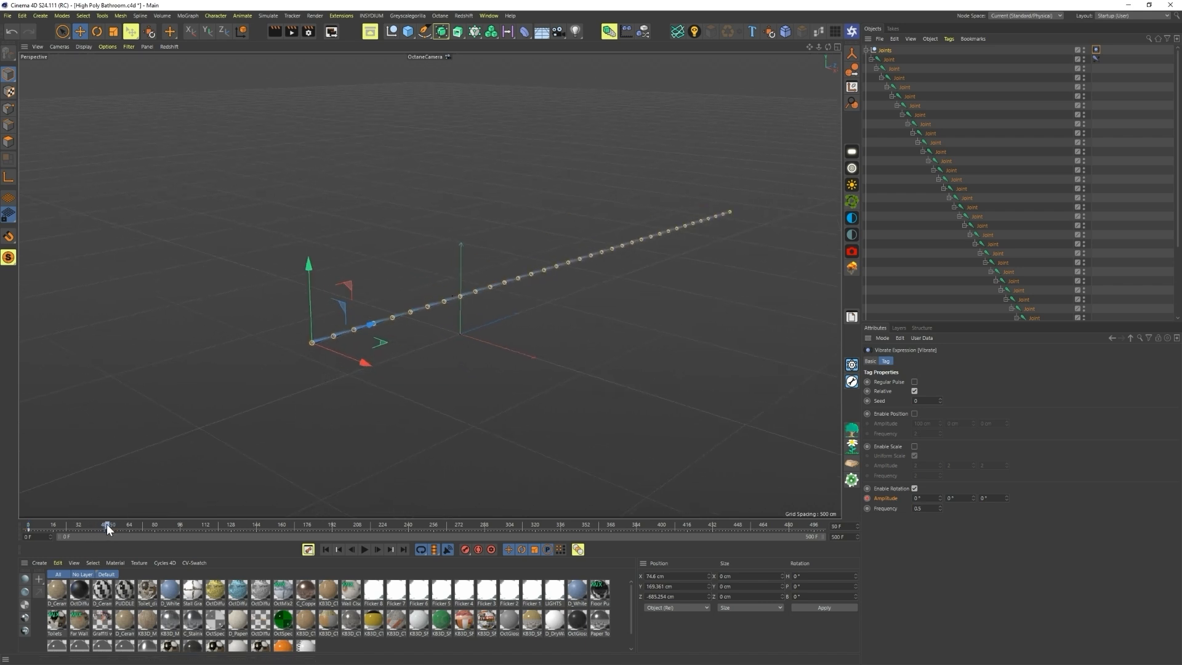
{"action": "left_click", "coordinate": [923, 497]}
{"action": "type", "text": "10"}
{"action": "key", "text": "Tab"}
{"action": "type", "text": "10"}
{"action": "key", "text": "Return"}
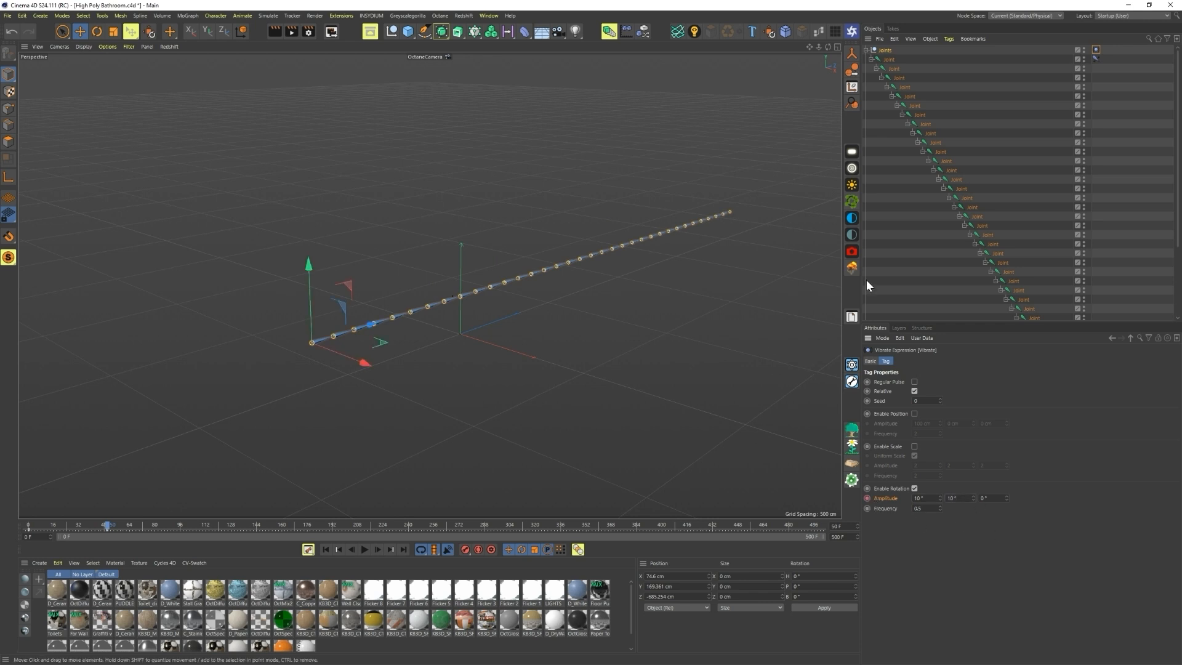
Step: Play the animation and turn off the Handle Line display in the first joint's IK tag
{"action": "left_click", "coordinate": [1138, 123]}
{"action": "left_click", "coordinate": [365, 549]}
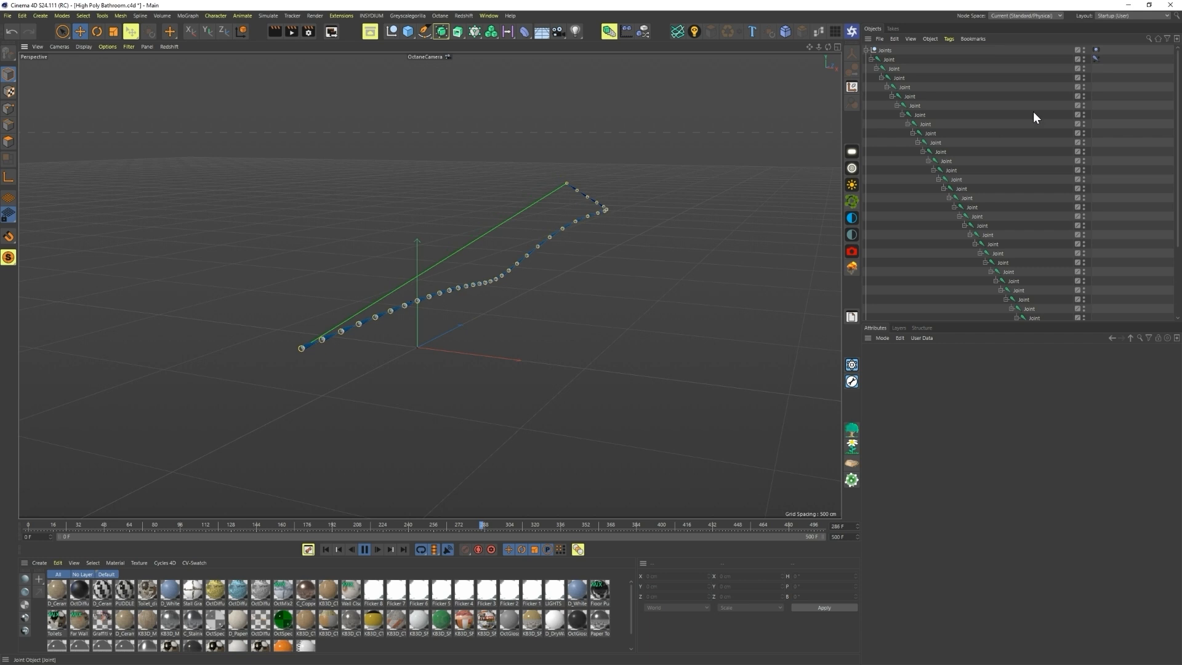
{"action": "left_click", "coordinate": [1095, 59]}
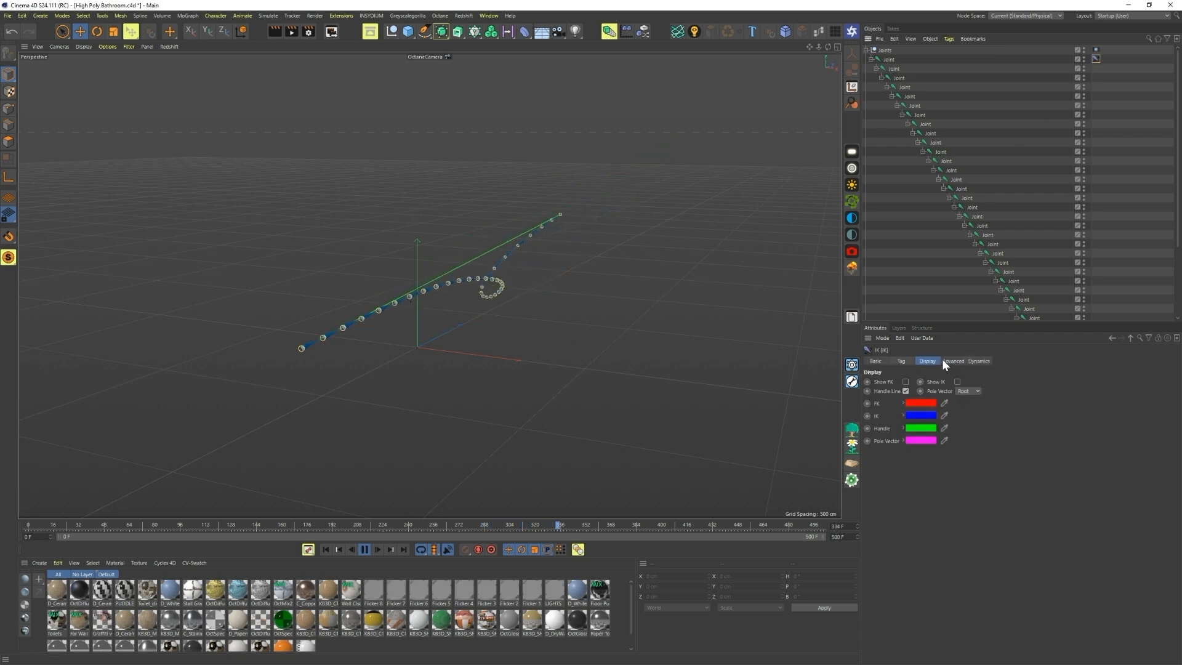
{"action": "left_click", "coordinate": [905, 391]}
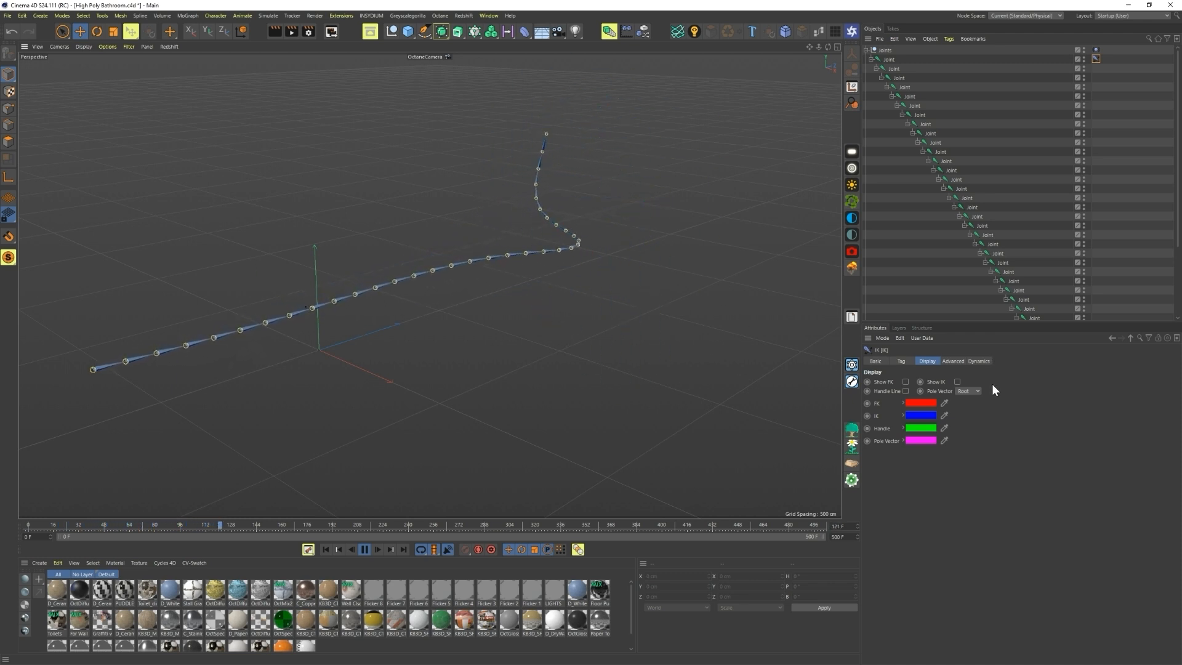
Step: Set the IK tag's dynamics to 32% Strength, 33% Drag and 25% Rot Hold while the animation plays
{"action": "left_click", "coordinate": [979, 360]}
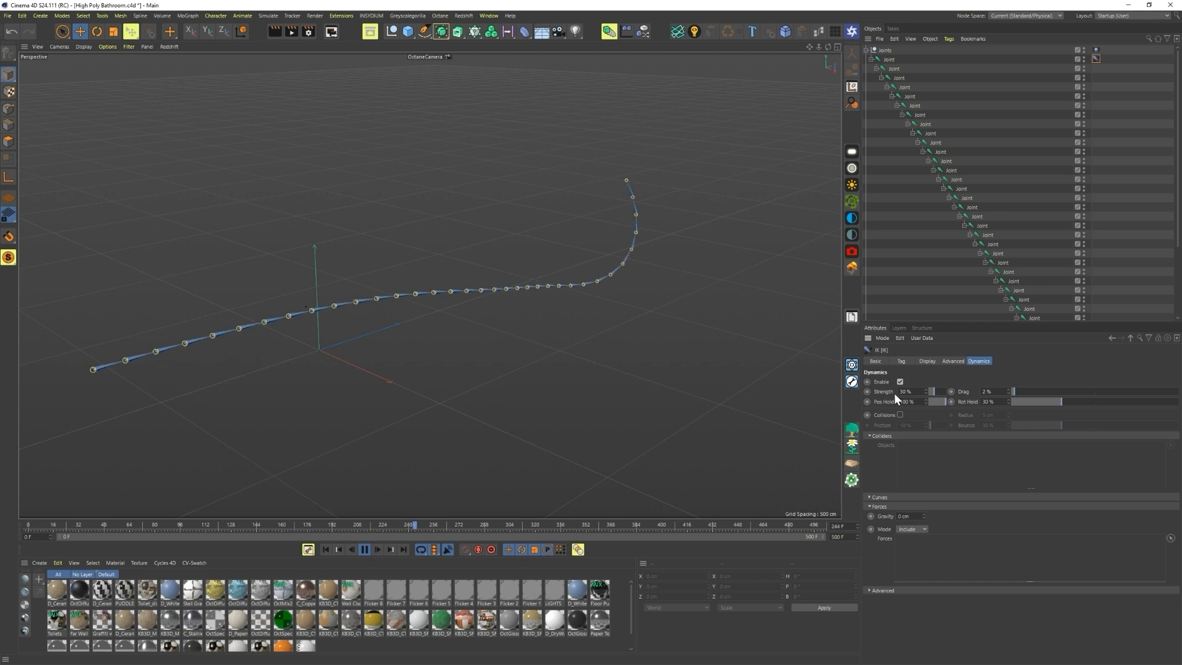
{"action": "left_click", "coordinate": [1043, 391]}
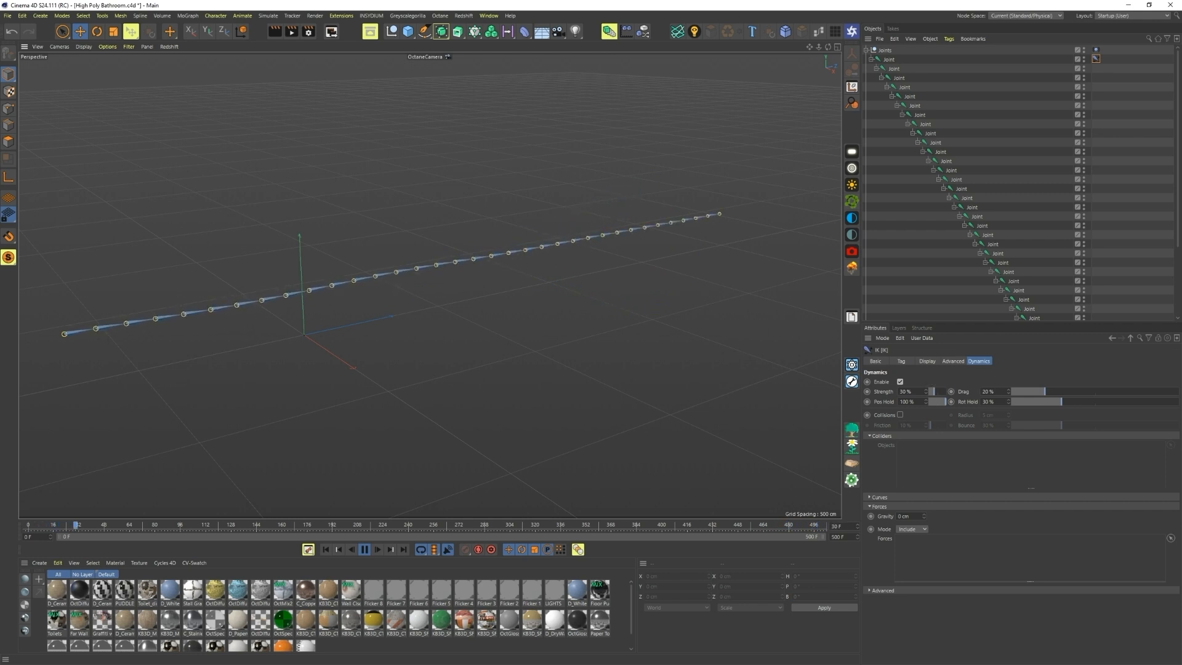
{"action": "double_click", "coordinate": [910, 391]}
{"action": "type", "text": "32"}
{"action": "key", "text": "Tab"}
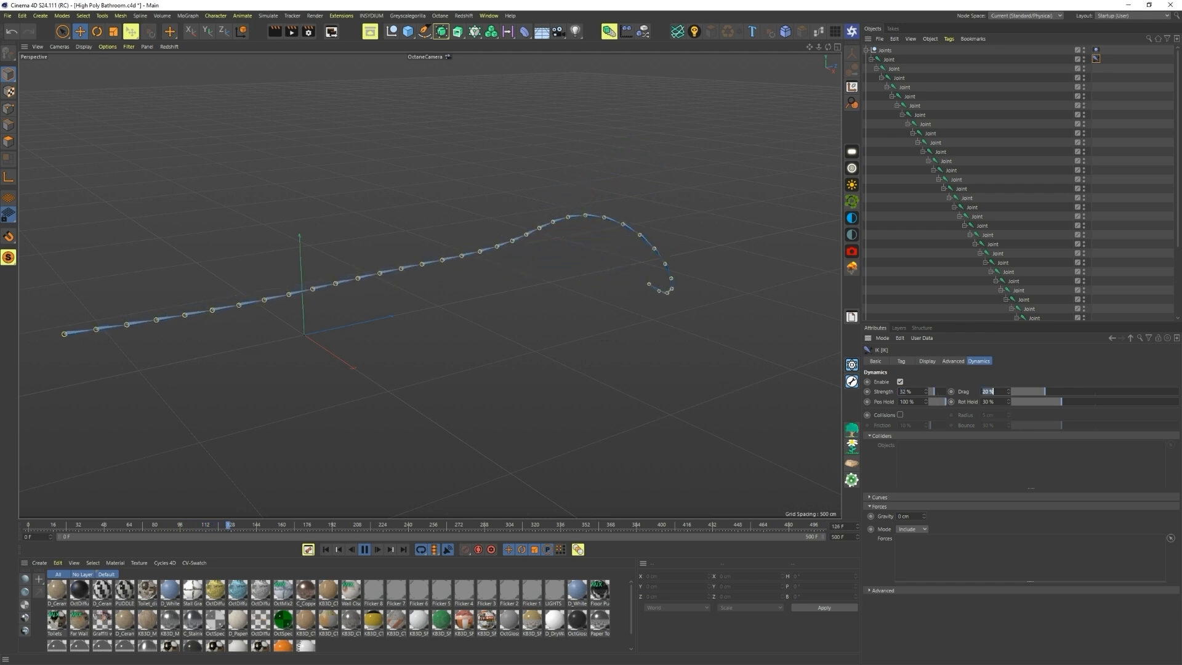
{"action": "type", "text": "33"}
{"action": "key", "text": "Tab"}
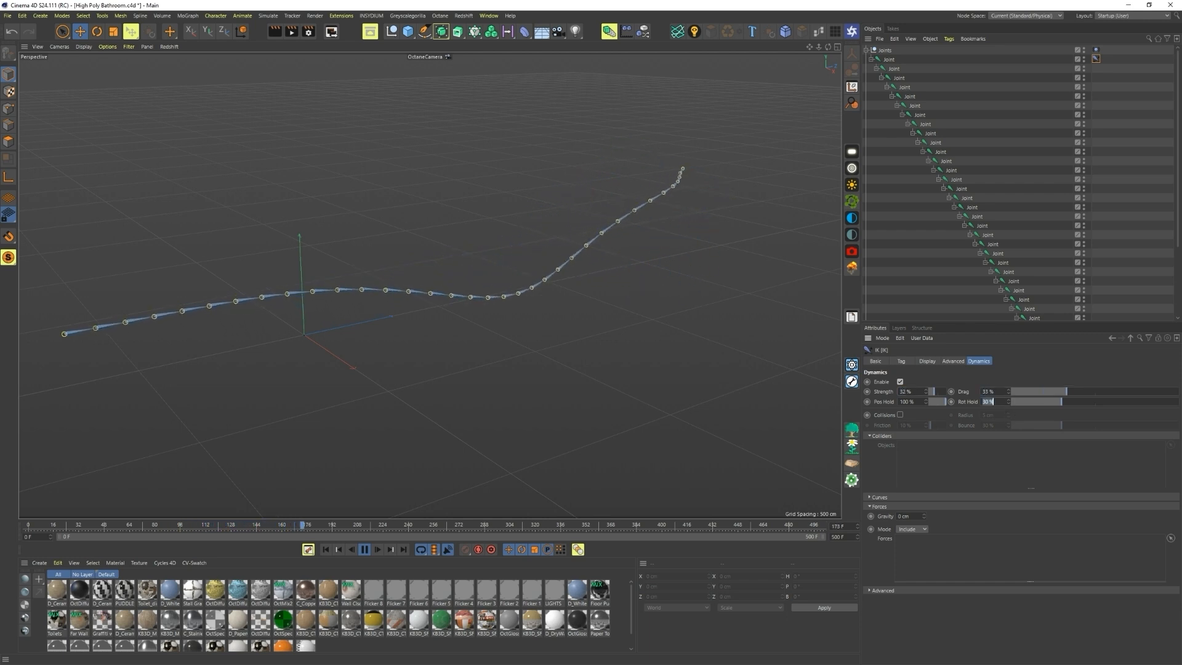
{"action": "type", "text": "25"}
{"action": "key", "text": "Return"}
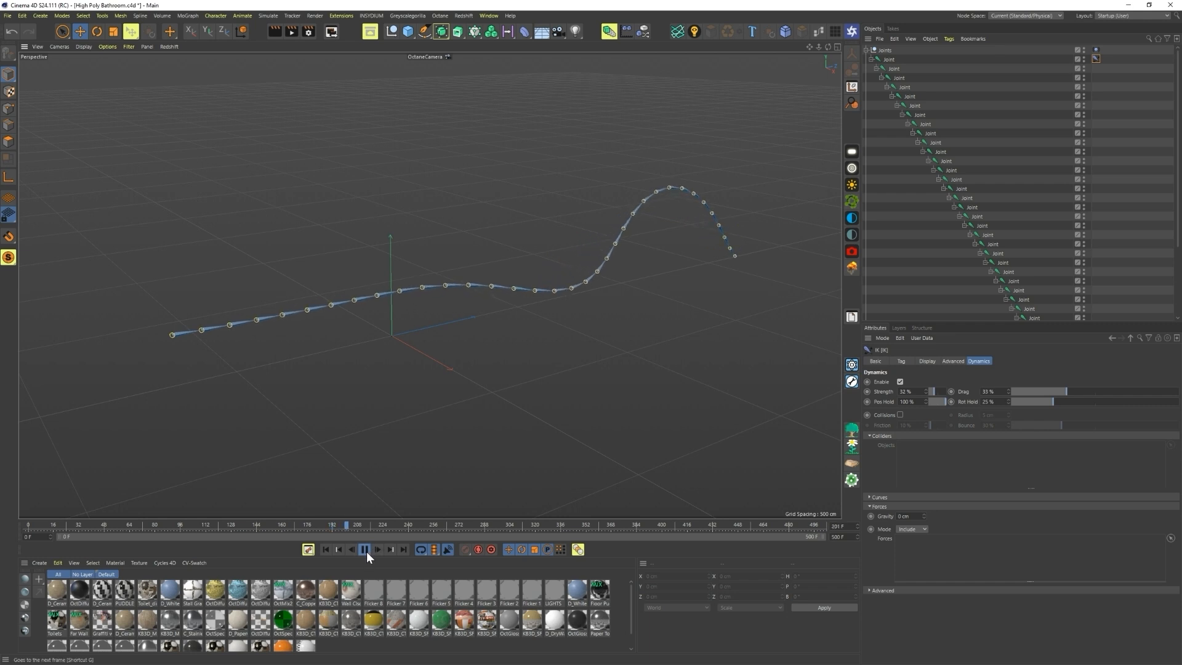
Step: Stop playback and keyframe the Vibrate tag's 10°, 10°, 0° rotation amplitude at about frame 263
{"action": "left_click", "coordinate": [1095, 49]}
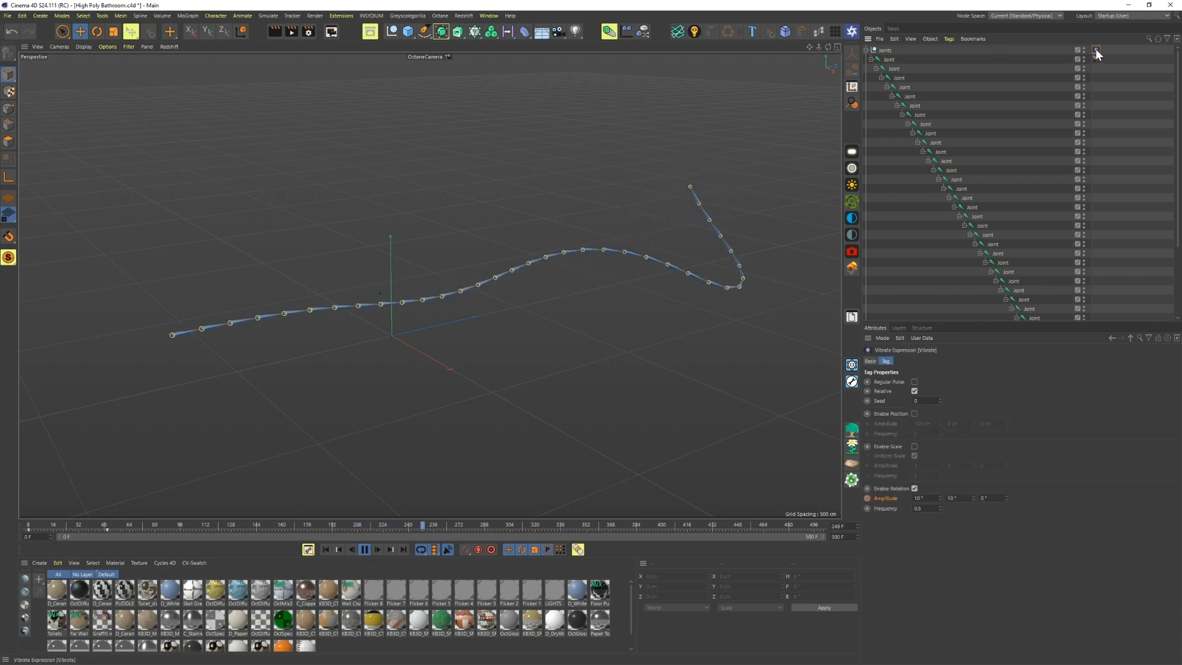
{"action": "left_click", "coordinate": [364, 549]}
{"action": "left_click_drag", "start_coordinate": [453, 526], "coordinate": [445, 526]}
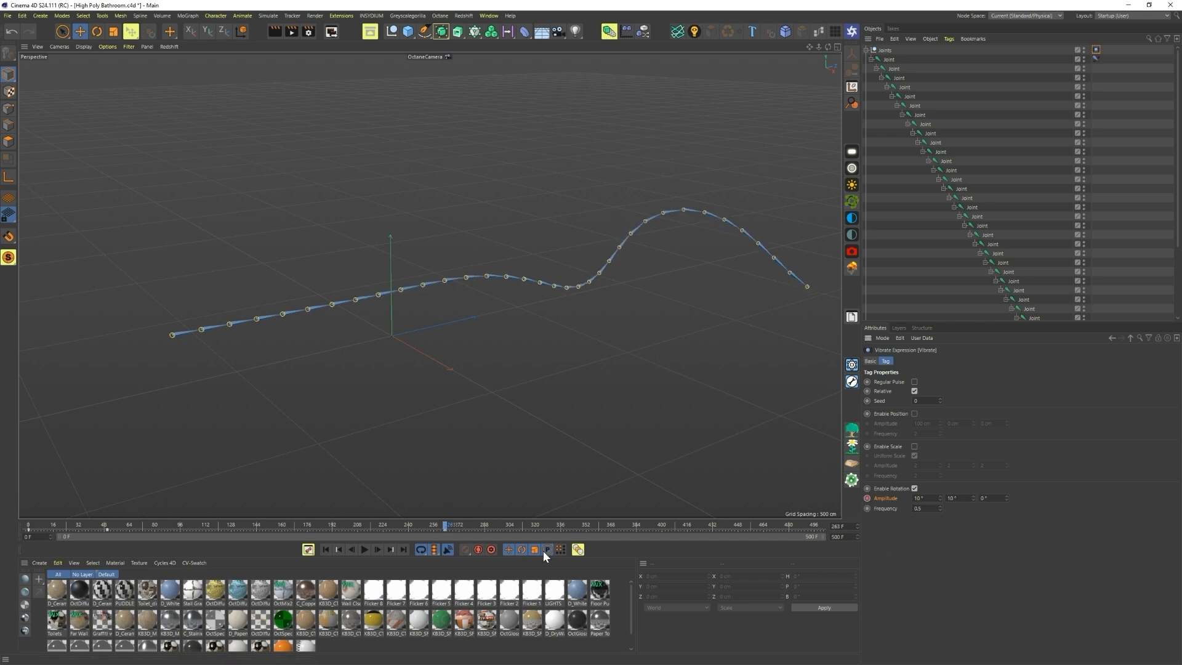
Step: Keyframe the Vibrate tag's rotation amplitude at 0° on all axes at frame 305
{"action": "left_click", "coordinate": [474, 525]}
{"action": "left_click_drag", "start_coordinate": [475, 524], "coordinate": [510, 529]}
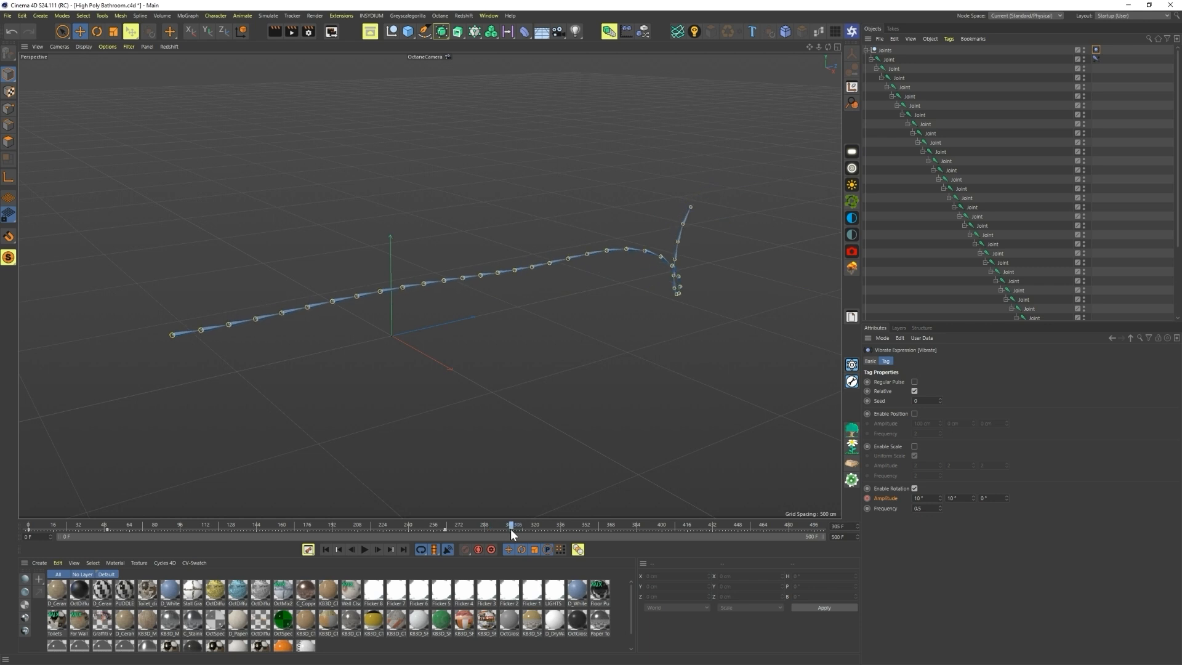
{"action": "double_click", "coordinate": [919, 498]}
{"action": "type", "text": "0"}
{"action": "double_click", "coordinate": [952, 497]}
{"action": "type", "text": "0"}
{"action": "key", "text": "Return"}
{"action": "left_click", "coordinate": [867, 498]}
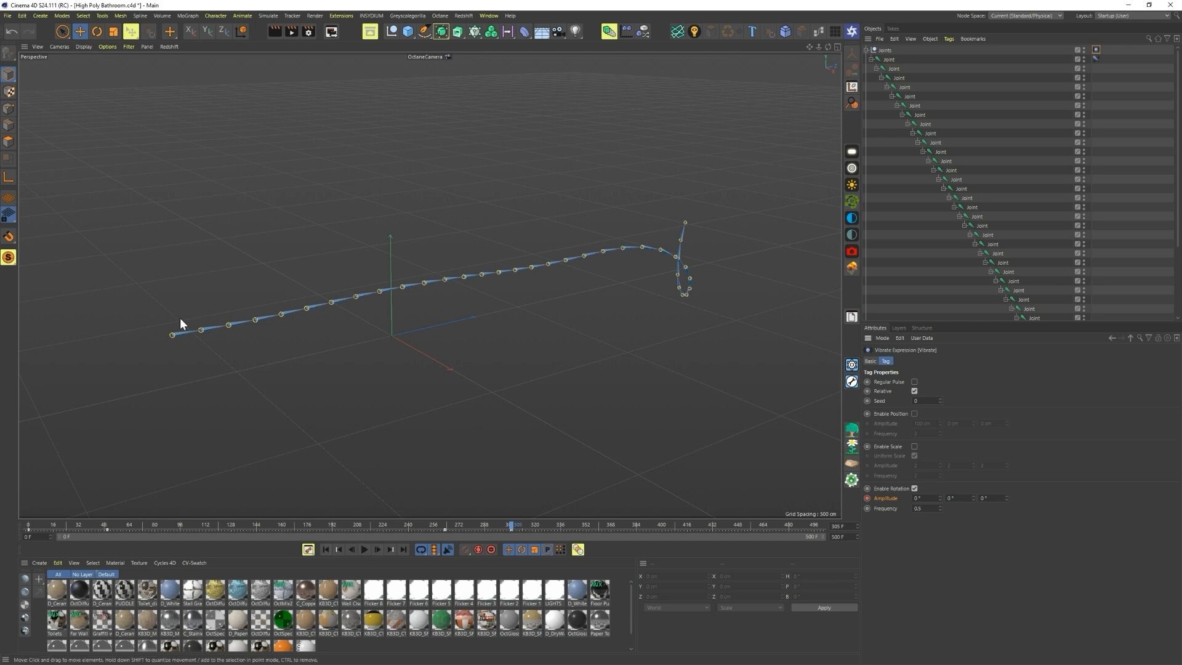
Step: Shift the last two amplitude keyframes to frames 253 and 298 during playback, then stop and return to the first frame
{"action": "left_click", "coordinate": [364, 549]}
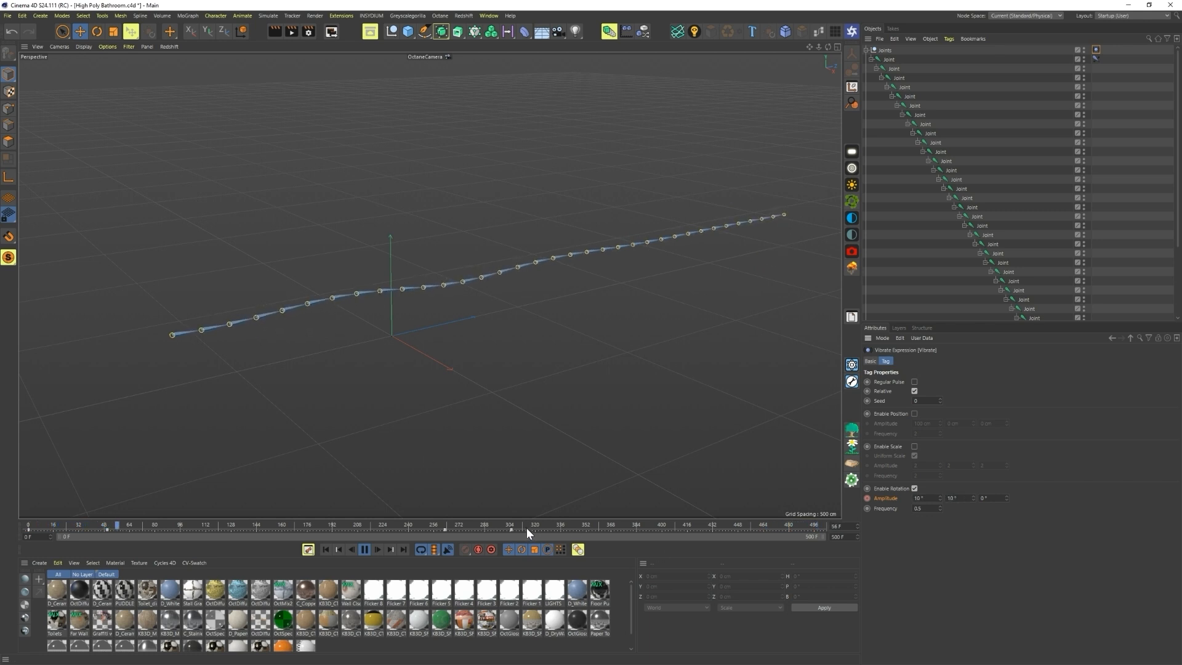
{"action": "left_click", "coordinate": [445, 527]}
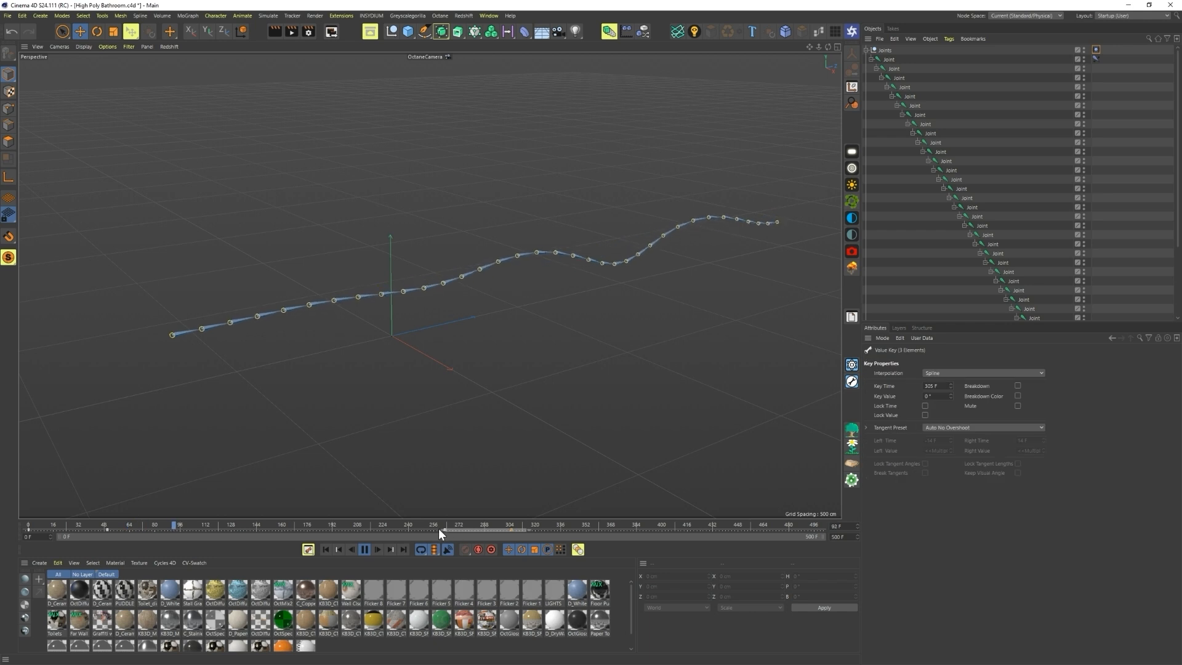
{"action": "left_click_drag", "start_coordinate": [438, 529], "coordinate": [430, 530]}
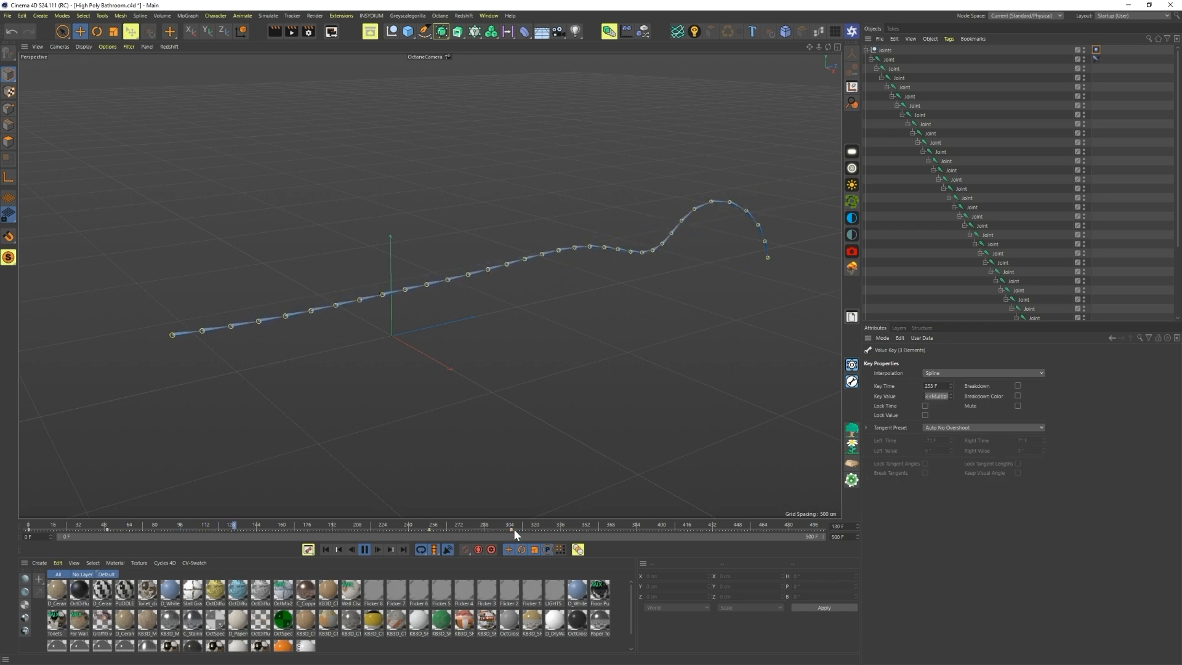
{"action": "left_click_drag", "start_coordinate": [511, 529], "coordinate": [499, 529]}
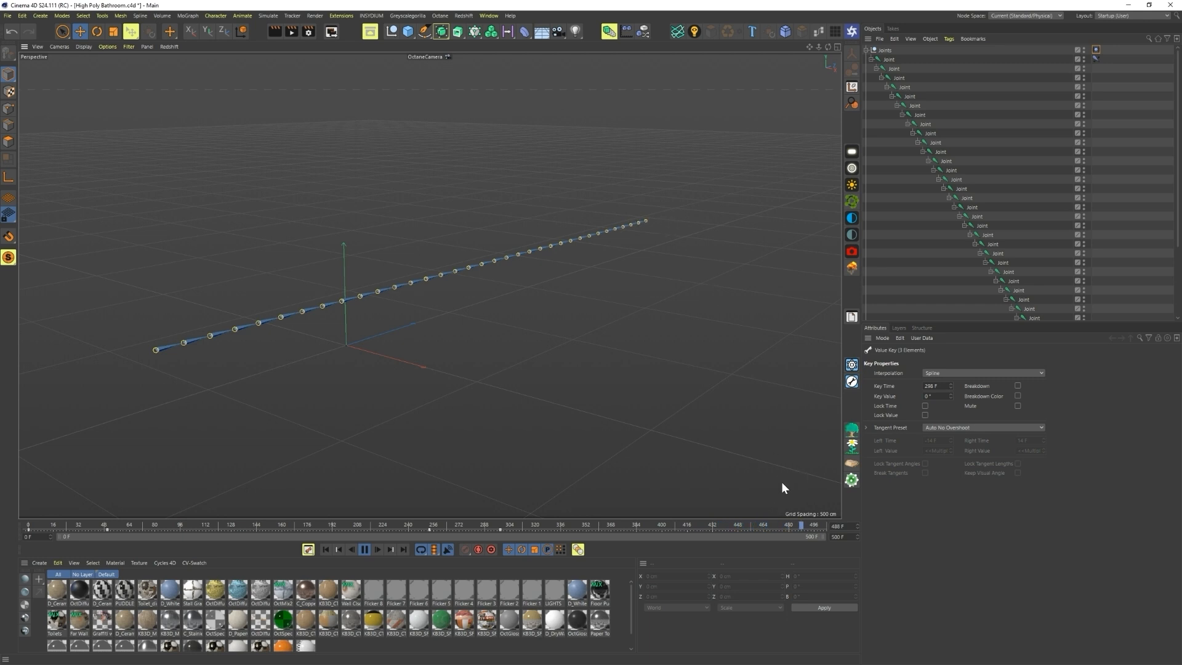
{"action": "left_click", "coordinate": [363, 549]}
{"action": "left_click", "coordinate": [326, 549]}
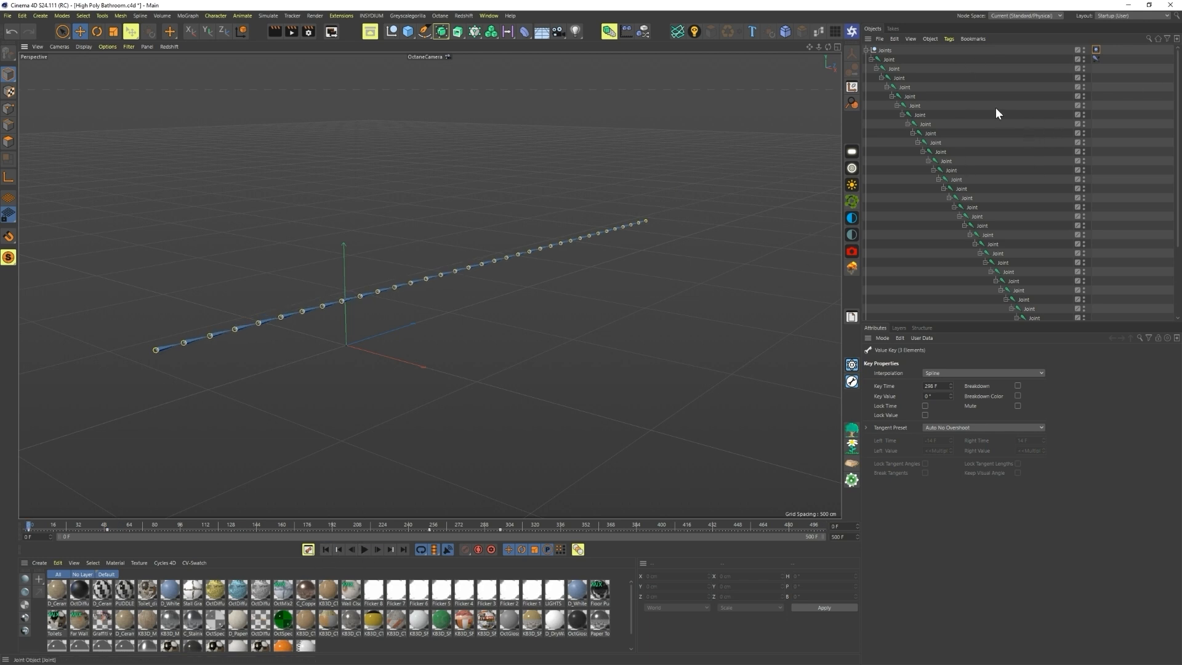
Step: Fold the Joints hierarchy and make the Lo Poly Driver mesh visible in the viewport
{"action": "left_click", "coordinate": [866, 50]}
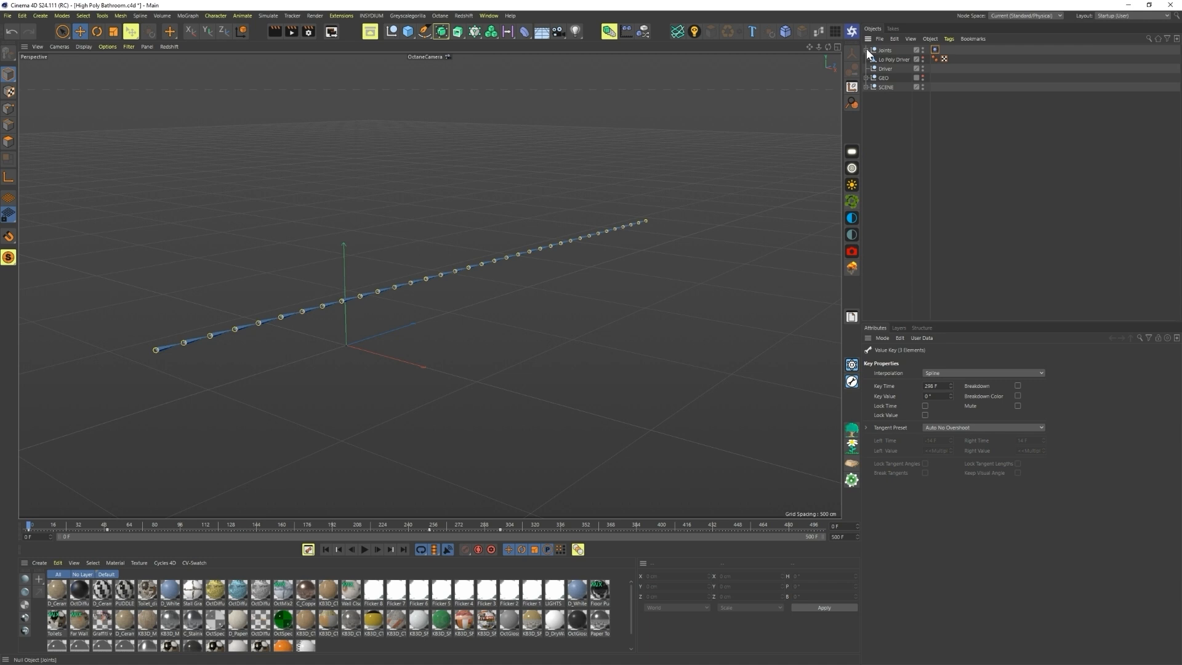
{"action": "left_click", "coordinate": [923, 58]}
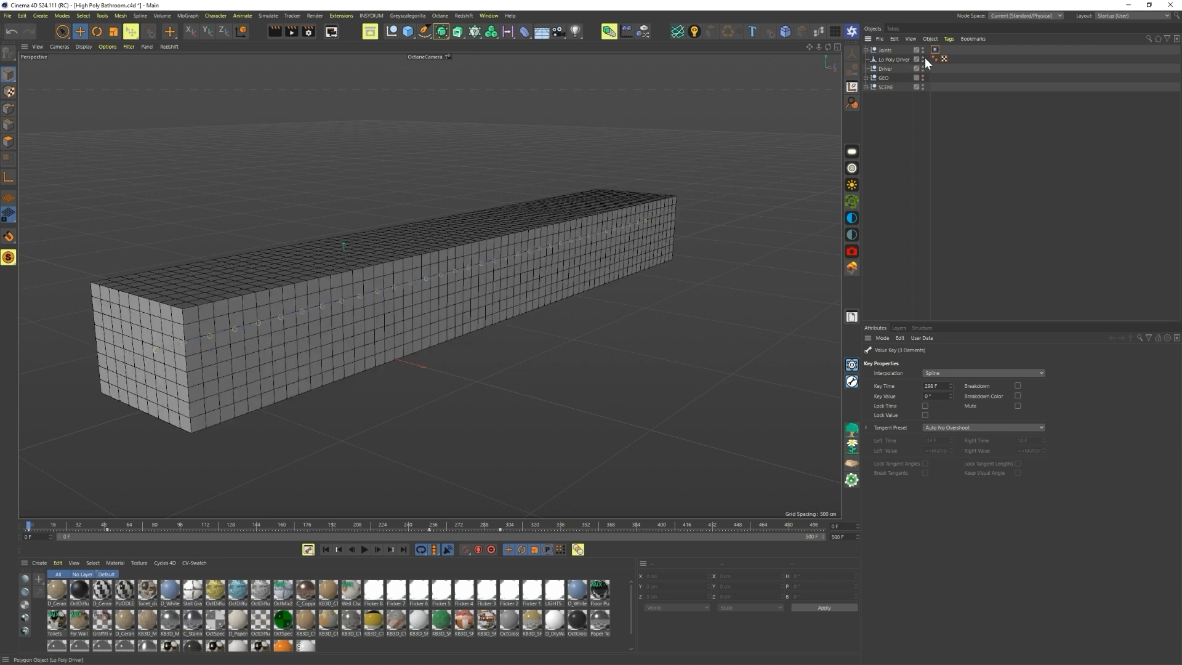
{"action": "left_click_drag", "start_coordinate": [504, 253], "coordinate": [263, 301], "text": "alt"}
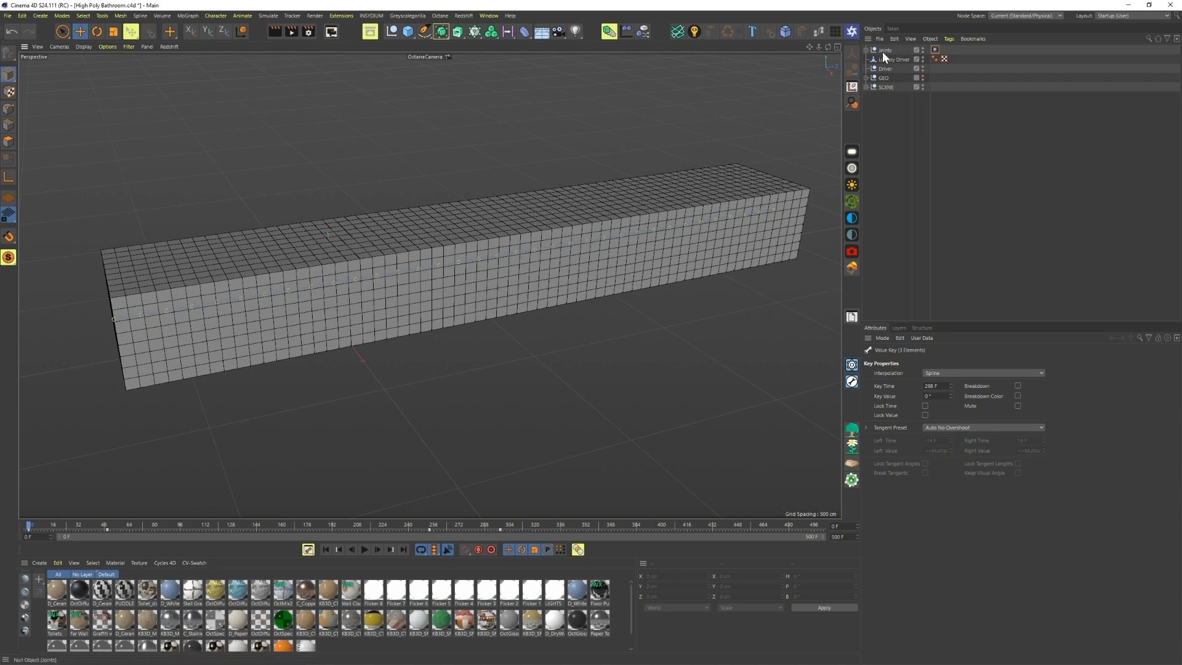
Step: Select the whole joint chain together with the Lo Poly Driver mesh and bind the mesh to the joints
{"action": "left_click", "coordinate": [866, 50]}
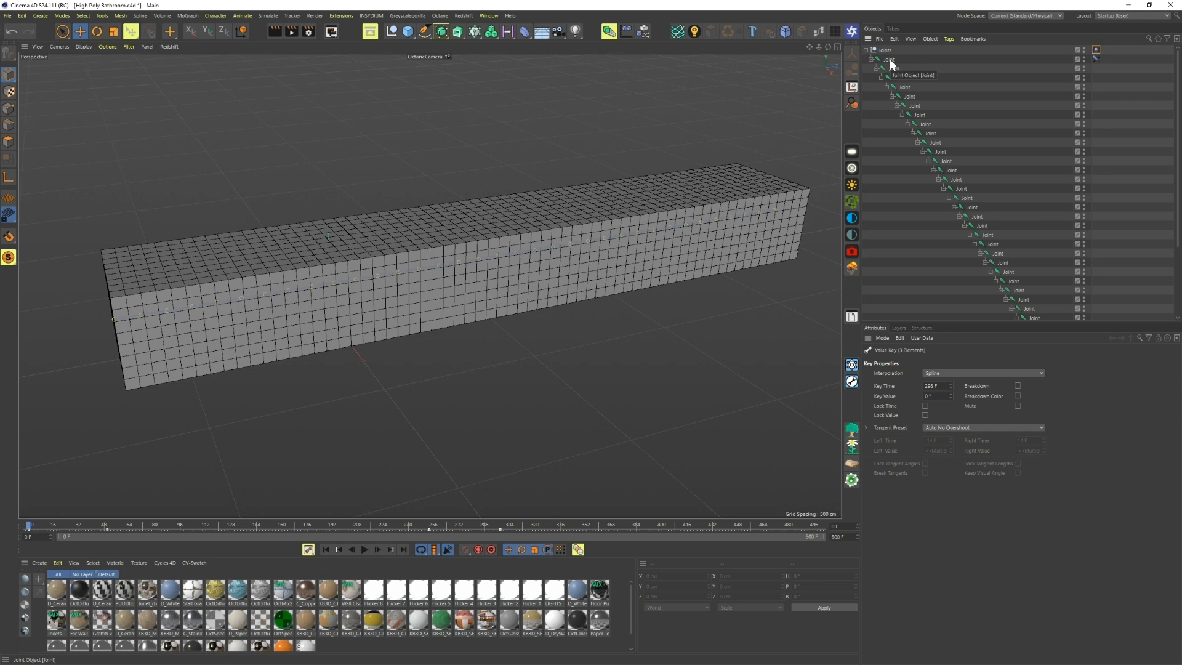
{"action": "middle_click", "coordinate": [889, 59]}
{"action": "scroll", "coordinate": [957, 194], "scroll_direction": "down", "scroll_amount": 3}
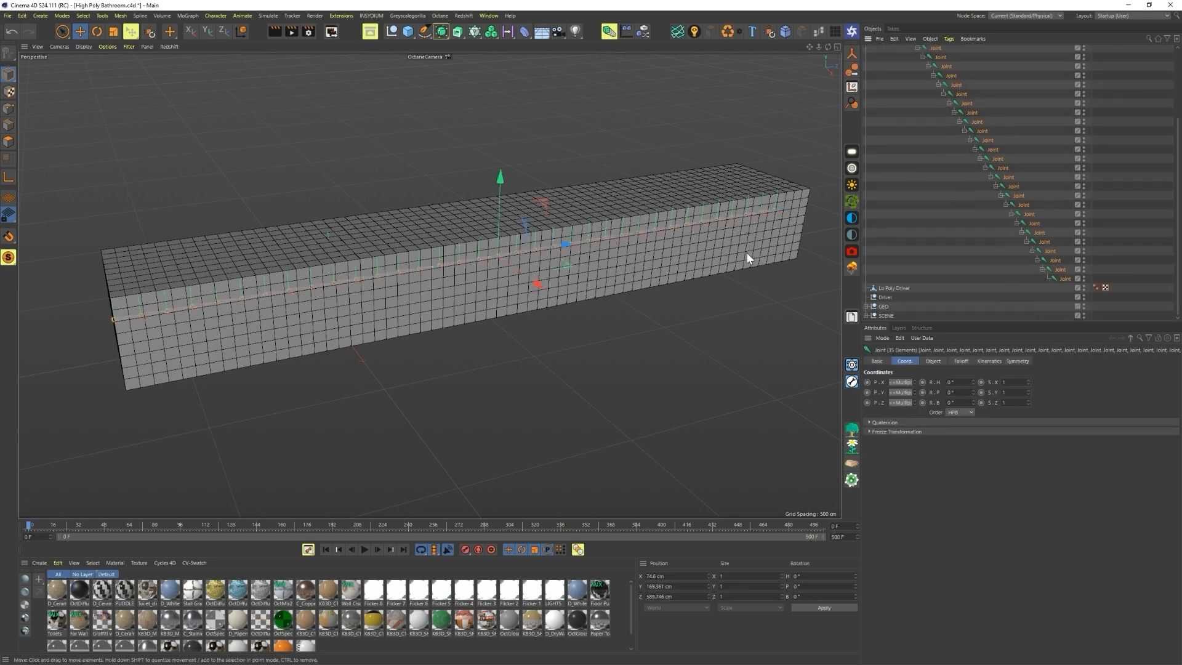
{"action": "left_click", "coordinate": [892, 286], "text": "ctrl"}
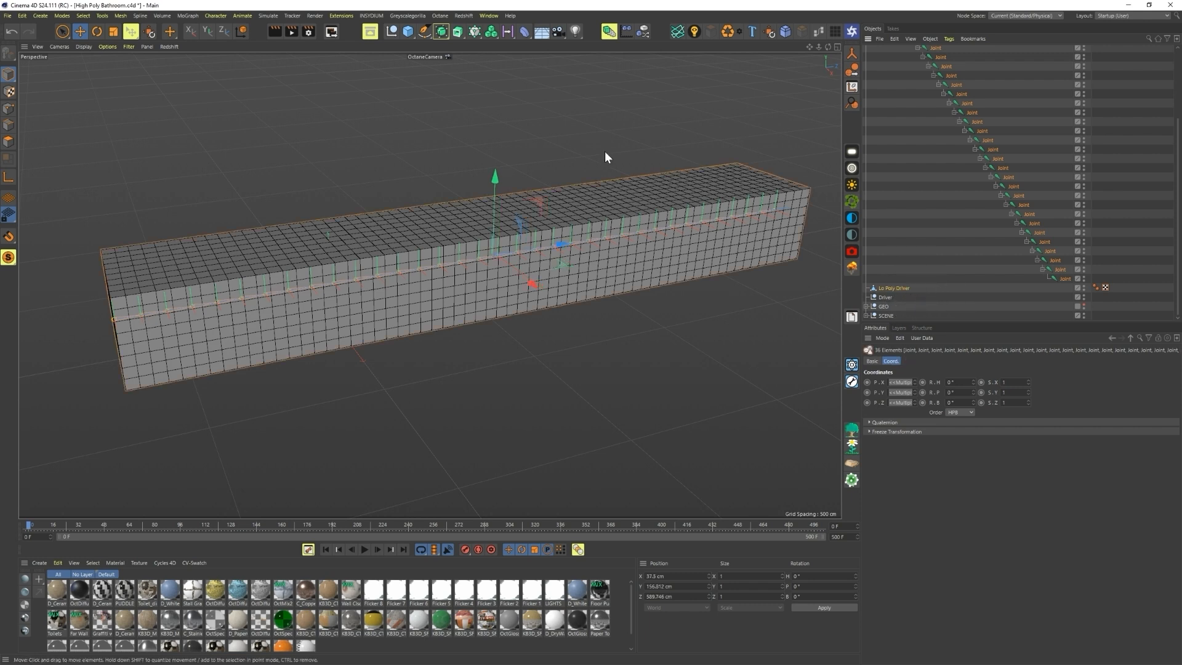
{"action": "scroll", "coordinate": [972, 141], "scroll_direction": "up", "scroll_amount": 3}
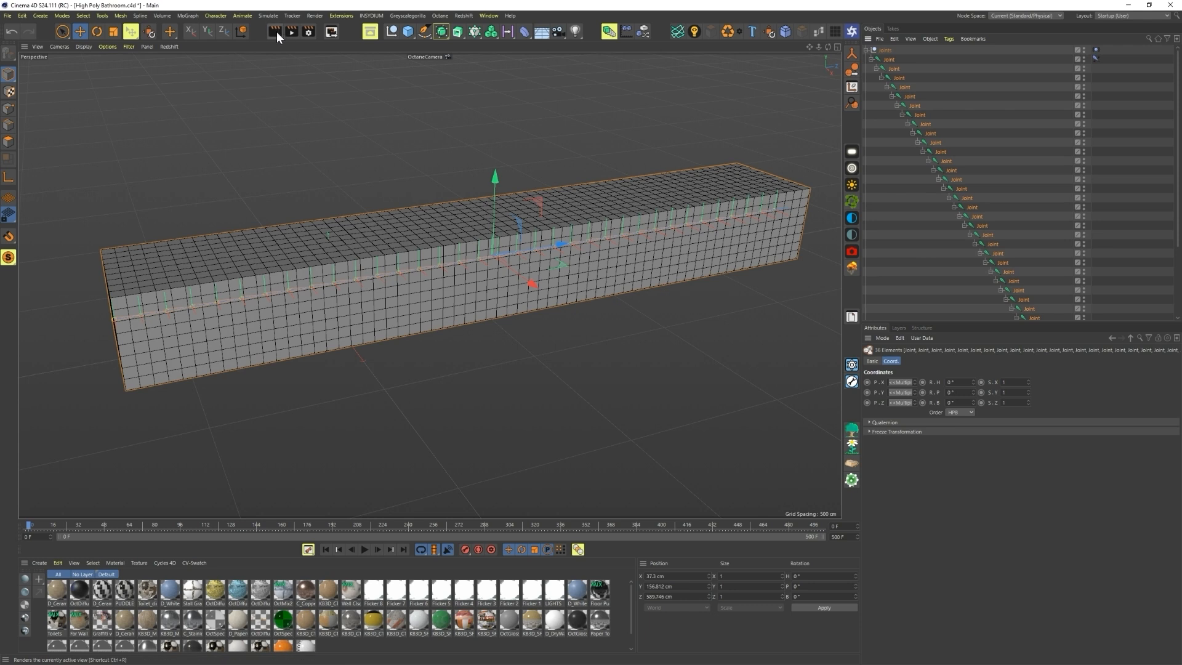
{"action": "left_click", "coordinate": [222, 16]}
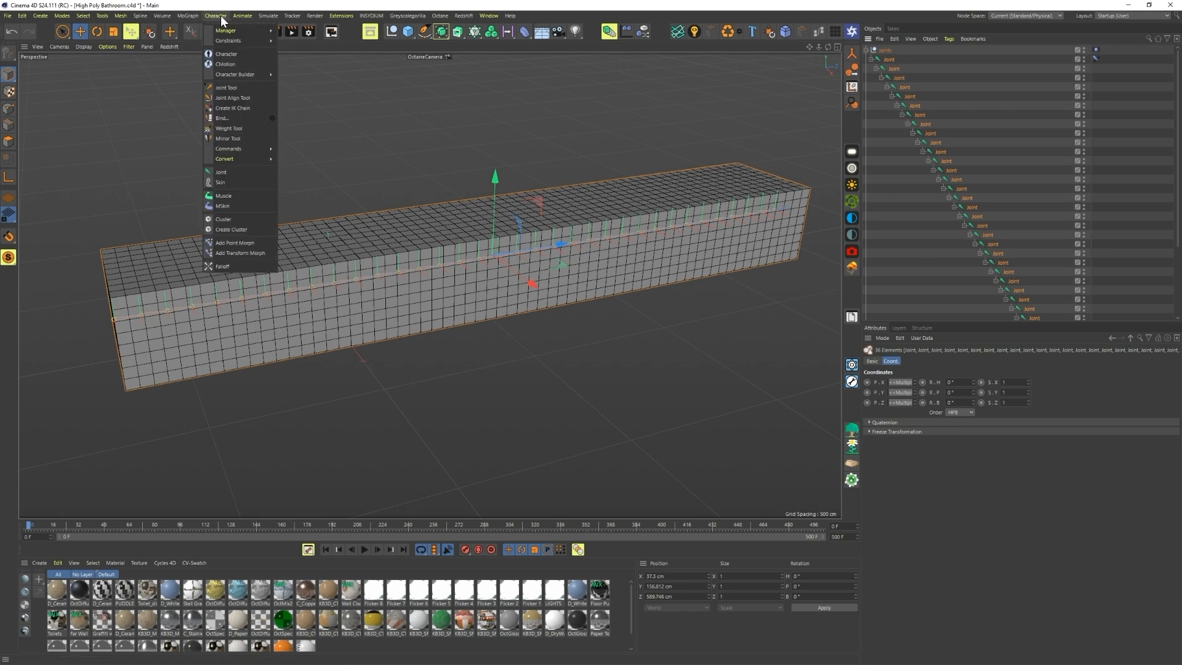
{"action": "left_click", "coordinate": [222, 120]}
{"action": "scroll", "coordinate": [1025, 172], "scroll_direction": "down", "scroll_amount": 4}
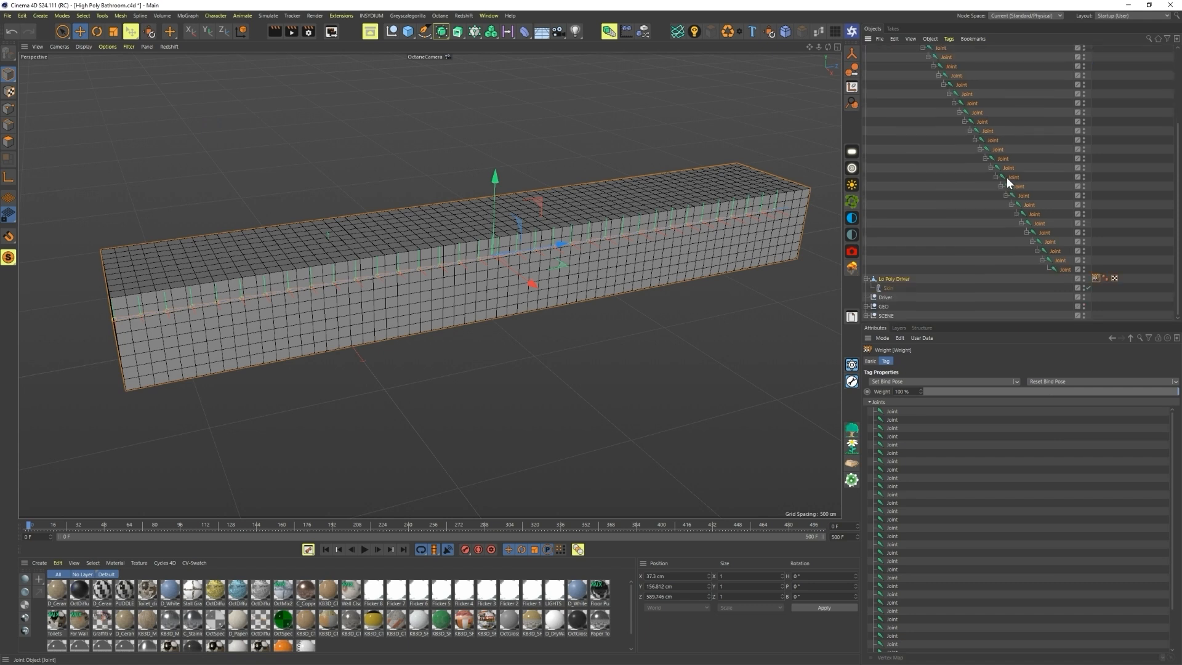
Step: Display the joint weights on the Lo Poly Driver mesh through its Weight tag to check the binding
{"action": "left_click", "coordinate": [888, 288]}
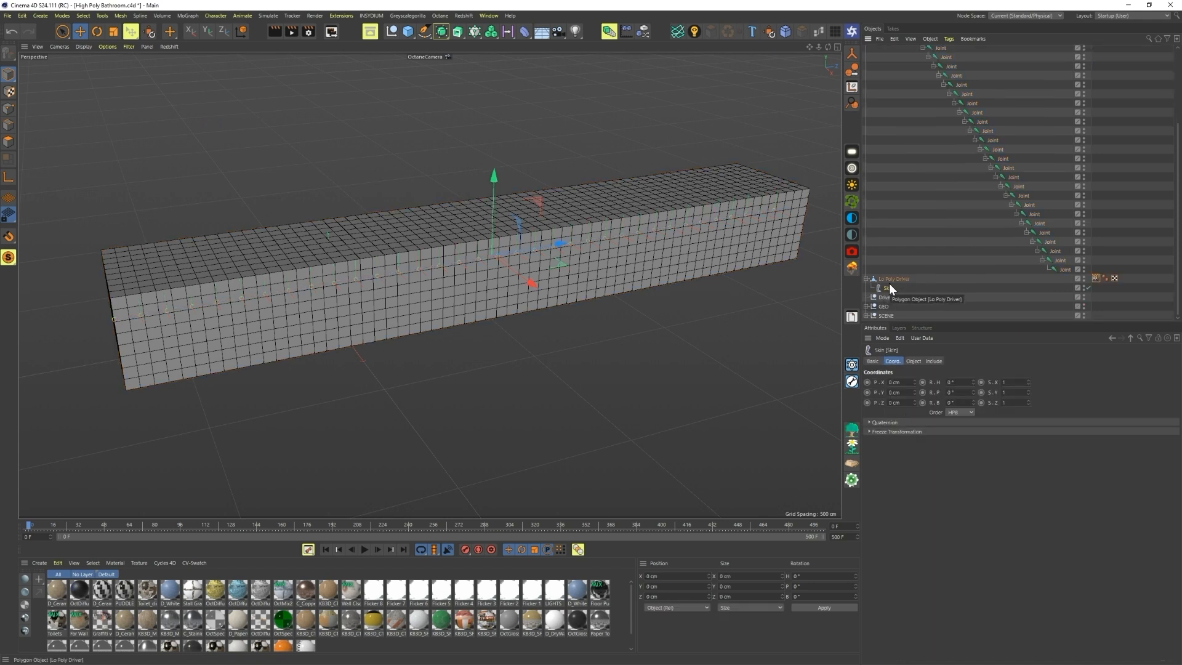
{"action": "double_click", "coordinate": [1095, 278]}
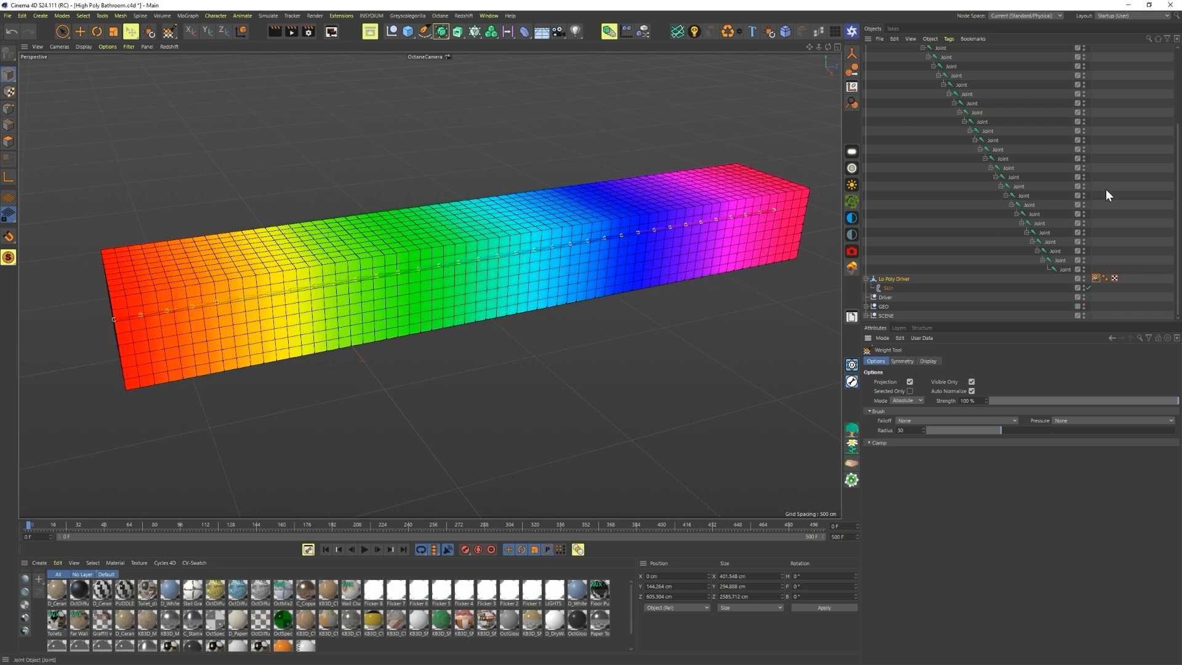
{"action": "left_click", "coordinate": [1129, 171]}
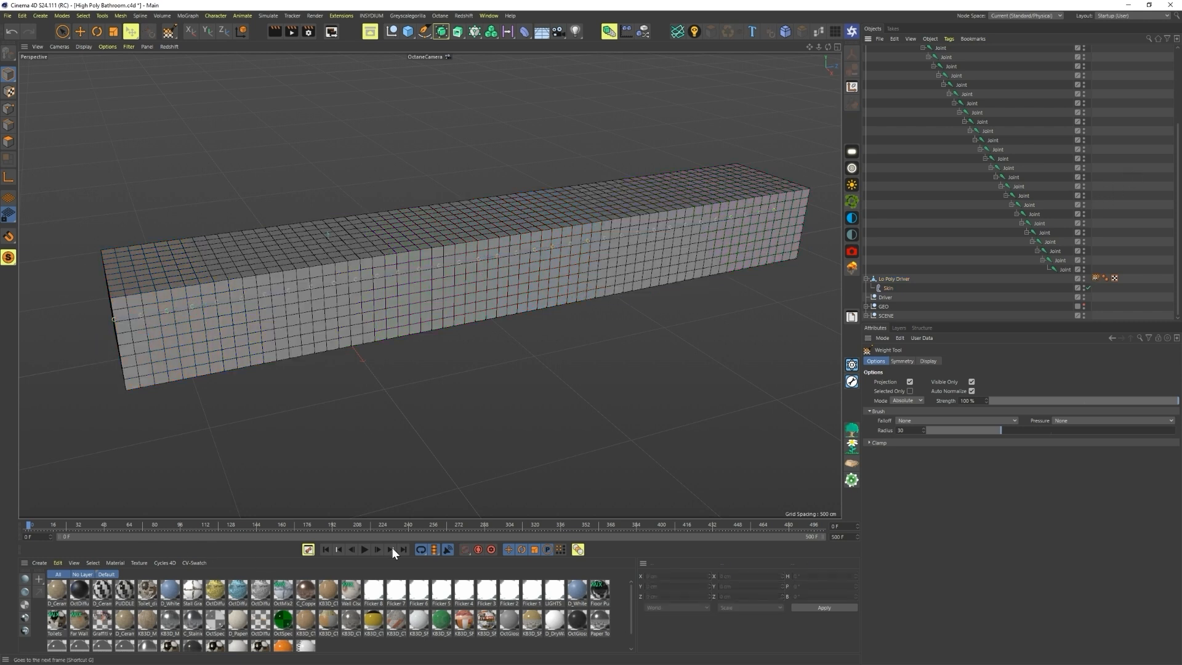
Step: Play back the animation to check how the joints deform the Lo Poly Driver, then stop and return to the first frame
{"action": "left_click", "coordinate": [364, 549]}
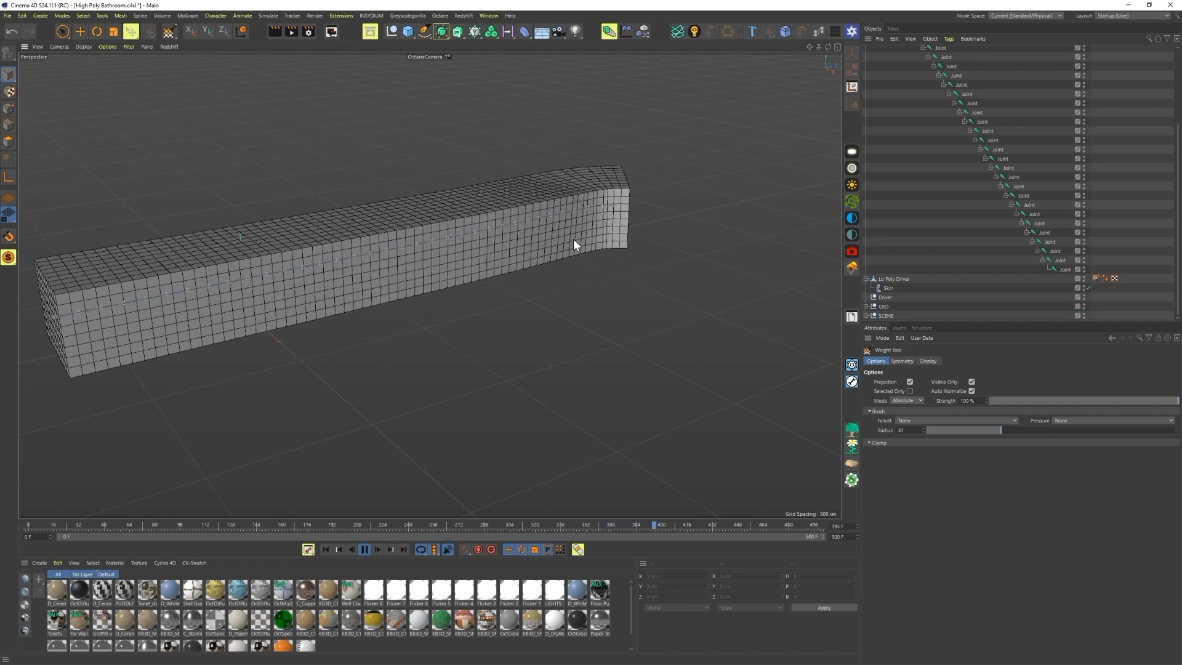
{"action": "left_click", "coordinate": [364, 550]}
{"action": "left_click", "coordinate": [325, 549]}
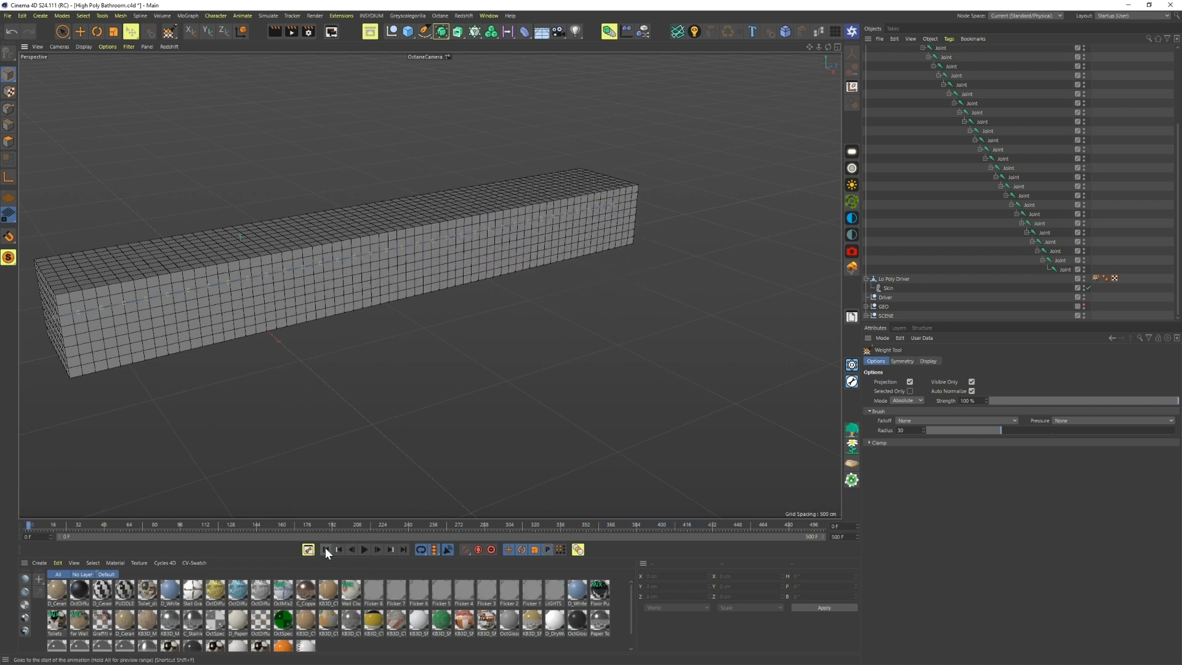
Step: Open the Weight Manager for the Lo Poly Driver mesh and place its window clear of the model
{"action": "left_click", "coordinate": [887, 279]}
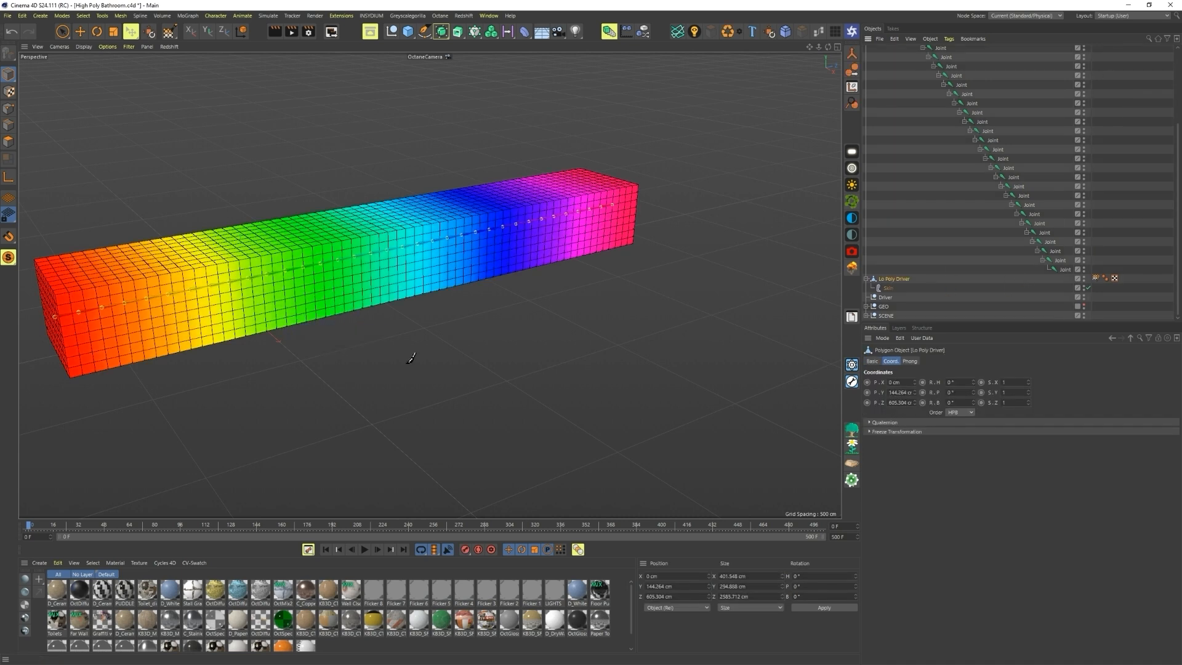
{"action": "key", "text": "shift+c"}
{"action": "type", "text": "weig"}
{"action": "key", "text": "BackSpace"}
{"action": "key", "text": "BackSpace"}
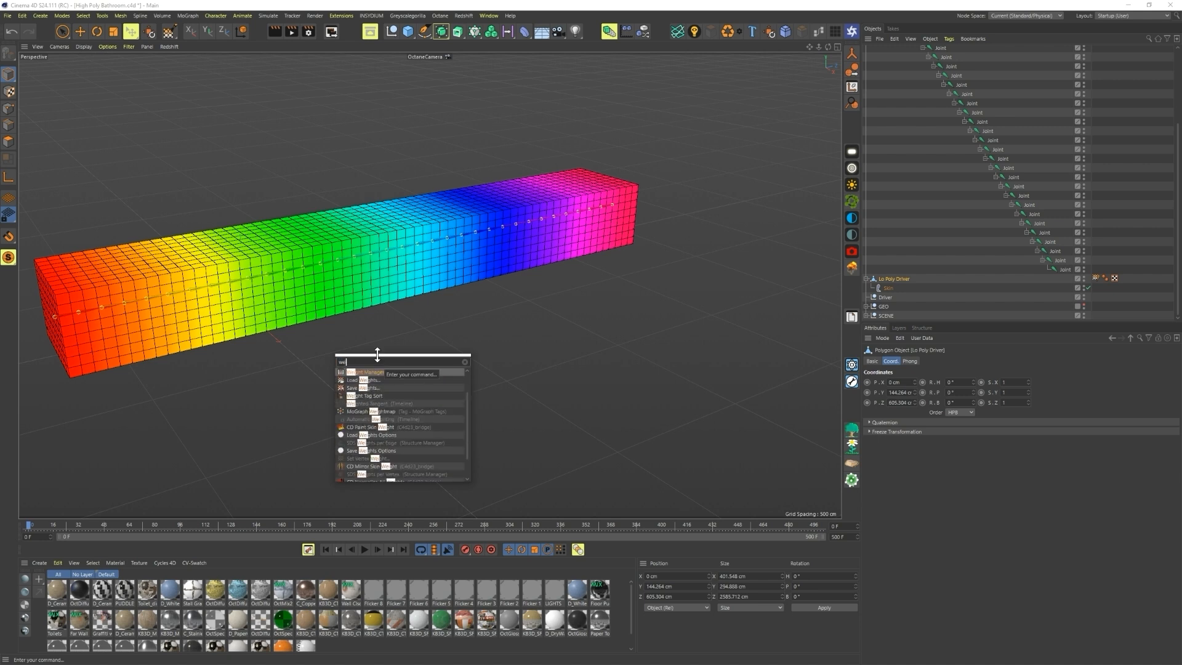
{"action": "left_click", "coordinate": [382, 371]}
{"action": "left_click_drag", "start_coordinate": [508, 368], "coordinate": [910, 354]}
Step: Apply Smooth weighting at 100% strength to all joints three times, close the Weight Manager and play back the animation
{"action": "left_click", "coordinate": [841, 394]}
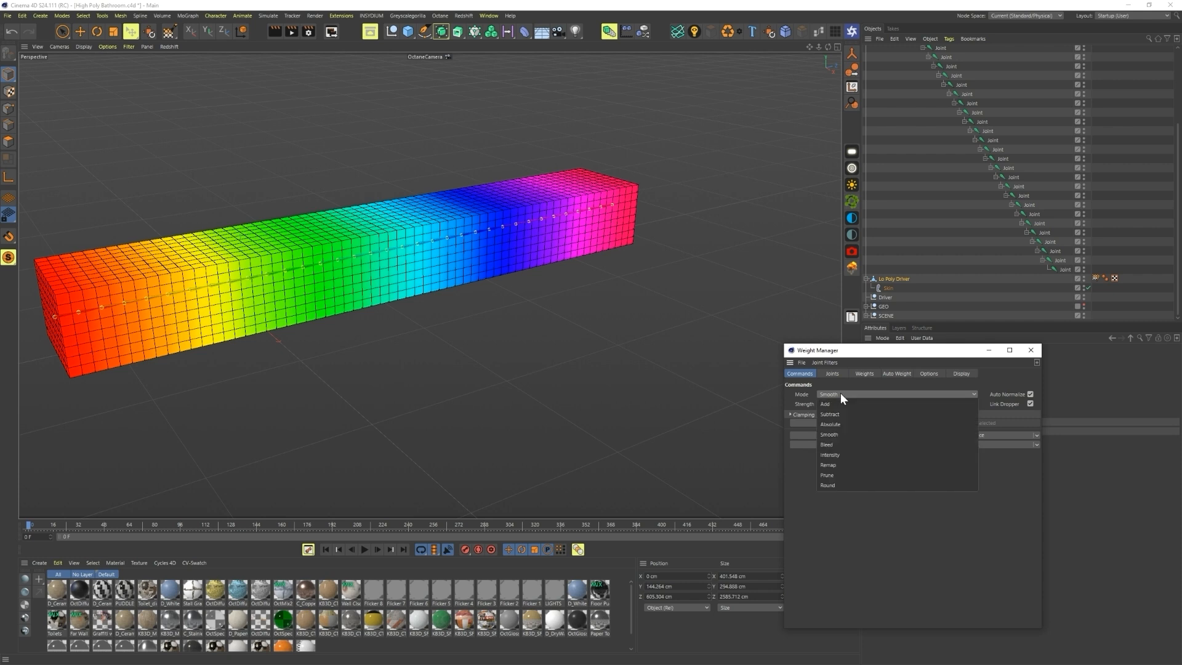
{"action": "left_click", "coordinate": [836, 433]}
{"action": "left_click", "coordinate": [847, 422]}
{"action": "left_click", "coordinate": [847, 423]}
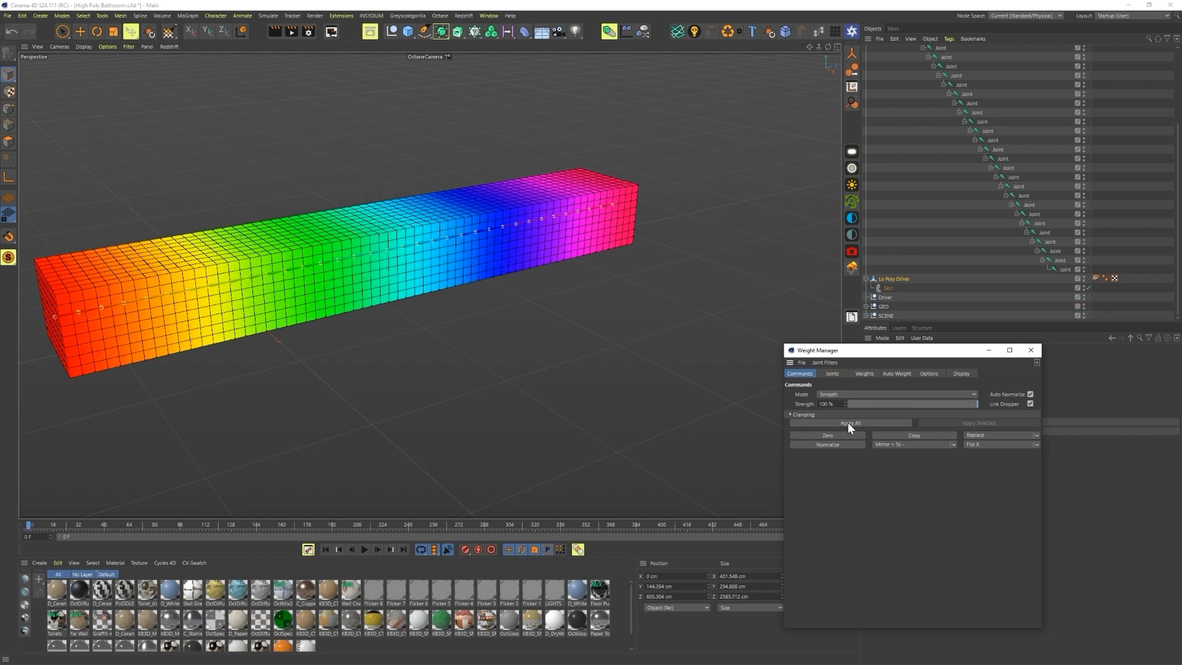
{"action": "left_click", "coordinate": [859, 421]}
{"action": "left_click", "coordinate": [1031, 350]}
{"action": "left_click", "coordinate": [1010, 227]}
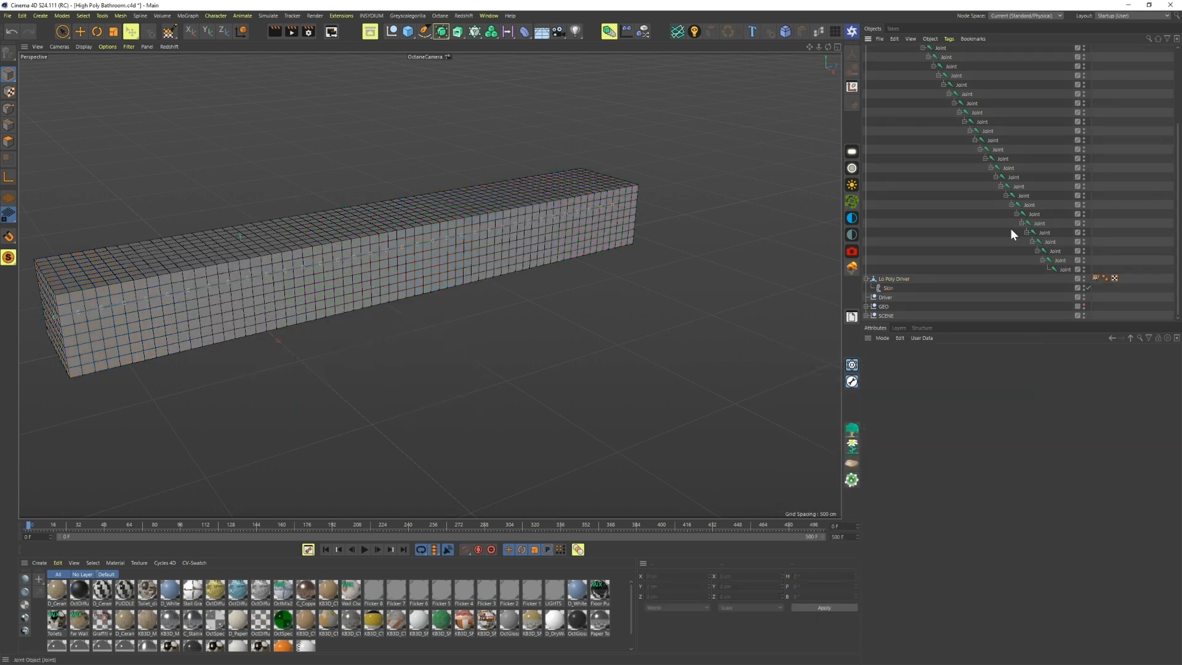
{"action": "left_click", "coordinate": [364, 549]}
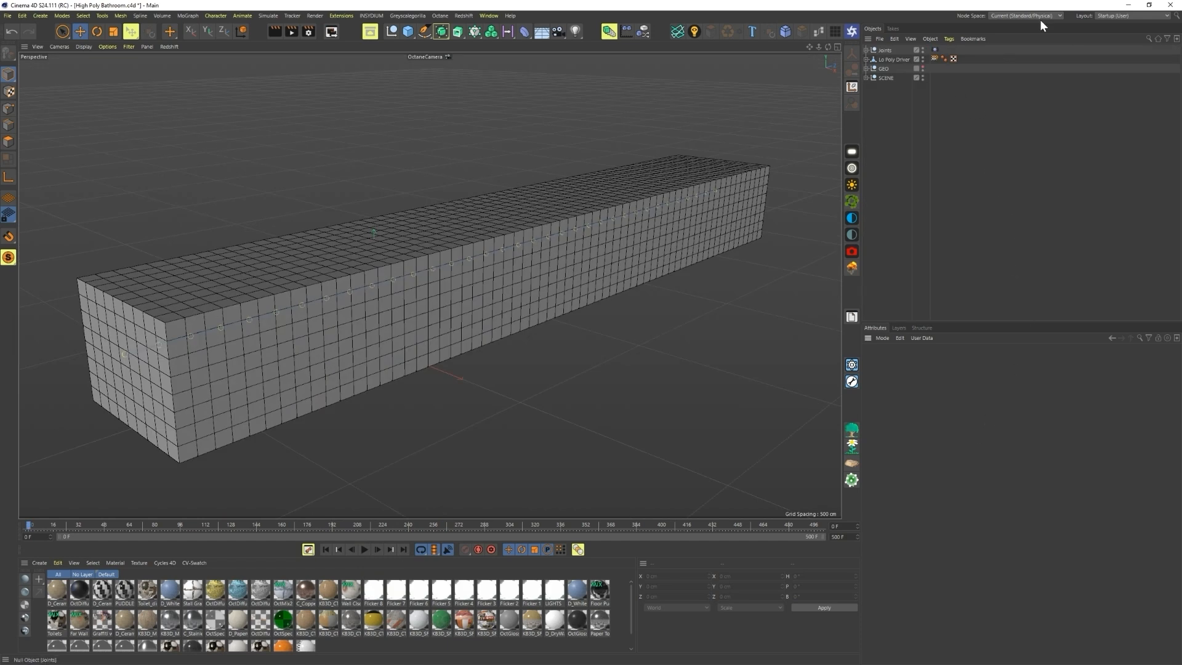
Step: Group the Joints hierarchy and the Lo Poly Driver mesh into a null named Driver
{"action": "left_click", "coordinate": [885, 50]}
{"action": "left_click", "coordinate": [894, 58], "text": "ctrl"}
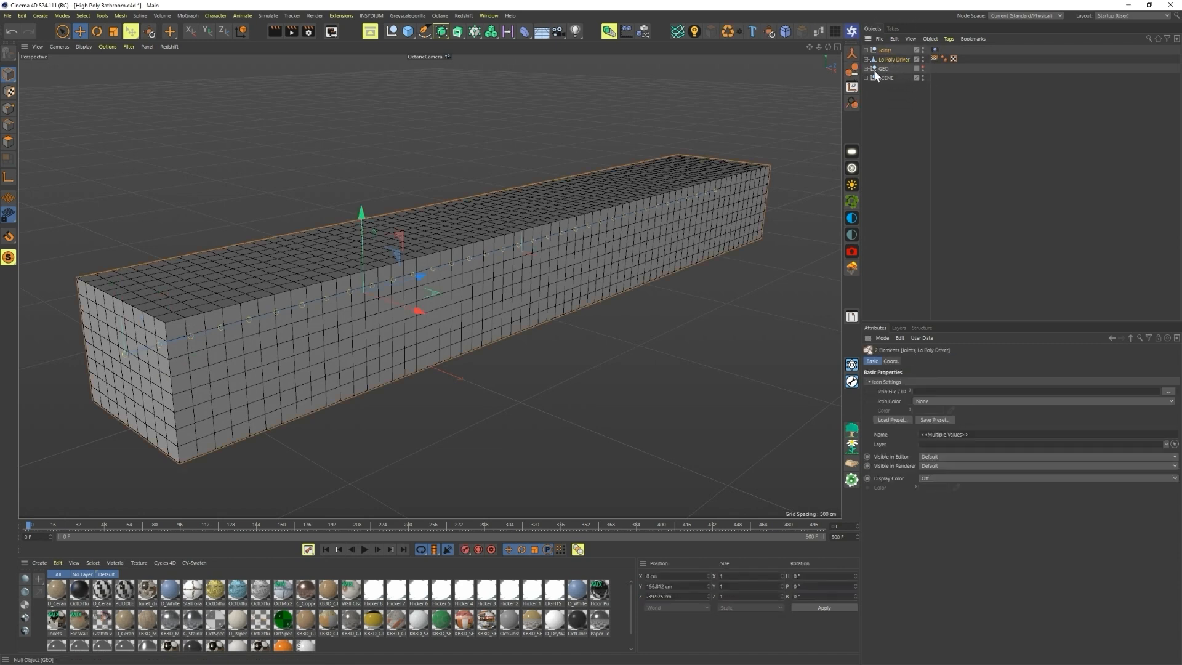
{"action": "key", "text": "alt+g"}
{"action": "double_click", "coordinate": [884, 50]}
{"action": "type", "text": "Driver"}
{"action": "key", "text": "Return"}
{"action": "left_click", "coordinate": [933, 87]}
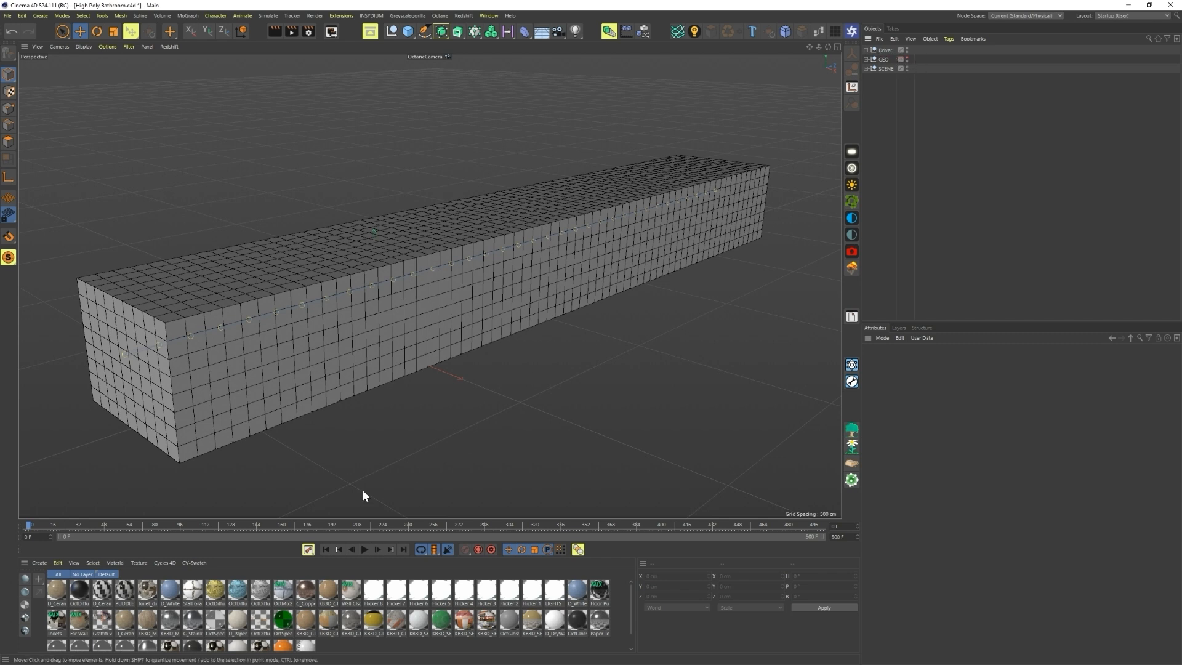
Step: Play the animation to review the smoothed deformation, then stop and rewind to the first frame
{"action": "left_click", "coordinate": [363, 549]}
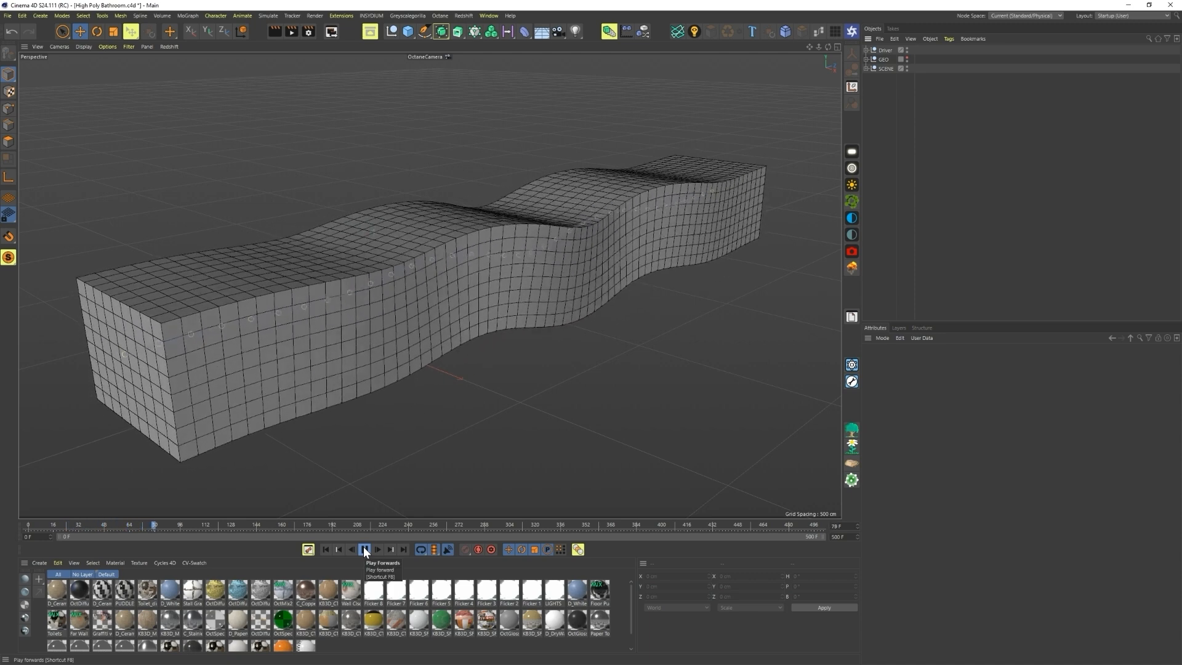
{"action": "left_click", "coordinate": [364, 549]}
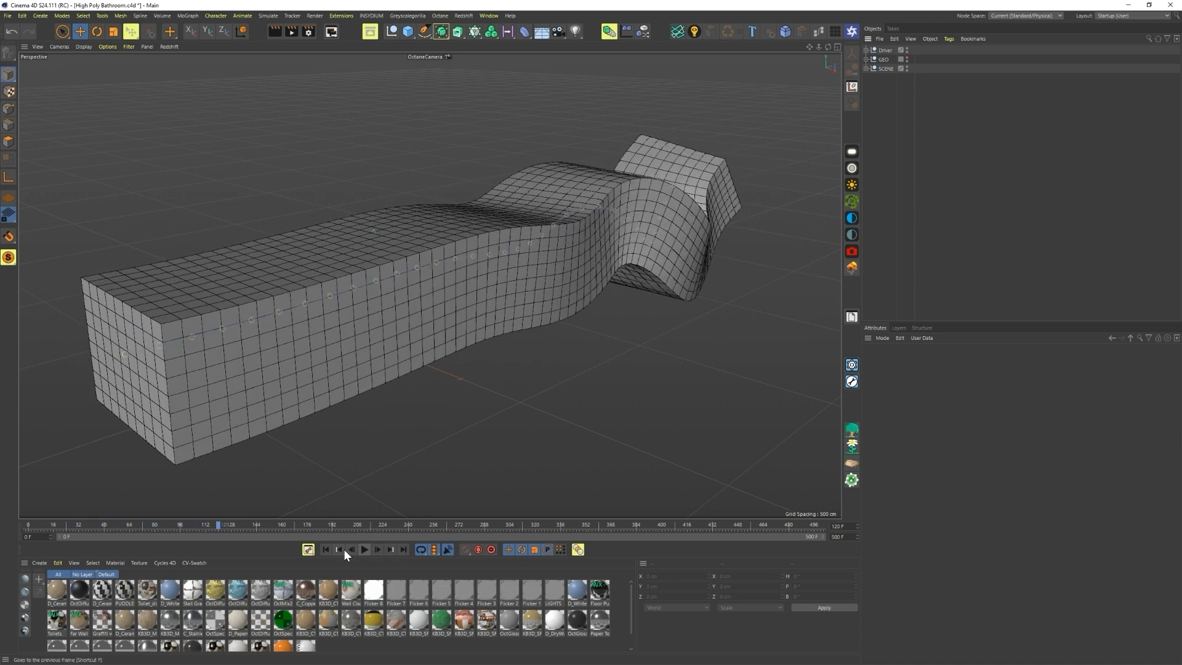
{"action": "left_click", "coordinate": [326, 549]}
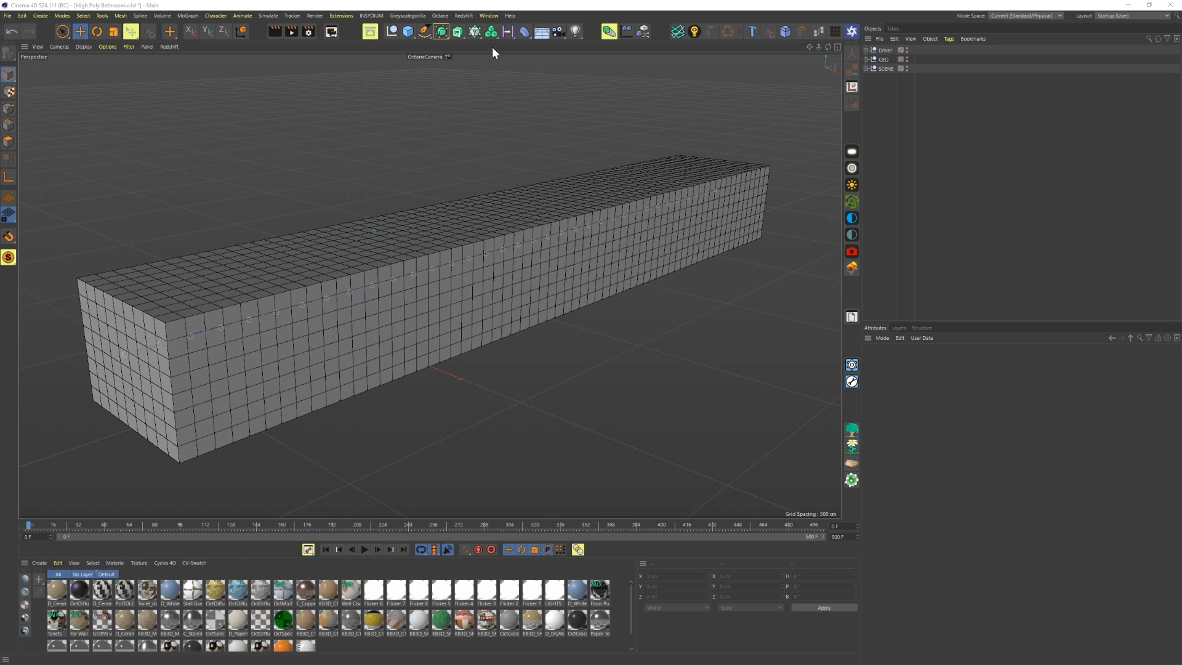
Step: Add a Mesh deformer, then hide the Driver group and show the GEO group in the viewport
{"action": "left_click", "coordinate": [526, 31]}
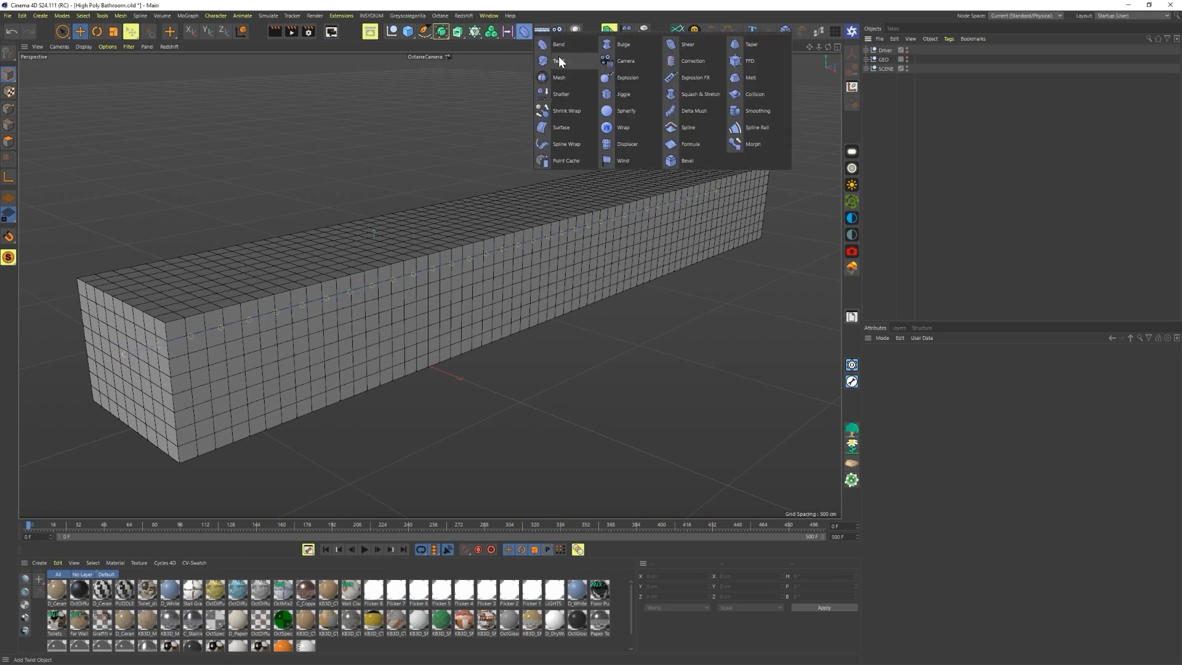
{"action": "left_click", "coordinate": [541, 77]}
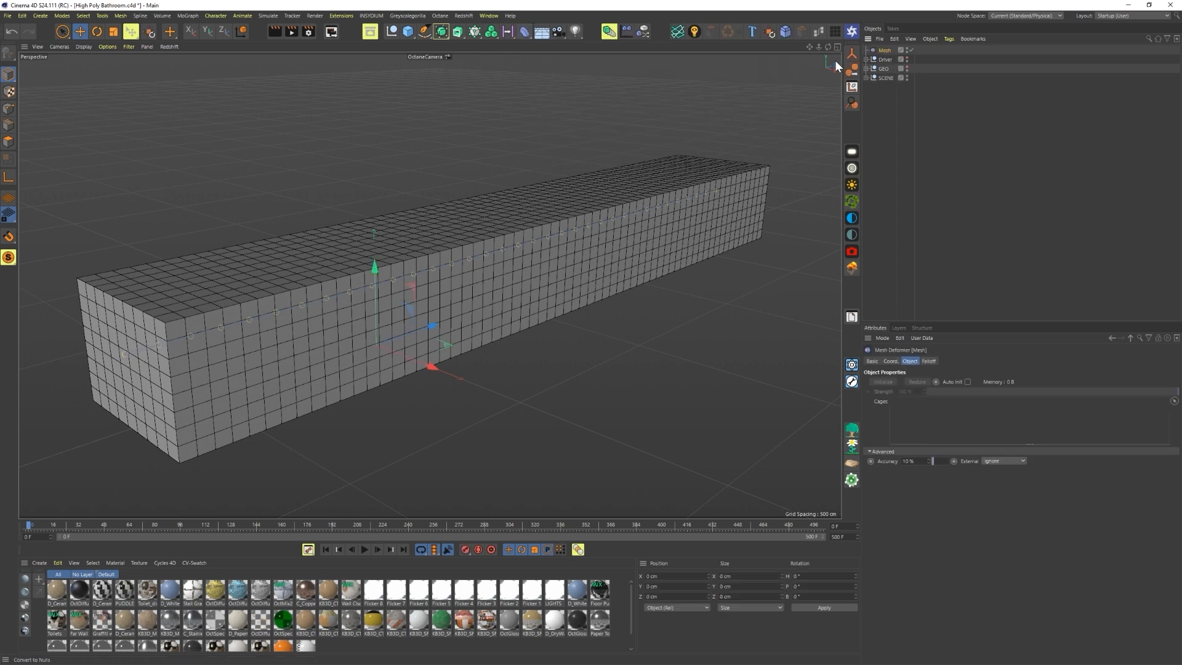
{"action": "left_click", "coordinate": [906, 58]}
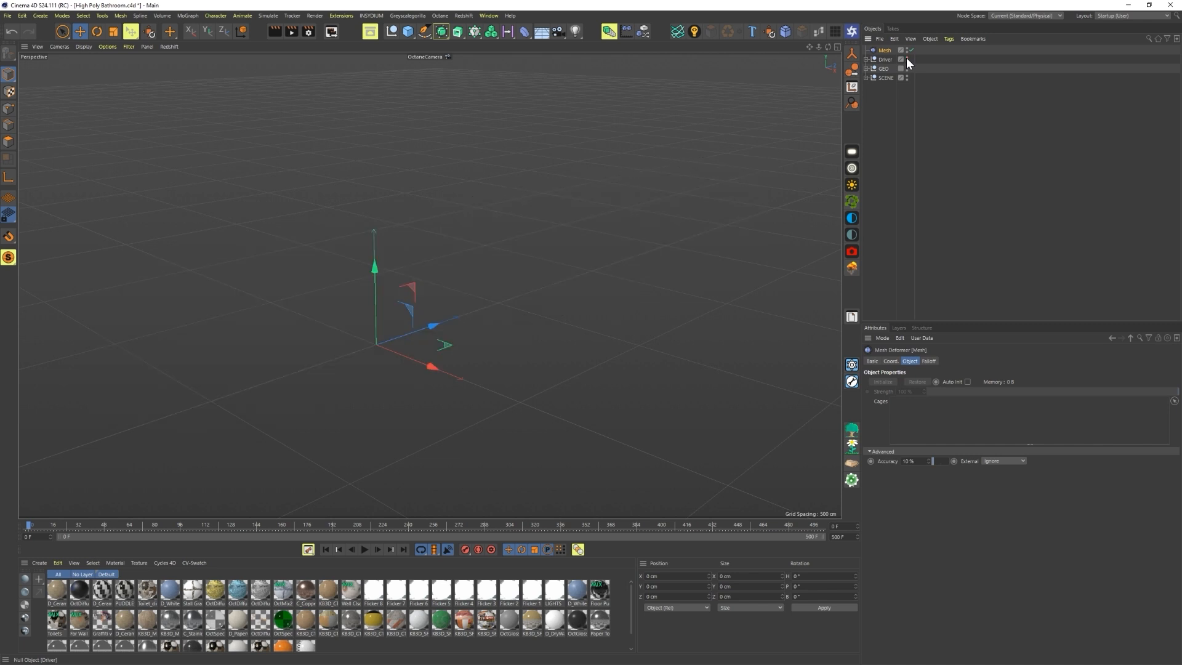
{"action": "left_click", "coordinate": [905, 66]}
{"action": "left_click_drag", "start_coordinate": [310, 378], "coordinate": [506, 261], "text": "alt"}
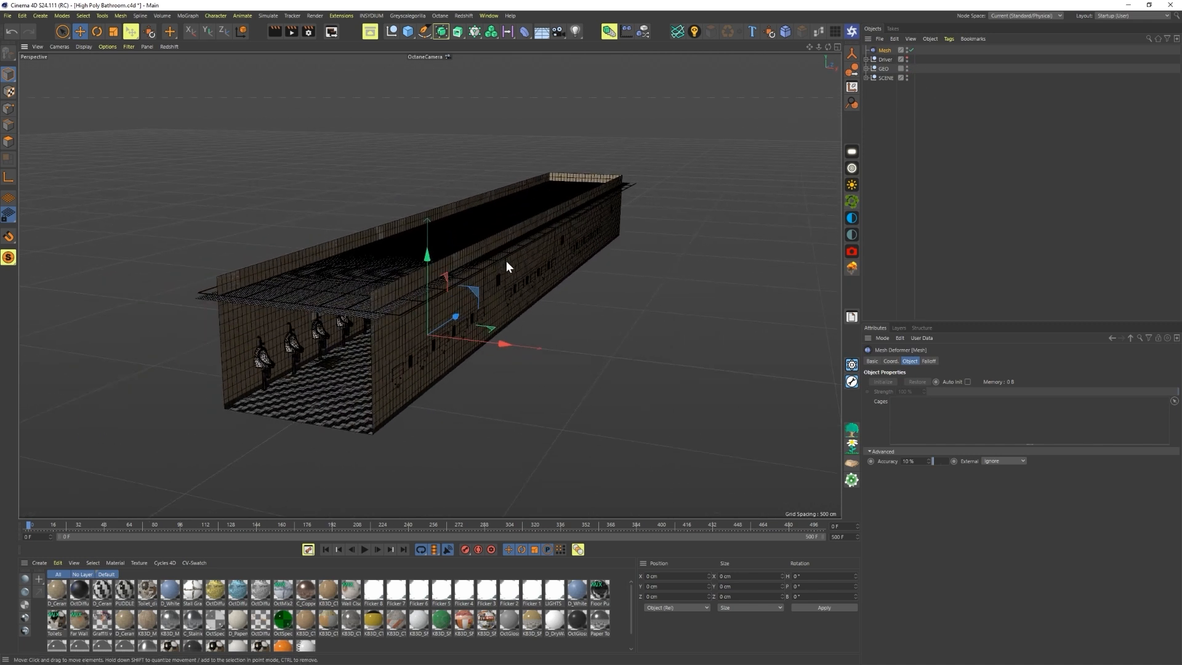
Step: Group the GEO null into a new null named High Poly Geo
{"action": "left_click", "coordinate": [885, 69]}
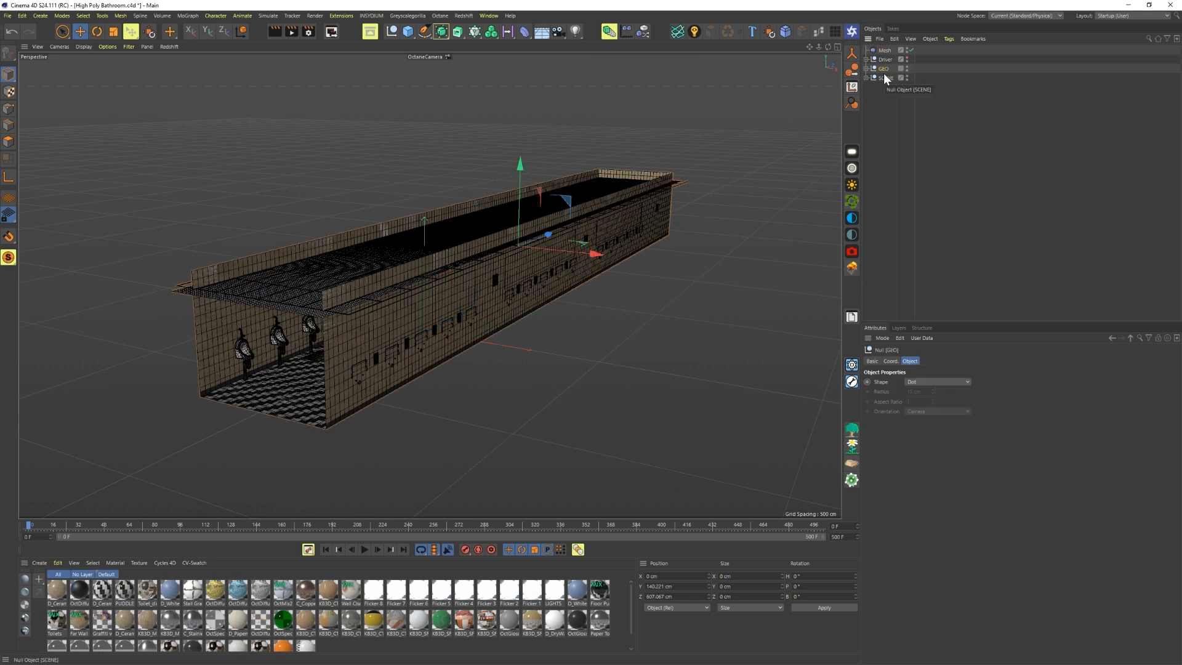
{"action": "key", "text": "alt+g"}
{"action": "double_click", "coordinate": [885, 68]}
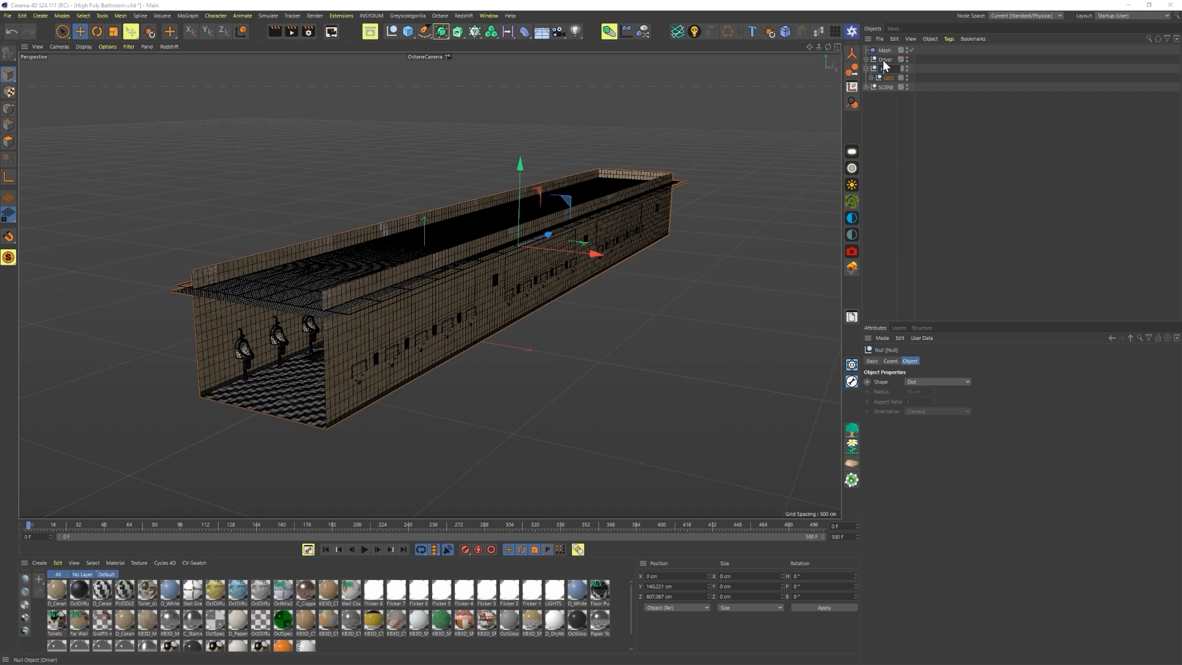
{"action": "type", "text": "High Poly Geo"}
{"action": "key", "text": "Return"}
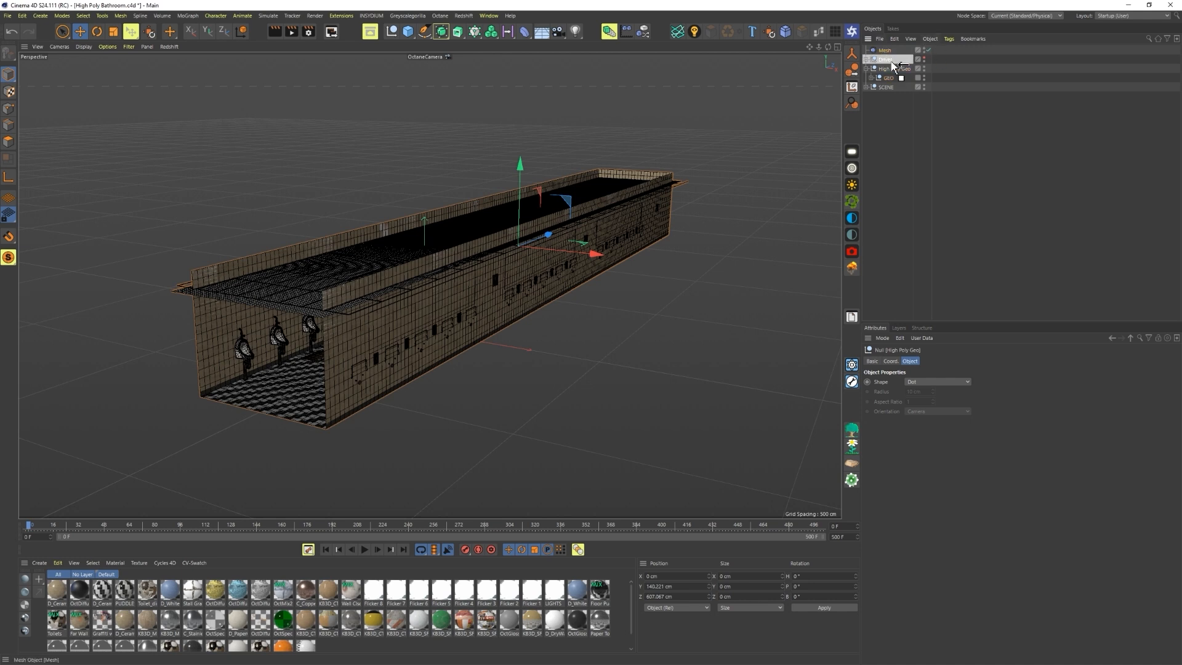
Step: Nest the Mesh deformer inside High Poly Geo above GEO and switch the viewport to shaded display without wireframe lines
{"action": "left_click_drag", "start_coordinate": [890, 74], "coordinate": [889, 75]}
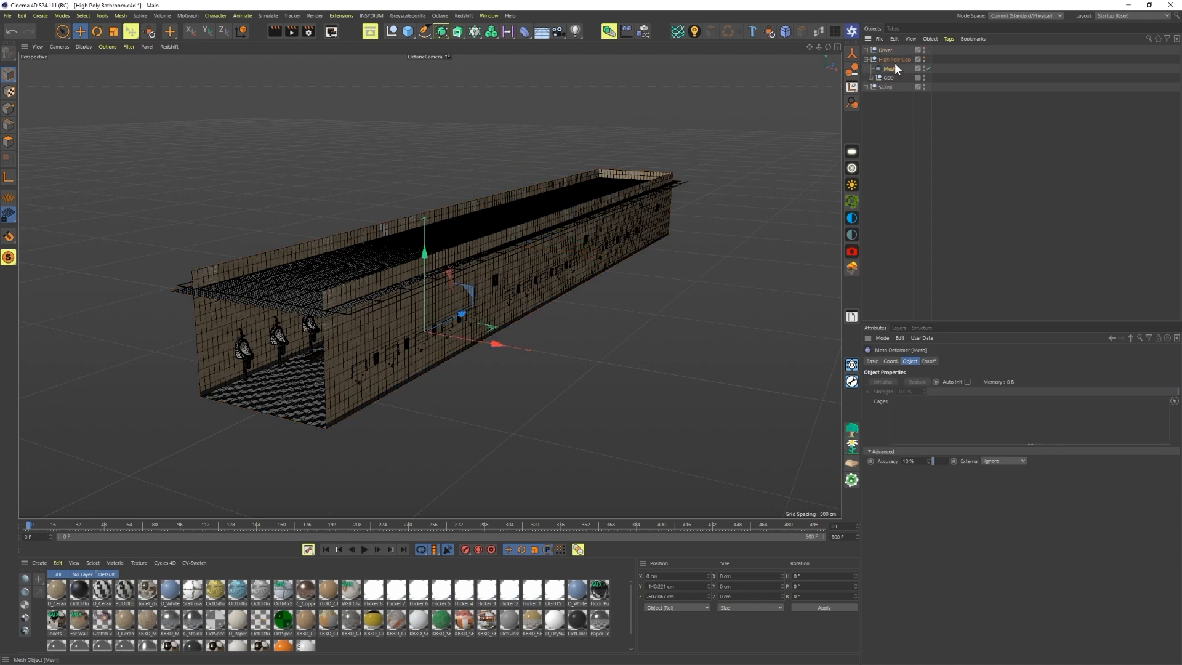
{"action": "key", "text": "a"}
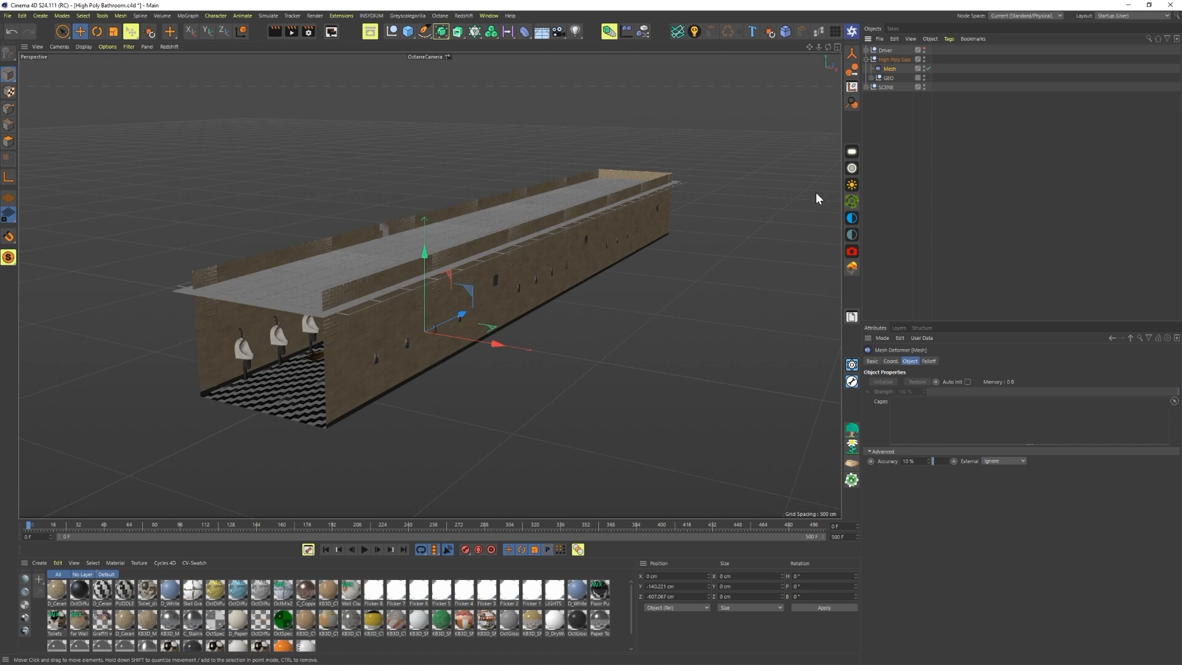
{"action": "left_click_drag", "start_coordinate": [448, 250], "coordinate": [539, 293], "text": "alt"}
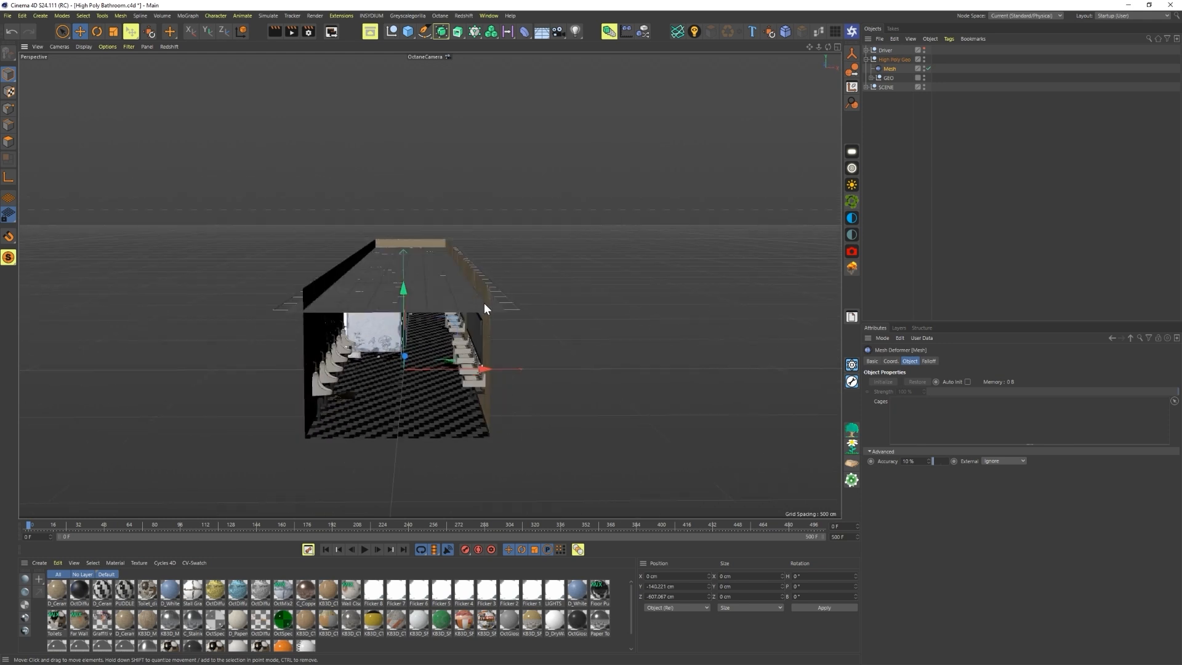
{"action": "mouse_move", "coordinate": [471, 312]}
{"action": "left_mouse_down", "text": "alt"}
{"action": "mouse_move", "coordinate": [434, 327]}
{"action": "mouse_move", "coordinate": [538, 325]}
{"action": "mouse_move", "coordinate": [480, 307]}
{"action": "left_mouse_up", "text": "alt"}
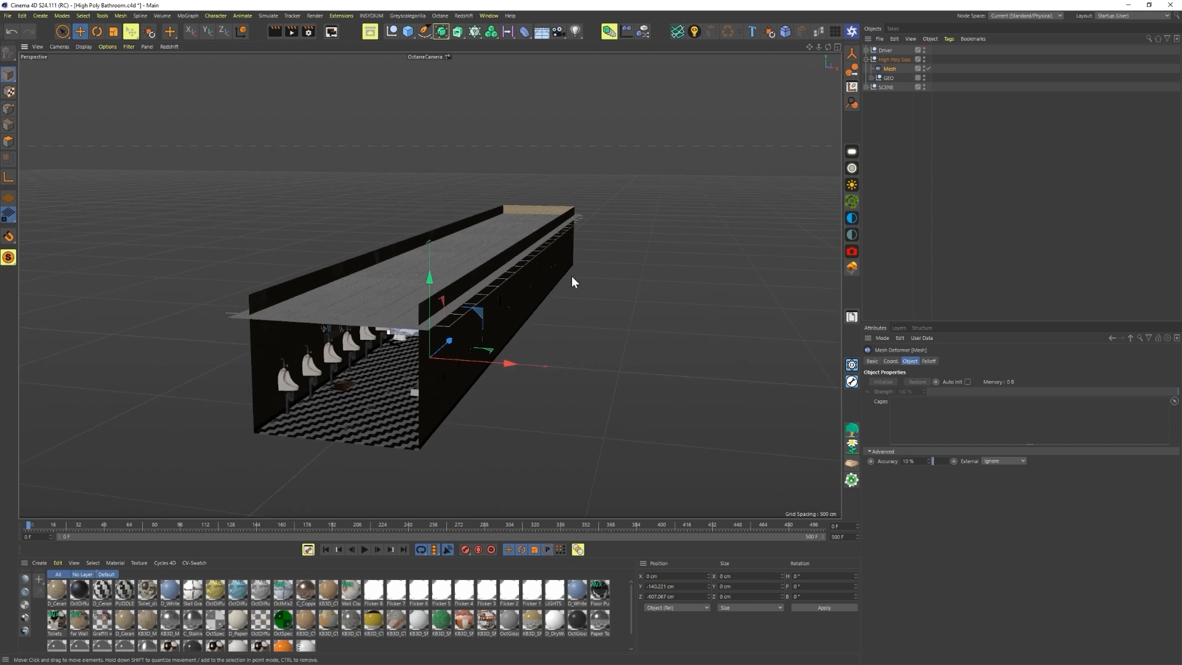
{"action": "mouse_move", "coordinate": [515, 257]}
{"action": "left_mouse_down", "text": "alt"}
{"action": "mouse_move", "coordinate": [453, 288]}
{"action": "mouse_move", "coordinate": [530, 253]}
{"action": "mouse_move", "coordinate": [515, 251]}
{"action": "left_mouse_up", "text": "alt"}
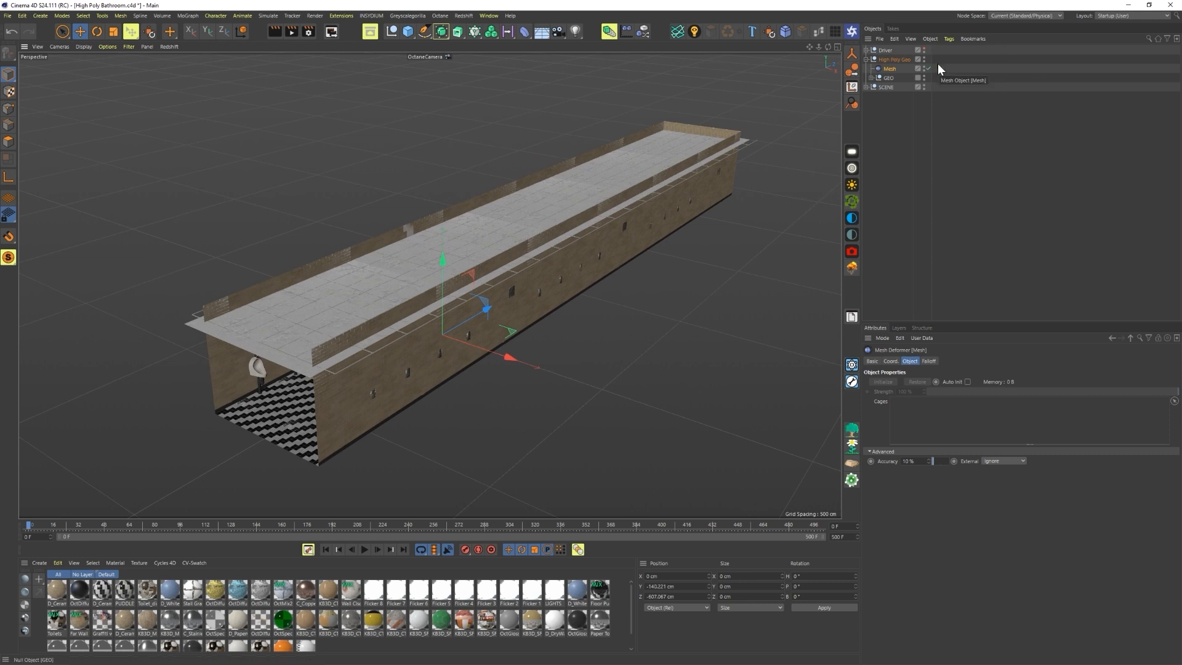
Step: Assign the Lo Poly Driver mesh as the Mesh deformer's cage and save the scene
{"action": "left_click", "coordinate": [866, 50]}
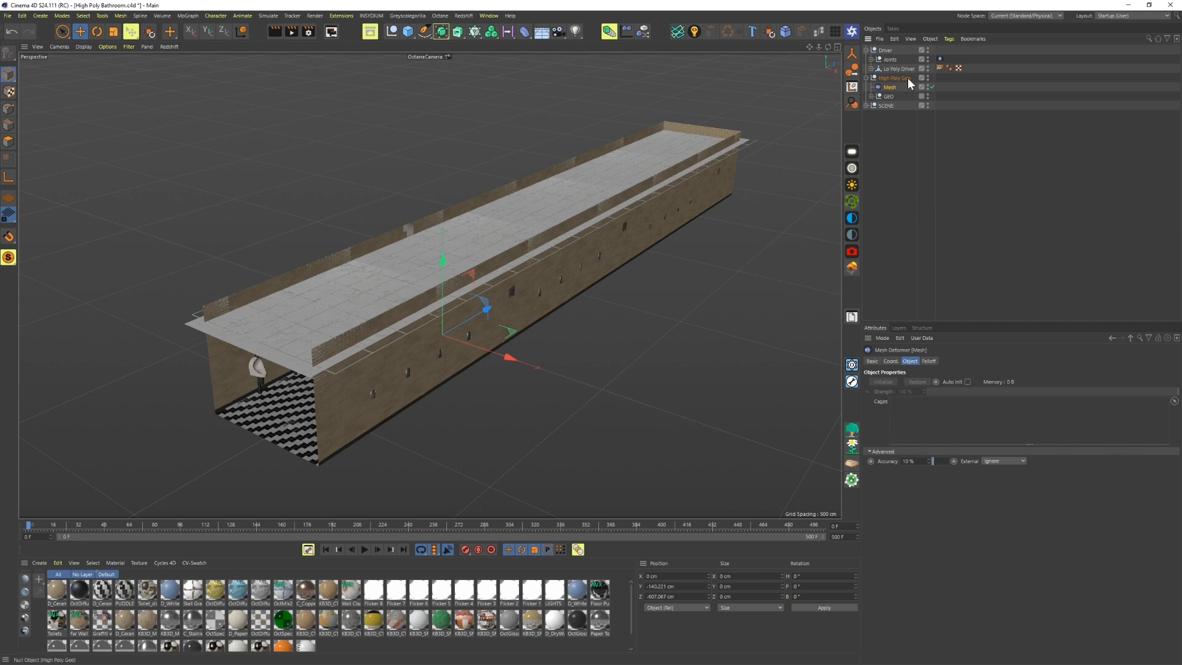
{"action": "left_click_drag", "start_coordinate": [891, 67], "coordinate": [929, 411]}
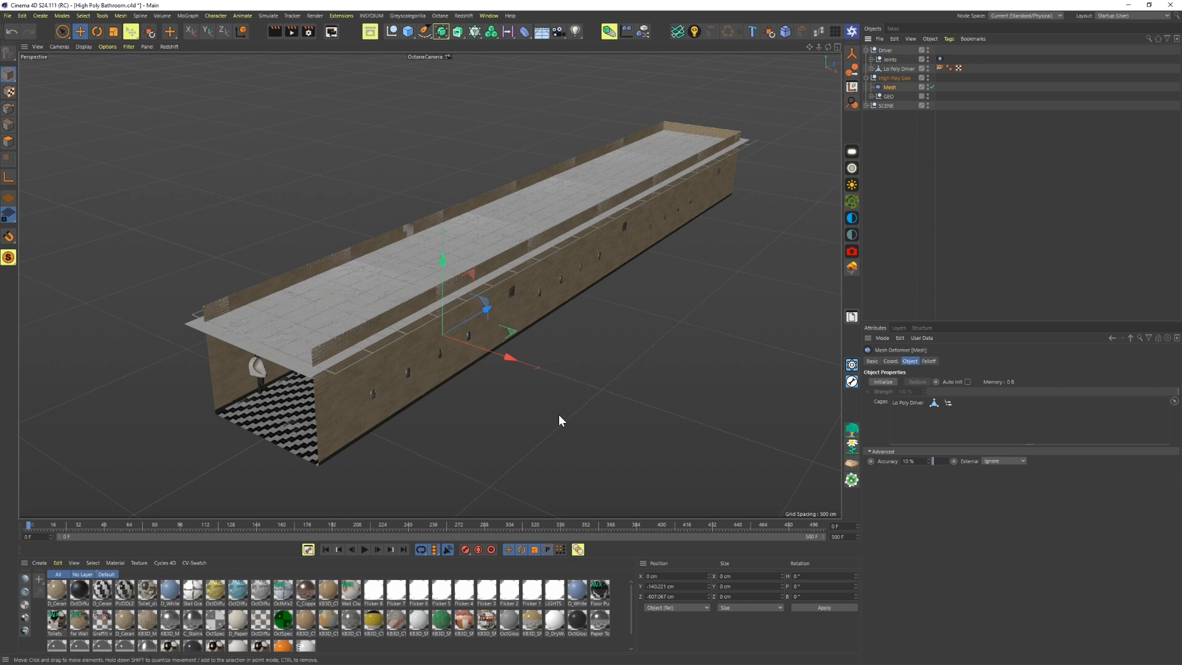
{"action": "mouse_move", "coordinate": [471, 307]}
{"action": "left_mouse_down", "text": "alt"}
{"action": "mouse_move", "coordinate": [550, 277]}
{"action": "mouse_move", "coordinate": [529, 271]}
{"action": "mouse_move", "coordinate": [464, 309]}
{"action": "left_mouse_up", "text": "alt"}
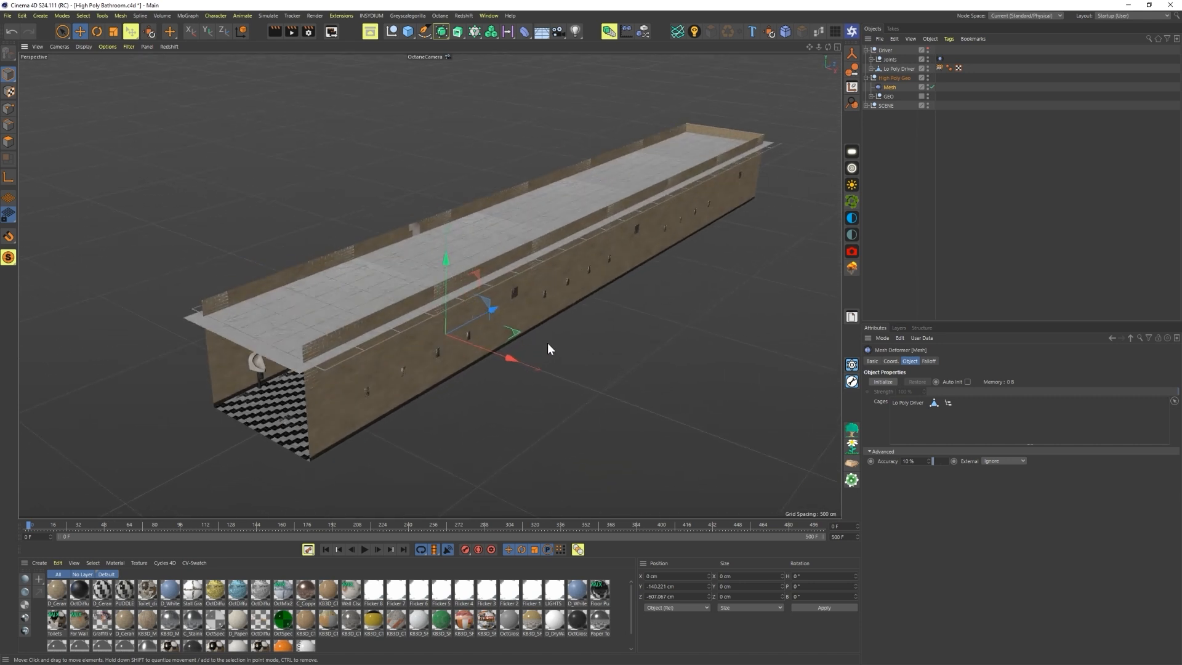
{"action": "key", "text": "ctrl+s"}
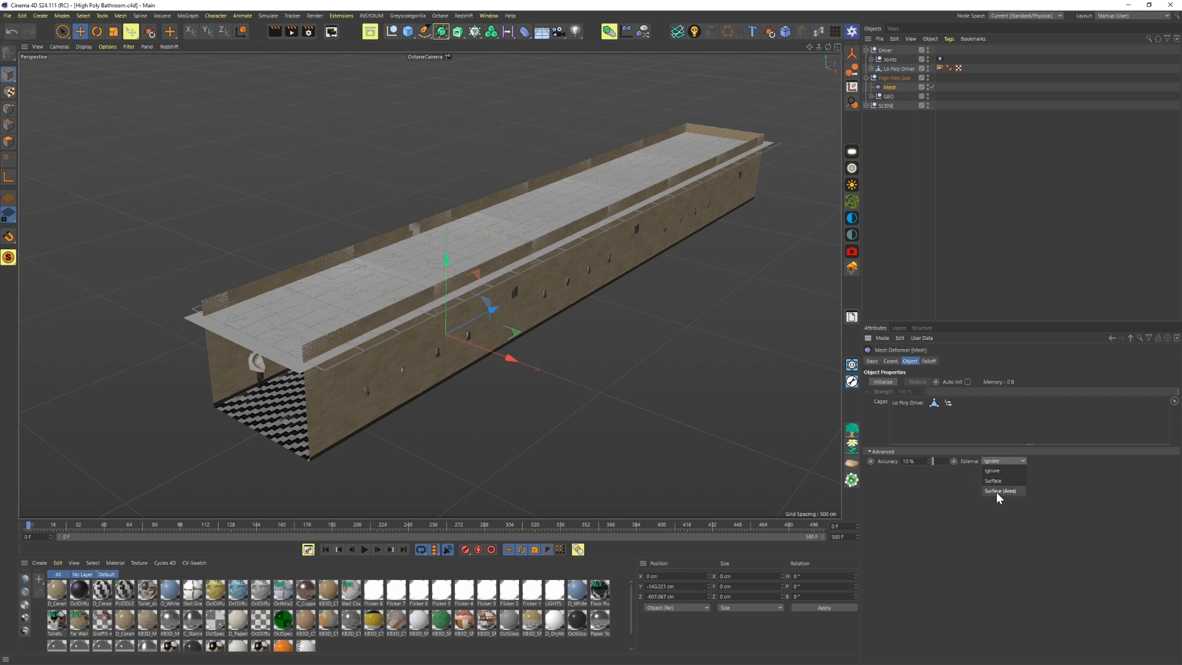
Step: Set the Mesh deformer's External option to Surface (Area) and make the Driver group visible in the viewport
{"action": "left_click", "coordinate": [995, 491]}
{"action": "left_click_drag", "start_coordinate": [334, 360], "coordinate": [367, 352], "text": "alt"}
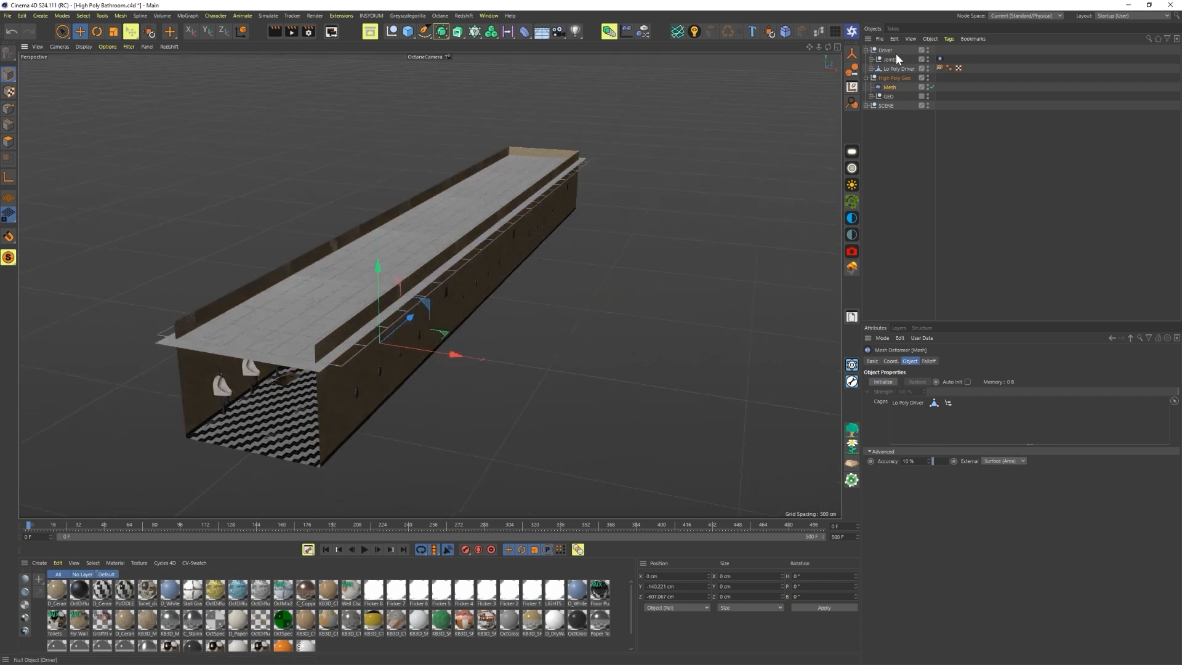
{"action": "left_click", "coordinate": [926, 49]}
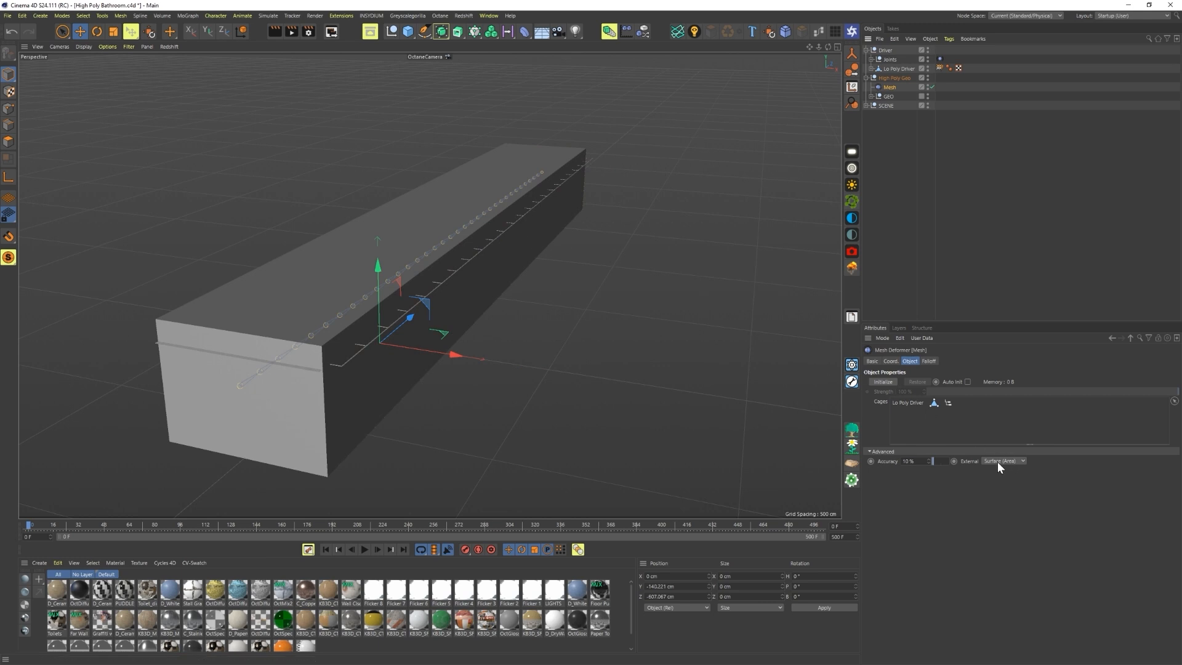
{"action": "left_click_drag", "start_coordinate": [452, 375], "coordinate": [378, 322], "text": "alt"}
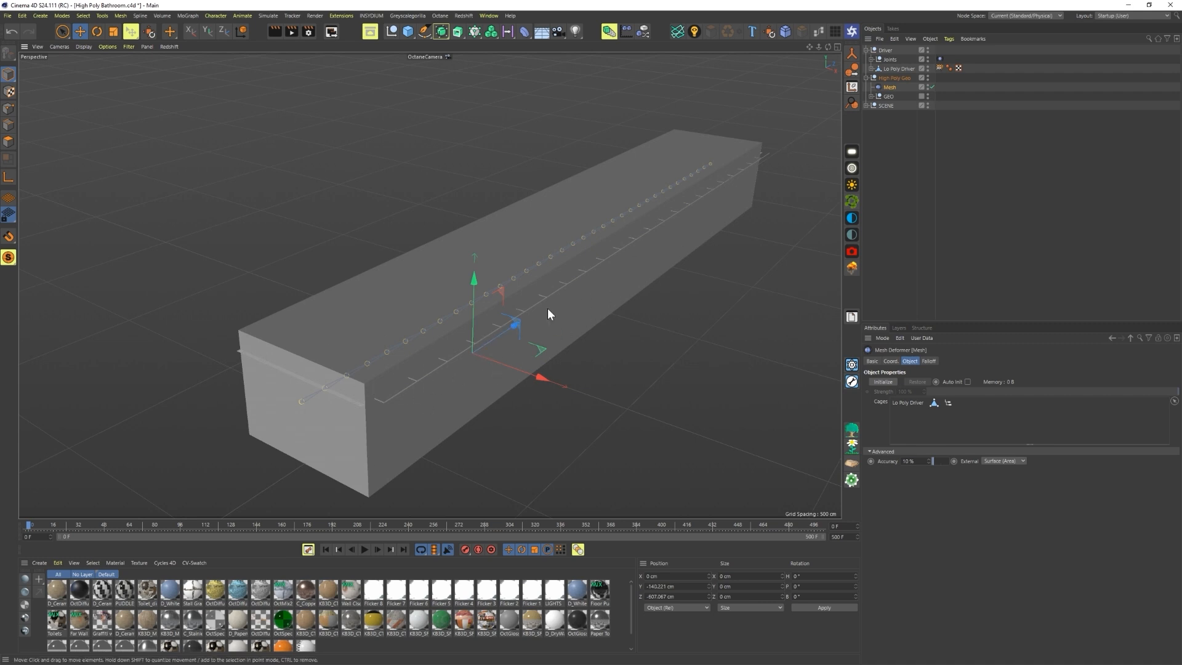
Step: Initialize the Mesh deformer with the Lo Poly Driver cage and save the scene
{"action": "left_click_drag", "start_coordinate": [677, 216], "coordinate": [491, 351], "text": "alt"}
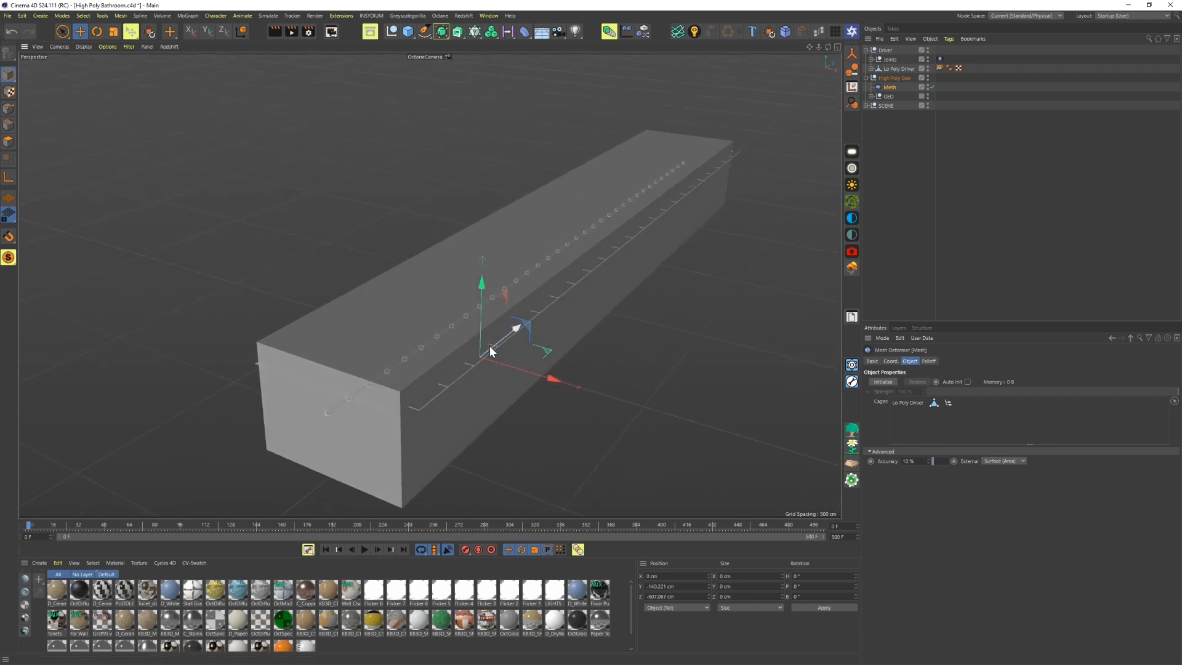
{"action": "left_click_drag", "start_coordinate": [523, 394], "coordinate": [446, 357], "text": "alt"}
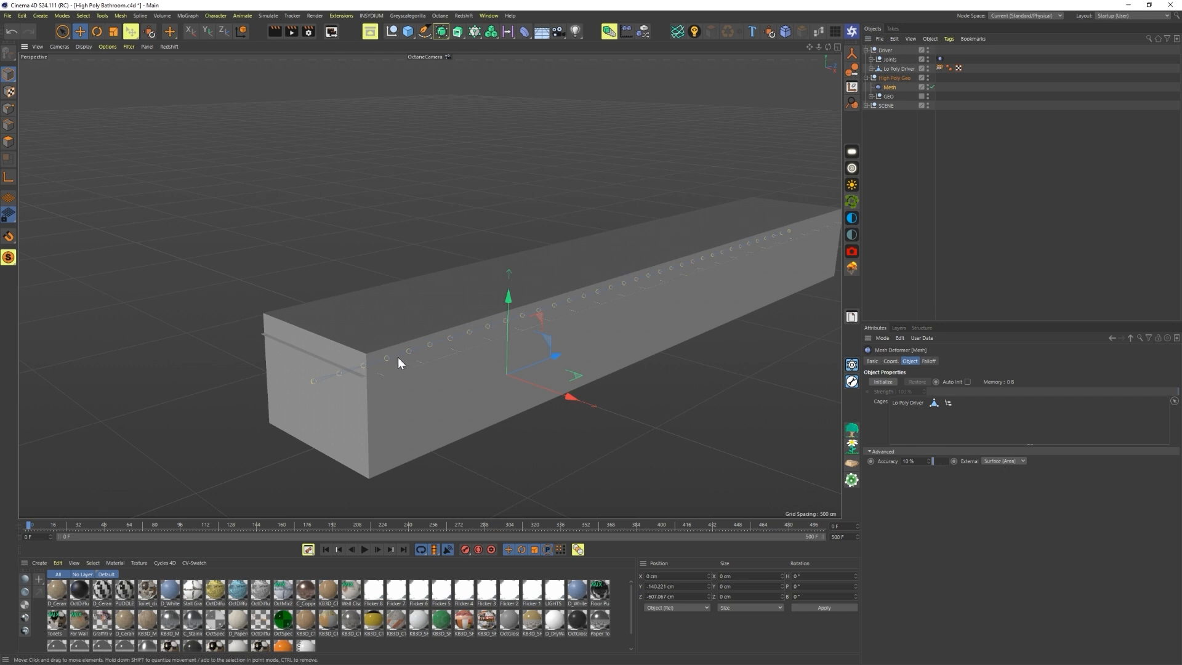
{"action": "left_click_drag", "start_coordinate": [397, 357], "coordinate": [446, 359], "text": "alt"}
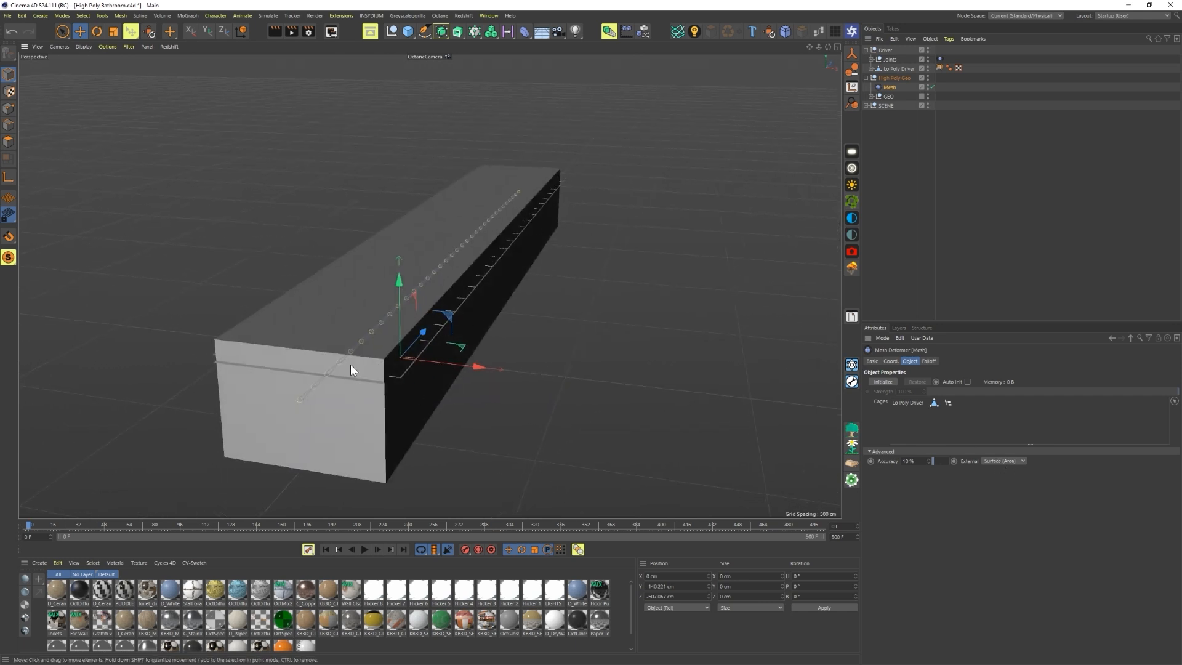
{"action": "left_click_drag", "start_coordinate": [346, 400], "coordinate": [419, 342], "text": "alt"}
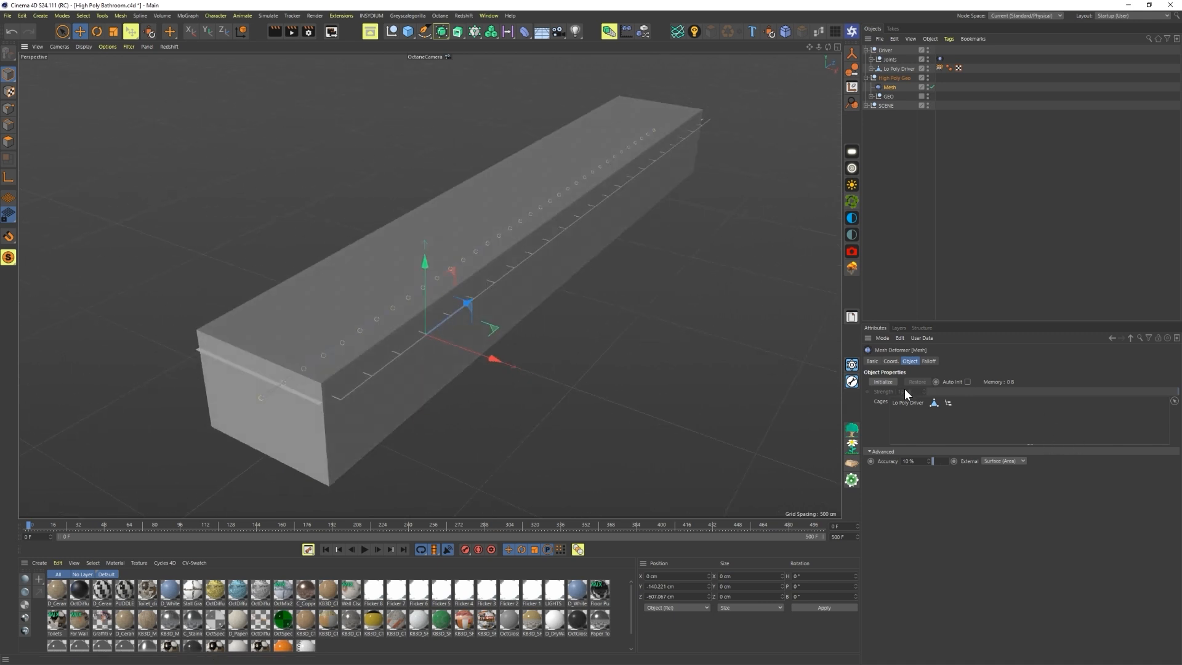
{"action": "left_click", "coordinate": [886, 381]}
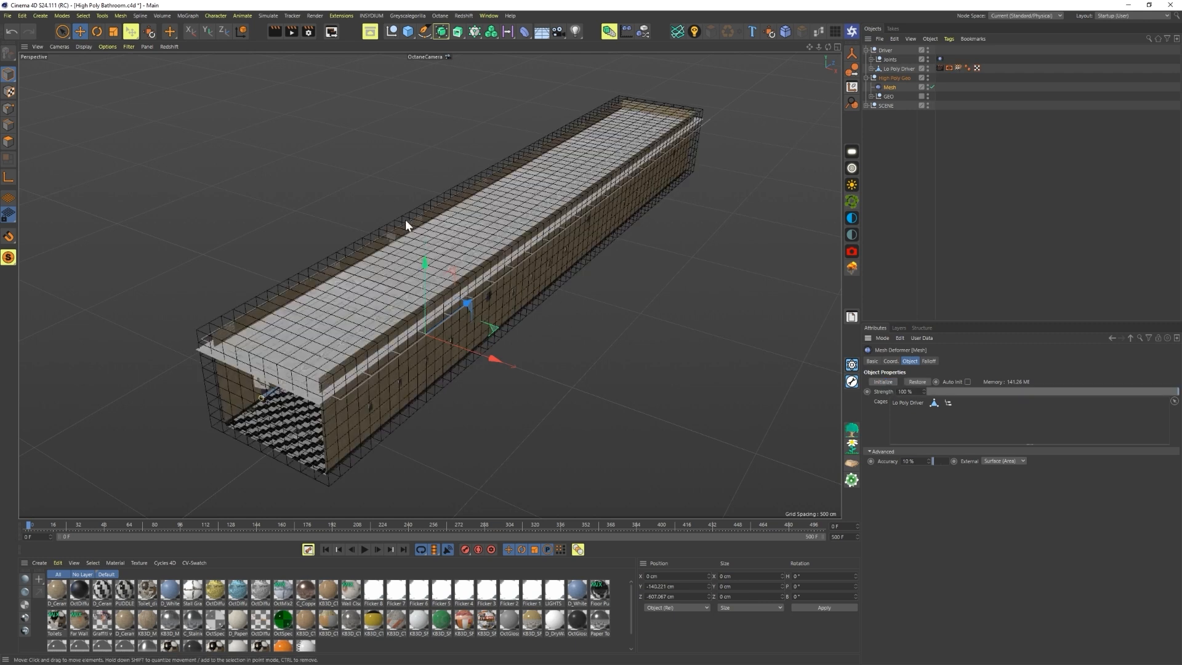
{"action": "left_click_drag", "start_coordinate": [316, 371], "coordinate": [427, 323], "text": "alt"}
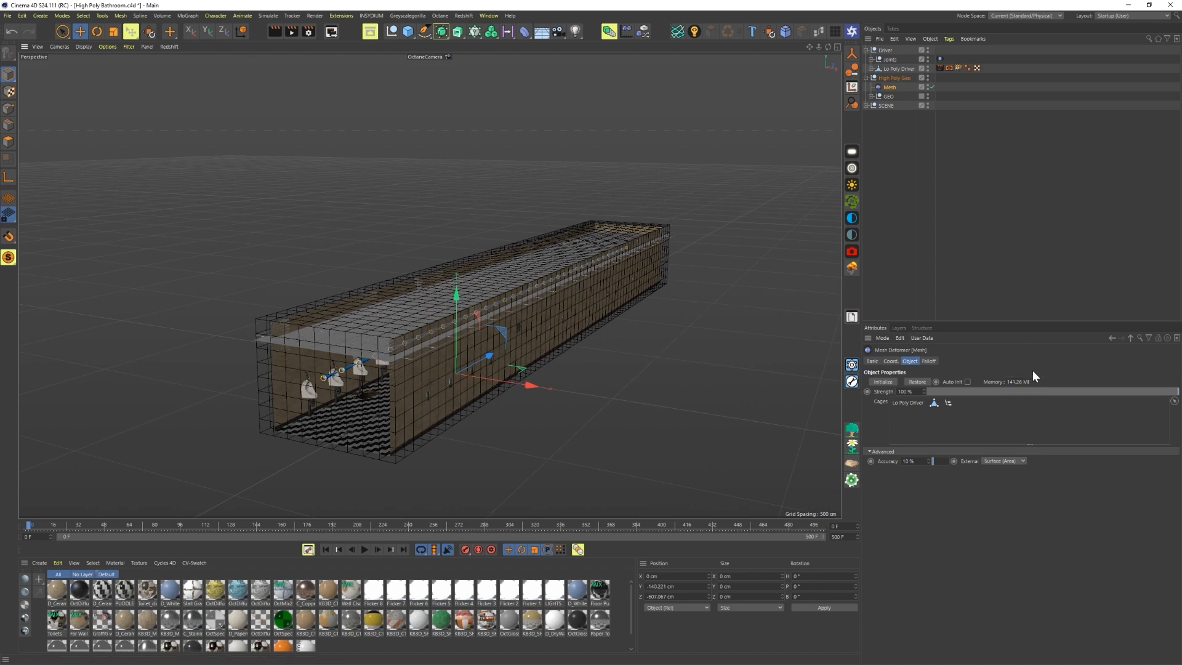
{"action": "key", "text": "ctrl+s"}
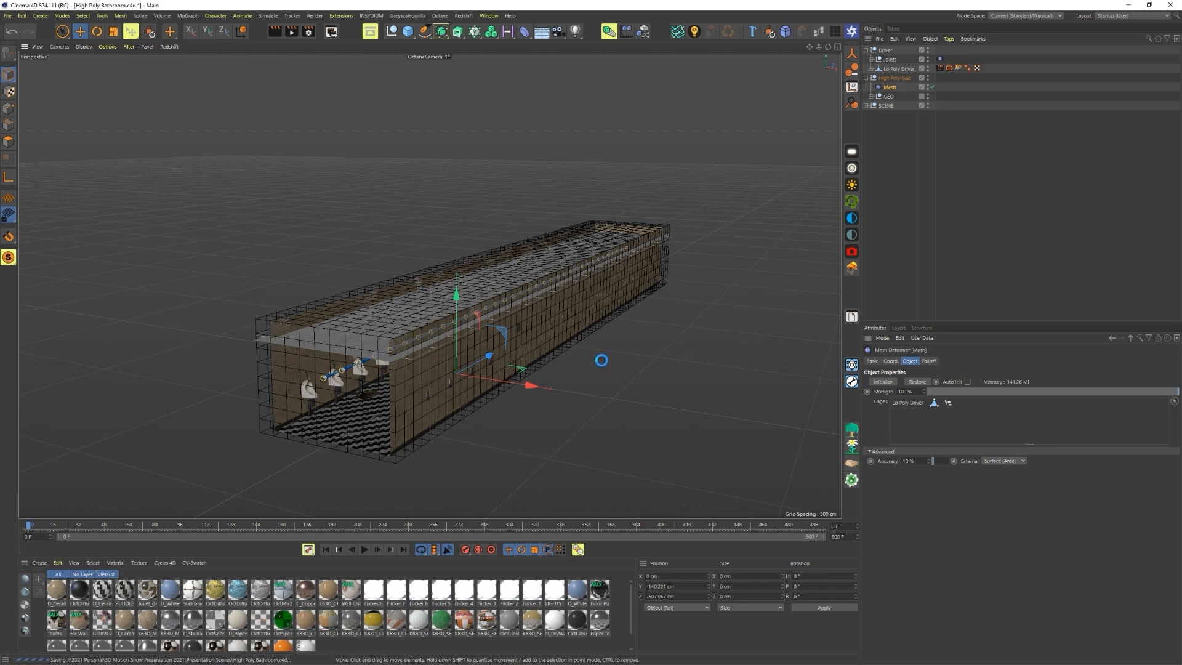
Step: Hide the Lo Poly Driver mesh in the viewport so only the high-poly bathroom shows
{"action": "left_click_drag", "start_coordinate": [537, 364], "coordinate": [454, 336], "text": "alt"}
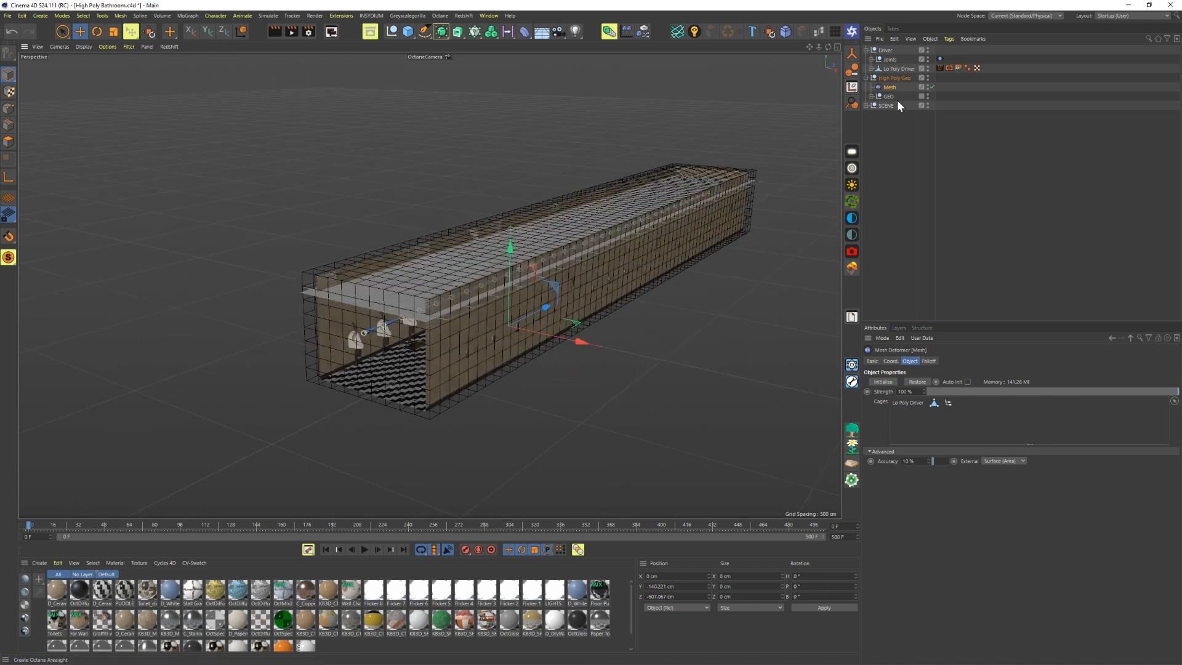
{"action": "left_click", "coordinate": [893, 69]}
{"action": "left_click", "coordinate": [948, 68]}
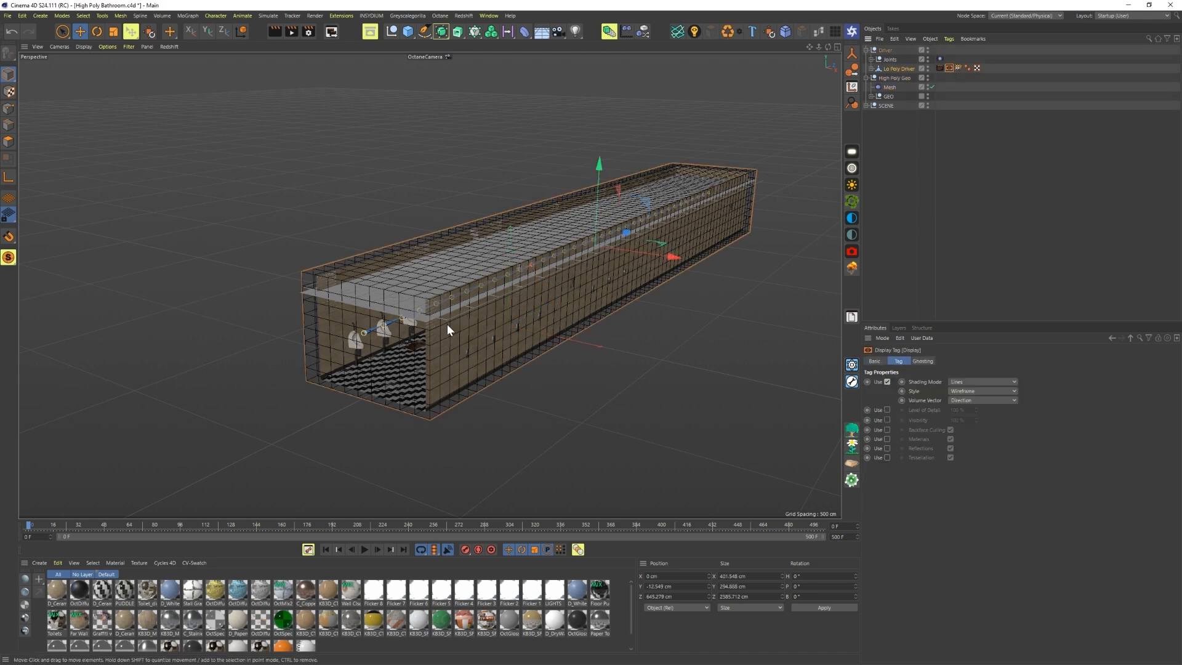
{"action": "left_click", "coordinate": [927, 67]}
{"action": "left_click", "coordinate": [681, 309]}
{"action": "left_click_drag", "start_coordinate": [375, 380], "coordinate": [398, 358], "text": "alt"}
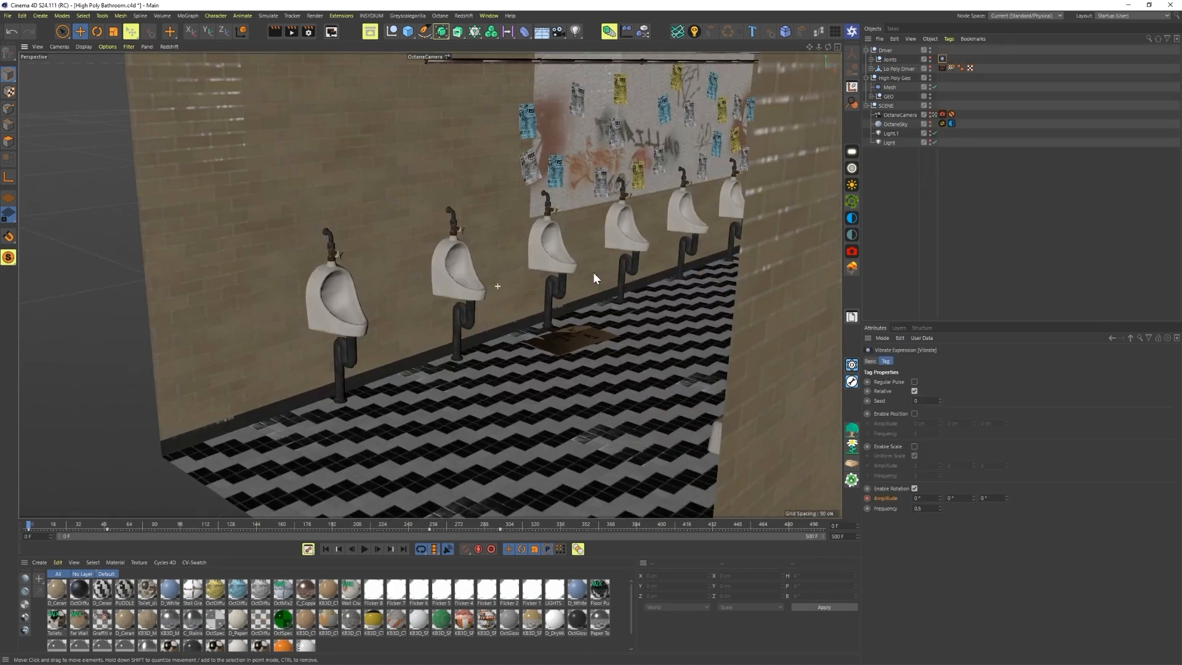
Step: Disable both light objects in the SCENE group
{"action": "left_click_drag", "start_coordinate": [593, 272], "coordinate": [663, 289], "text": "alt"}
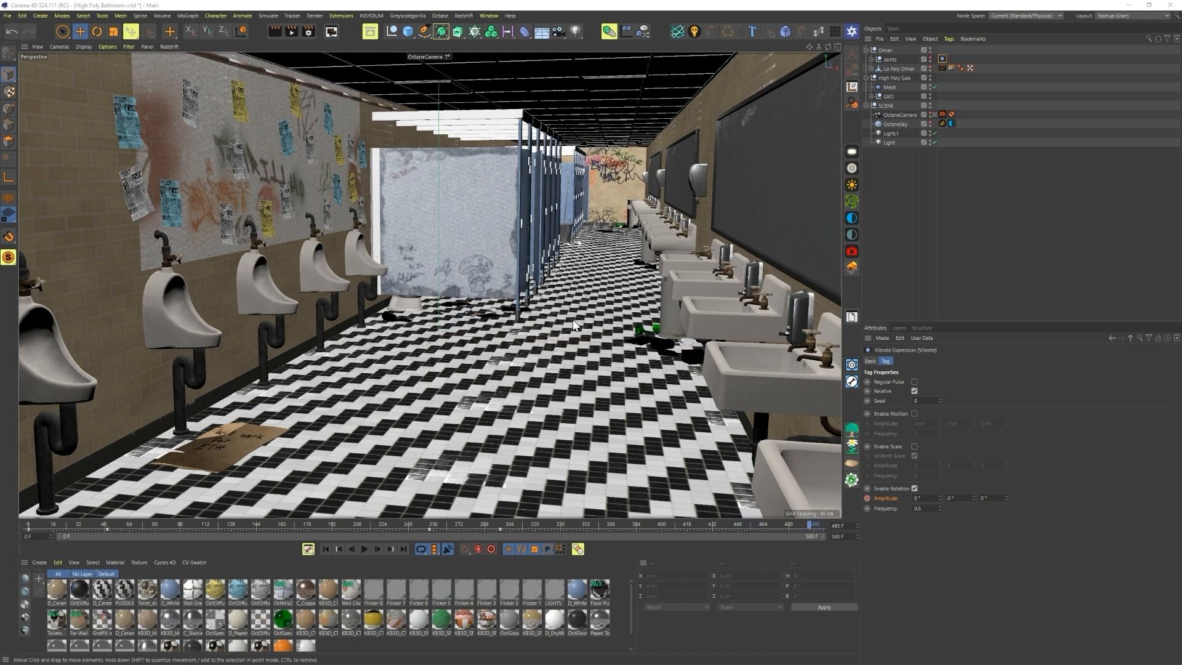
{"action": "right_click_drag", "start_coordinate": [623, 286], "coordinate": [512, 325], "text": "alt"}
{"action": "left_click_drag", "start_coordinate": [536, 304], "coordinate": [506, 308], "text": "alt"}
{"action": "middle_click_drag", "start_coordinate": [505, 308], "coordinate": [482, 327], "text": "alt"}
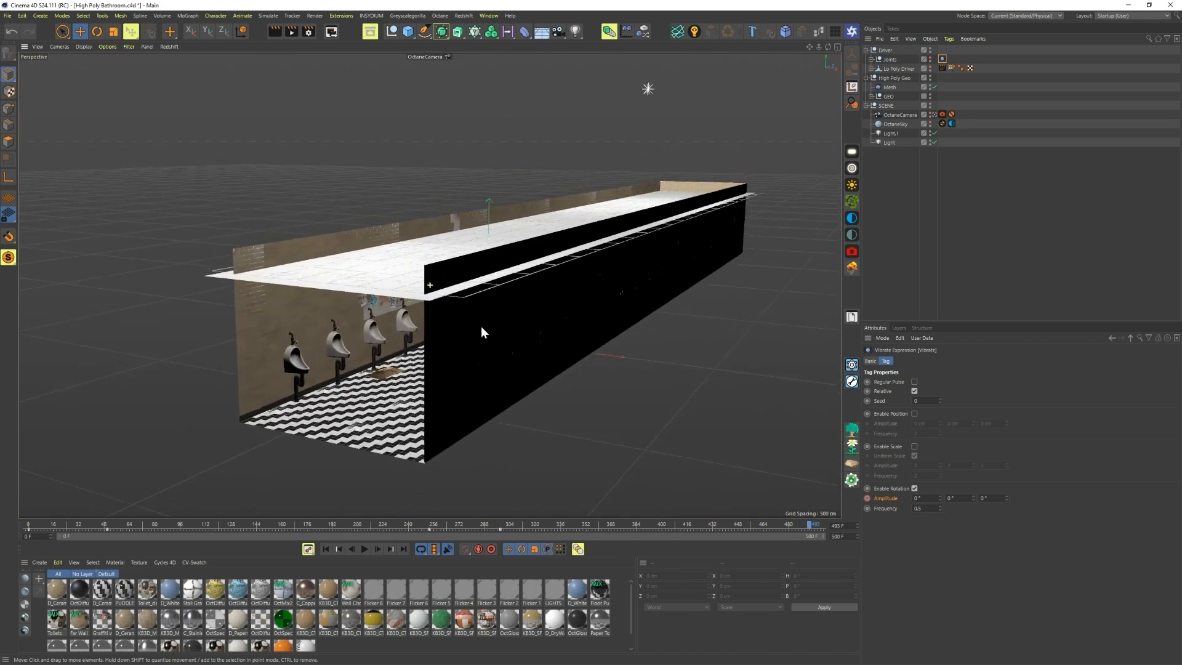
{"action": "left_click_drag", "start_coordinate": [934, 133], "coordinate": [933, 142]}
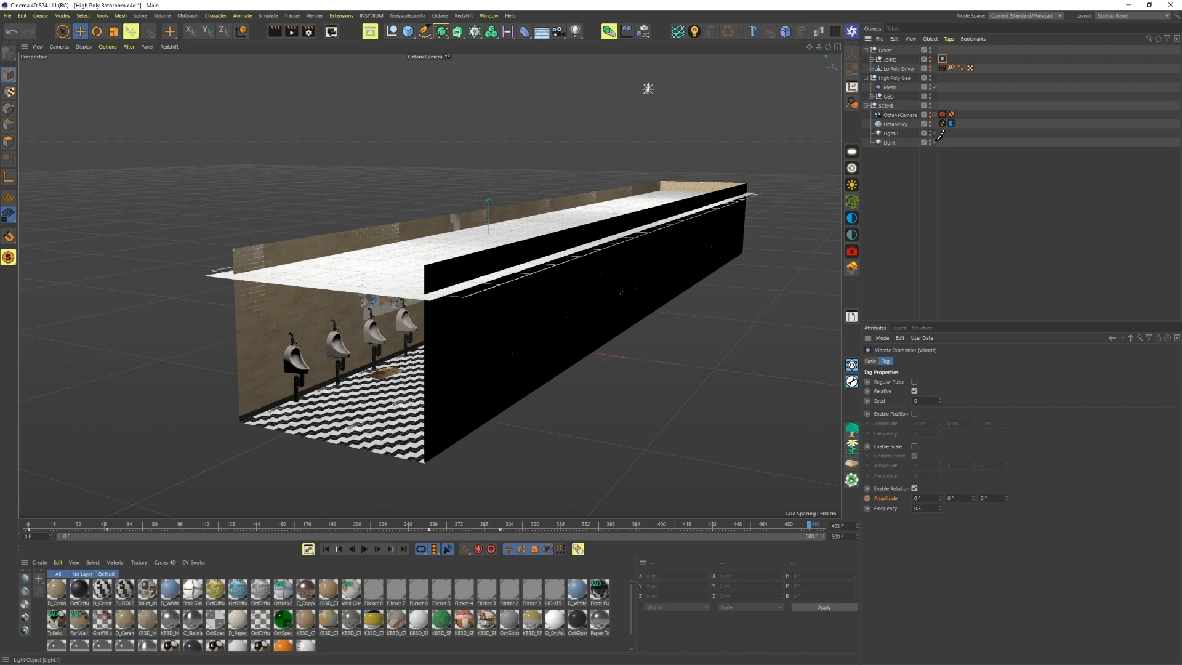
{"action": "right_click_drag", "start_coordinate": [544, 272], "coordinate": [508, 279], "text": "alt"}
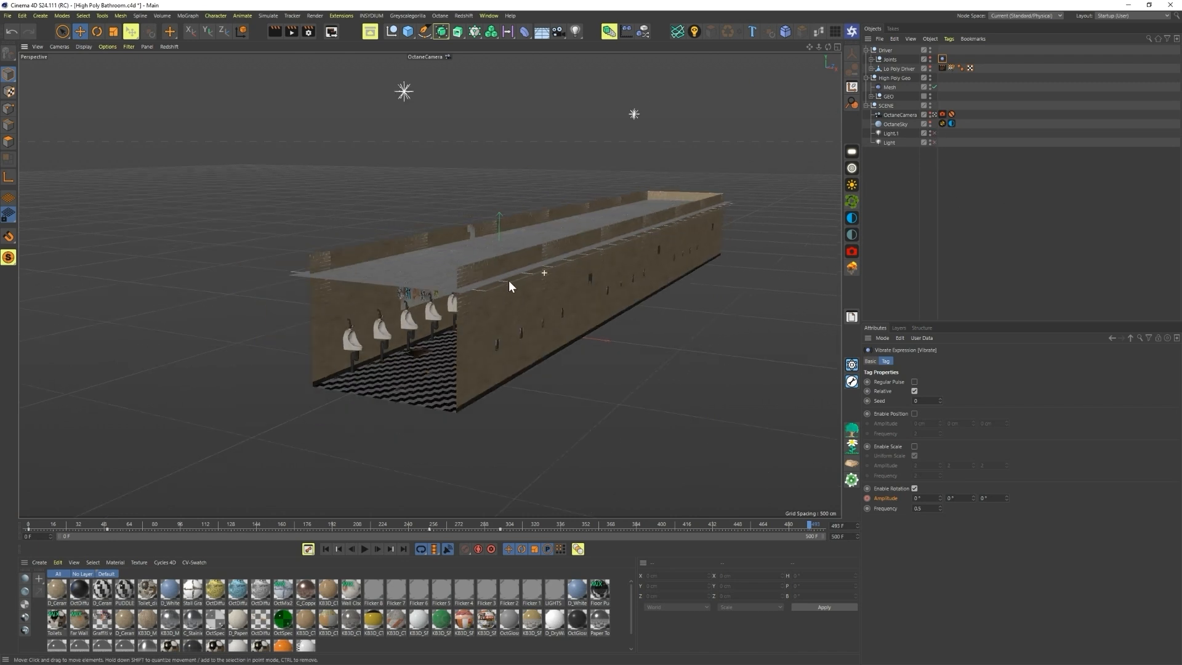
{"action": "left_click", "coordinate": [890, 59]}
{"action": "left_click_drag", "start_coordinate": [408, 276], "coordinate": [471, 279]}
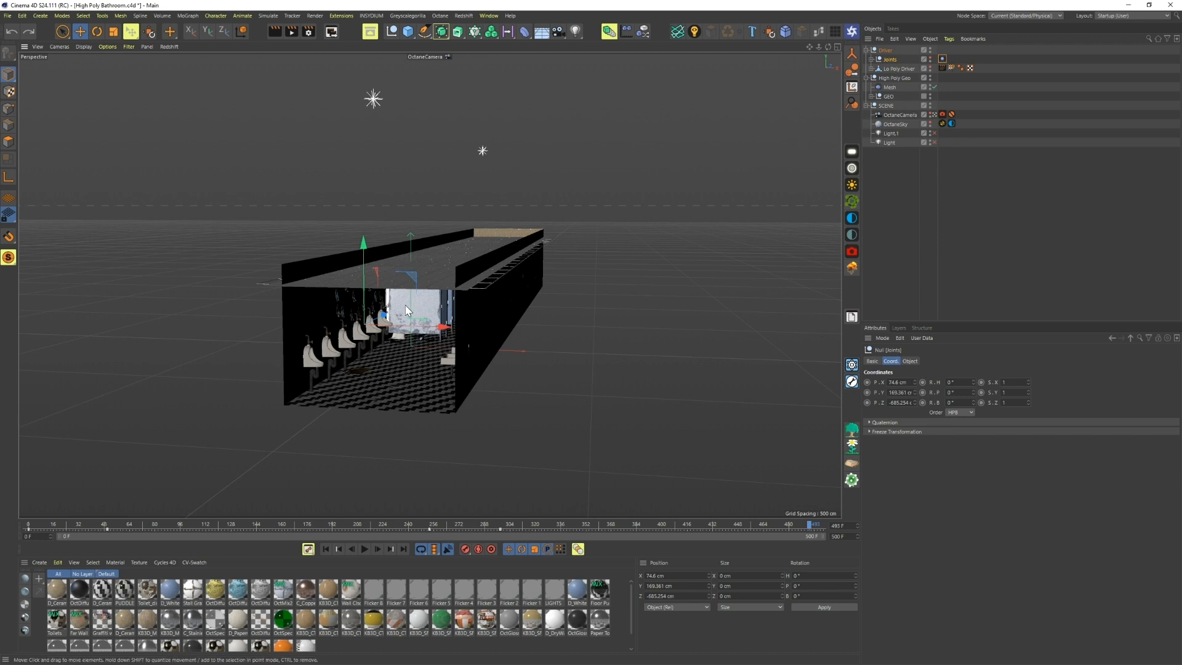
{"action": "left_click_drag", "start_coordinate": [453, 282], "coordinate": [426, 302], "text": "alt"}
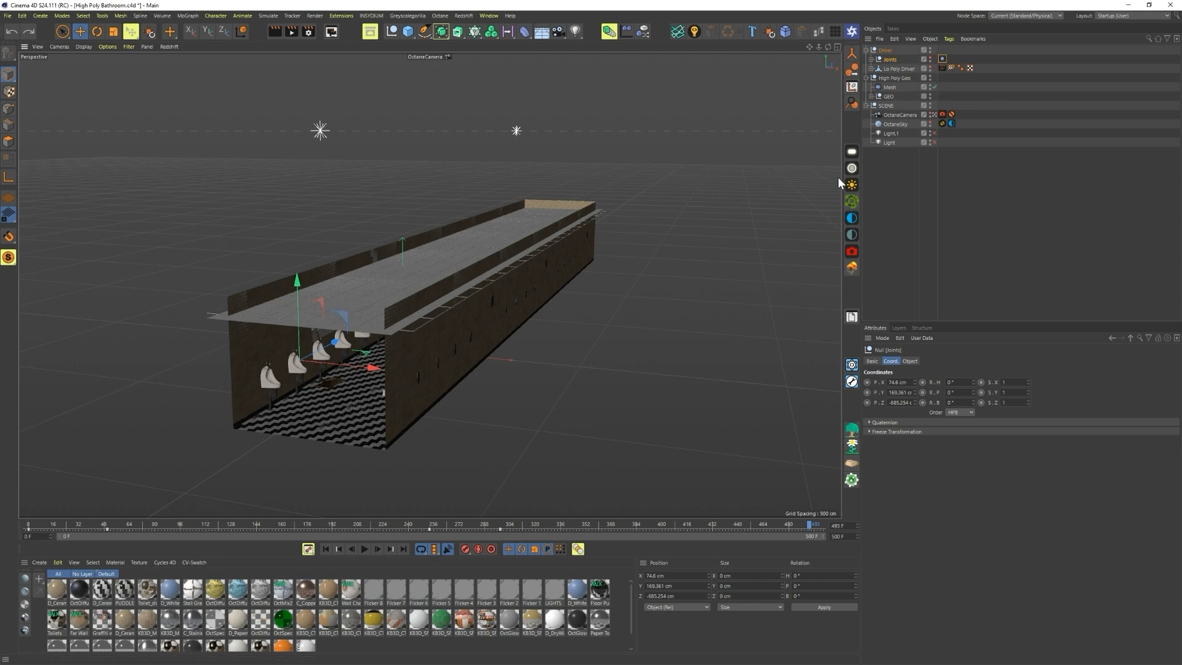
{"action": "left_click", "coordinate": [891, 88]}
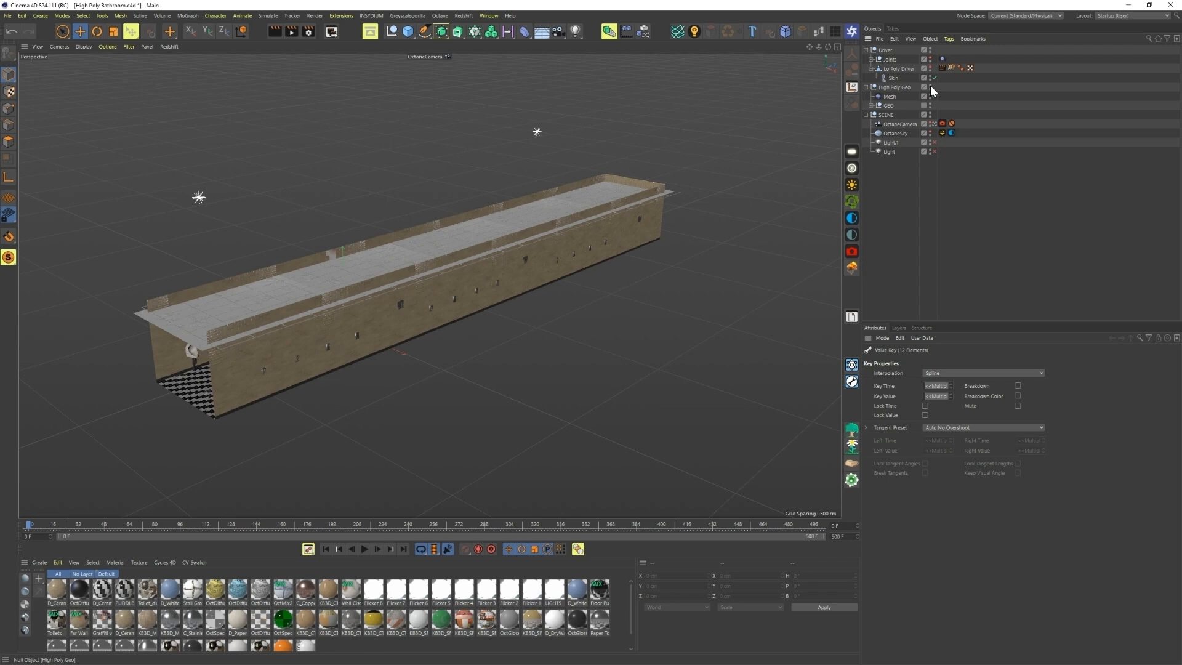
Step: Hide the High Poly Geo group in the viewport, and show and select the Lo Poly Driver mesh instead
{"action": "left_click", "coordinate": [930, 87]}
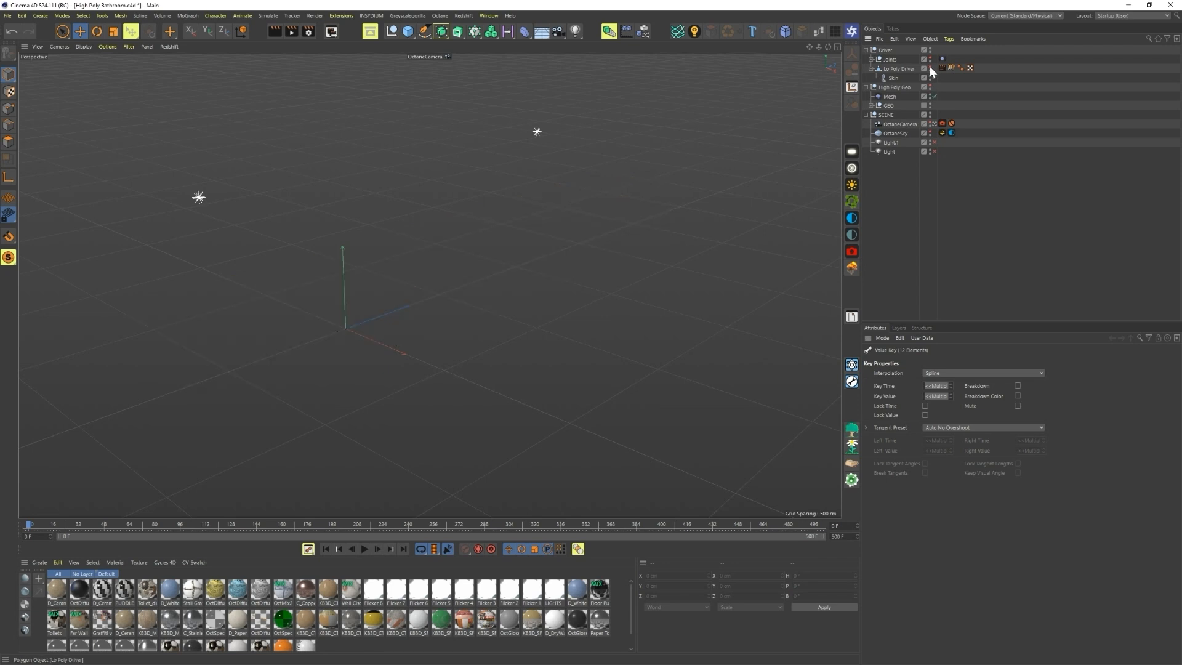
{"action": "left_click", "coordinate": [930, 66]}
{"action": "left_click", "coordinate": [905, 66]}
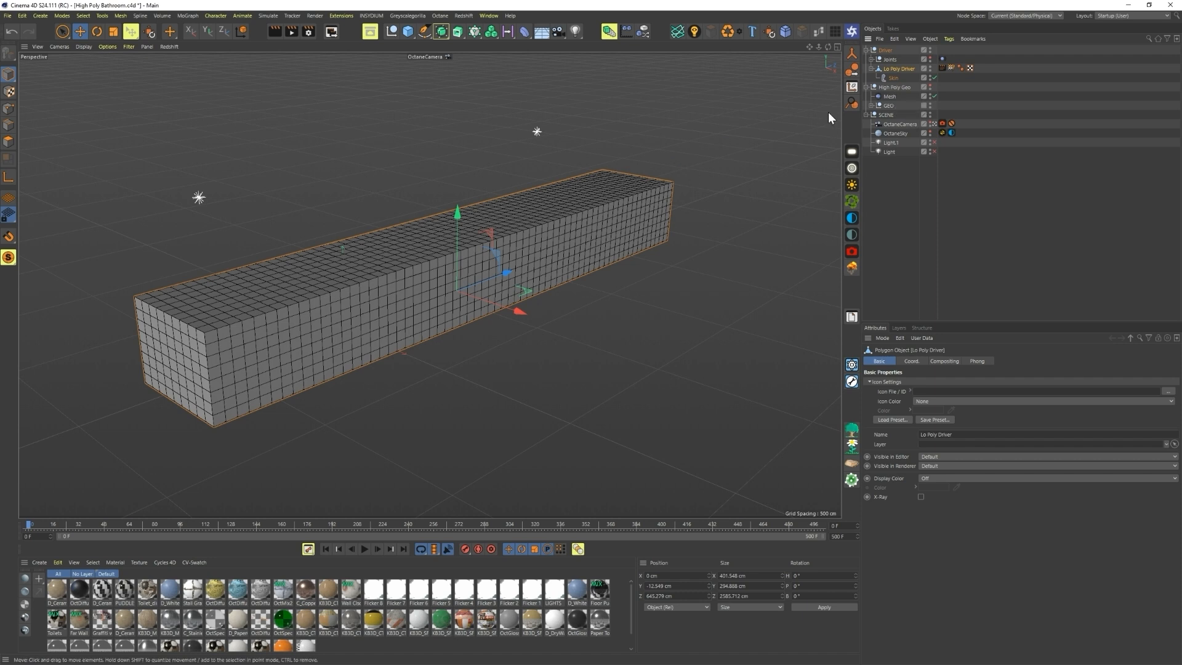
Step: Add a Displacer deformer and place it in the Driver group between Joints and Lo Poly Driver
{"action": "left_click", "coordinate": [524, 31]}
{"action": "left_click", "coordinate": [622, 143]}
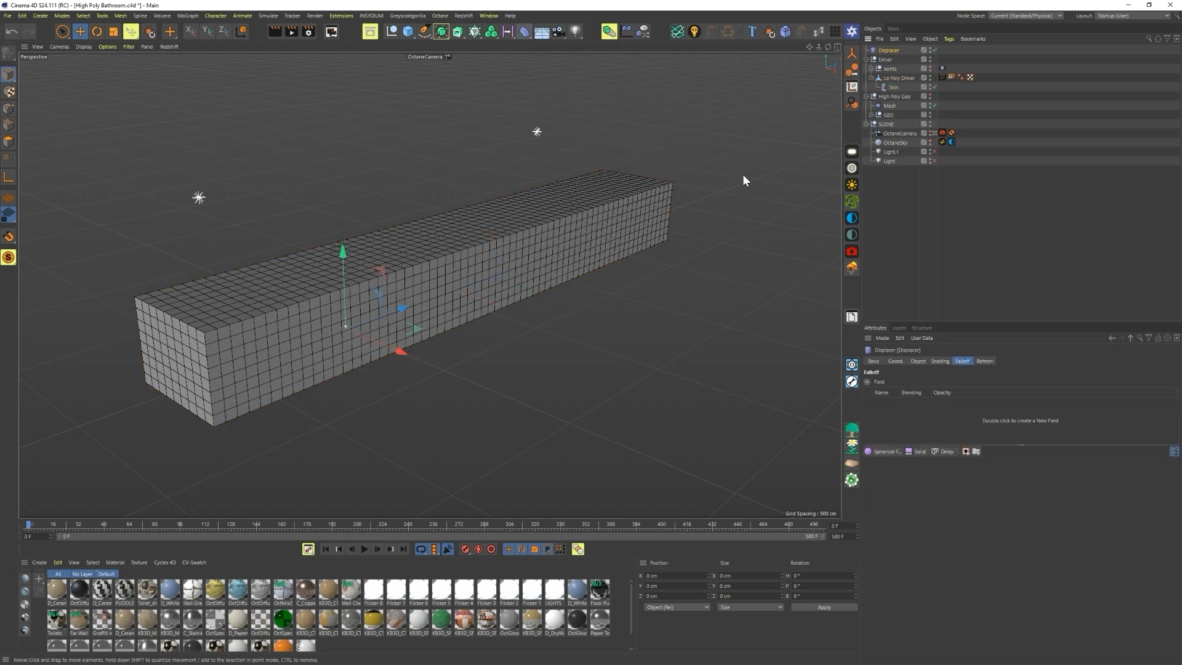
{"action": "left_click_drag", "start_coordinate": [894, 64], "coordinate": [897, 74]}
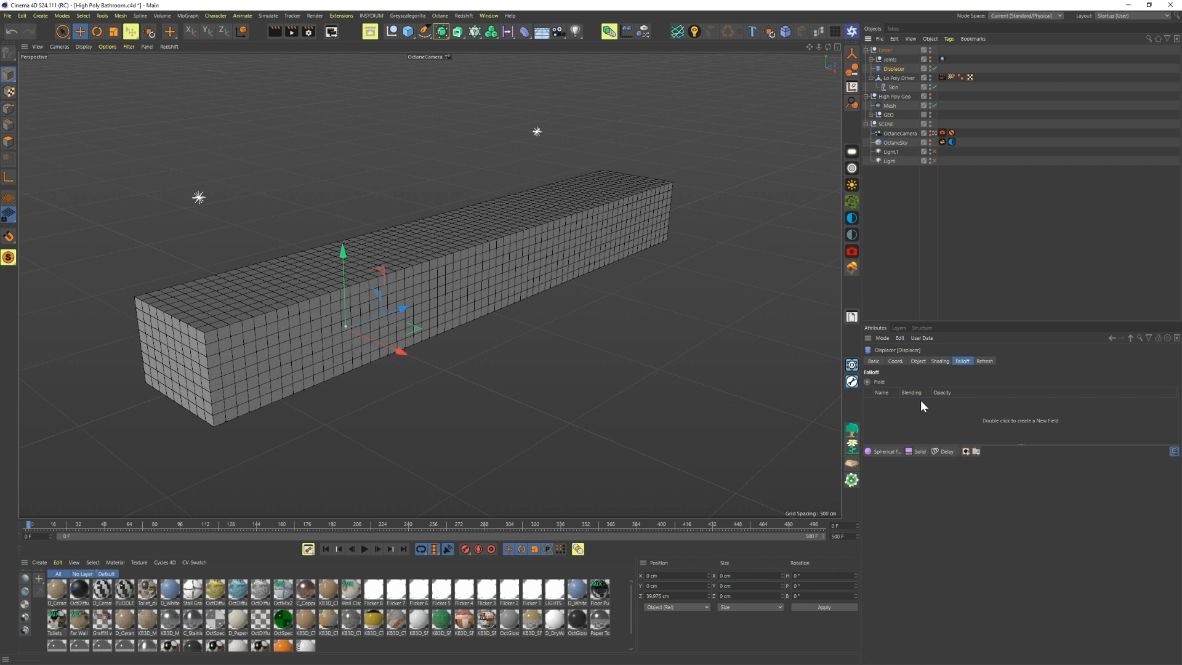
Step: Assign a Noise shader to the Displacer and raise the noise's Global Scale to about 1100 %
{"action": "left_click", "coordinate": [917, 361]}
{"action": "left_click", "coordinate": [940, 362]}
{"action": "left_click", "coordinate": [897, 391]}
{"action": "left_click", "coordinate": [917, 511]}
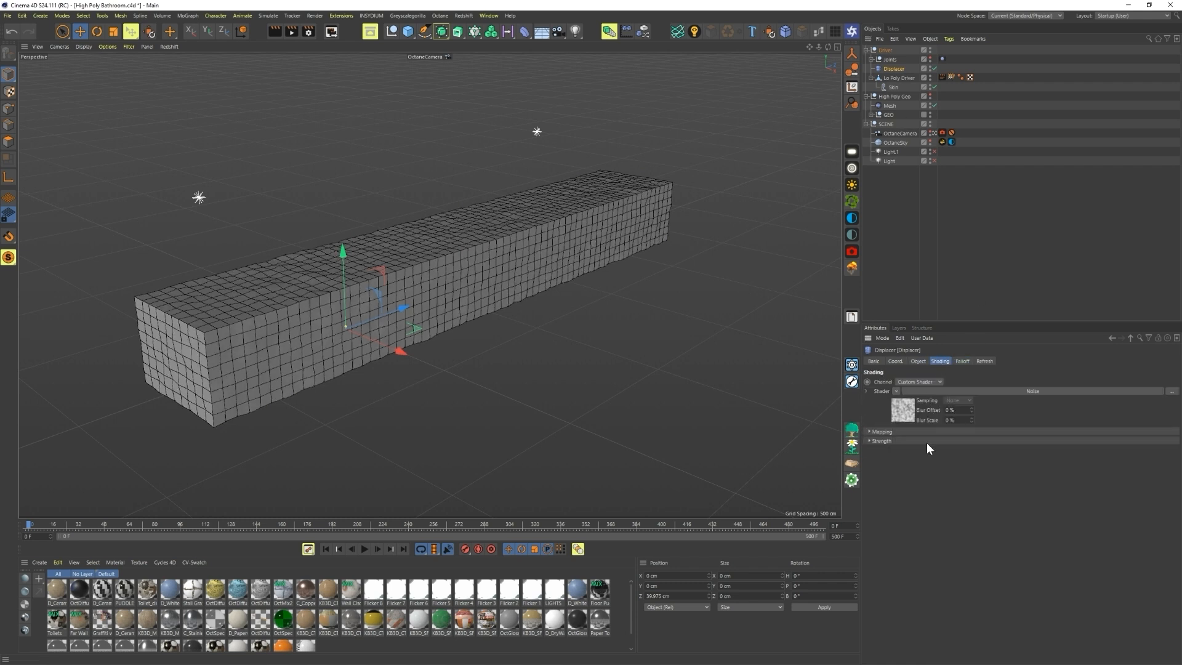
{"action": "left_click", "coordinate": [901, 411]}
{"action": "left_click_drag", "start_coordinate": [950, 496], "coordinate": [942, 489]}
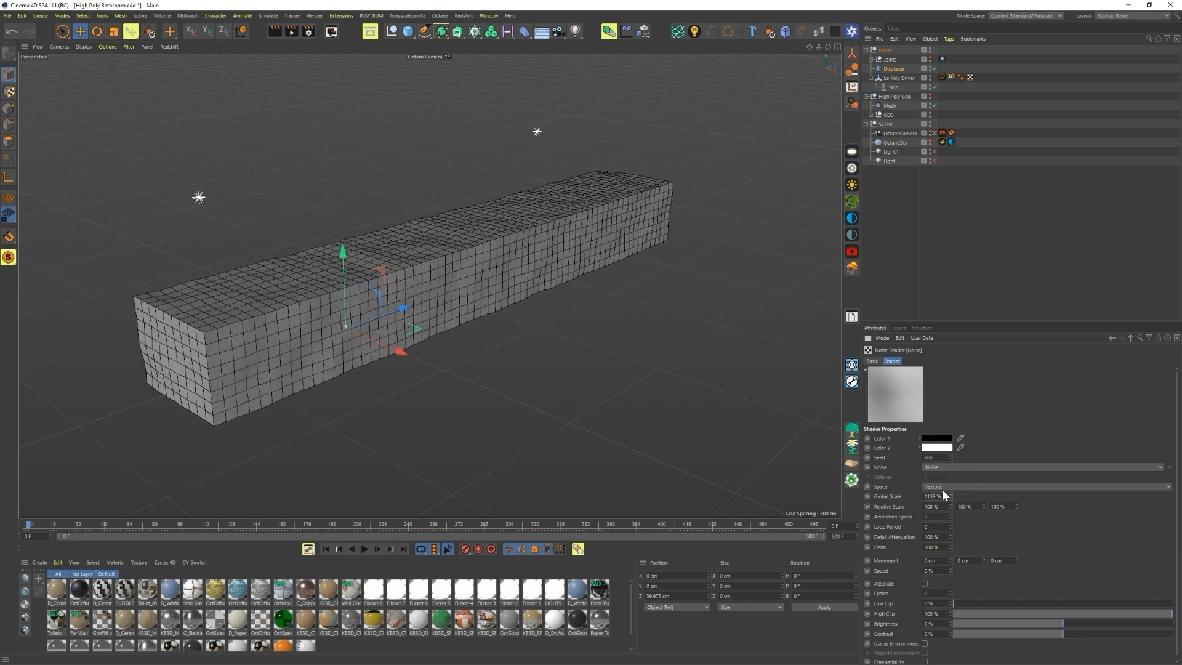
Step: Greatly increase the Displacer's Height for strong bumps across the whole Lo Poly Driver mesh
{"action": "left_click", "coordinate": [898, 68]}
{"action": "left_click", "coordinate": [918, 361]}
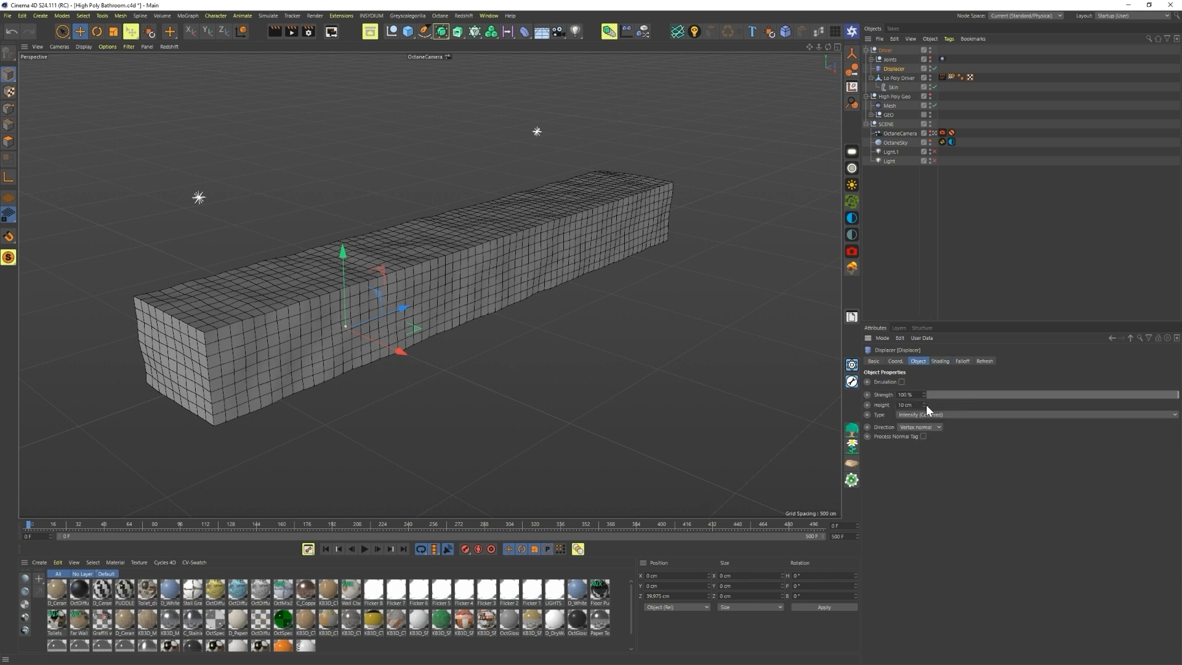
{"action": "left_click_drag", "start_coordinate": [923, 404], "coordinate": [936, 405]}
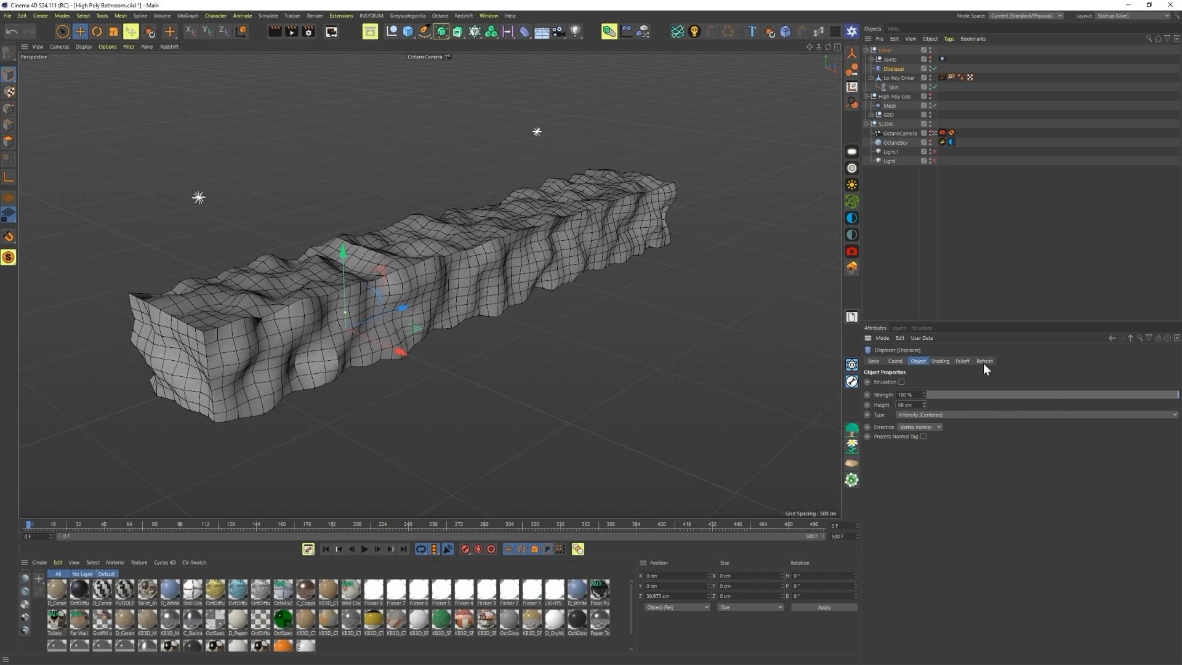
Step: Add a Spherical Field to the Displacer's falloff, raise it to about Y 143 cm and enlarge it to about 388 cm
{"action": "left_click", "coordinate": [962, 361]}
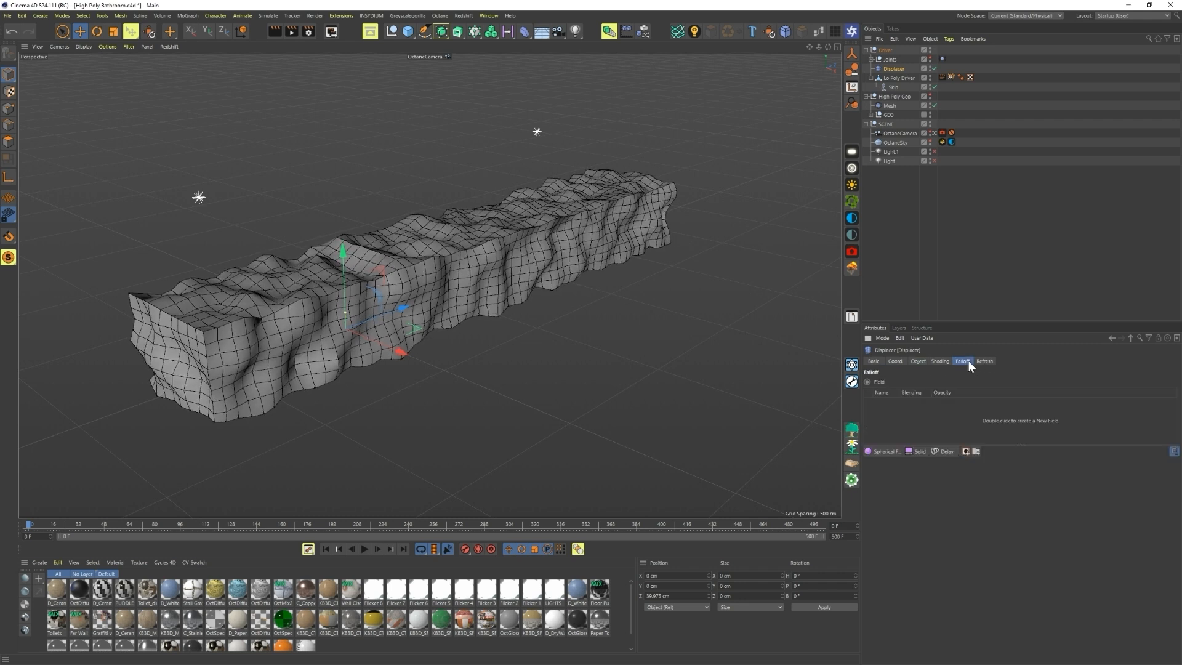
{"action": "left_click", "coordinate": [884, 452]}
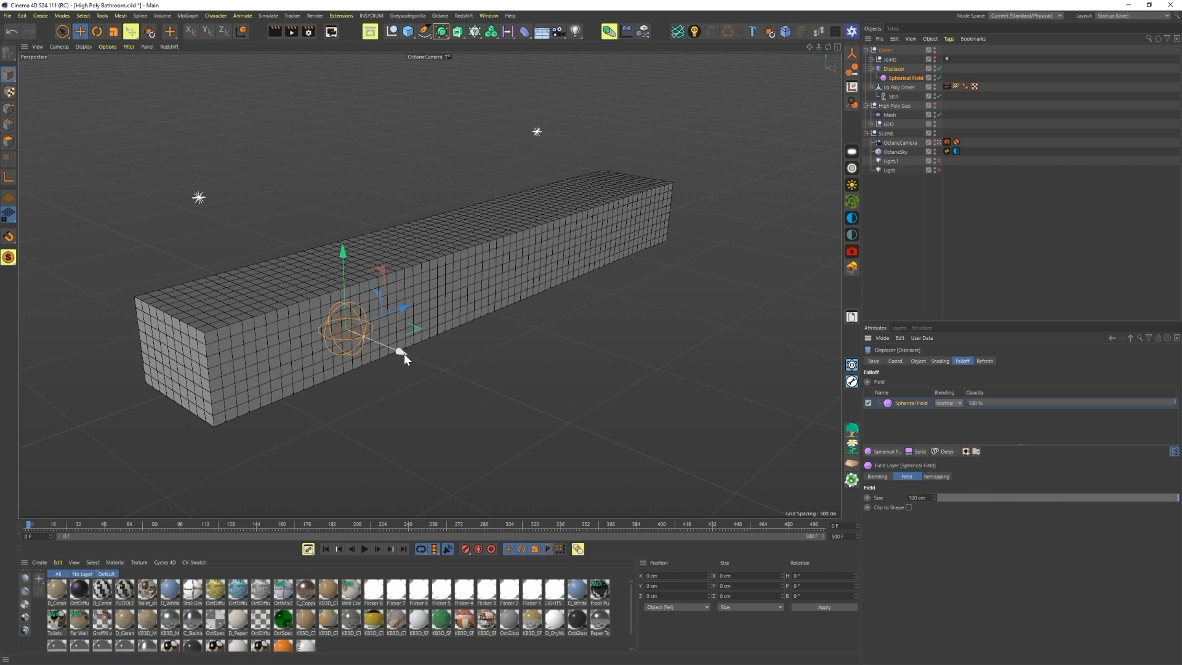
{"action": "left_click_drag", "start_coordinate": [346, 253], "coordinate": [349, 213]}
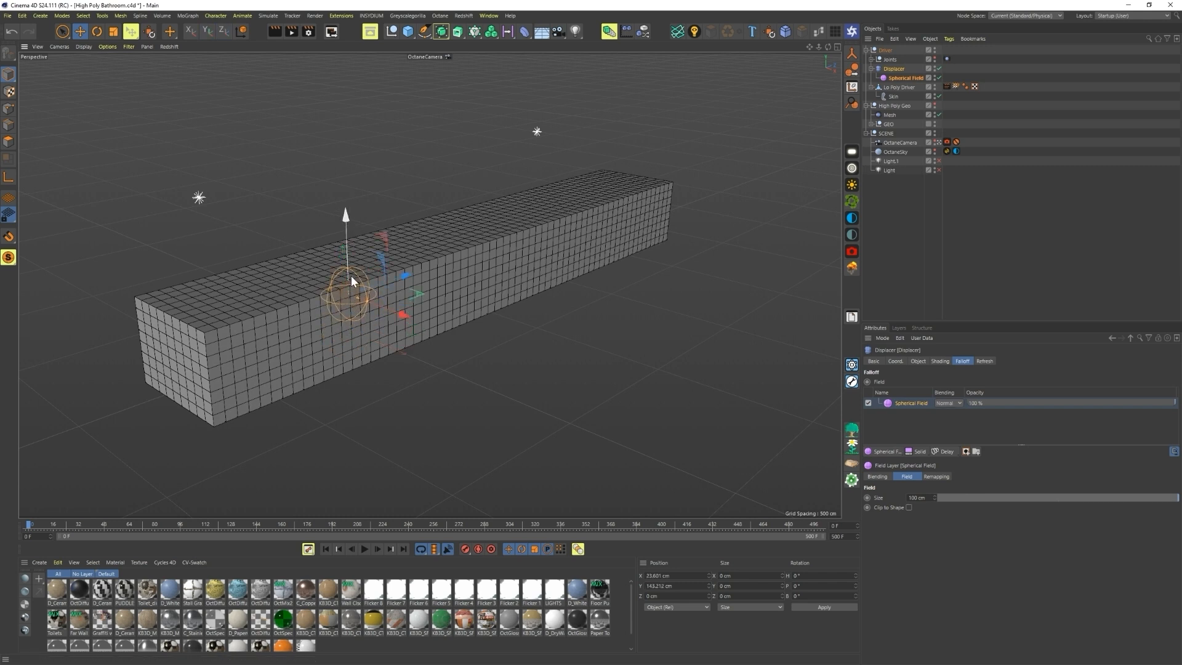
{"action": "left_click_drag", "start_coordinate": [371, 303], "coordinate": [425, 319]}
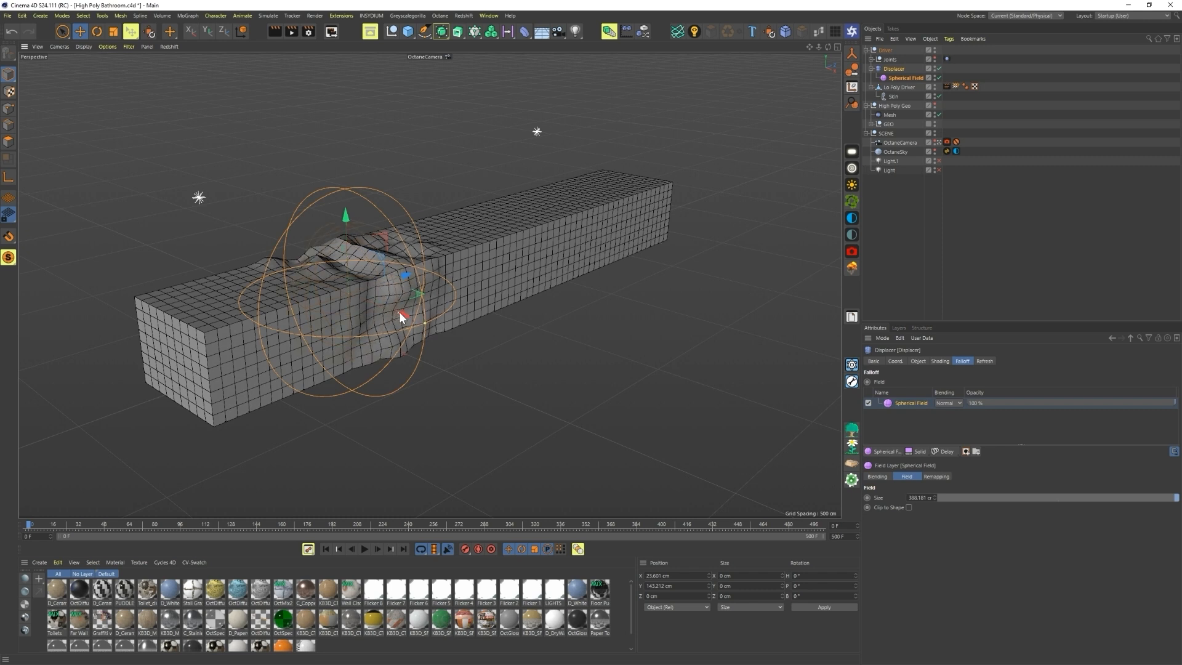
{"action": "left_click_drag", "start_coordinate": [317, 305], "coordinate": [403, 319], "text": "alt"}
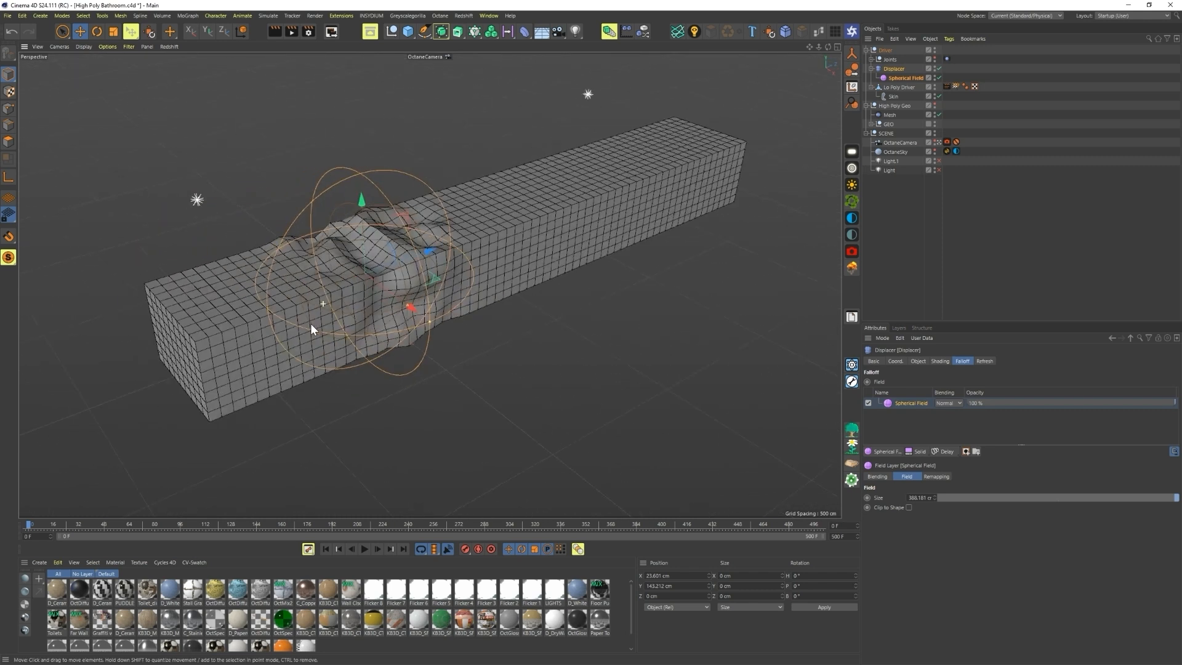
{"action": "middle_click_drag", "start_coordinate": [525, 215], "coordinate": [494, 231], "text": "alt"}
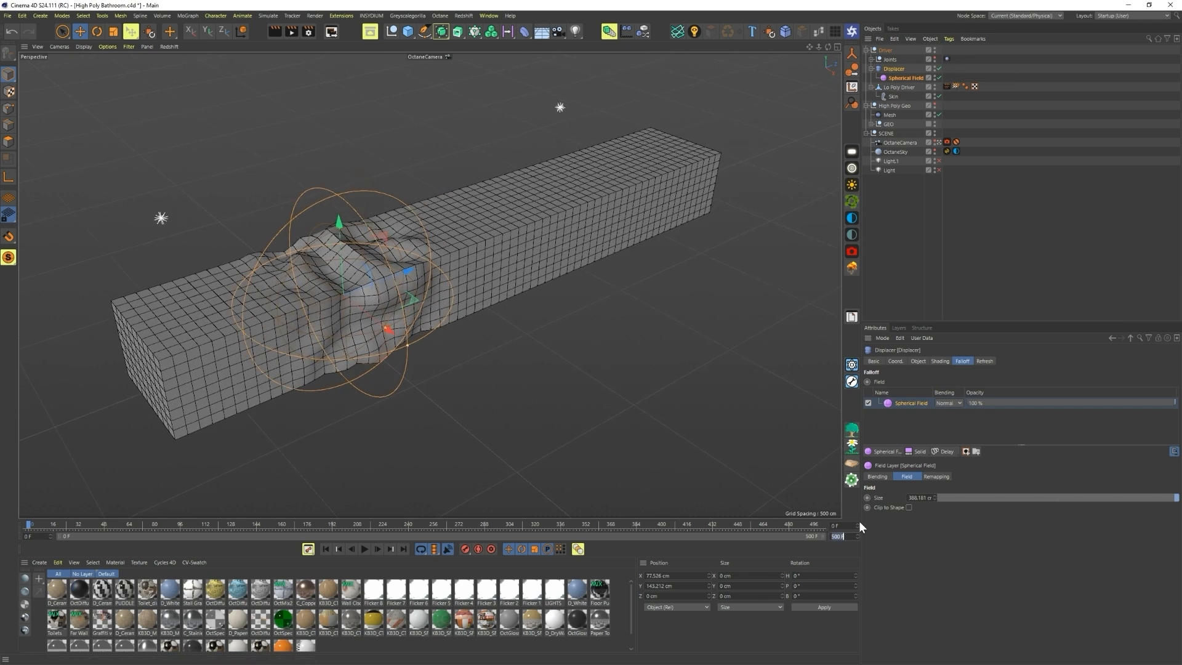
Step: Extend the timeline's end to 600 frames and shift the keyframes of the Joints' Vibrate tag later in time
{"action": "type", "text": "00"}
{"action": "key", "text": "Return"}
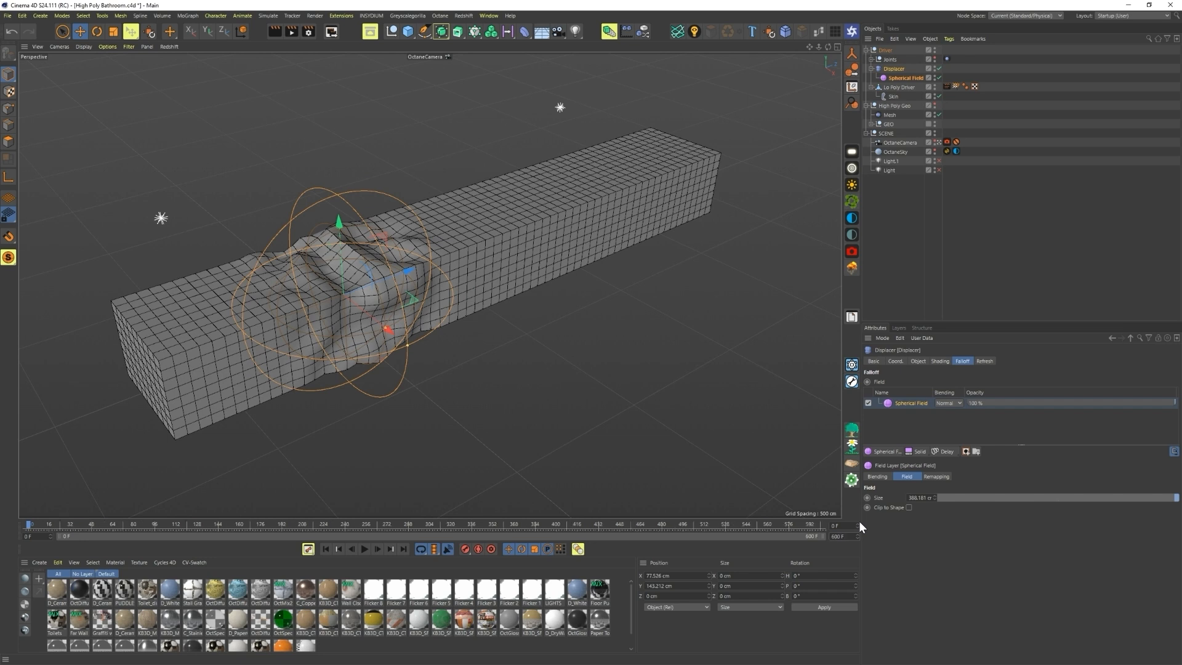
{"action": "left_click", "coordinate": [947, 59]}
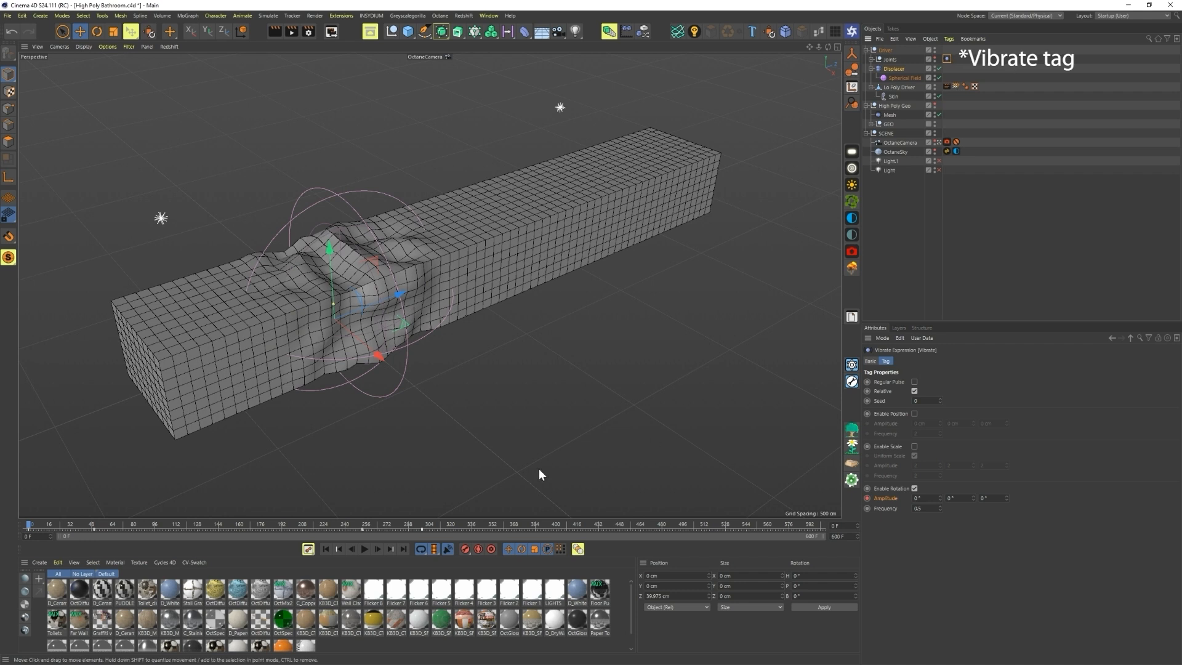
{"action": "left_click_drag", "start_coordinate": [433, 530], "coordinate": [86, 524]}
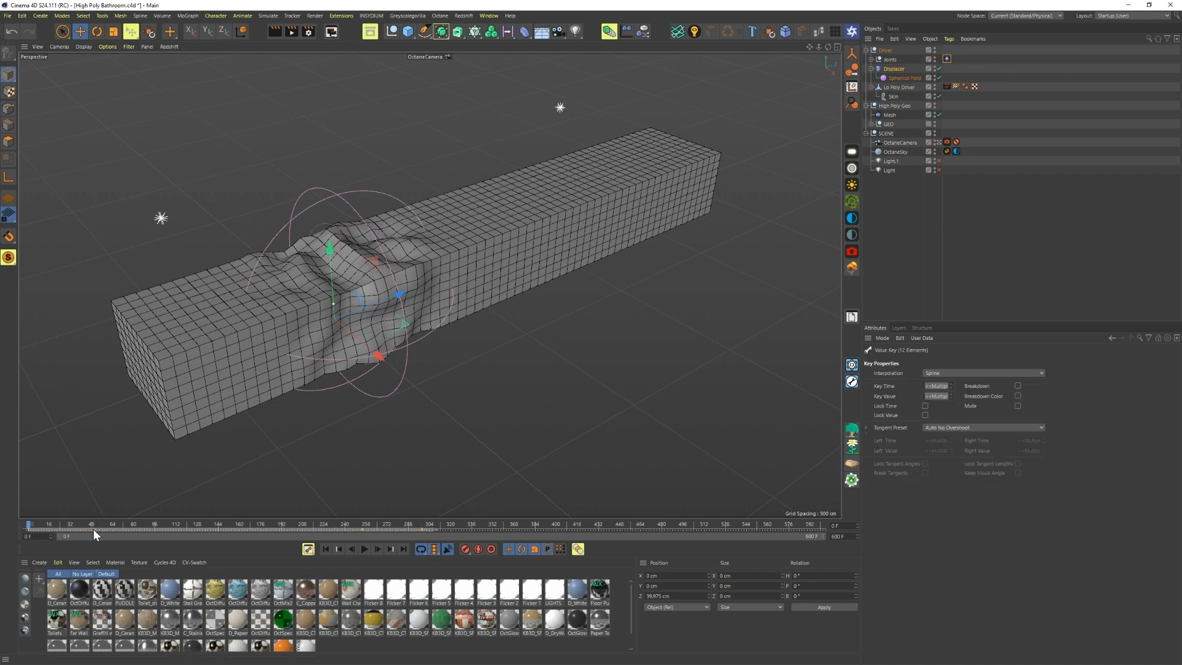
{"action": "left_click_drag", "start_coordinate": [93, 530], "coordinate": [230, 529]}
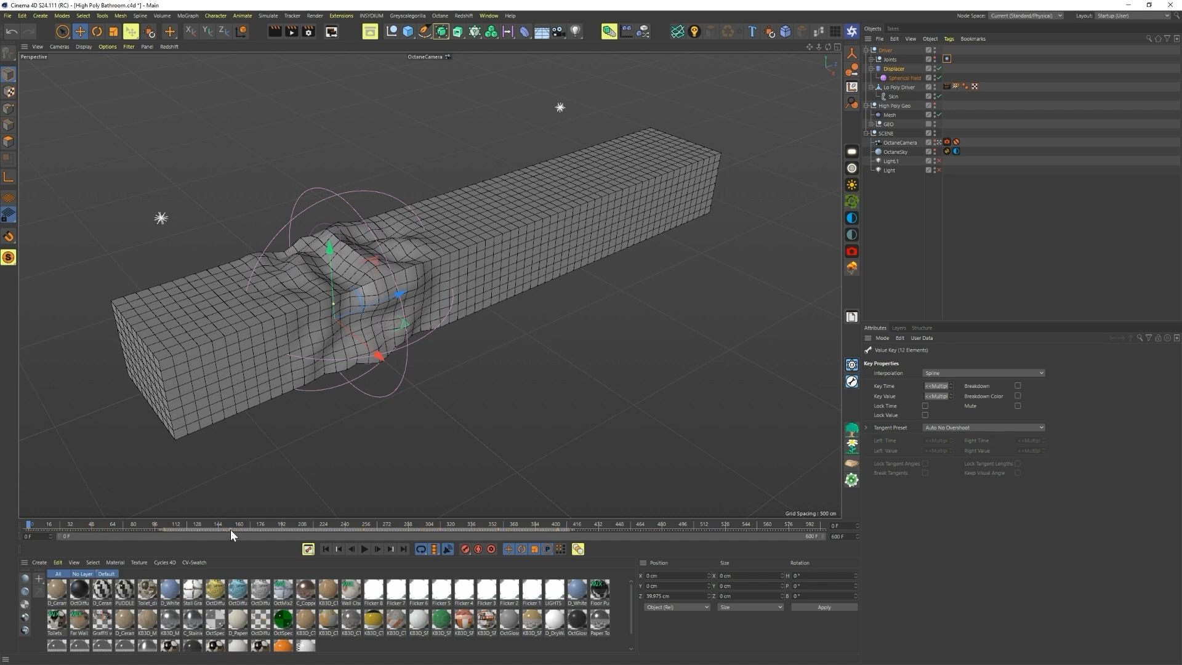
Step: Move the Spherical Field past the cage's far end to about Z 2398 cm and keyframe its position at frame 0
{"action": "left_click", "coordinate": [1021, 254]}
{"action": "left_click", "coordinate": [900, 76]}
{"action": "left_click_drag", "start_coordinate": [440, 266], "coordinate": [788, 175]}
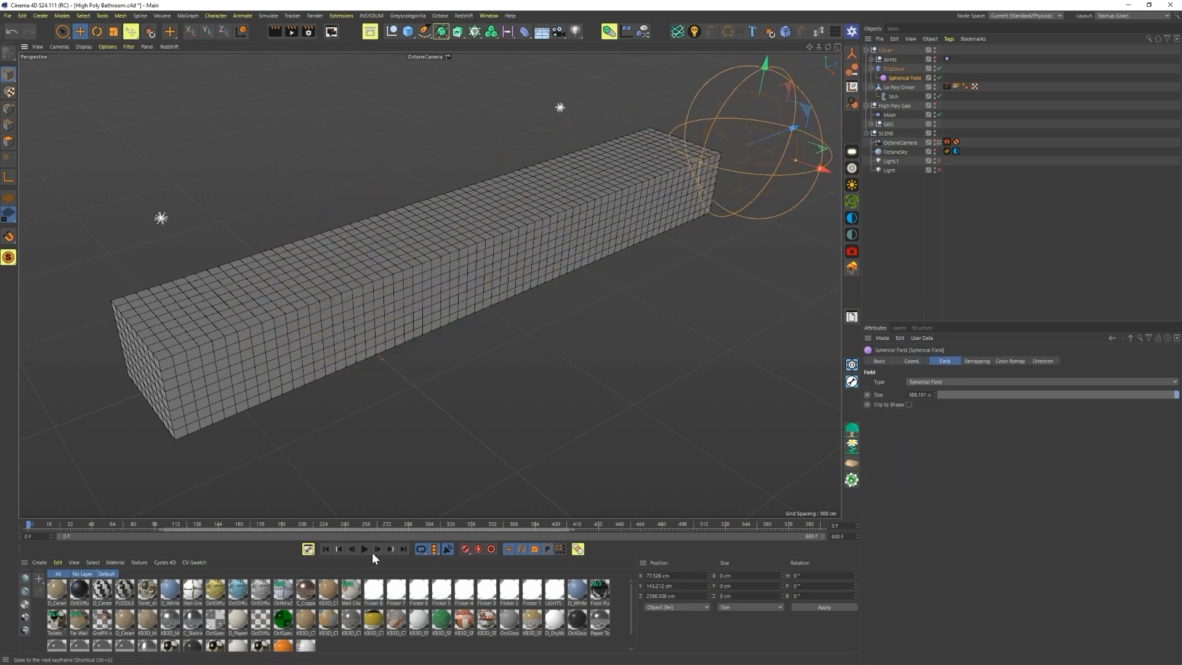
{"action": "left_click", "coordinate": [466, 546]}
Step: Keyframe the Spherical Field past the near end at about Z -1165 cm around frame 98, and preview its travel through the cage
{"action": "mouse_move", "coordinate": [152, 525]}
{"action": "left_mouse_down"}
{"action": "mouse_move", "coordinate": [173, 526]}
{"action": "mouse_move", "coordinate": [160, 528]}
{"action": "left_mouse_up"}
{"action": "left_click_drag", "start_coordinate": [792, 128], "coordinate": [71, 391]}
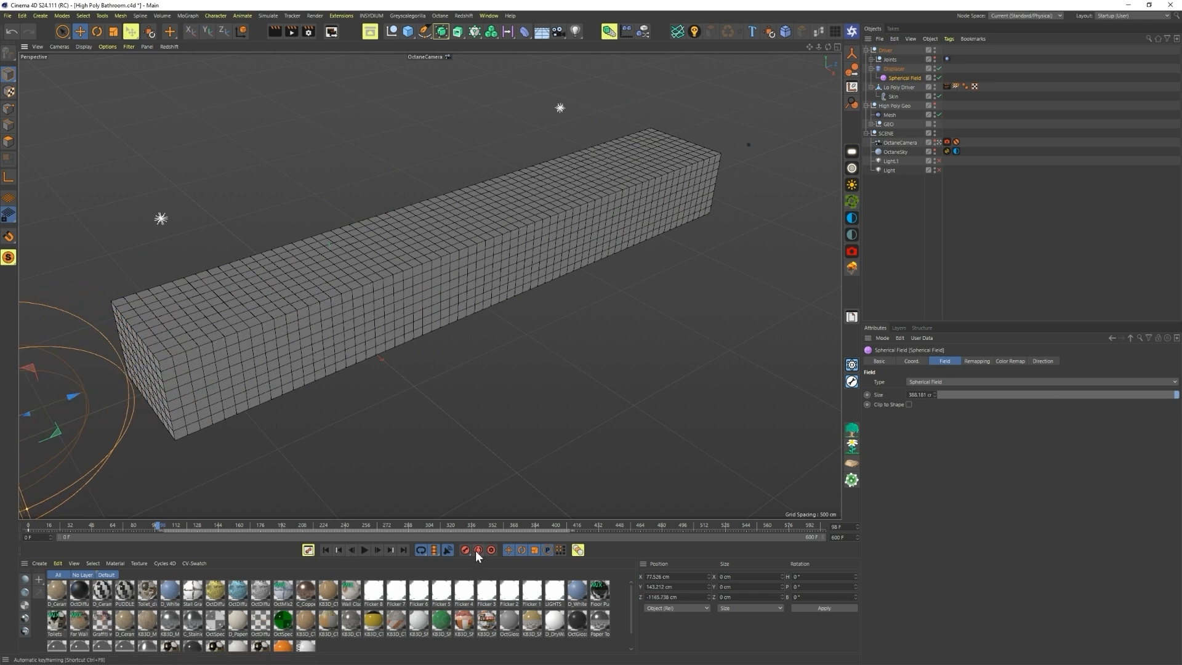
{"action": "left_click", "coordinate": [326, 549]}
{"action": "left_click", "coordinate": [364, 549]}
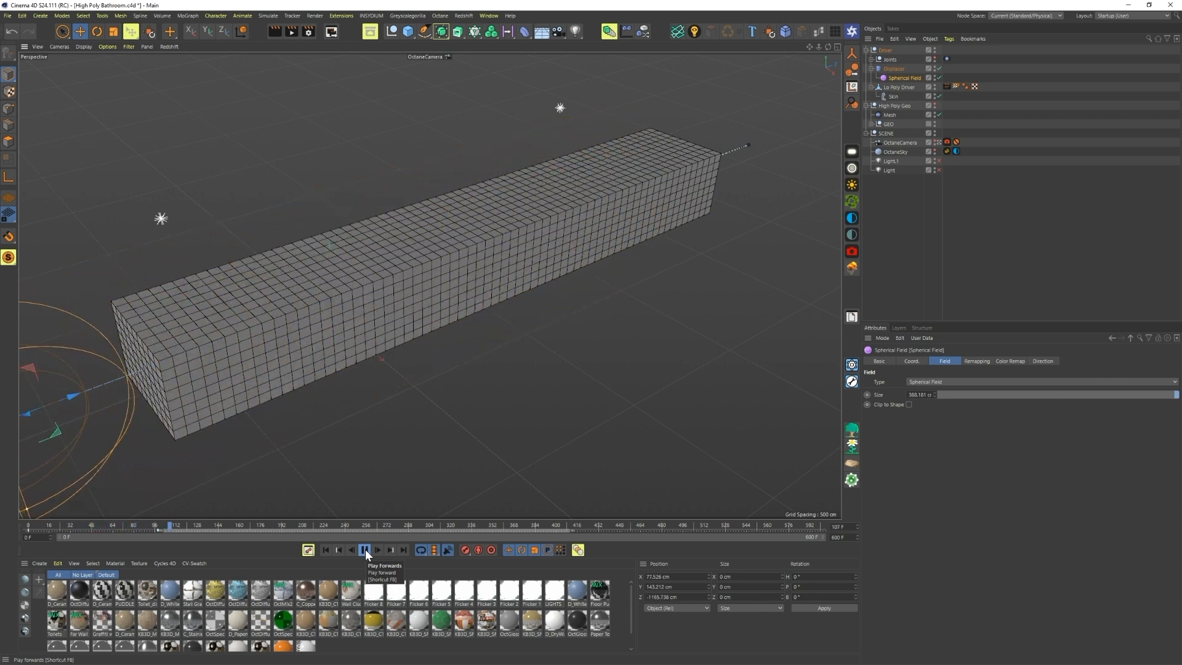
{"action": "left_click", "coordinate": [365, 549]}
{"action": "left_click_drag", "start_coordinate": [187, 533], "coordinate": [28, 531]}
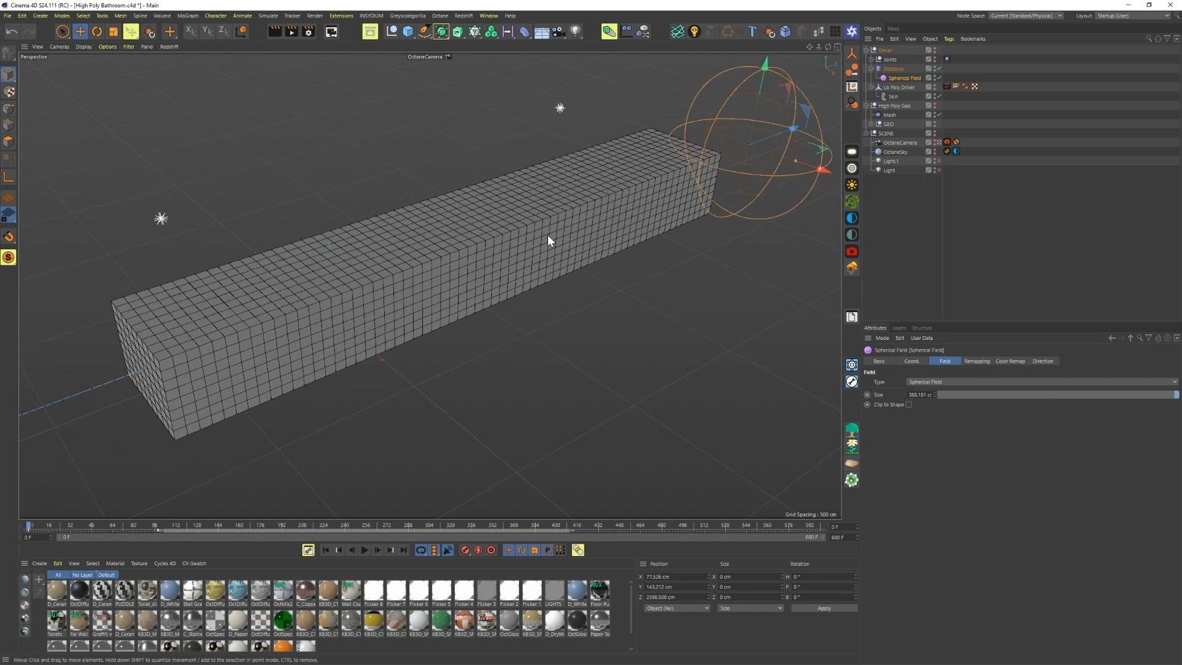
Step: Add a Delay effector, place it in the Driver group between the Displacer and Lo Poly Driver, and enable its deformation
{"action": "key", "text": "shift+c"}
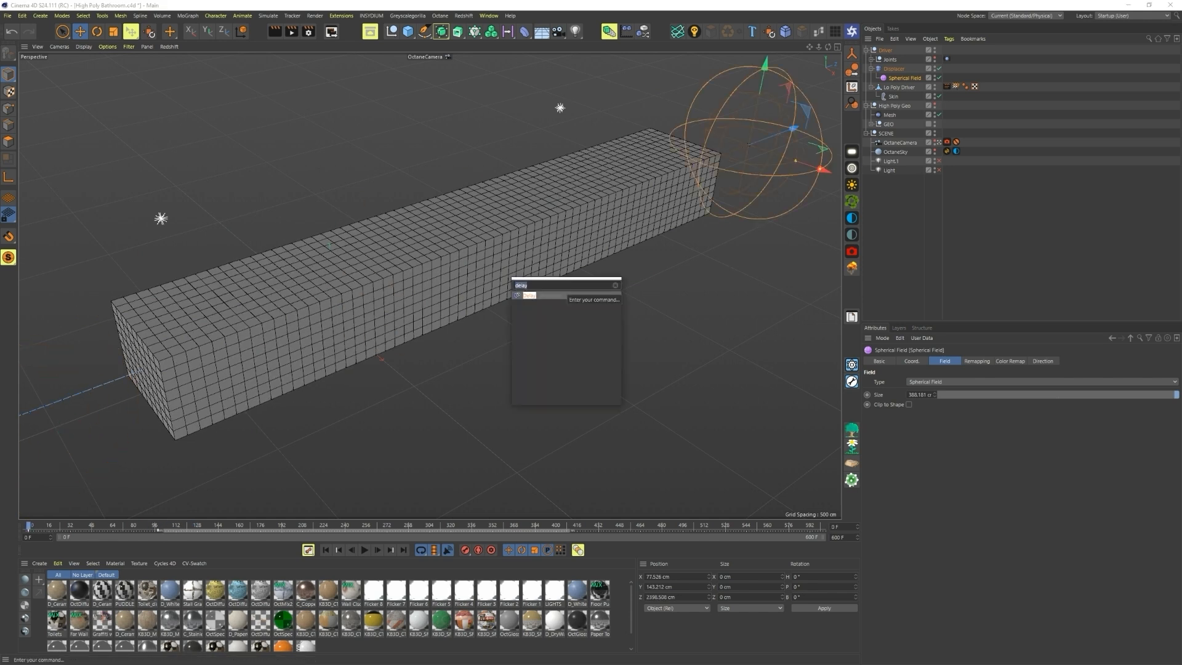
{"action": "type", "text": "dela"}
{"action": "left_click", "coordinate": [515, 295]}
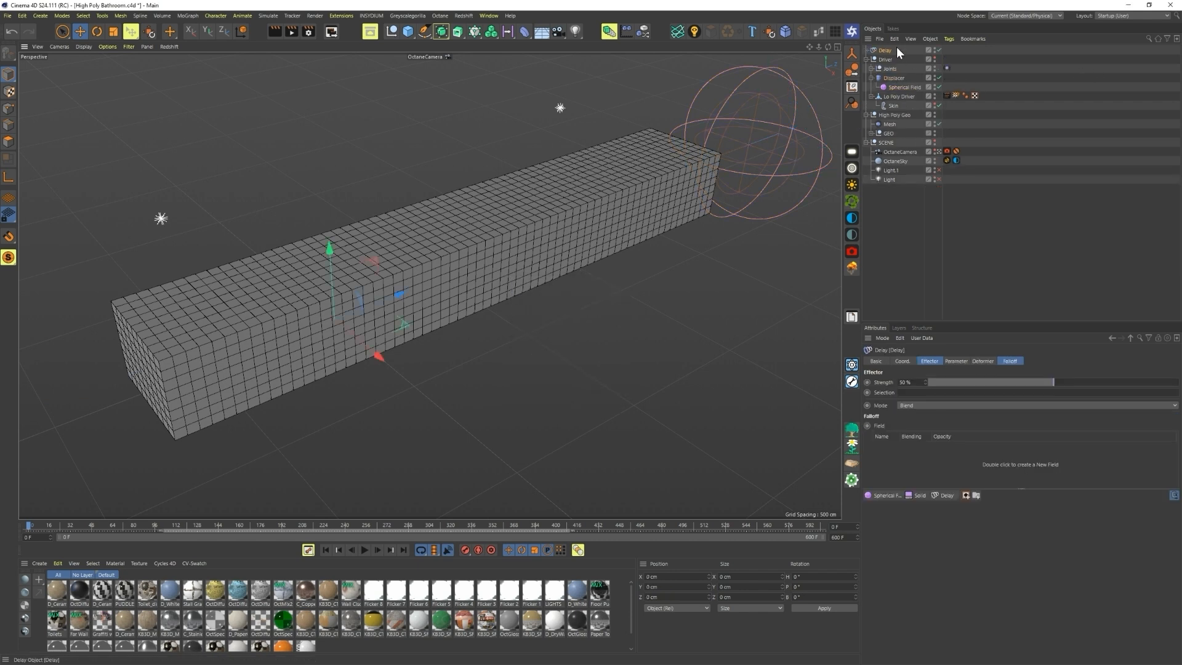
{"action": "left_click_drag", "start_coordinate": [884, 54], "coordinate": [886, 98]}
{"action": "left_click", "coordinate": [969, 361]}
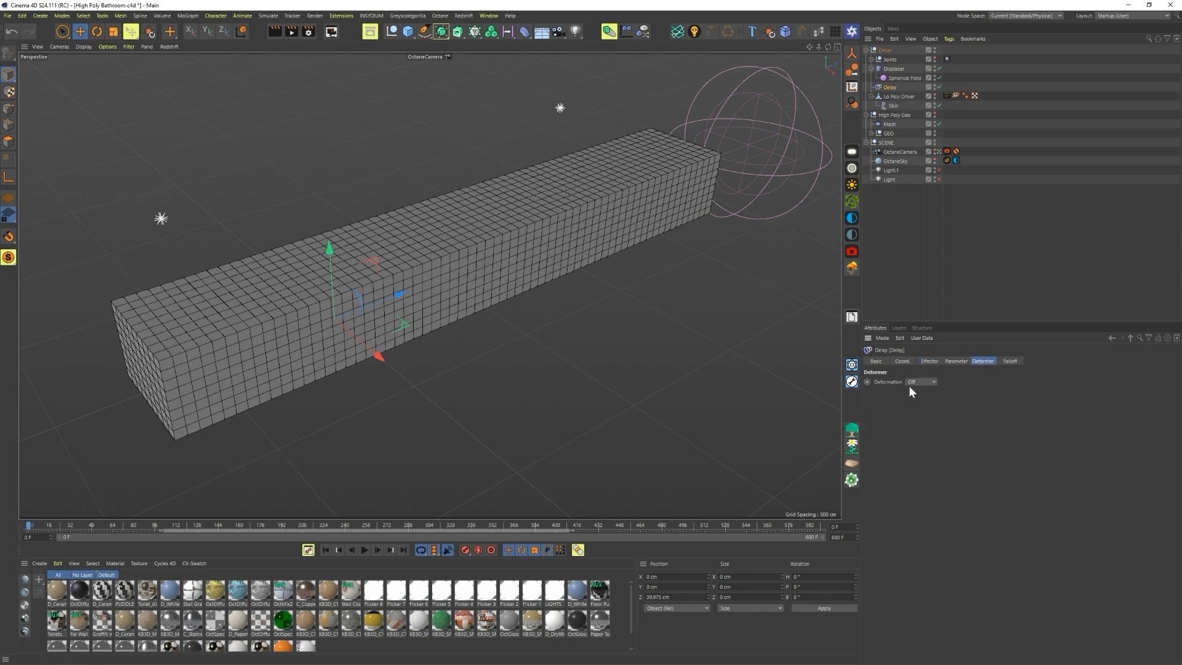
{"action": "left_click", "coordinate": [922, 382]}
Step: Set the Delay's mode to Spring and its strength to 87 %, checking the springy motion in playback
{"action": "left_click", "coordinate": [928, 362]}
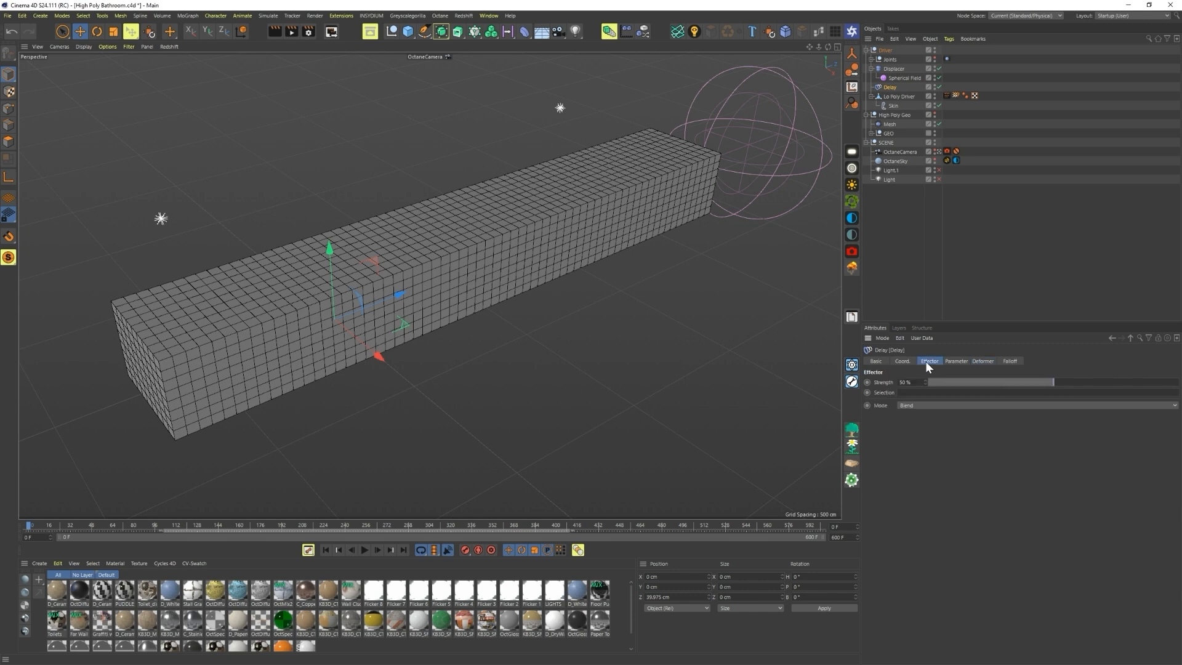
{"action": "left_click", "coordinate": [925, 403]}
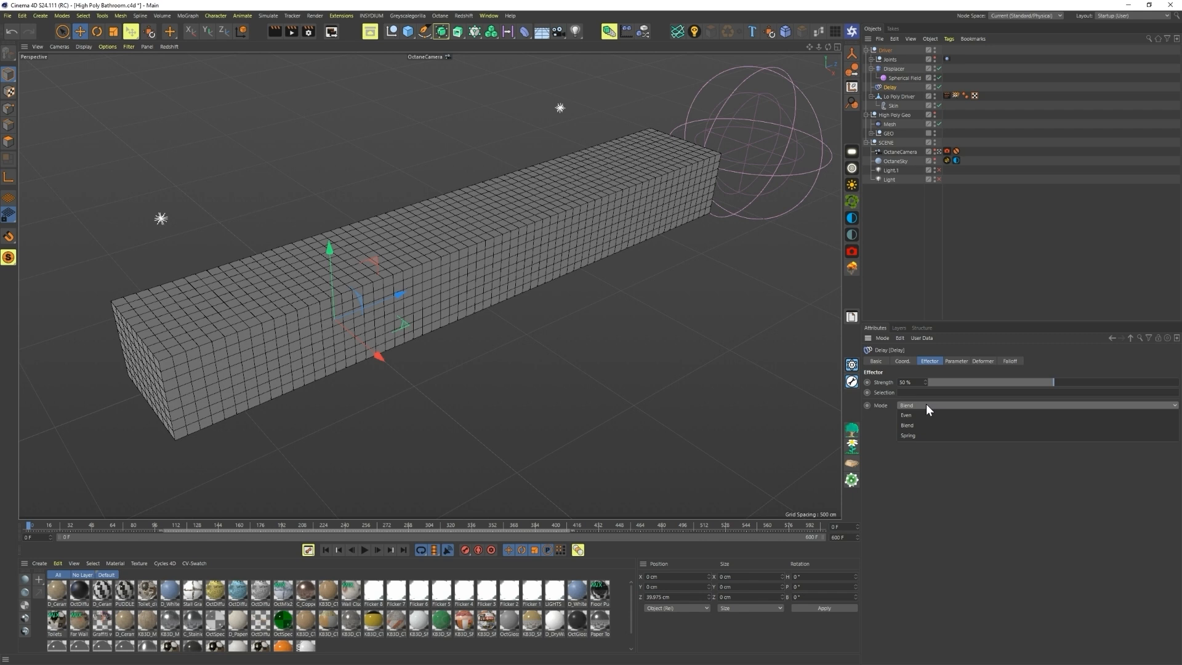
{"action": "left_click", "coordinate": [923, 428]}
{"action": "left_click_drag", "start_coordinate": [1053, 382], "coordinate": [1093, 385]}
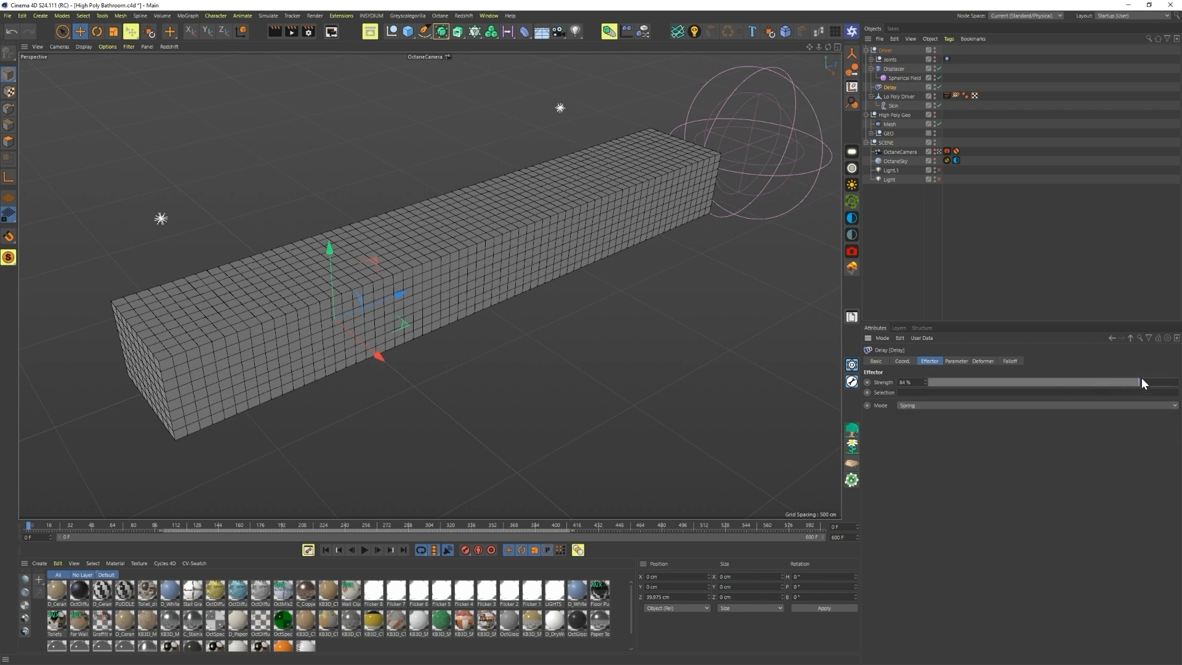
{"action": "left_click", "coordinate": [1029, 275]}
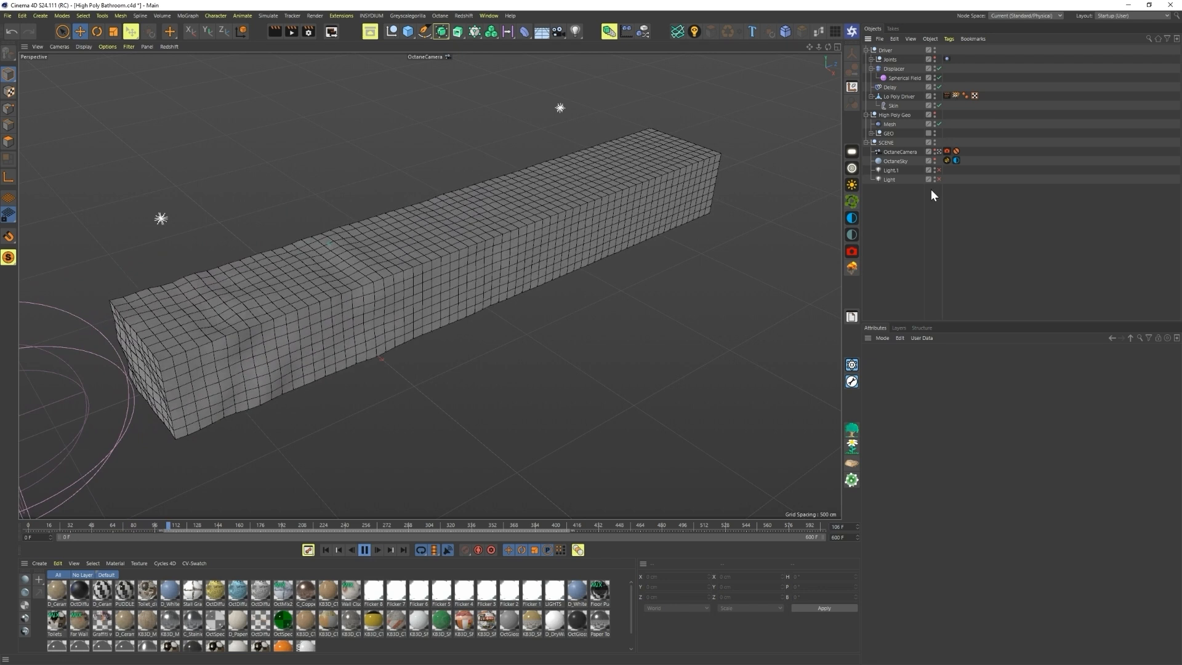
{"action": "left_click", "coordinate": [891, 89]}
{"action": "left_click_drag", "start_coordinate": [1154, 382], "coordinate": [1146, 382]}
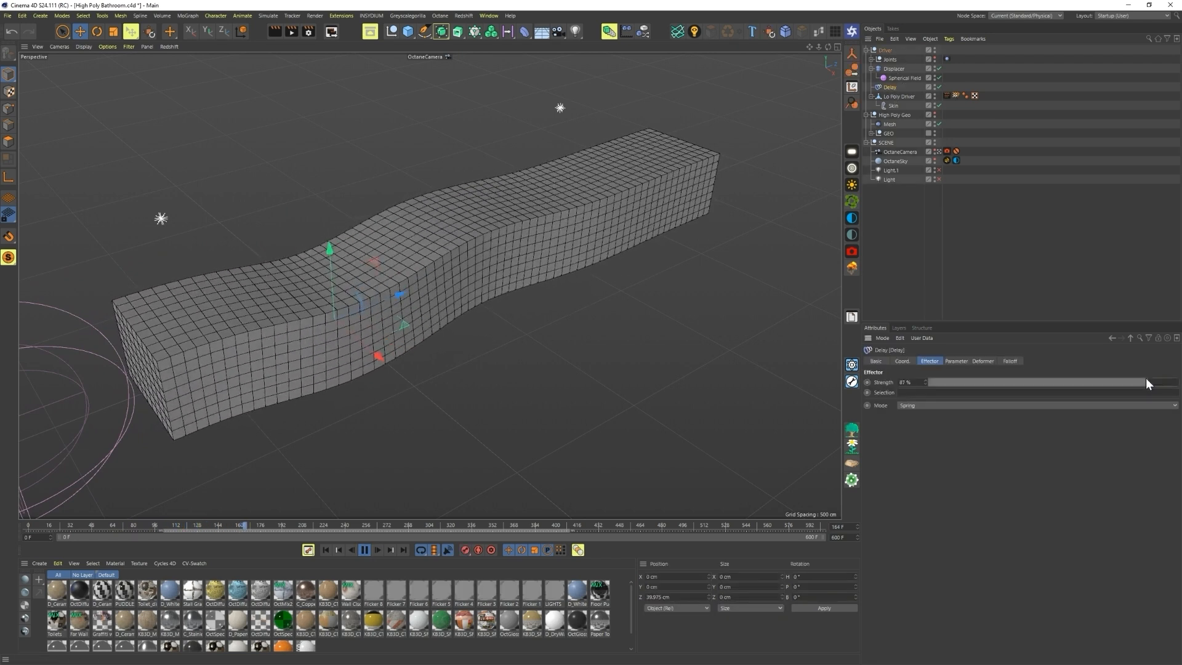
{"action": "left_click", "coordinate": [324, 549]}
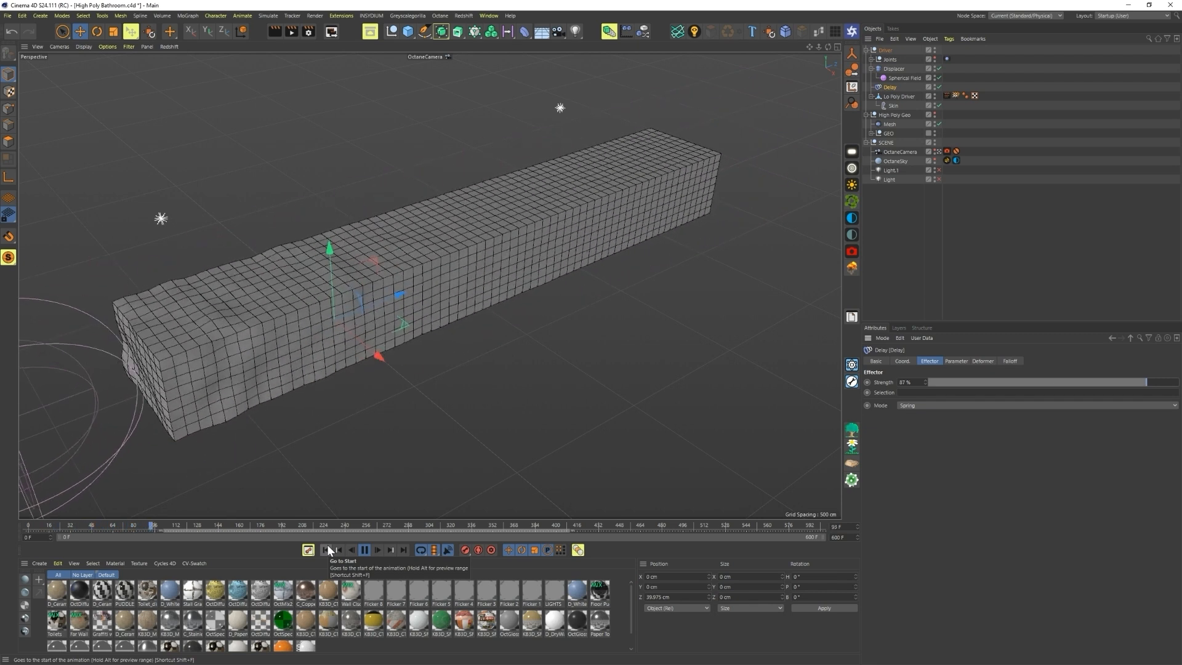
{"action": "left_click", "coordinate": [364, 550]}
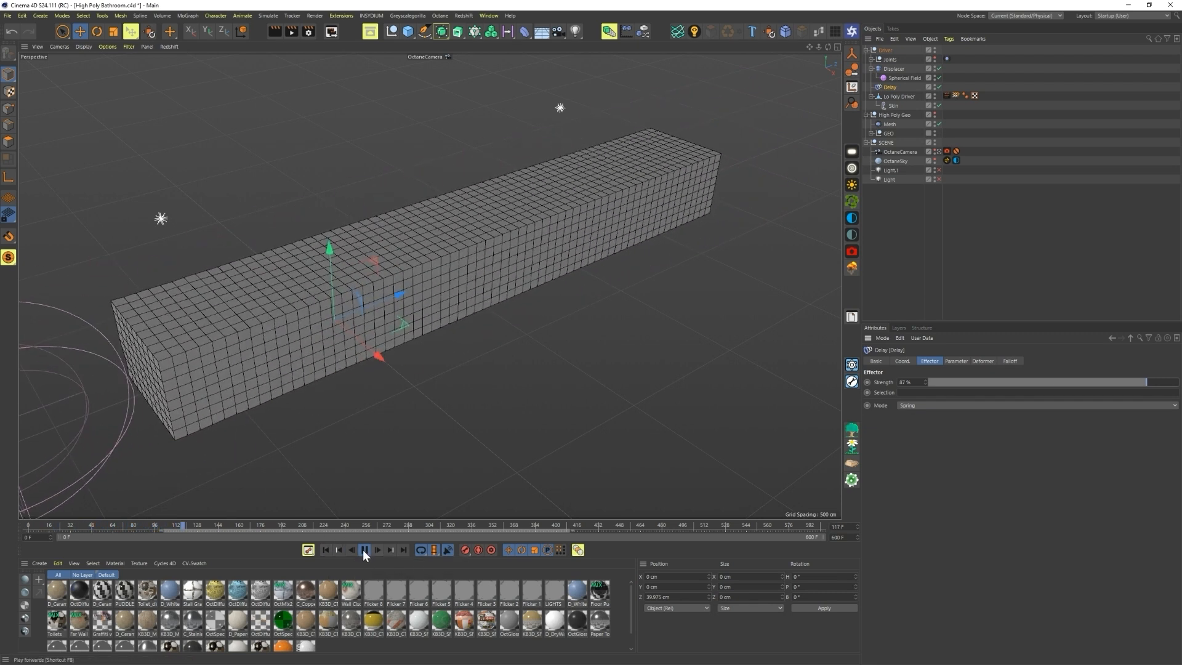
Step: Shift the keyframes of the Joints' Vibrate tag earlier on the timeline
{"action": "left_click", "coordinate": [947, 59]}
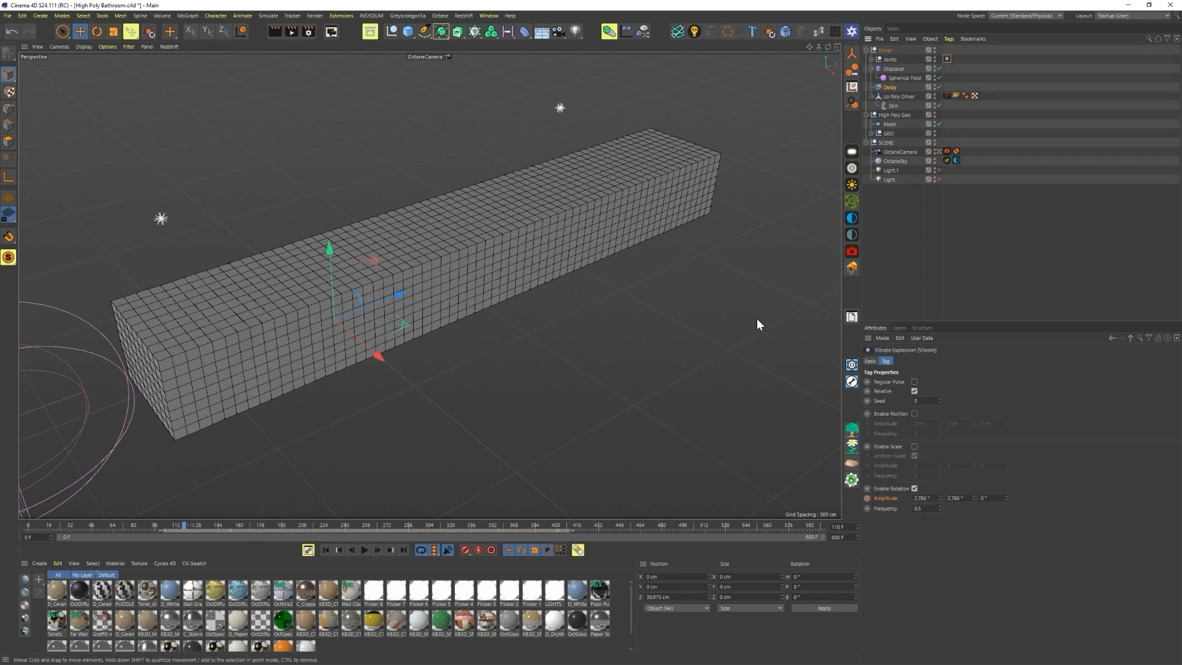
{"action": "left_click_drag", "start_coordinate": [231, 528], "coordinate": [205, 530]}
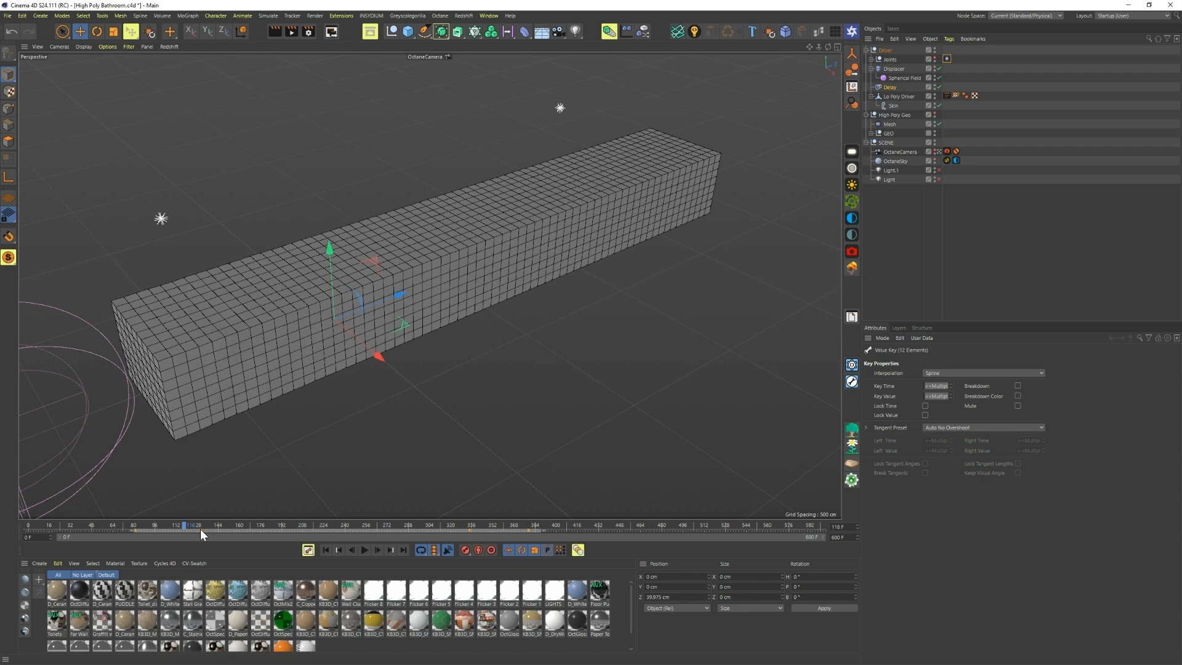
{"action": "left_click_drag", "start_coordinate": [200, 531], "coordinate": [193, 530]}
{"action": "left_click", "coordinate": [1080, 206]}
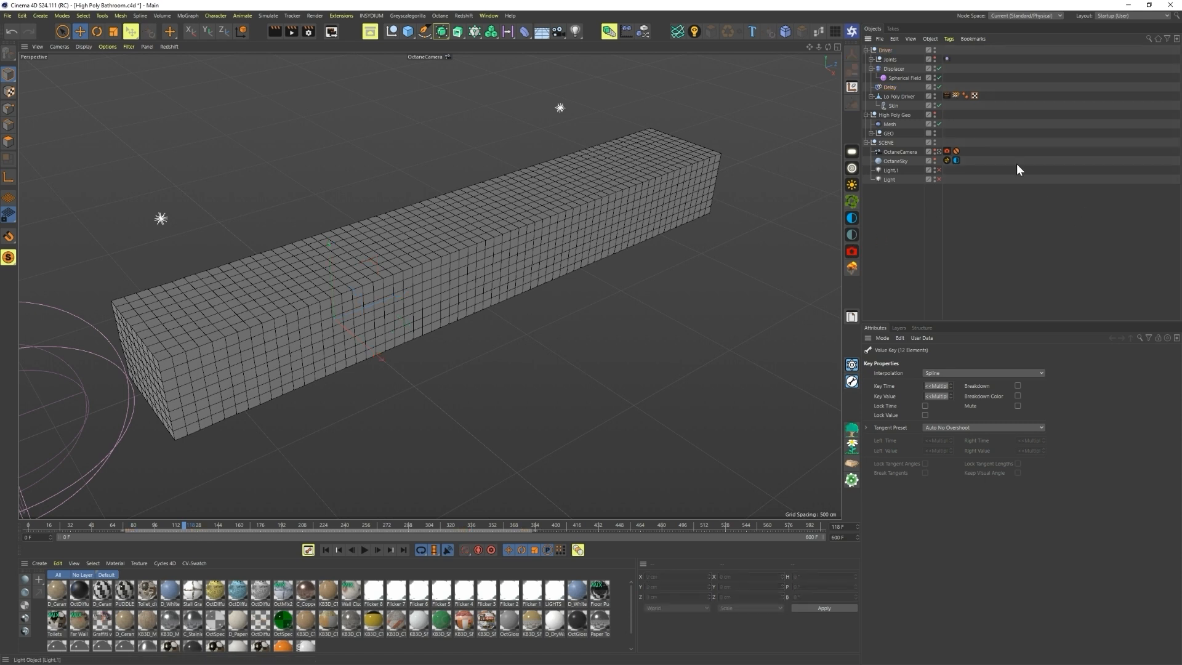
Step: Hide Lo Poly Driver and the Spherical Field, show the High Poly Geo group, and display it with Gouraud shading without lines
{"action": "left_click", "coordinate": [934, 94]}
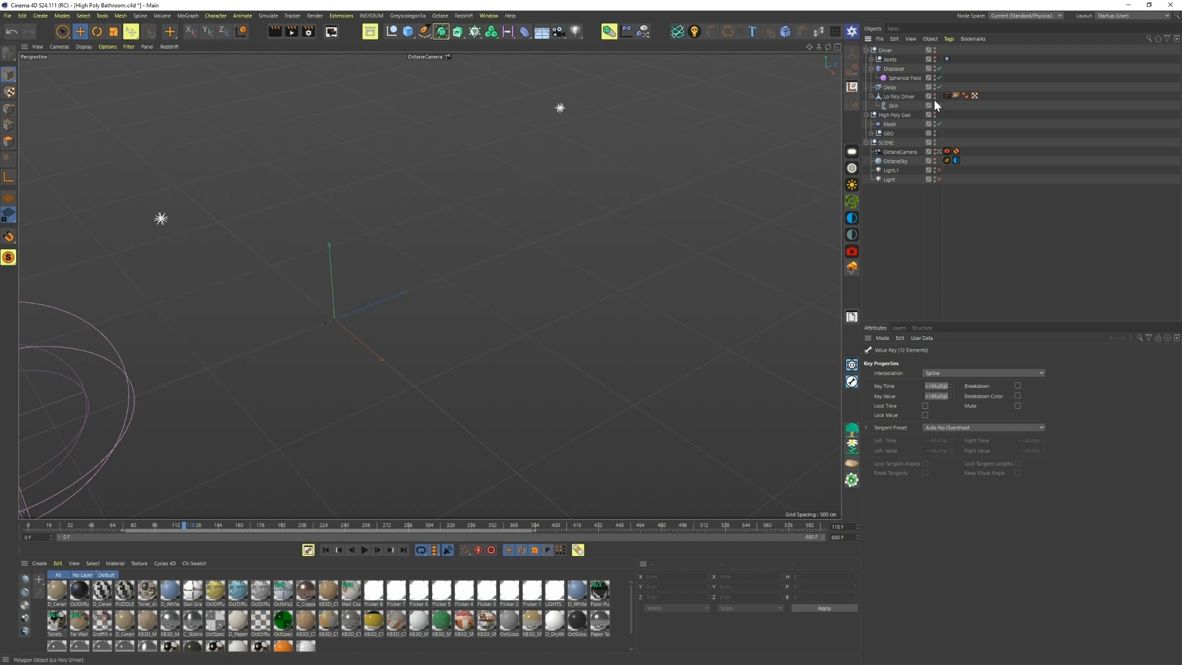
{"action": "left_click", "coordinate": [934, 114]}
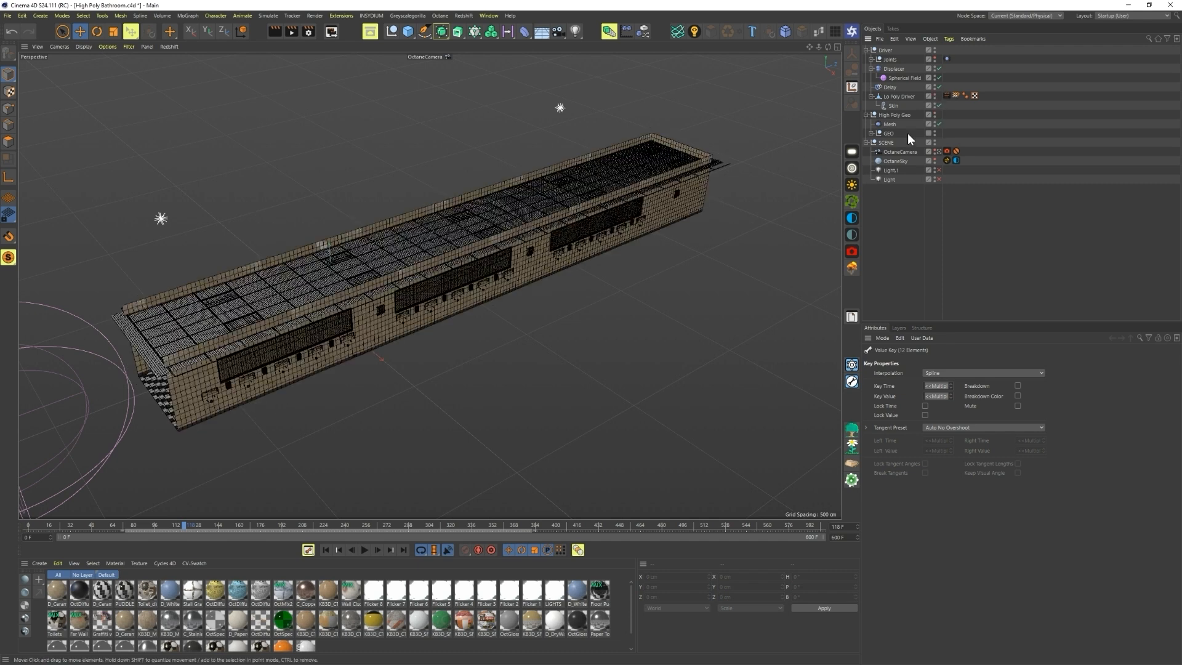
{"action": "key", "text": "n"}
{"action": "key", "text": "a"}
{"action": "left_click_drag", "start_coordinate": [246, 334], "coordinate": [447, 314], "text": "alt"}
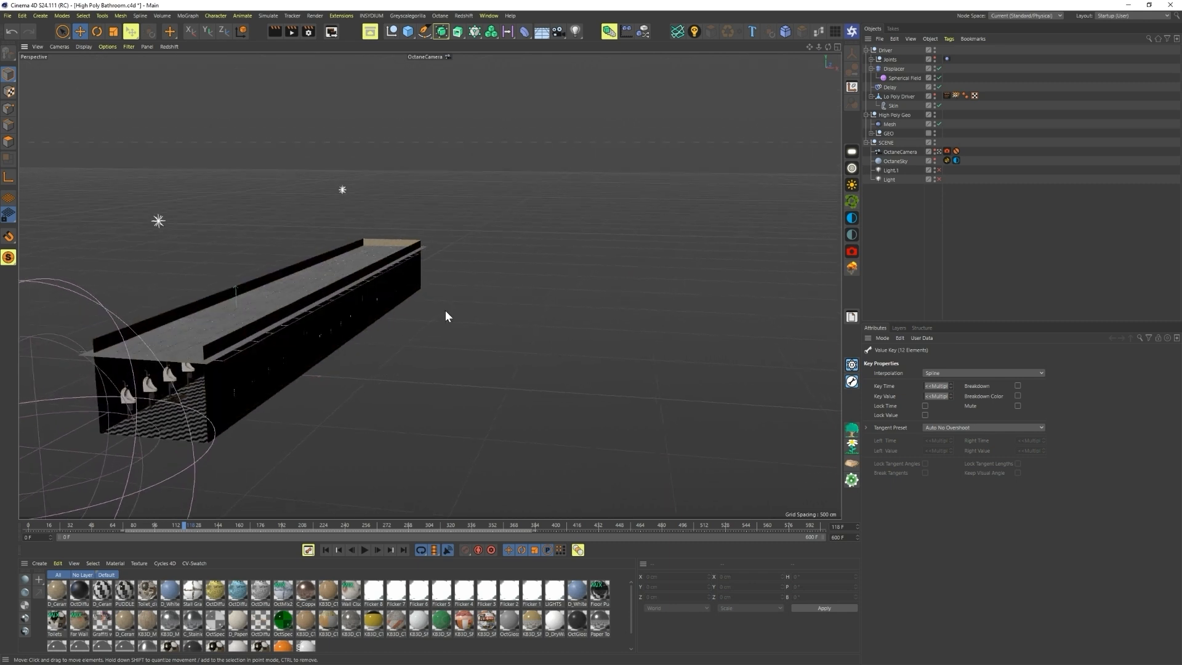
{"action": "left_click", "coordinate": [935, 76]}
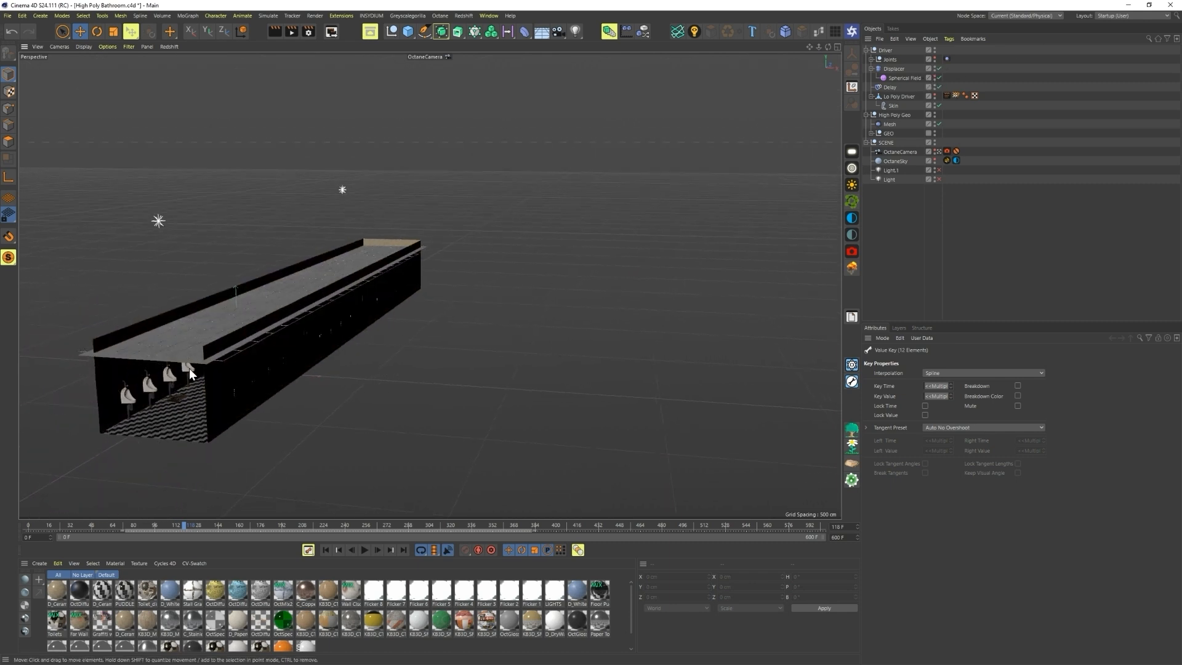
Step: Switch on both scene lights and play the animation from the start inside the bathroom
{"action": "middle_click_drag", "start_coordinate": [190, 368], "coordinate": [300, 341], "text": "alt"}
{"action": "right_click_drag", "start_coordinate": [300, 340], "coordinate": [636, 226], "text": "alt"}
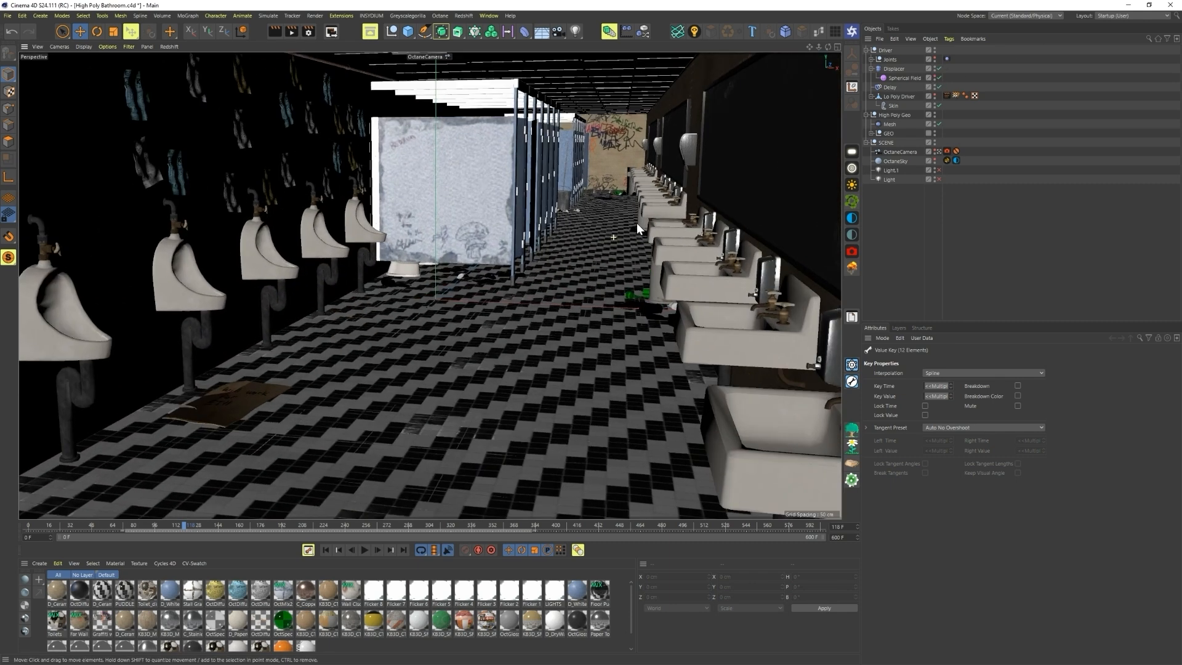
{"action": "left_click", "coordinate": [326, 550]}
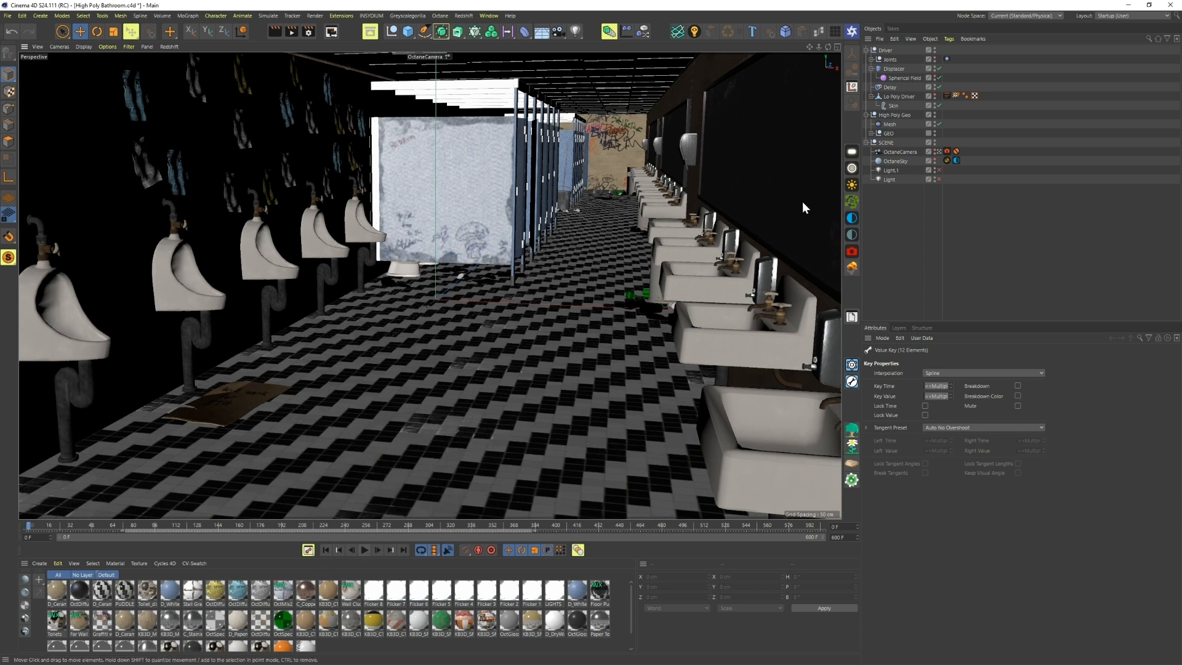
{"action": "left_click", "coordinate": [937, 170]}
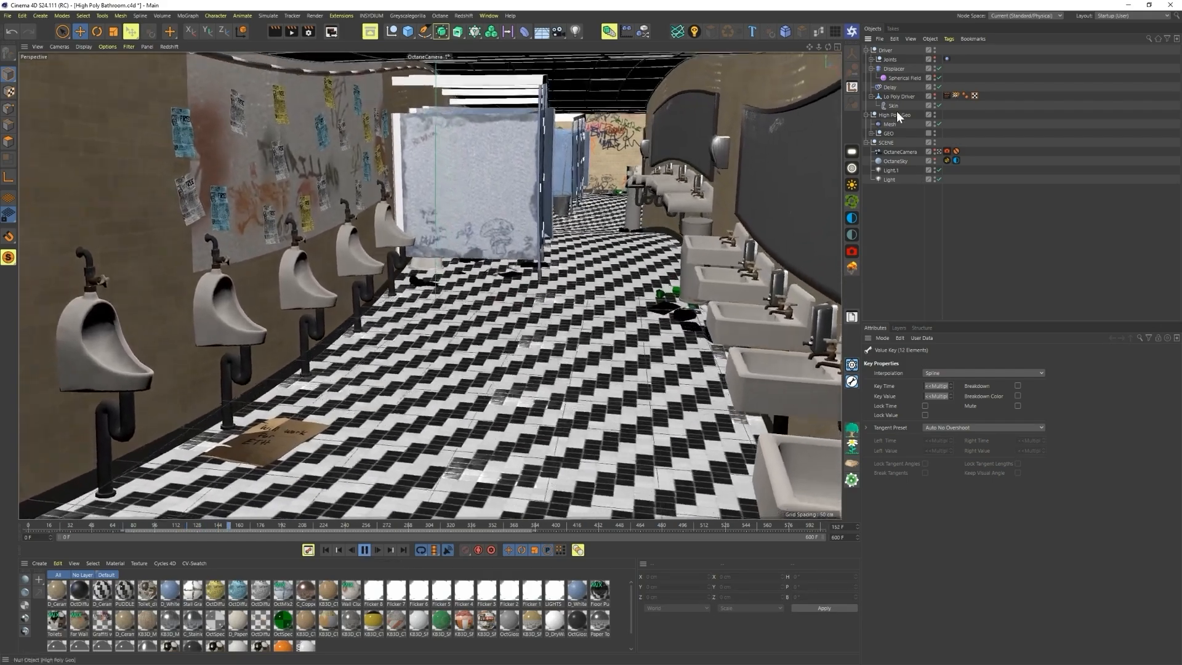
Step: Set the Displacer's Height to 30 cm and return the animation to the start
{"action": "left_click", "coordinate": [895, 68]}
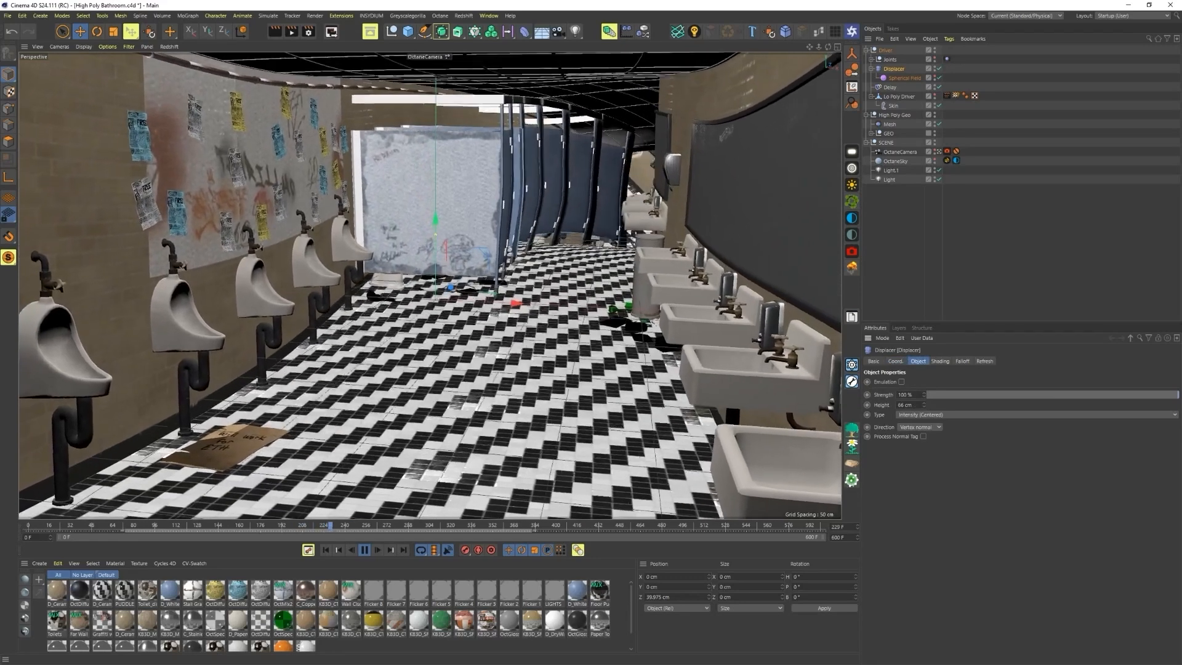
{"action": "left_click_drag", "start_coordinate": [915, 405], "coordinate": [887, 408]}
{"action": "type", "text": "30"}
{"action": "key", "text": "Return"}
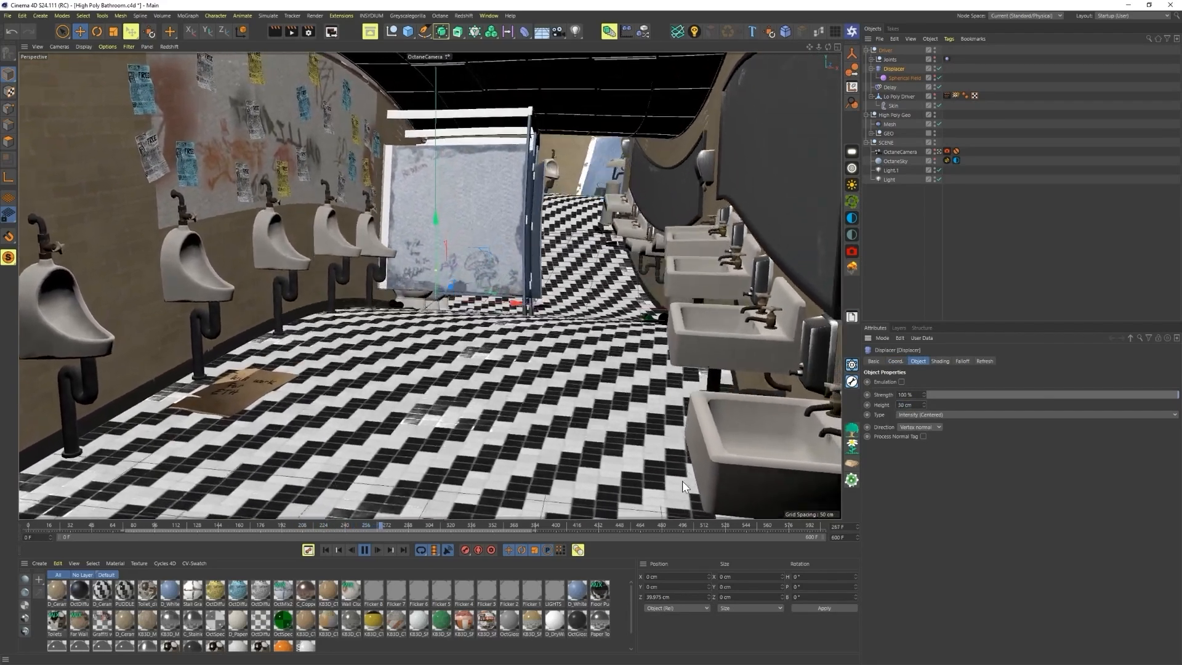
{"action": "left_click", "coordinate": [327, 546]}
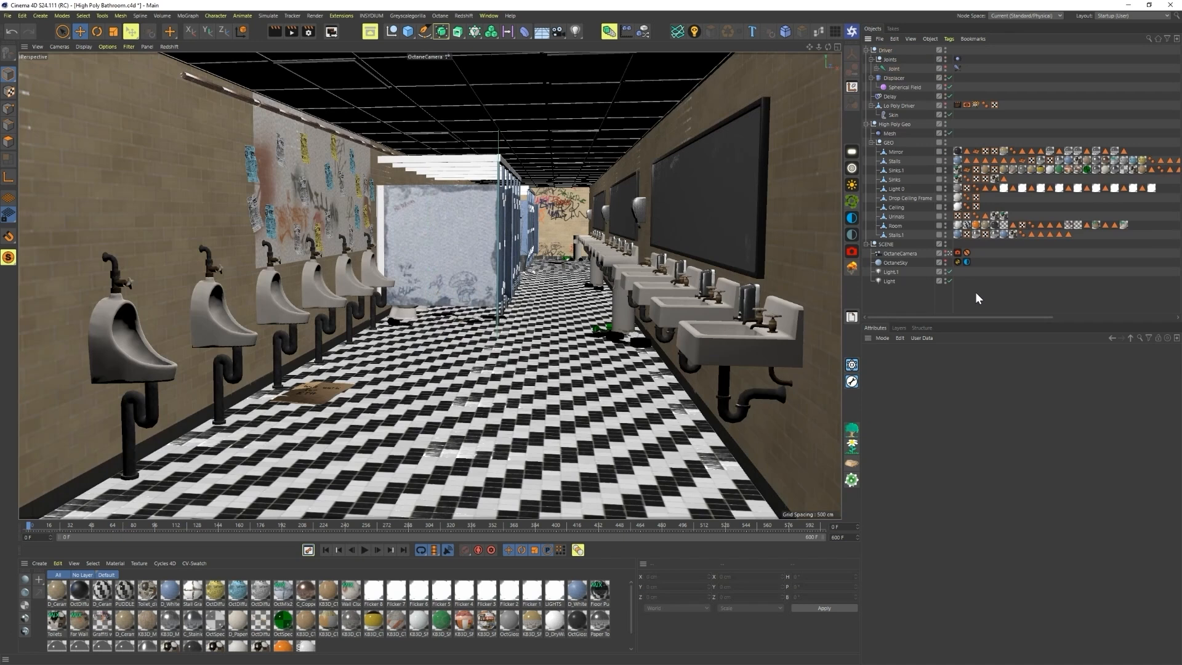
Step: Add a Figure object to the bathroom, raise it to about Y 9.4 cm, and check it in playback
{"action": "left_click_drag", "start_coordinate": [681, 340], "coordinate": [666, 341], "text": "alt"}
{"action": "left_click_drag", "start_coordinate": [782, 287], "coordinate": [501, 313], "text": "alt"}
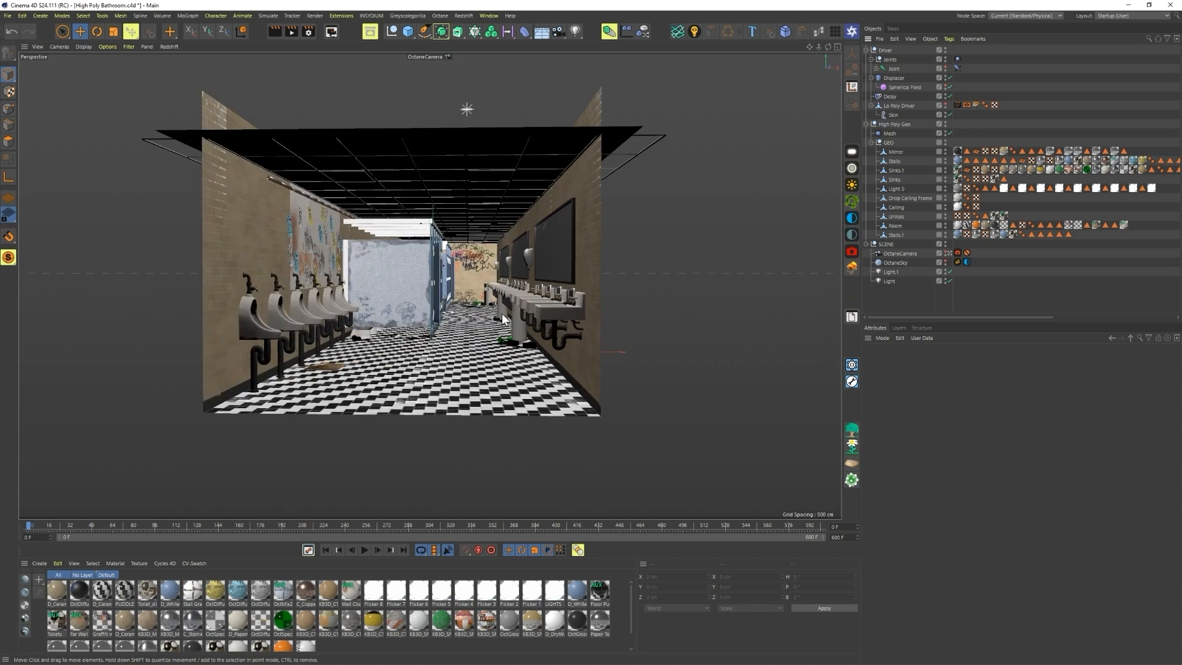
{"action": "right_click_drag", "start_coordinate": [691, 280], "coordinate": [562, 129], "text": "alt"}
{"action": "left_click_drag", "start_coordinate": [408, 31], "coordinate": [536, 96]}
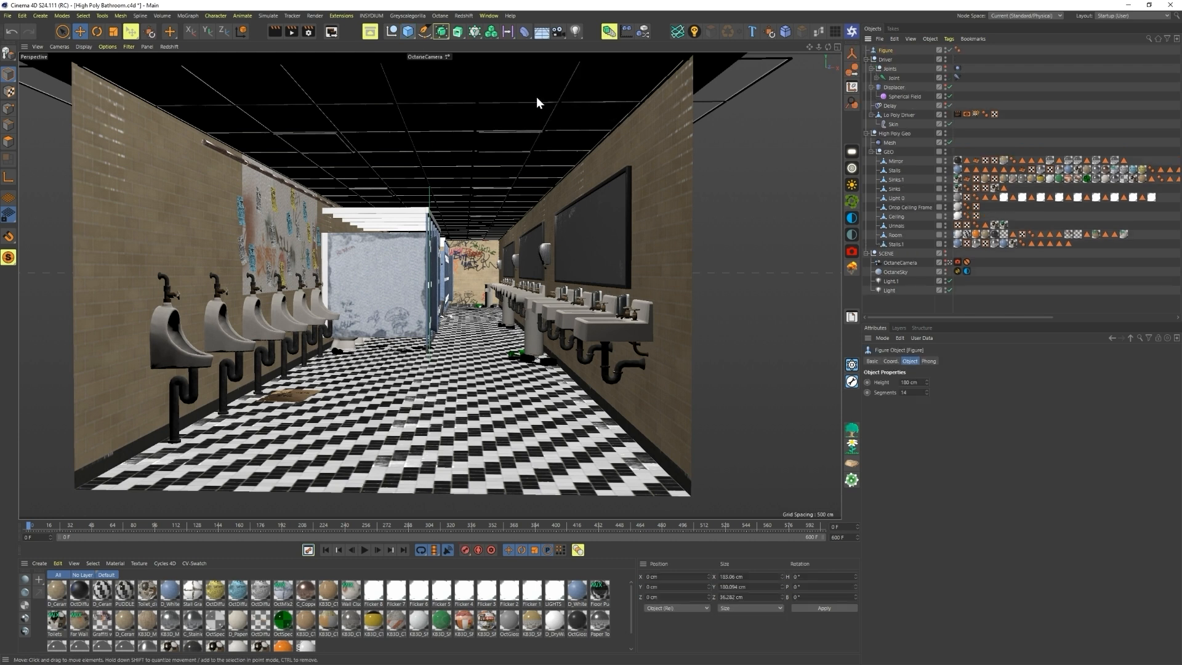
{"action": "left_click_drag", "start_coordinate": [429, 288], "coordinate": [428, 280]}
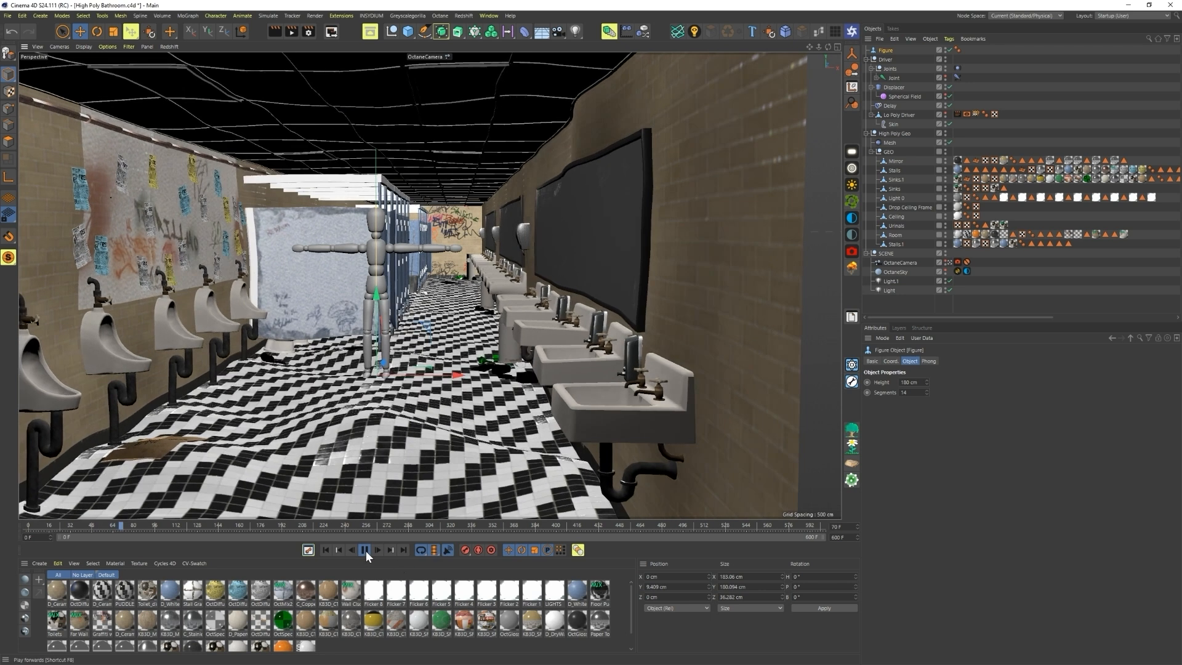
{"action": "left_click", "coordinate": [365, 551]}
{"action": "left_click", "coordinate": [325, 551]}
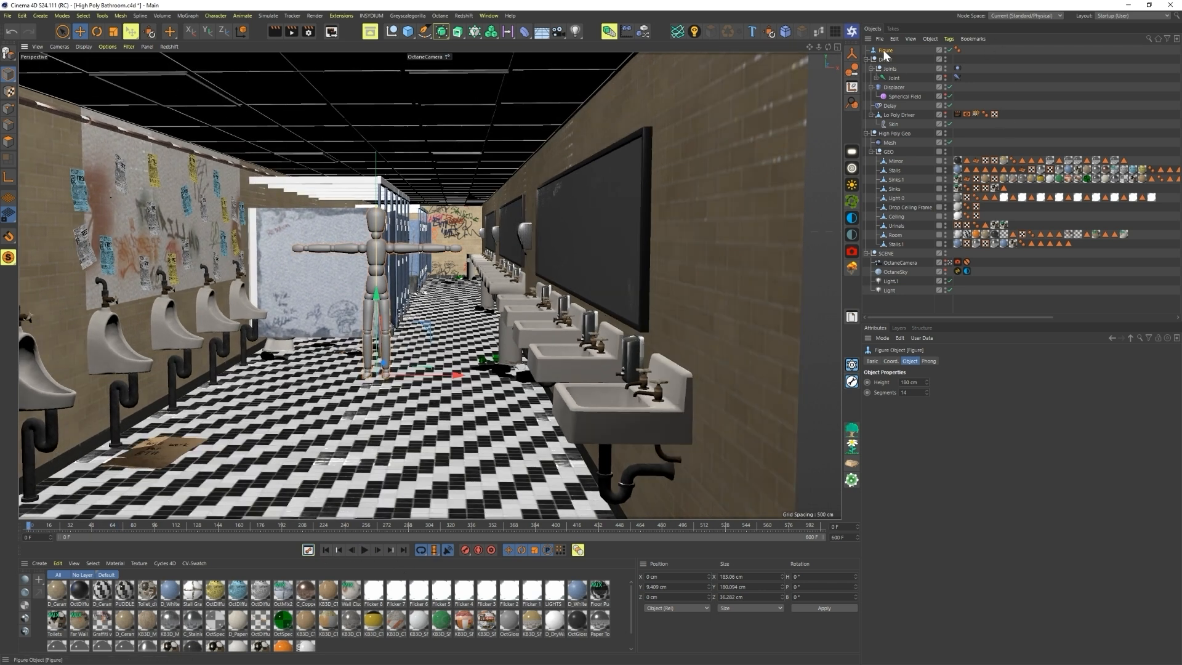
Step: Make the Figure editable, move it into the GEO group, and reinitialize the Mesh deformer
{"action": "key", "text": "c"}
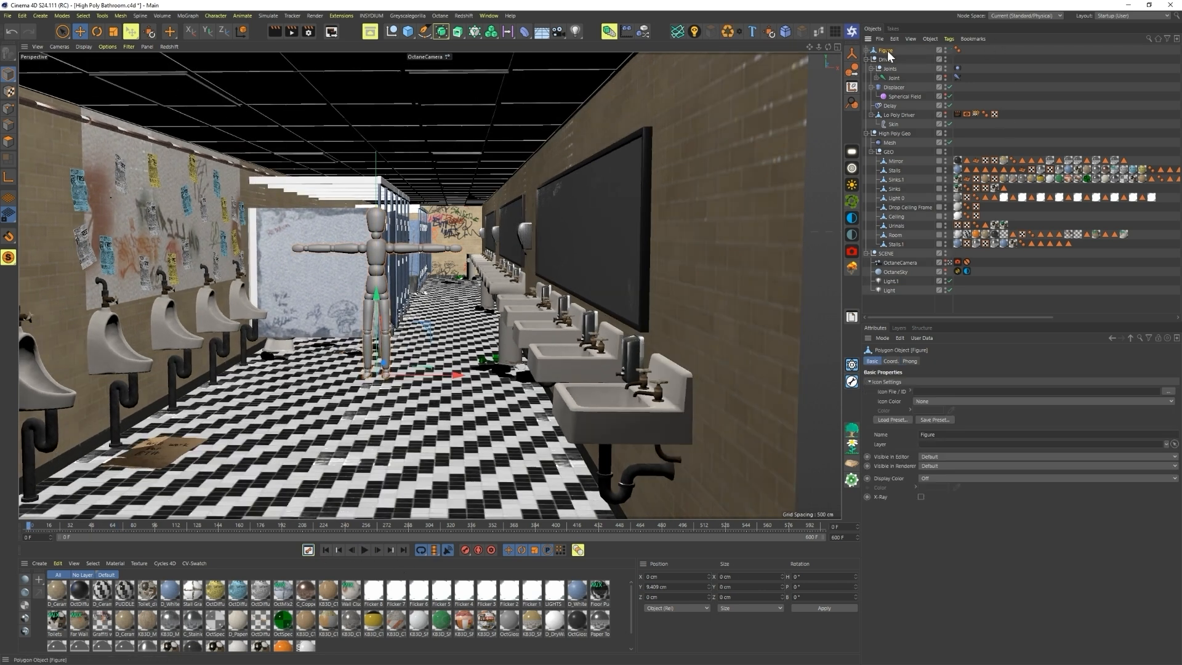
{"action": "left_click_drag", "start_coordinate": [925, 220], "coordinate": [894, 155]}
{"action": "left_click", "coordinate": [890, 134]}
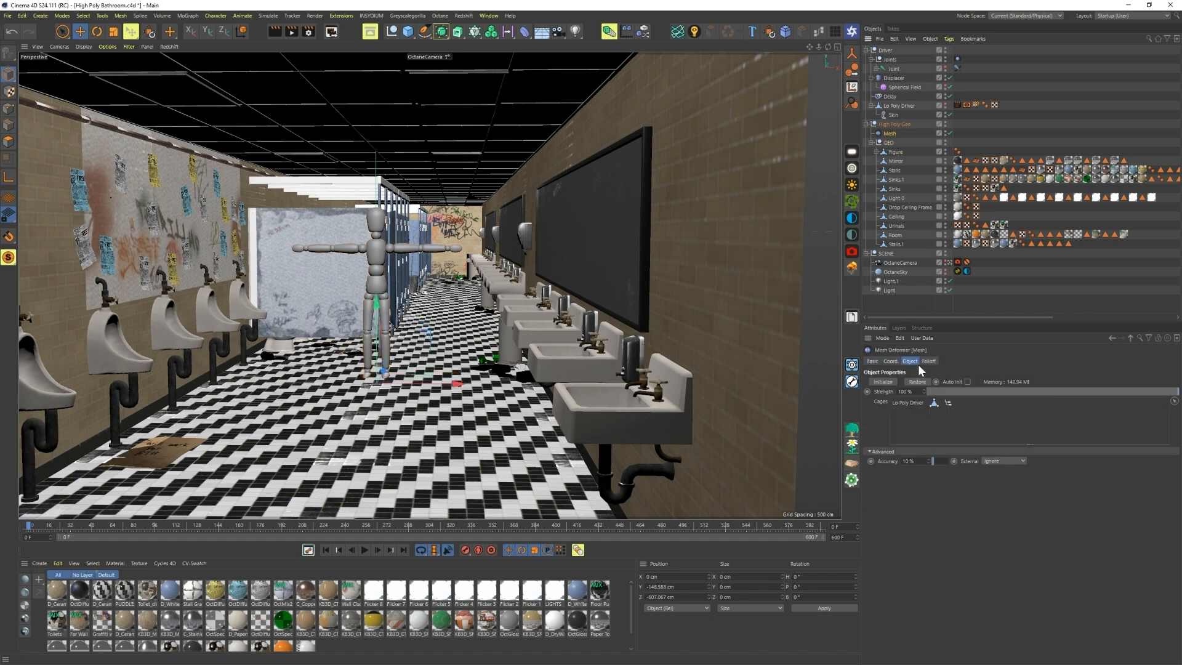
{"action": "left_click", "coordinate": [886, 382]}
{"action": "left_click", "coordinate": [1005, 304]}
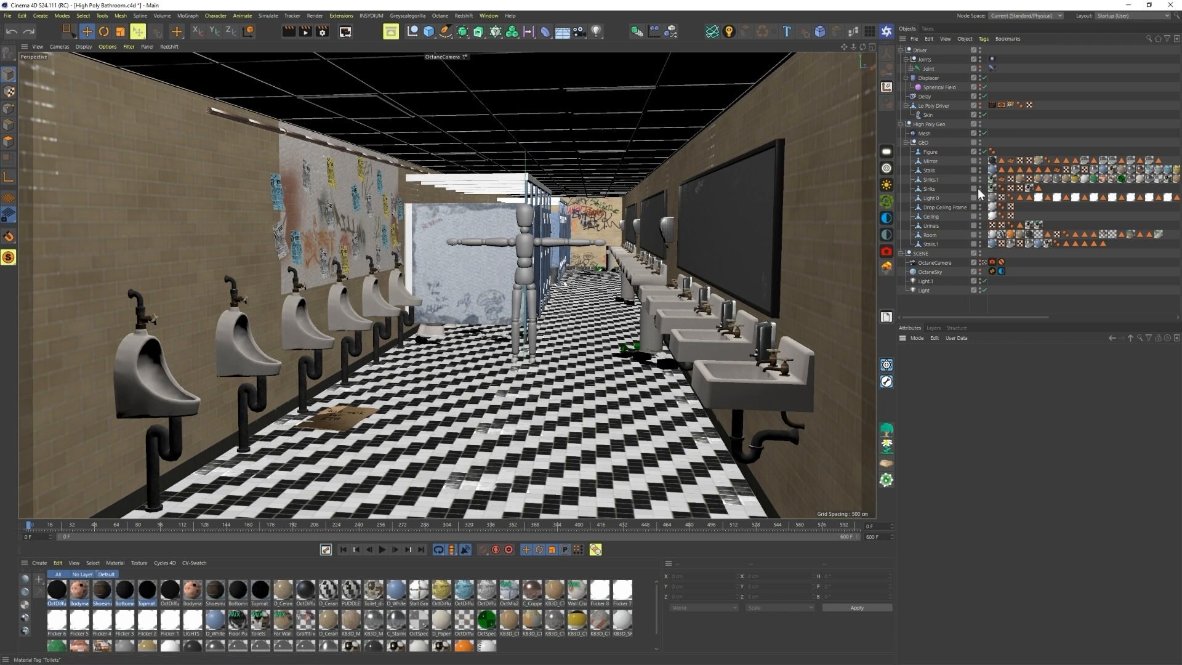
Step: Delete the Figure from the GEO group
{"action": "left_click", "coordinate": [929, 152]}
{"action": "key", "text": "Delete"}
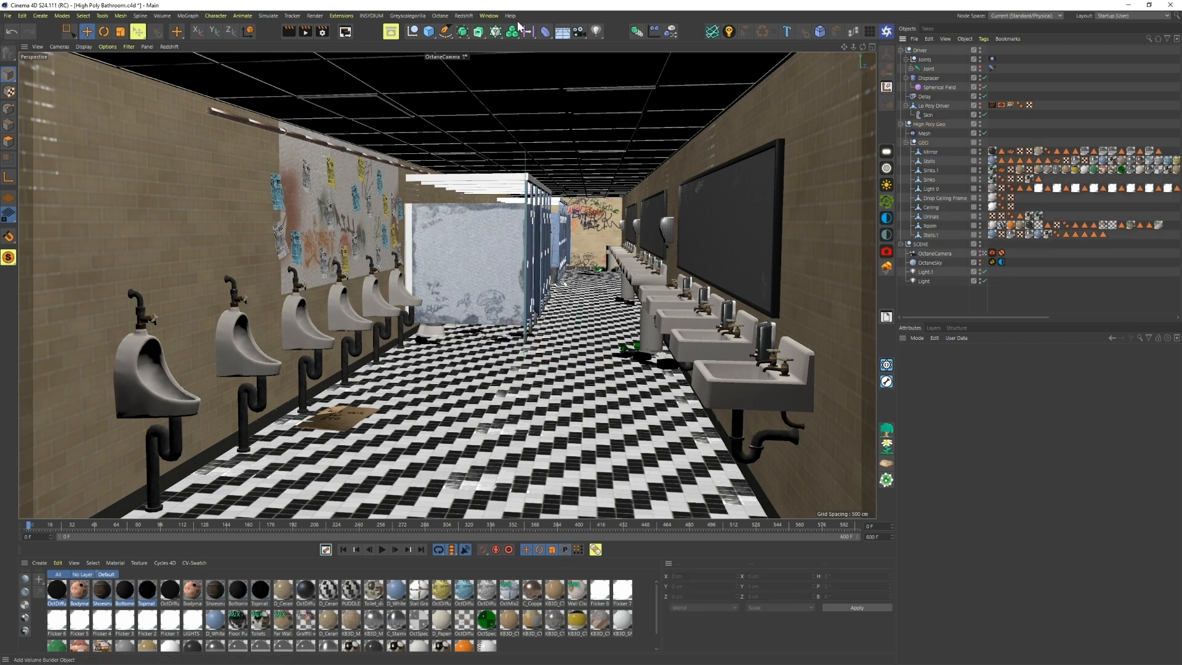
Step: Preview the Thruster character's animation in the Untitled 2 scene and copy the character into the High Poly Bathroom scene
{"action": "left_click", "coordinate": [493, 17]}
{"action": "left_click", "coordinate": [517, 330]}
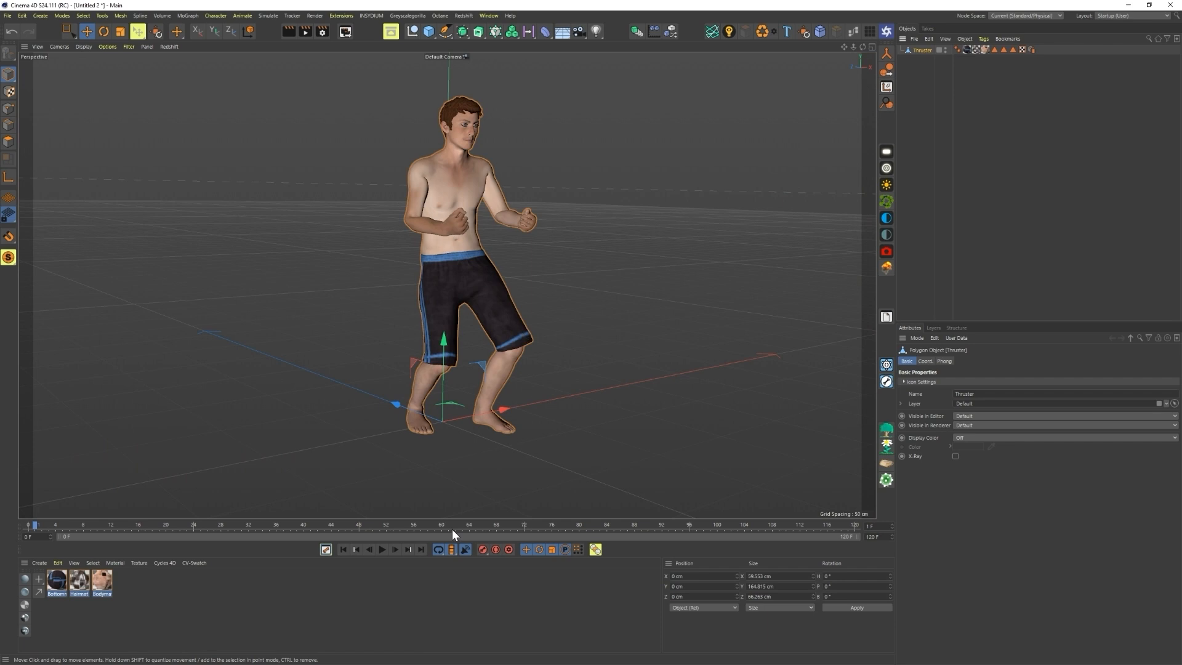
{"action": "left_click", "coordinate": [382, 549]}
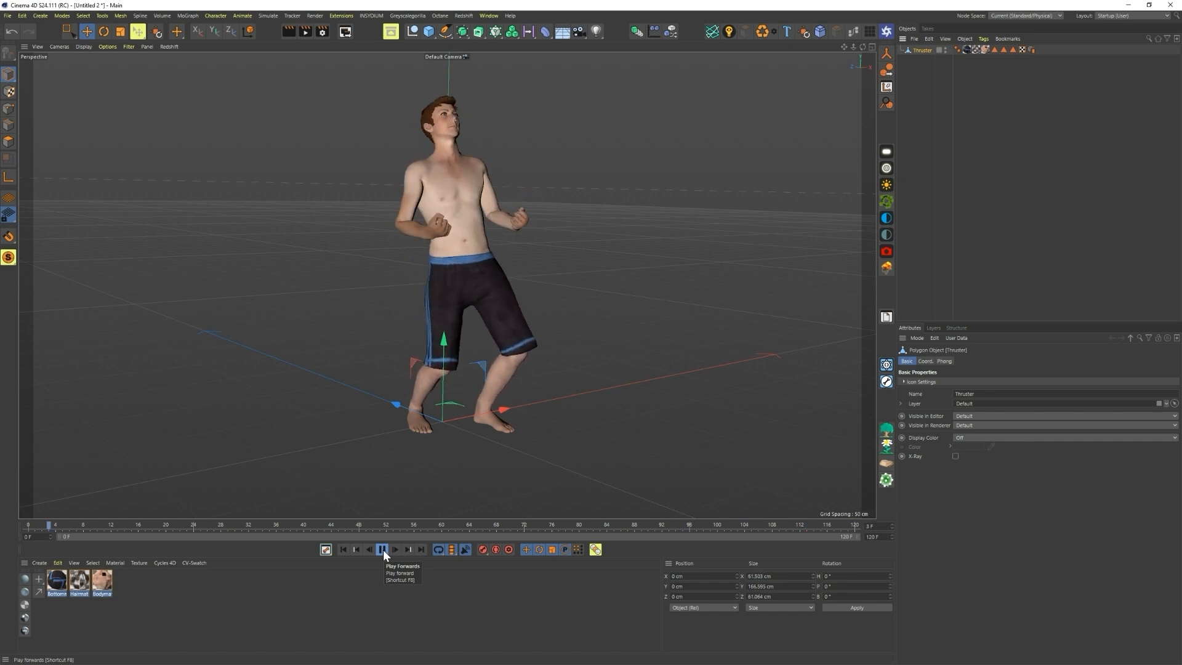
{"action": "left_click", "coordinate": [383, 549]}
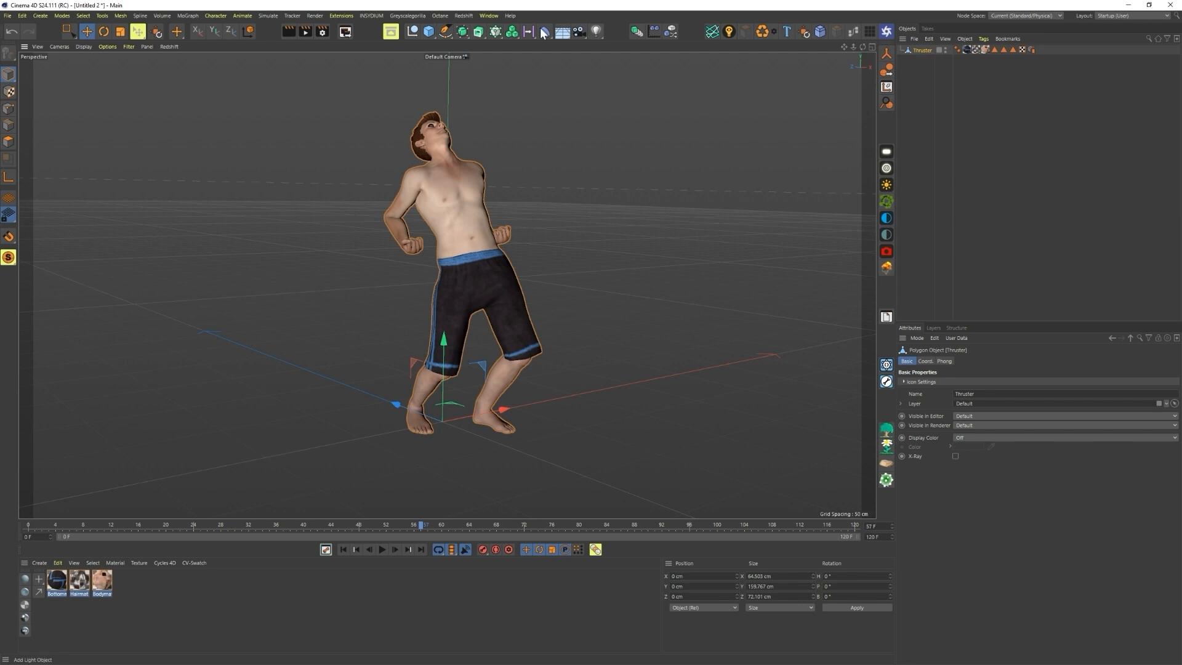
{"action": "left_click", "coordinate": [490, 16]}
{"action": "left_click", "coordinate": [545, 336]}
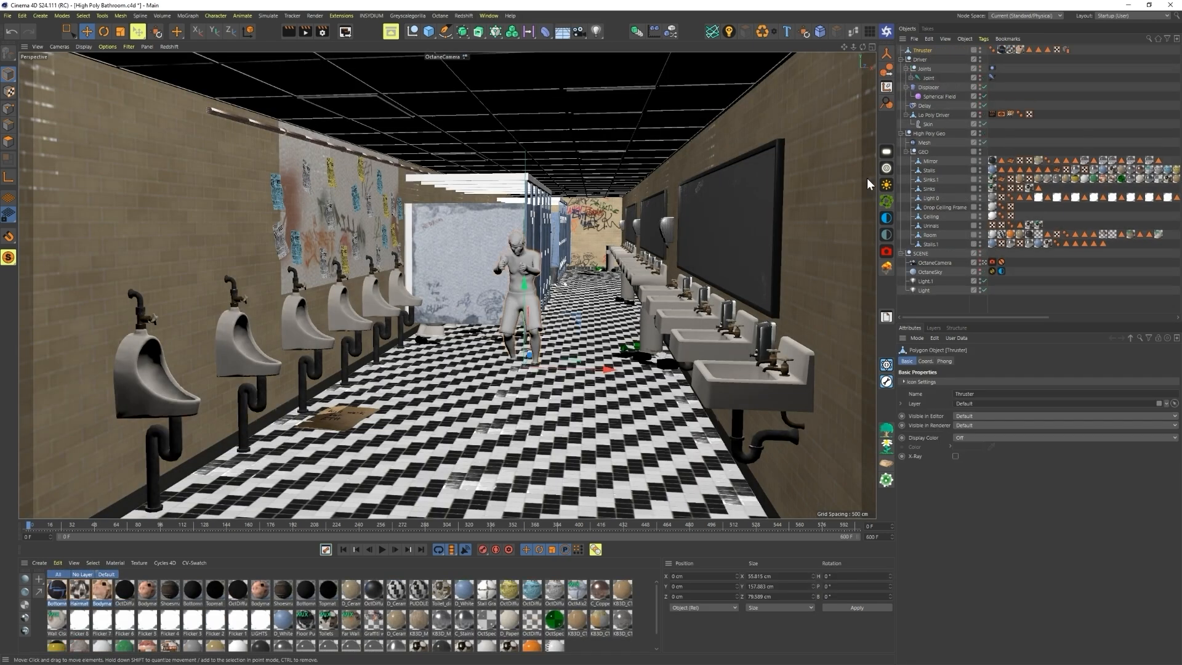
Step: Place the Thruster character on the floor beside the sinks, turned to a heading of about 58.5°
{"action": "left_click", "coordinate": [580, 367]}
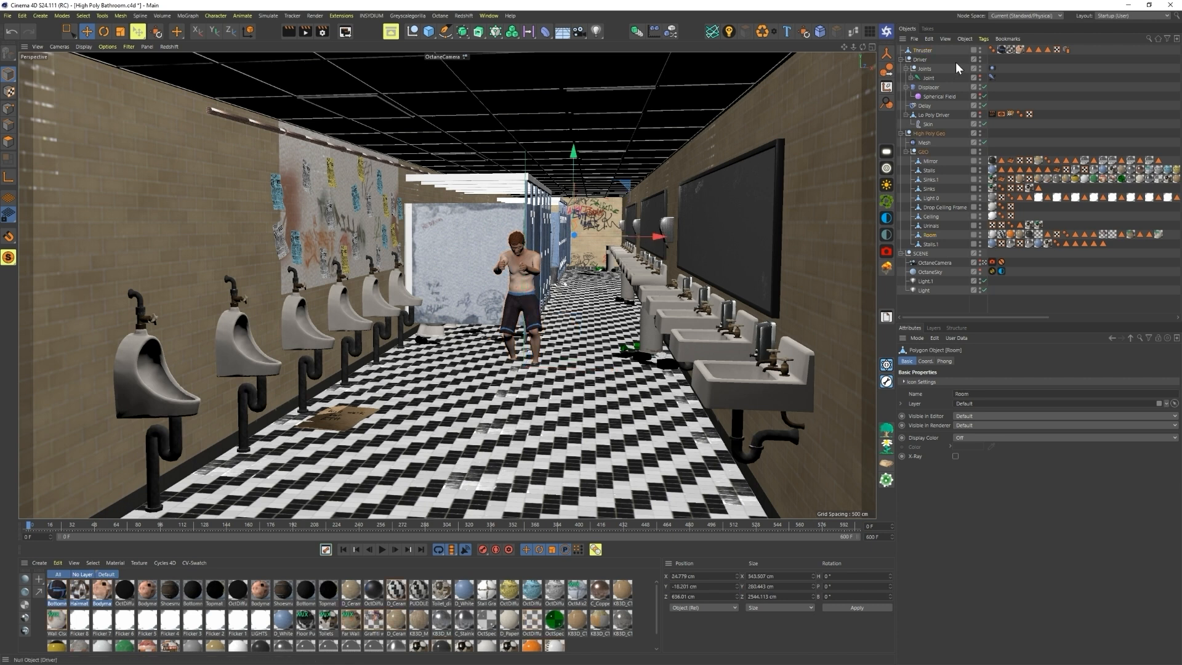
{"action": "left_click", "coordinate": [925, 51]}
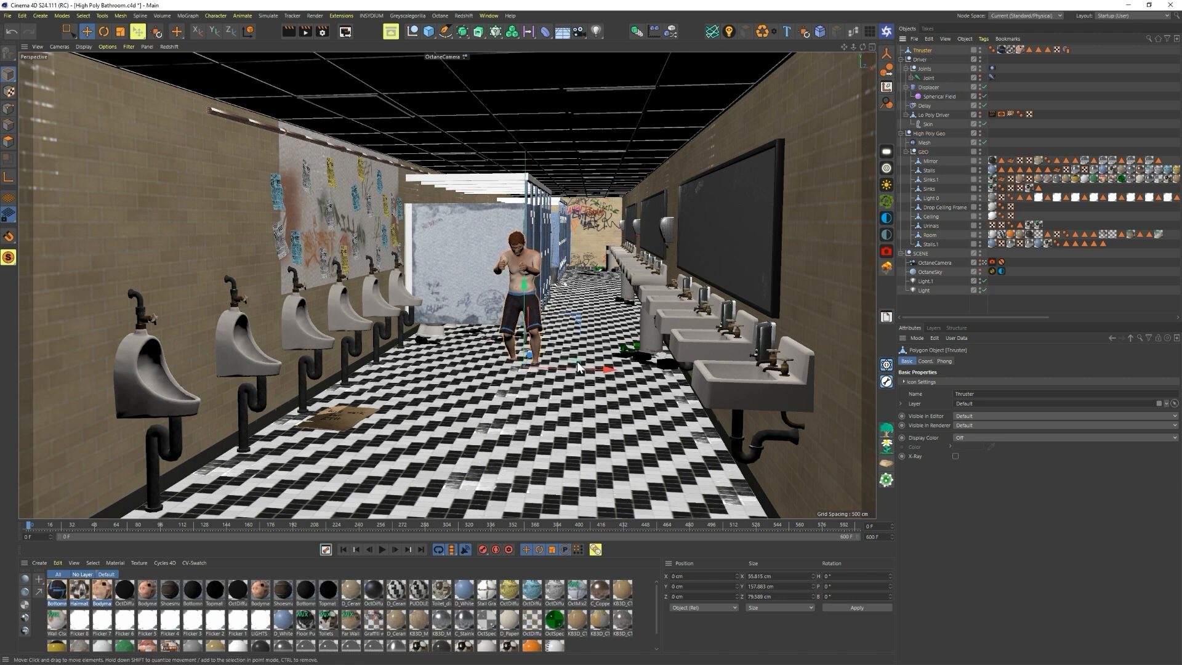
{"action": "left_click_drag", "start_coordinate": [577, 359], "coordinate": [600, 412]}
{"action": "key", "text": "t"}
{"action": "key", "text": "r"}
{"action": "key", "text": "e"}
{"action": "left_click_drag", "start_coordinate": [590, 346], "coordinate": [594, 327]}
Step: Play the Thruster's animation inside the bathroom and return to the first frame
{"action": "left_click", "coordinate": [383, 549]}
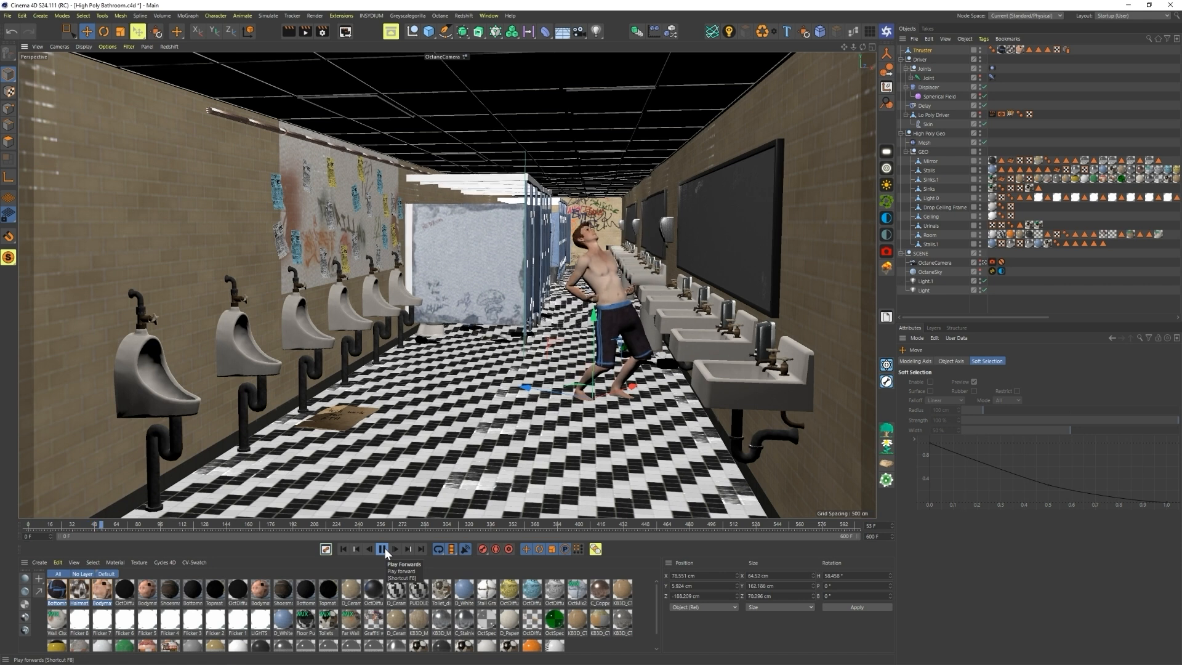
{"action": "left_click", "coordinate": [383, 549]}
{"action": "left_click", "coordinate": [343, 549]}
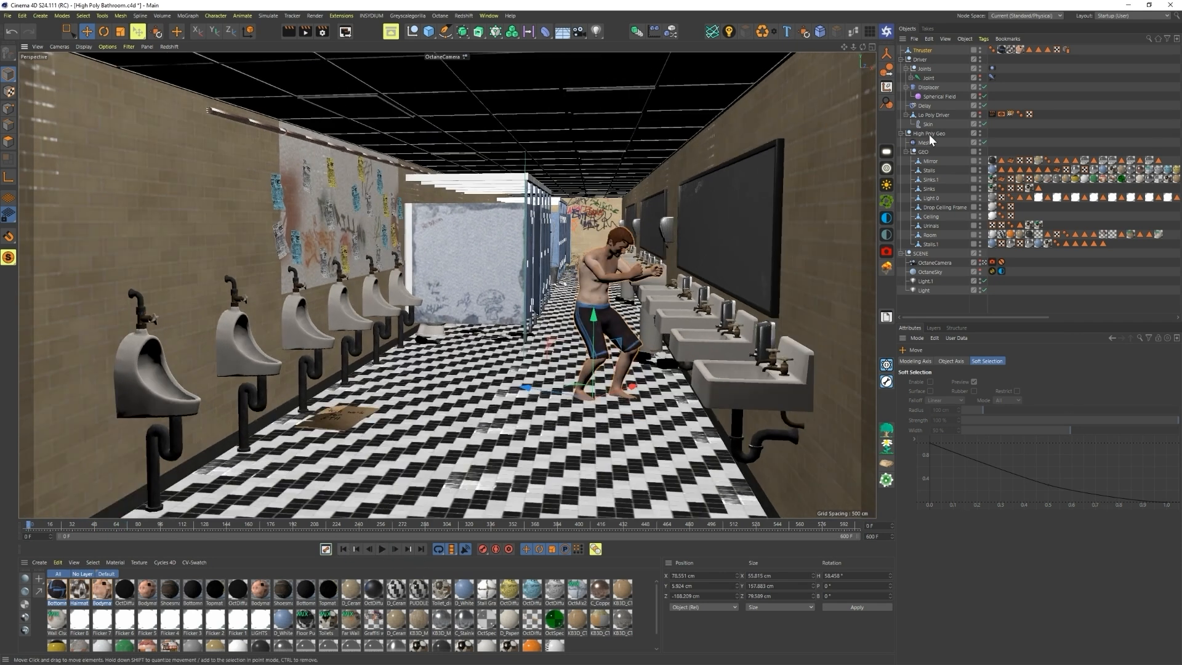
Step: Move the Thruster into the GEO group, reinitialize the Mesh deformer, and check the deformation in playback
{"action": "mouse_move", "coordinate": [928, 170]}
{"action": "left_mouse_down"}
{"action": "mouse_move", "coordinate": [951, 192]}
{"action": "mouse_move", "coordinate": [930, 158]}
{"action": "left_mouse_up"}
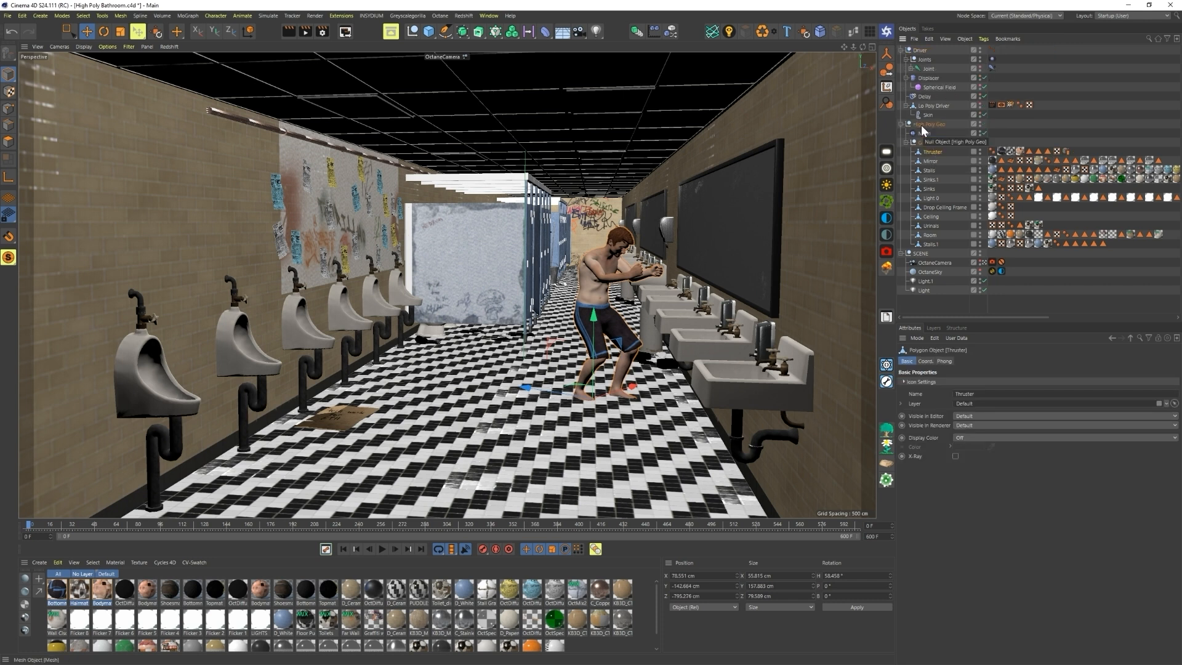
{"action": "left_click", "coordinate": [925, 133]}
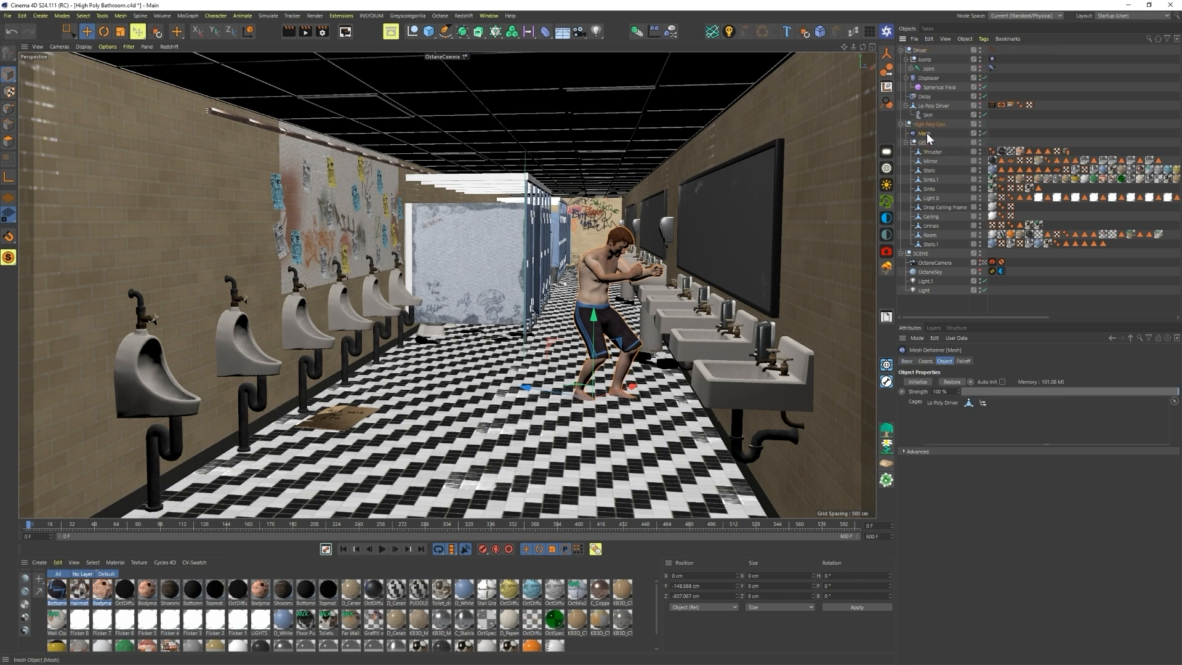
{"action": "left_click", "coordinate": [918, 382]}
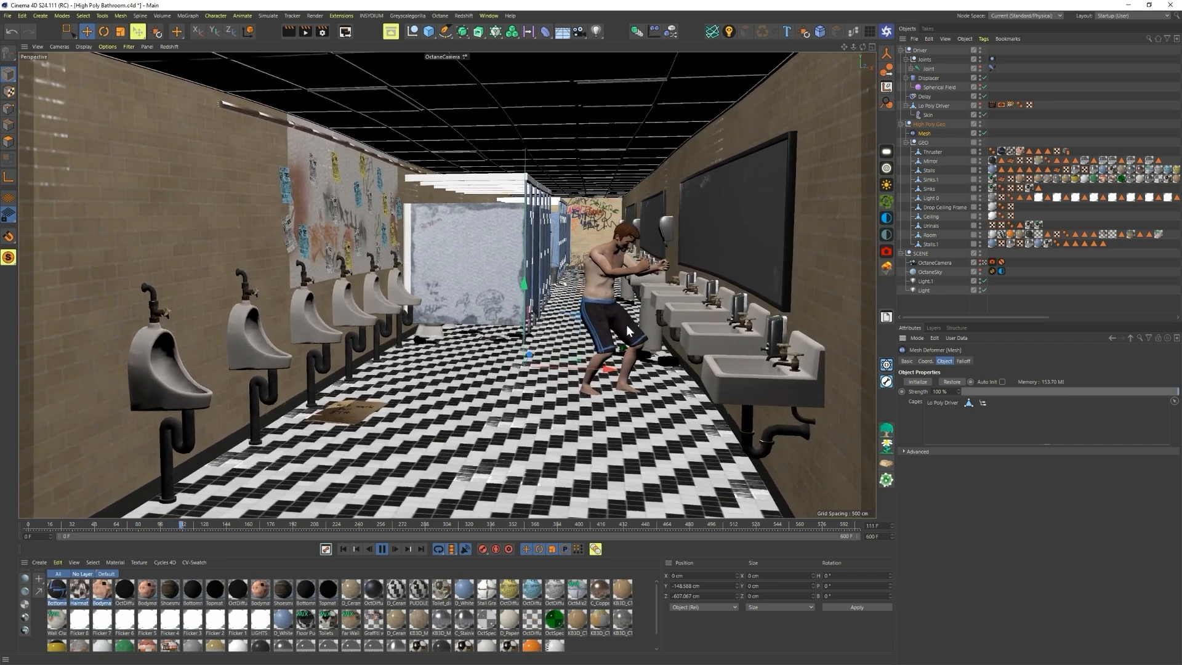
{"action": "left_click", "coordinate": [381, 549]}
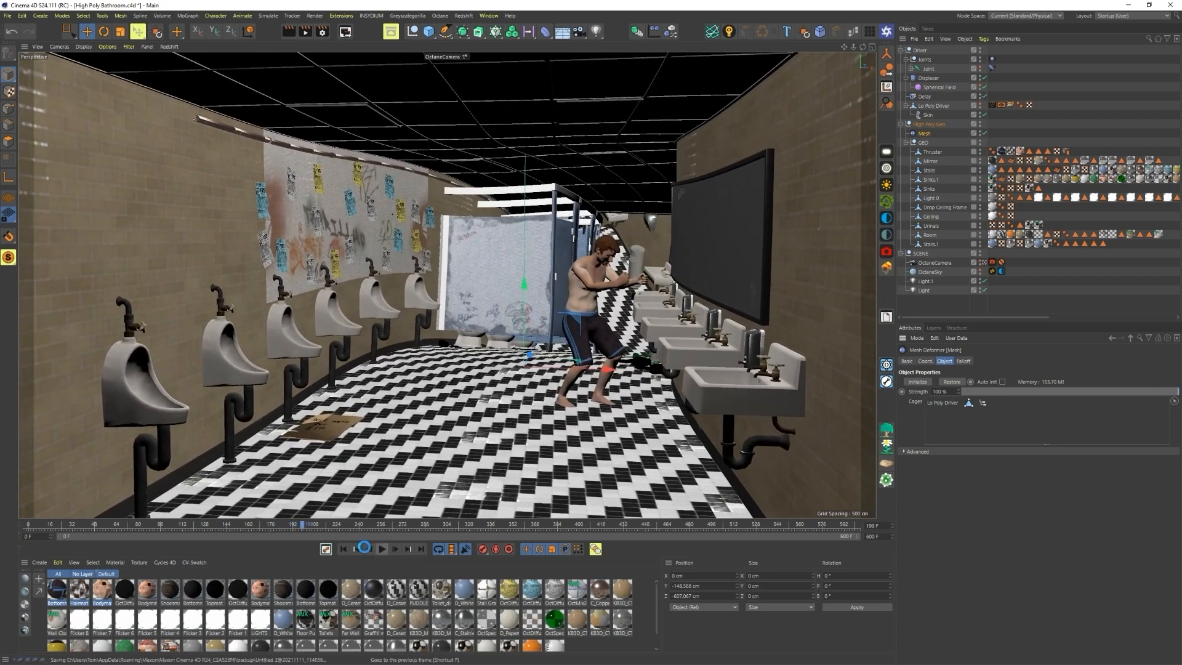
{"action": "left_click", "coordinate": [344, 548]}
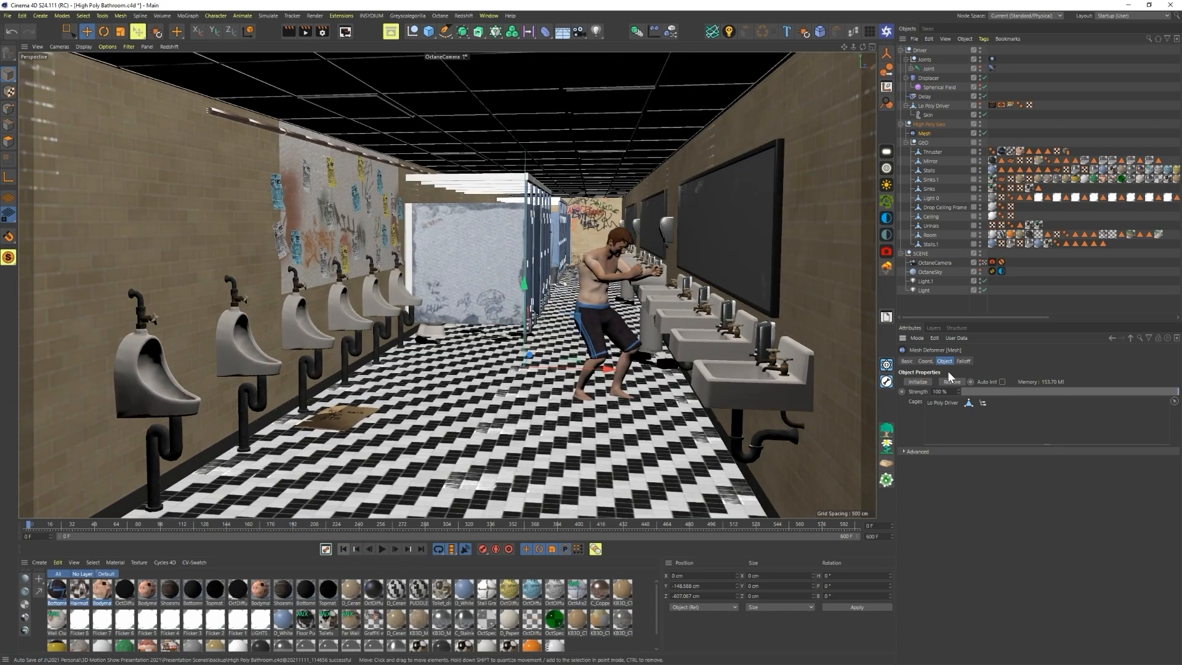
Step: Enable Auto Init on the Mesh deformer, review the animated bathroom in playback, and return to the start
{"action": "left_click", "coordinate": [1001, 381]}
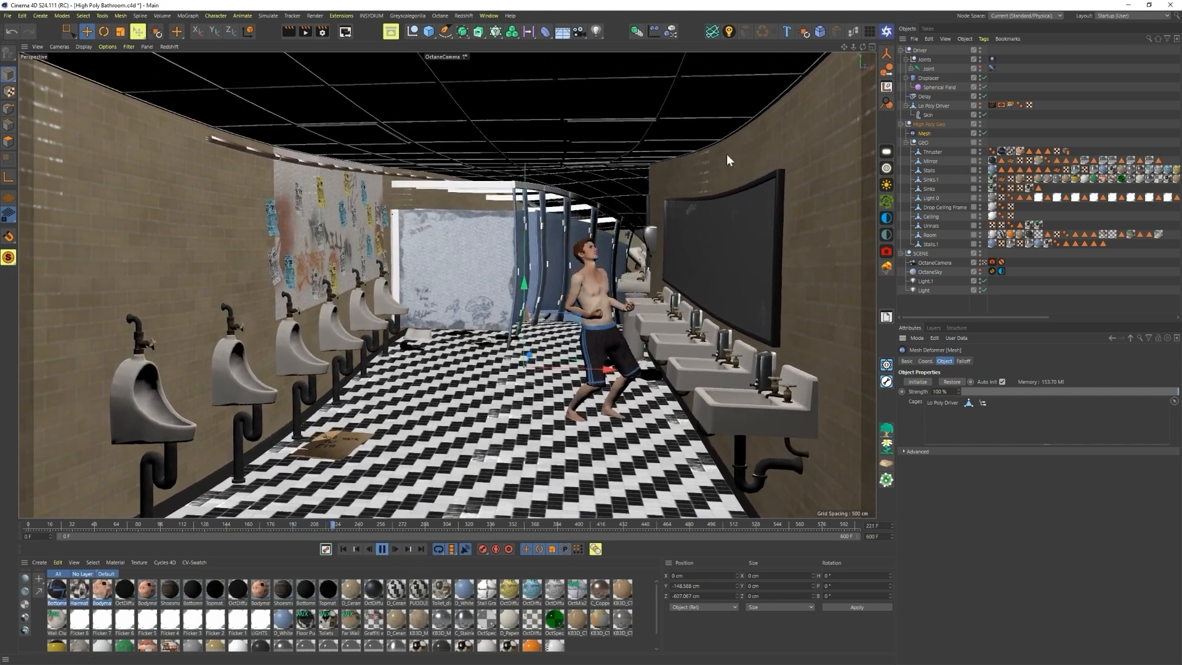
{"action": "left_click", "coordinate": [381, 549]}
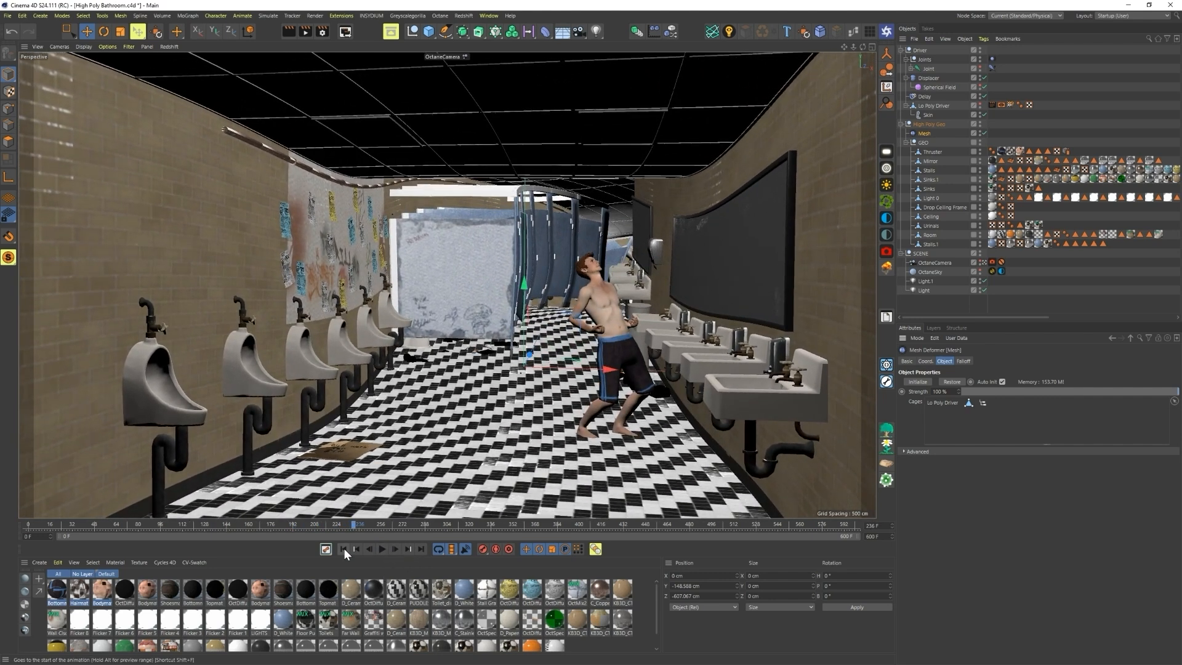
{"action": "left_click", "coordinate": [343, 548]}
{"action": "left_click", "coordinate": [1020, 300]}
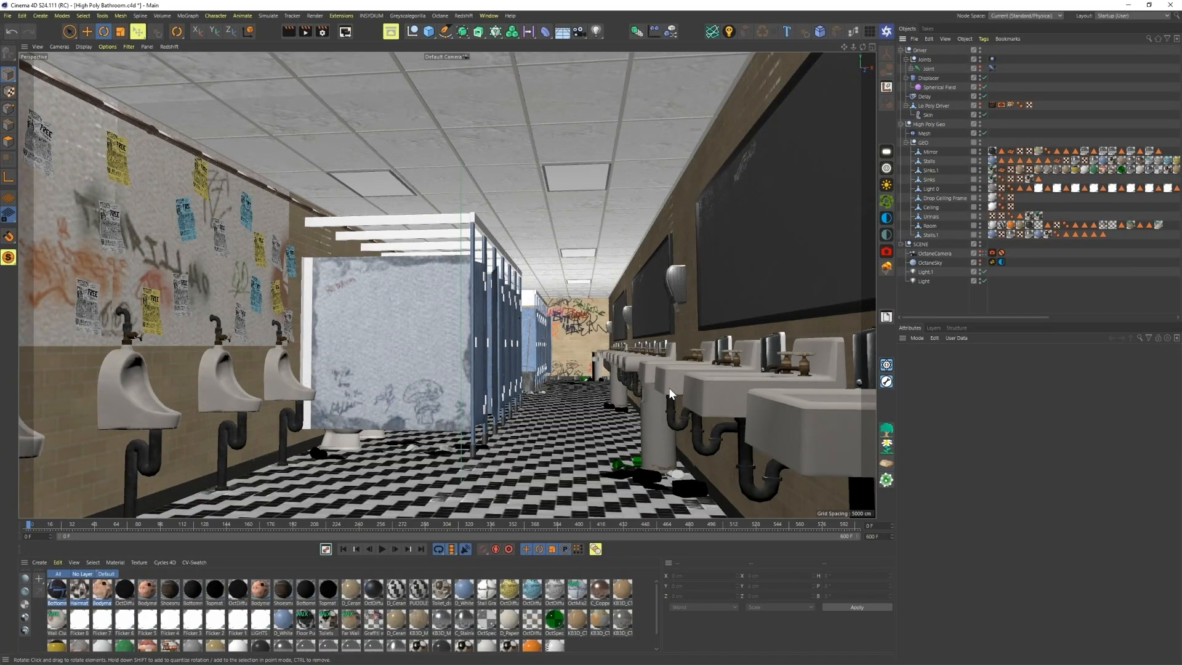
Step: Add a standard light and move it to about X 75.5 cm, Y 116.6 cm, Z 6.2 cm inside the bathroom
{"action": "left_click_drag", "start_coordinate": [566, 400], "coordinate": [566, 402], "text": "alt"}
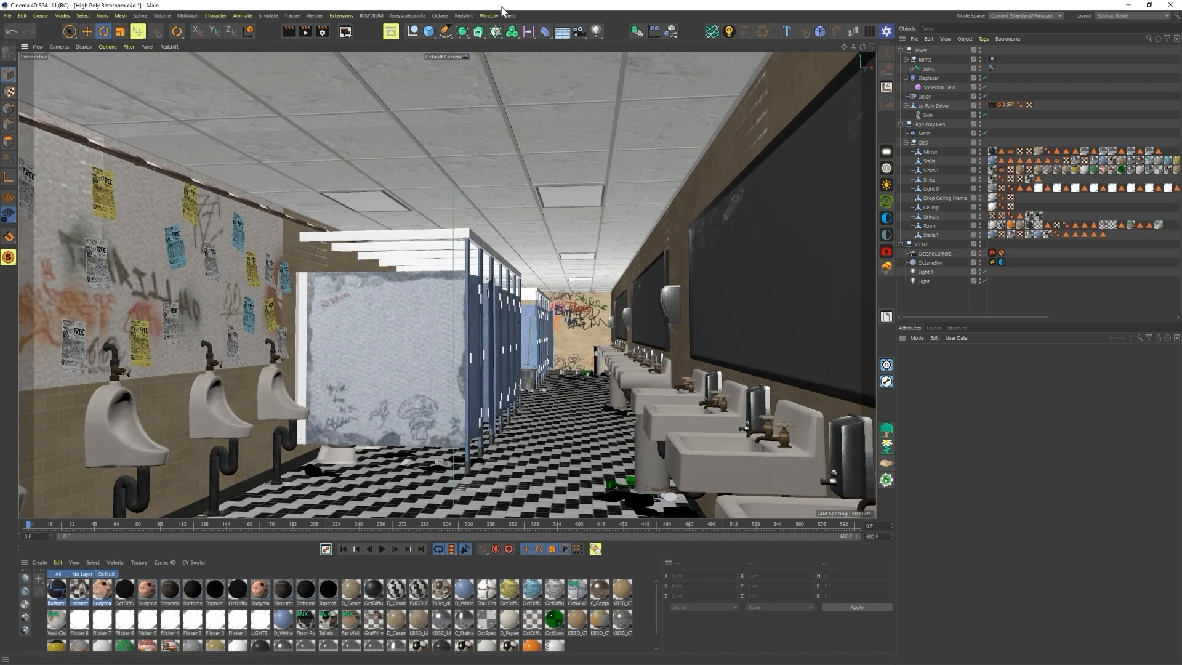
{"action": "left_click", "coordinate": [596, 31]}
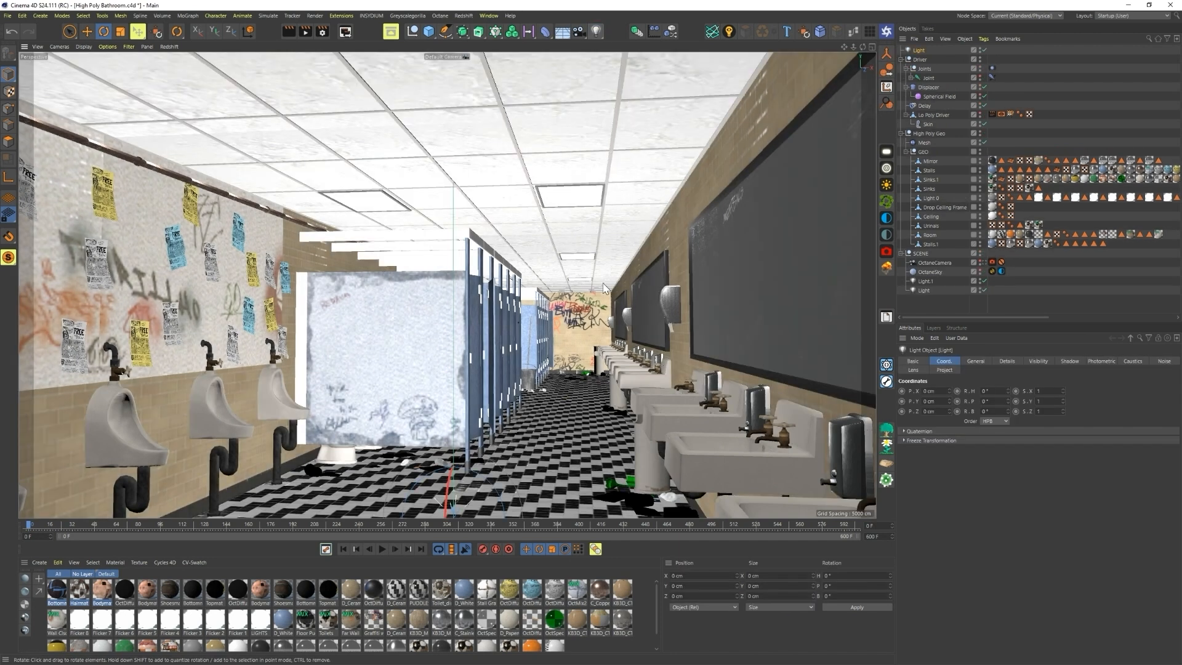
{"action": "key", "text": "e"}
{"action": "left_click_drag", "start_coordinate": [500, 445], "coordinate": [597, 292]}
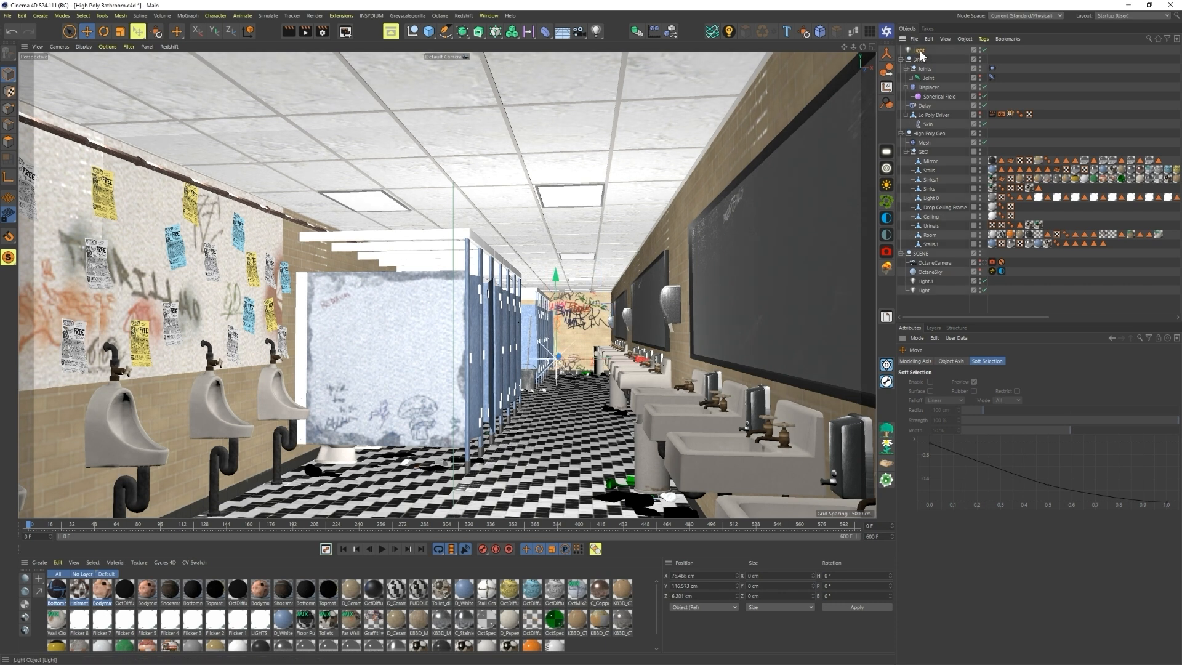
Step: Move the light into the GEO group, scrub to about frame 200 to compare it with the deformed room, and return to the start
{"action": "left_click_drag", "start_coordinate": [929, 158], "coordinate": [926, 151]}
{"action": "left_click", "coordinate": [926, 132]}
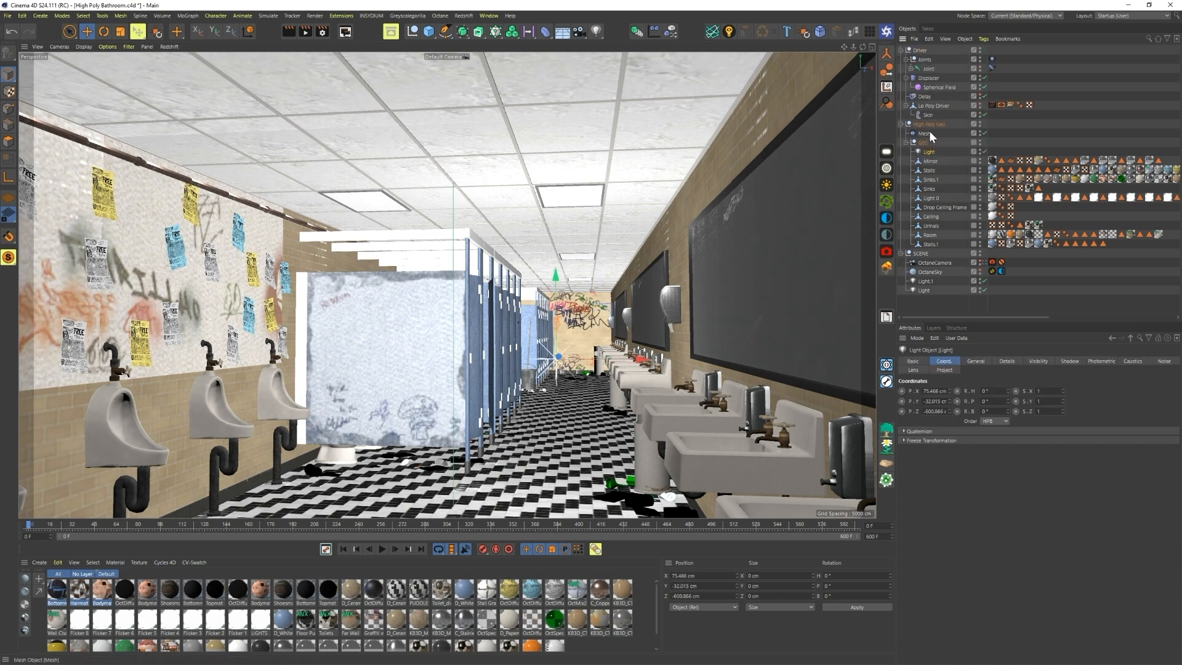
{"action": "left_click", "coordinate": [944, 362]}
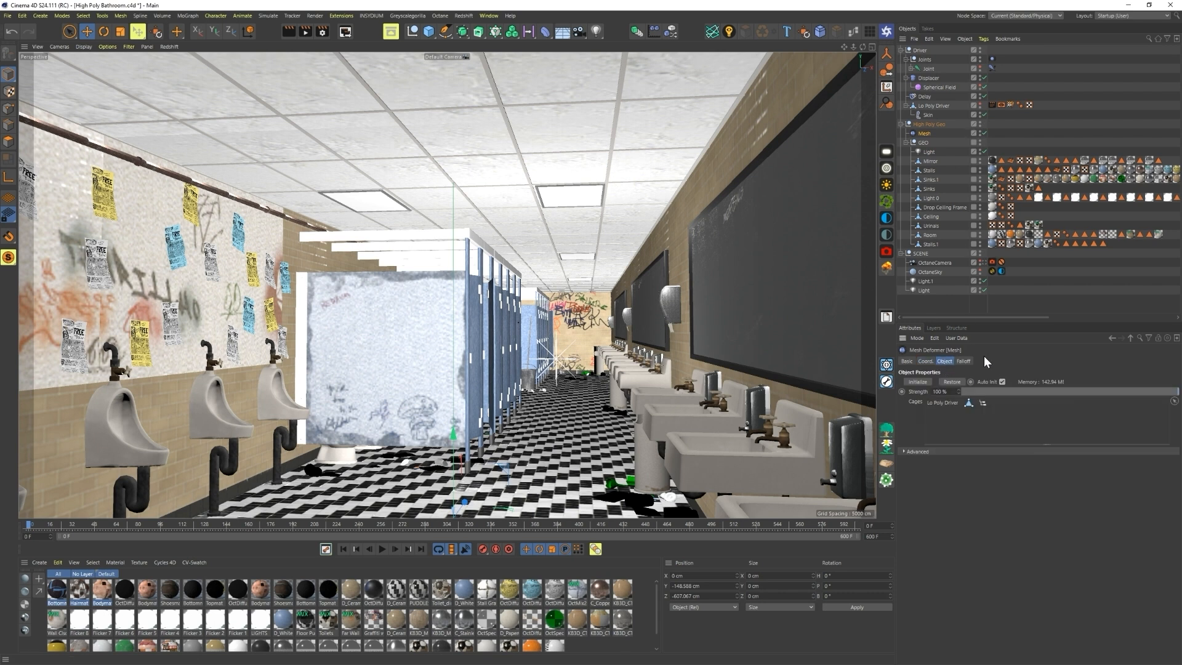
{"action": "left_click_drag", "start_coordinate": [72, 526], "coordinate": [319, 516]}
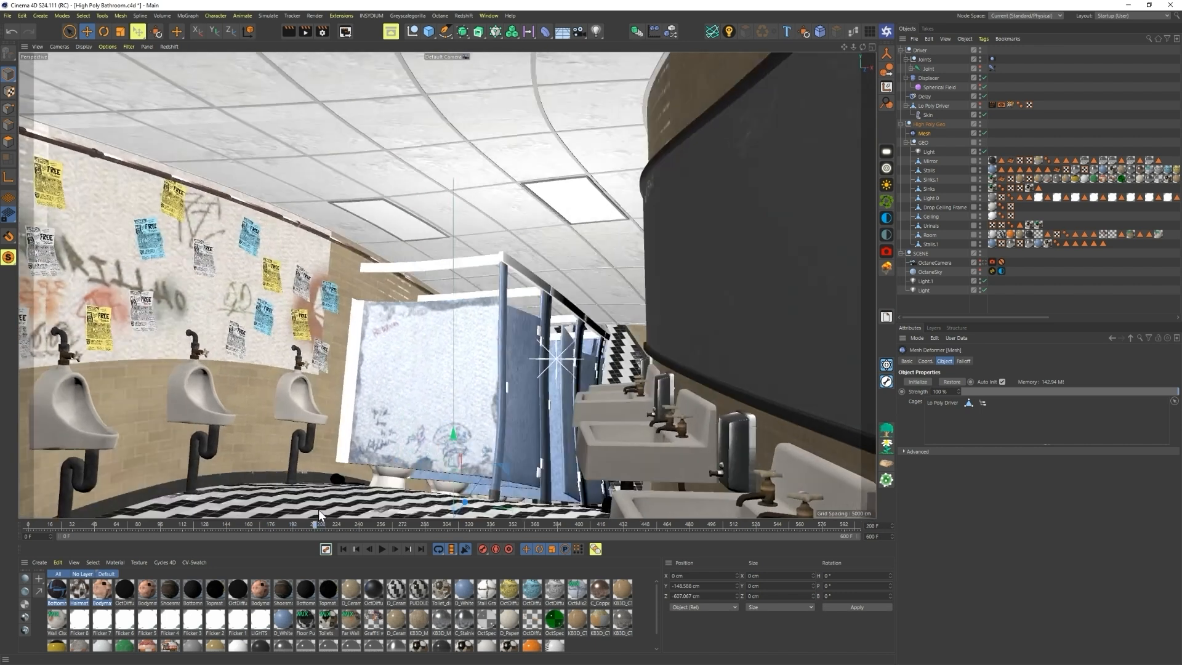
{"action": "left_click", "coordinate": [343, 548]}
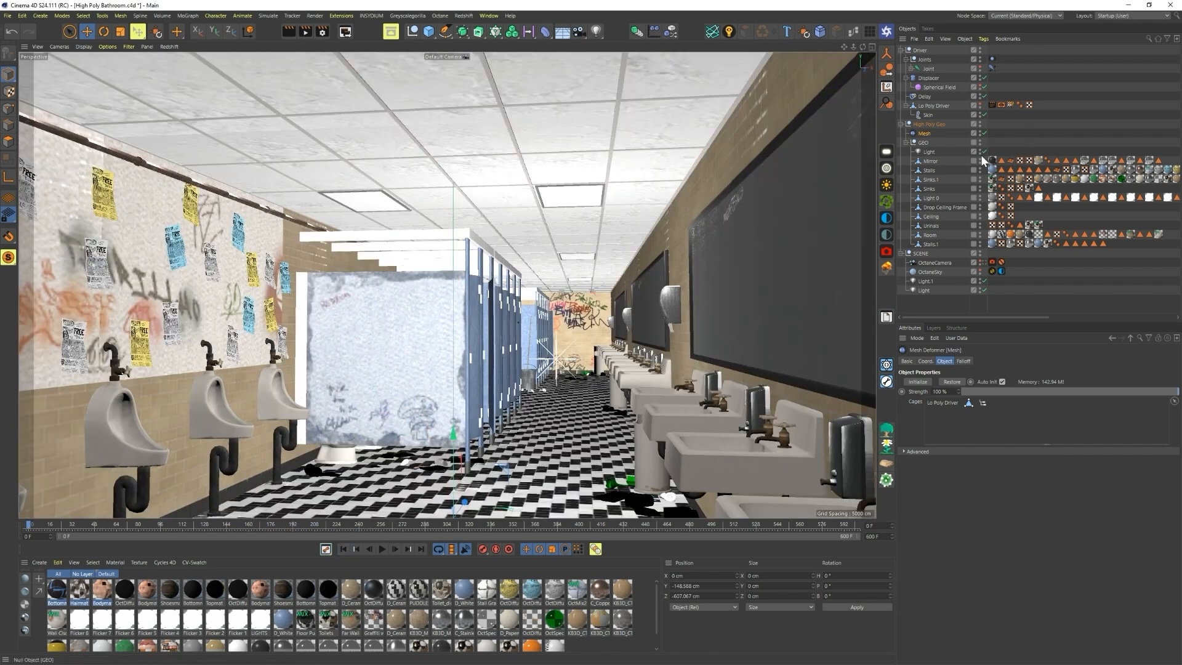
Step: Delete the light from the GEO group and select the Mesh deformer
{"action": "left_click", "coordinate": [928, 153]}
{"action": "key", "text": "Delete"}
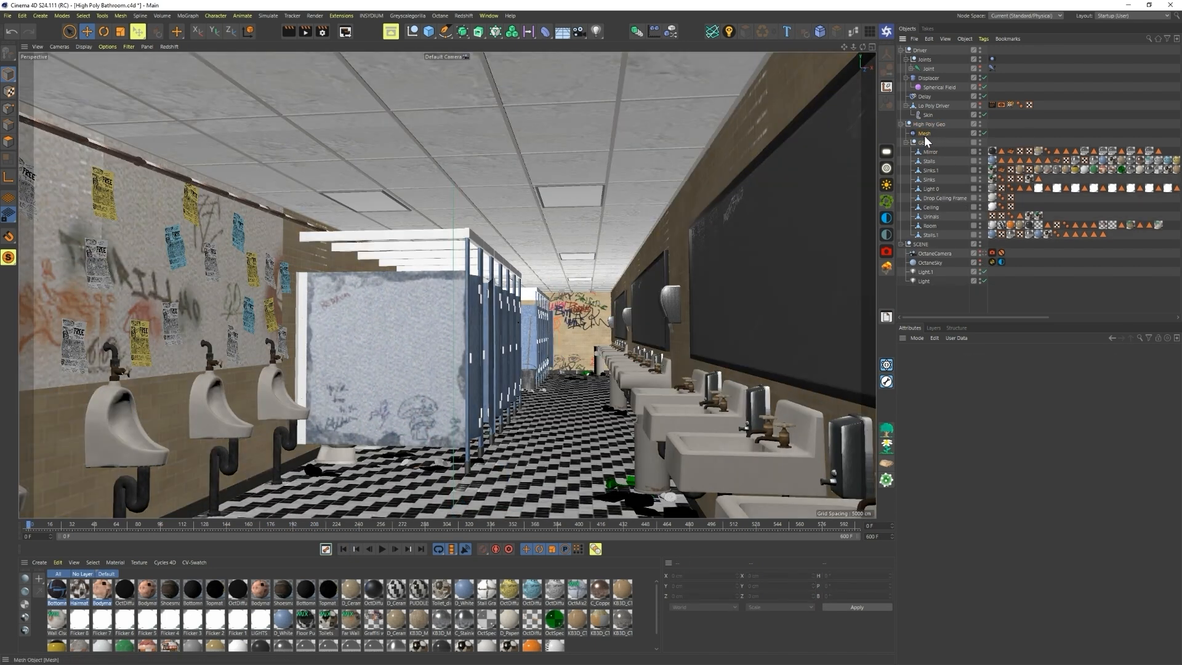
{"action": "left_click", "coordinate": [924, 134]}
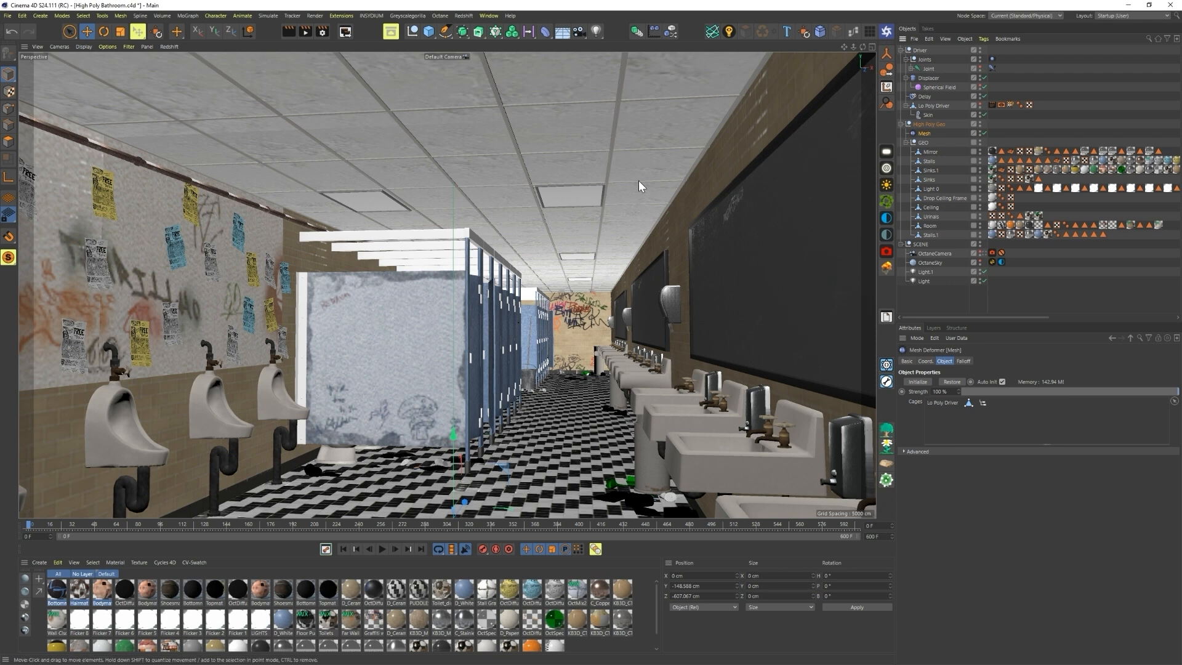
Step: Examine the Light 0 ceiling panel geometry with shaded wireframe display, and restore plain shading
{"action": "left_click", "coordinate": [562, 205]}
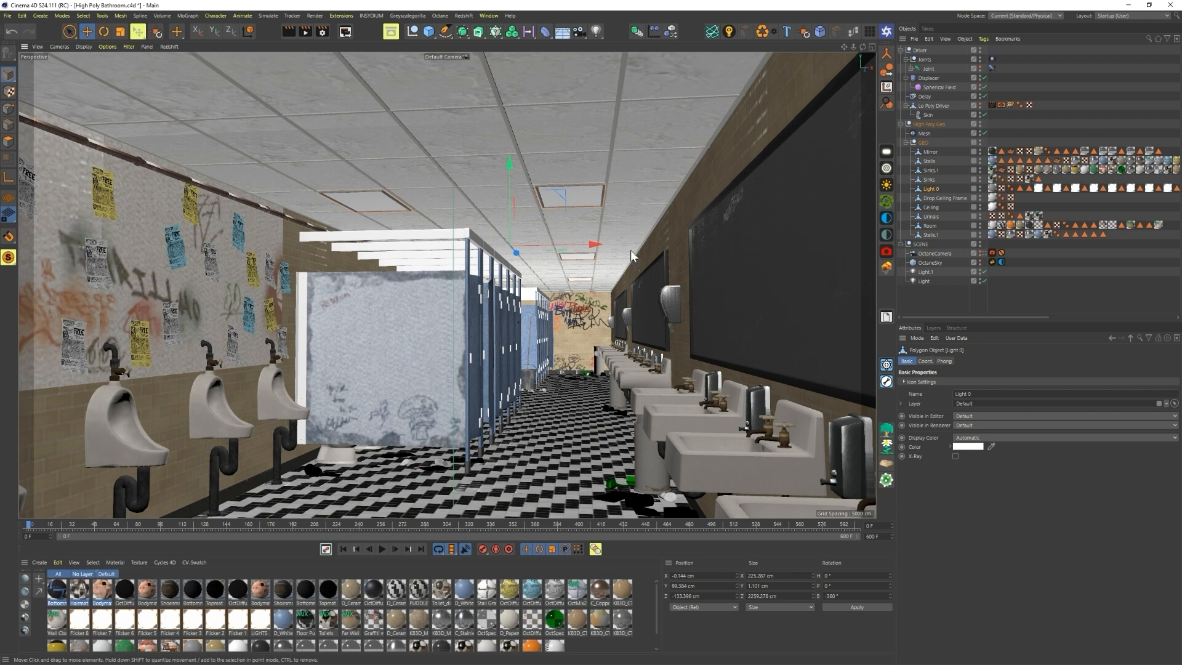
{"action": "key", "text": "n"}
{"action": "key", "text": "b"}
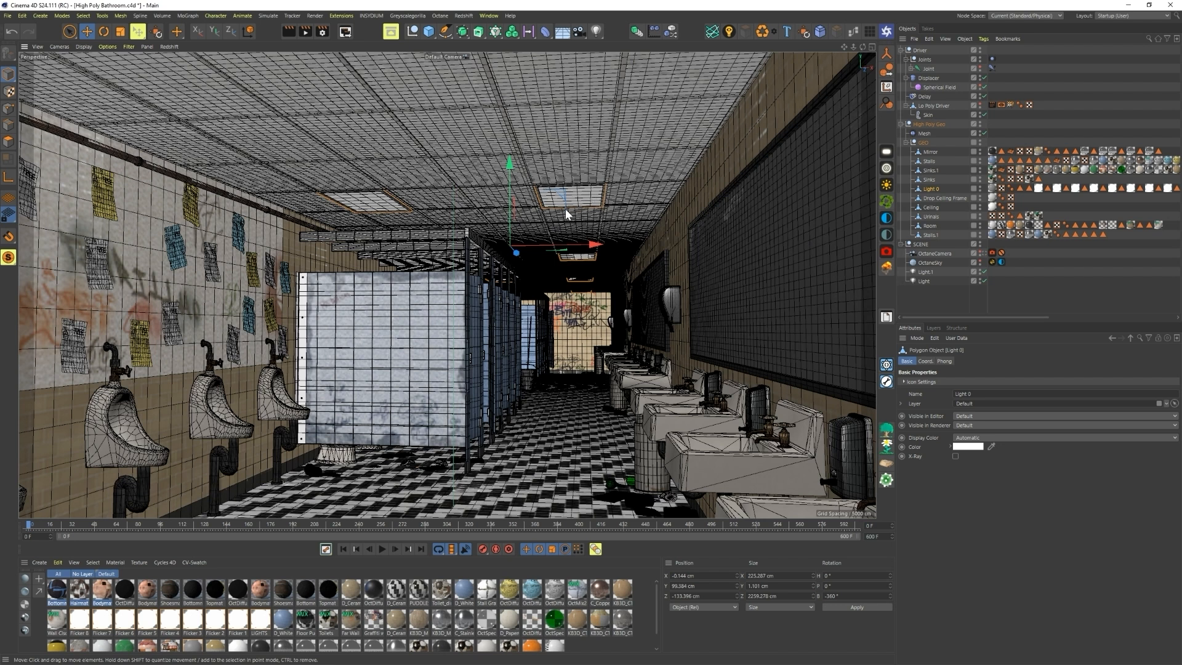
{"action": "key", "text": "n"}
{"action": "key", "text": "a"}
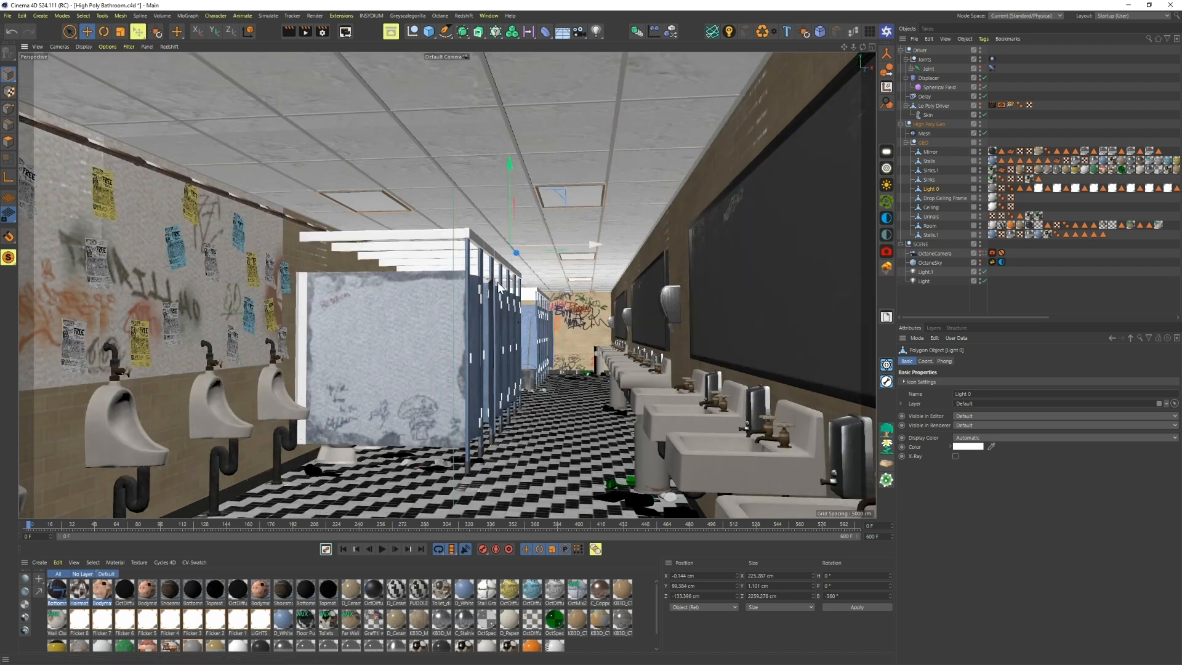
{"action": "left_click", "coordinate": [1007, 296]}
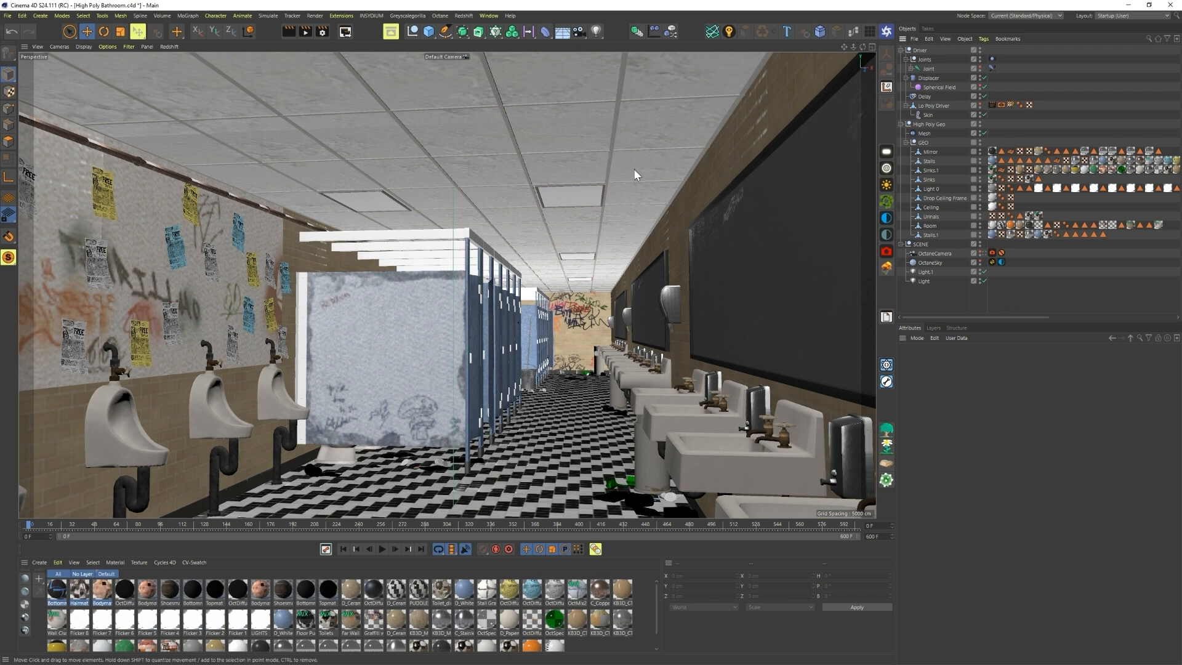
Step: Add an Octane area light, scale it down, and move it near the ceiling panel at about X 84, Y 242, Z 273 cm
{"action": "left_click", "coordinate": [886, 152]}
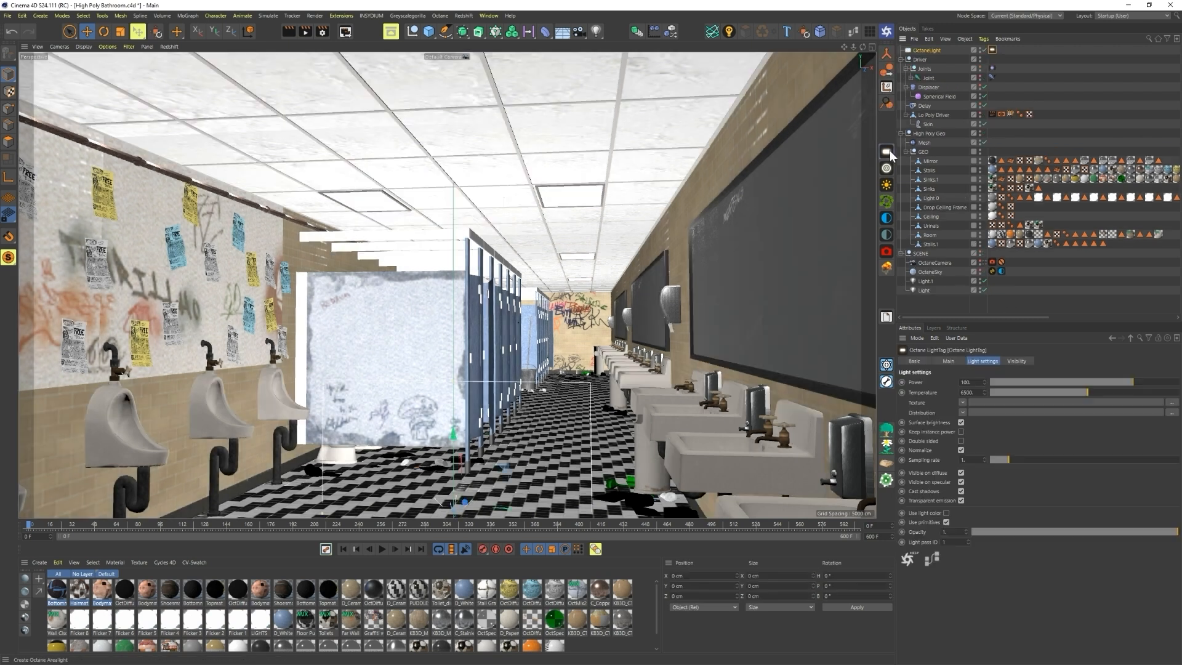
{"action": "key", "text": "t"}
{"action": "left_click_drag", "start_coordinate": [600, 337], "coordinate": [463, 467]}
{"action": "key", "text": "e"}
{"action": "left_click_drag", "start_coordinate": [445, 426], "coordinate": [495, 133]}
{"action": "left_click_drag", "start_coordinate": [464, 207], "coordinate": [658, 237]}
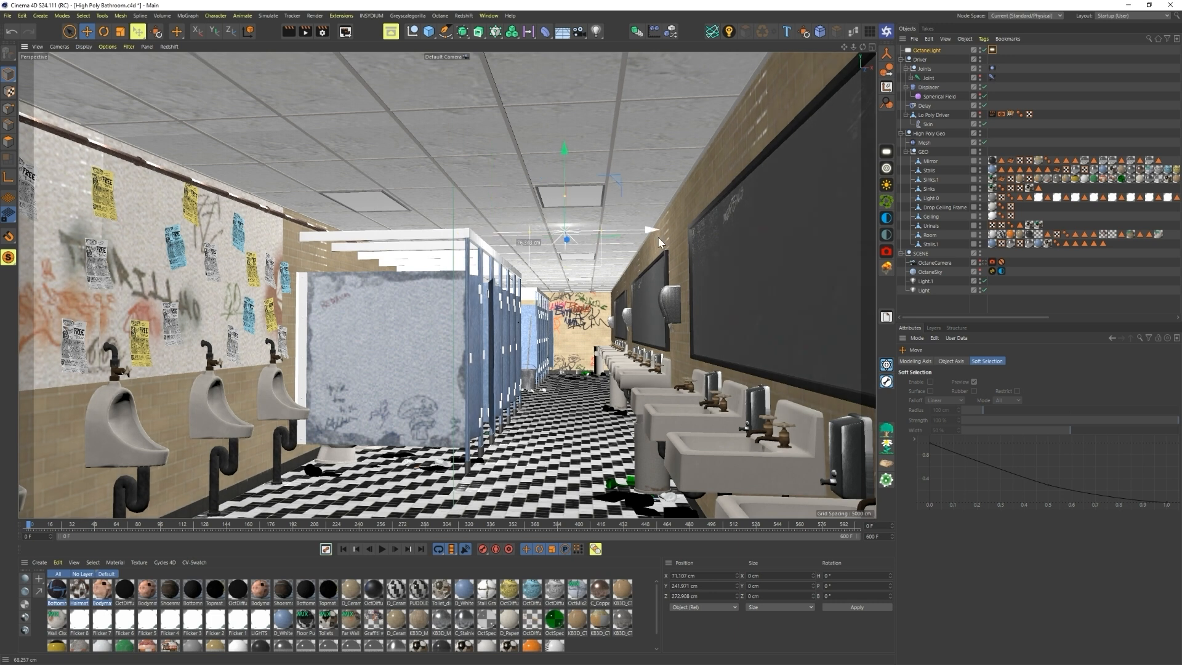
Step: Pitch the Octane area light to 90° and raise it to about Y 243.4 cm under the ceiling
{"action": "key", "text": "r"}
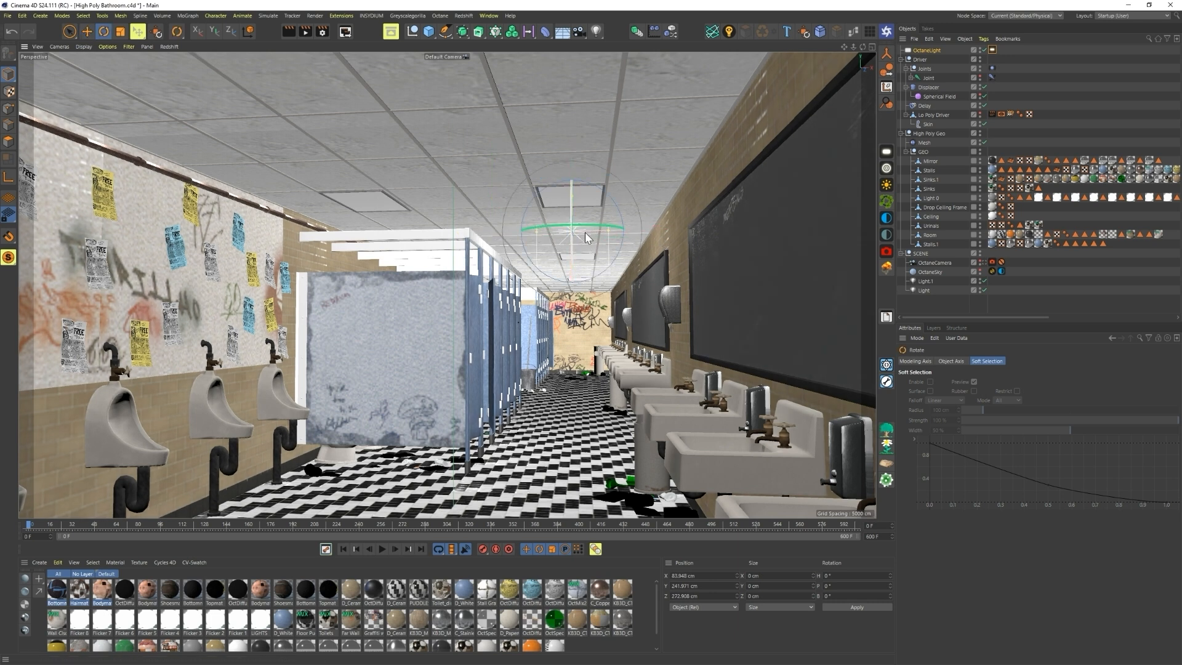
{"action": "left_click_drag", "start_coordinate": [573, 281], "coordinate": [563, 358]}
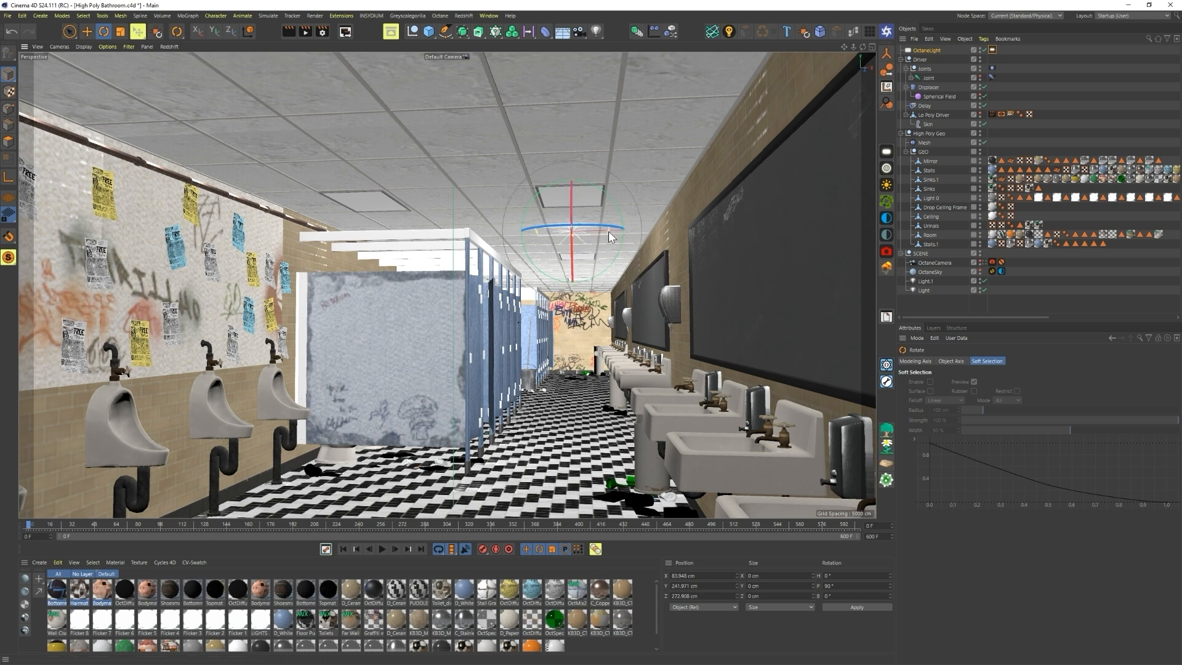
{"action": "key", "text": "e"}
{"action": "left_click_drag", "start_coordinate": [571, 153], "coordinate": [571, 153]}
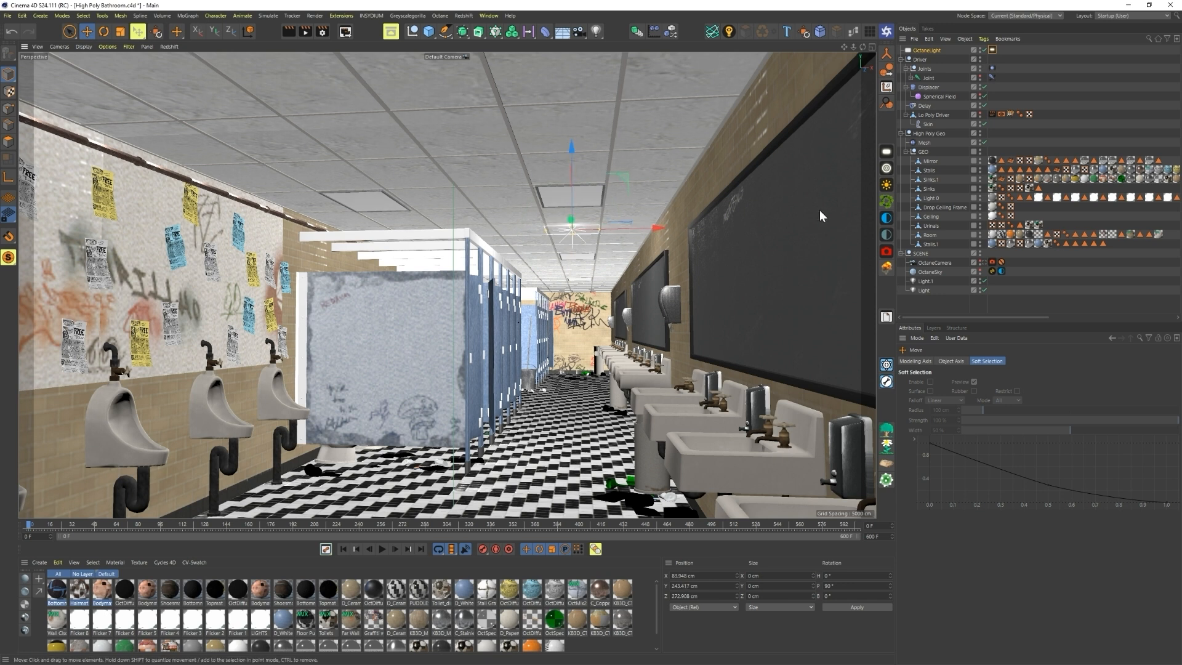
{"action": "right_click_drag", "start_coordinate": [566, 201], "coordinate": [662, 198], "text": "alt"}
{"action": "left_click_drag", "start_coordinate": [566, 250], "coordinate": [615, 264], "text": "alt"}
{"action": "middle_click_drag", "start_coordinate": [616, 265], "coordinate": [584, 211], "text": "alt"}
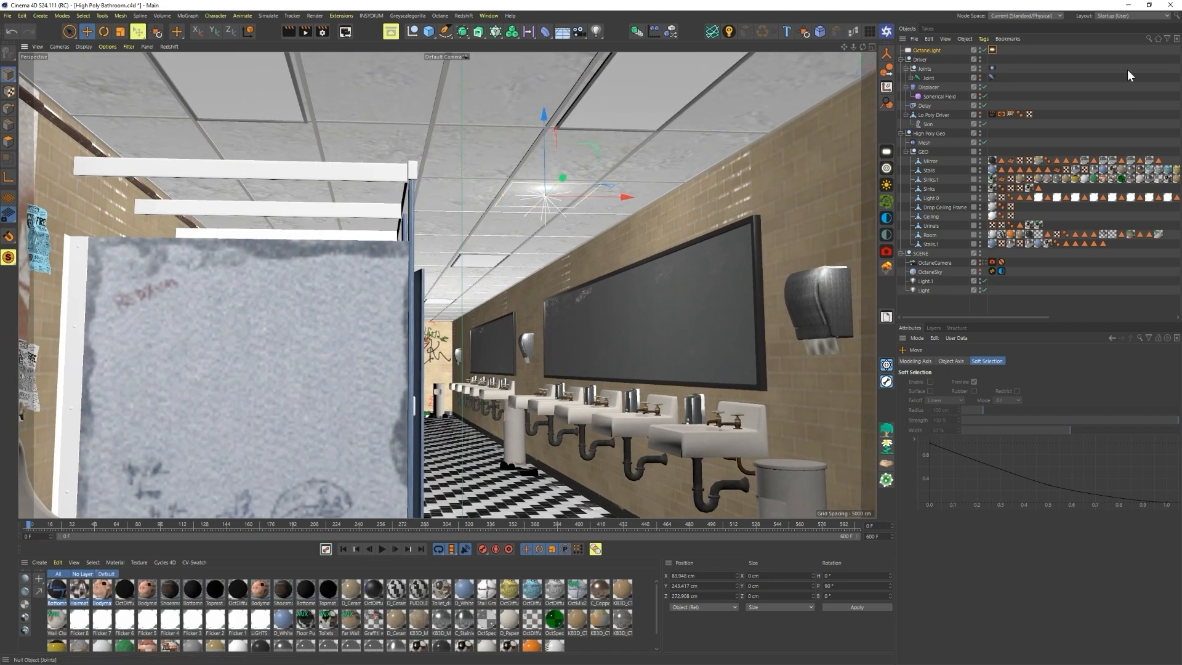
Step: Group the Octane area light under a null named Light Null and expand the group in the object hierarchy
{"action": "key", "text": "alt+g"}
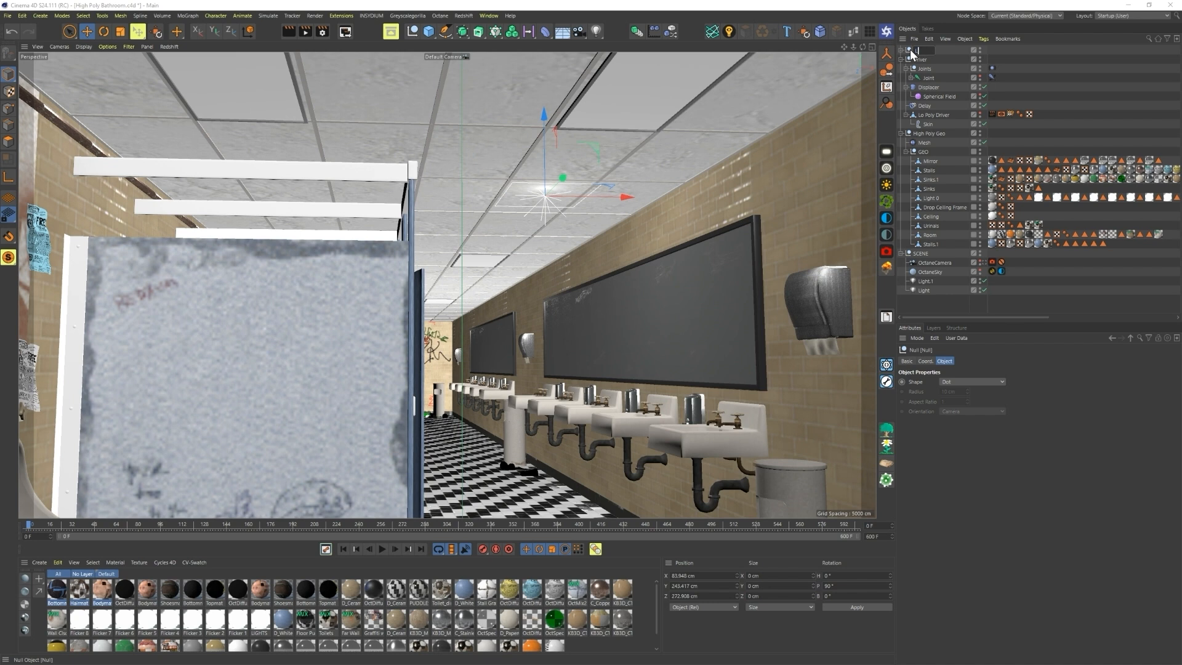
{"action": "type", "text": "Light Null"}
{"action": "key", "text": "Return"}
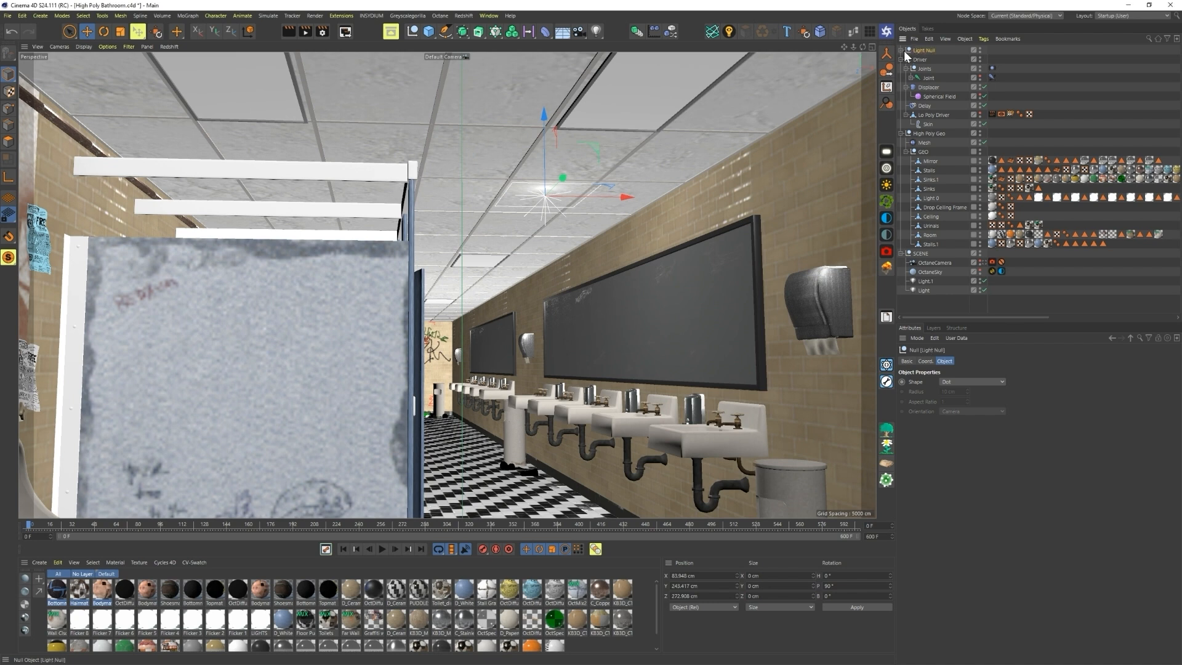
{"action": "left_click", "coordinate": [902, 51]}
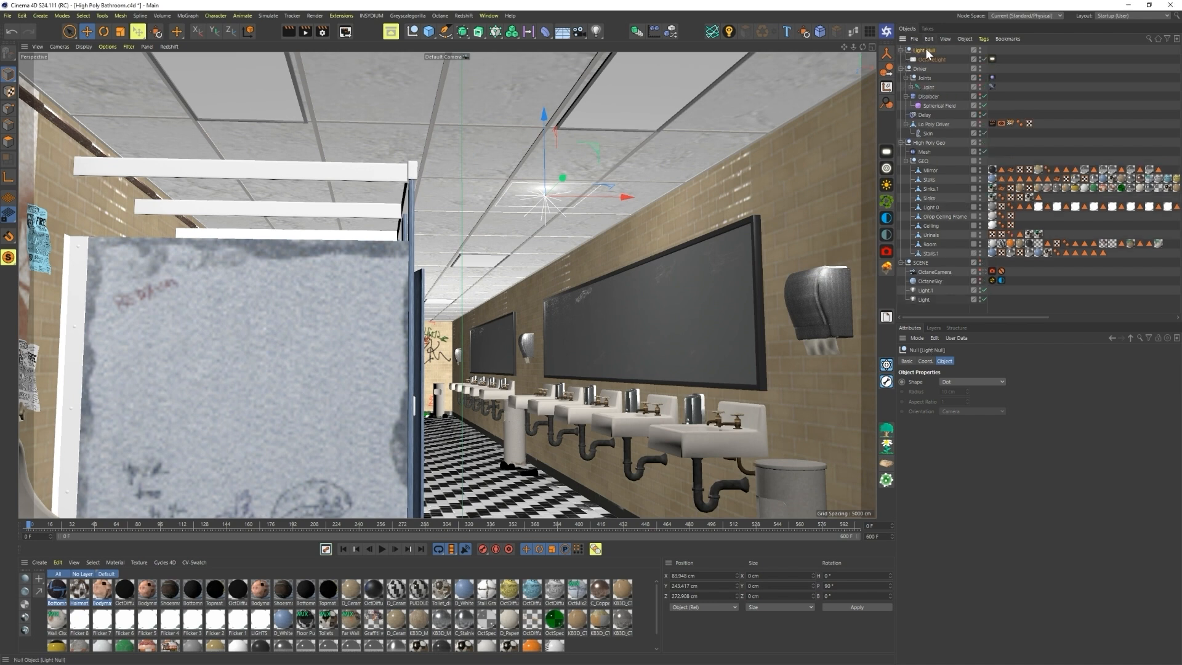
Step: Add a Constraint rigging tag to the Light Null and enable its Clamp constraint
{"action": "right_click", "coordinate": [923, 50]}
{"action": "right_click", "coordinate": [919, 49]}
{"action": "mouse_move", "coordinate": [999, 188]}
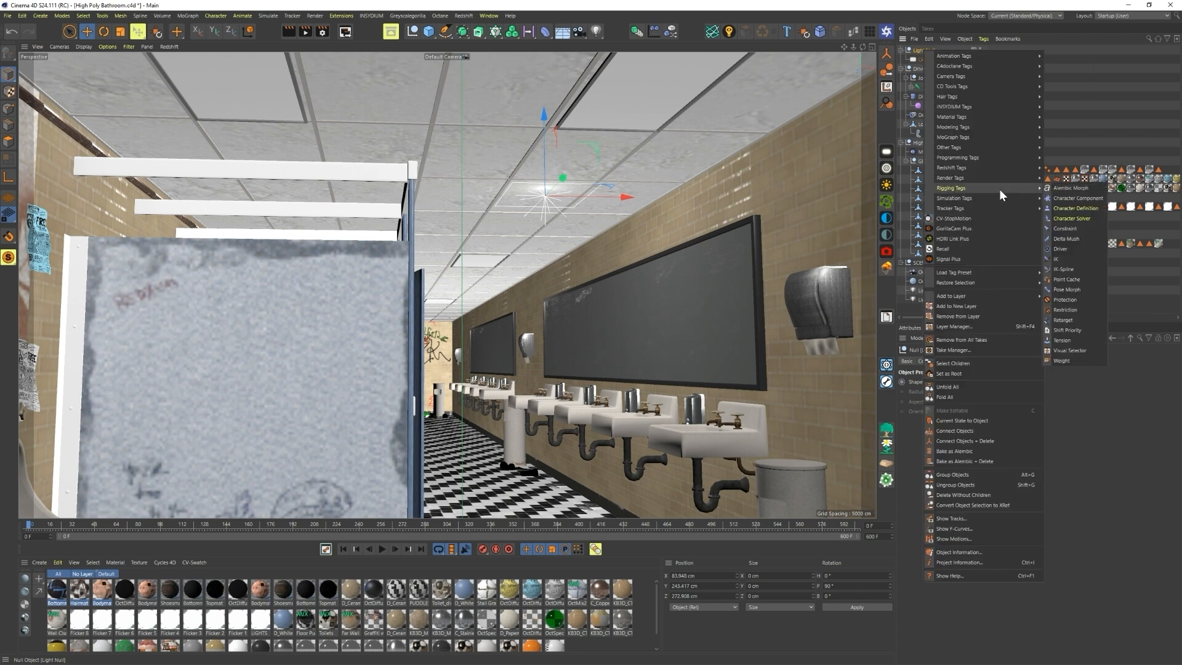
{"action": "left_click", "coordinate": [1070, 228]}
{"action": "left_click", "coordinate": [948, 451]}
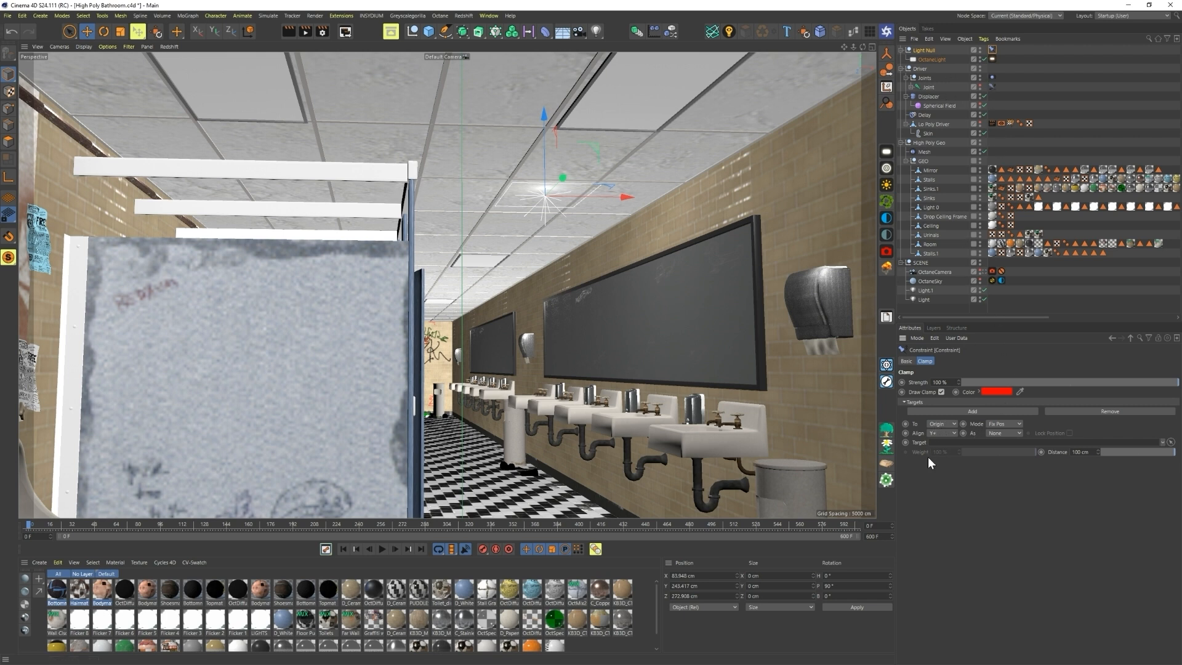
Step: Clamp the Light Null to Surface and assign the Ceiling object as the constraint target
{"action": "left_click", "coordinate": [939, 423]}
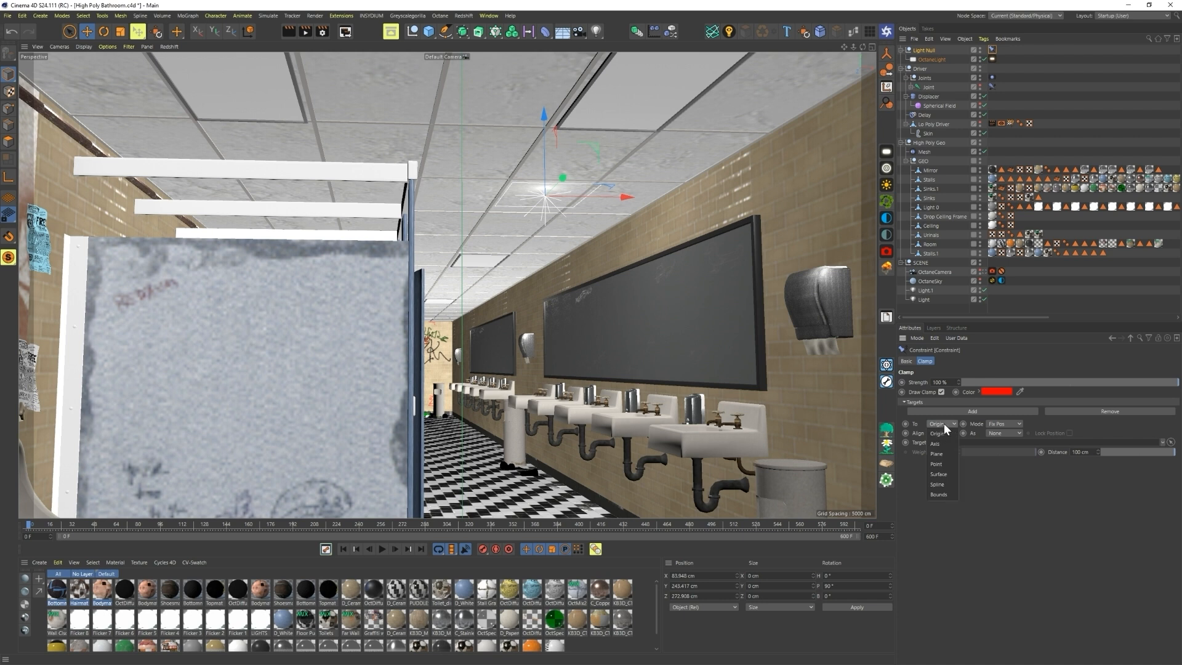
{"action": "left_click", "coordinate": [942, 475]}
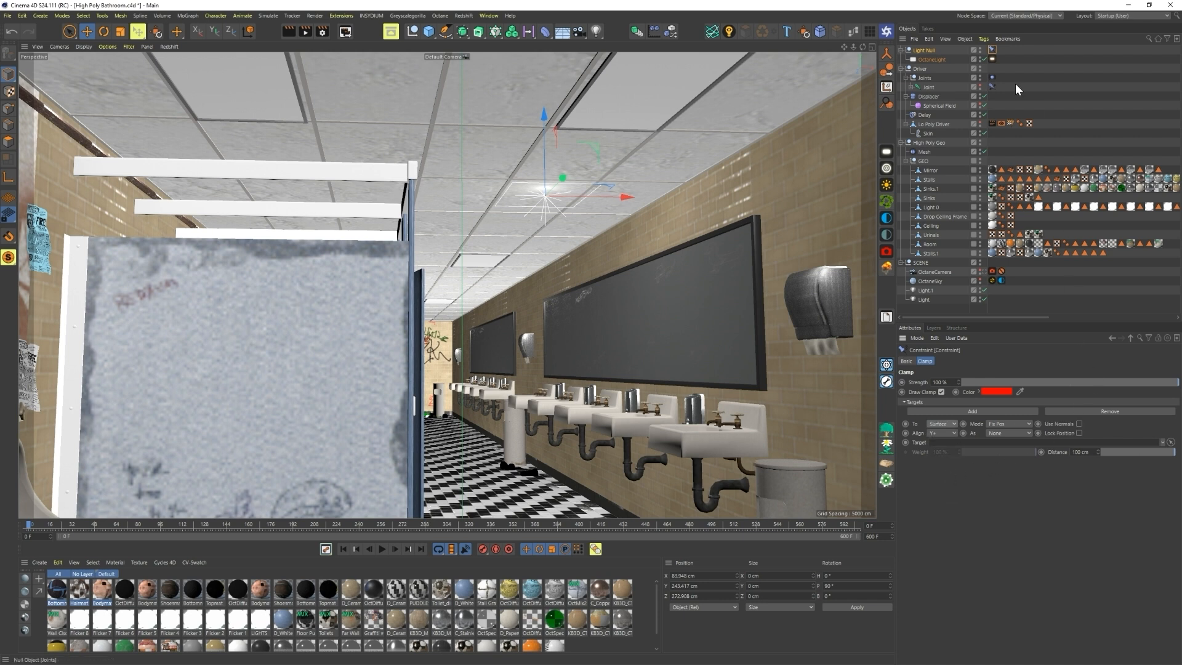
{"action": "left_click_drag", "start_coordinate": [933, 231], "coordinate": [947, 440]}
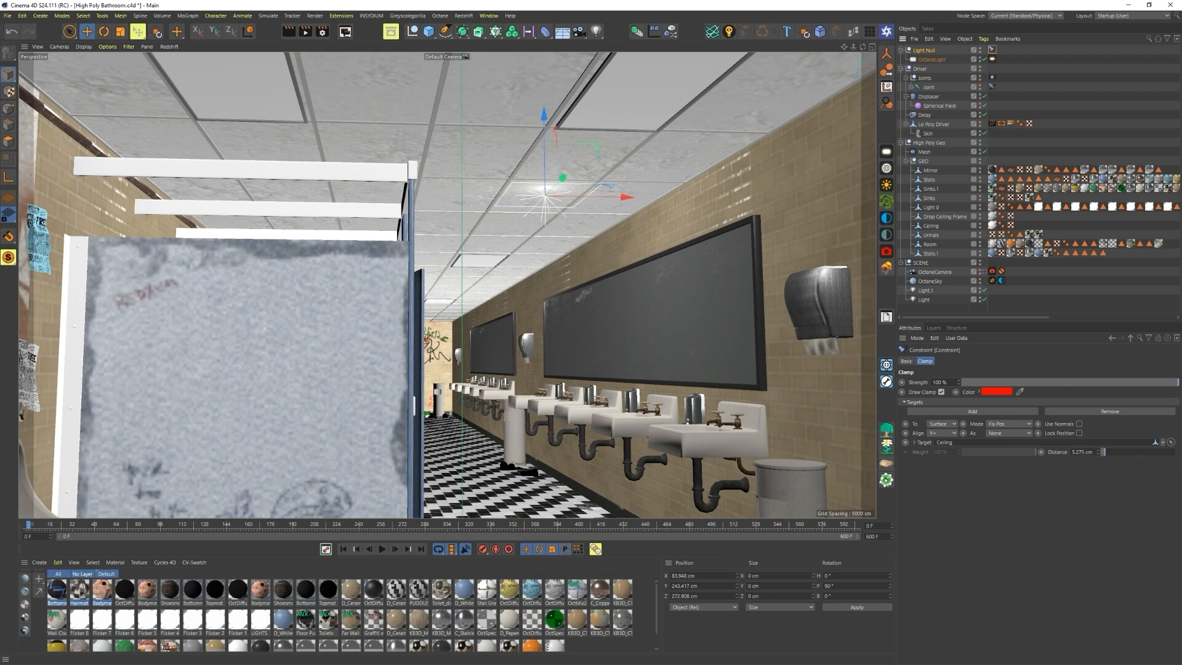
Step: Set the light null's clamp distance to 3 cm with Lock Position enabled, play the animation to check the attachment, and return to frame 0
{"action": "left_click_drag", "start_coordinate": [1104, 452], "coordinate": [1103, 453]}
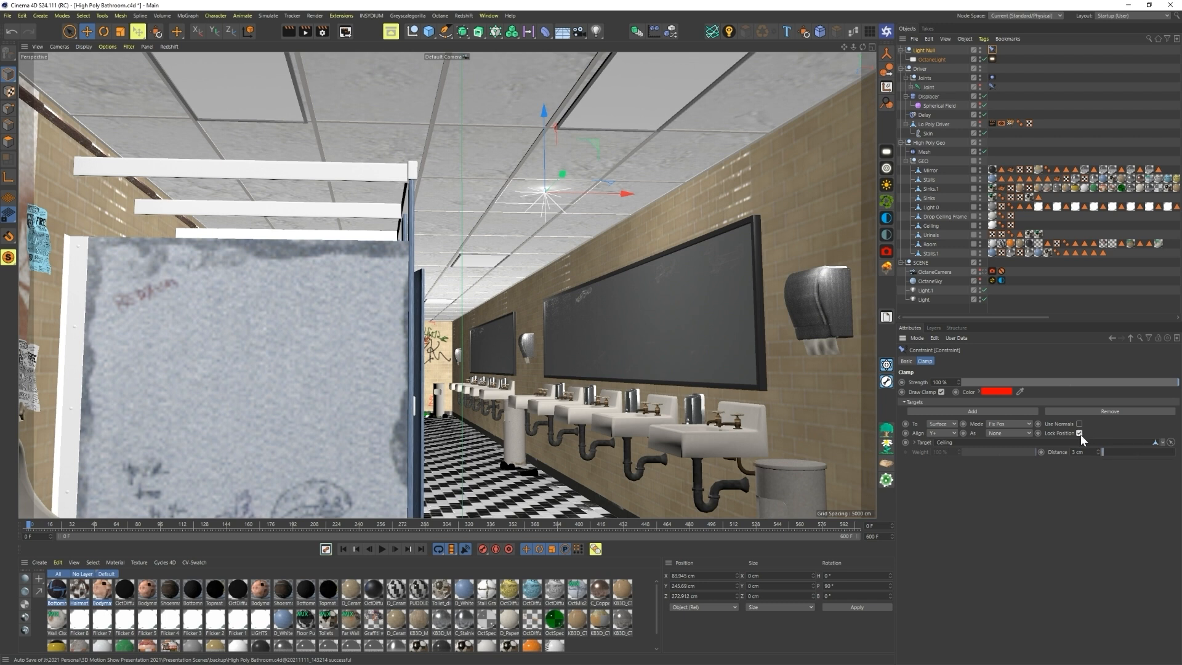
{"action": "left_click", "coordinate": [382, 548]}
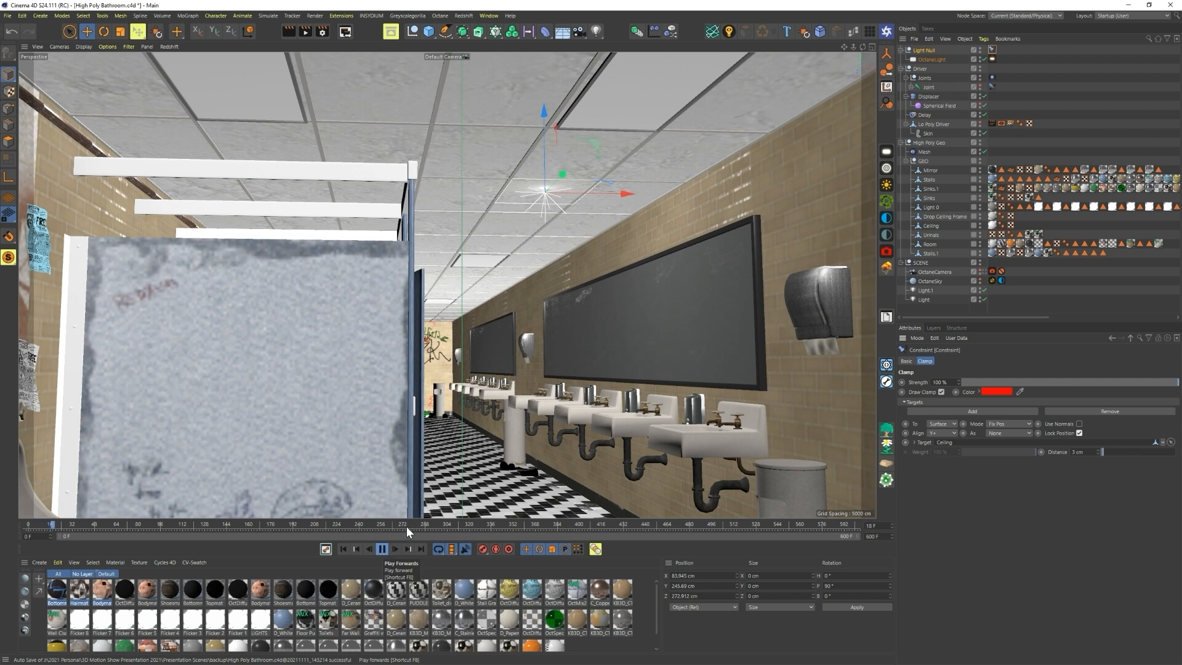
{"action": "left_click_drag", "start_coordinate": [459, 430], "coordinate": [456, 430], "text": "alt"}
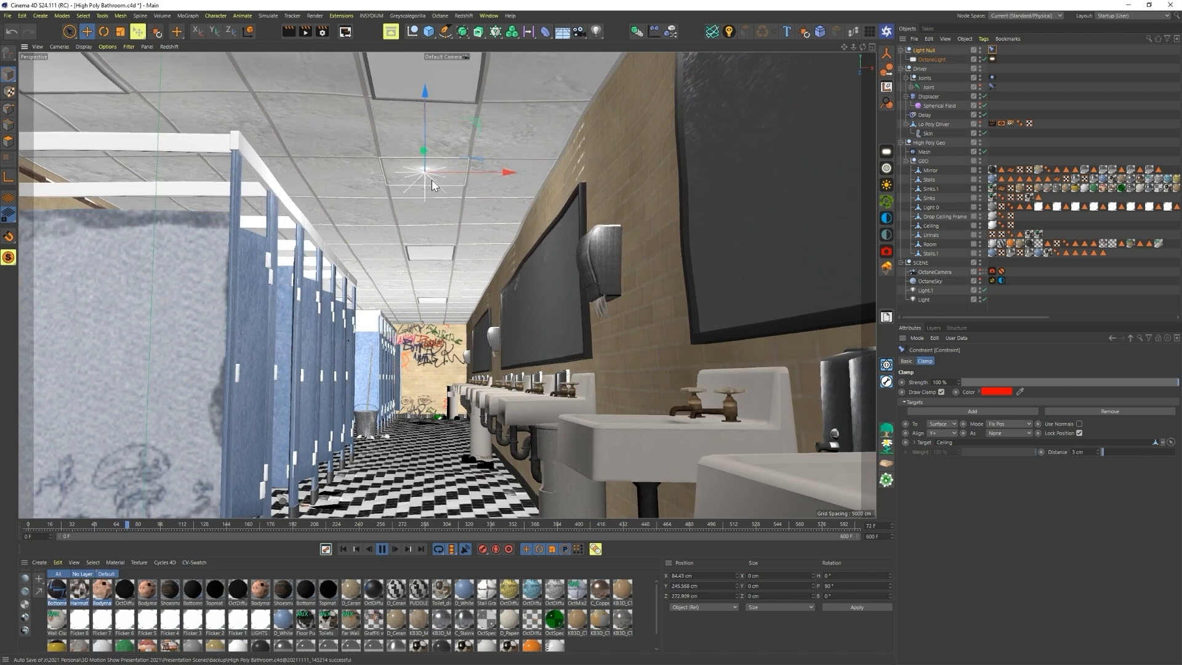
{"action": "left_click_drag", "start_coordinate": [437, 176], "coordinate": [472, 178], "text": "alt"}
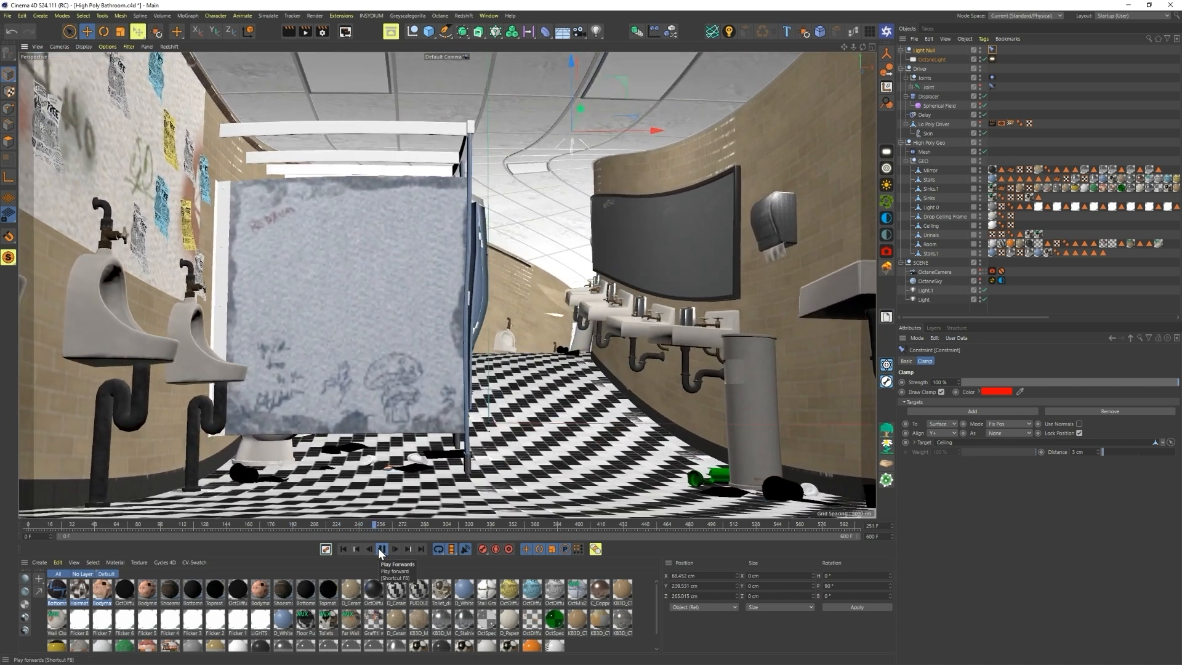
{"action": "left_click", "coordinate": [379, 548]}
{"action": "left_click", "coordinate": [344, 547]}
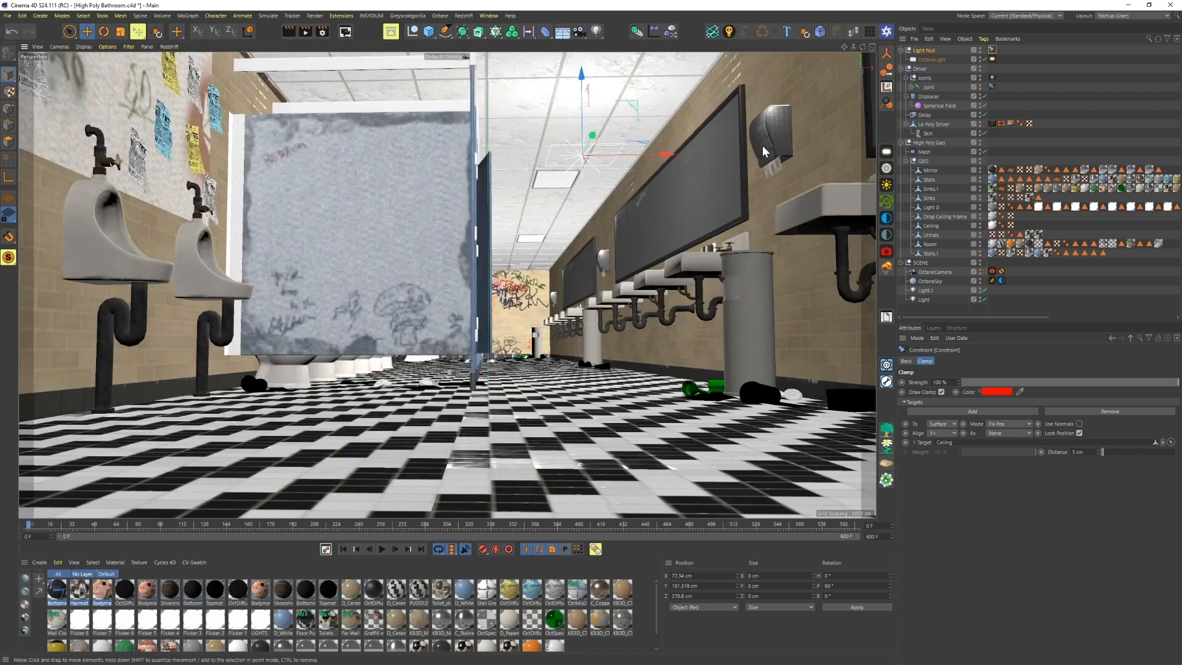
{"action": "left_click", "coordinate": [369, 548]}
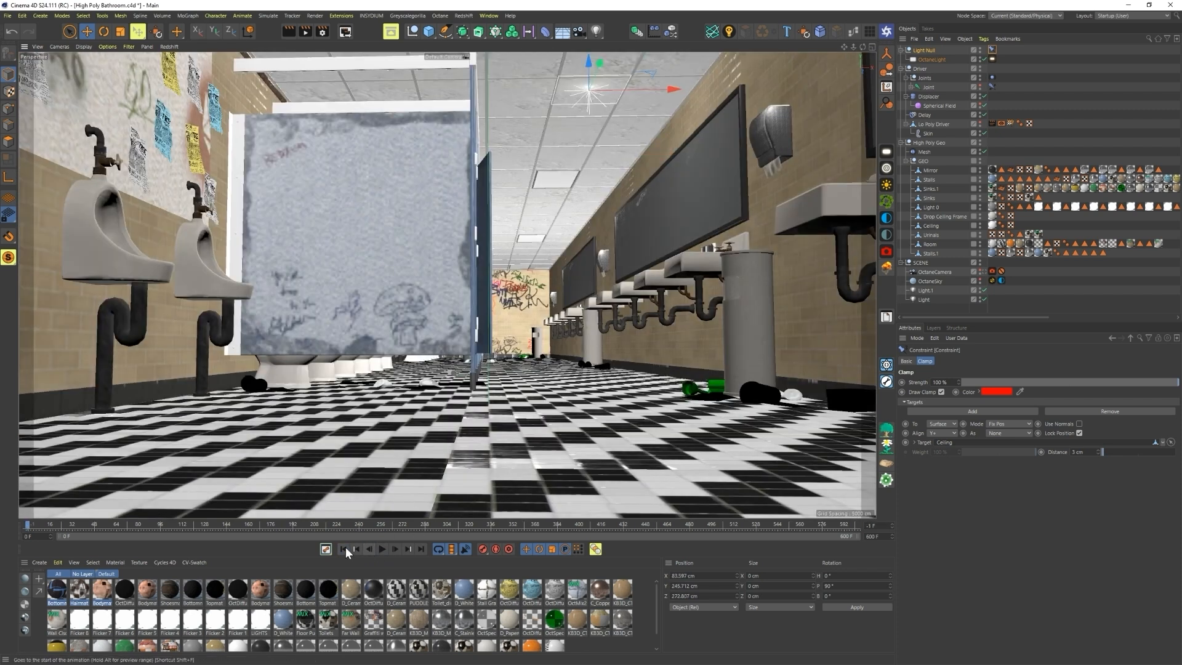
{"action": "left_click", "coordinate": [343, 547]}
Step: Set the Constraint tag's priority to Generators 1, play the animation to check how the light follows the ceiling, and rewind
{"action": "middle_click_drag", "start_coordinate": [626, 175], "coordinate": [615, 210], "text": "alt"}
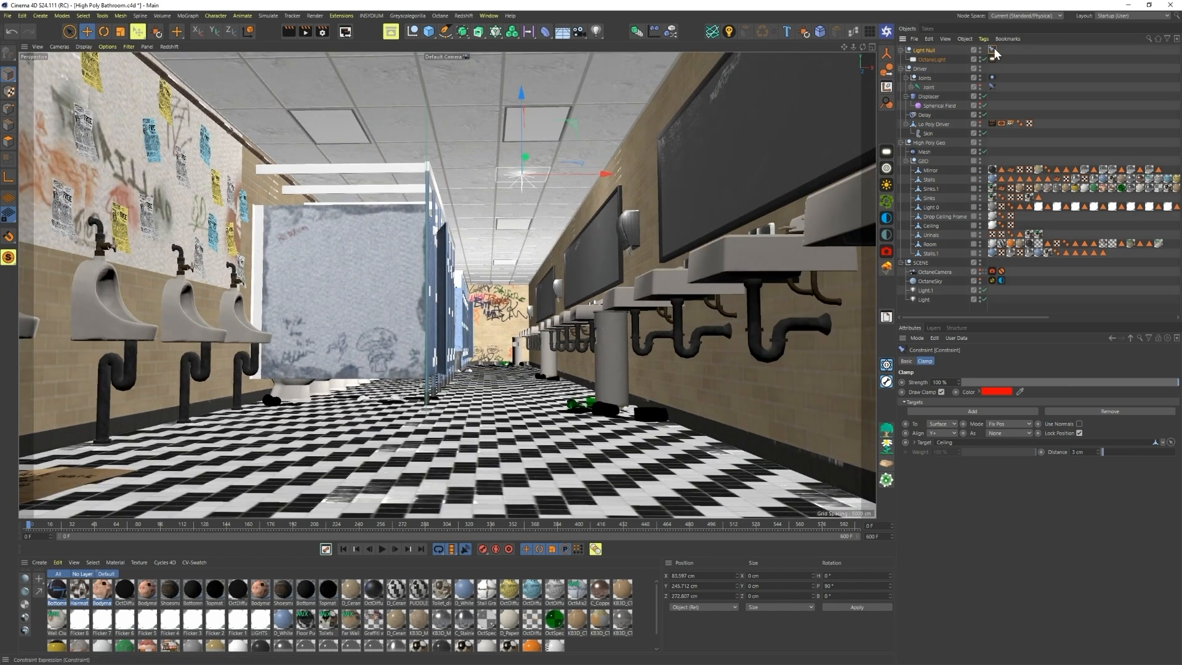
{"action": "left_click", "coordinate": [907, 361]}
{"action": "left_click", "coordinate": [958, 414]}
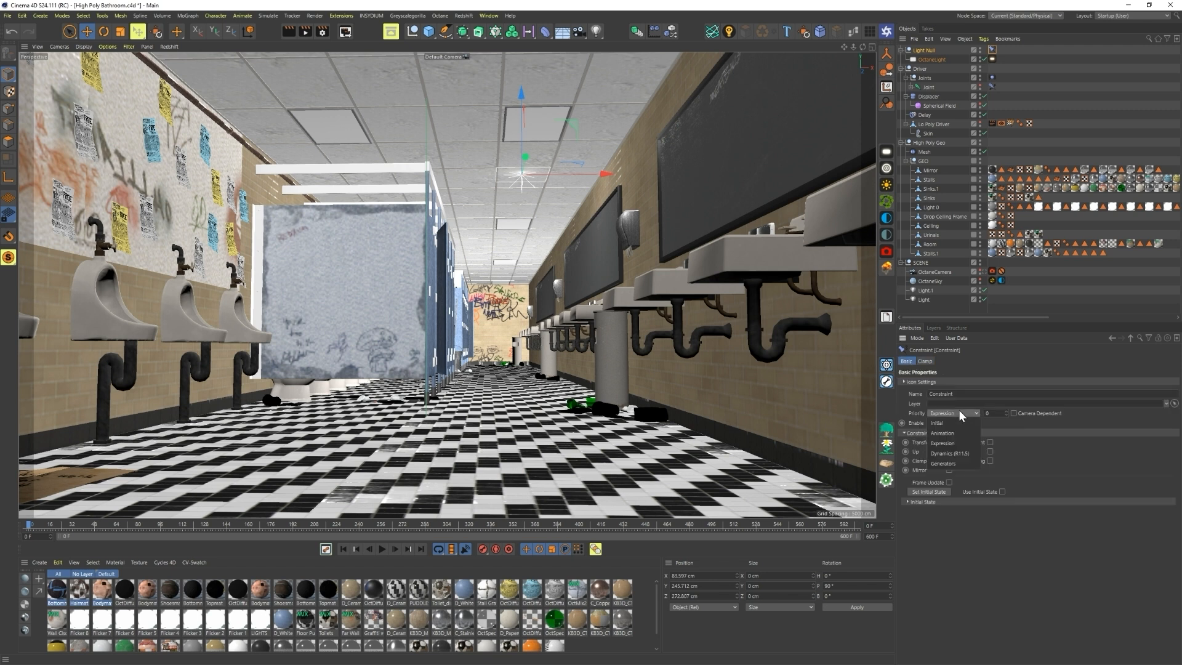
{"action": "left_click", "coordinate": [950, 462]}
{"action": "left_click", "coordinate": [1006, 411]}
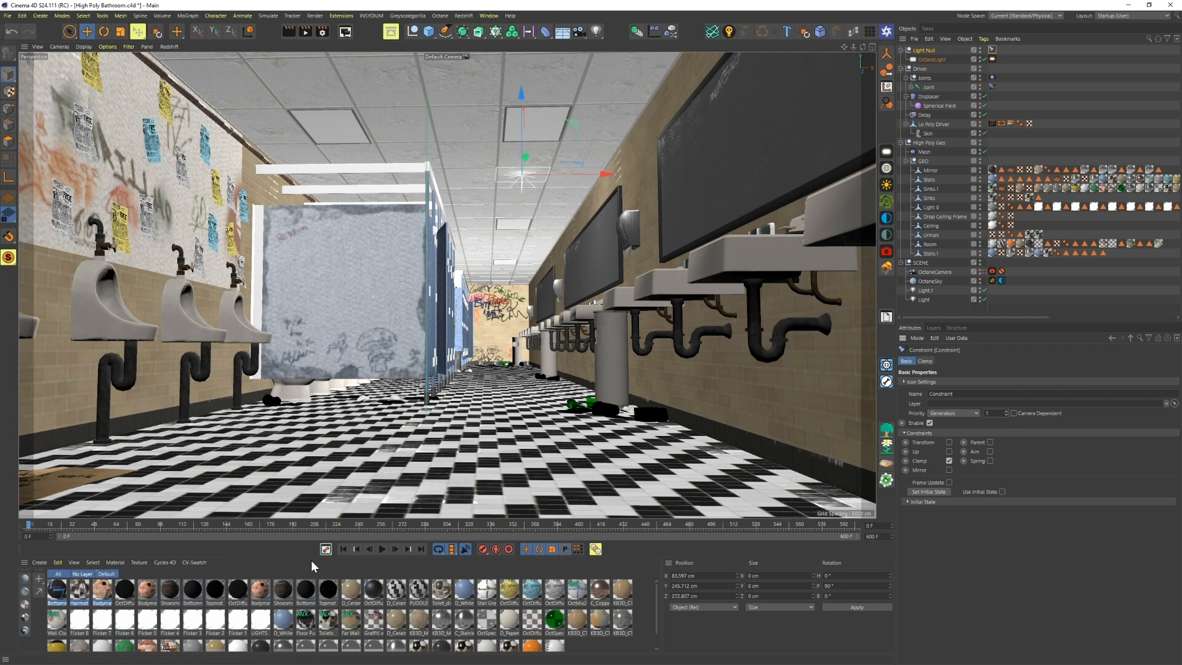
{"action": "left_click", "coordinate": [925, 360]}
{"action": "key", "text": "F8"}
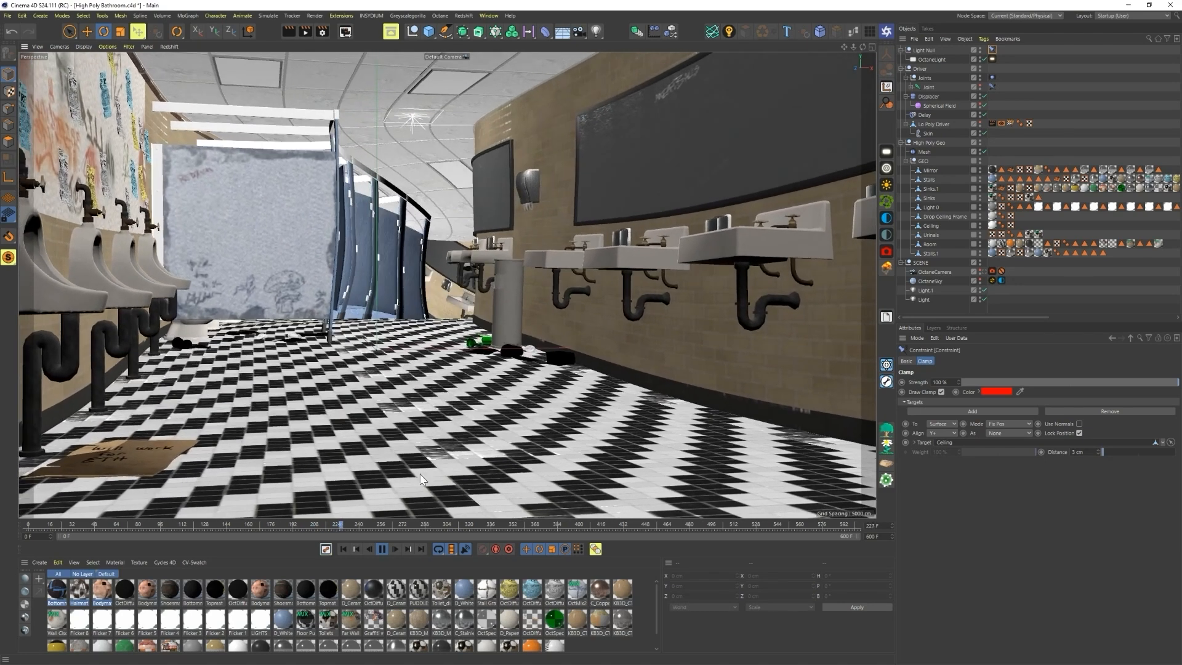
{"action": "left_click", "coordinate": [382, 549]}
{"action": "left_click", "coordinate": [343, 549]}
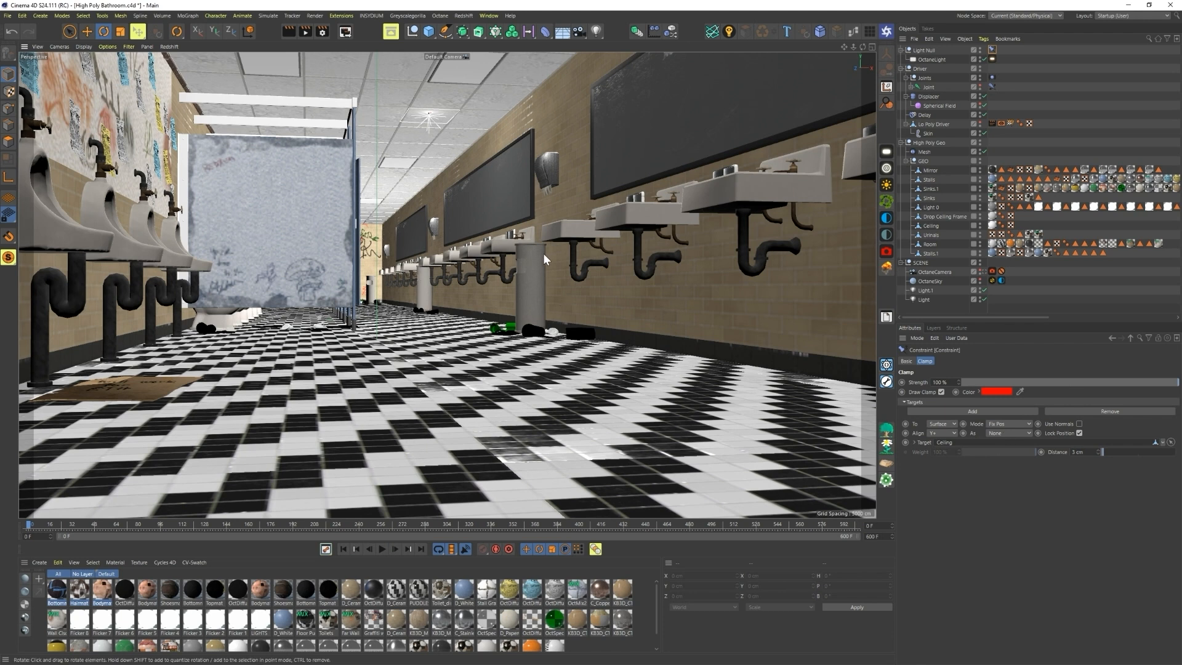
Step: Set the clamp mode to Fix Axis, align it as Phong Normal, and enable Use Normals
{"action": "middle_click_drag", "start_coordinate": [543, 253], "coordinate": [482, 285], "text": "alt"}
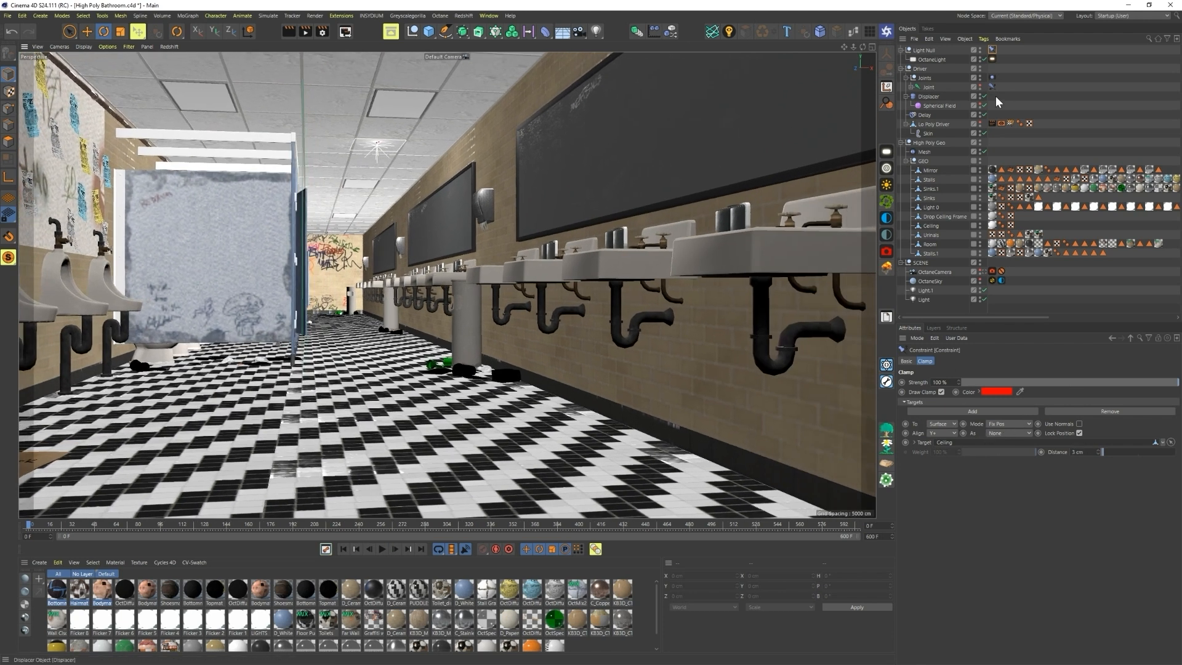
{"action": "left_click", "coordinate": [1006, 424]}
{"action": "left_click", "coordinate": [1014, 434]}
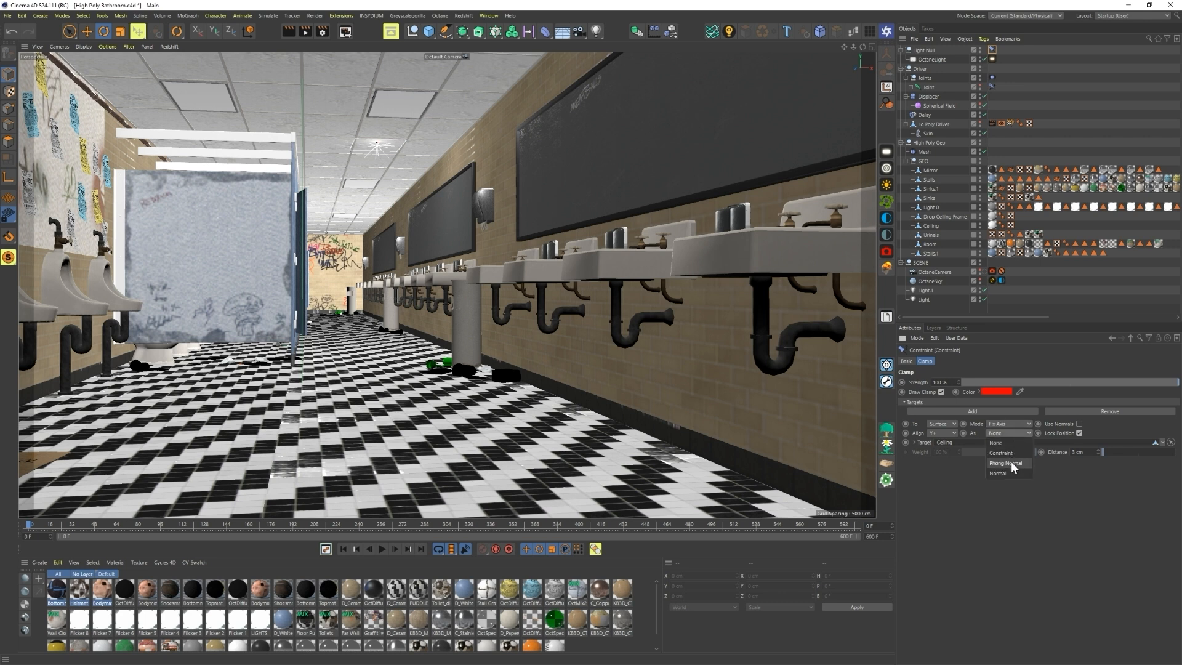
{"action": "left_click", "coordinate": [1078, 423]}
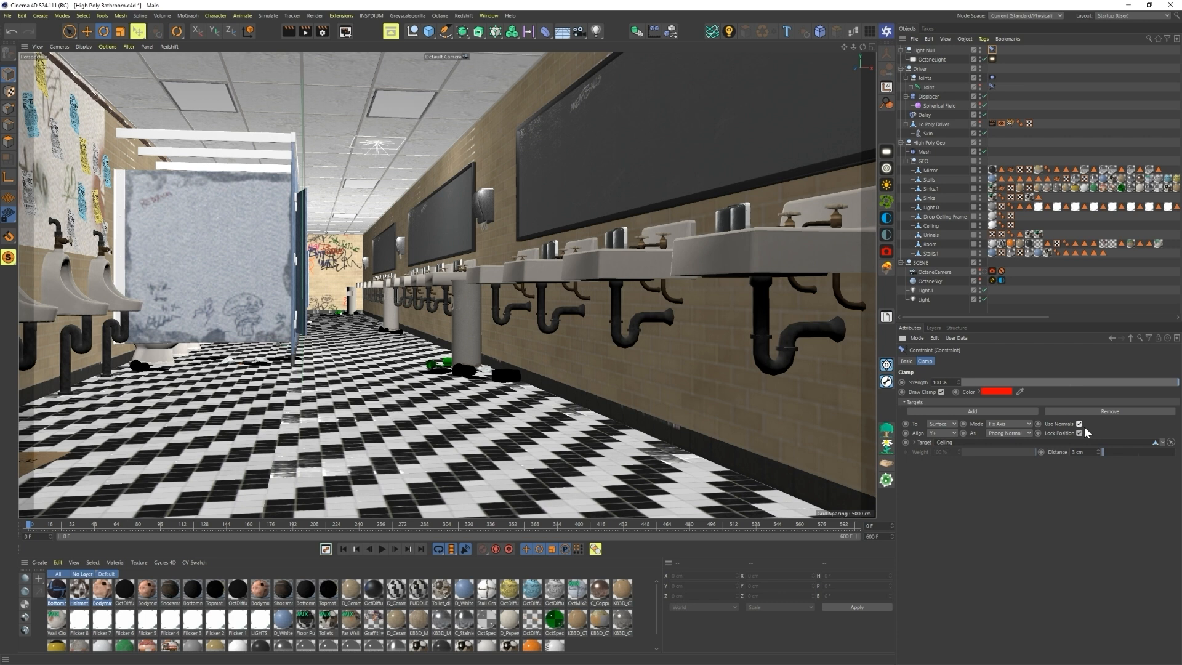
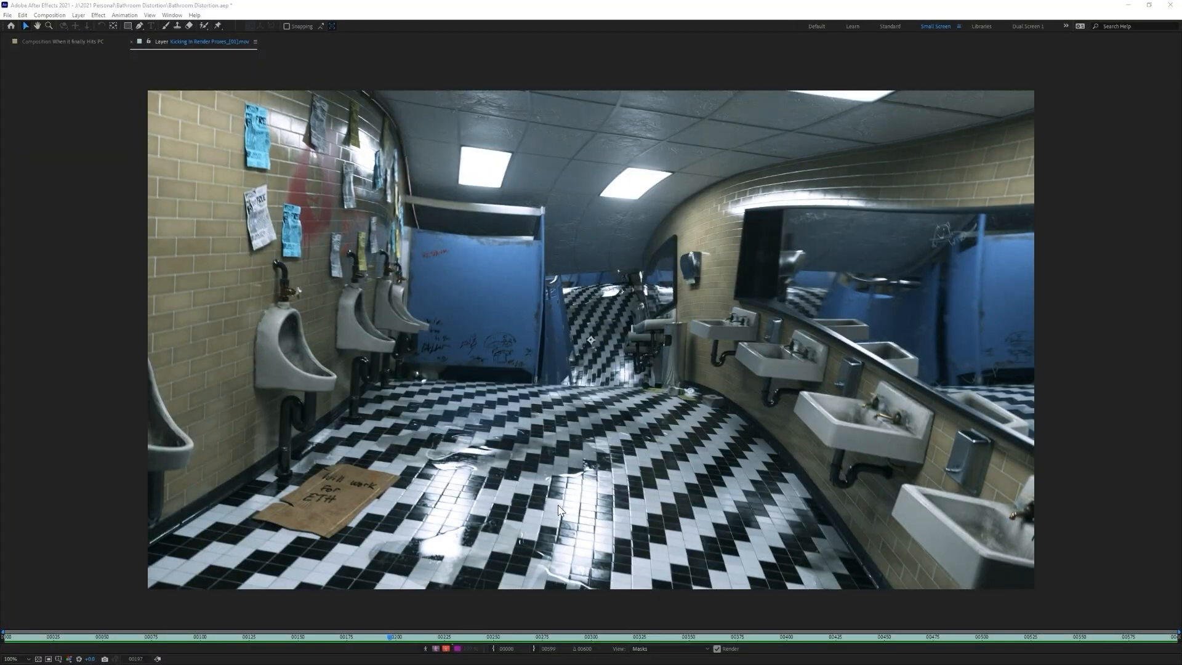
Step: Switch to After Effects and scrub the rendered bathroom footage to examine the warped floor and its wet reflections
{"action": "mouse_move", "coordinate": [389, 637]}
{"action": "left_mouse_down"}
{"action": "mouse_move", "coordinate": [362, 634]}
{"action": "mouse_move", "coordinate": [416, 633]}
{"action": "mouse_move", "coordinate": [353, 627]}
{"action": "mouse_move", "coordinate": [449, 630]}
{"action": "mouse_move", "coordinate": [398, 643]}
{"action": "left_mouse_up"}
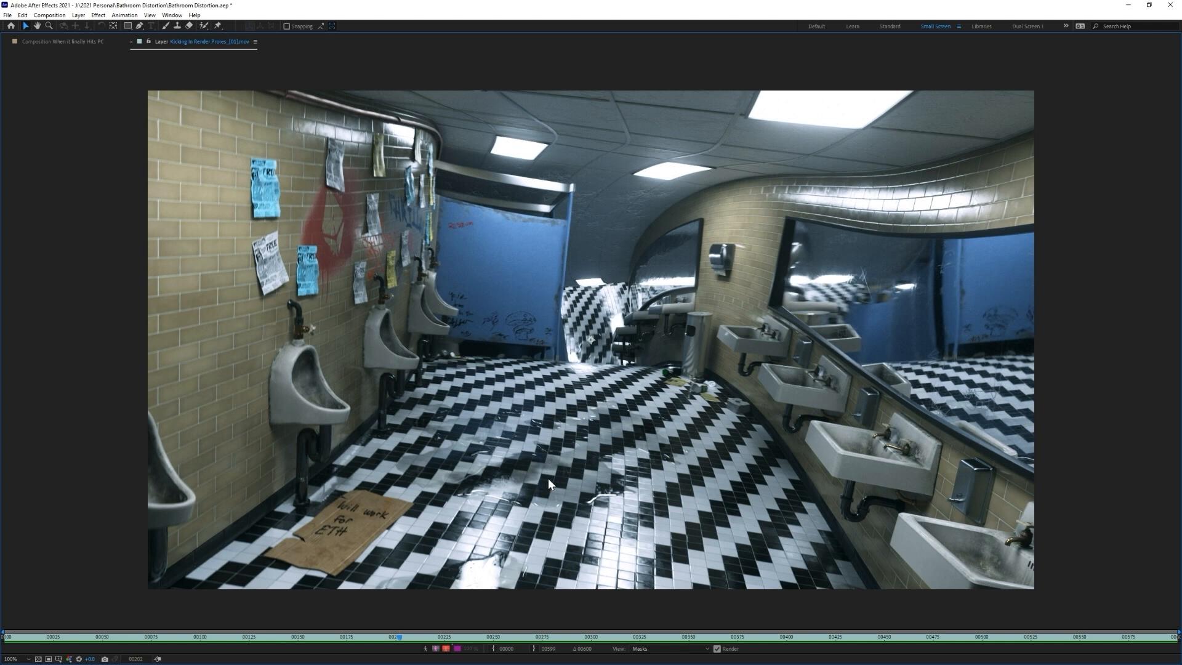
{"action": "mouse_move", "coordinate": [398, 636]}
{"action": "left_mouse_down"}
{"action": "mouse_move", "coordinate": [336, 636]}
{"action": "mouse_move", "coordinate": [413, 637]}
{"action": "left_mouse_up"}
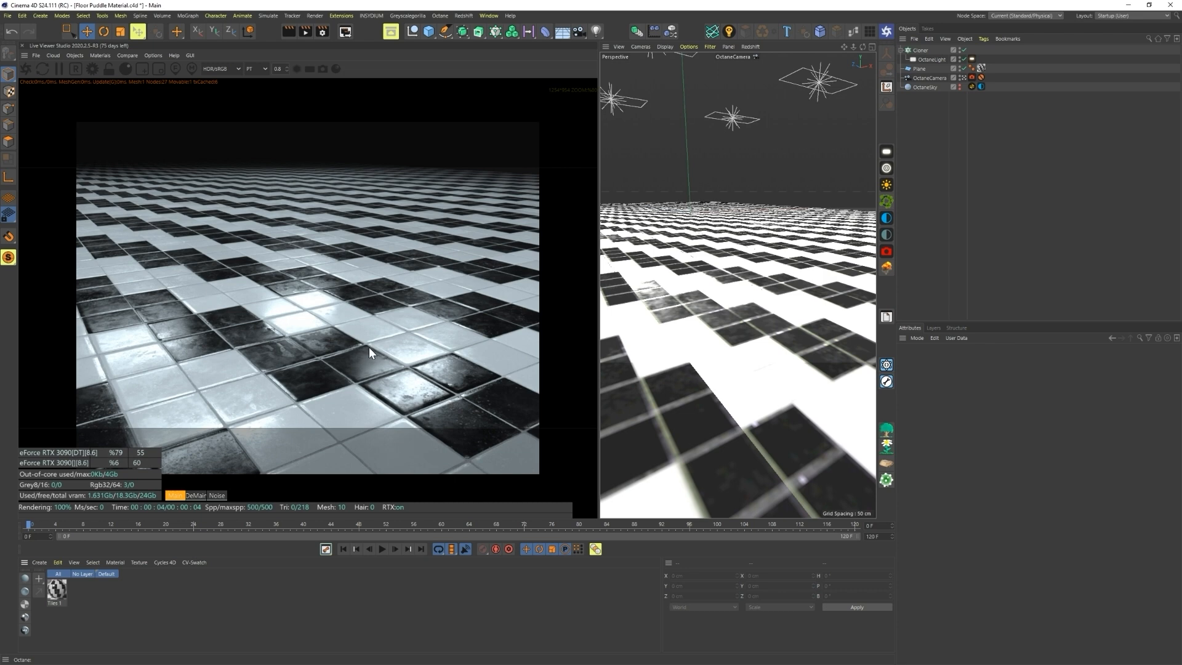
Step: Switch to the Floor Puddle Material scene in Cinema 4D and create an Octane Mix material
{"action": "key", "text": "space"}
{"action": "mouse_move", "coordinate": [345, 361]}
{"action": "left_mouse_down", "text": "alt"}
{"action": "mouse_move", "coordinate": [312, 353]}
{"action": "mouse_move", "coordinate": [396, 382]}
{"action": "mouse_move", "coordinate": [334, 370]}
{"action": "left_mouse_up", "text": "alt"}
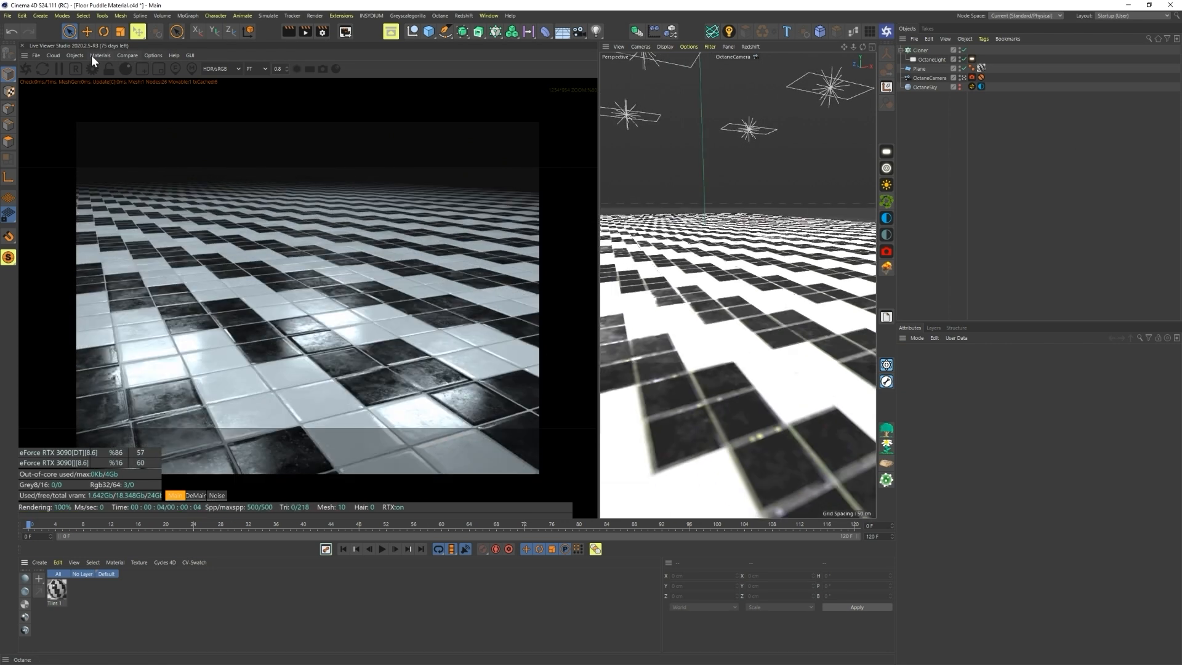
{"action": "left_click", "coordinate": [97, 56]}
{"action": "mouse_move", "coordinate": [122, 101]}
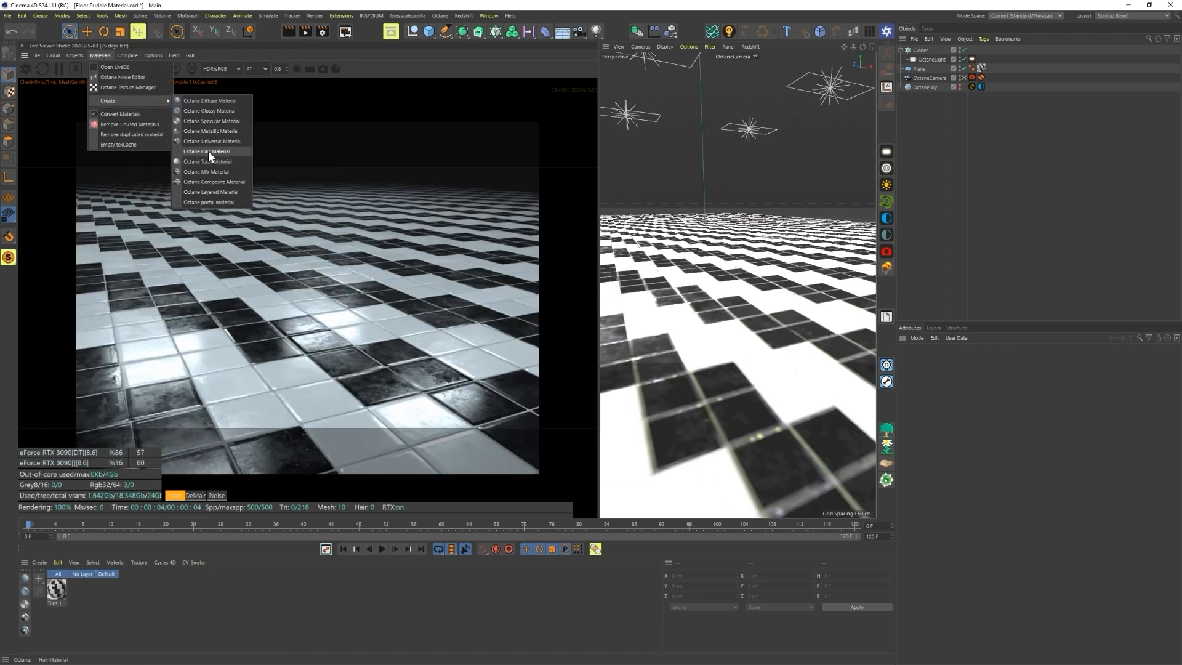
{"action": "left_click", "coordinate": [209, 170]}
Step: Create an Octane Glossy material and name it Puddles
{"action": "left_click", "coordinate": [108, 56]}
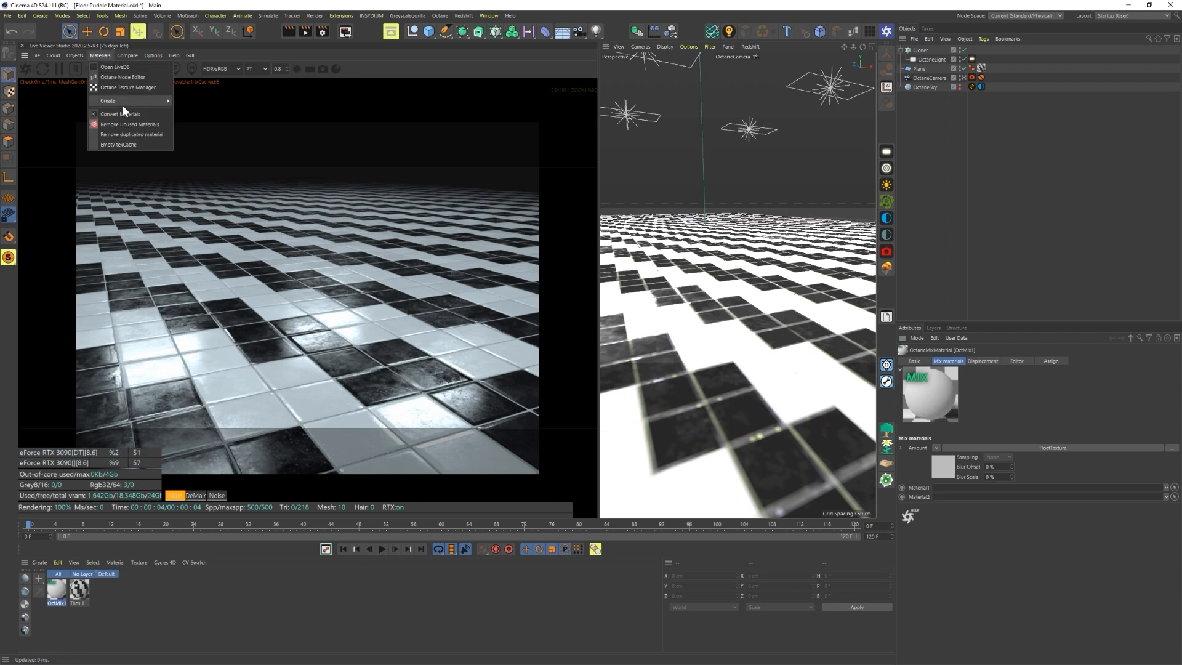
{"action": "mouse_move", "coordinate": [123, 102]}
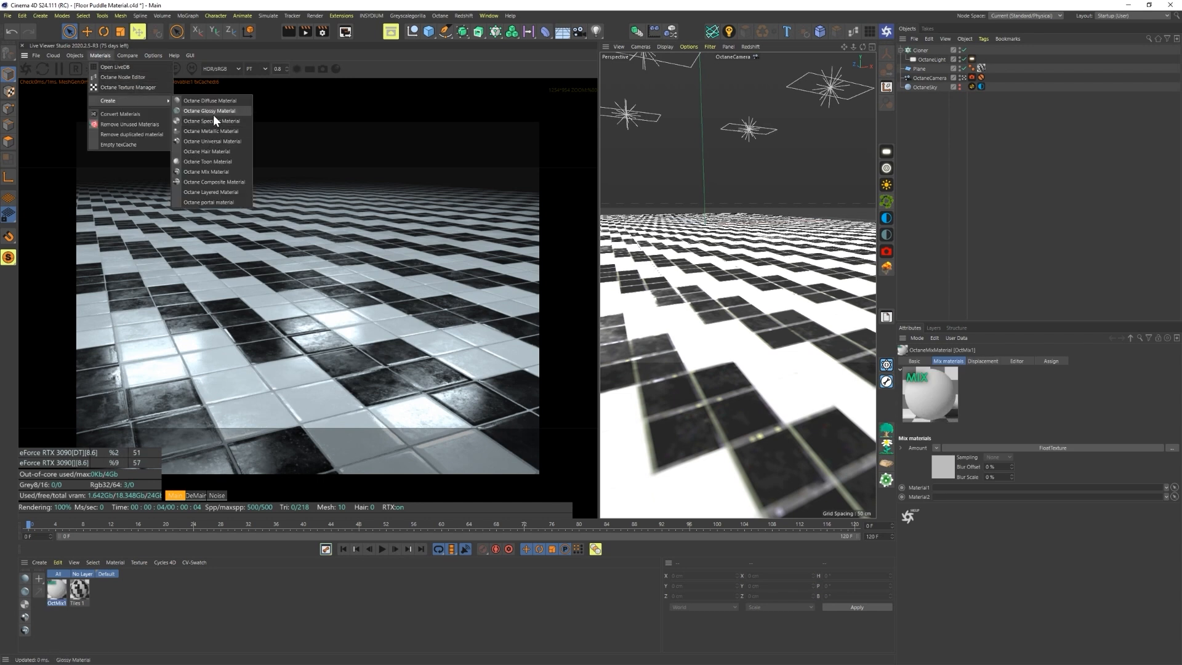
{"action": "left_click", "coordinate": [209, 111]}
{"action": "left_click", "coordinate": [54, 597]}
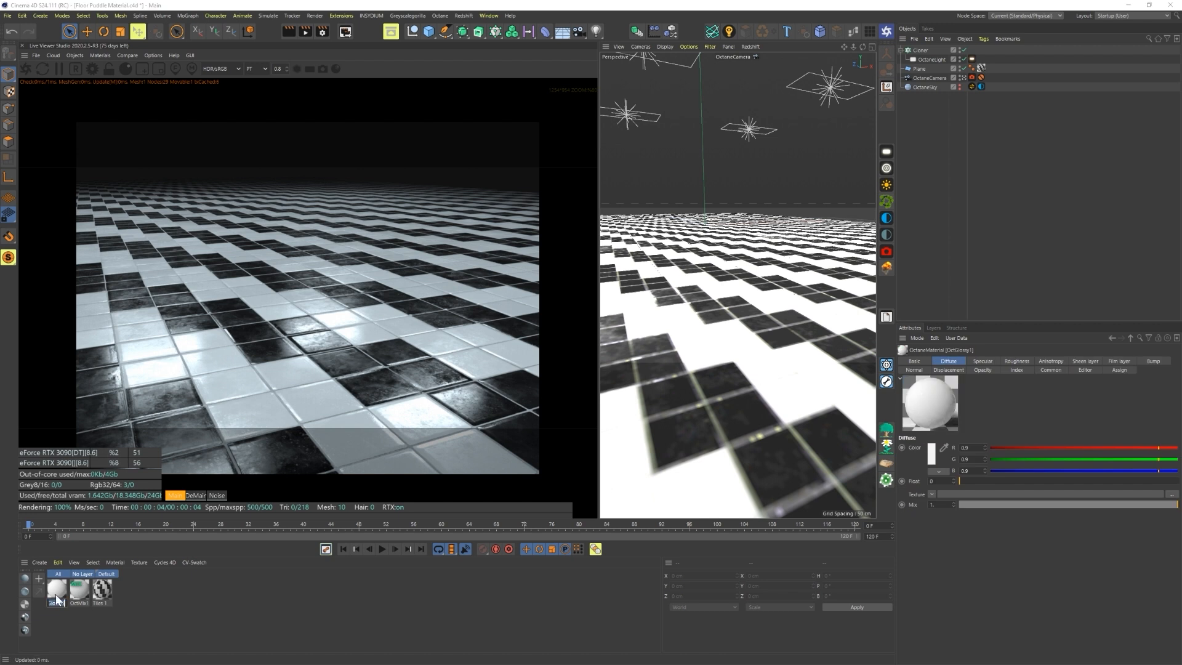
{"action": "type", "text": "ddles"}
{"action": "key", "text": "Return"}
Step: Apply the mix material to the floor plane and assign Puddles as its Material1 and Tiles 1 as its Material2
{"action": "left_click_drag", "start_coordinate": [106, 592], "coordinate": [981, 66]}
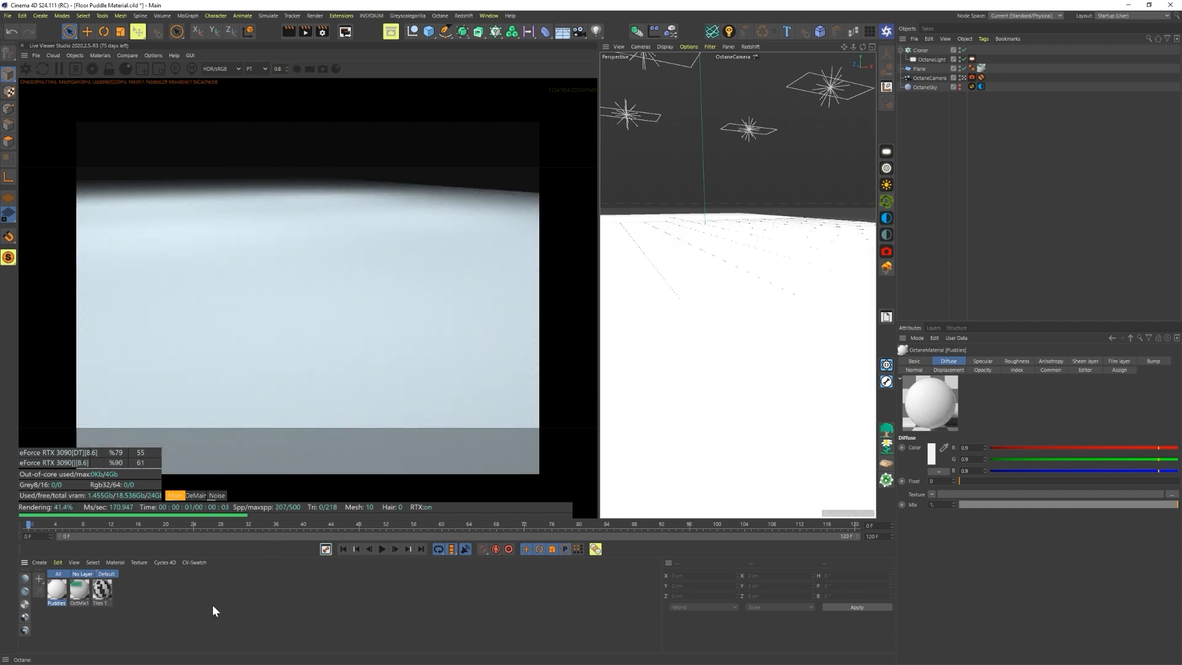
{"action": "left_click", "coordinate": [213, 606]}
{"action": "double_click", "coordinate": [80, 591]}
{"action": "left_click_drag", "start_coordinate": [234, 321], "coordinate": [380, 140]}
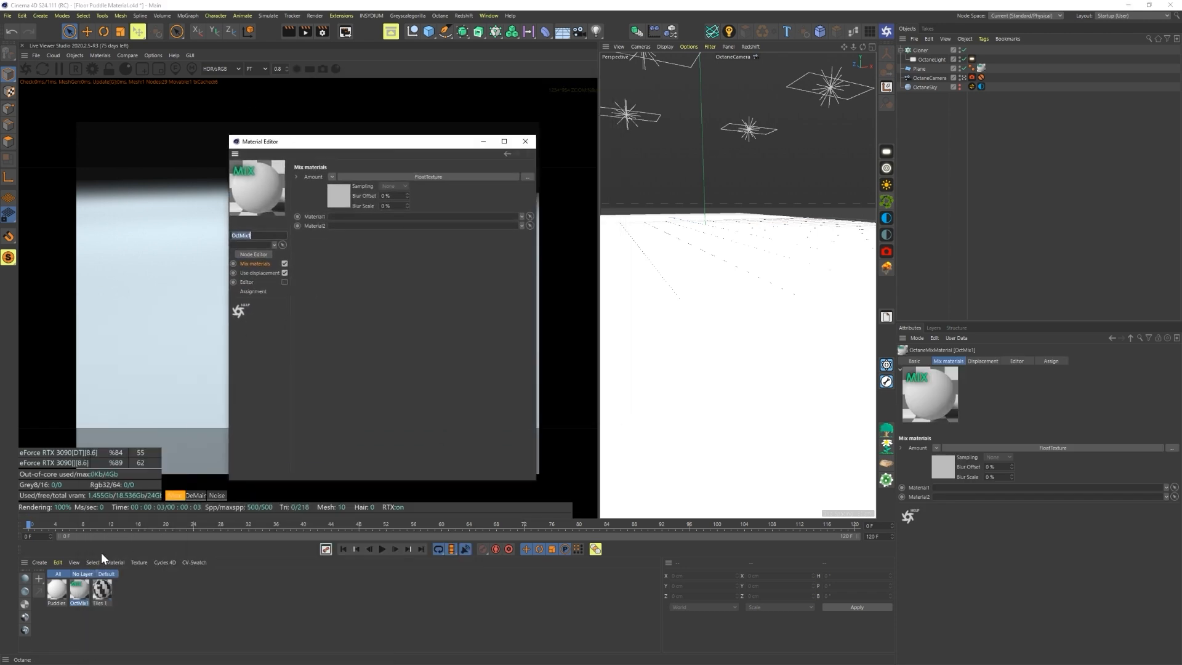
{"action": "left_click_drag", "start_coordinate": [58, 597], "coordinate": [348, 222]}
{"action": "left_click_drag", "start_coordinate": [363, 141], "coordinate": [614, 183]}
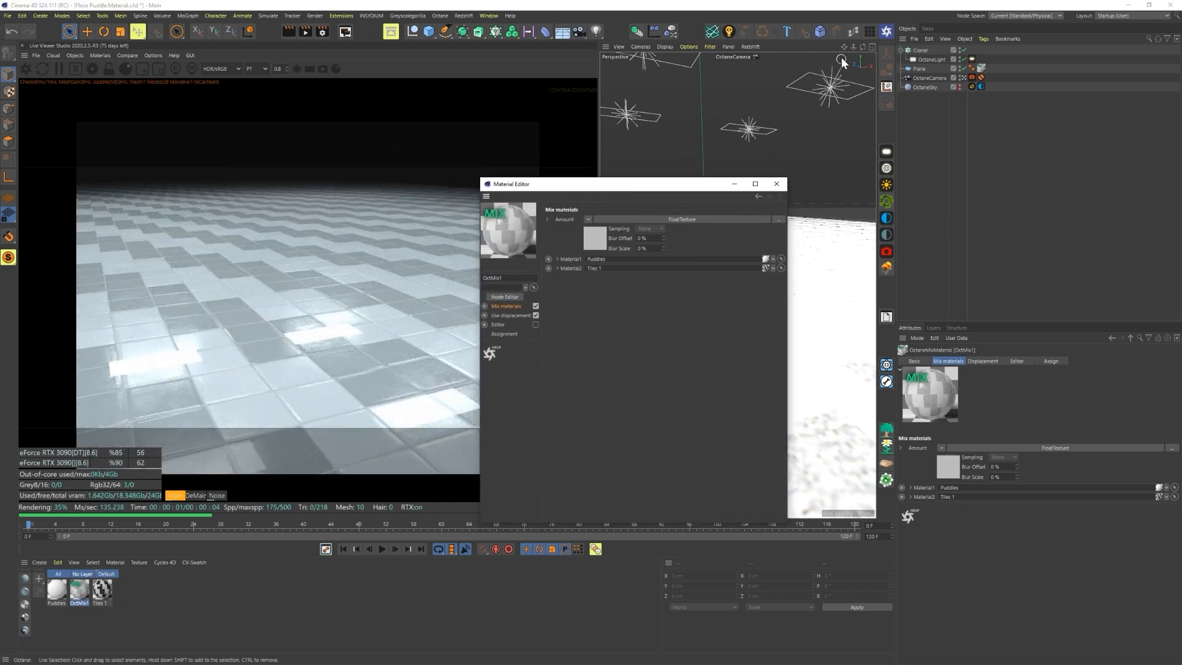
{"action": "left_click", "coordinate": [776, 183]}
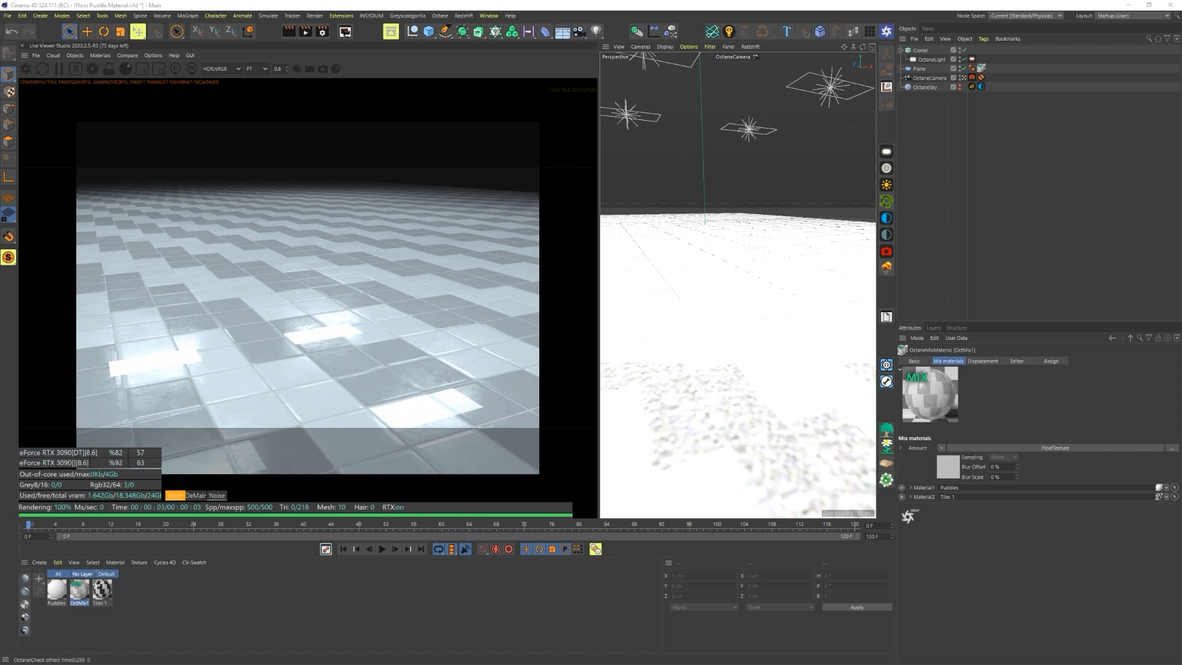
Step: Open the mix material in the Octane Node Editor and arrange its nodes and the editor window beside the live render
{"action": "left_click_drag", "start_coordinate": [779, 49], "coordinate": [633, 82]}
{"action": "left_click_drag", "start_coordinate": [500, 225], "coordinate": [621, 288]}
{"action": "left_click", "coordinate": [479, 276]}
{"action": "left_click_drag", "start_coordinate": [442, 272], "coordinate": [446, 204]}
{"action": "scroll", "coordinate": [528, 319], "scroll_direction": "down", "scroll_amount": 3}
{"action": "scroll", "coordinate": [542, 321], "scroll_direction": "up", "scroll_amount": 1}
{"action": "left_click_drag", "start_coordinate": [472, 246], "coordinate": [479, 264]}
{"action": "left_click_drag", "start_coordinate": [551, 382], "coordinate": [538, 393]}
{"action": "middle_click_drag", "start_coordinate": [536, 360], "coordinate": [568, 358]}
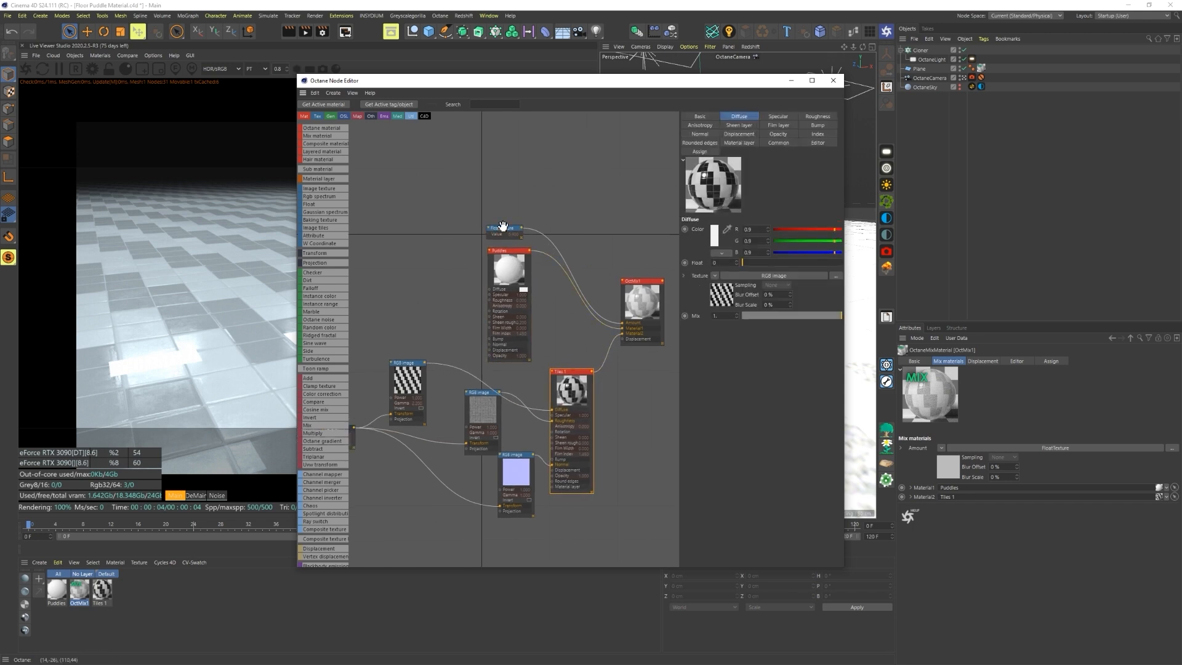
{"action": "middle_click_drag", "start_coordinate": [606, 304], "coordinate": [589, 305]}
{"action": "left_click_drag", "start_coordinate": [503, 82], "coordinate": [747, 67]}
Step: Try different Float texture values for the mix Amount, and replace that node with an Octane Noise connected to Amount
{"action": "left_click", "coordinate": [741, 216]}
{"action": "left_click_drag", "start_coordinate": [1040, 123], "coordinate": [1021, 138]}
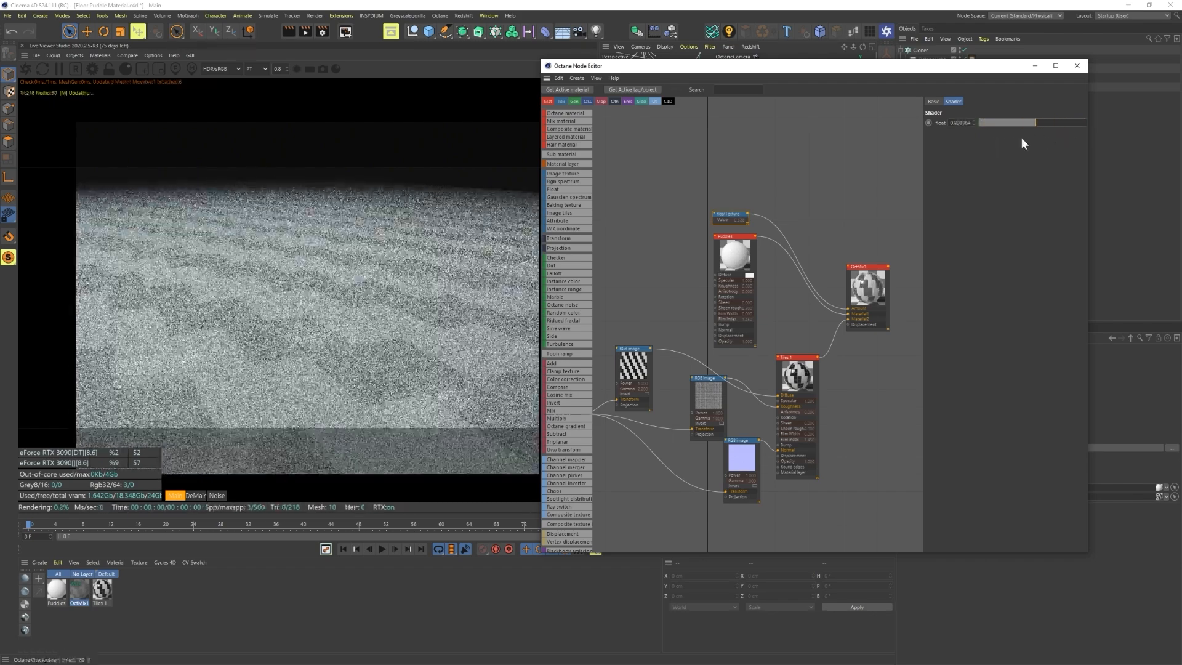
{"action": "key", "text": "Delete"}
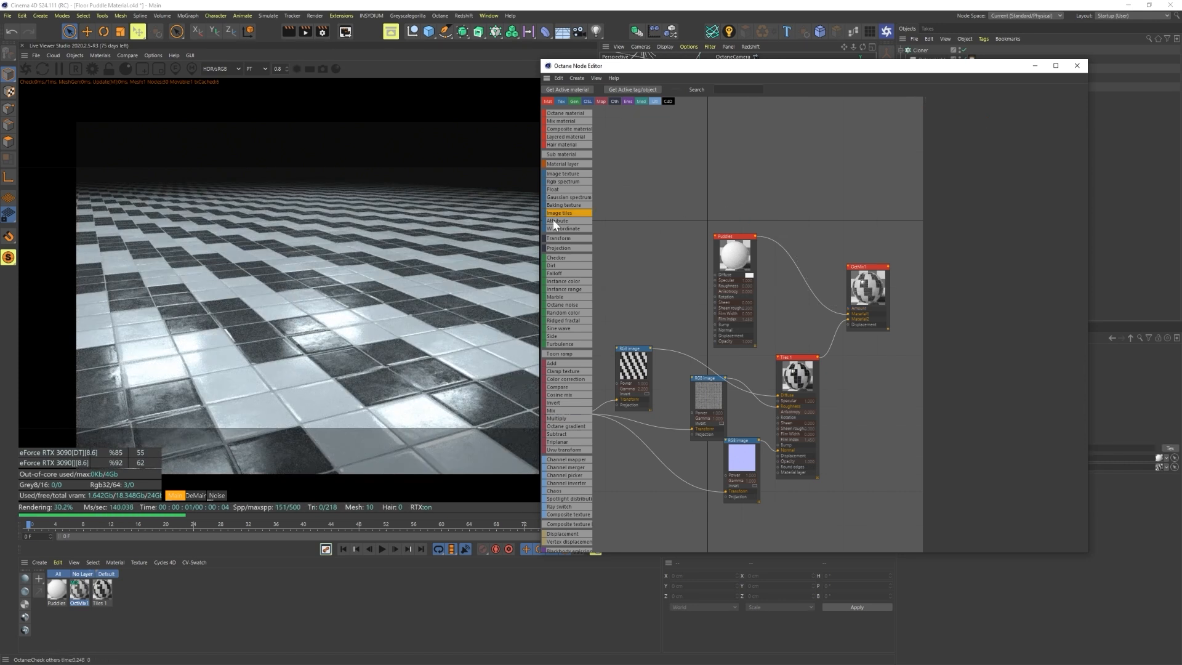
{"action": "left_click_drag", "start_coordinate": [563, 307], "coordinate": [847, 309]}
{"action": "left_click_drag", "start_coordinate": [700, 177], "coordinate": [640, 156]}
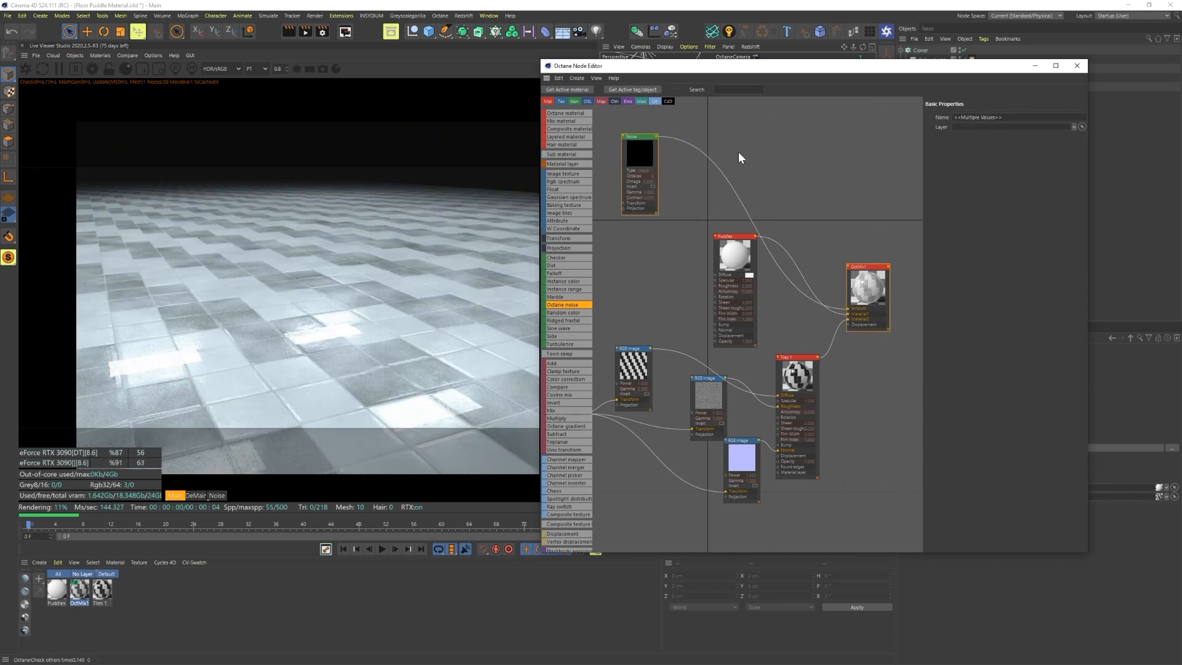
Step: Set the noise node's contrast to 155 and its gamma to 0.8
{"action": "type", "text": "155"}
{"action": "key", "text": "Return"}
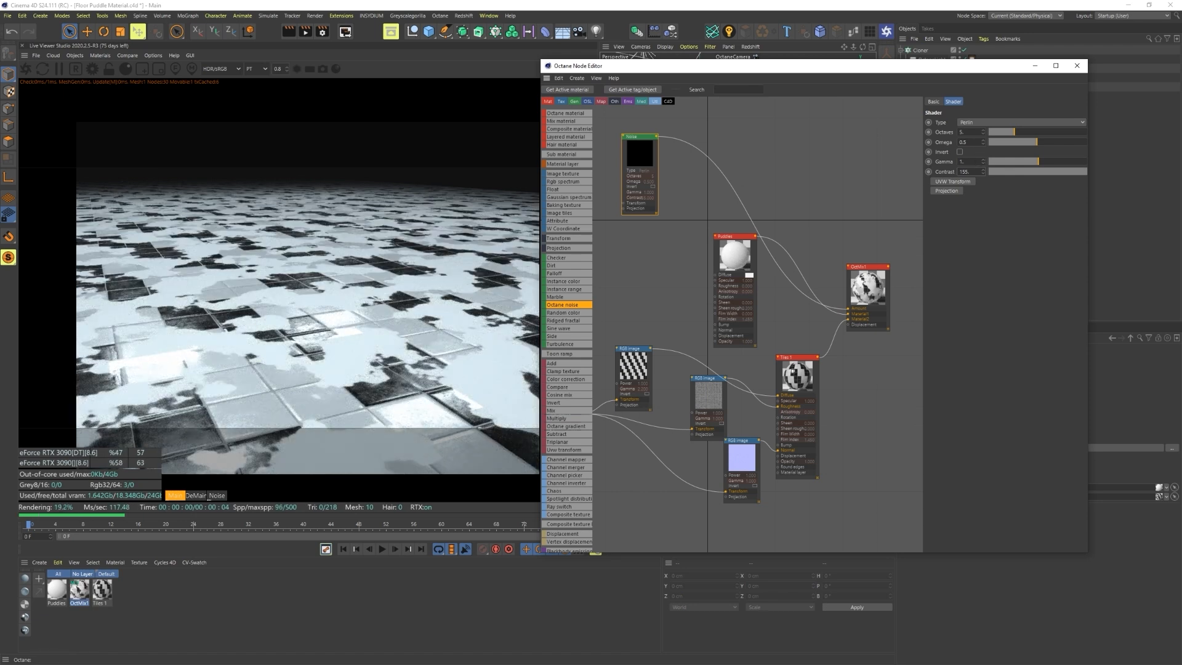
{"action": "type", "text": "0.8"}
{"action": "key", "text": "Return"}
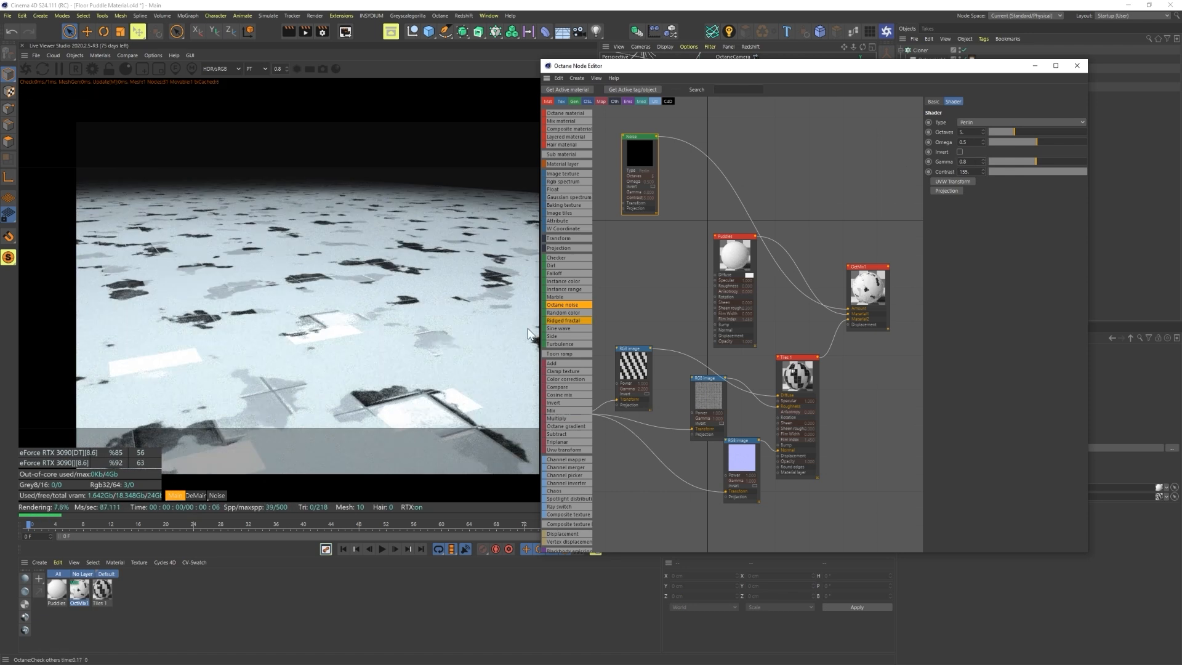
Step: Insert an Invert node between the noise and the mix Amount, and add a UVW Transform node to the noise
{"action": "left_click_drag", "start_coordinate": [563, 404], "coordinate": [736, 195]}
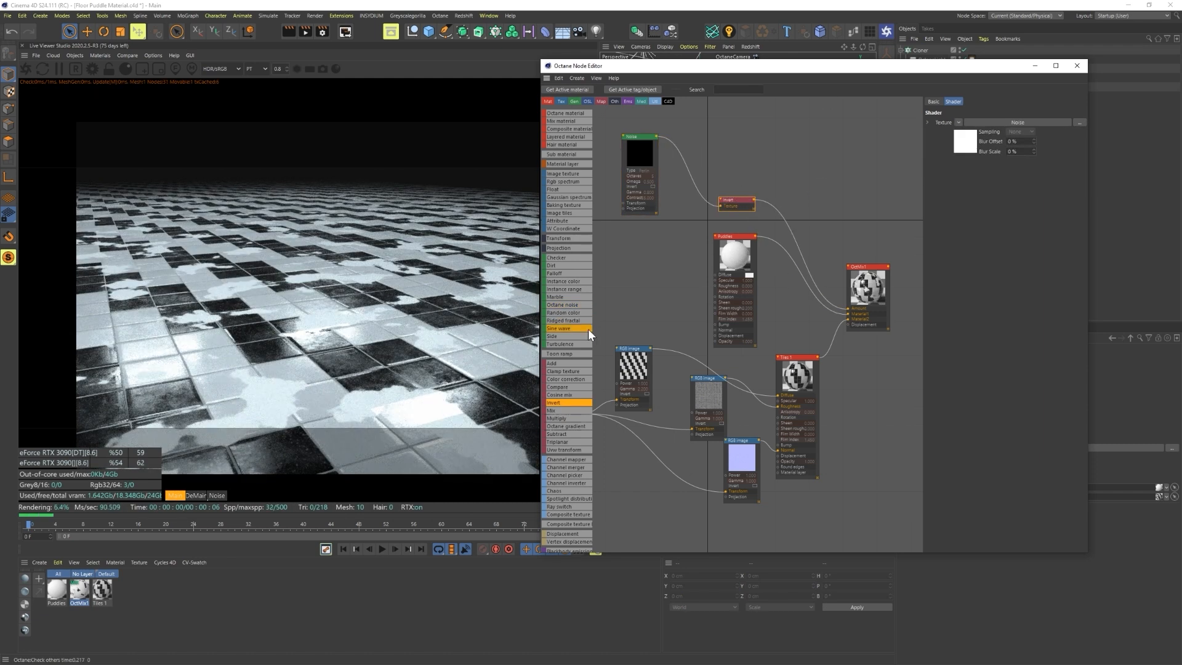
{"action": "left_click_drag", "start_coordinate": [405, 338], "coordinate": [423, 333]}
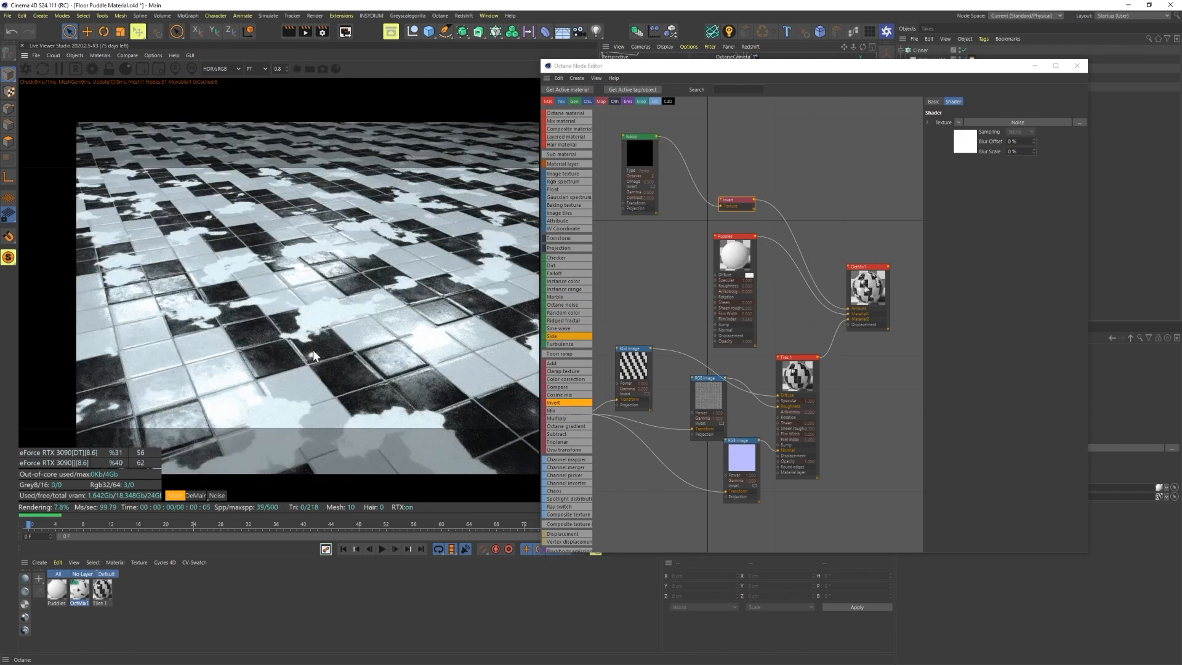
{"action": "left_click_drag", "start_coordinate": [649, 154], "coordinate": [668, 152]}
{"action": "left_click", "coordinate": [945, 181]}
{"action": "left_click", "coordinate": [602, 200]}
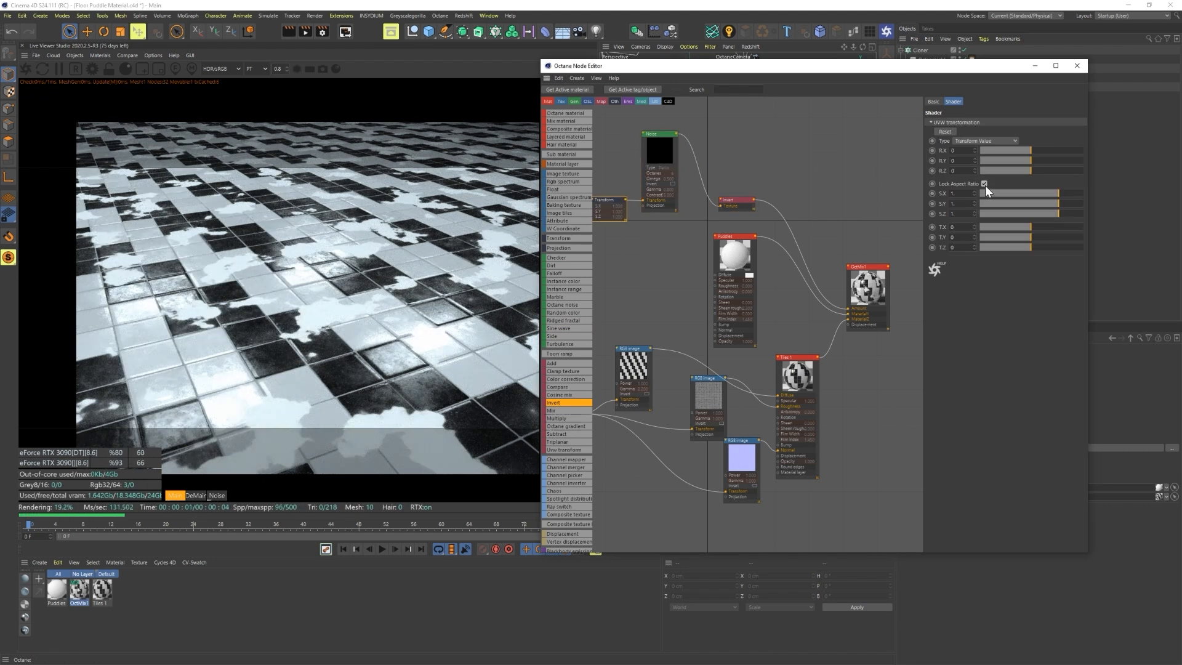
Step: Scale the puddle mask noise uniformly to about 3.66 in the UVW Transform node with the aspect ratio locked
{"action": "left_click", "coordinate": [1067, 193]}
{"action": "scroll", "coordinate": [742, 231], "scroll_direction": "down", "scroll_amount": 3}
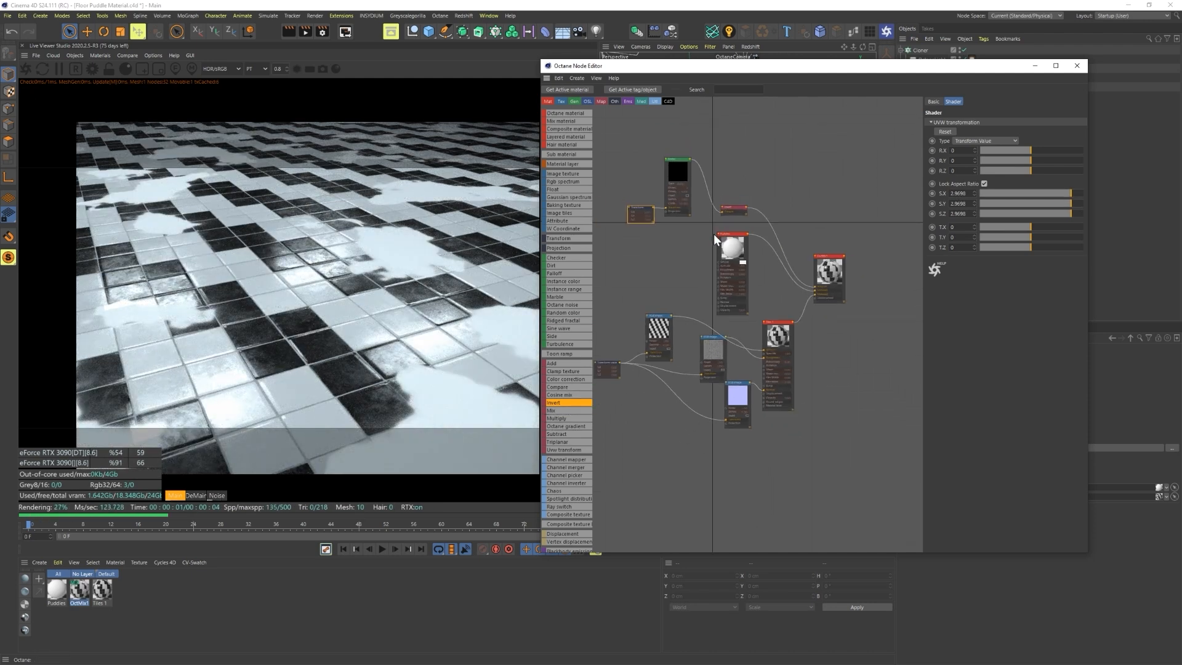
{"action": "right_click_drag", "start_coordinate": [424, 284], "coordinate": [382, 303], "text": "alt"}
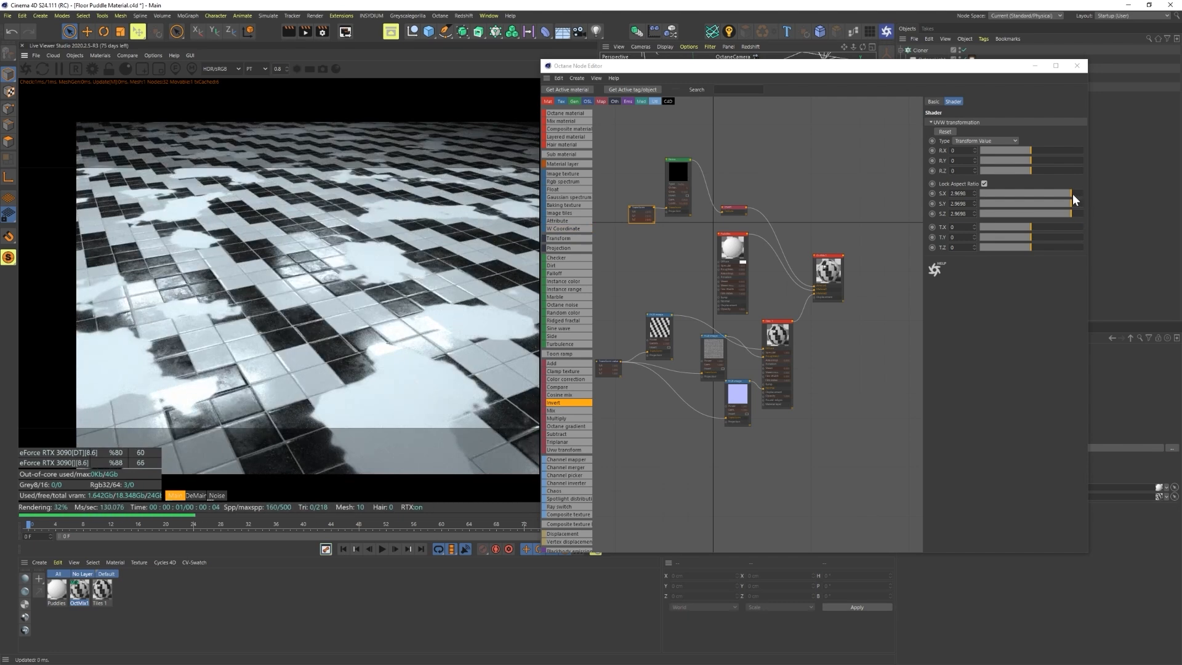
{"action": "left_click", "coordinate": [1072, 193]}
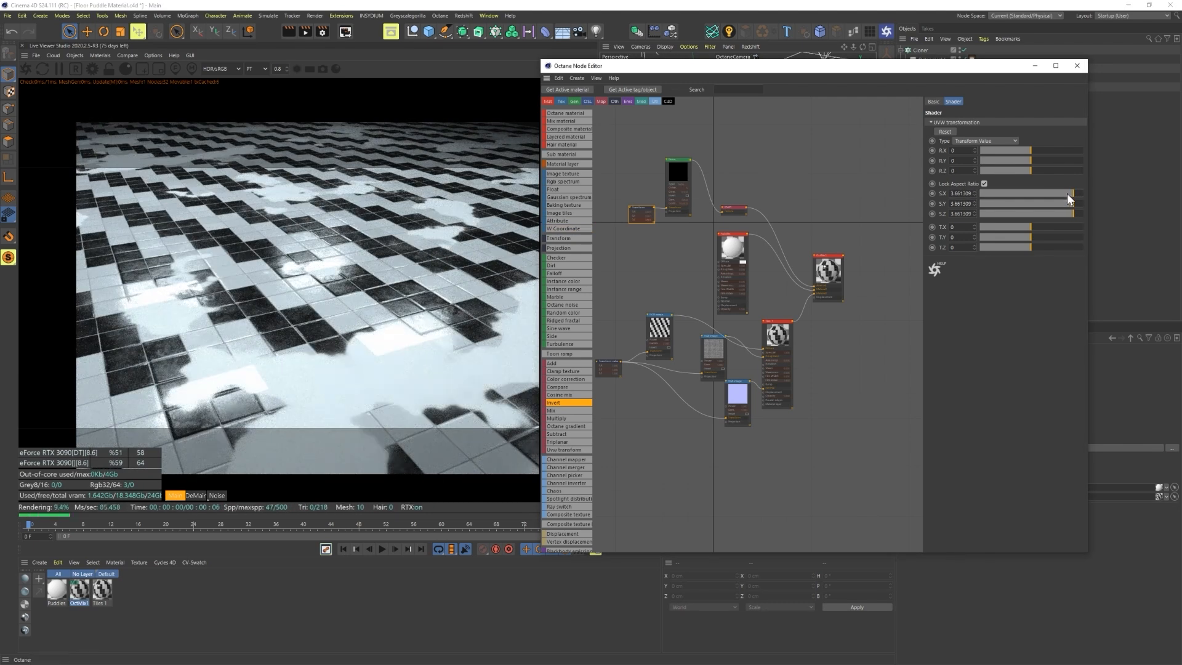
{"action": "middle_click_drag", "start_coordinate": [331, 357], "coordinate": [323, 304], "text": "alt"}
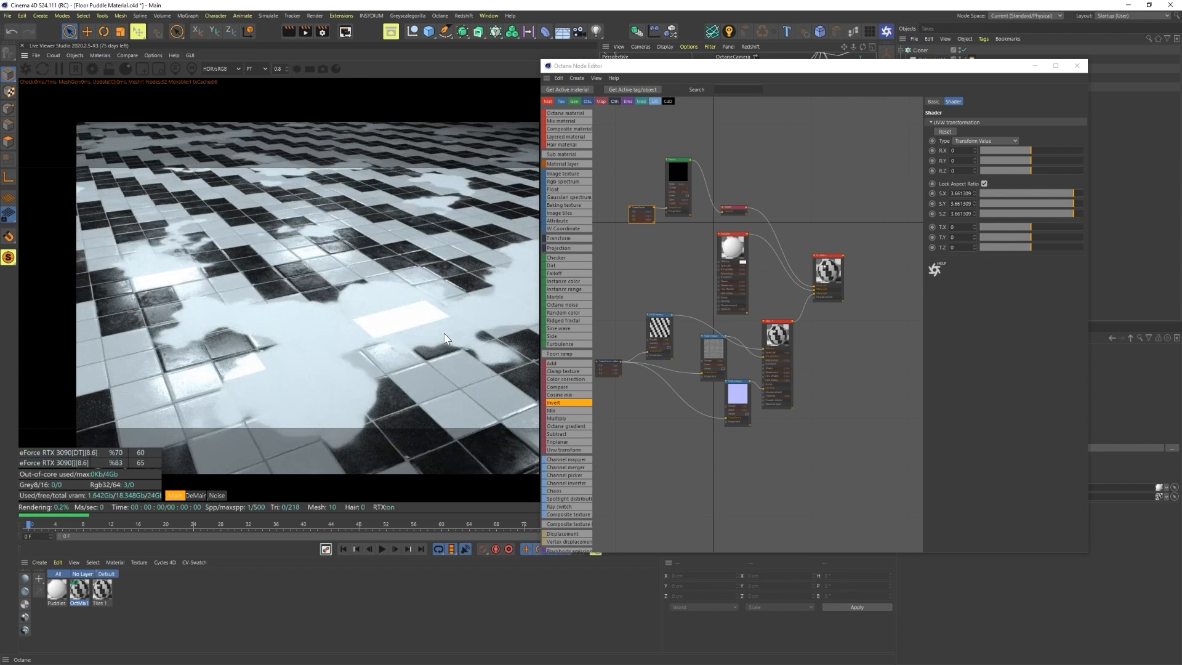
{"action": "middle_click_drag", "start_coordinate": [481, 312], "coordinate": [426, 337], "text": "alt"}
Step: Add an Octane Noise to the Diffuse input of the Puddles material and set its contrast to 10
{"action": "left_click", "coordinate": [734, 242]}
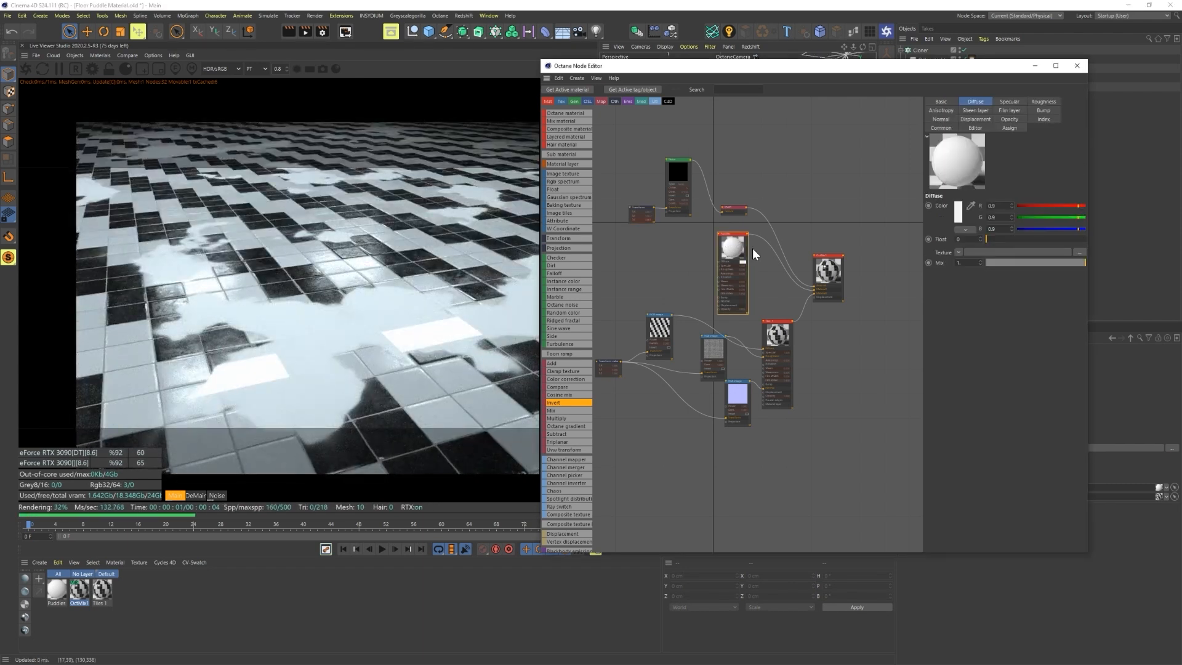
{"action": "scroll", "coordinate": [752, 249], "scroll_direction": "up", "scroll_amount": 4}
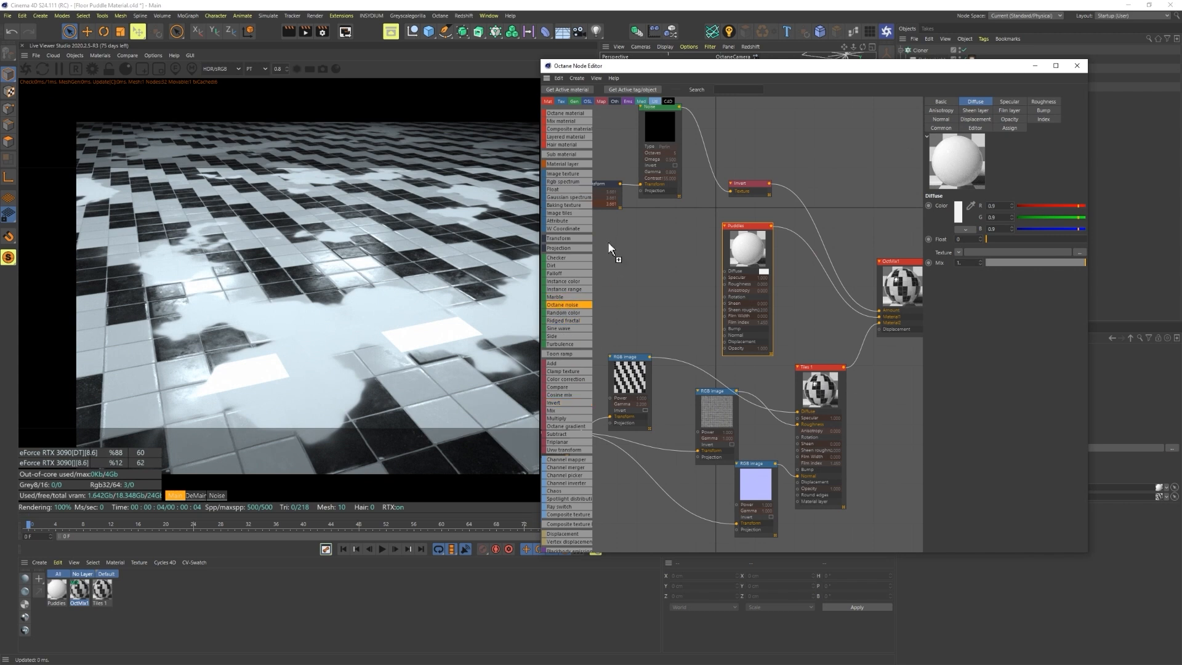
{"action": "left_click_drag", "start_coordinate": [608, 242], "coordinate": [612, 250]}
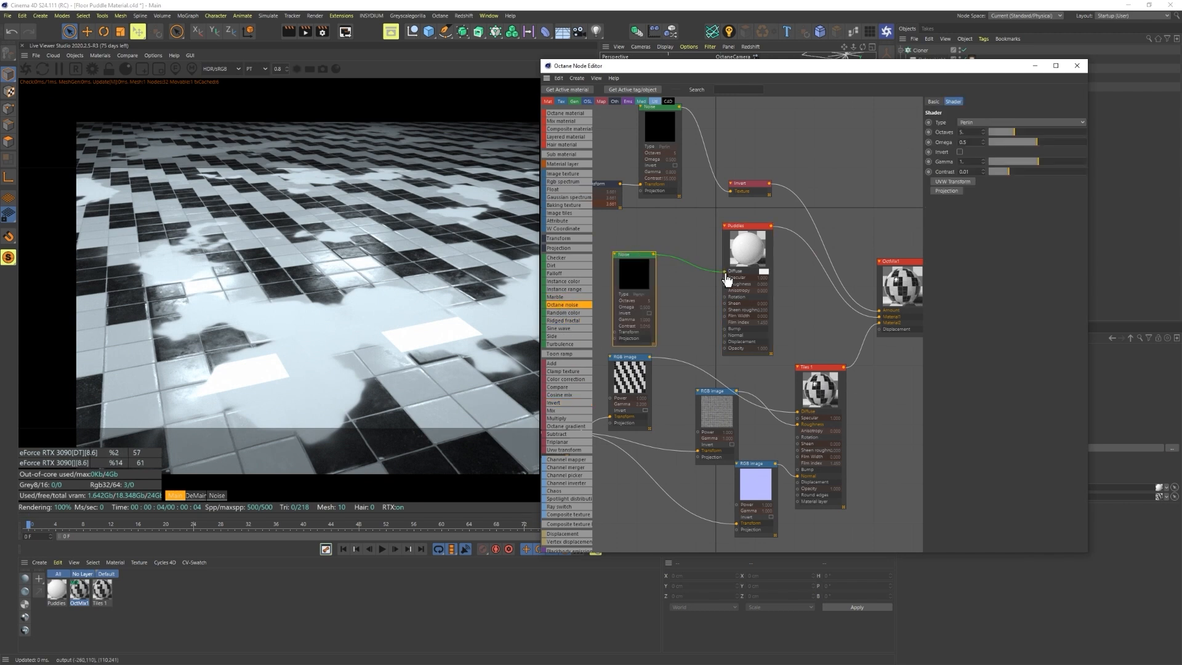
{"action": "left_click_drag", "start_coordinate": [727, 280], "coordinate": [725, 272]}
{"action": "left_click", "coordinate": [735, 208]}
{"action": "type", "text": "10"}
{"action": "key", "text": "Return"}
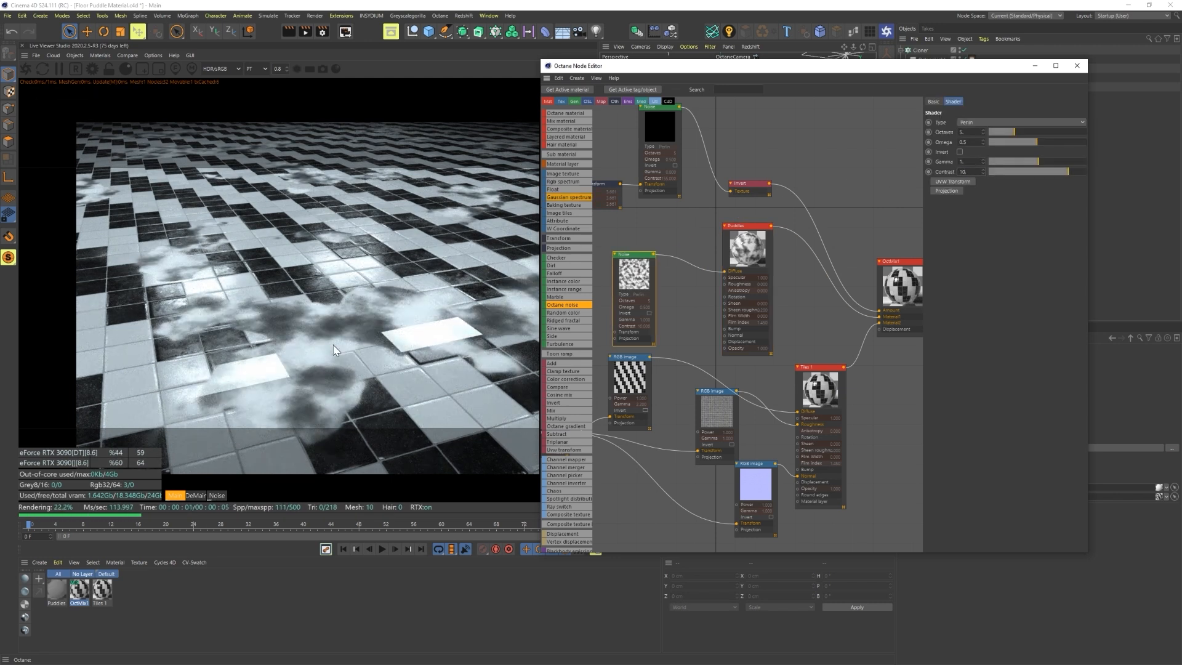
Step: Insert an Octane Gradient between the new noise and the Puddles Diffuse, and color its first knot pale yellow with HSV 63°, 23%, 91%
{"action": "left_click_drag", "start_coordinate": [392, 326], "coordinate": [612, 276]}
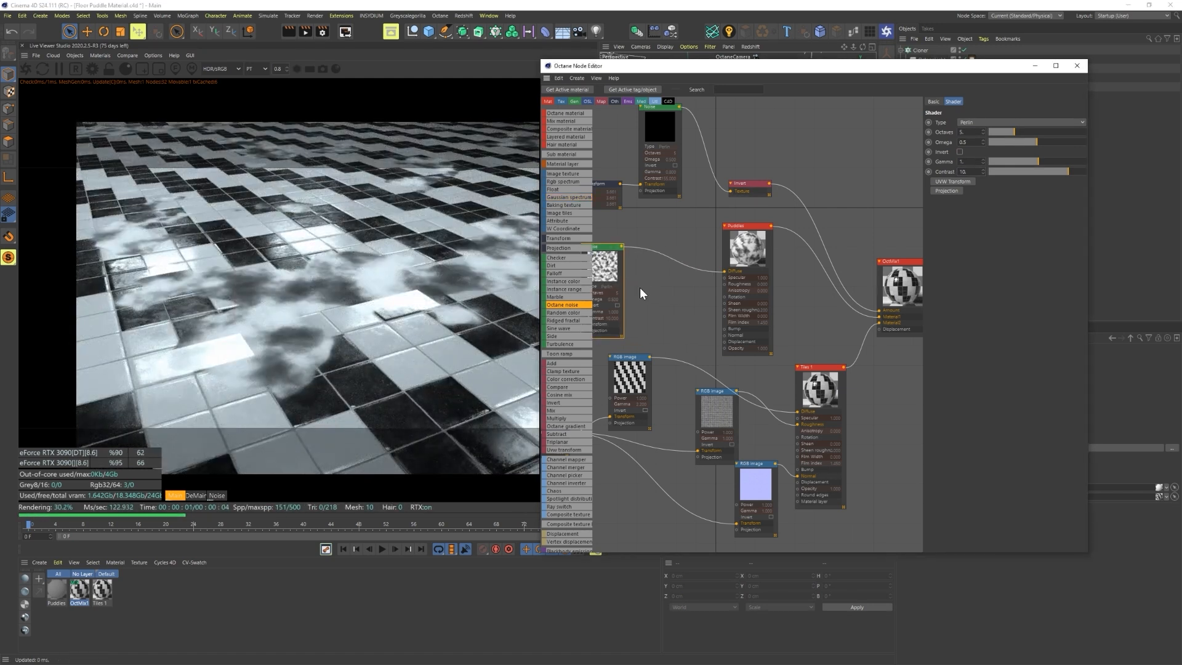
{"action": "middle_click_drag", "start_coordinate": [640, 287], "coordinate": [674, 290]}
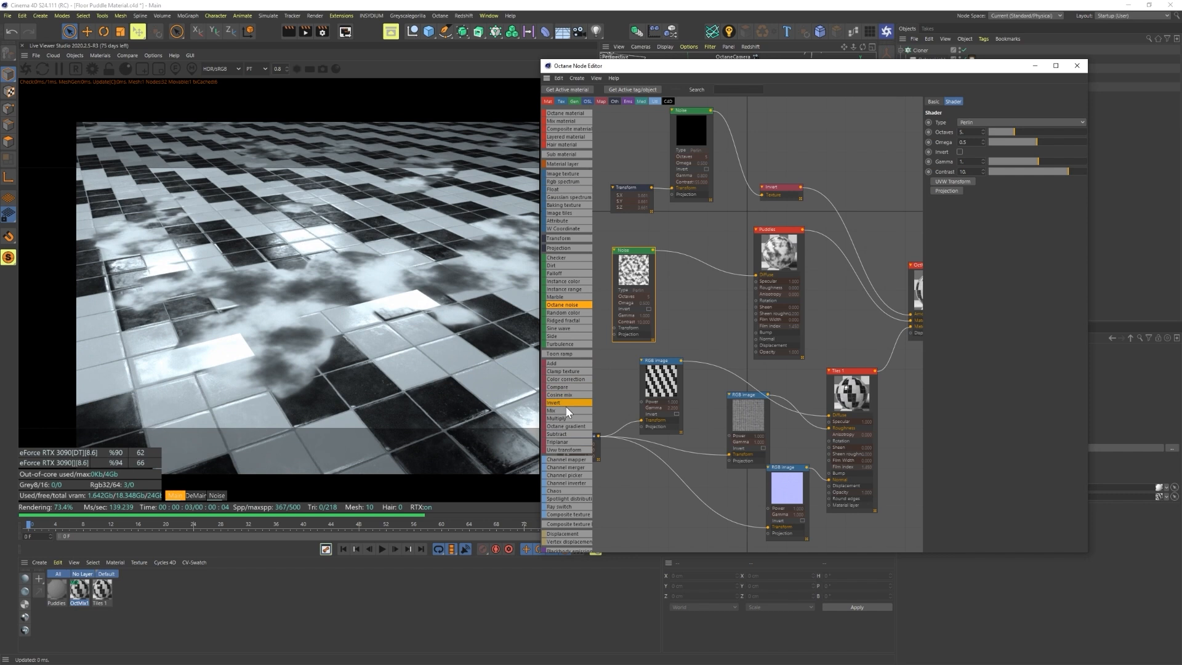
{"action": "left_click_drag", "start_coordinate": [563, 426], "coordinate": [692, 256]}
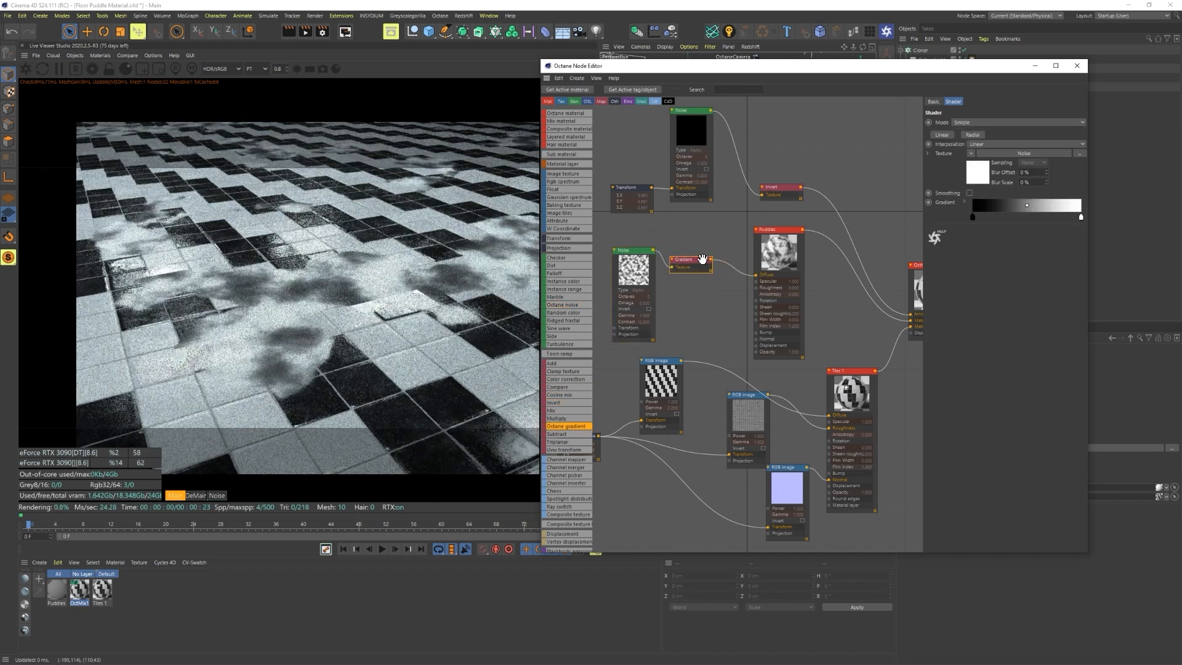
{"action": "double_click", "coordinate": [972, 219]}
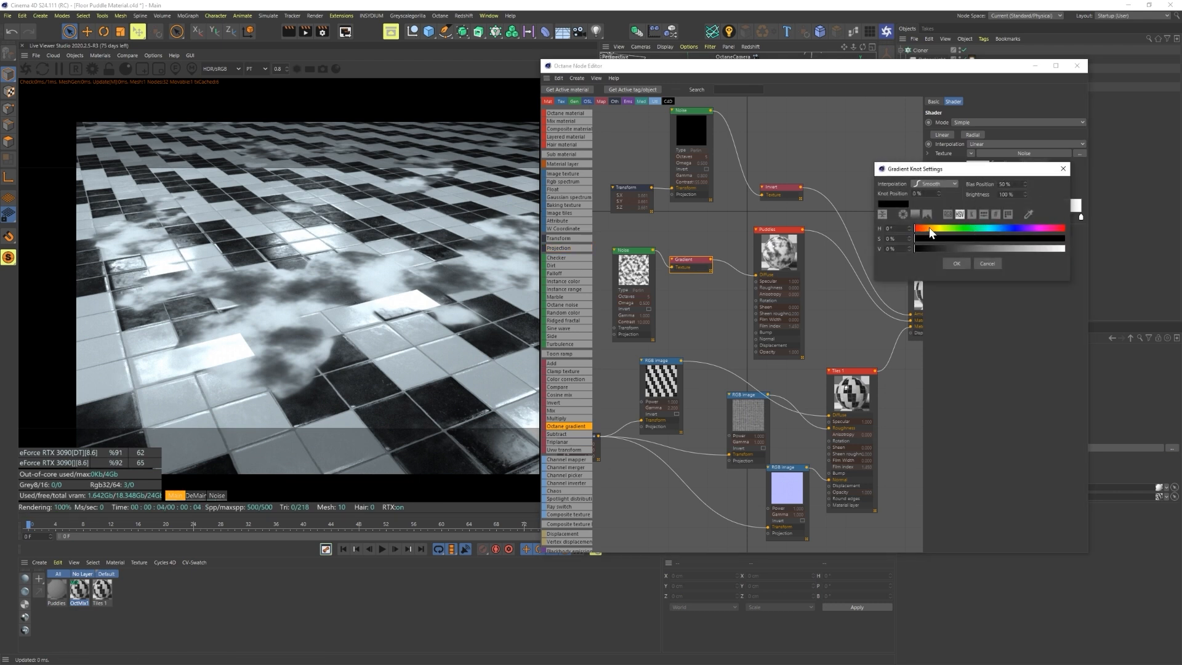
{"action": "left_click_drag", "start_coordinate": [950, 237], "coordinate": [1117, 239]}
{"action": "left_click_drag", "start_coordinate": [964, 249], "coordinate": [1051, 248]}
{"action": "left_click_drag", "start_coordinate": [950, 238], "coordinate": [939, 237]}
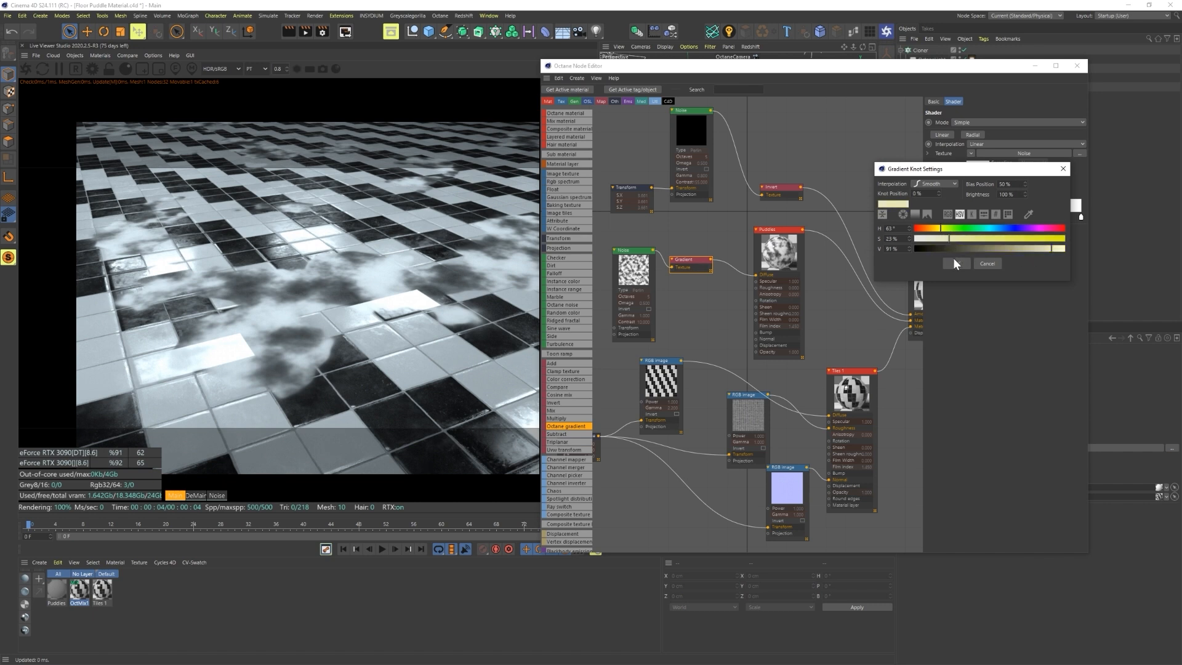
{"action": "left_click", "coordinate": [956, 262]}
Step: Color the gradient's end knot a darker, muted brownish yellow
{"action": "double_click", "coordinate": [1080, 215]}
{"action": "left_click_drag", "start_coordinate": [1082, 234], "coordinate": [1113, 245]}
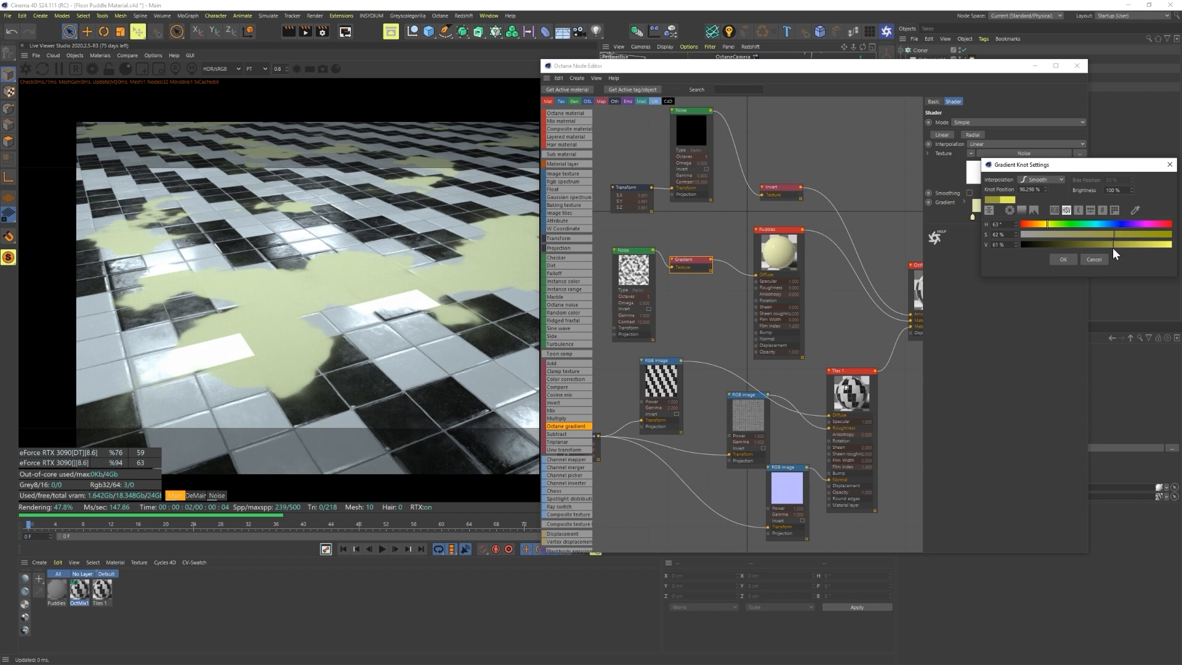
{"action": "left_click", "coordinate": [1064, 259]}
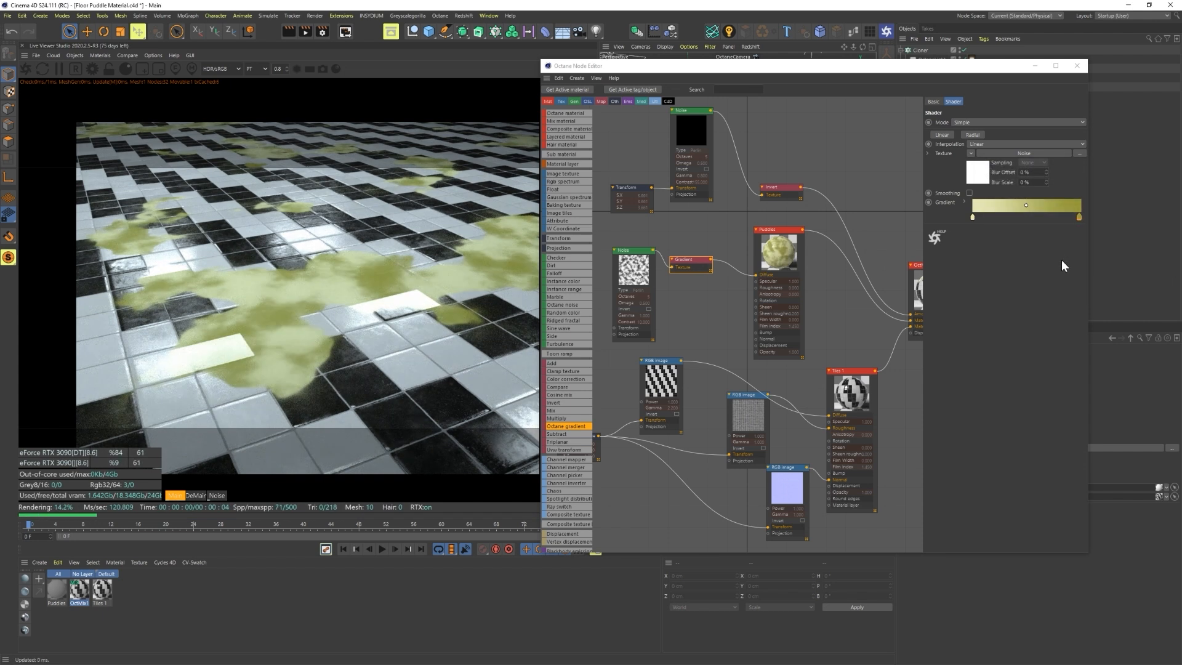
{"action": "double_click", "coordinate": [1079, 215]}
{"action": "left_click_drag", "start_coordinate": [1047, 225], "coordinate": [1039, 225]}
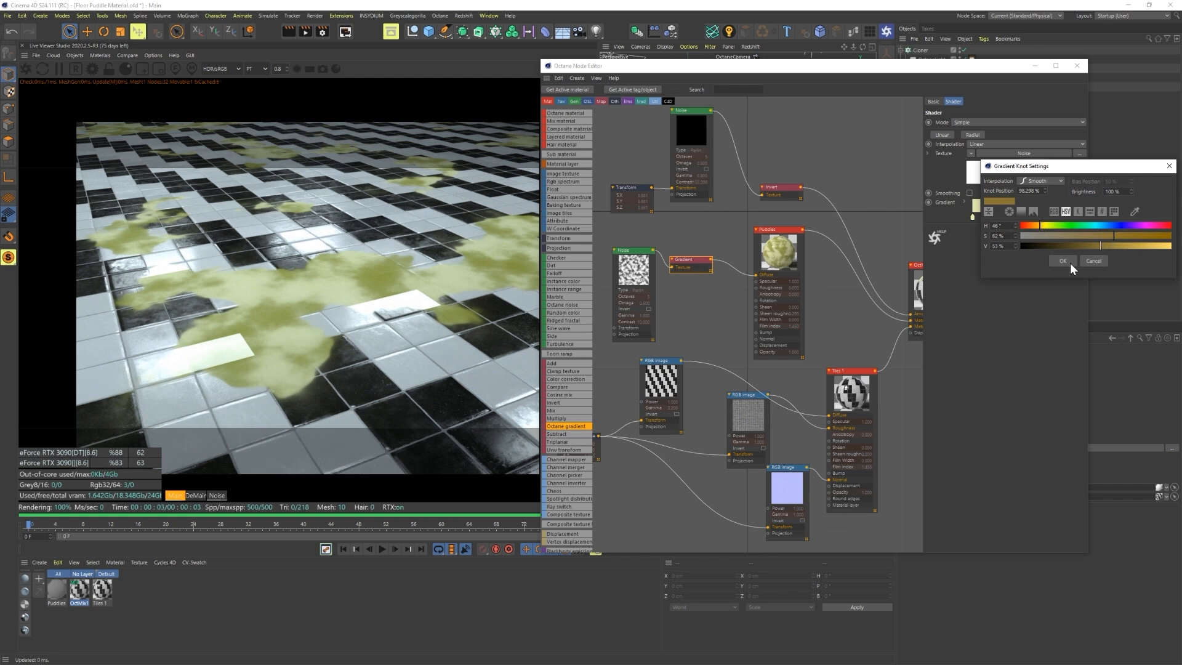
{"action": "left_click", "coordinate": [1065, 262]}
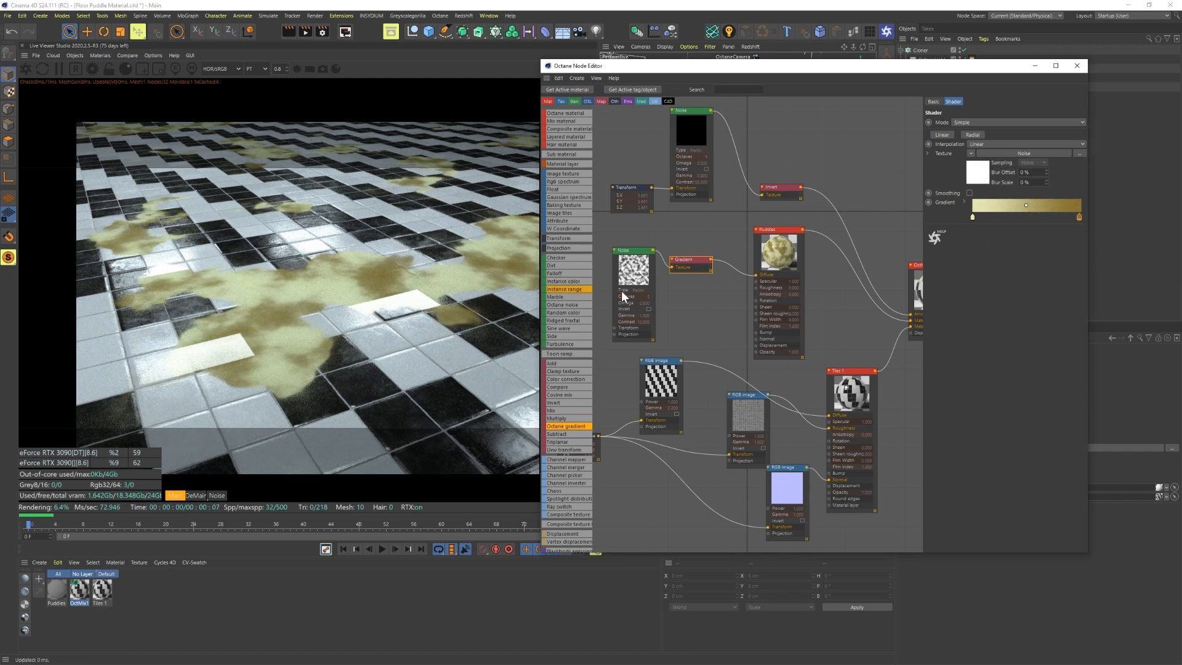
{"action": "double_click", "coordinate": [1079, 216]}
{"action": "left_click", "coordinate": [1064, 264]}
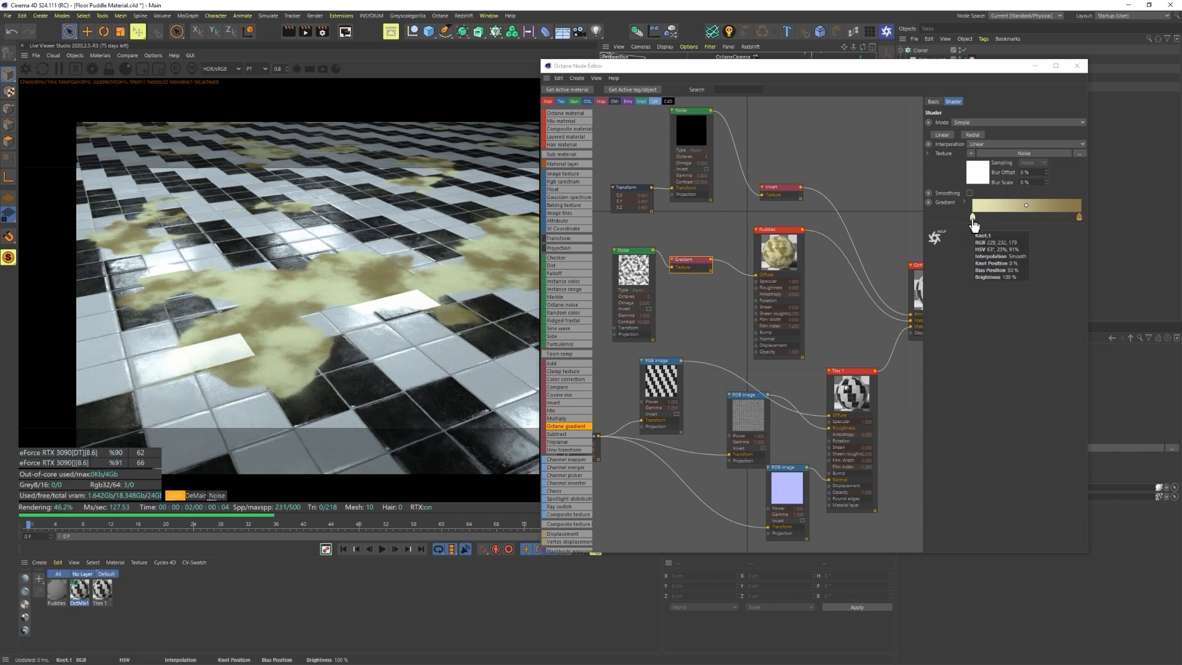
Step: Multiply the gradient with the black-and-white tile RGB image and connect the Multiply node to the Puddles Diffuse
{"action": "left_click_drag", "start_coordinate": [625, 240], "coordinate": [658, 269]}
{"action": "left_click", "coordinate": [691, 264]}
{"action": "left_click_drag", "start_coordinate": [388, 323], "coordinate": [343, 297]}
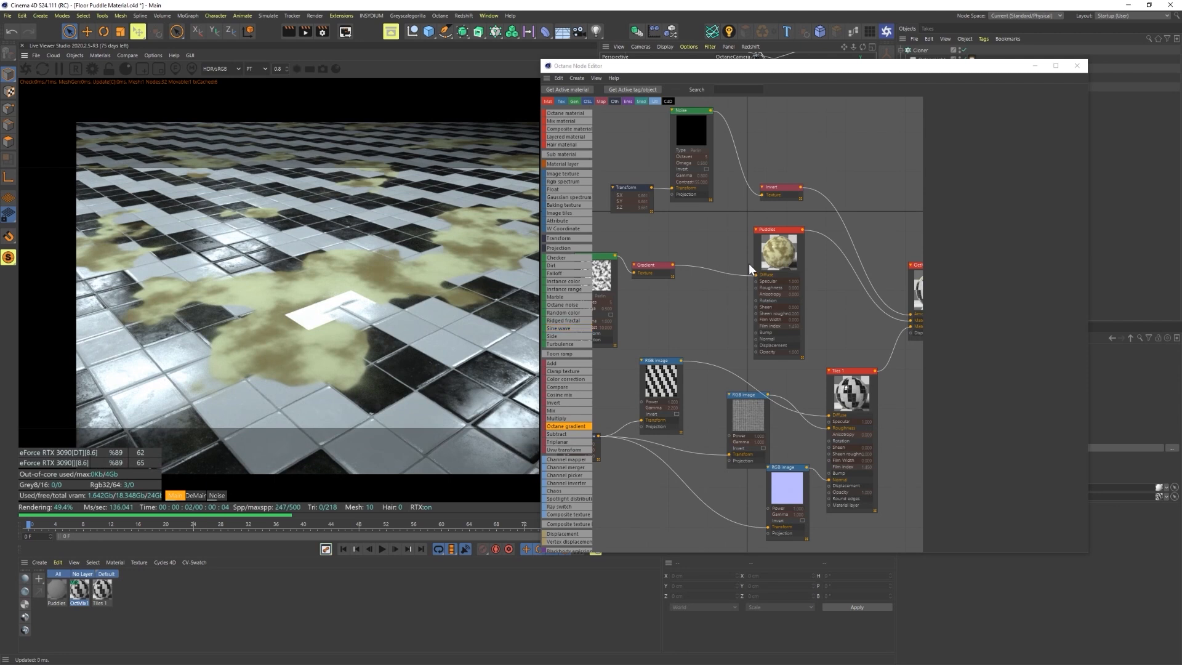
{"action": "left_click_drag", "start_coordinate": [563, 419], "coordinate": [685, 290]}
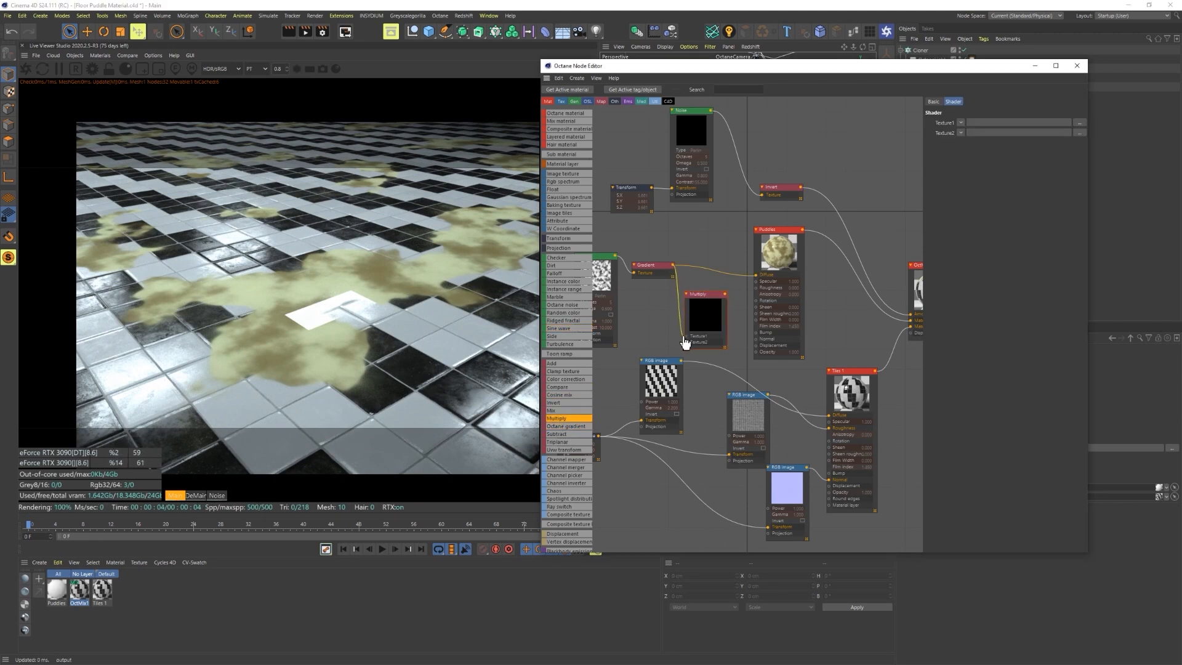
{"action": "left_click_drag", "start_coordinate": [687, 343], "coordinate": [641, 366]}
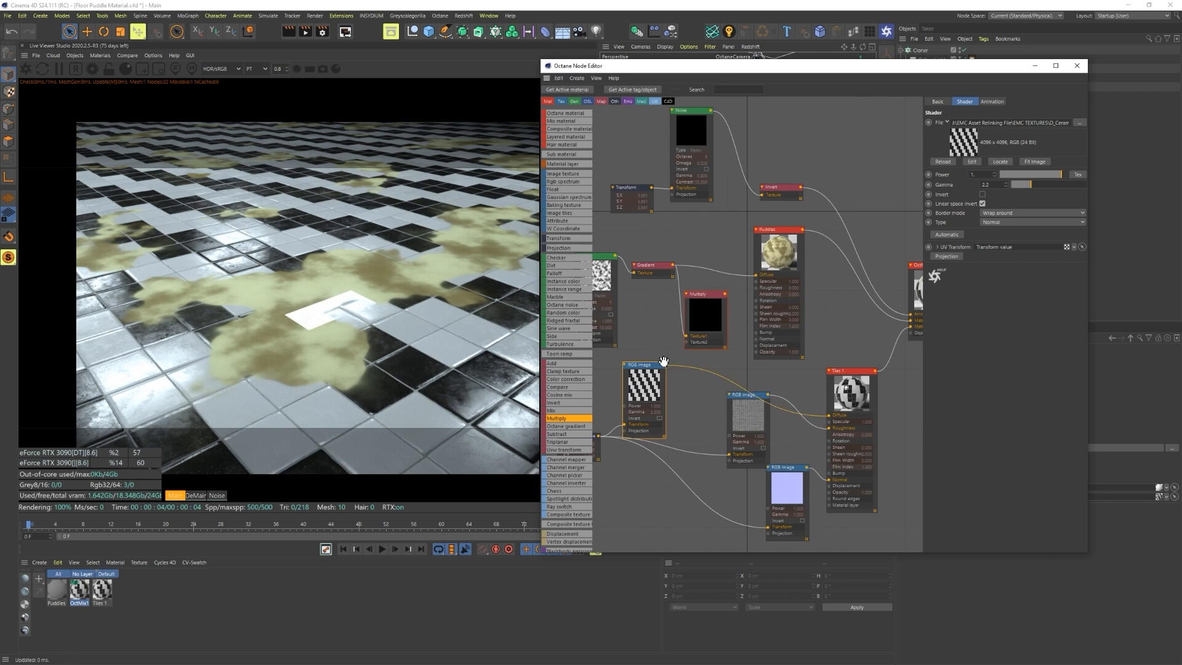
{"action": "left_click_drag", "start_coordinate": [686, 343], "coordinate": [686, 342]}
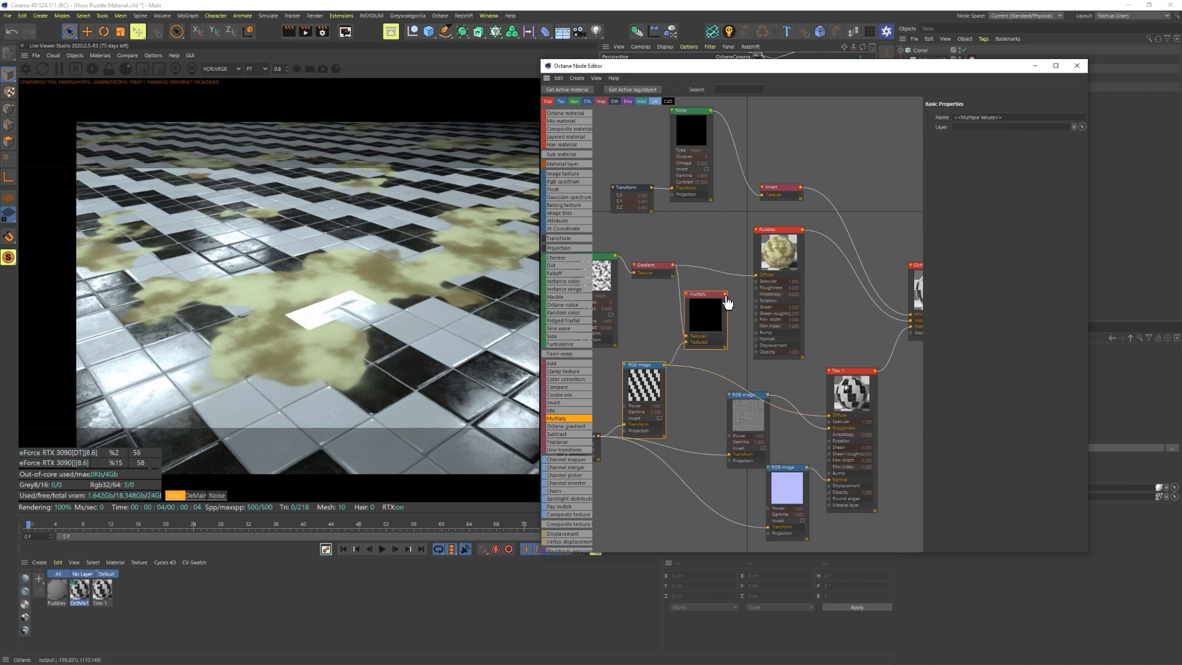
{"action": "left_click_drag", "start_coordinate": [759, 282], "coordinate": [756, 275]}
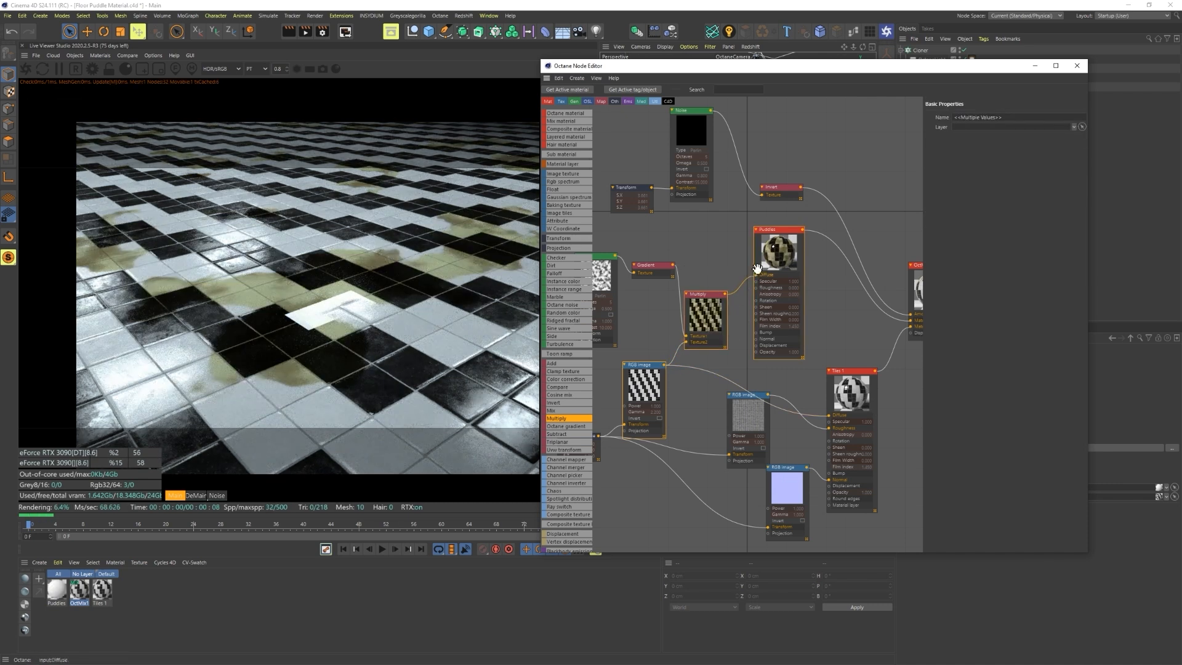
Step: Connect the Invert node's output from the puddle mask to the Bump input of the Puddles material
{"action": "mouse_move", "coordinate": [341, 291]}
{"action": "left_mouse_down"}
{"action": "mouse_move", "coordinate": [352, 293]}
{"action": "mouse_move", "coordinate": [331, 291]}
{"action": "mouse_move", "coordinate": [356, 293]}
{"action": "left_mouse_up"}
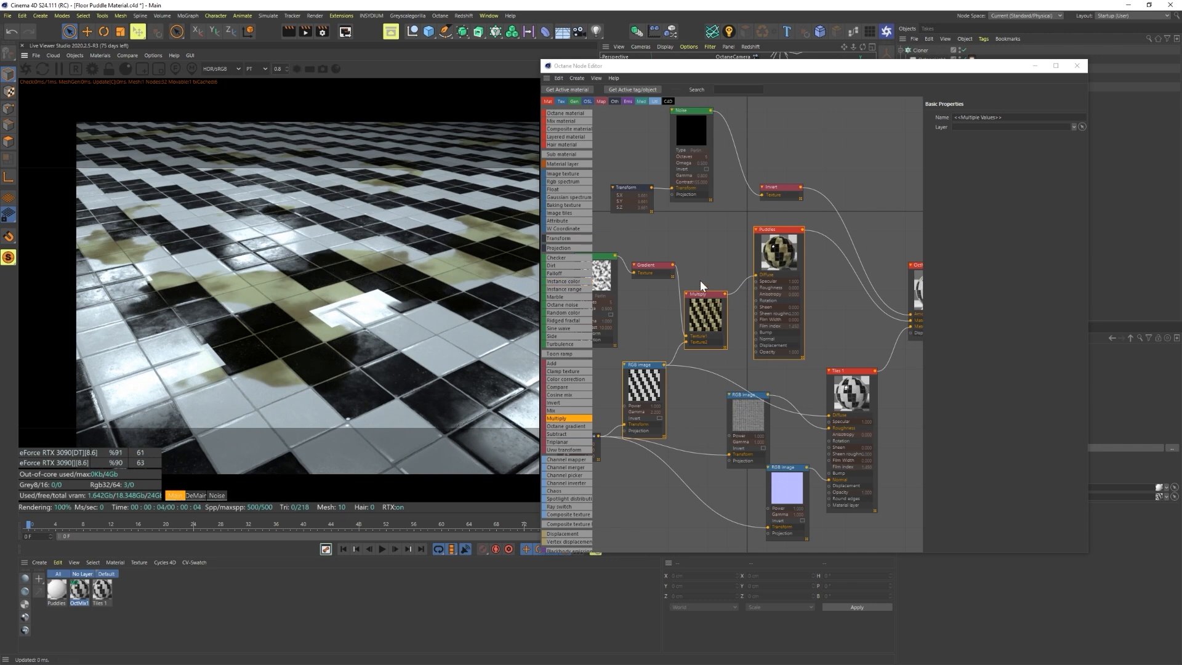
{"action": "left_click", "coordinate": [656, 266]}
{"action": "left_click", "coordinate": [714, 229]}
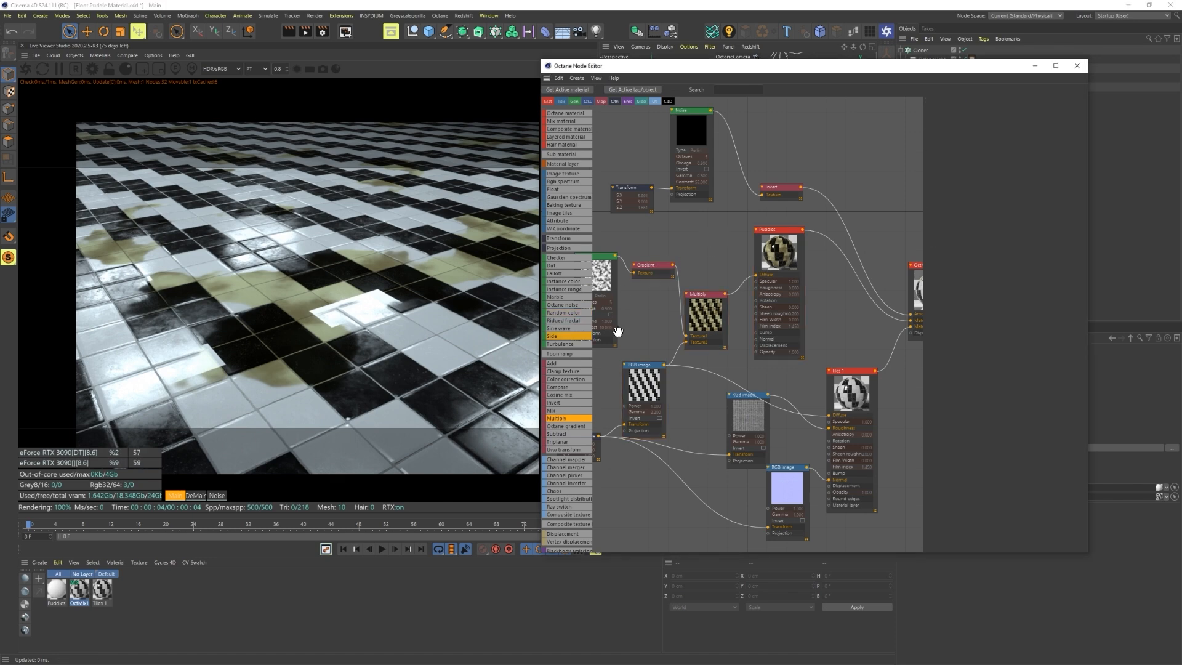
{"action": "left_click_drag", "start_coordinate": [353, 286], "coordinate": [330, 306]}
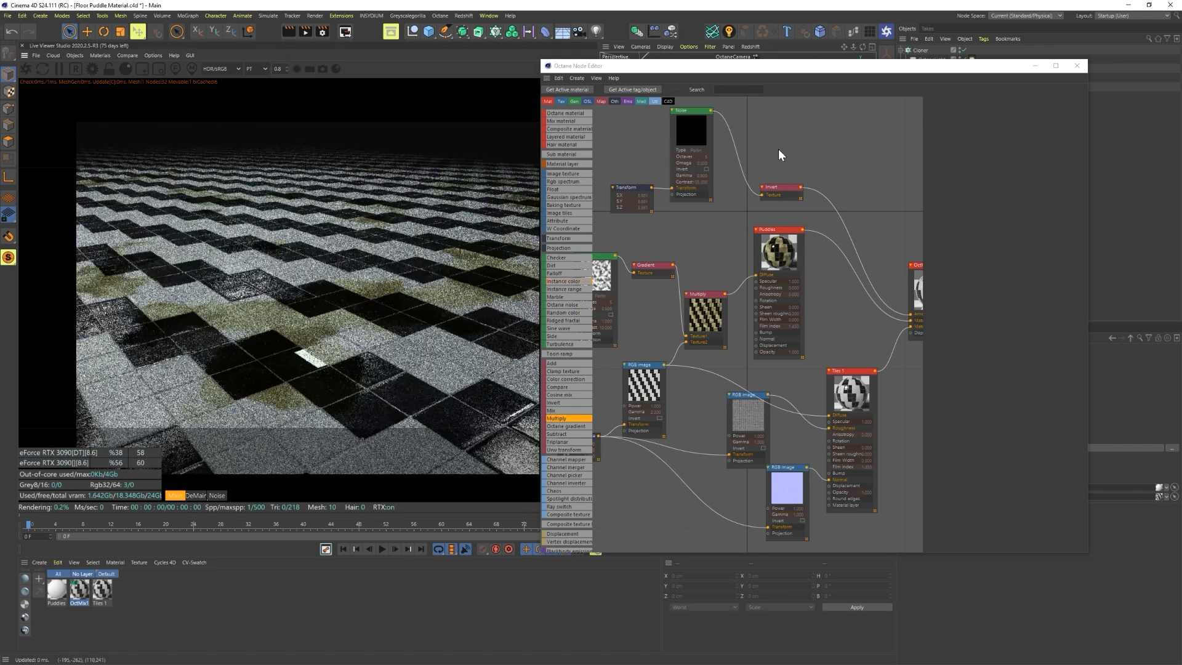
{"action": "left_click_drag", "start_coordinate": [785, 189], "coordinate": [776, 177]}
{"action": "left_click", "coordinate": [689, 126]}
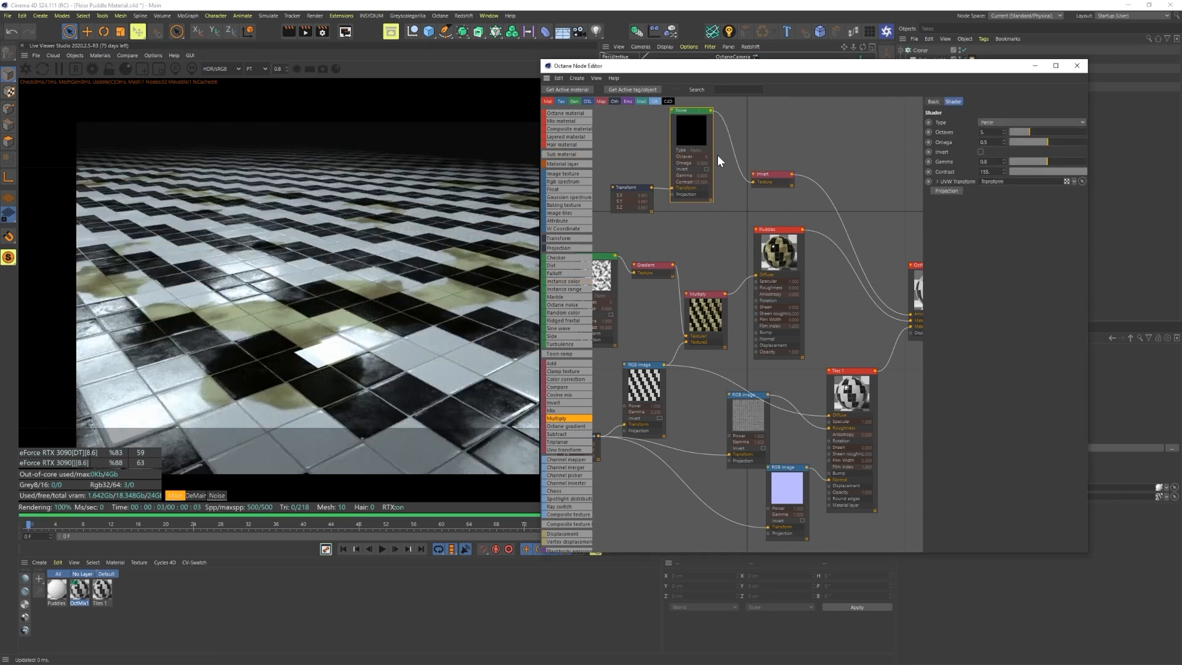
{"action": "left_click", "coordinate": [777, 177]}
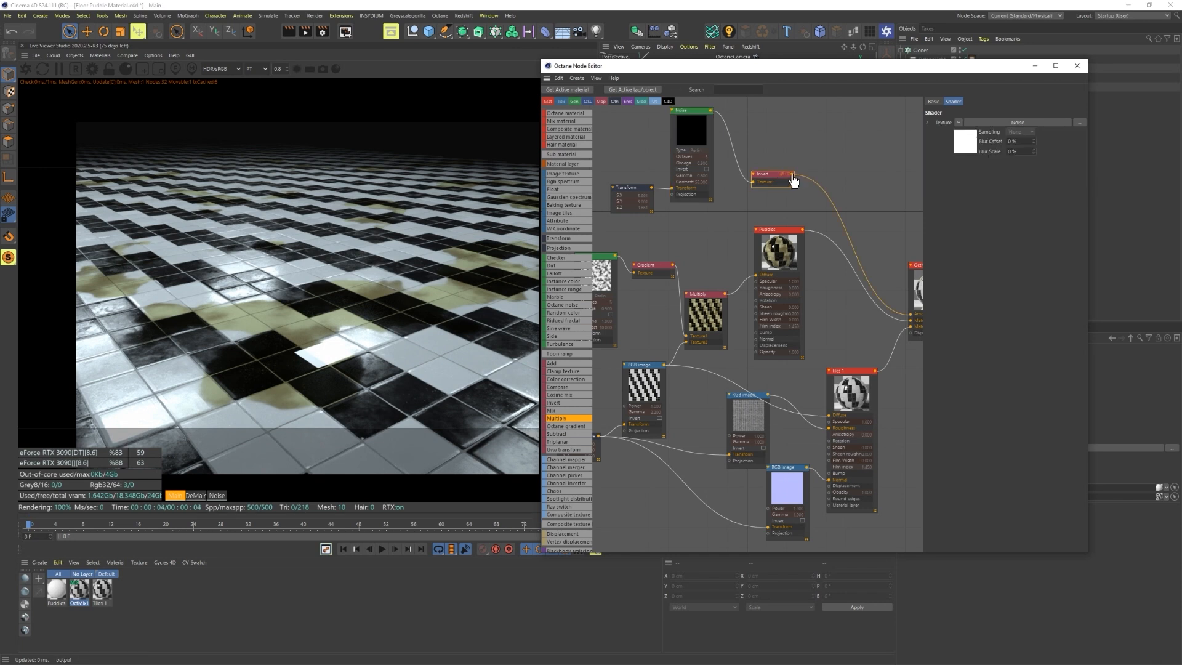
{"action": "left_click_drag", "start_coordinate": [783, 205], "coordinate": [757, 332]}
Step: Add an image texture to the Puddles Roughness input, load streaks_goopy.png into it, and reposition the node
{"action": "left_click_drag", "start_coordinate": [361, 321], "coordinate": [306, 356]}
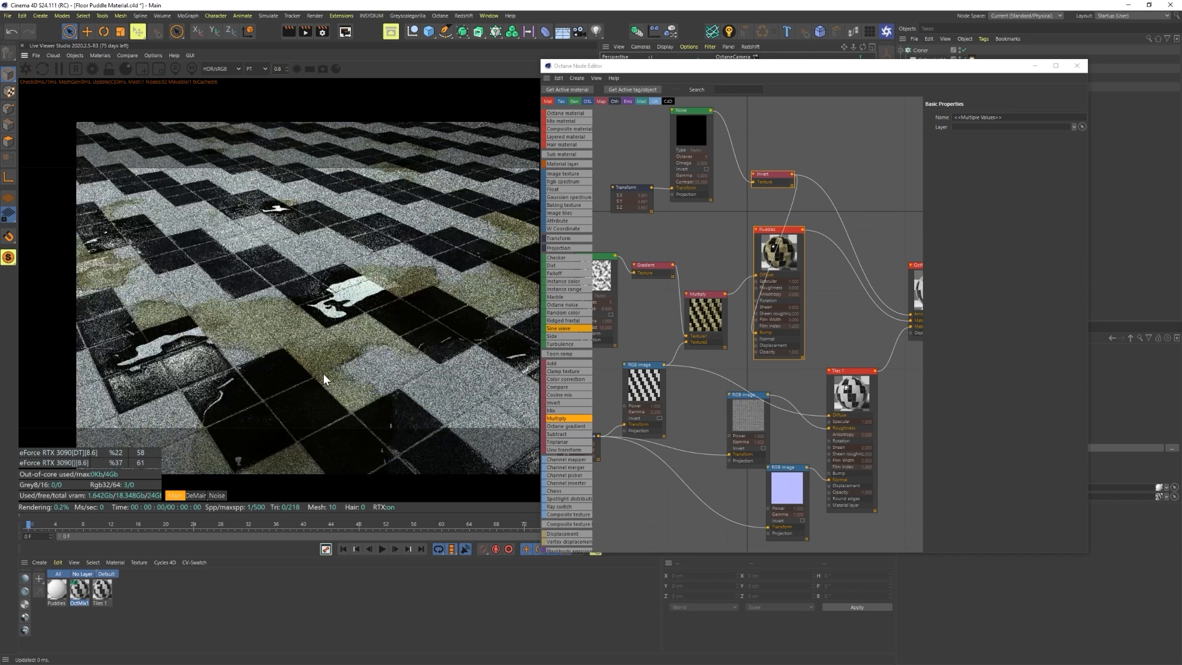
{"action": "middle_click_drag", "start_coordinate": [323, 373], "coordinate": [274, 353], "text": "alt"}
{"action": "left_click_drag", "start_coordinate": [343, 340], "coordinate": [240, 354], "text": "alt"}
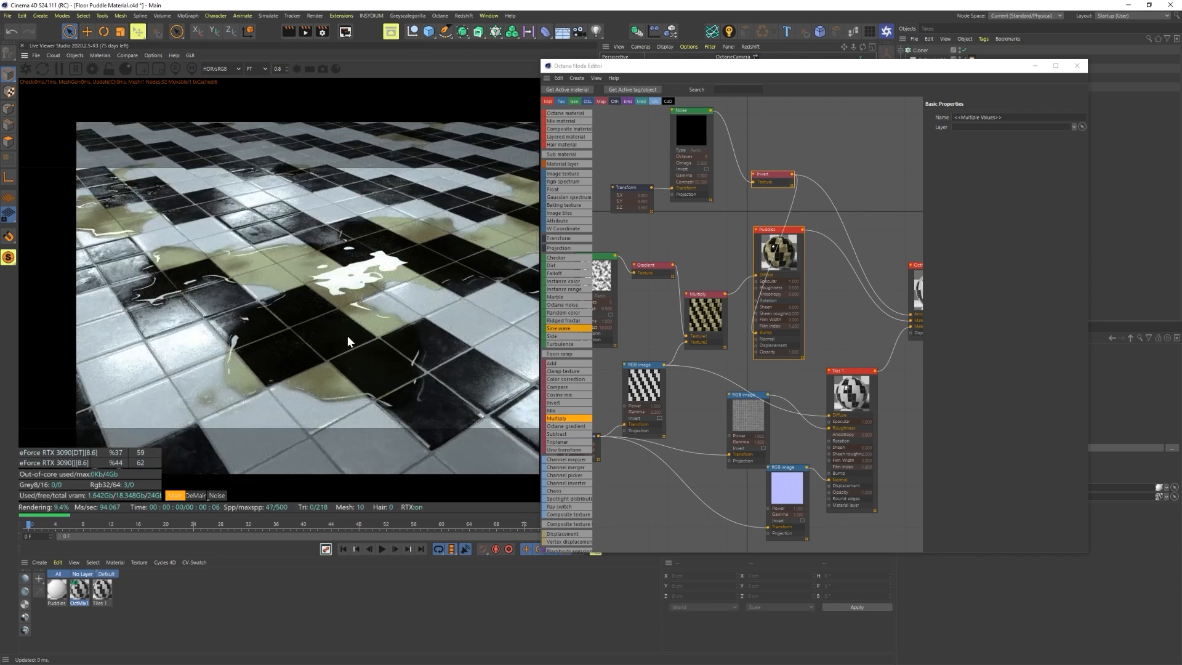
{"action": "left_click_drag", "start_coordinate": [319, 289], "coordinate": [345, 305], "text": "alt"}
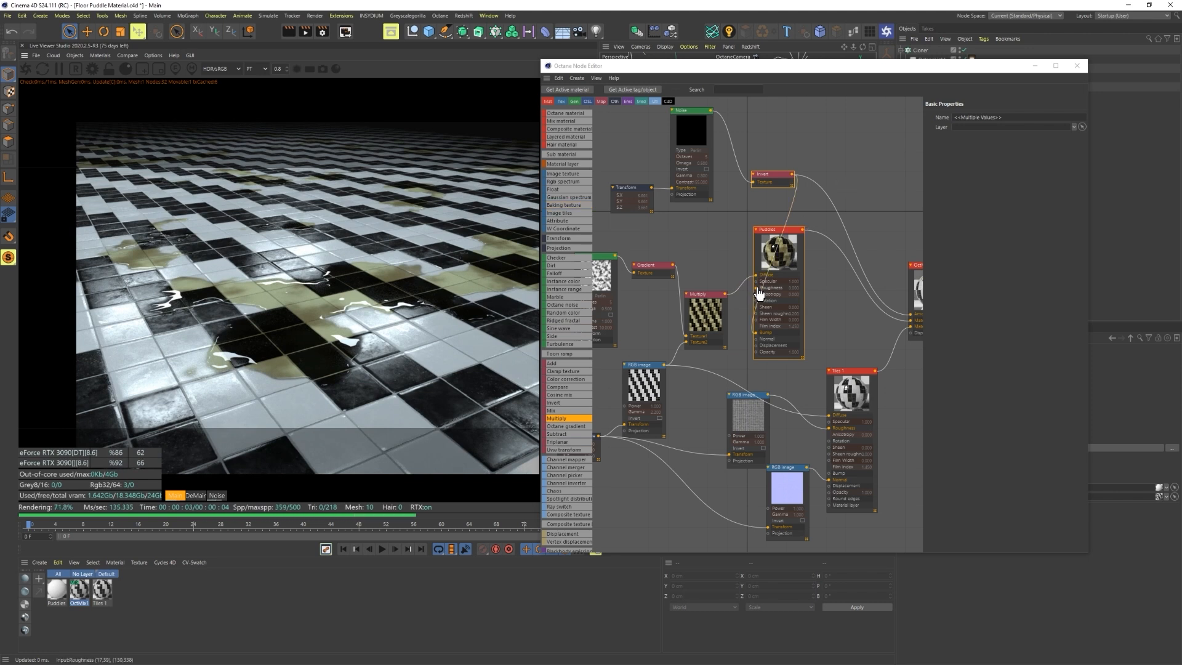
{"action": "left_click_drag", "start_coordinate": [756, 288], "coordinate": [716, 264]}
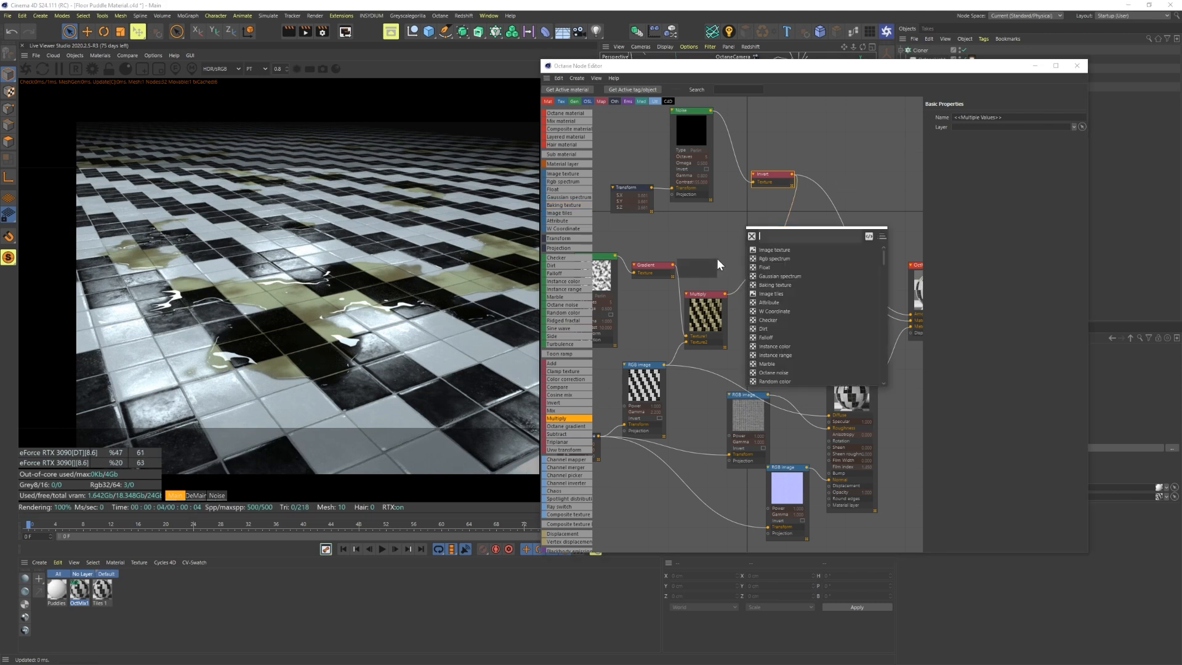
{"action": "left_click", "coordinate": [767, 250]}
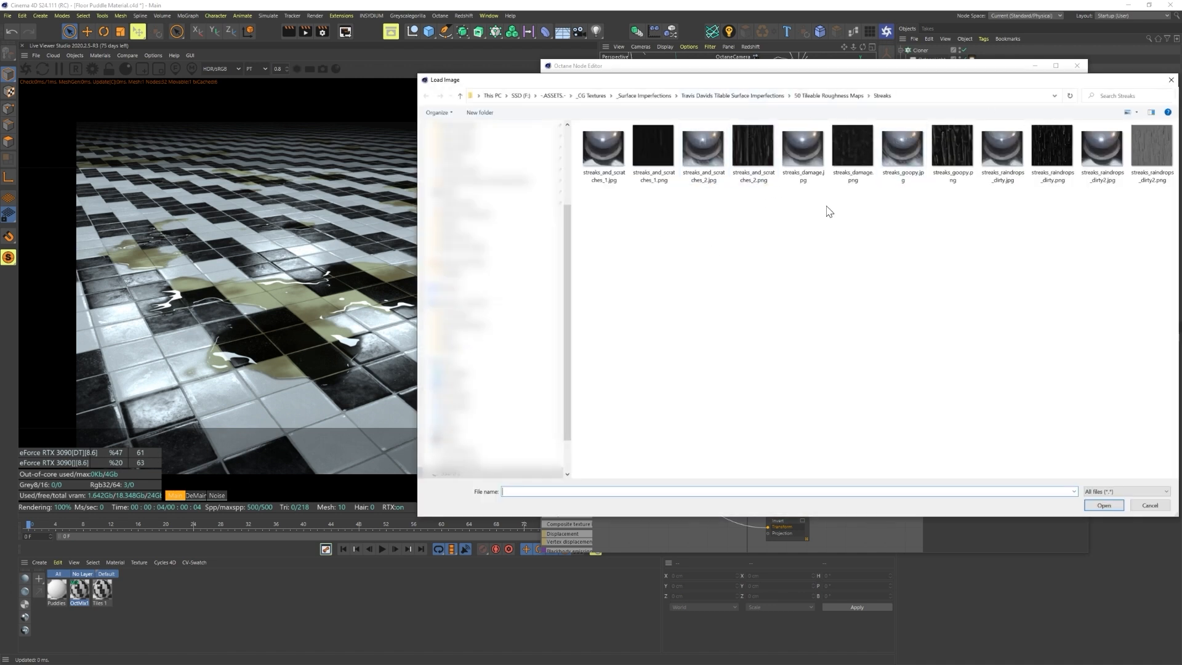
{"action": "double_click", "coordinate": [954, 154]}
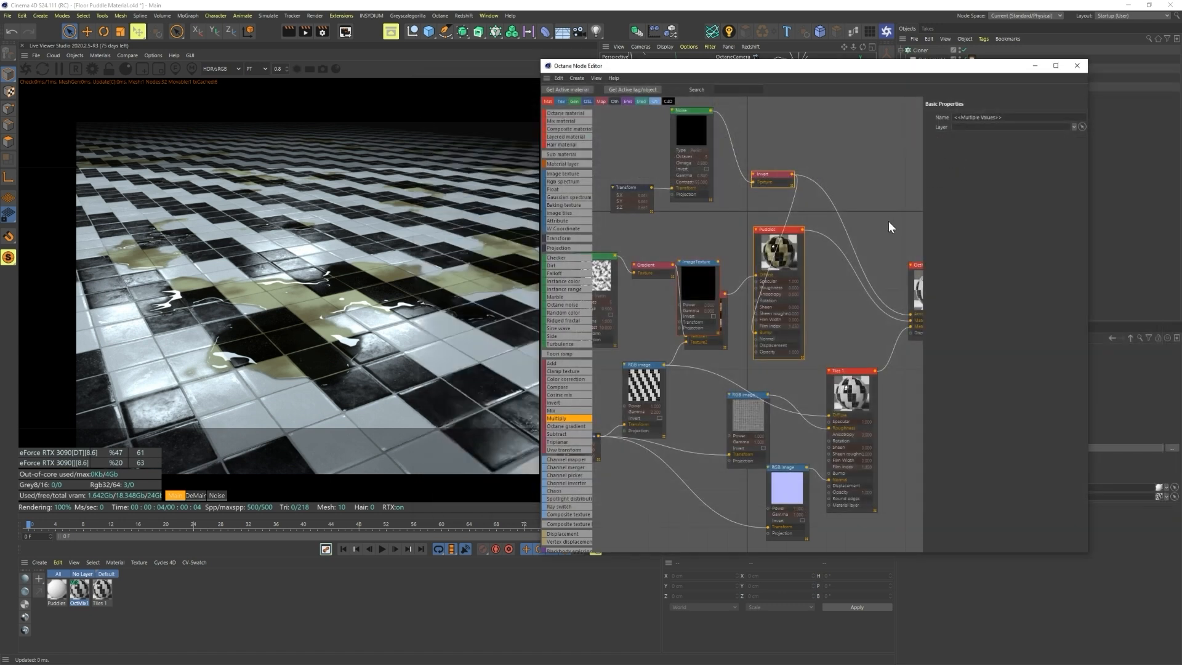
{"action": "left_click_drag", "start_coordinate": [706, 285], "coordinate": [699, 259]}
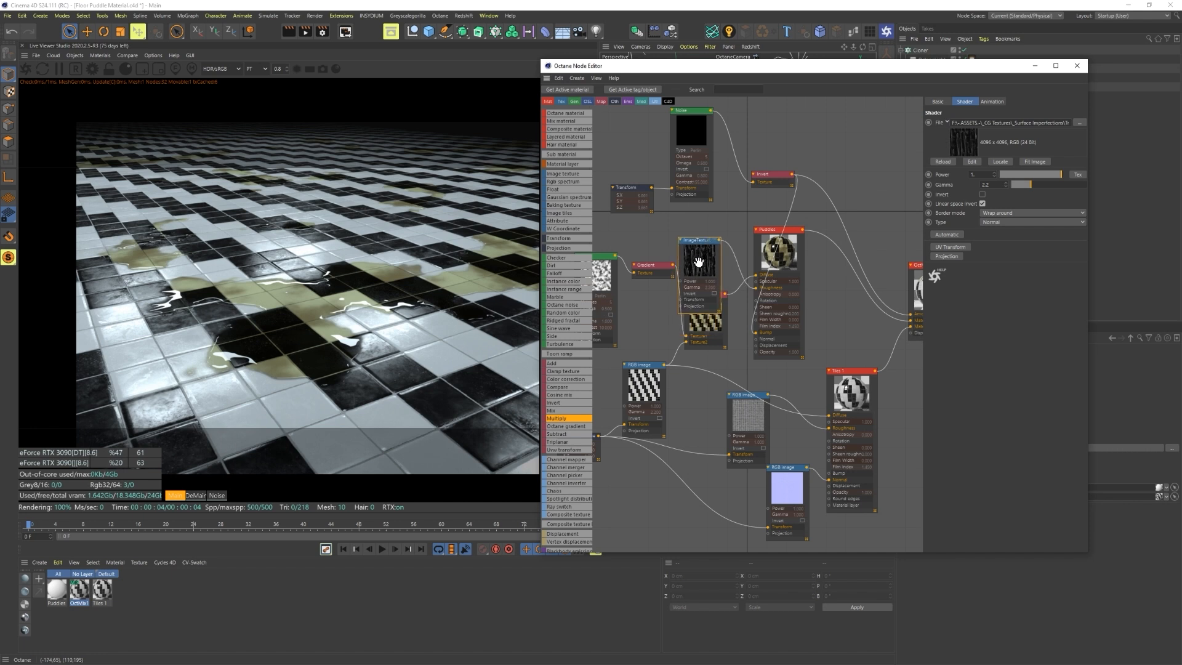
Step: Add a UV transform to the streaks image texture and scale it down uniformly to about 0.158
{"action": "left_click_drag", "start_coordinate": [218, 286], "coordinate": [309, 339]}
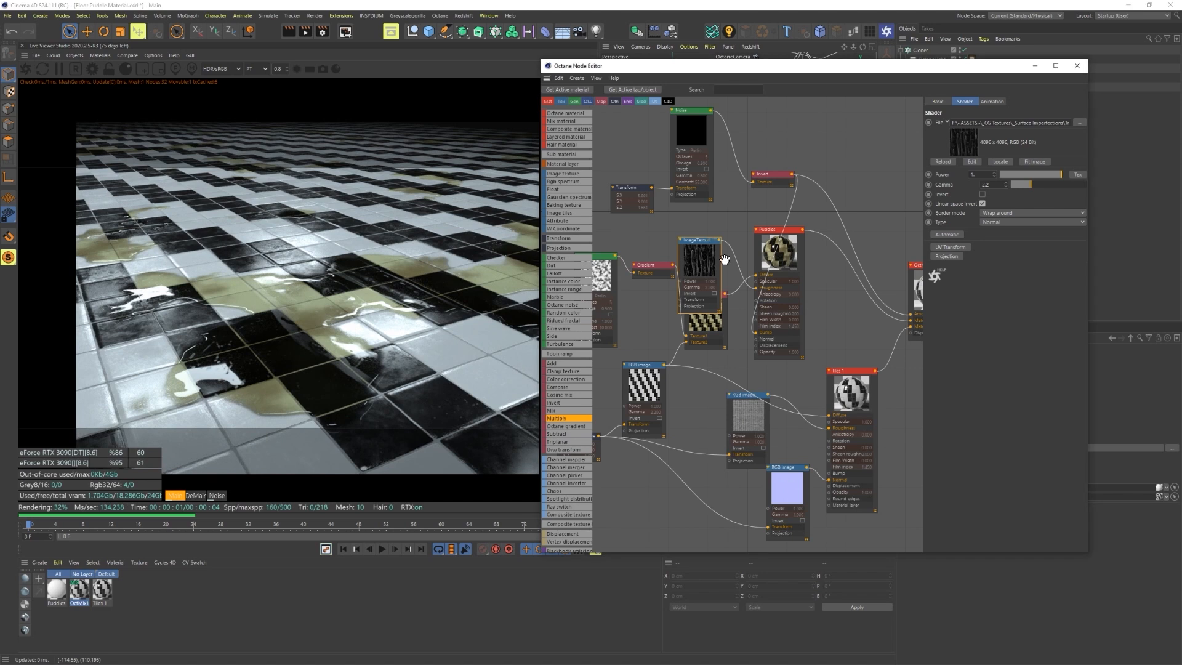
{"action": "left_click", "coordinate": [955, 246]}
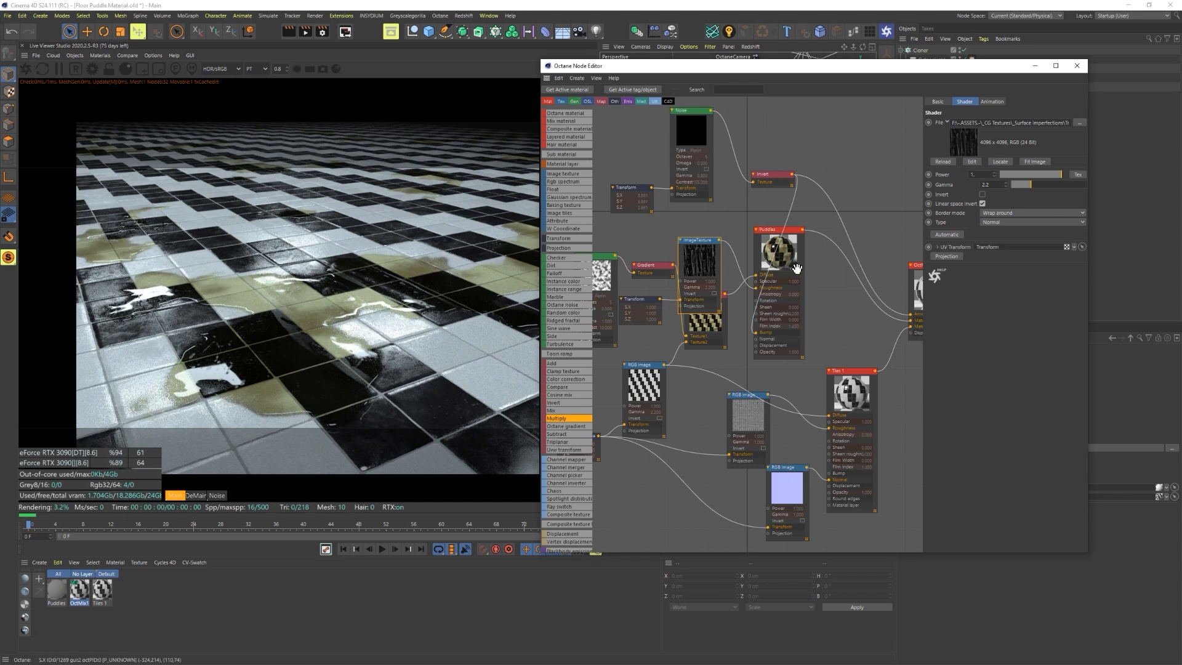
{"action": "left_click", "coordinate": [637, 293]}
{"action": "left_click_drag", "start_coordinate": [1053, 193], "coordinate": [1036, 193]}
{"action": "left_click_drag", "start_coordinate": [341, 348], "coordinate": [287, 345]}
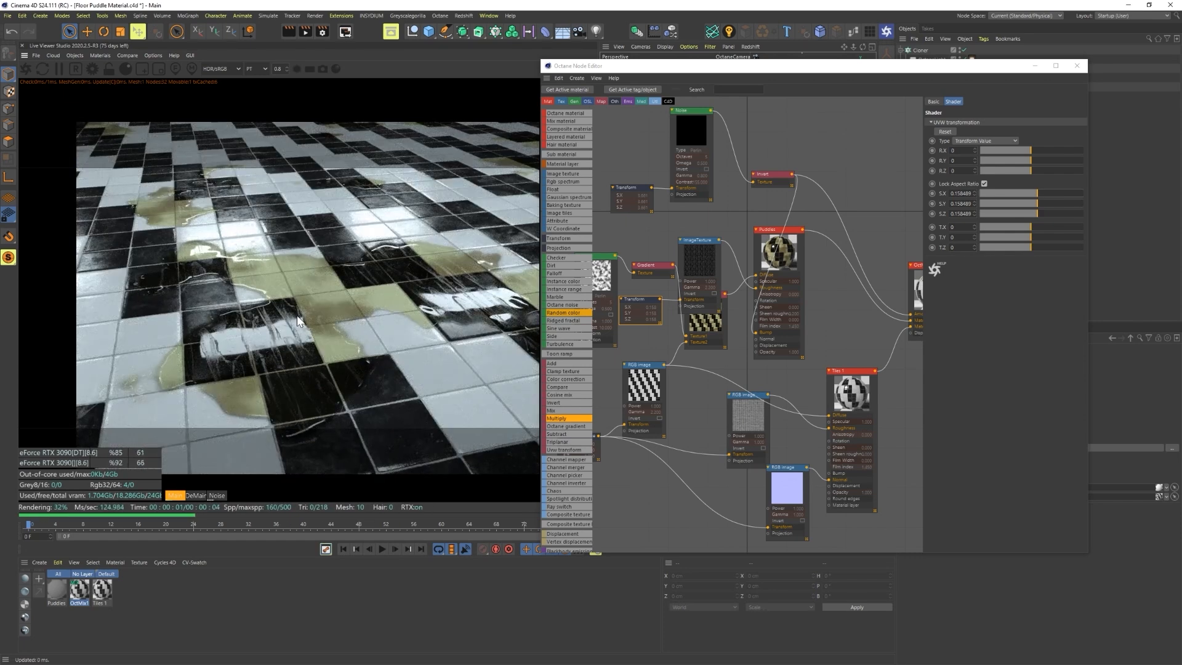
{"action": "left_click_drag", "start_coordinate": [415, 302], "coordinate": [325, 311]}
Step: Set the puddle mask noise's octaves to 10, try a gamma of about 1.06, and set the gamma to 0.8
{"action": "left_click", "coordinate": [687, 136]}
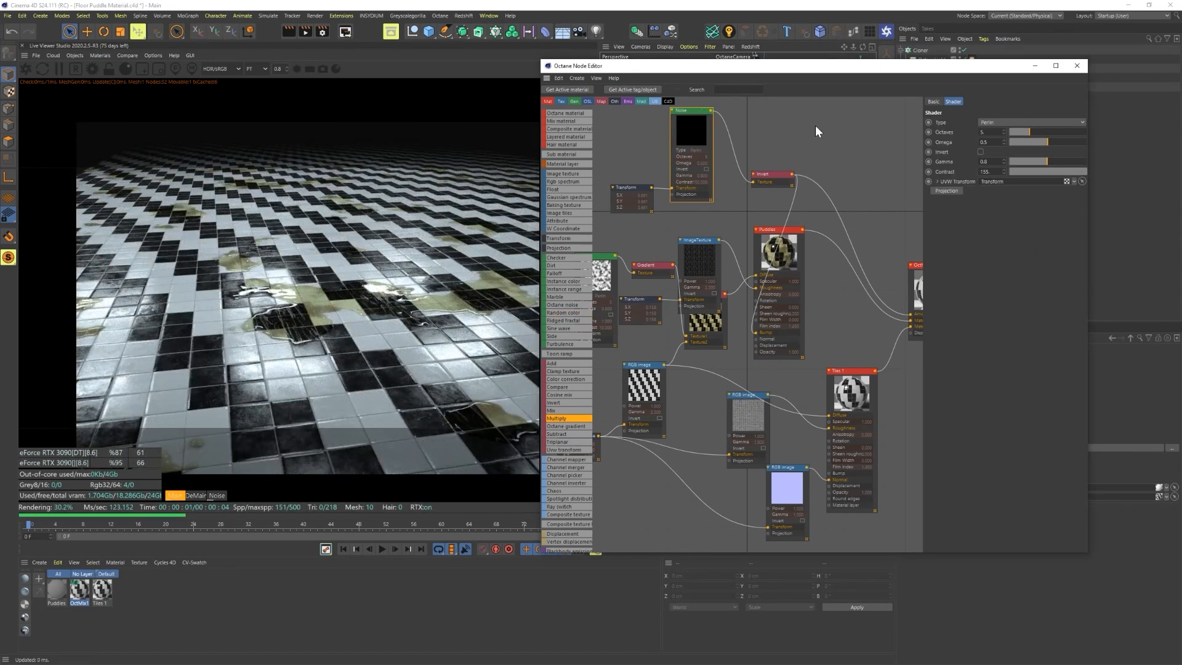
{"action": "left_click_drag", "start_coordinate": [1012, 131], "coordinate": [1047, 160]}
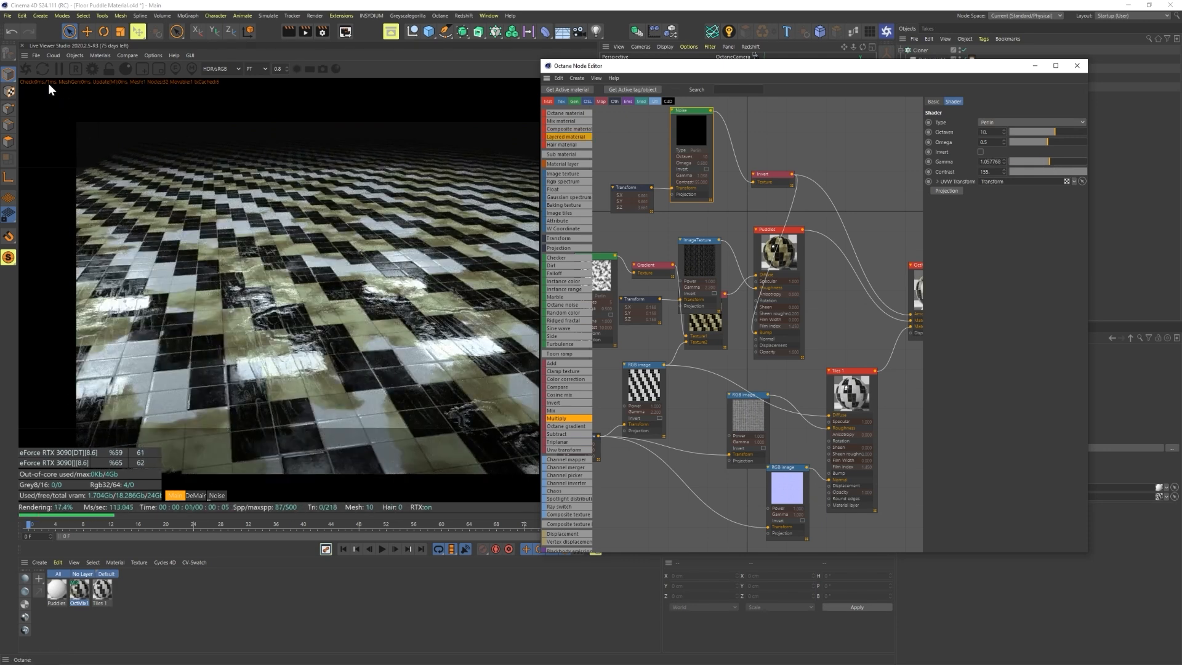
{"action": "left_click", "coordinate": [26, 69]}
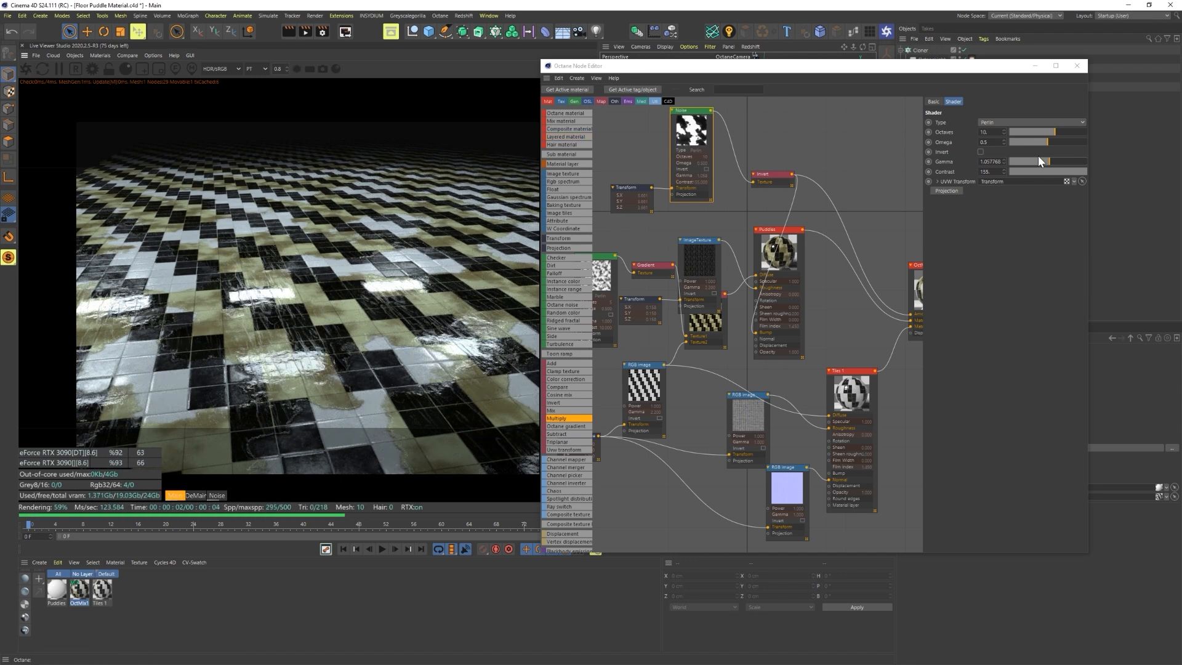
{"action": "left_click_drag", "start_coordinate": [1001, 162], "coordinate": [928, 173]}
{"action": "type", "text": ".8"}
{"action": "key", "text": "Return"}
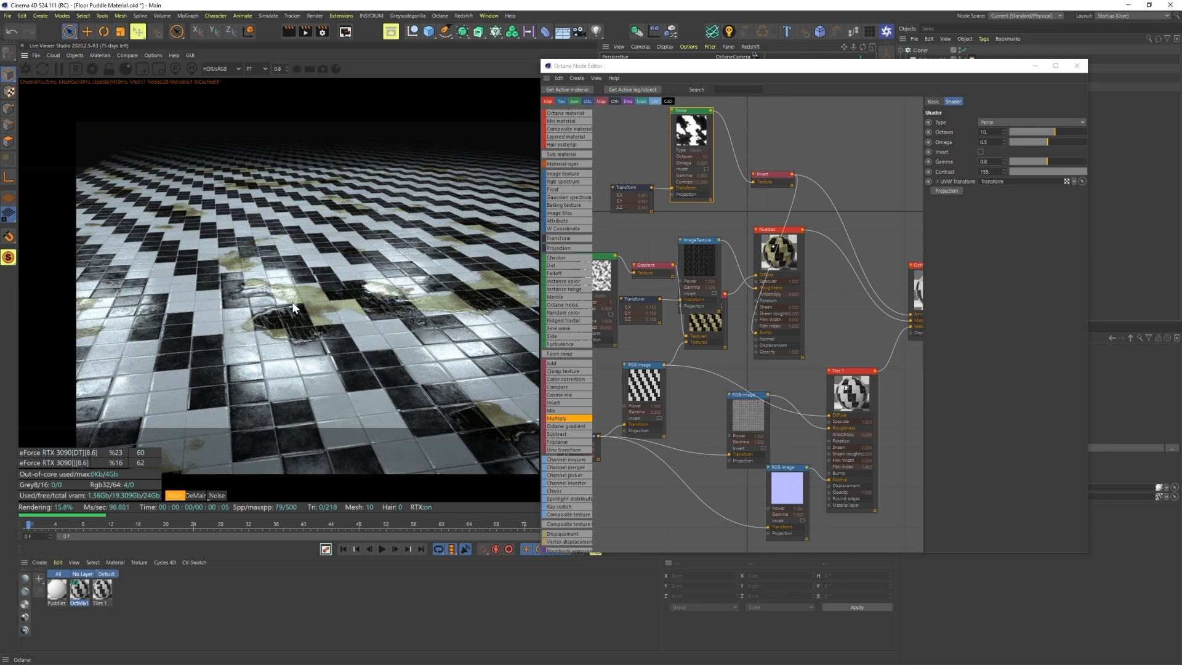
Step: Remove the puddle color gradient's start knot and color the remaining knot green with about 70% saturation
{"action": "left_click", "coordinate": [652, 266]}
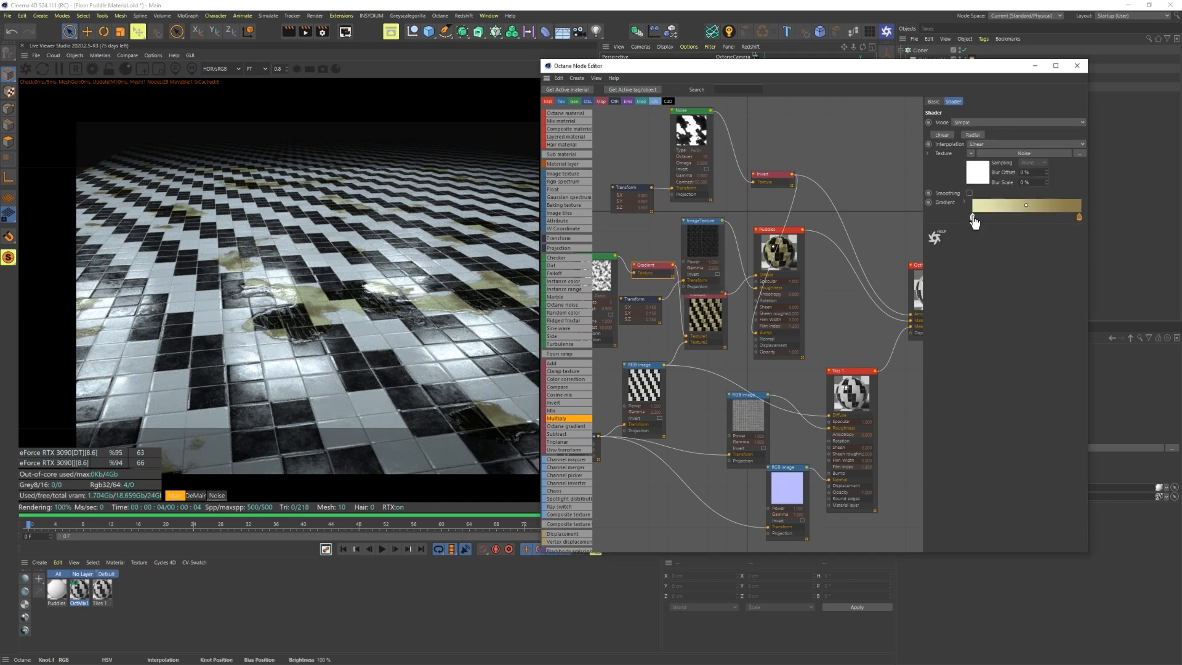
{"action": "left_click_drag", "start_coordinate": [973, 218], "coordinate": [962, 263]}
{"action": "double_click", "coordinate": [1078, 216]}
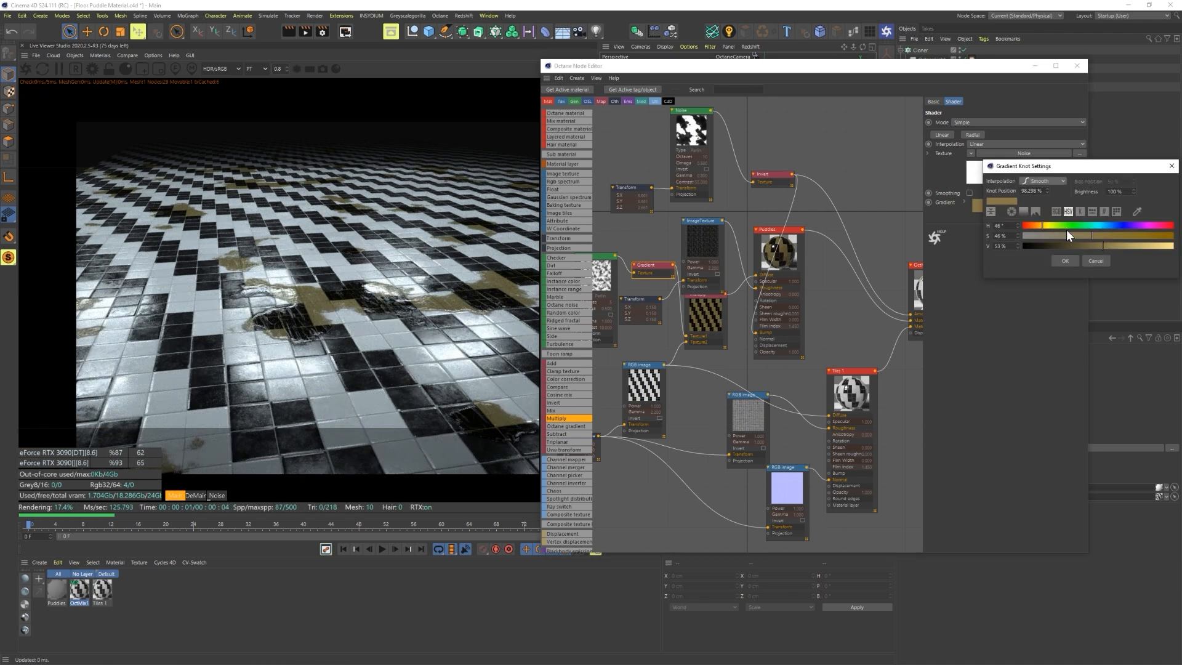
{"action": "left_click", "coordinate": [1076, 227]}
{"action": "left_click", "coordinate": [1124, 240]}
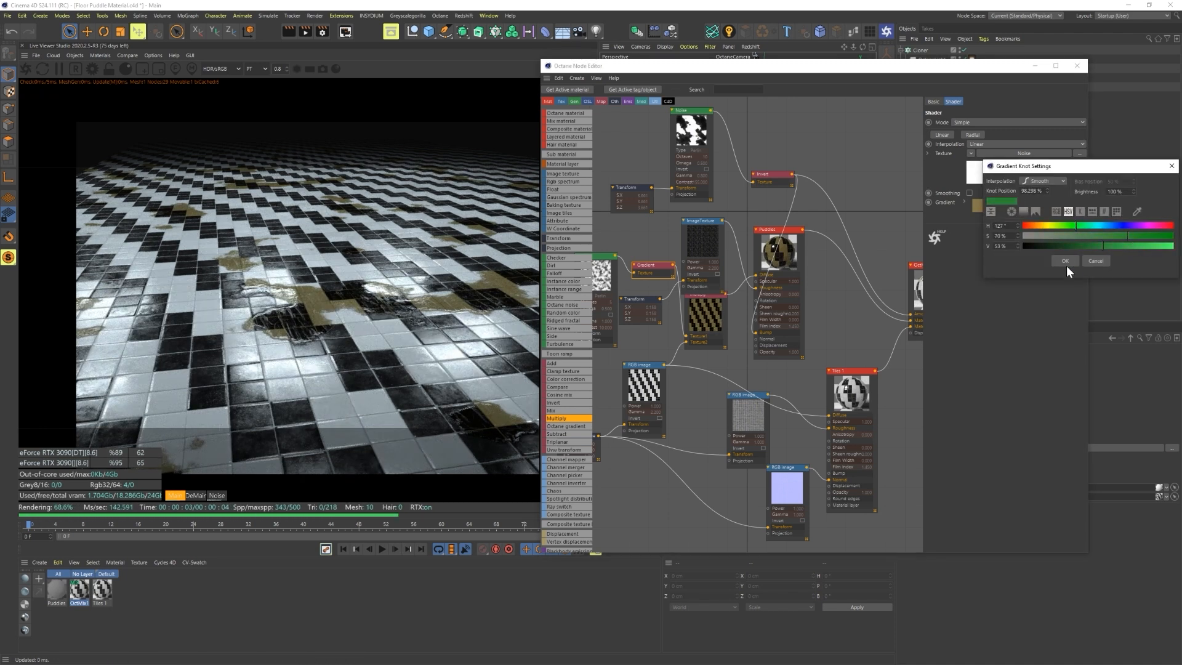
{"action": "left_click", "coordinate": [1064, 261]}
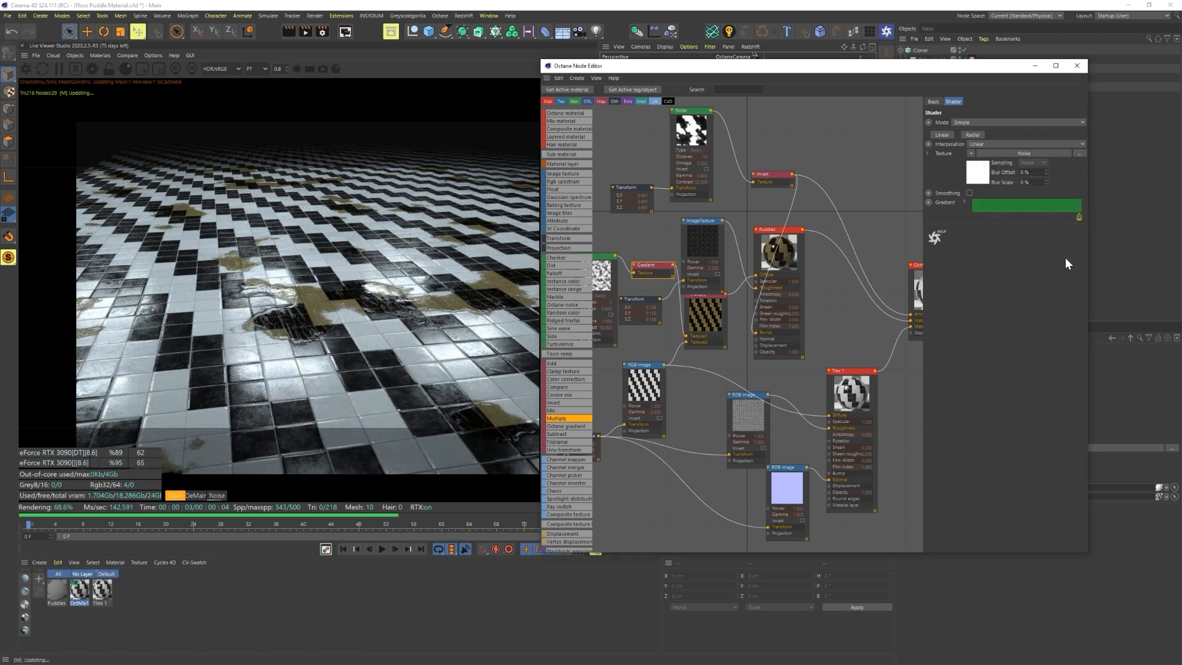
Step: Recolor the gradient's remaining knot dark red with hue 0°, and inspect the puddles in the render
{"action": "double_click", "coordinate": [1078, 217]}
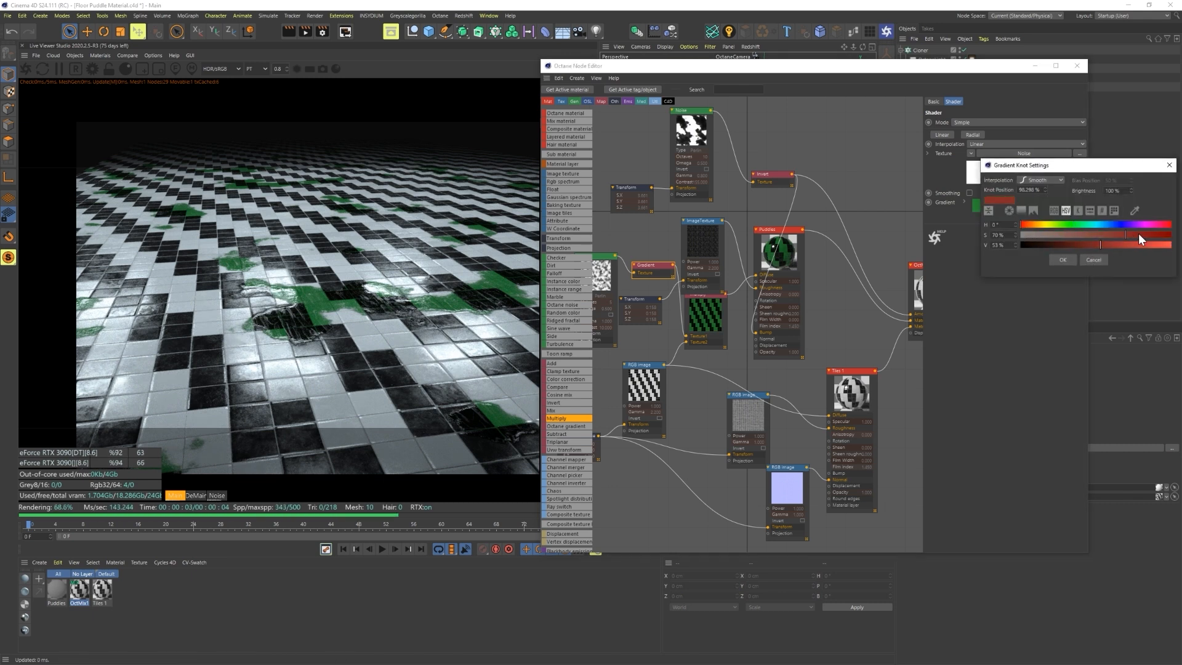
{"action": "left_click", "coordinate": [1064, 257]}
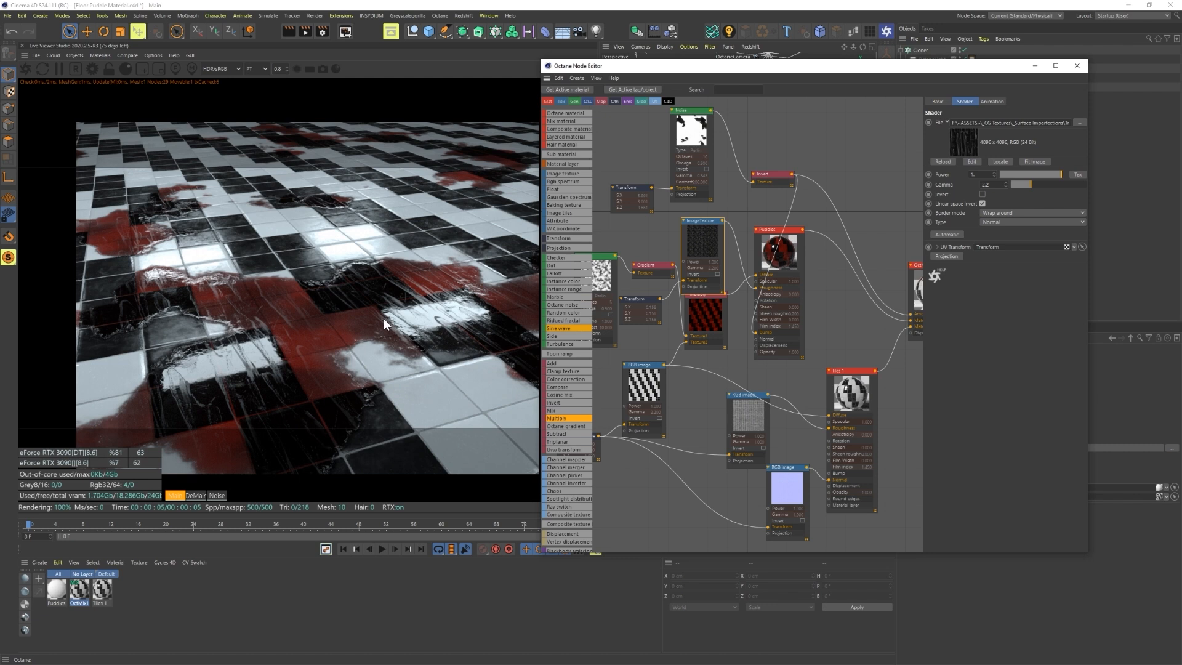
{"action": "right_click_drag", "start_coordinate": [379, 320], "coordinate": [281, 323], "text": "alt"}
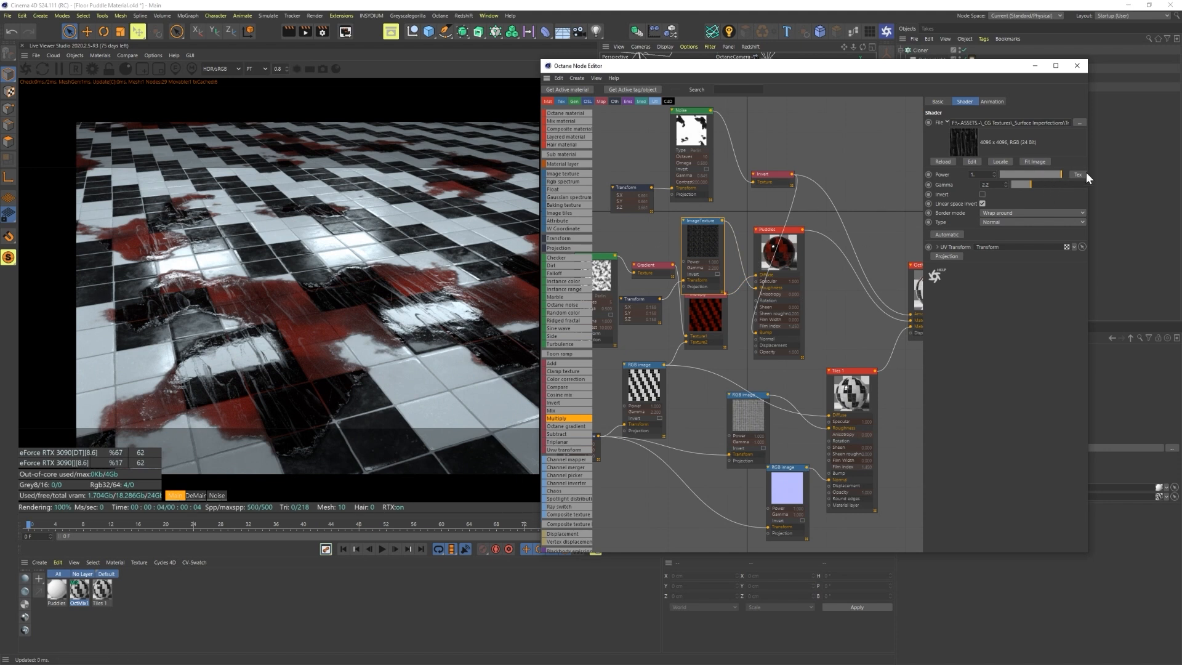
Step: Lower the streaks image texture's power to about 0.3 and check the puddle reflections from another angle
{"action": "left_click_drag", "start_coordinate": [1033, 175], "coordinate": [1018, 174]}
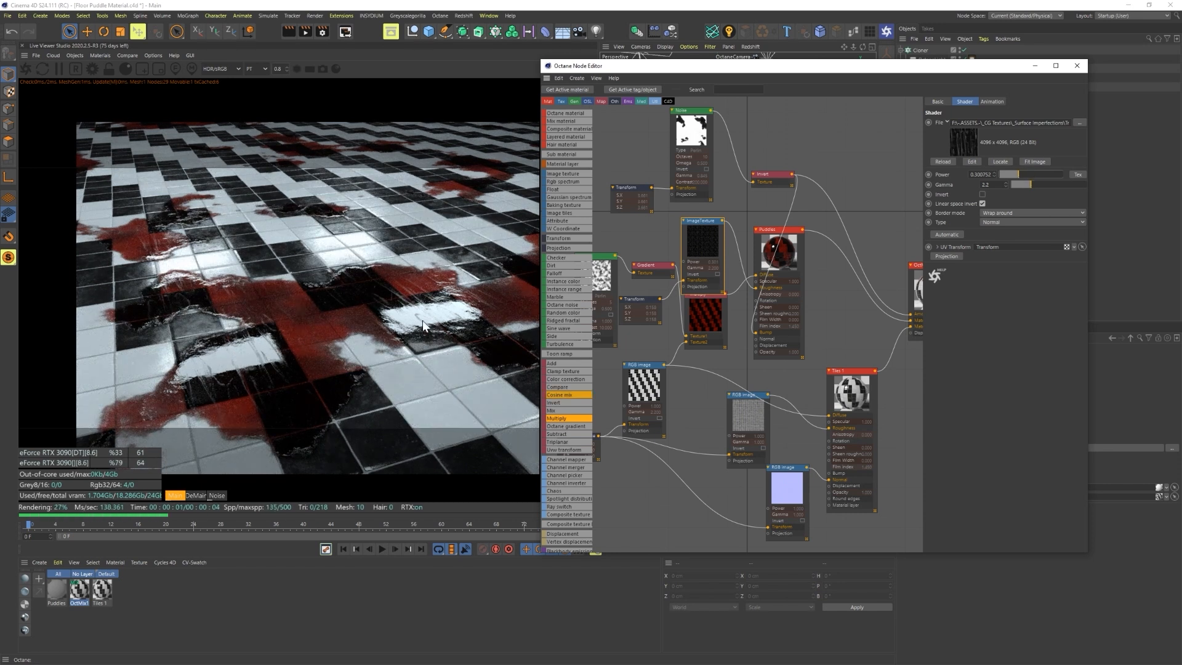
{"action": "left_click_drag", "start_coordinate": [333, 331], "coordinate": [453, 336]}
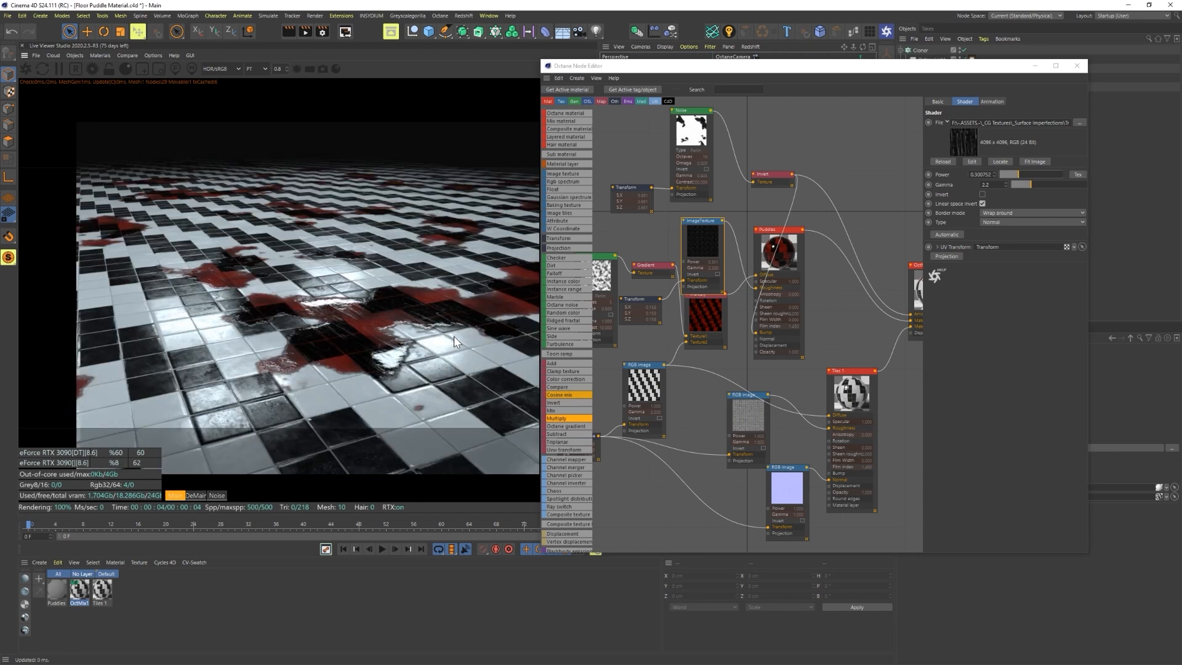
{"action": "left_click_drag", "start_coordinate": [375, 324], "coordinate": [422, 350]}
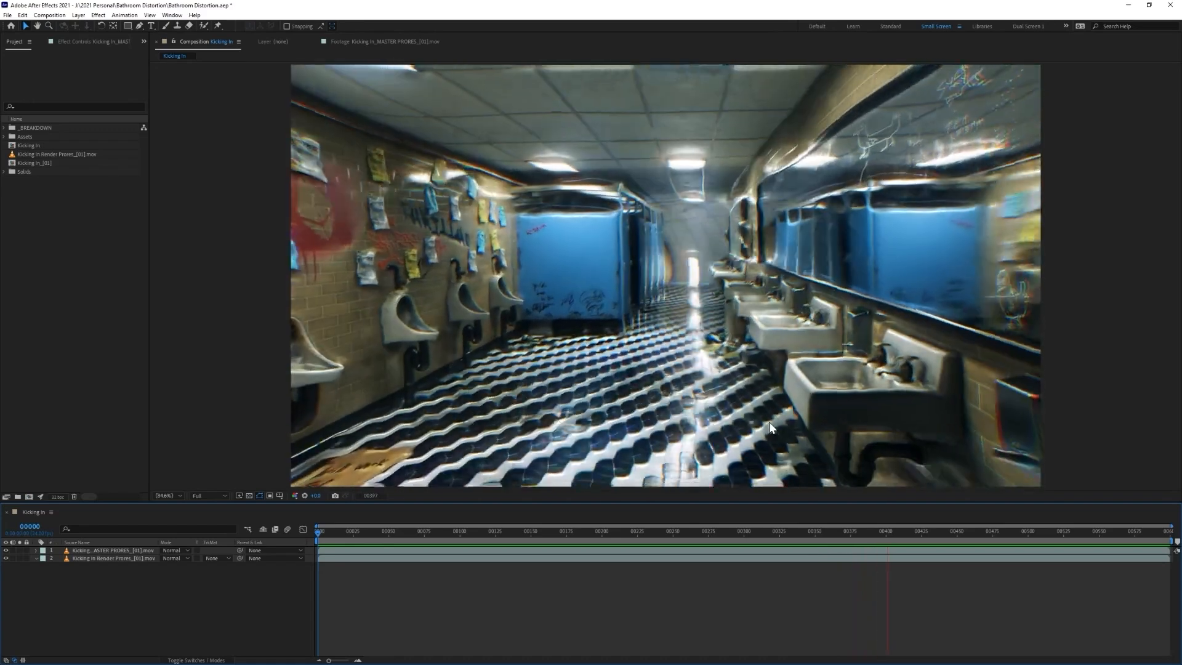
Step: Switch to After Effects and apply the CC Vector Blur effect to the Kicking In render layer
{"action": "left_click_drag", "start_coordinate": [710, 530], "coordinate": [675, 531]}
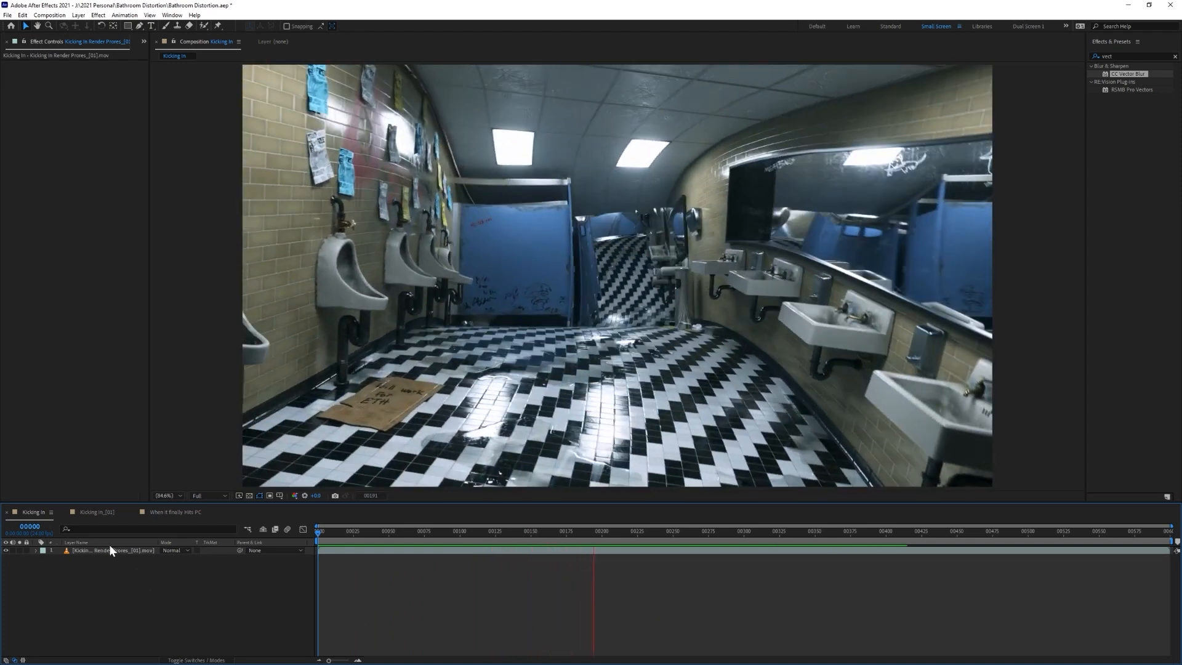
{"action": "left_click", "coordinate": [113, 550]}
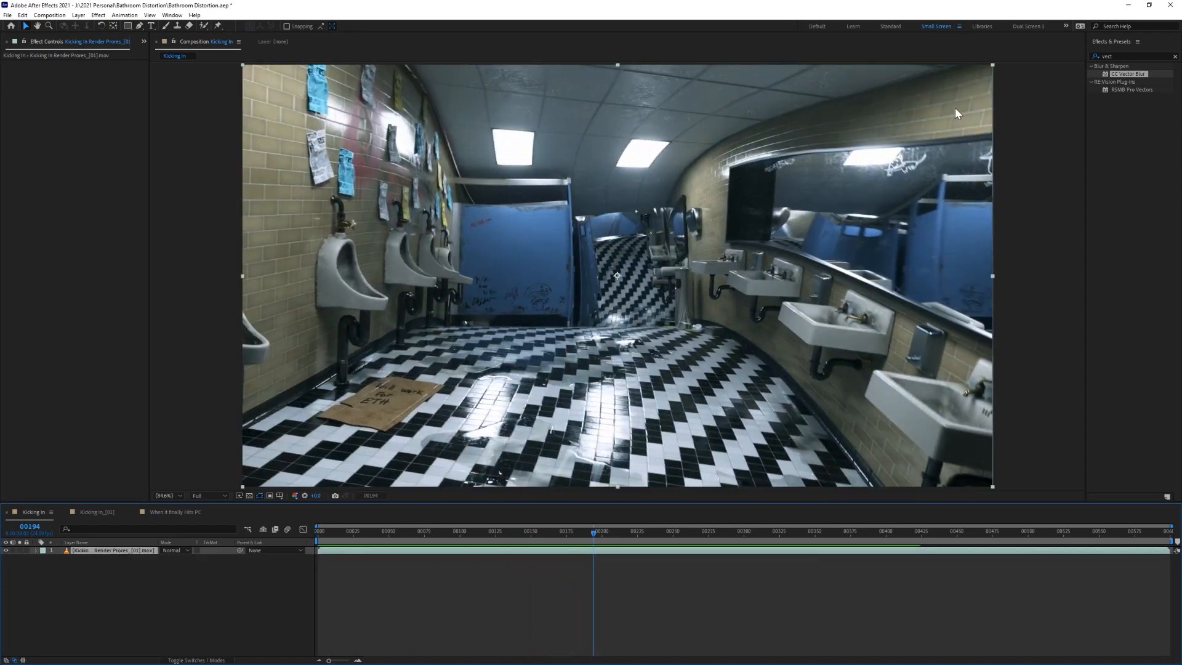
{"action": "left_click", "coordinate": [1131, 73]}
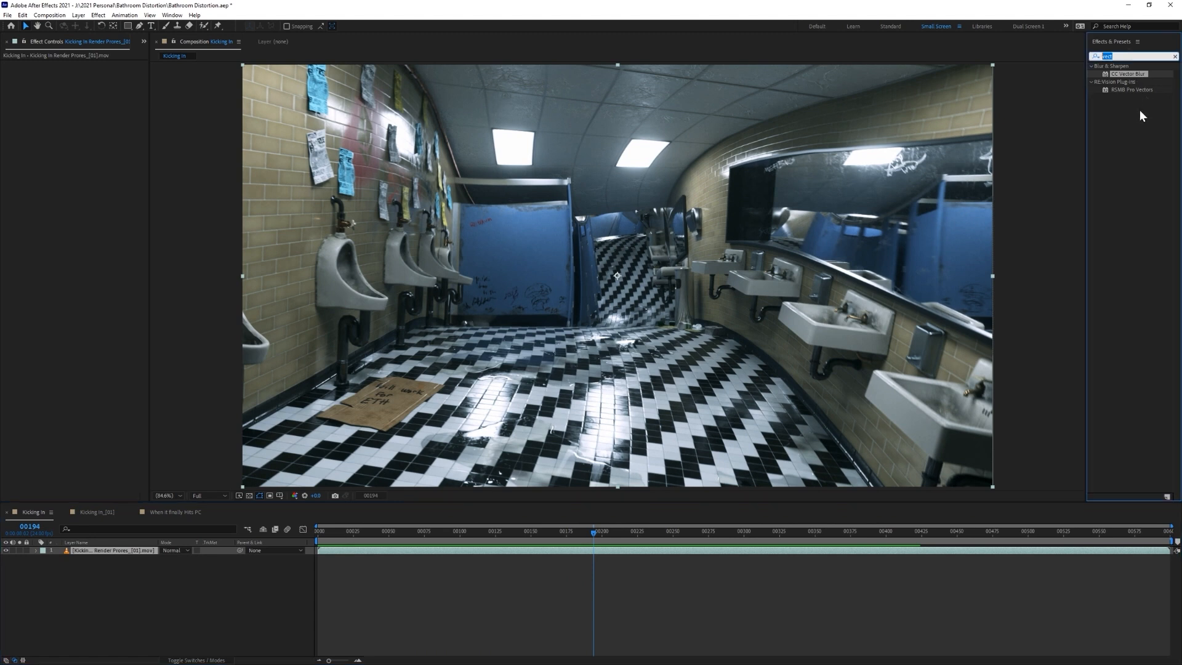
{"action": "type", "text": "vec"}
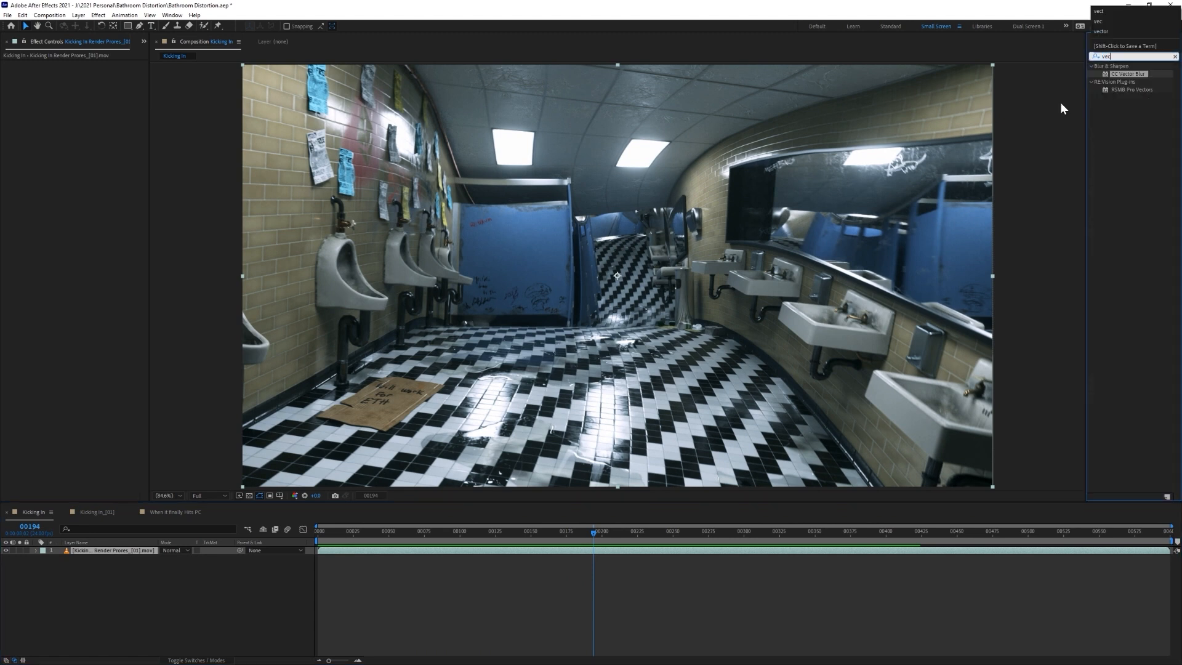
{"action": "left_click_drag", "start_coordinate": [1131, 73], "coordinate": [316, 150]}
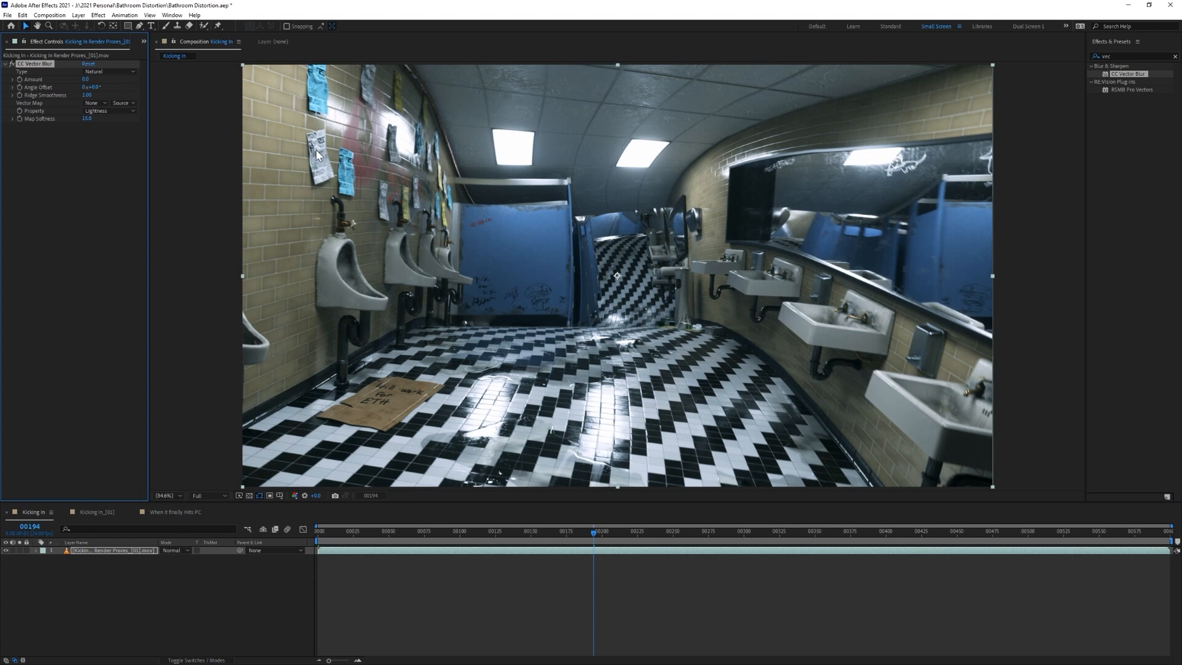
Step: Set the CC Vector Blur's Ridge Smoothness to 20 and its Amount to 30
{"action": "left_click", "coordinate": [90, 170]}
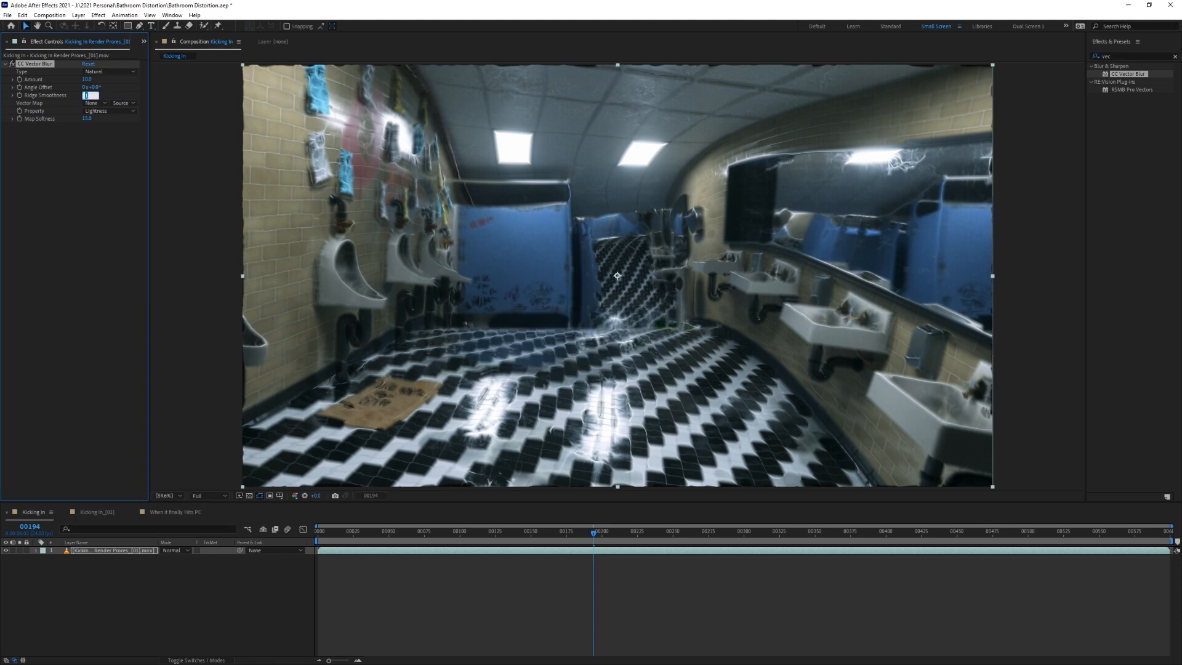
{"action": "type", "text": "20"}
{"action": "key", "text": "Return"}
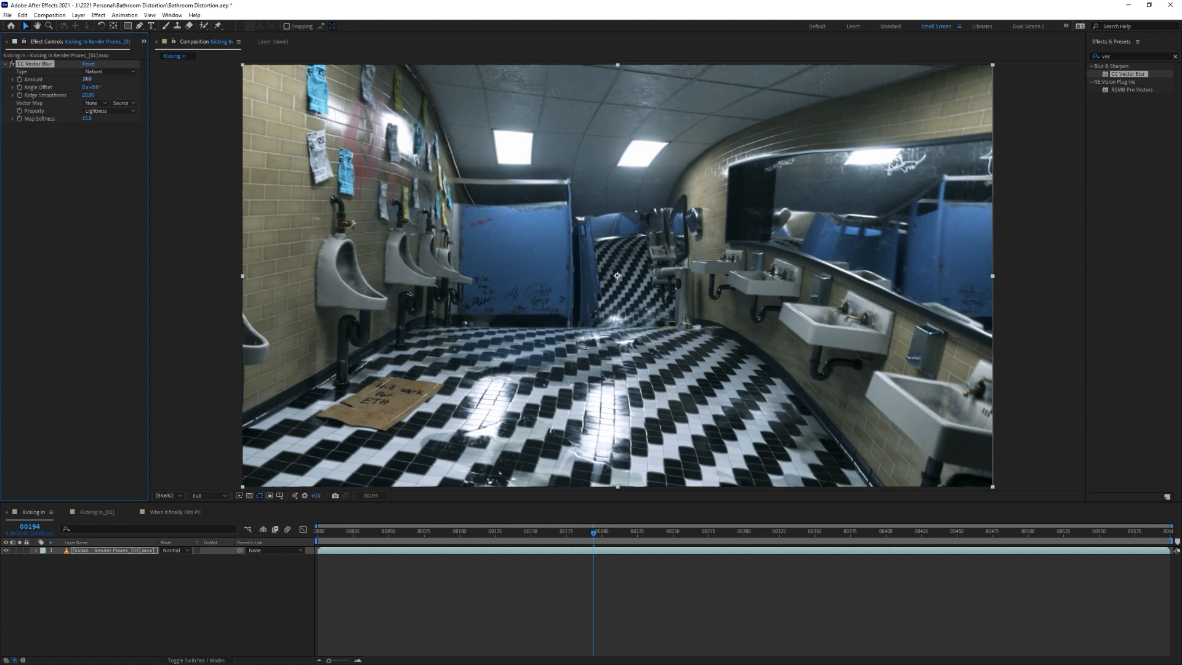
{"action": "type", "text": "30"}
{"action": "key", "text": "Return"}
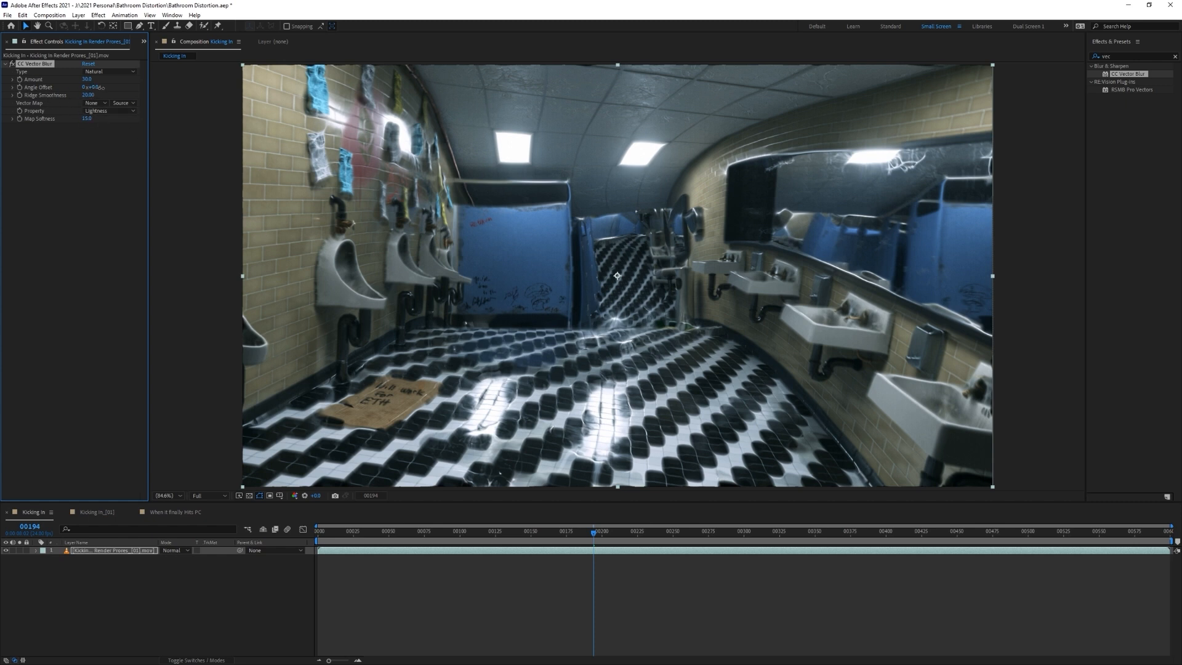
Step: Try rotating the vector blur's Angle Offset, undo it, and drive Angle Offset with the expression time*10
{"action": "left_click_drag", "start_coordinate": [118, 94], "coordinate": [369, 120]}
{"action": "key", "text": "ctrl+z"}
{"action": "left_click", "coordinate": [19, 87], "text": "alt"}
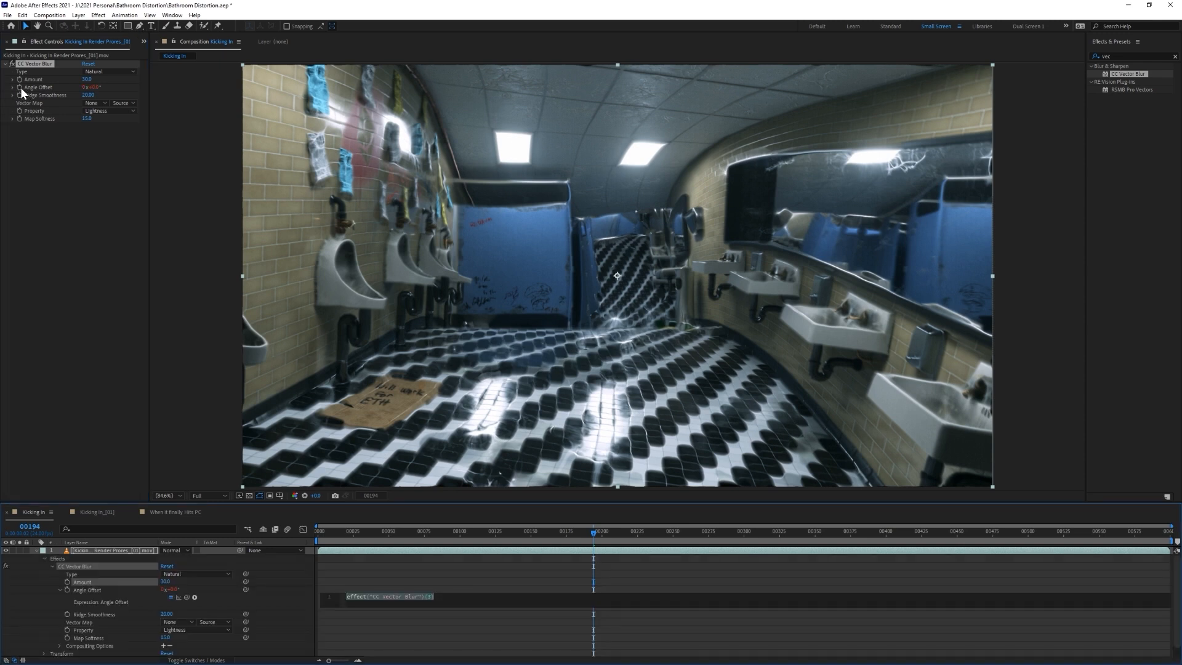
{"action": "type", "text": "time"}
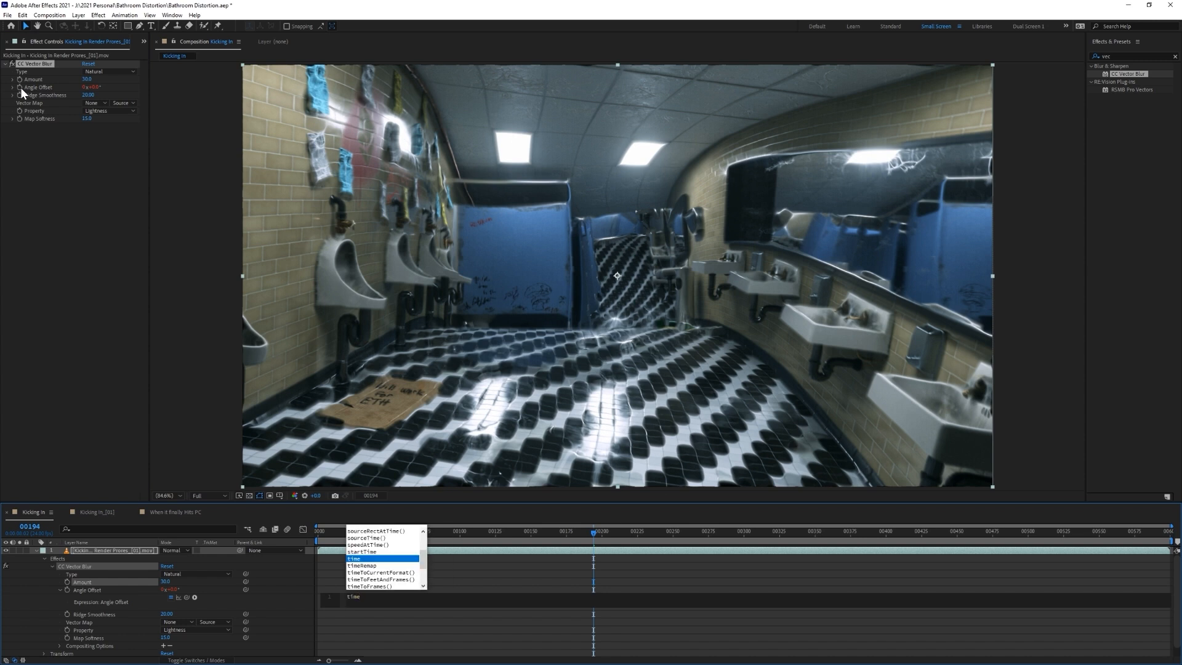
{"action": "type", "text": "*10"}
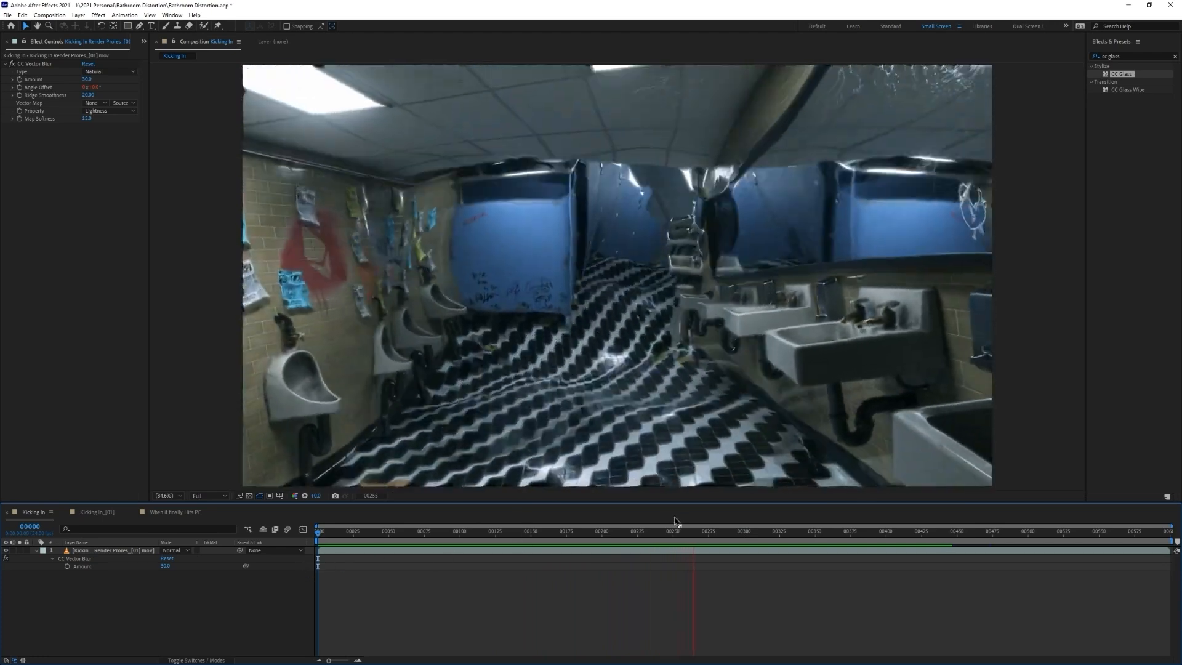
Step: Play back the composition from its start to examine the animated vector blur
{"action": "left_click_drag", "start_coordinate": [688, 531], "coordinate": [354, 531]}
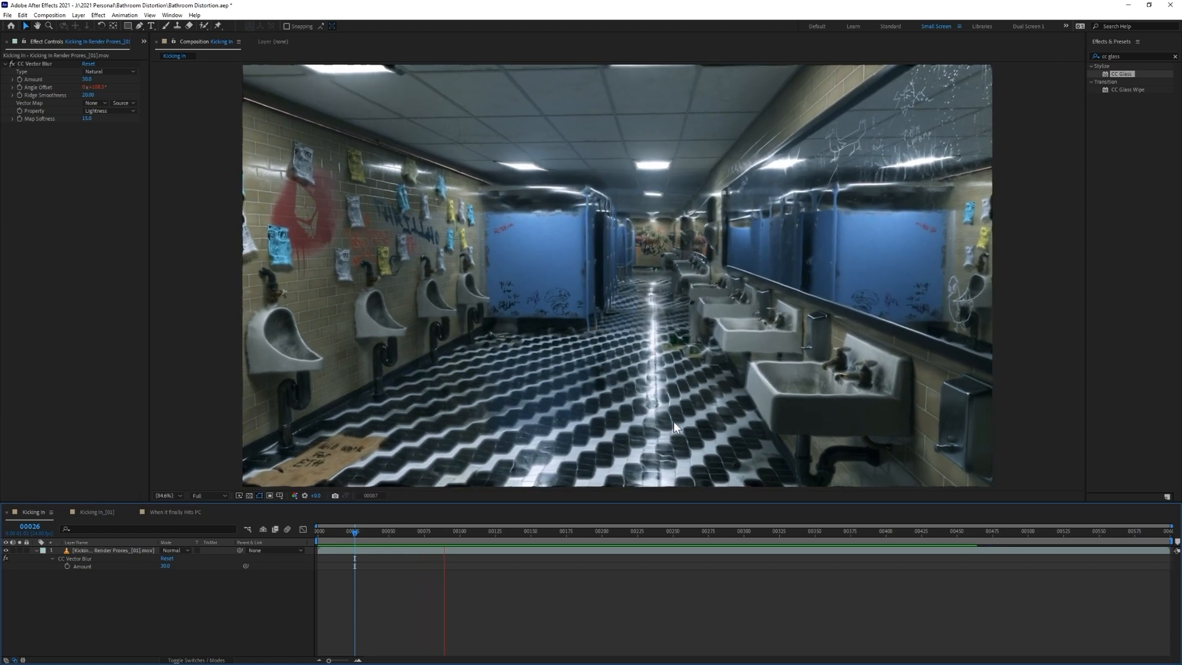
{"action": "key", "text": "space"}
{"action": "key", "text": "Home"}
{"action": "key", "text": "space"}
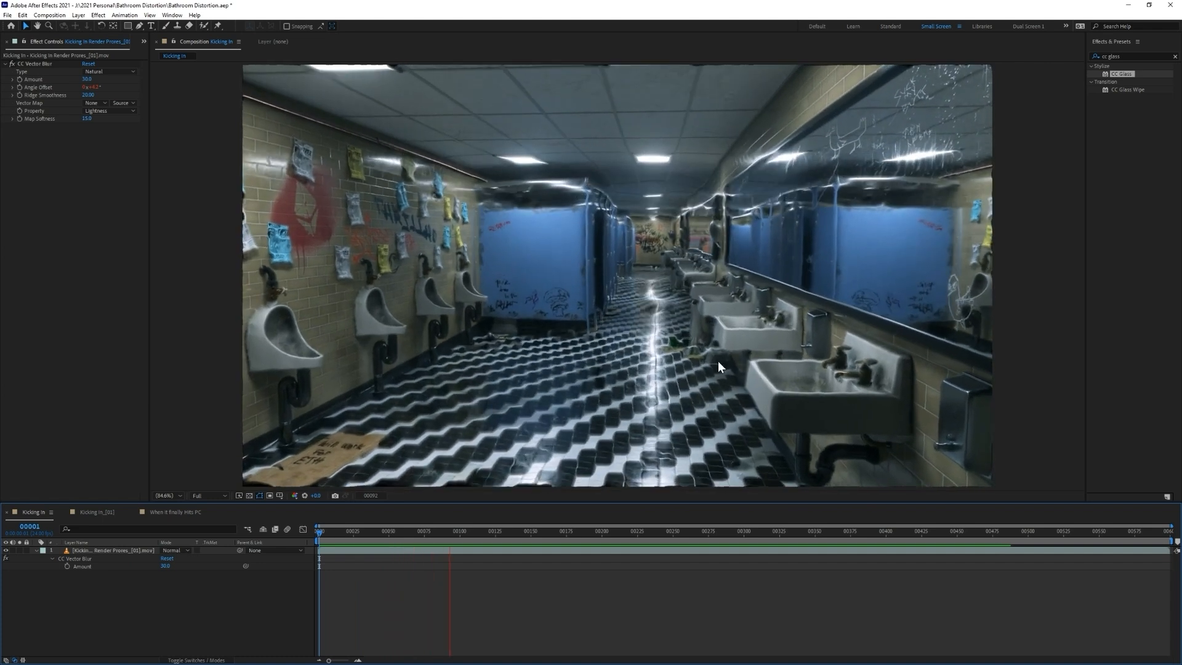
{"action": "key", "text": "space"}
Step: Go to frame 74 and create an adjustment layer above the render layer
{"action": "left_click", "coordinate": [423, 537]}
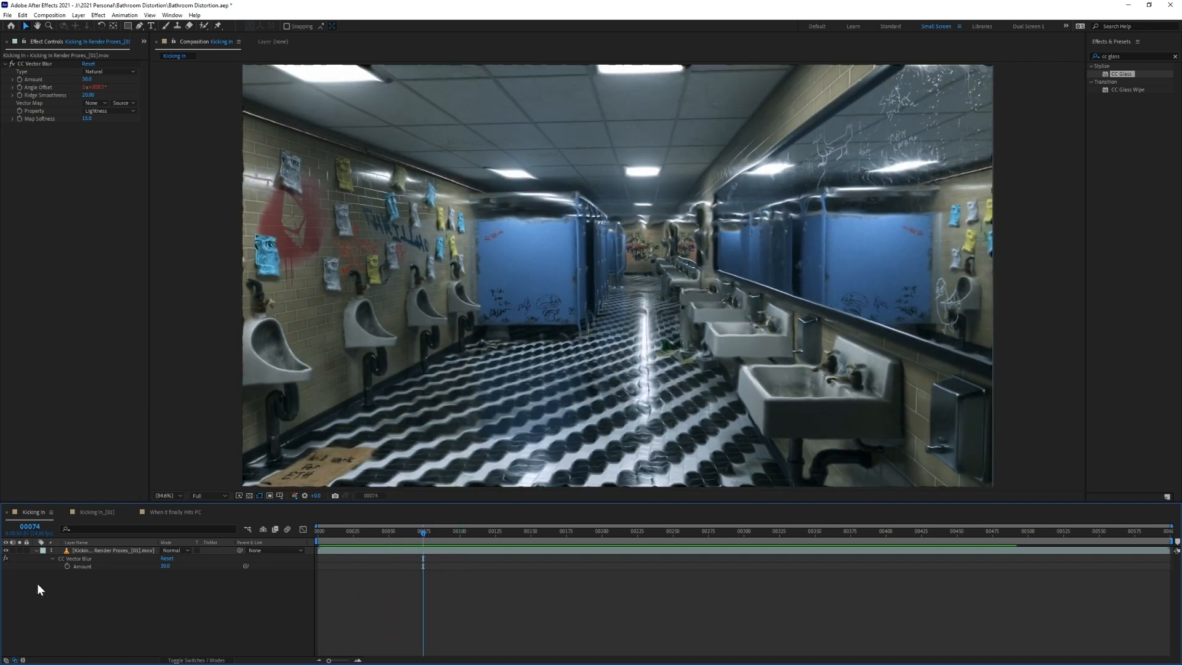
{"action": "right_click", "coordinate": [119, 593]}
{"action": "mouse_move", "coordinate": [178, 479]}
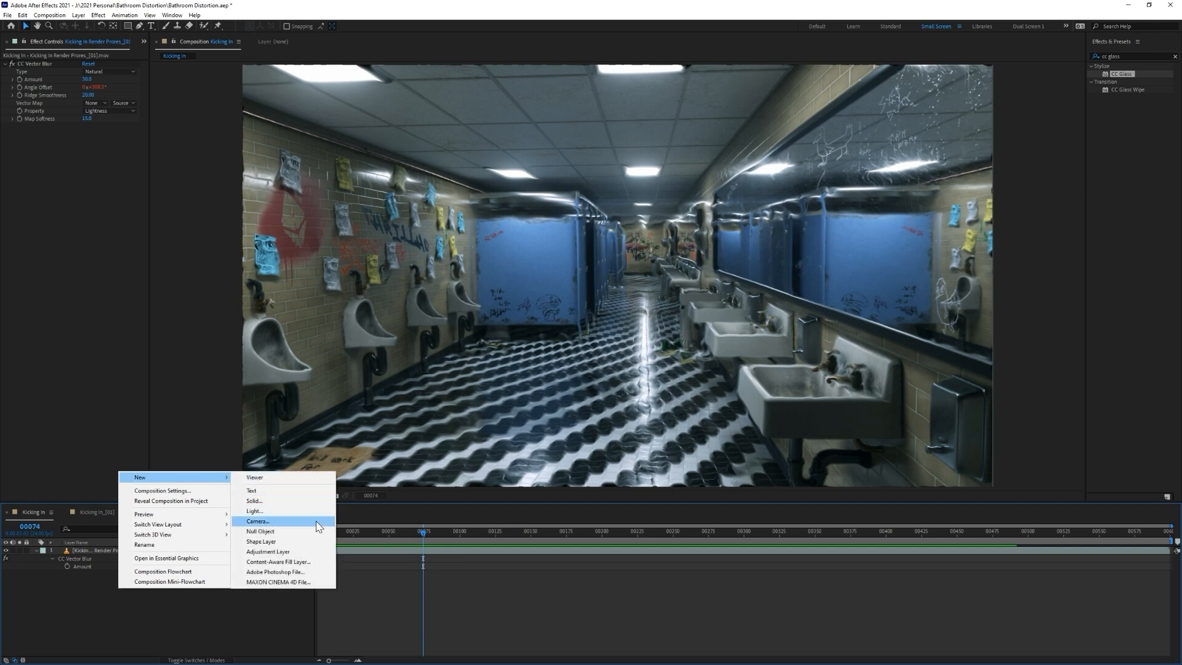
{"action": "left_click", "coordinate": [285, 552]}
Step: Find the uni.Prism Displacement effect and apply it to the adjustment layer
{"action": "left_click", "coordinate": [1093, 55]}
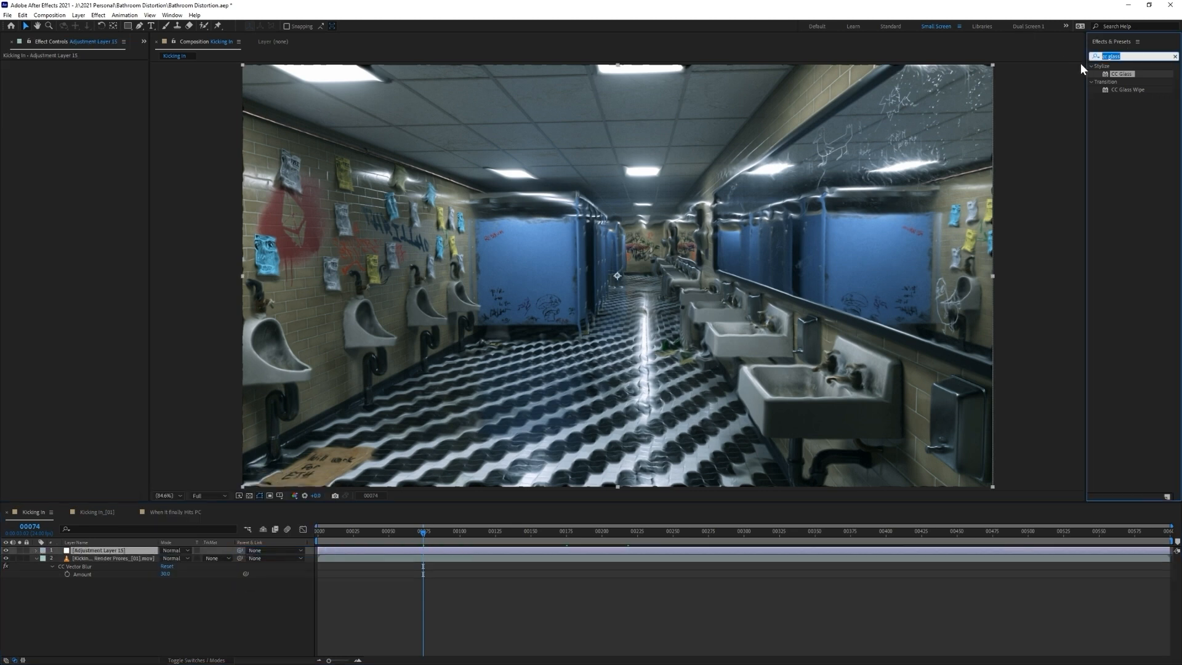
{"action": "type", "text": "pris"}
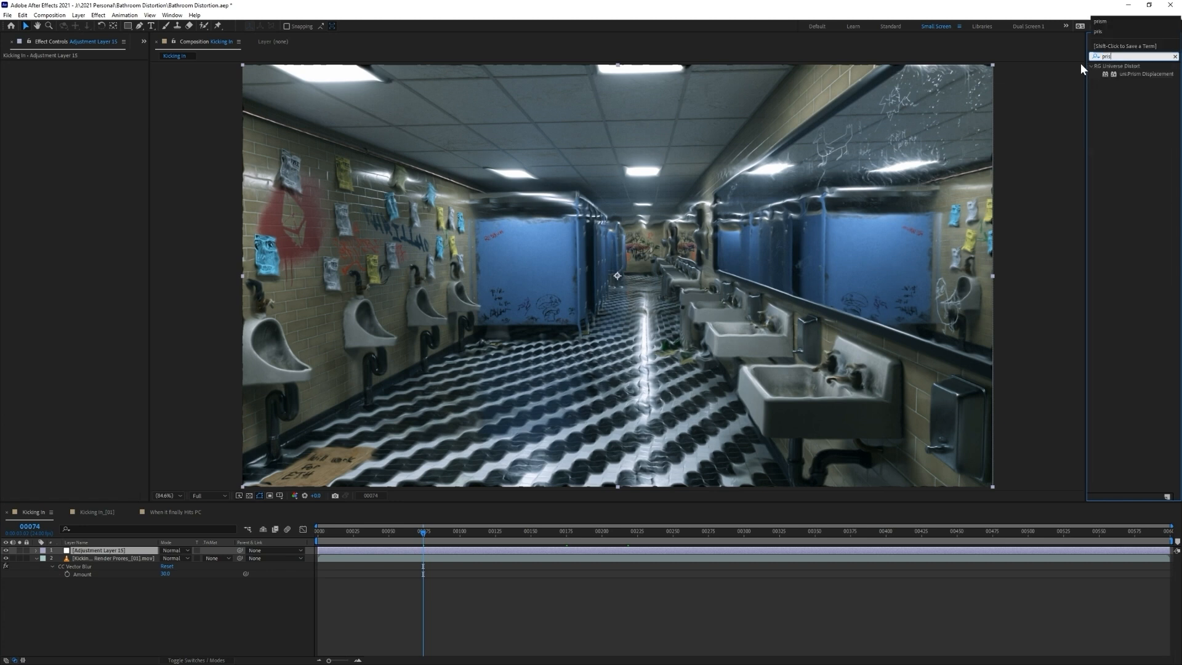
{"action": "double_click", "coordinate": [1138, 74]}
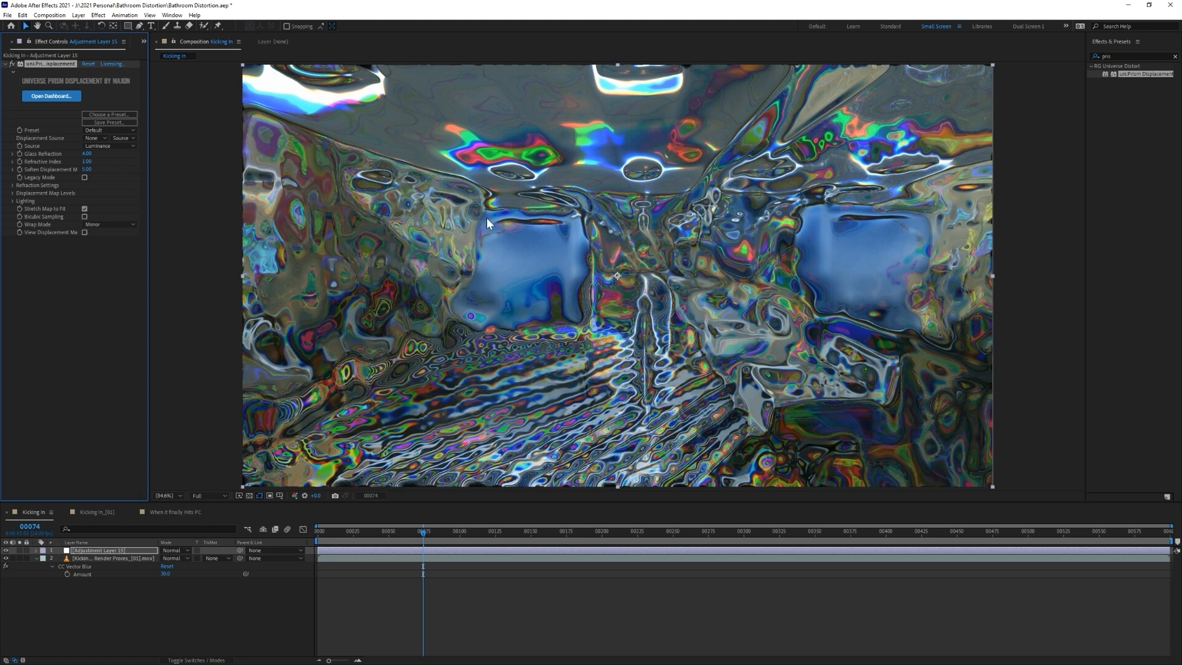
Step: Try Glass Refraction at 0.1 and 0.2 on the prism displacement effect, and settle on 0.15
{"action": "left_click", "coordinate": [87, 154]}
{"action": "key", "text": "BackSpace"}
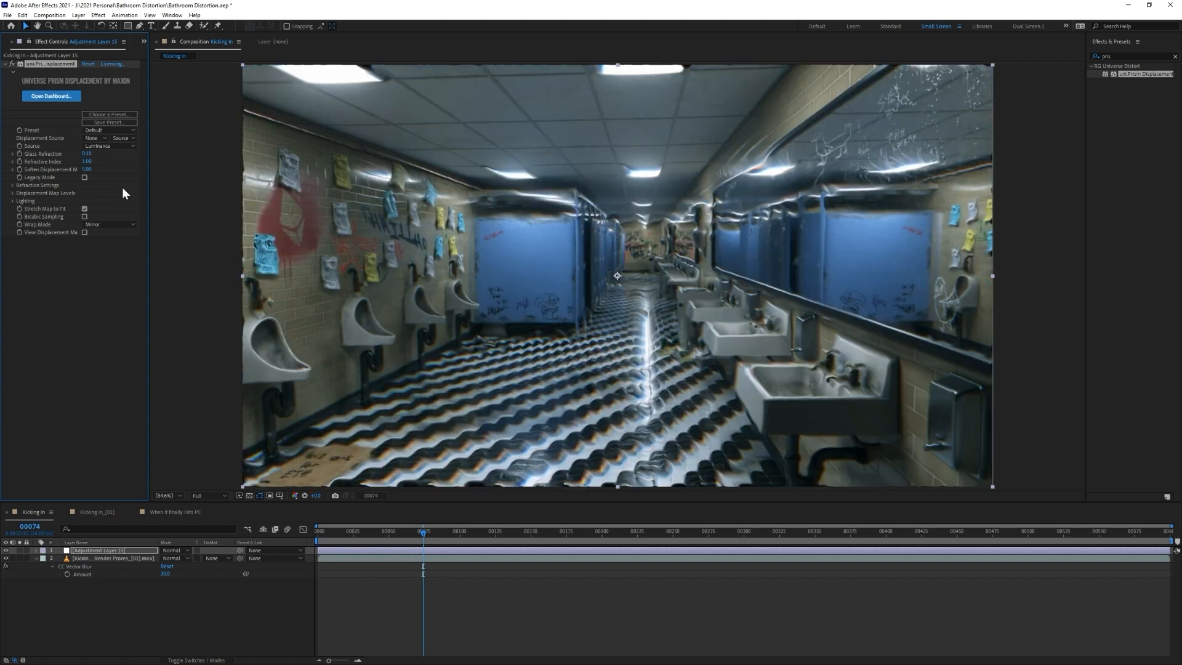
{"action": "key", "text": "Tab"}
{"action": "type", "text": ".2"}
{"action": "key", "text": "Return"}
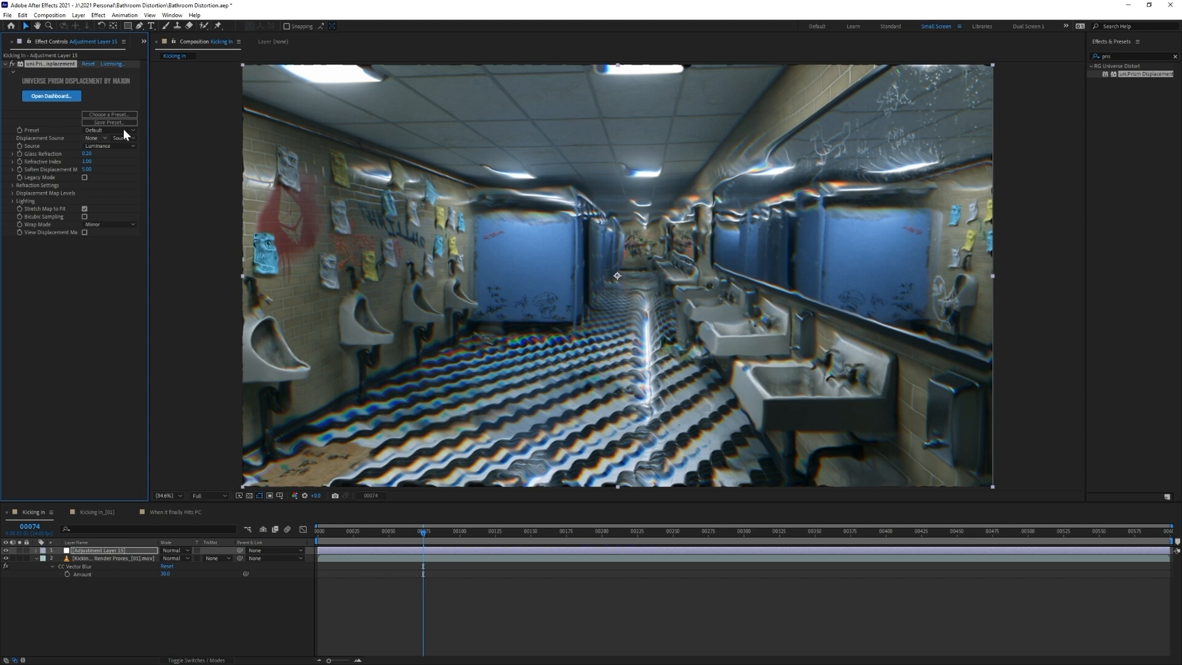
{"action": "left_click", "coordinate": [87, 155]}
{"action": "key", "text": "Return"}
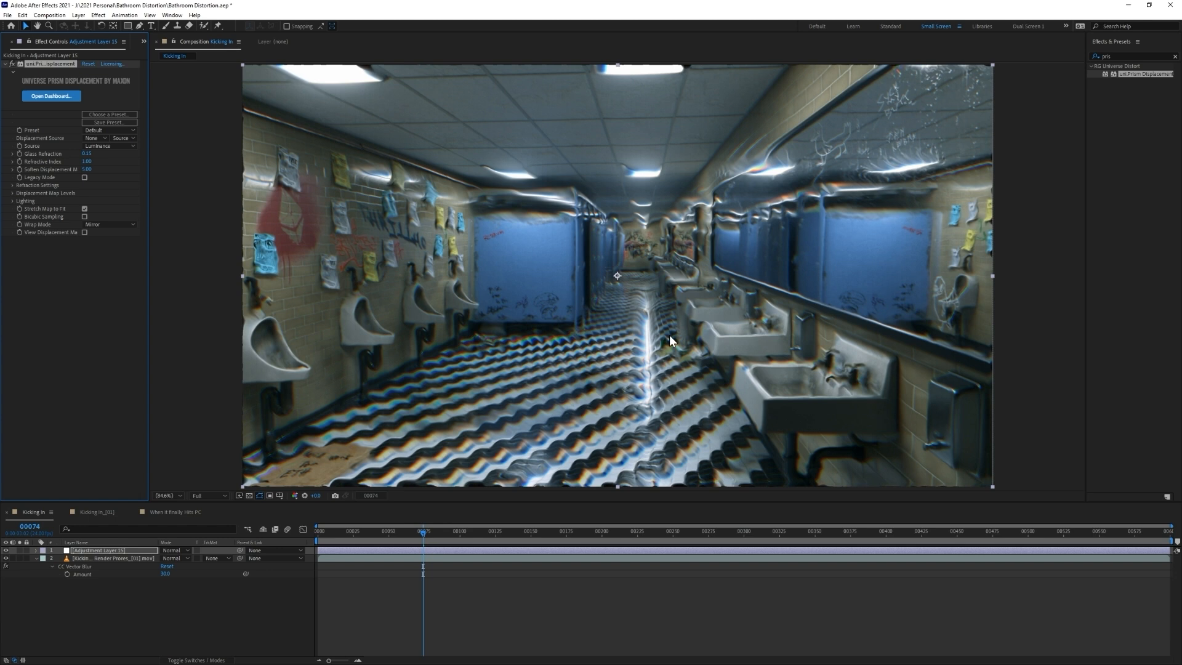
Step: Compare the image with and without the prism displacement effect at other frames of the composition
{"action": "left_click", "coordinate": [485, 533]}
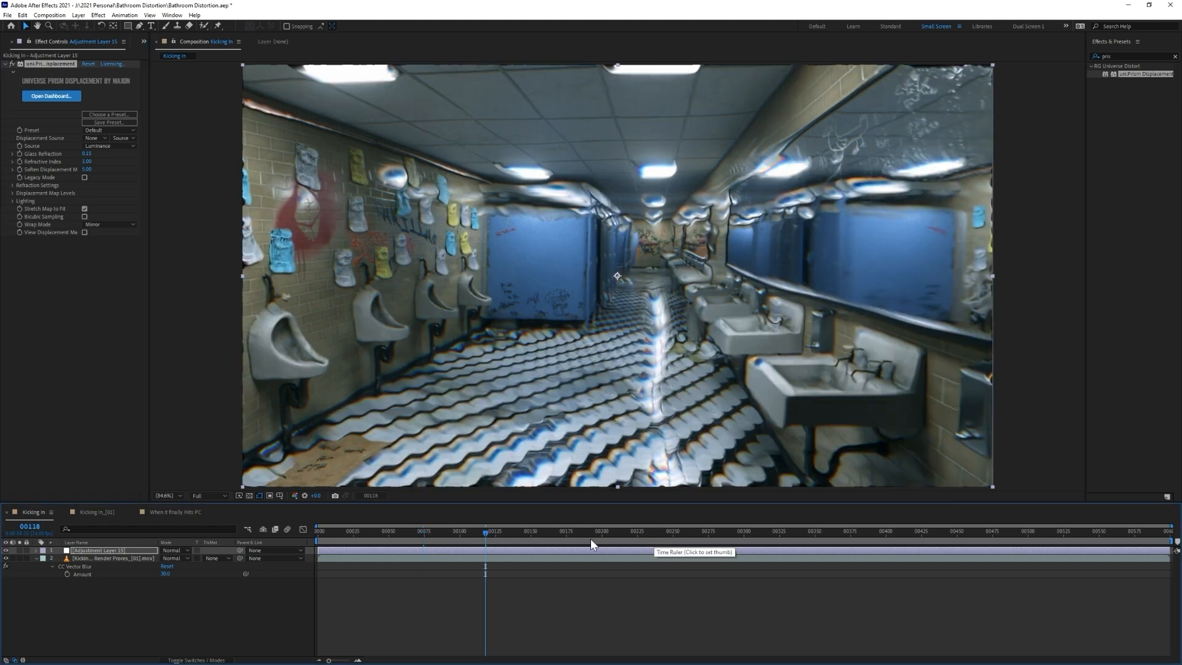
{"action": "left_click", "coordinate": [12, 64]}
{"action": "left_click", "coordinate": [12, 64]}
{"action": "left_click", "coordinate": [12, 63]}
{"action": "left_click", "coordinate": [12, 63]}
{"action": "left_click", "coordinate": [12, 63]}
{"action": "left_click", "coordinate": [11, 64]}
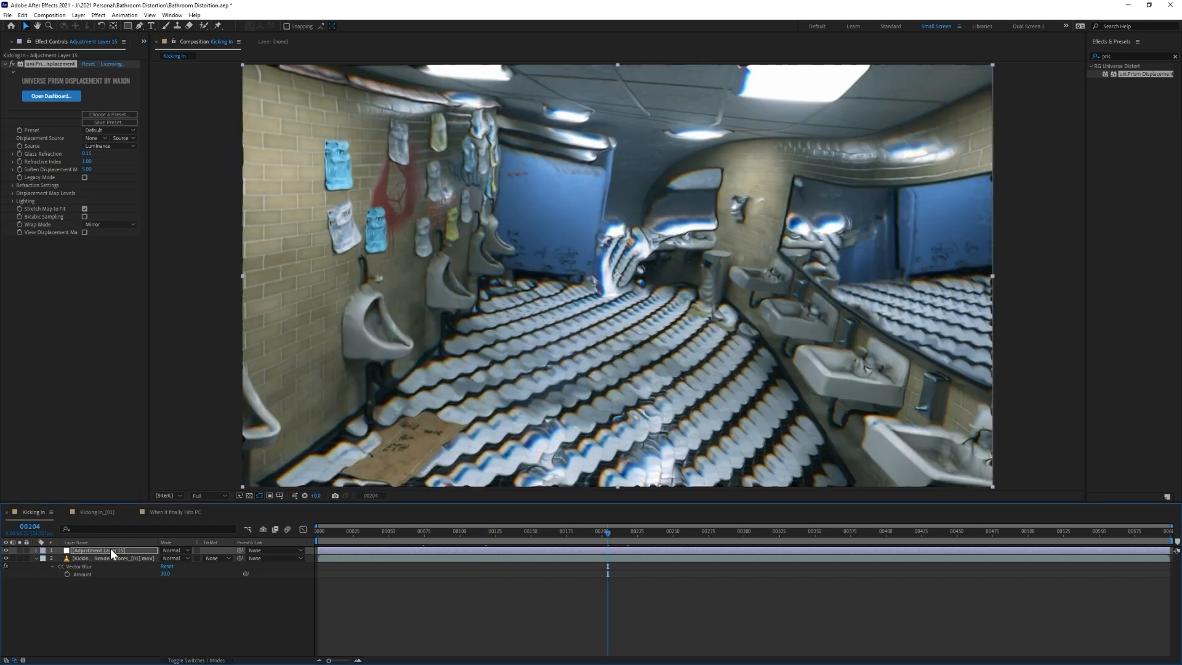
Step: Create a second adjustment layer at the top of the composition
{"action": "left_click", "coordinate": [109, 548]}
{"action": "left_click", "coordinate": [120, 604]}
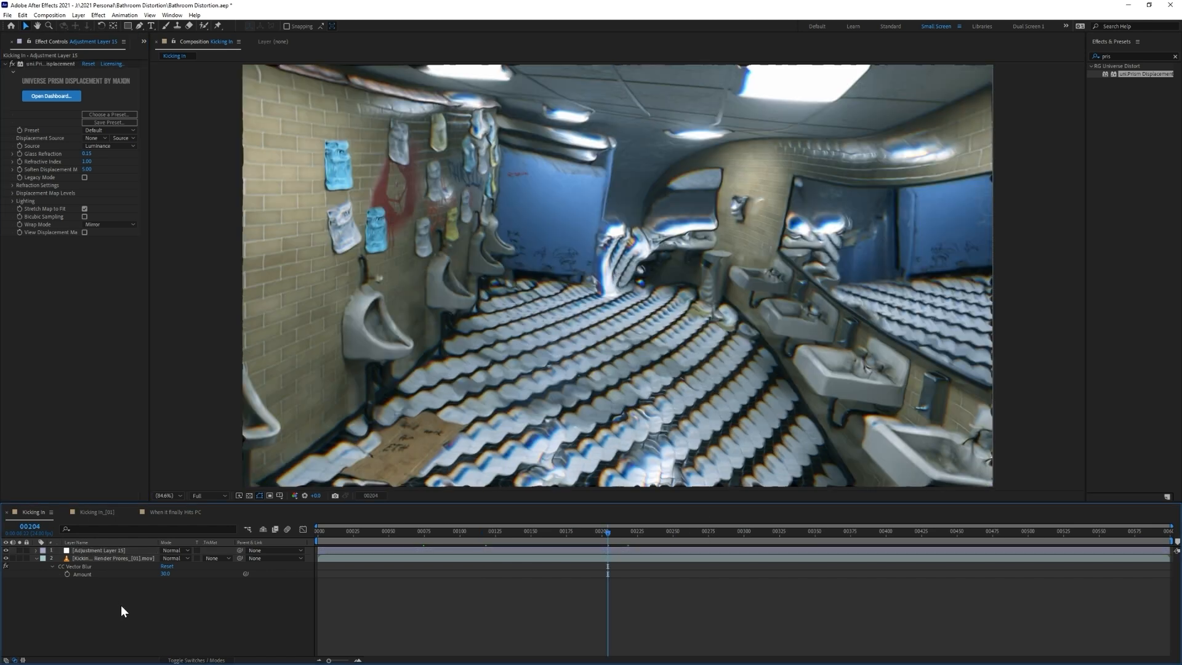
{"action": "right_click", "coordinate": [121, 605]}
{"action": "mouse_move", "coordinate": [154, 494]}
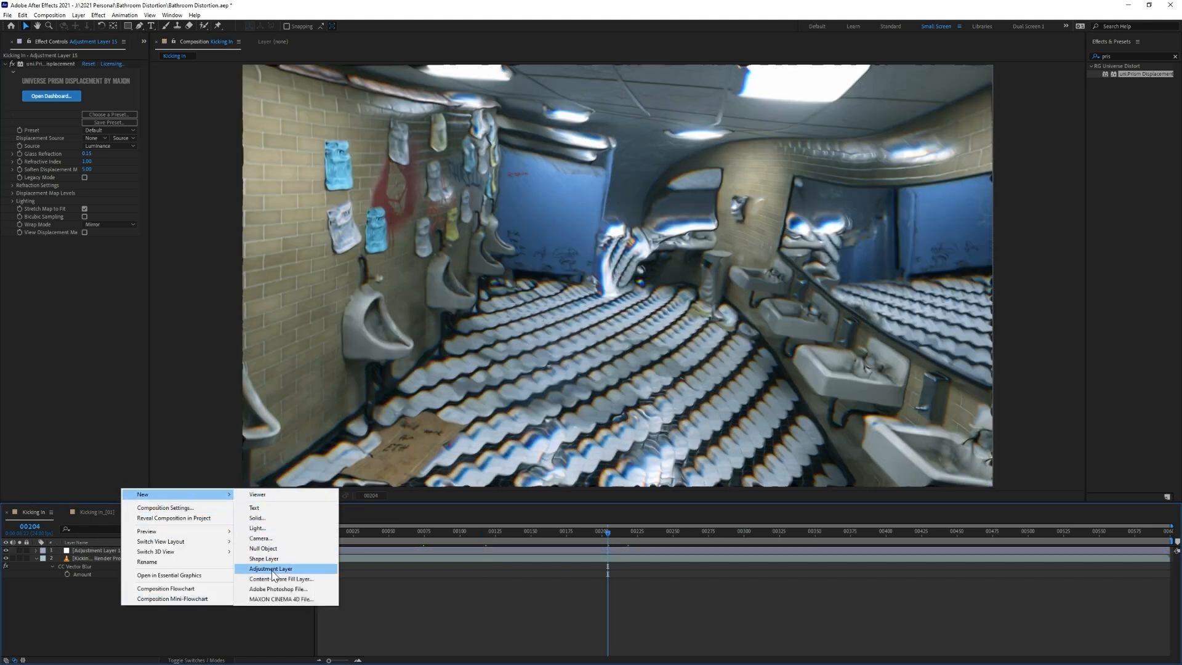
{"action": "left_click", "coordinate": [277, 567]}
Step: Rename the adjustment layer holding the prism displacement as Prism, keeping it below the new adjustment layer
{"action": "left_click_drag", "start_coordinate": [96, 557], "coordinate": [130, 566]}
{"action": "key", "text": "Return"}
{"action": "type", "text": "Prism"}
{"action": "left_click", "coordinate": [123, 612]}
{"action": "left_click", "coordinate": [85, 582]}
{"action": "left_click_drag", "start_coordinate": [84, 583], "coordinate": [97, 556]}
Step: Rename the topmost adjustment layer as CC Glass
{"action": "left_click", "coordinate": [90, 551]}
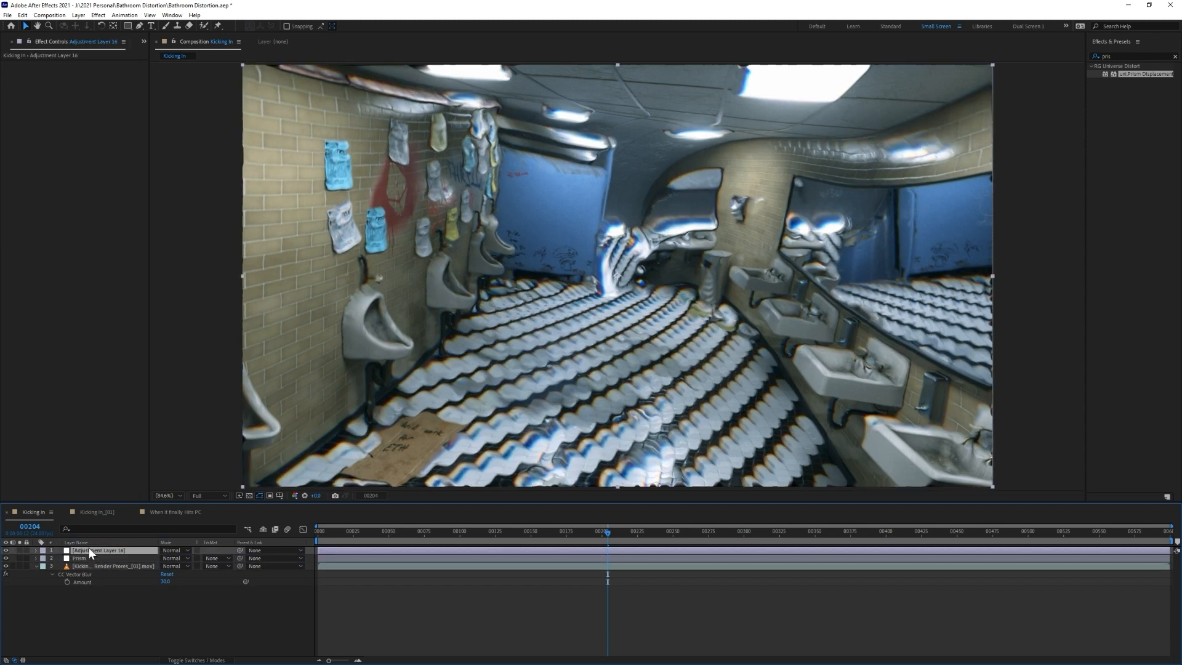
{"action": "key", "text": "Return"}
{"action": "type", "text": "C"}
{"action": "key", "text": "Return"}
{"action": "left_click", "coordinate": [101, 574]}
Step: Search for the CC Glass effect and apply it to the CC Glass adjustment layer
{"action": "left_click", "coordinate": [79, 552]}
{"action": "left_click", "coordinate": [1131, 55]}
{"action": "type", "text": "cc glas"}
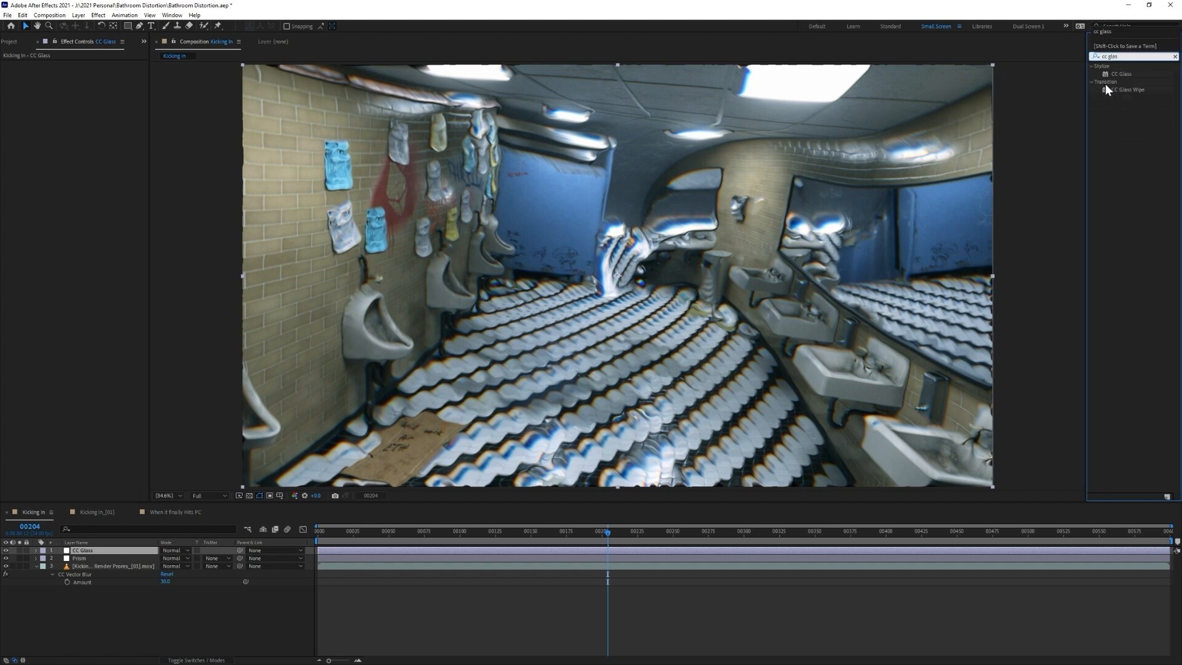
{"action": "double_click", "coordinate": [1118, 74]}
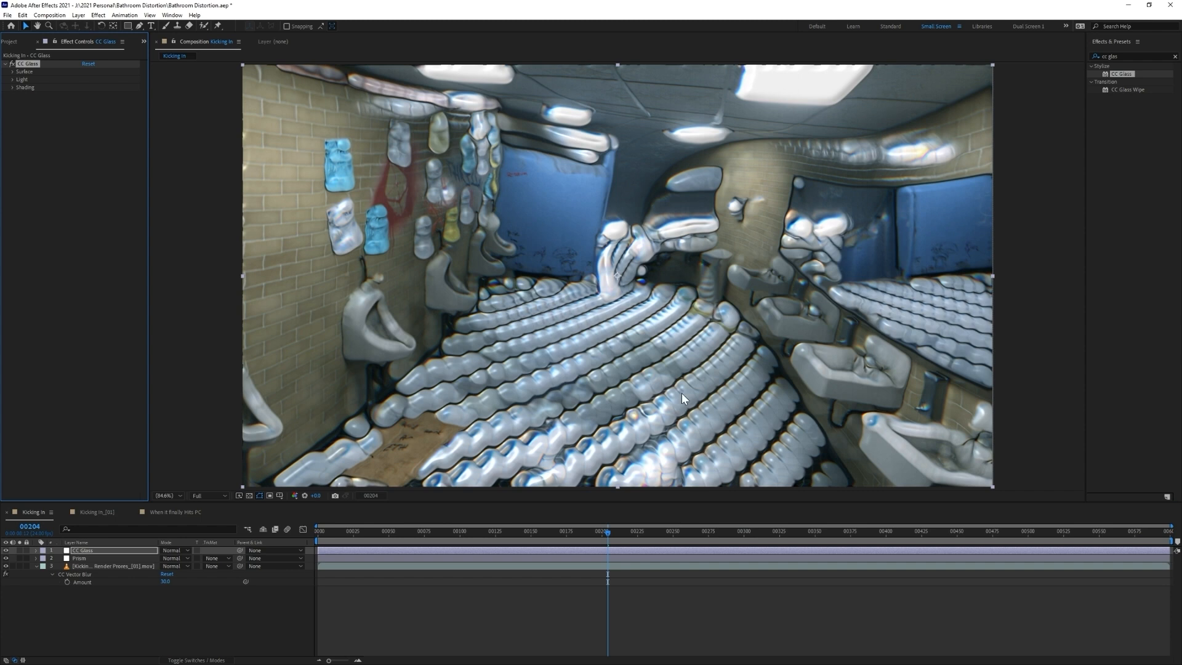
Step: Try rotating CC Glass's Light Direction, and drive it with an expression that multiplies time by a constant
{"action": "left_click", "coordinate": [12, 71]}
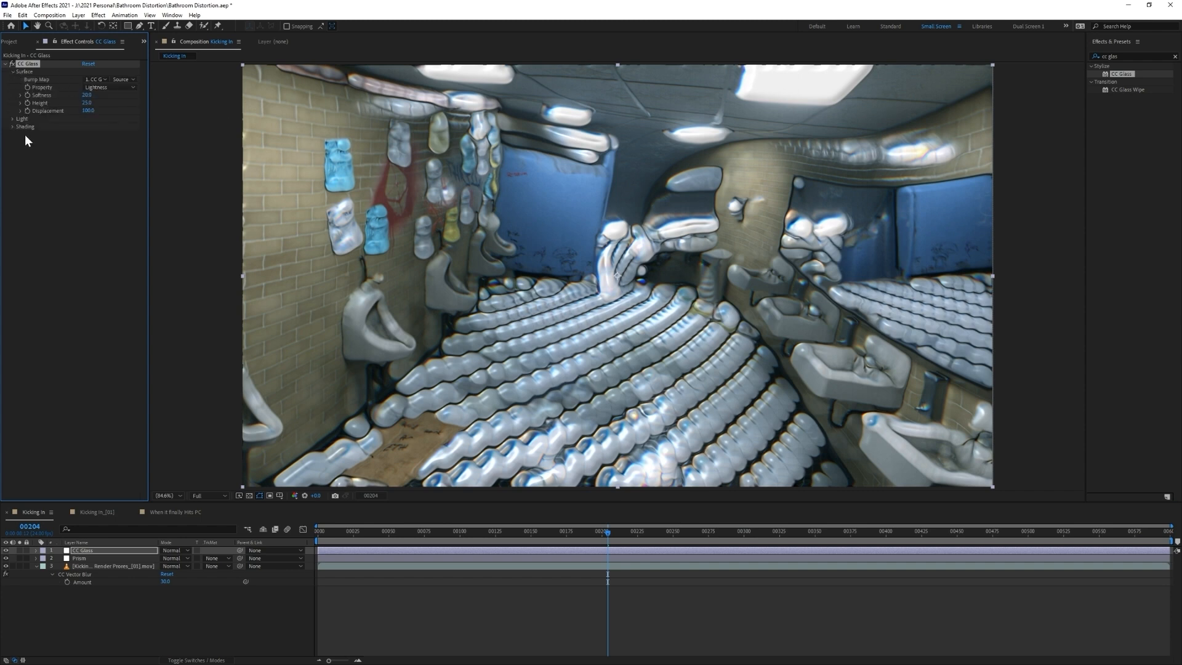
{"action": "left_click", "coordinate": [13, 118]}
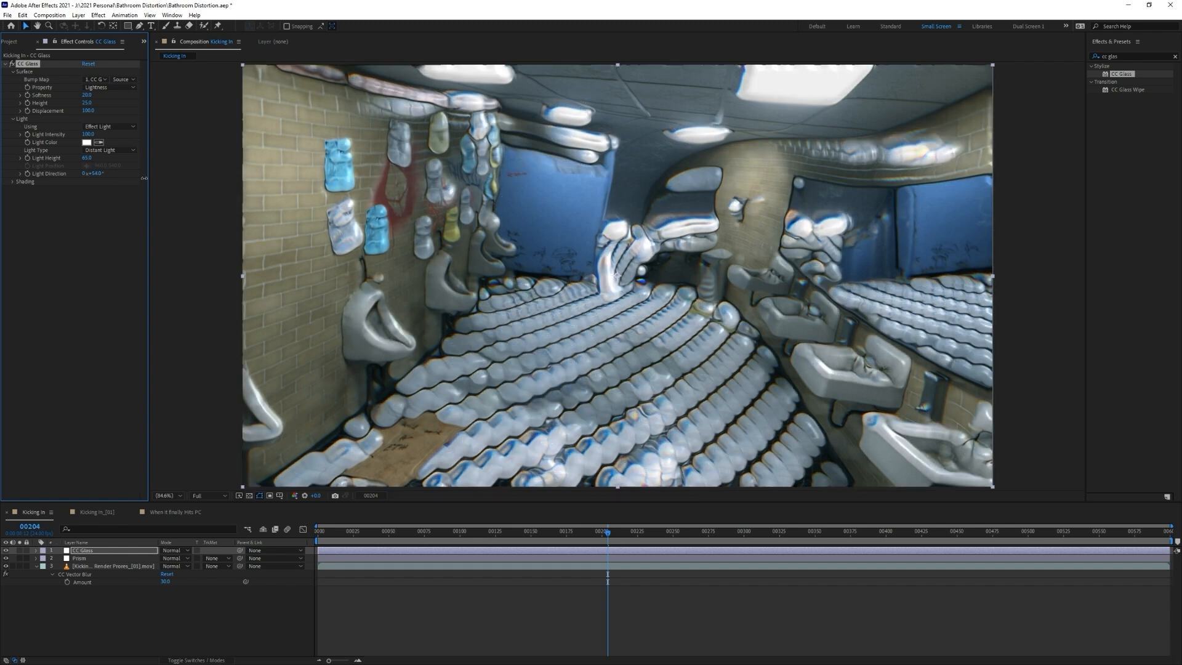
{"action": "left_click_drag", "start_coordinate": [160, 179], "coordinate": [66, 179]}
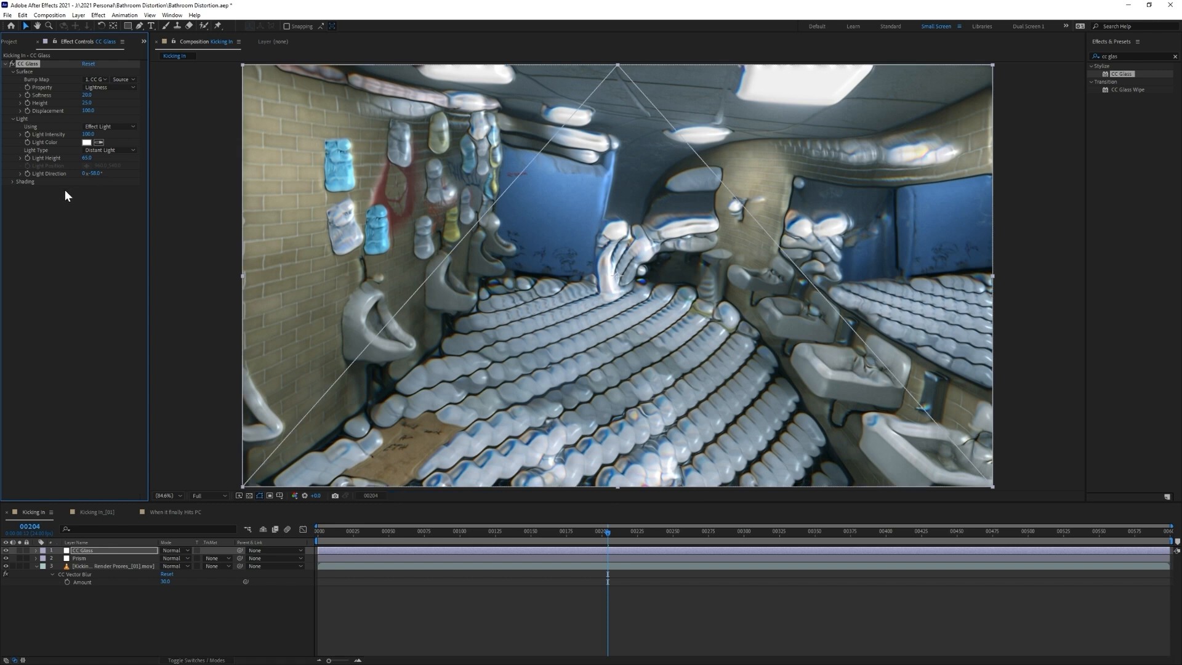
{"action": "left_click", "coordinate": [27, 175], "text": "alt"}
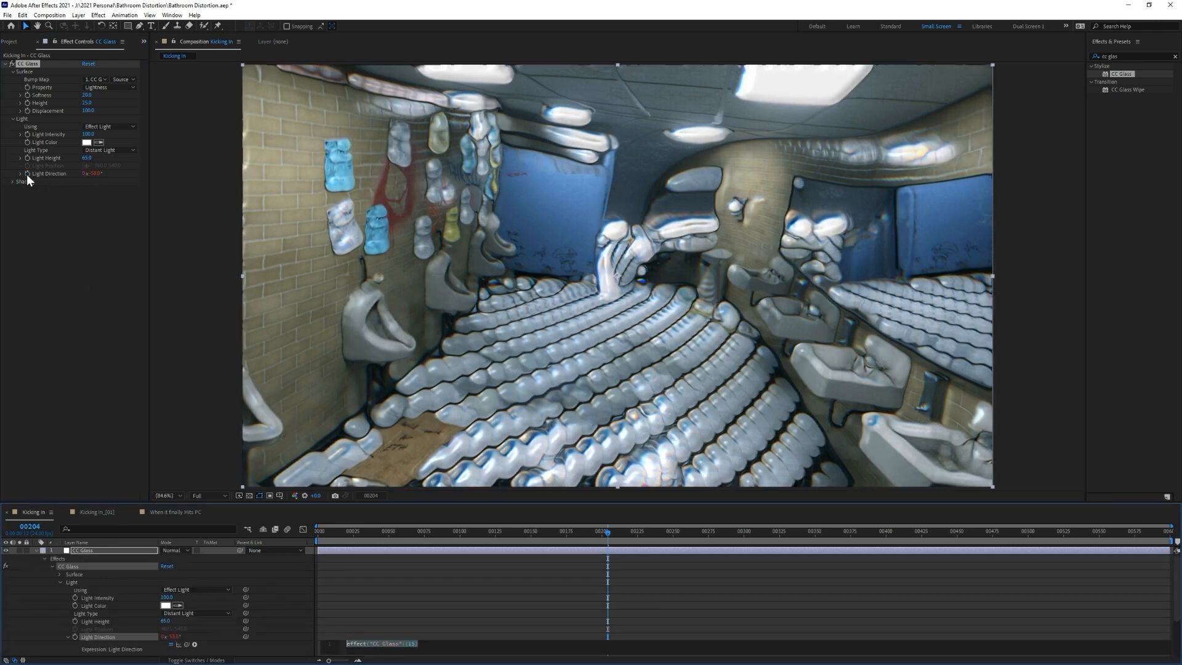
{"action": "type", "text": "time"}
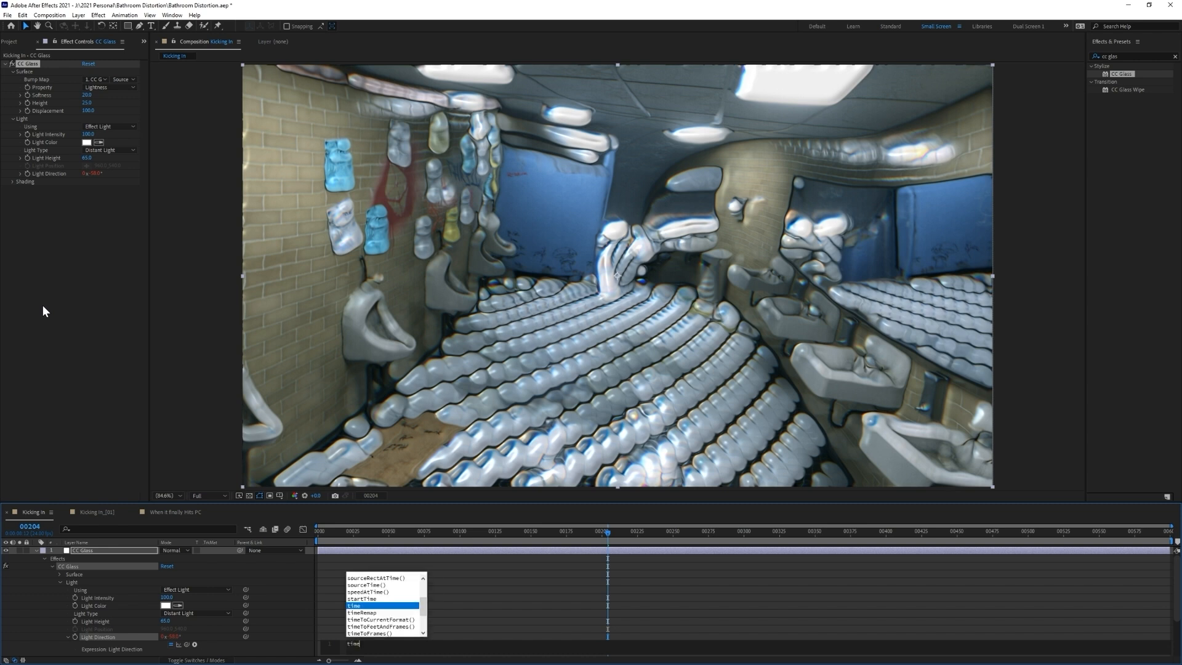
{"action": "type", "text": "*"}
{"action": "key", "text": "KP_Enter"}
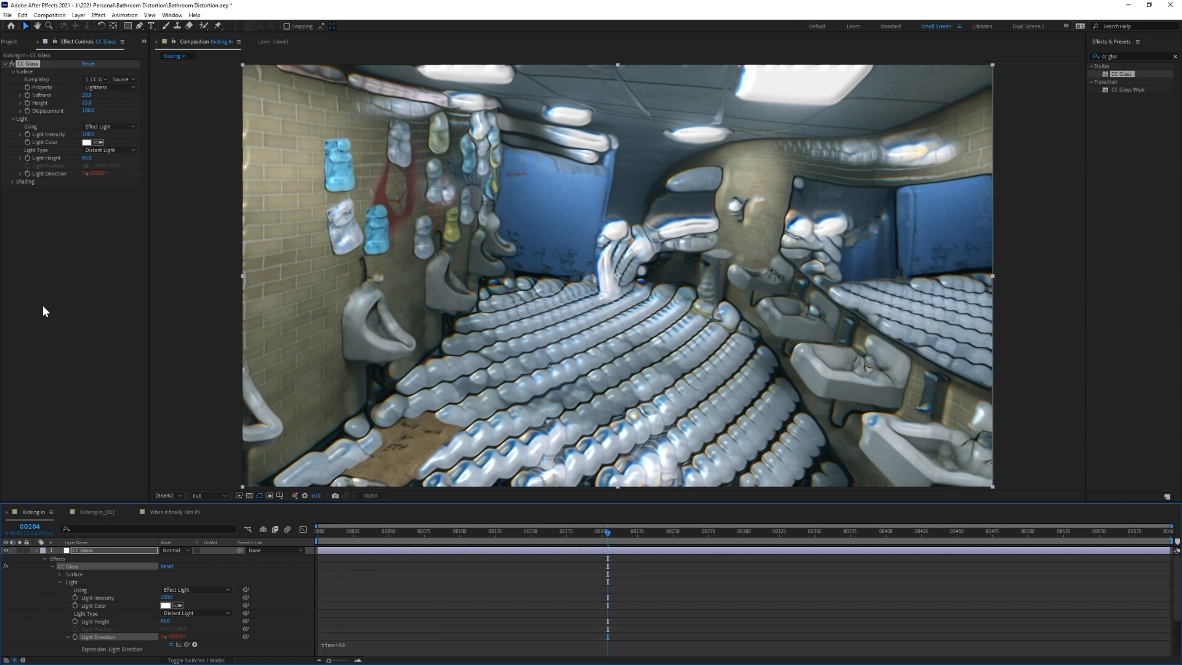
{"action": "left_click", "coordinate": [632, 615]}
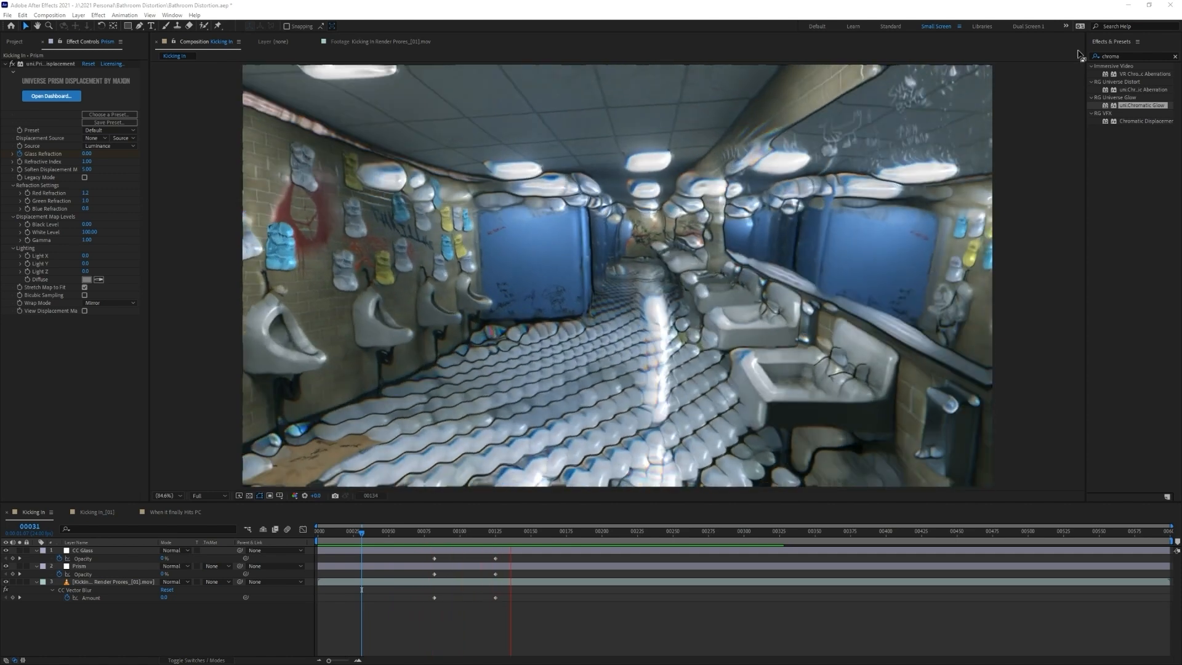
Step: Create an adjustment layer above the CC Glass layer and go to frame 289
{"action": "right_click", "coordinate": [207, 616]}
{"action": "mouse_move", "coordinate": [277, 505]}
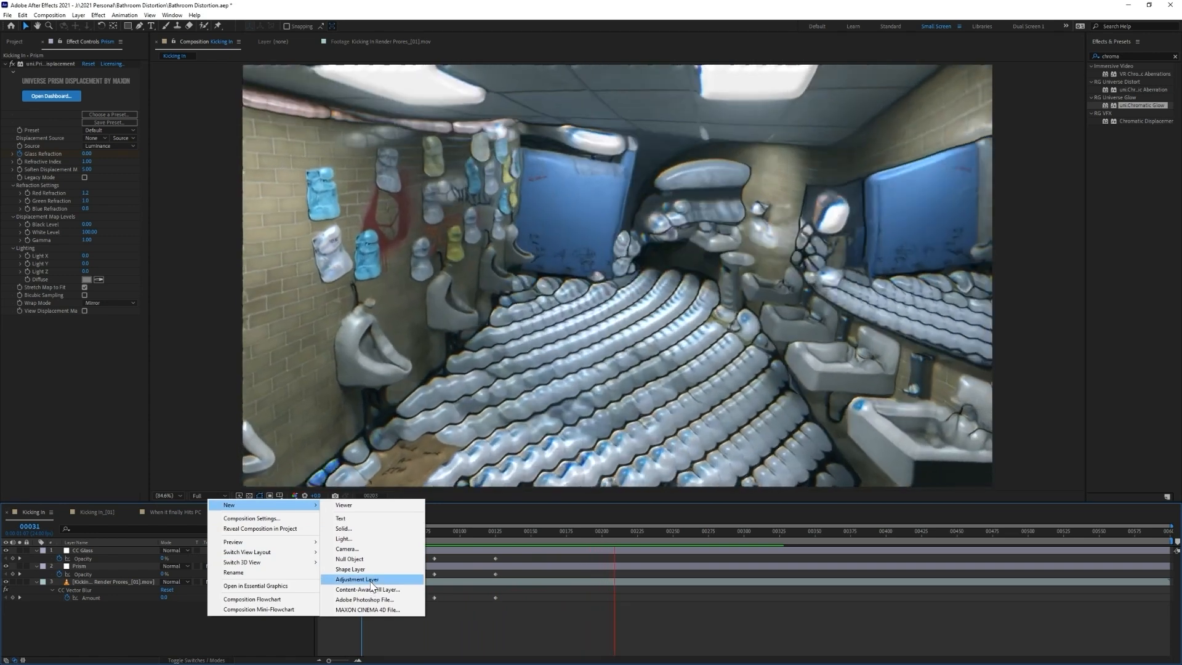
{"action": "left_click", "coordinate": [357, 580]}
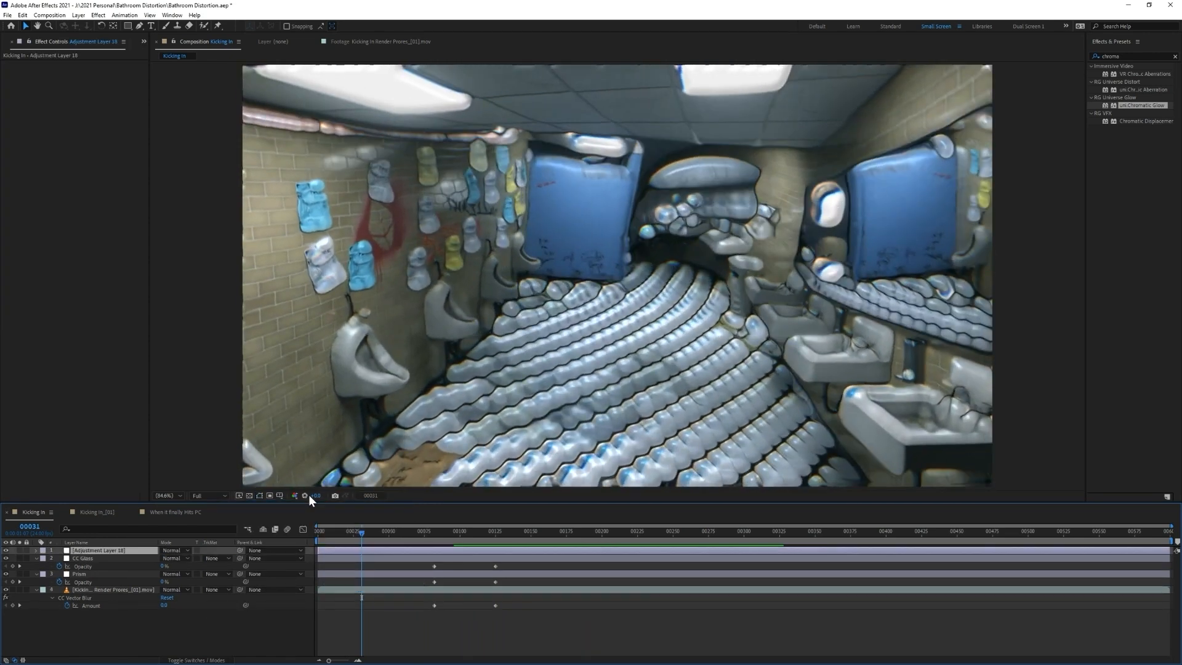
{"action": "left_click", "coordinate": [1175, 56]}
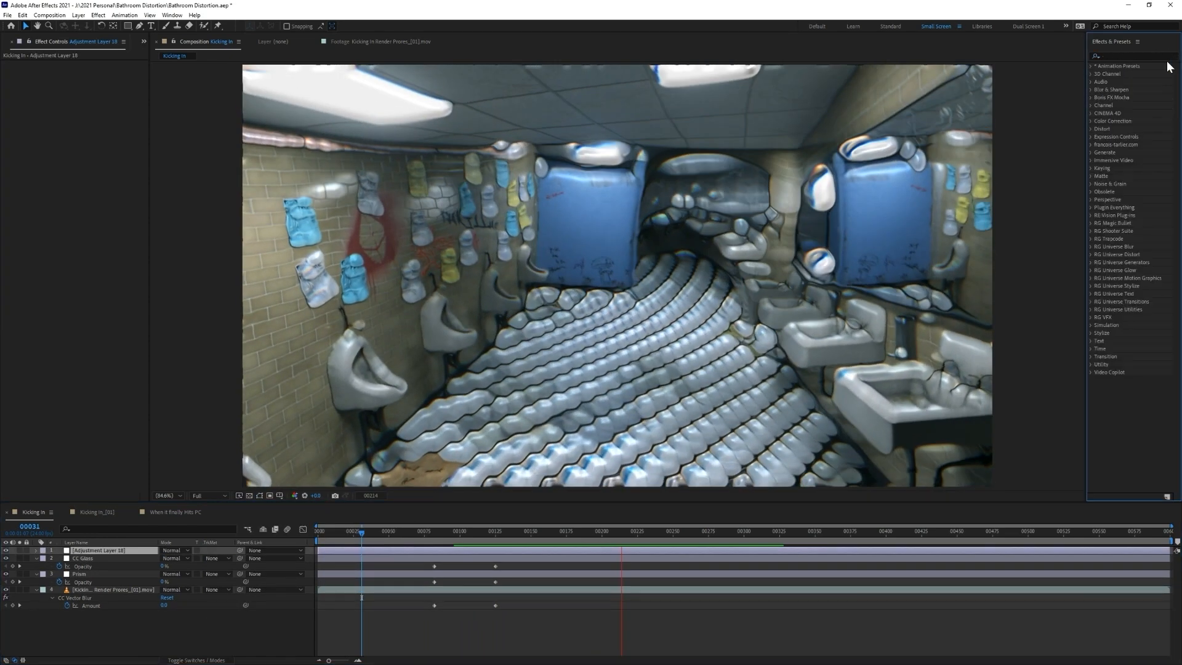
{"action": "key", "text": "space"}
{"action": "left_click", "coordinate": [729, 531]}
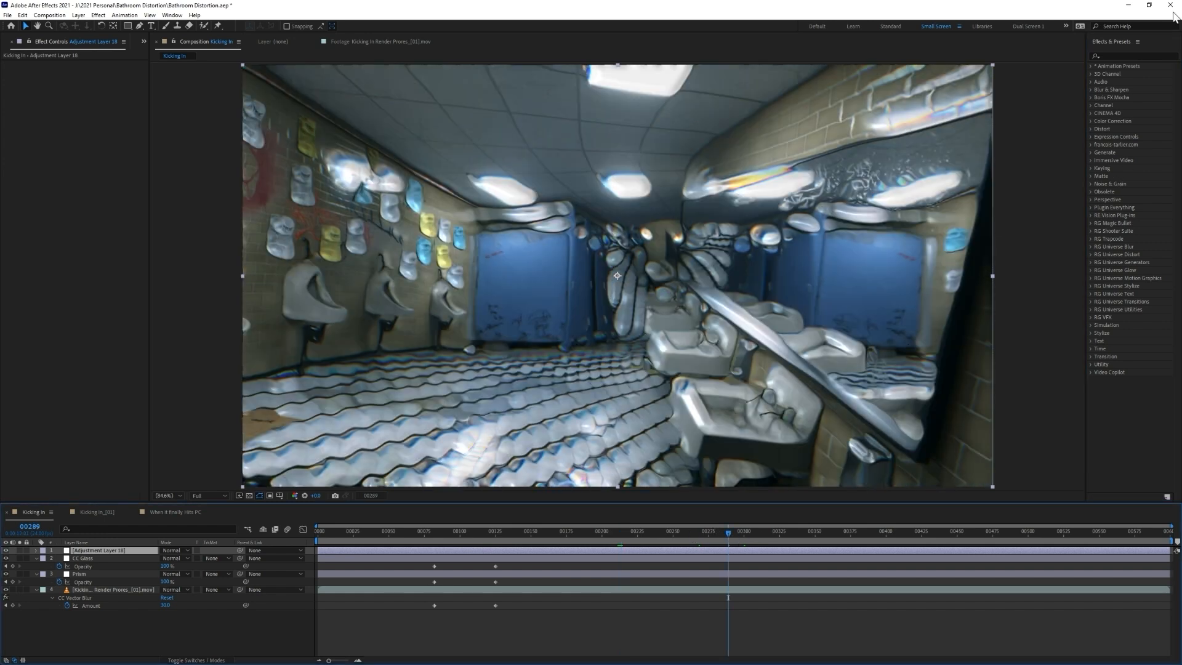
Step: Apply uni.Chromatic Aberration to the new adjustment layer and set its Distortion Amount to 0.1
{"action": "left_click", "coordinate": [1133, 55]}
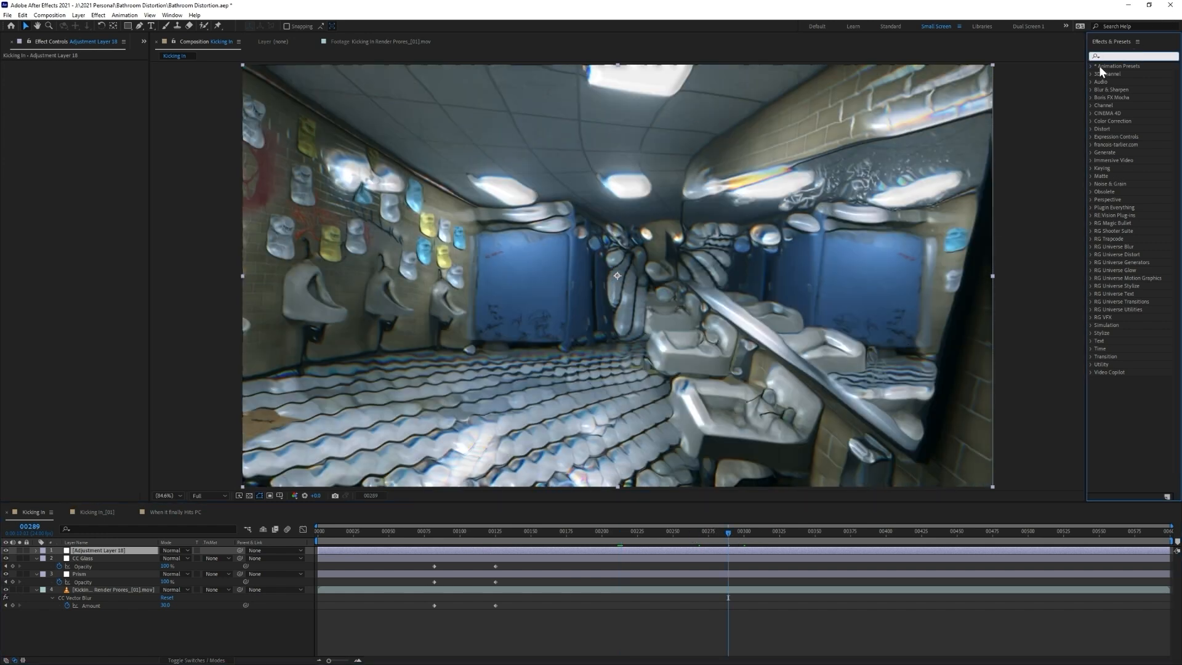
{"action": "type", "text": "chrom"}
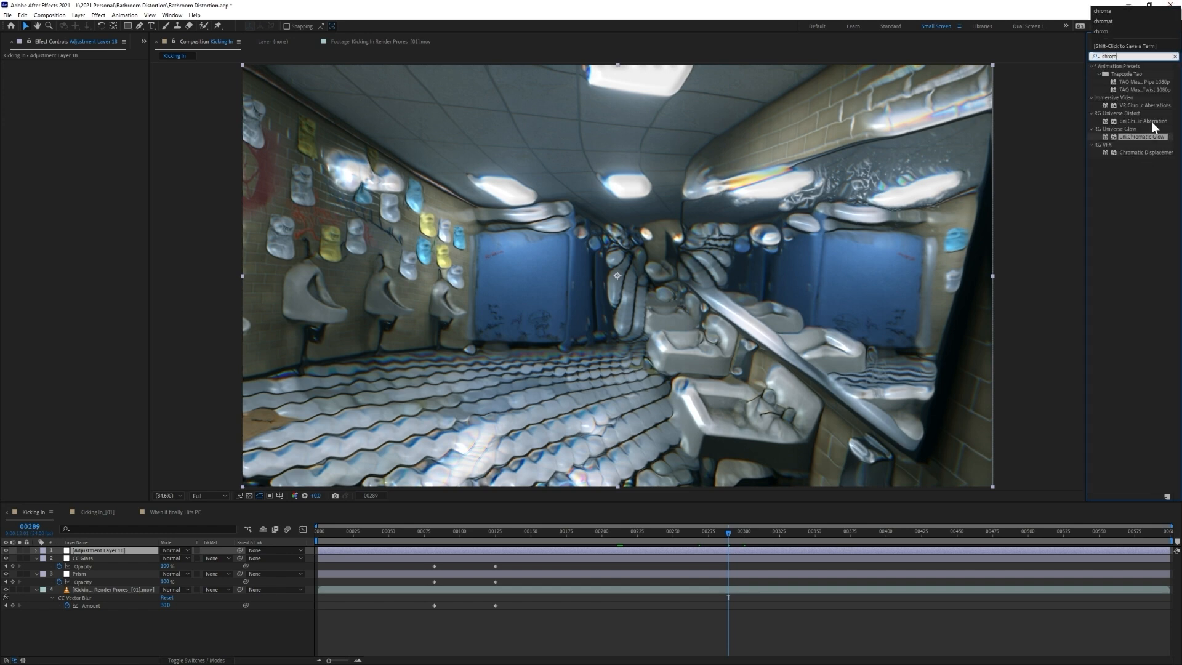
{"action": "left_click", "coordinate": [1146, 121]}
{"action": "double_click", "coordinate": [1146, 121]}
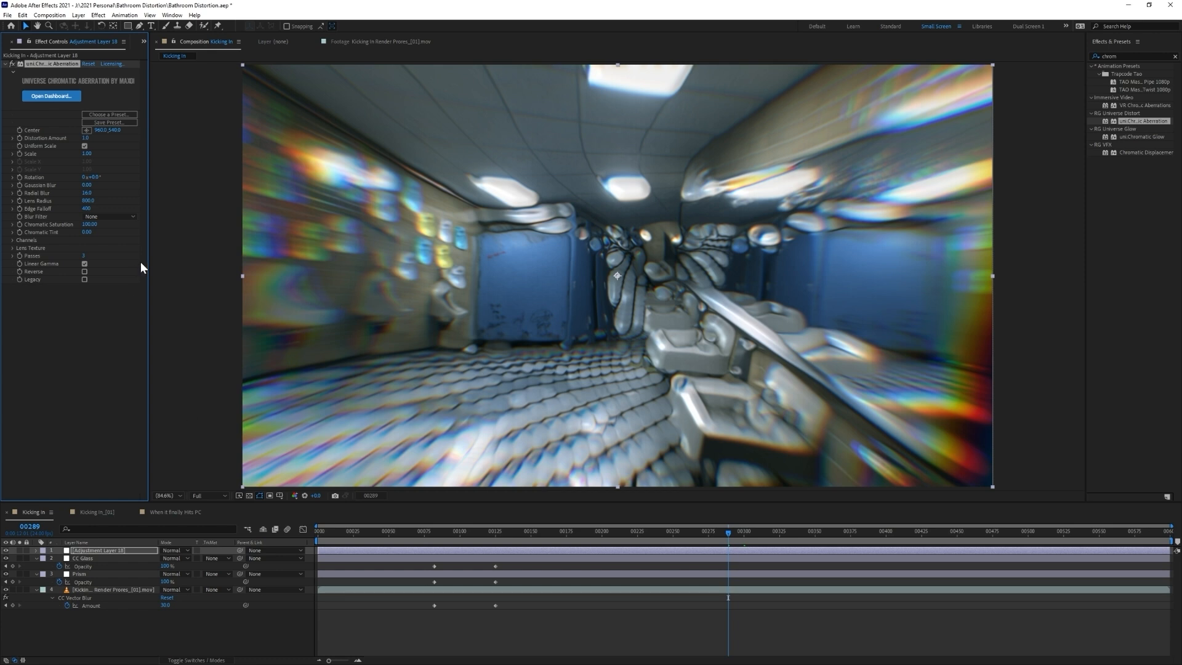
{"action": "left_click", "coordinate": [84, 138]}
{"action": "type", "text": "0.1"}
{"action": "key", "text": "Return"}
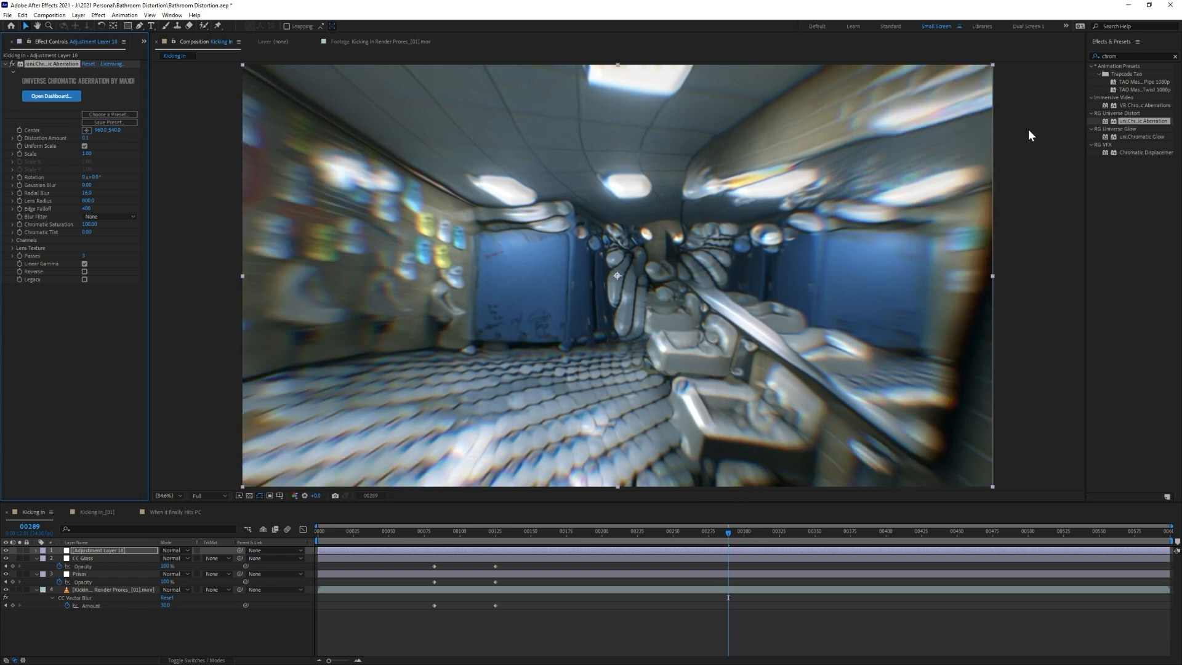
Step: Add the uni.Chromatic Glow effect to the same adjustment layer and set its Intensity to 0.2
{"action": "left_click", "coordinate": [1125, 56]}
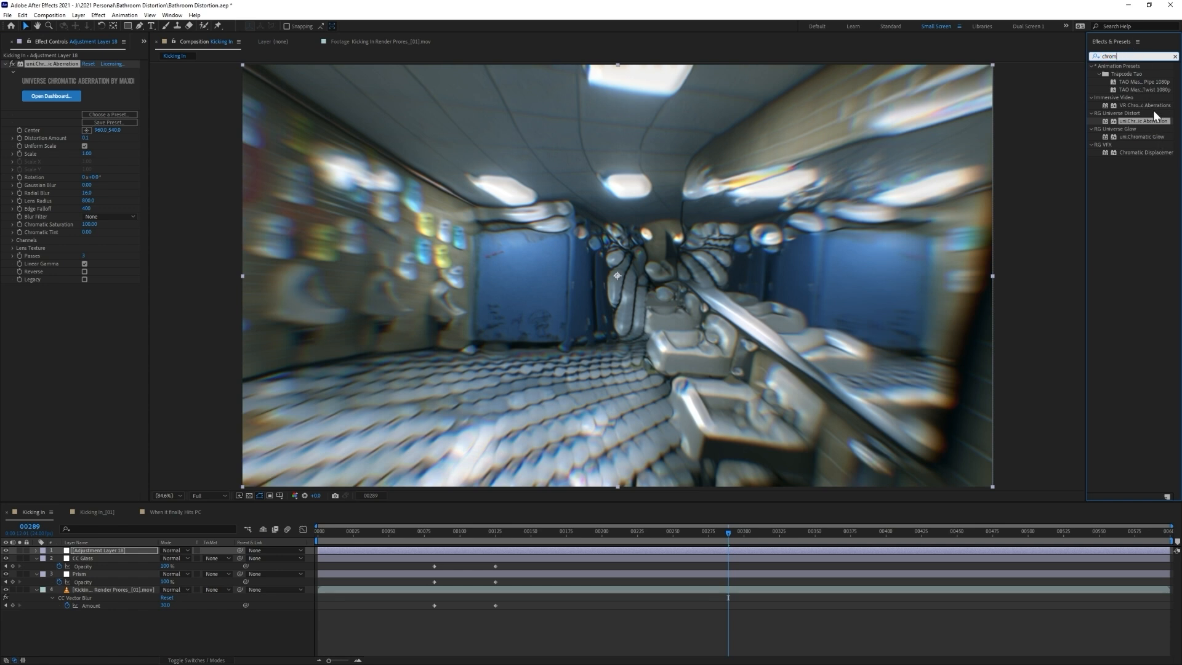
{"action": "left_click", "coordinate": [1141, 136]}
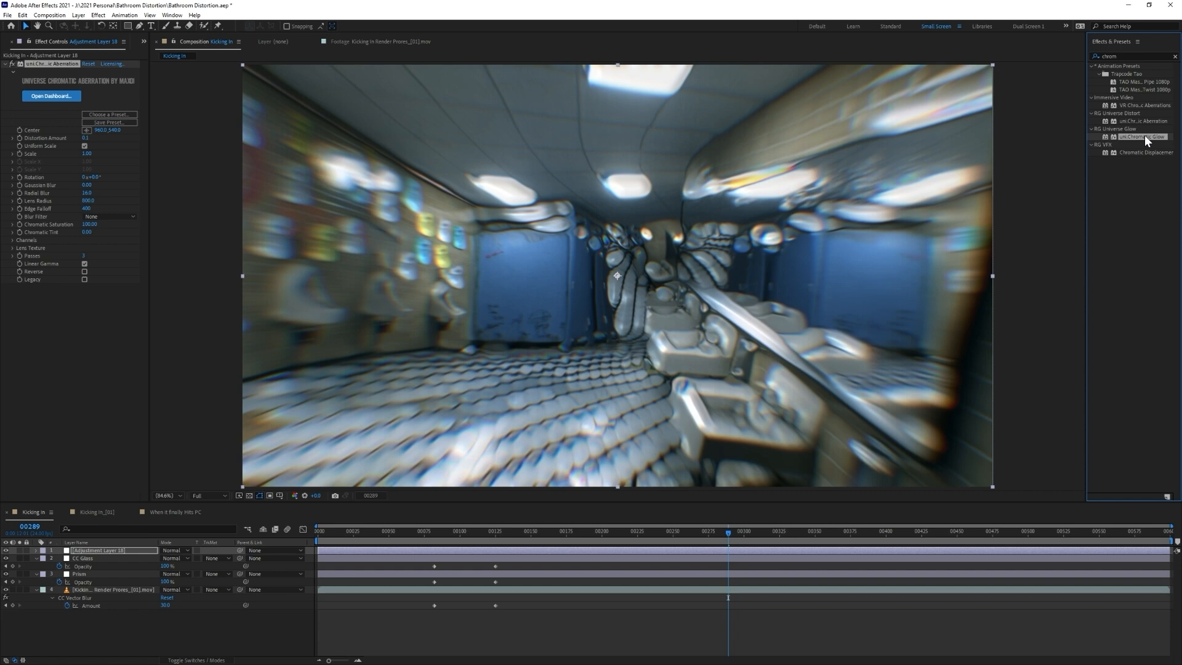
{"action": "double_click", "coordinate": [1142, 136]}
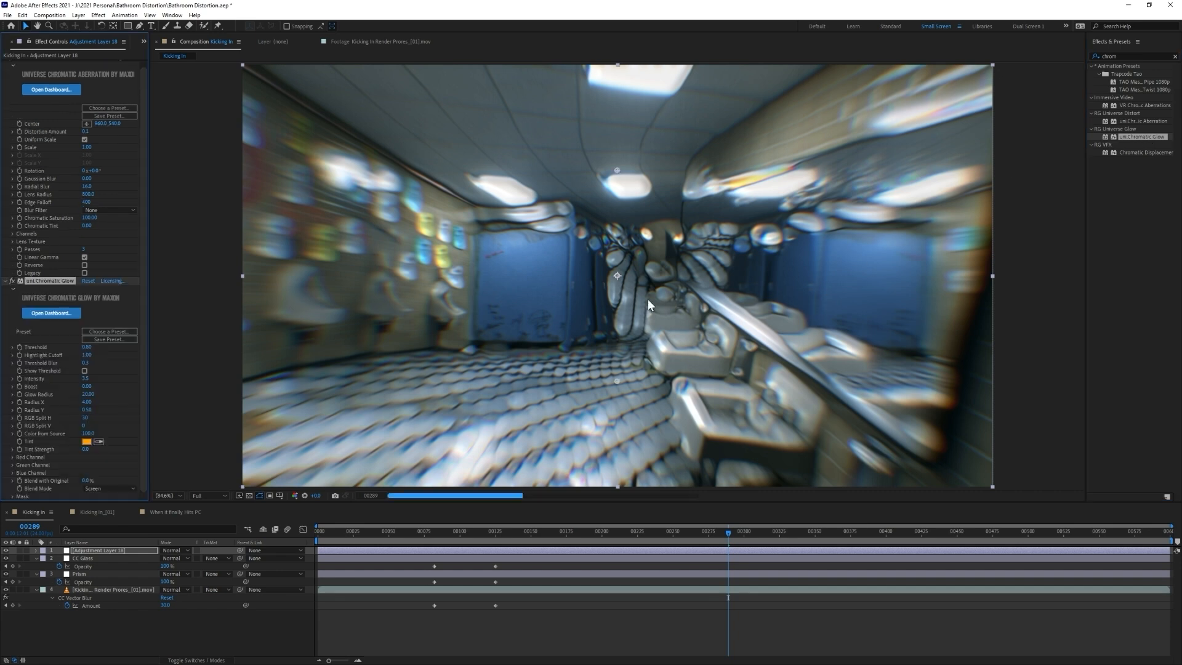
{"action": "left_click", "coordinate": [86, 378]}
{"action": "type", "text": ".2"}
{"action": "key", "text": "Return"}
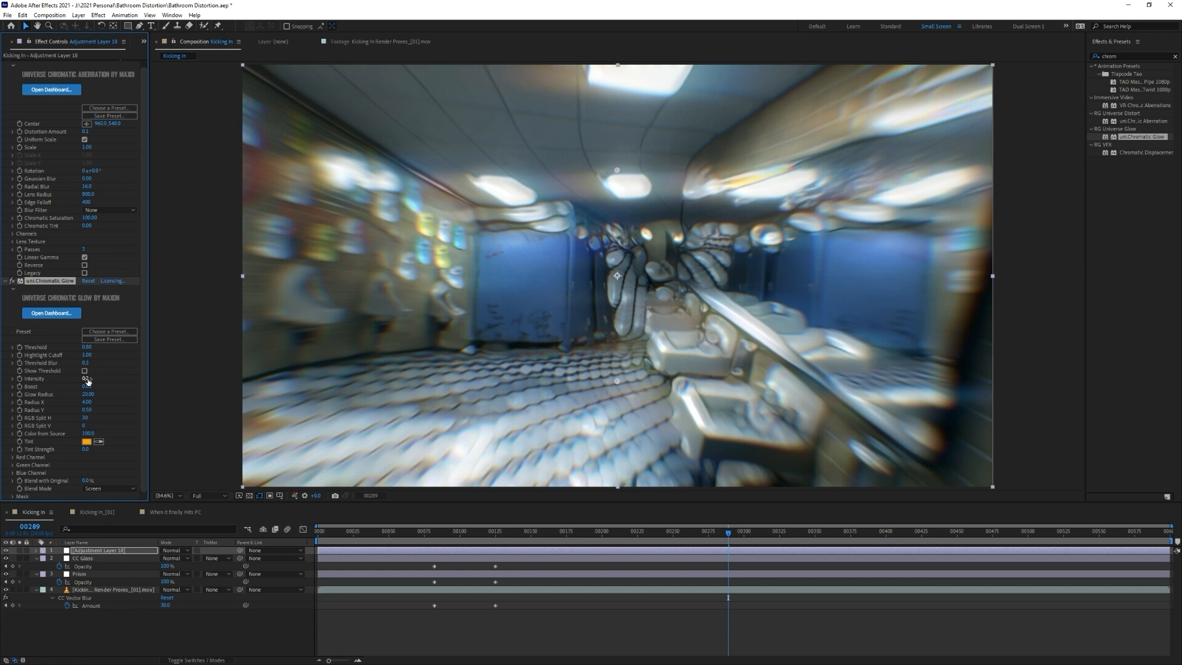
Step: Compare the frame with and without the chromatic glow effect
{"action": "left_click", "coordinate": [13, 281]}
{"action": "left_click", "coordinate": [13, 281]}
{"action": "left_click", "coordinate": [13, 281]}
{"action": "left_click", "coordinate": [13, 280]}
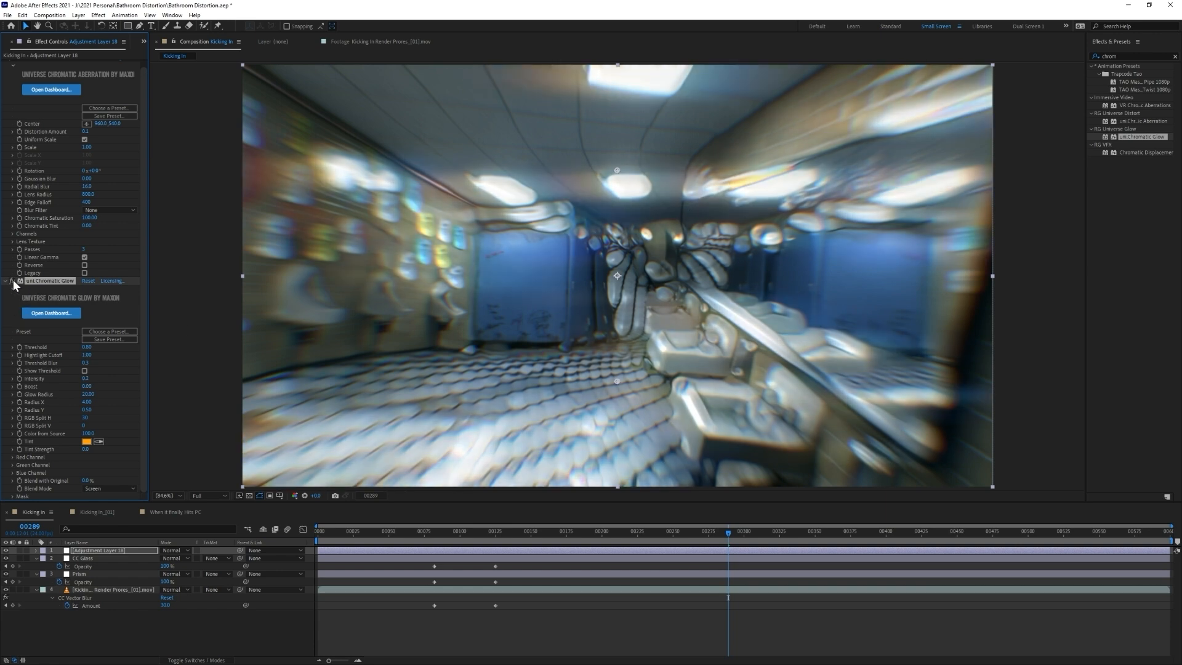
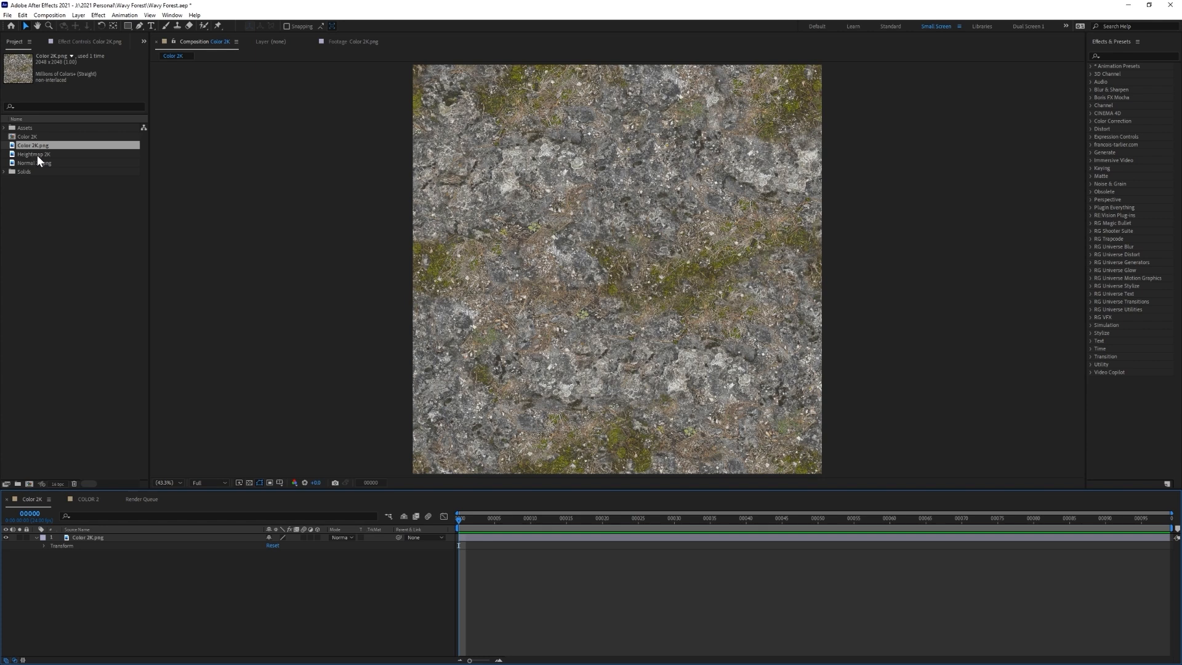
Step: In the Wavy Forest project, view the color, heightmap and normal textures, and open the Color 2K composition
{"action": "double_click", "coordinate": [27, 144]}
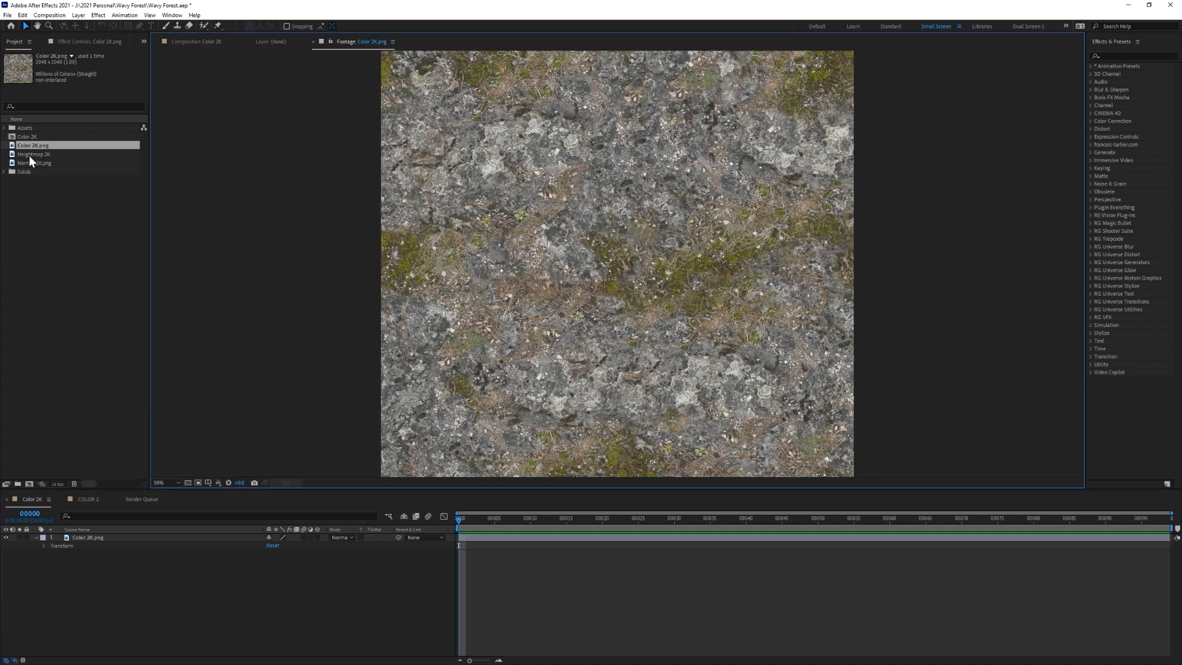
{"action": "double_click", "coordinate": [28, 155]}
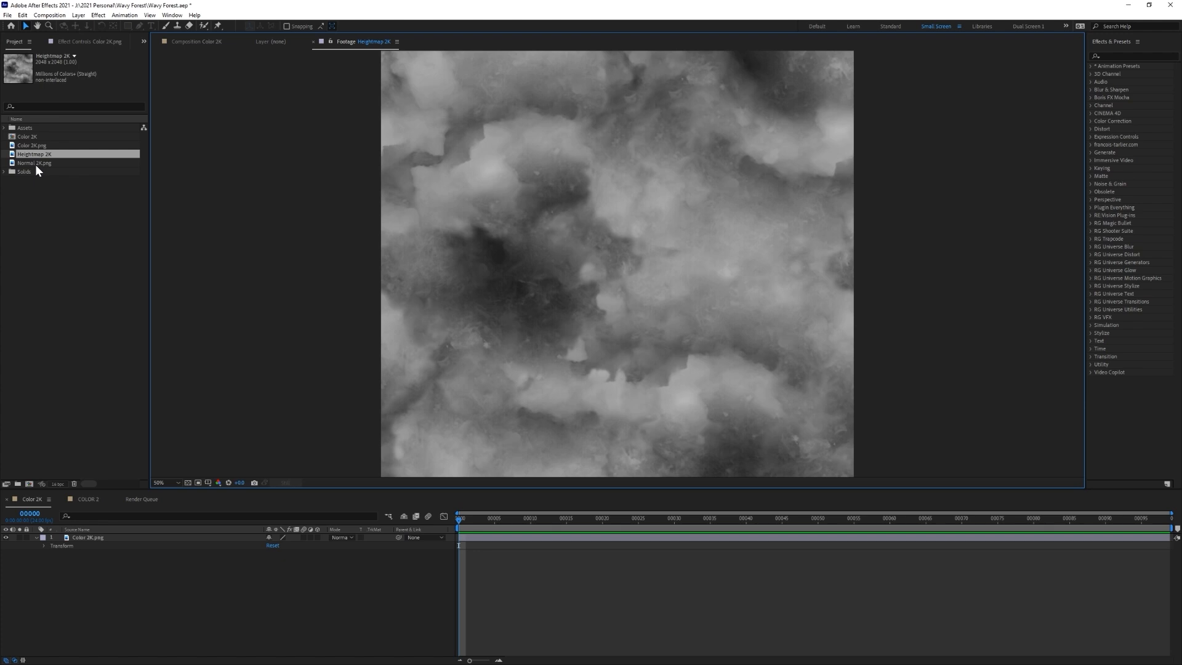
{"action": "double_click", "coordinate": [35, 163]}
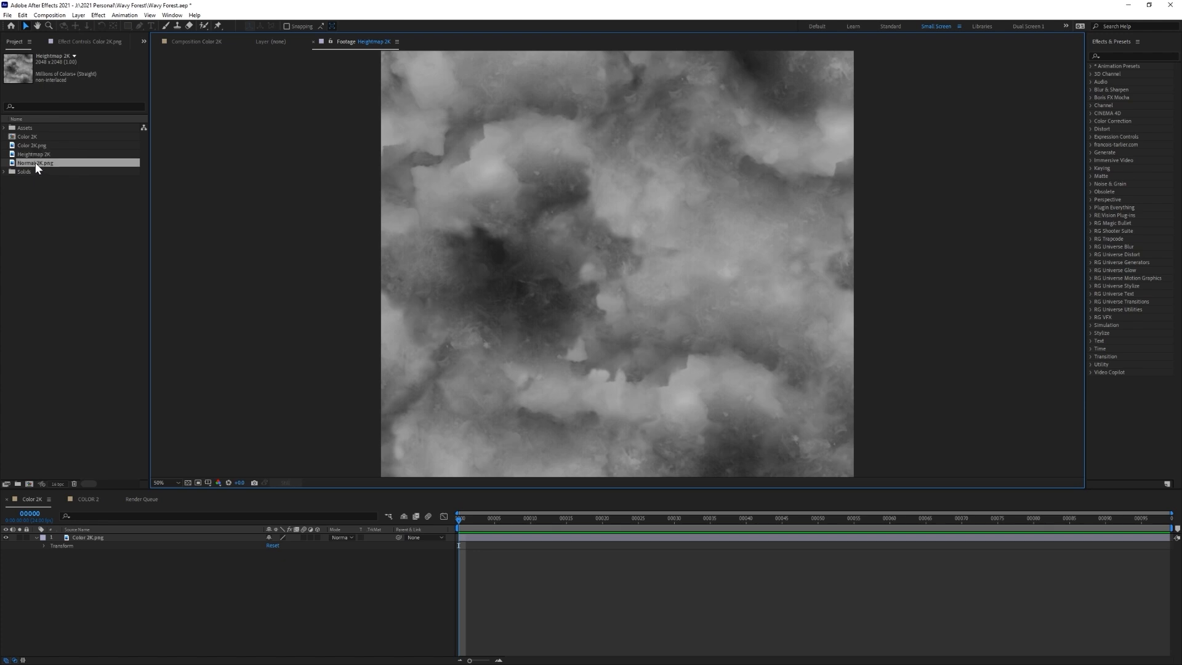
{"action": "double_click", "coordinate": [29, 136]}
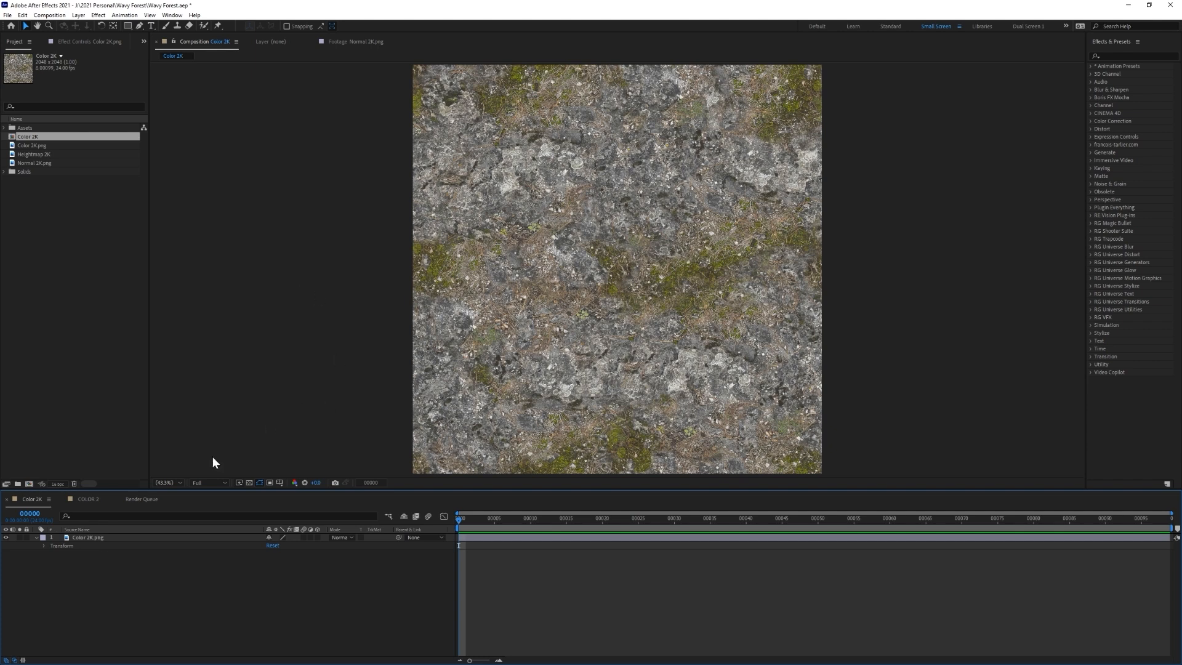
Step: Add an adjustment layer above the Color 2K.png layer and apply the Turbulent Displace effect to it
{"action": "left_click", "coordinate": [89, 537]}
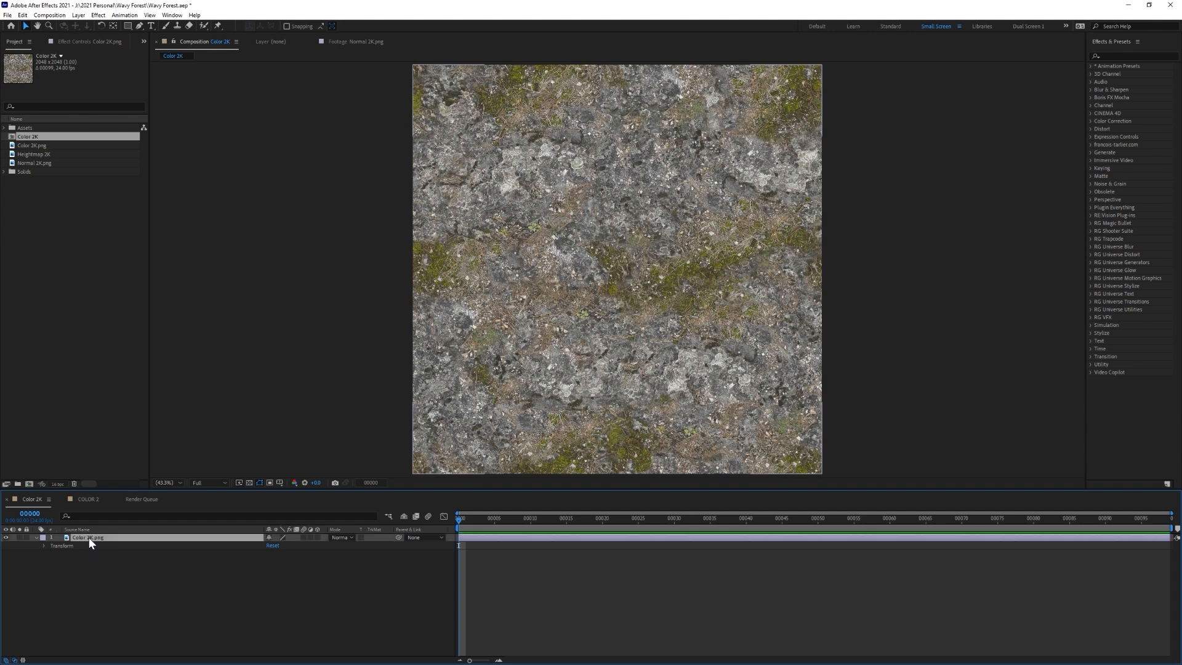
{"action": "right_click", "coordinate": [124, 586]}
{"action": "mouse_move", "coordinate": [154, 475]}
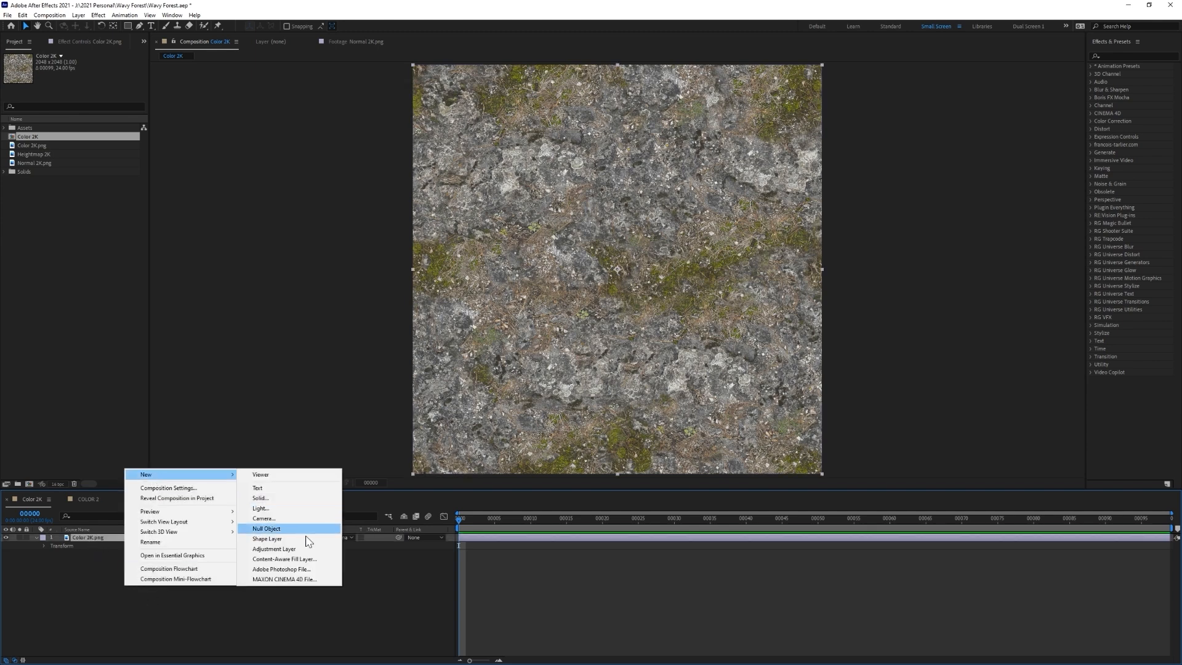
{"action": "left_click", "coordinate": [289, 546]}
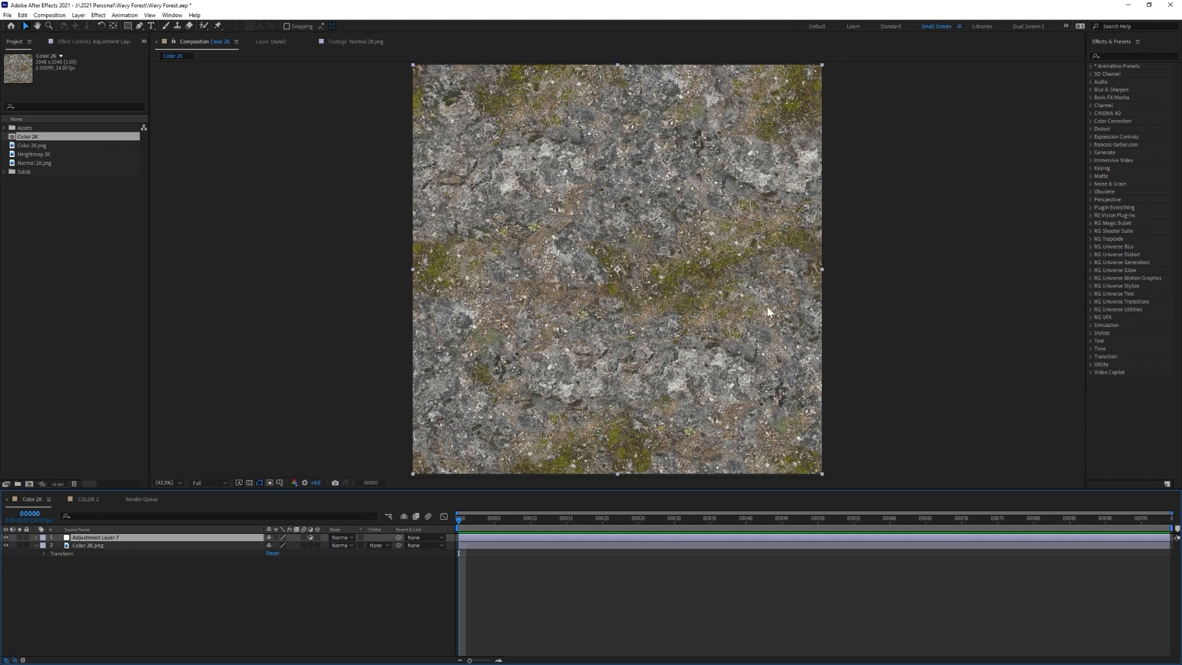
{"action": "left_click", "coordinate": [1118, 55]}
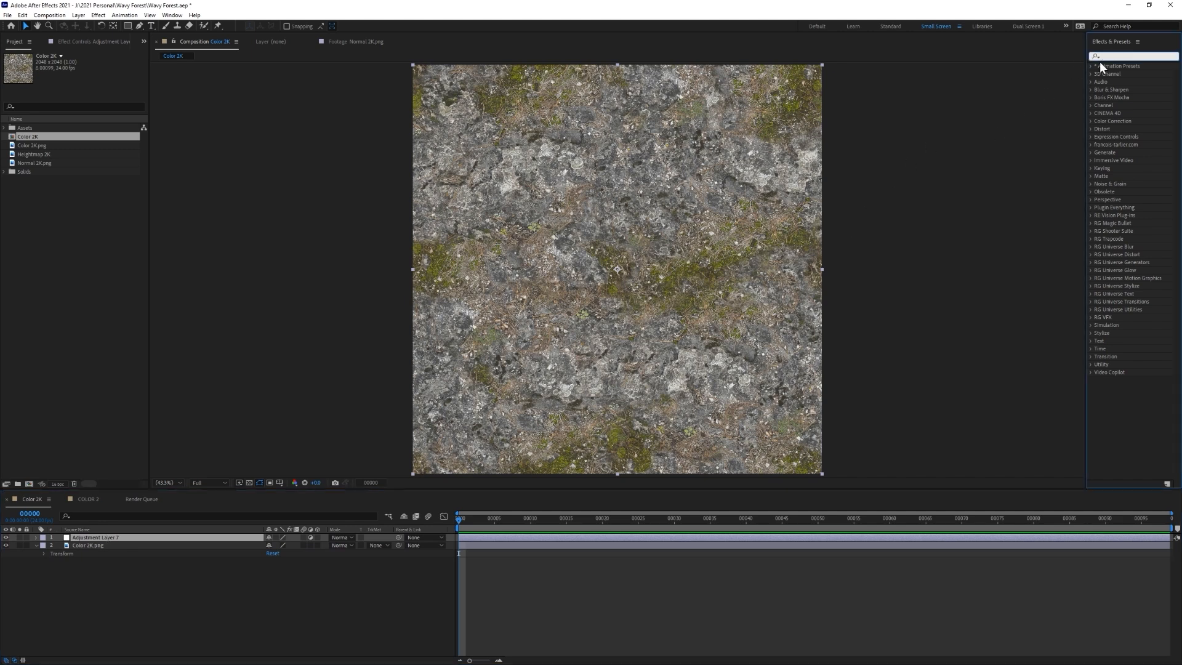
{"action": "type", "text": "turb"}
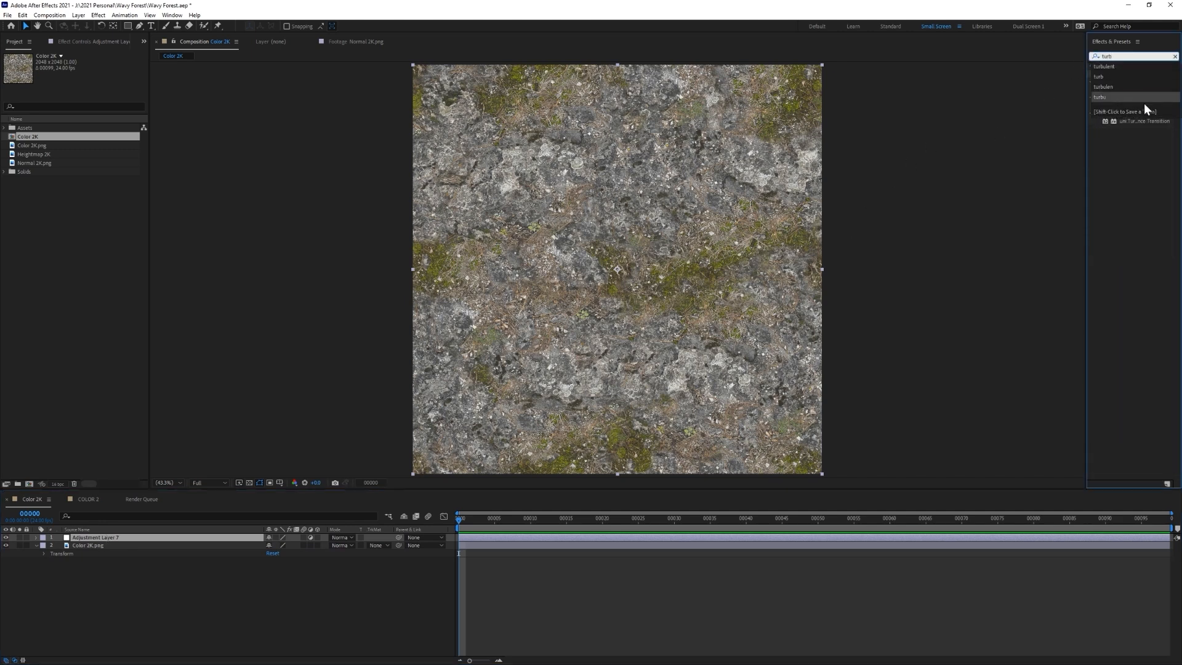
{"action": "double_click", "coordinate": [1130, 73]}
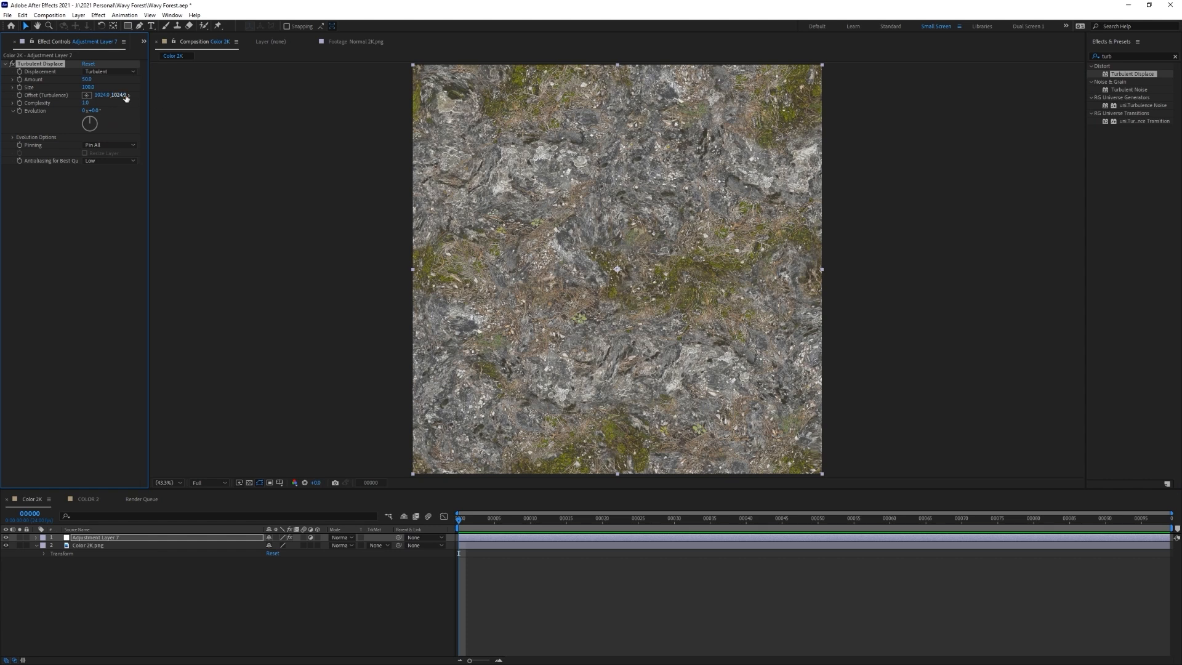
Step: Set the Turbulent Displace Amount to 25
{"action": "left_click_drag", "start_coordinate": [88, 80], "coordinate": [136, 131]}
{"action": "key", "text": "ctrl+z"}
{"action": "left_click", "coordinate": [86, 80]}
{"action": "type", "text": "25"}
{"action": "key", "text": "Return"}
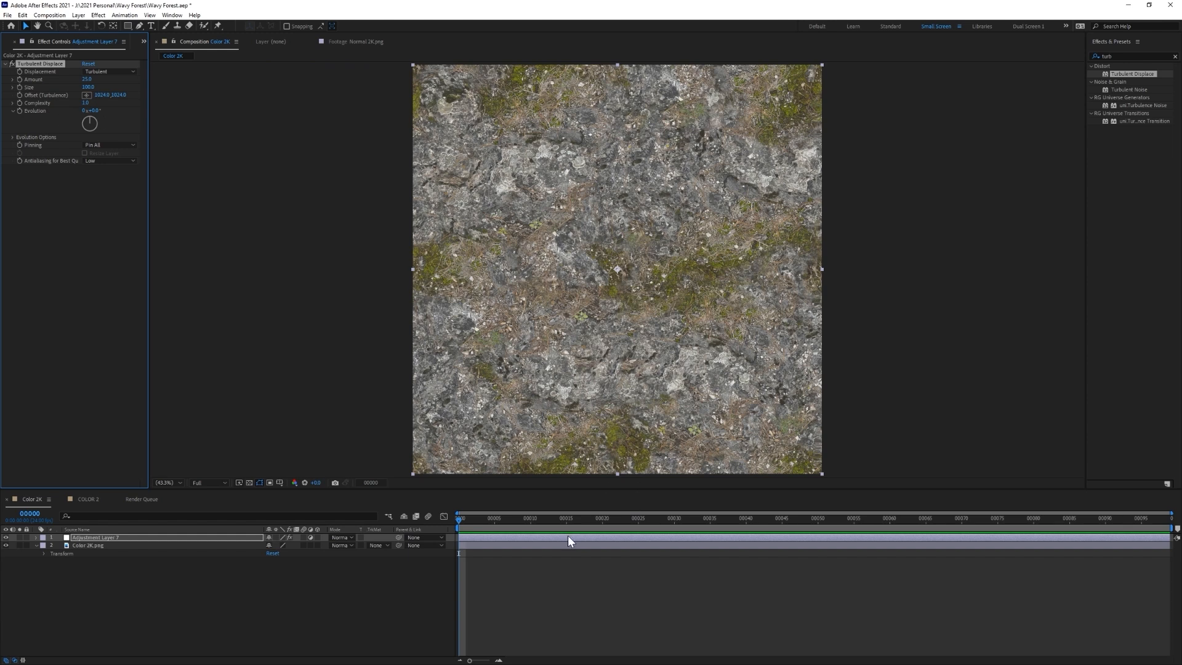
Step: Check the frame rate and duration in the Color 2K composition's settings
{"action": "right_click", "coordinate": [316, 269]}
{"action": "left_click", "coordinate": [338, 287]}
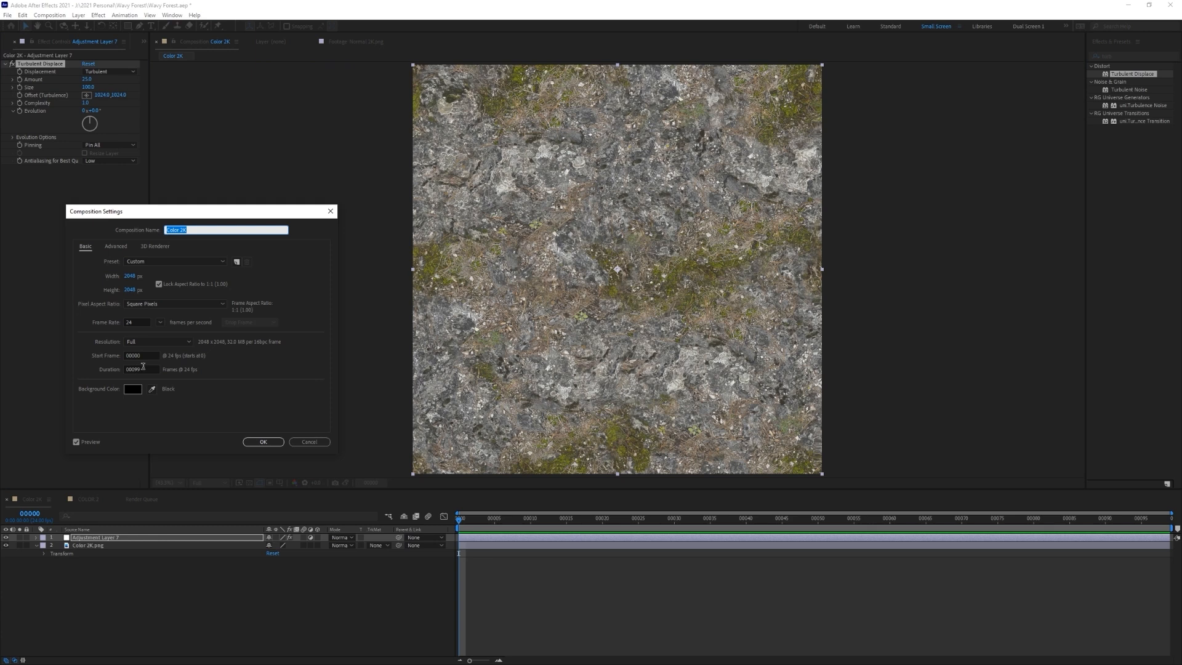
{"action": "left_click", "coordinate": [264, 442]}
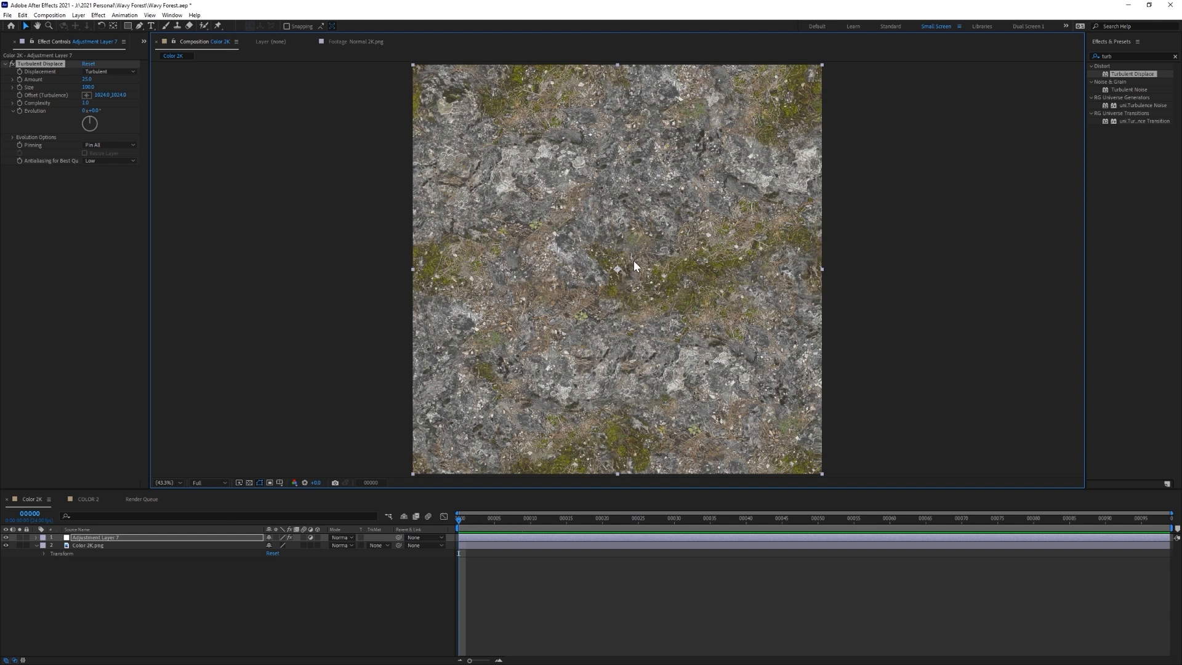
Step: Keyframe Turbulent Displace's Evolution from zero at the first frame to 1 full revolution at frame 98
{"action": "left_click", "coordinate": [96, 537]}
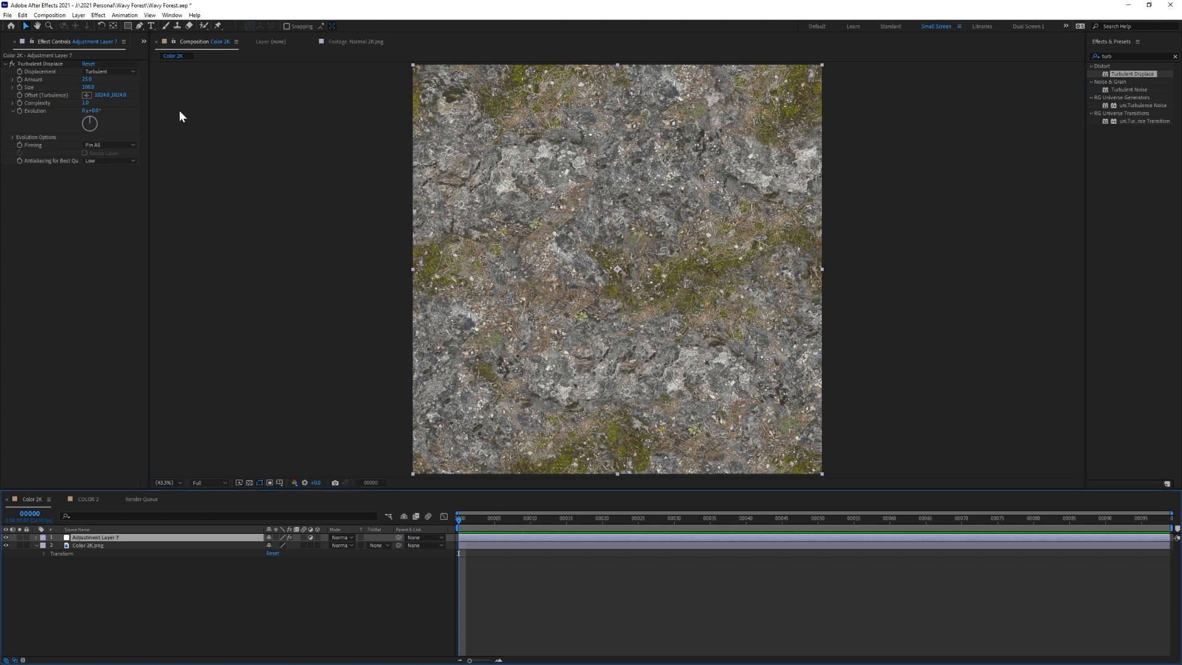
{"action": "left_click", "coordinate": [20, 110]}
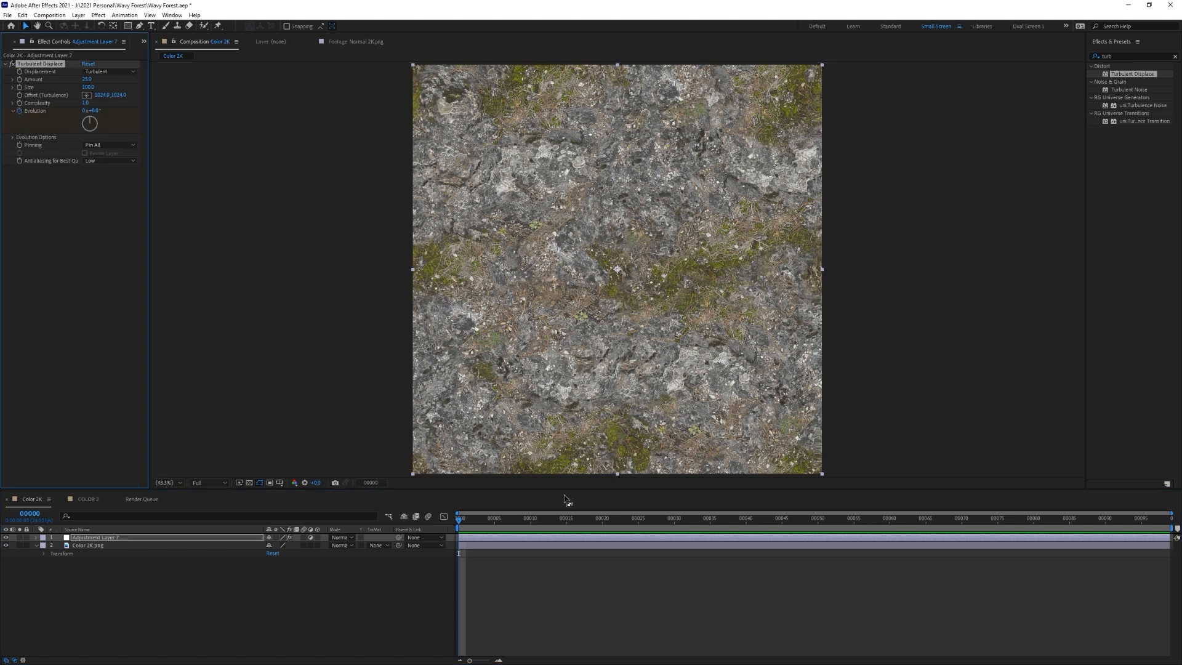
{"action": "left_click_drag", "start_coordinate": [481, 519], "coordinate": [1162, 520]}
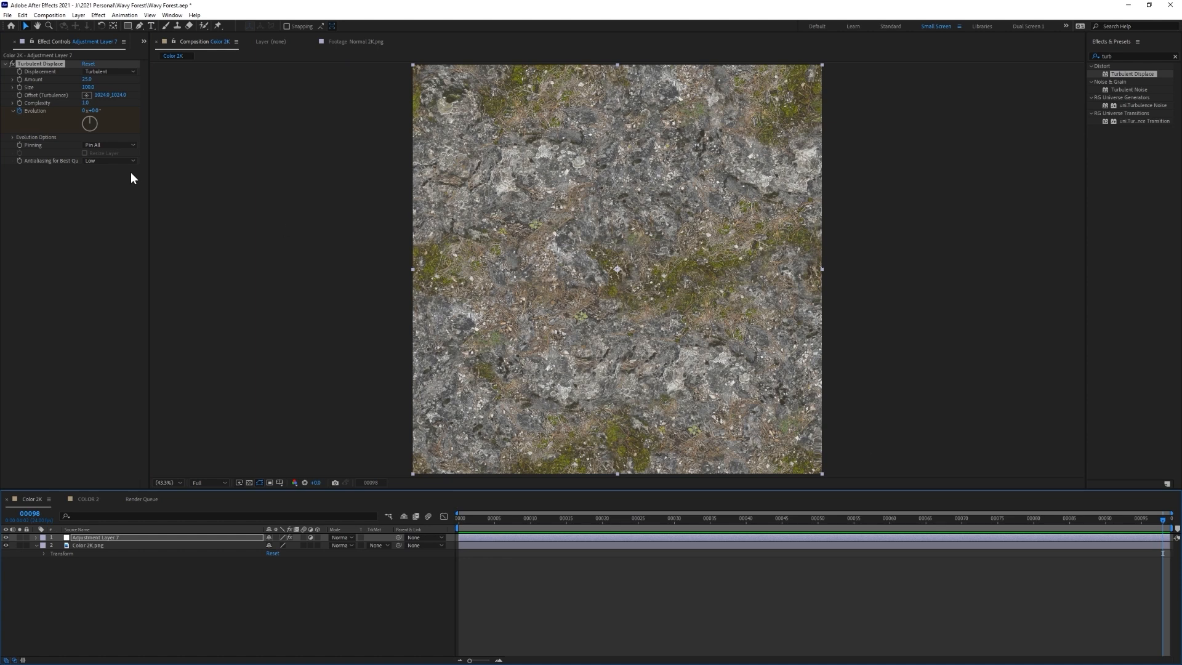
{"action": "left_click", "coordinate": [85, 111]}
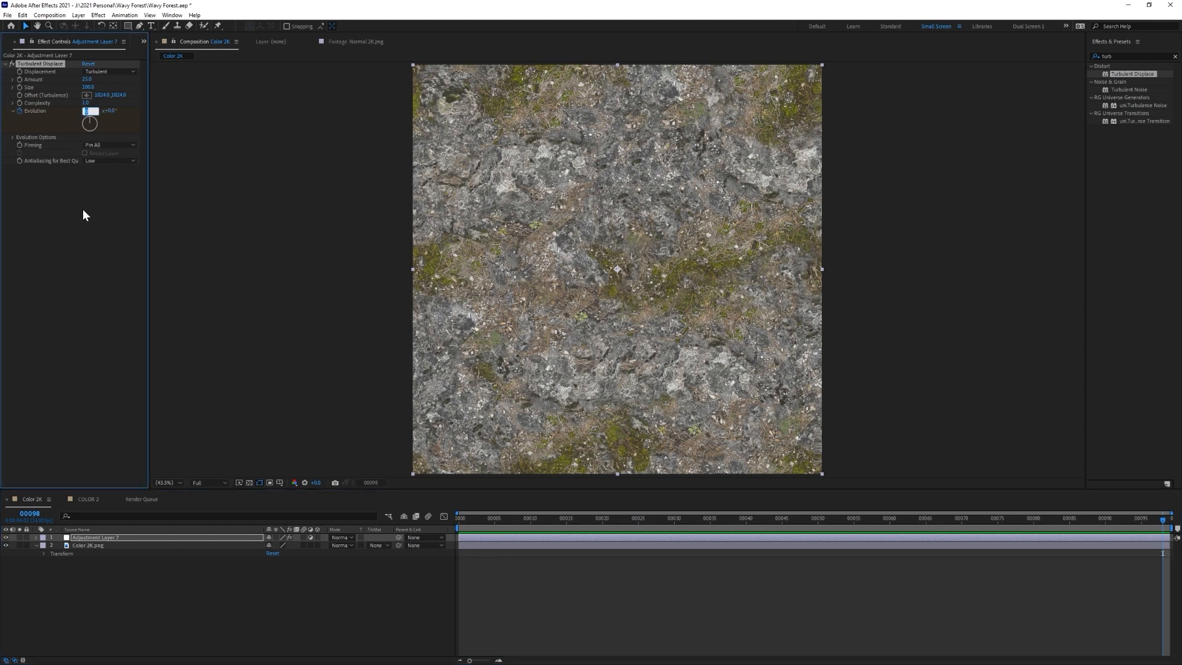
{"action": "type", "text": "1"}
{"action": "key", "text": "Return"}
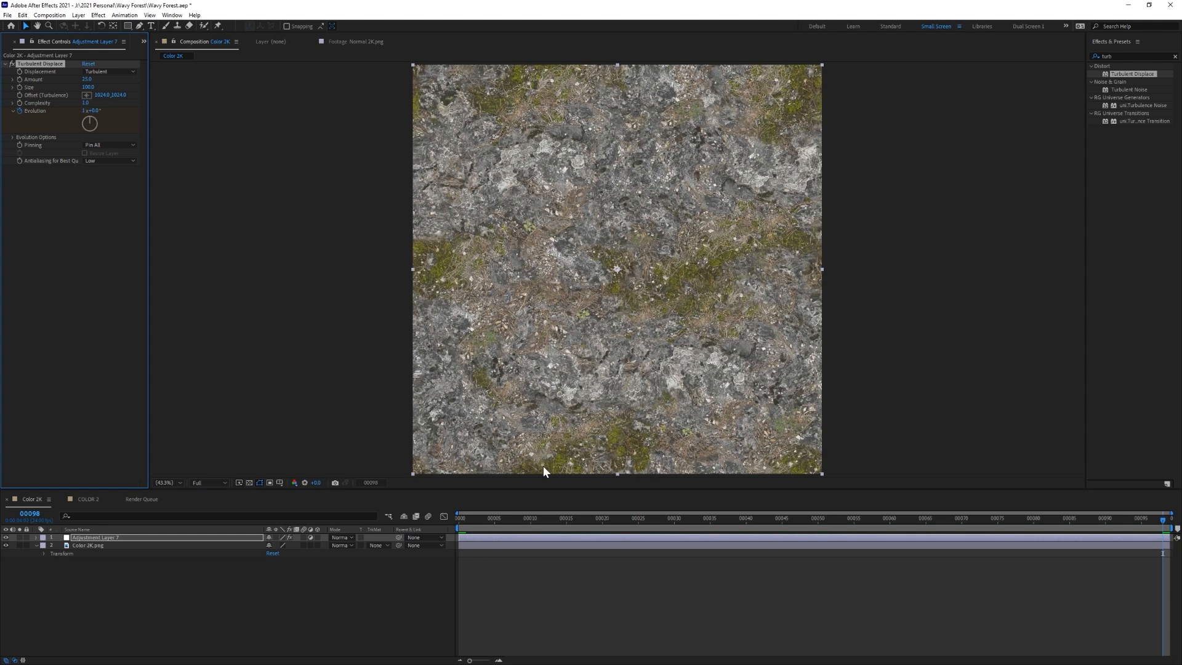
Step: Reveal the adjustment layer's keyframes and move the ending Evolution keyframe to the very end of the timeline
{"action": "key", "text": "u"}
{"action": "left_click", "coordinate": [1163, 554]}
{"action": "left_click_drag", "start_coordinate": [1164, 554], "coordinate": [1169, 554]}
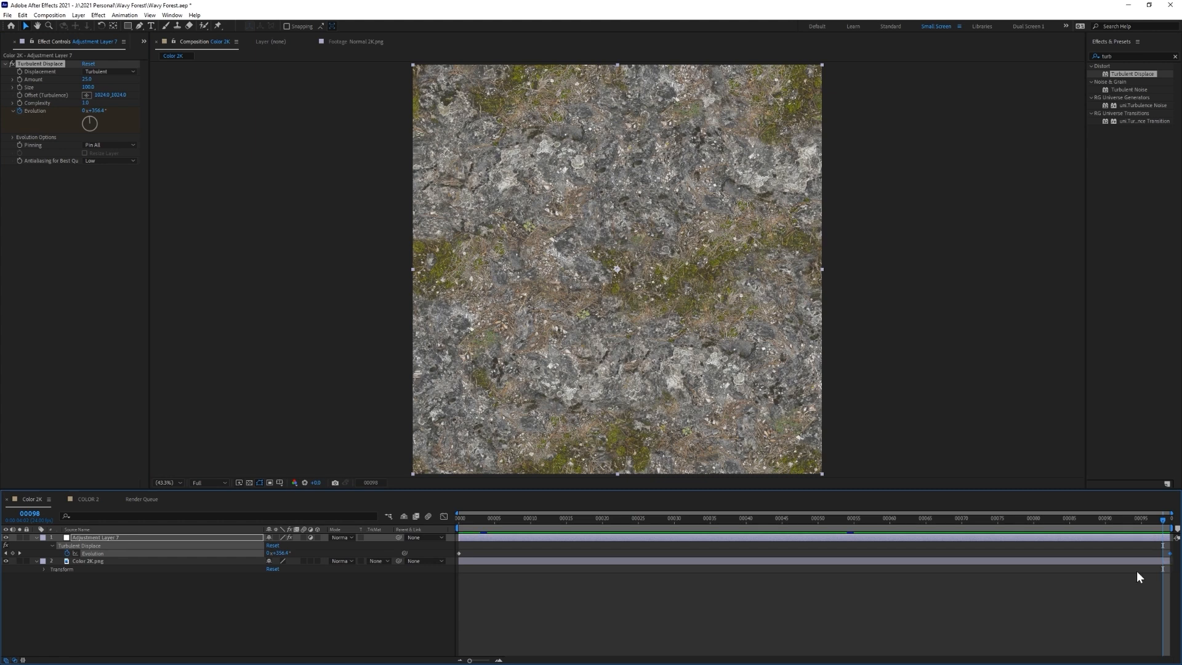
Step: Preview the animated displacement from the first frame
{"action": "left_click", "coordinate": [1019, 623]}
{"action": "left_click_drag", "start_coordinate": [1152, 518], "coordinate": [399, 515]}
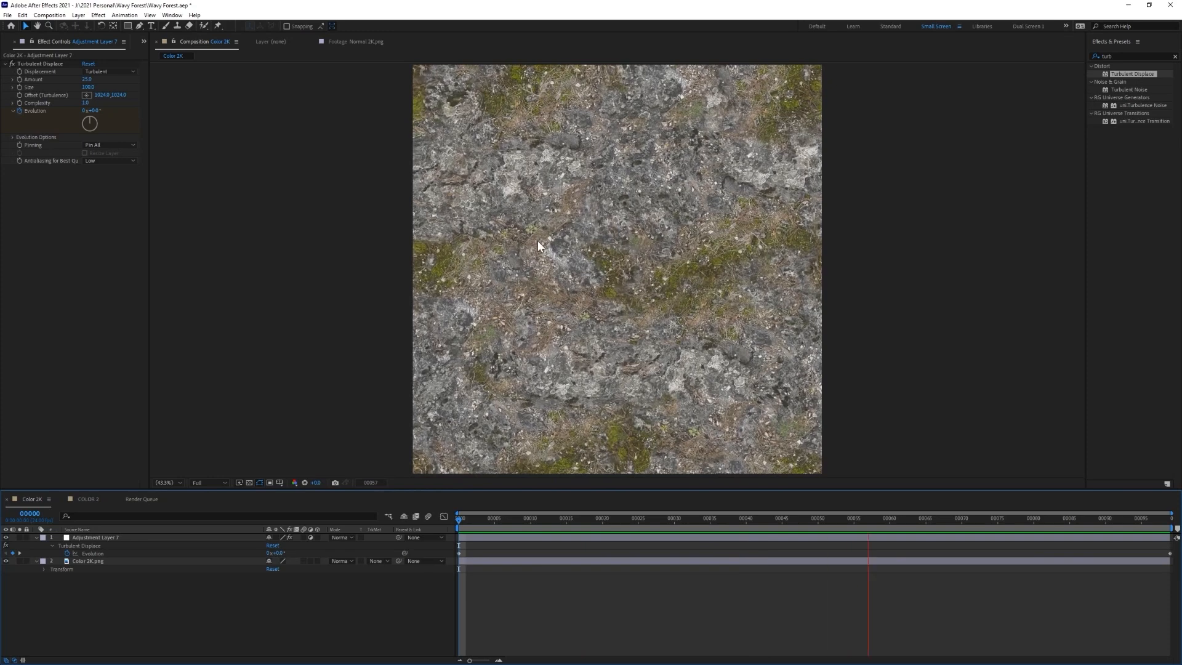
{"action": "key", "text": "space"}
Step: Turn on Cycle Evolution in the Turbulent Displace evolution options and preview the looping animation
{"action": "left_click", "coordinate": [9, 135]}
{"action": "left_click", "coordinate": [12, 137]}
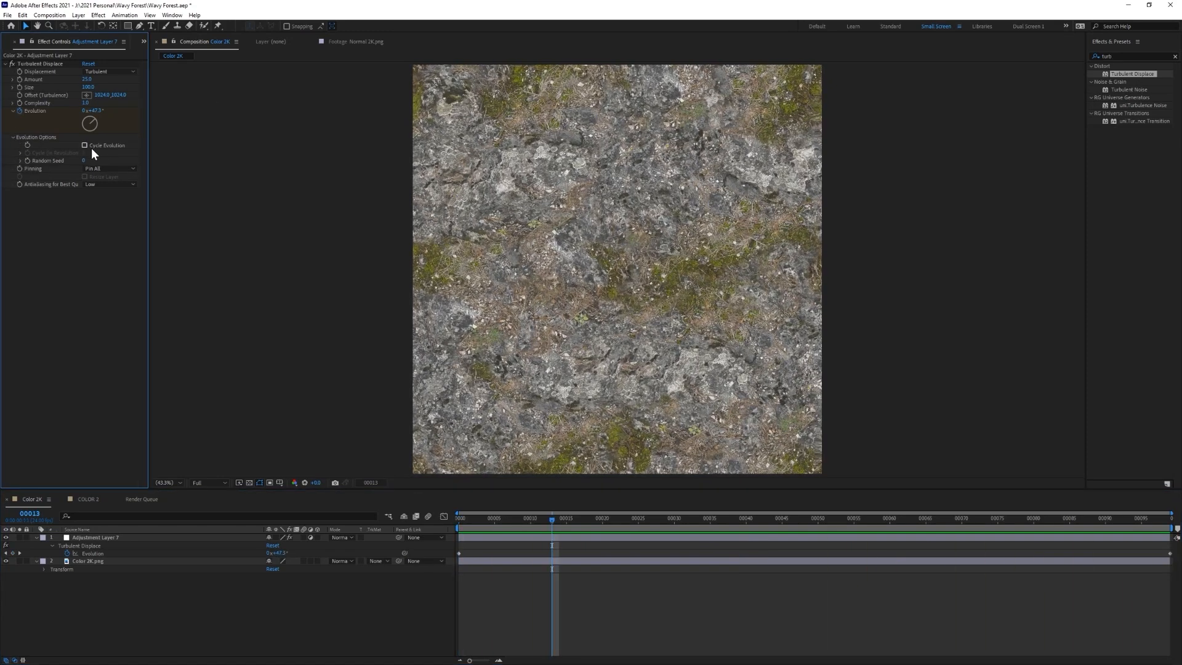
{"action": "left_click", "coordinate": [87, 153]}
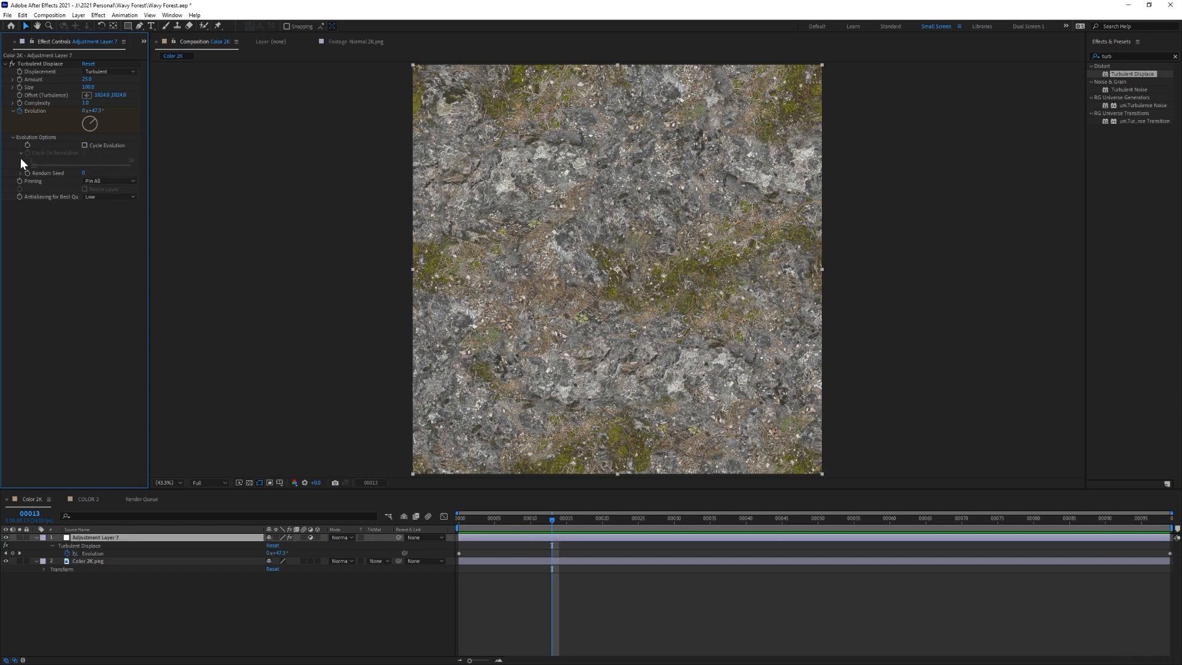
{"action": "left_click", "coordinate": [84, 144]}
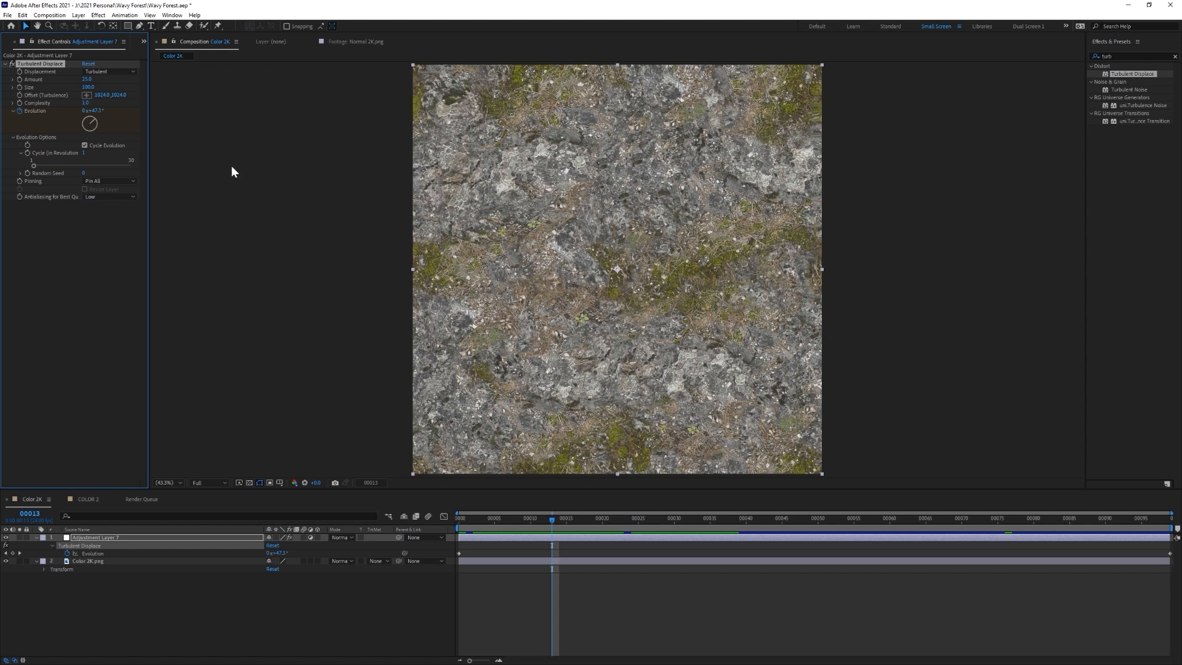
{"action": "key", "text": "space"}
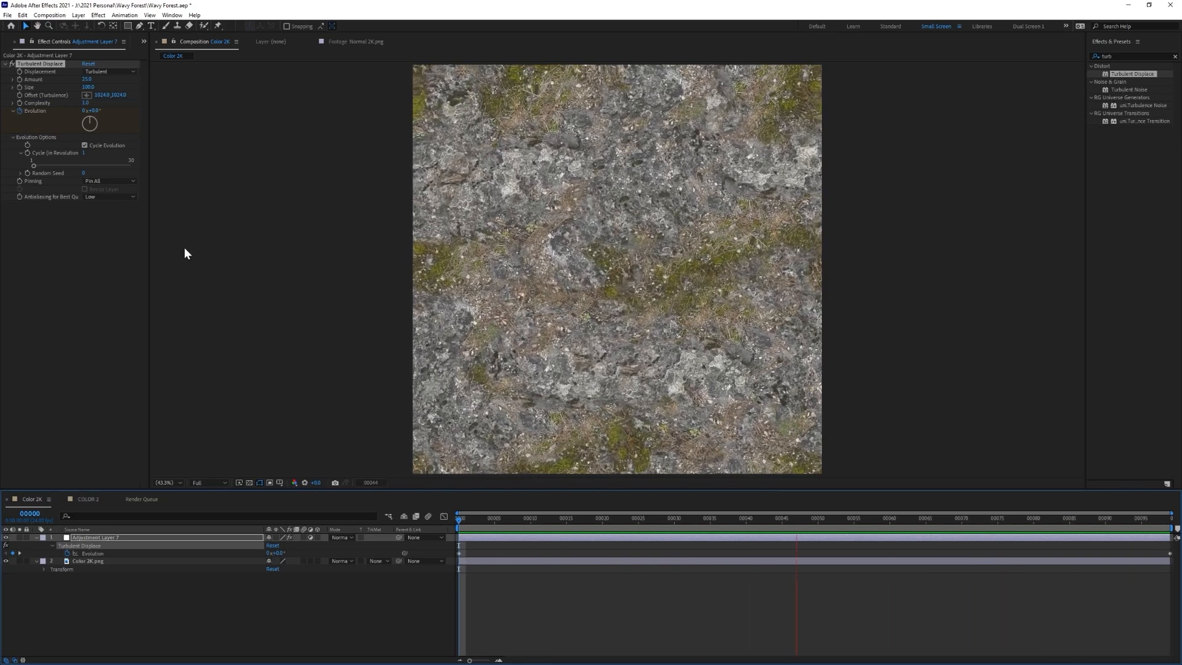
{"action": "key", "text": "space"}
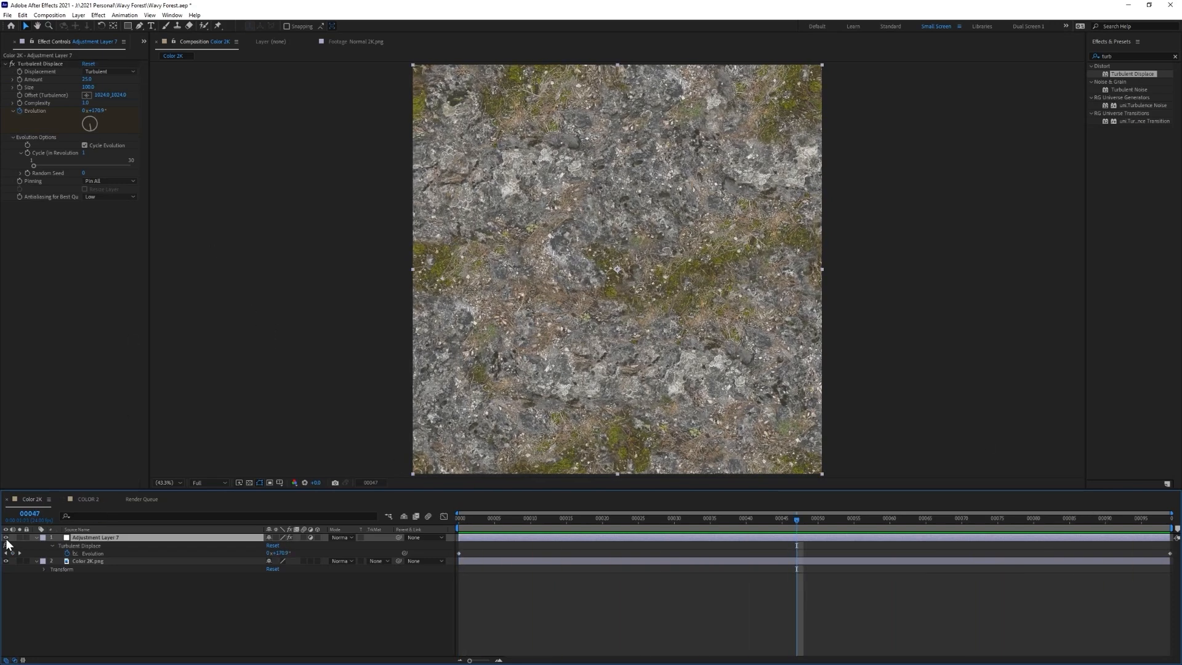
Step: Hide the adjustment layer and apply the Liquify effect to the Color 2K.png layer
{"action": "left_click", "coordinate": [7, 537]}
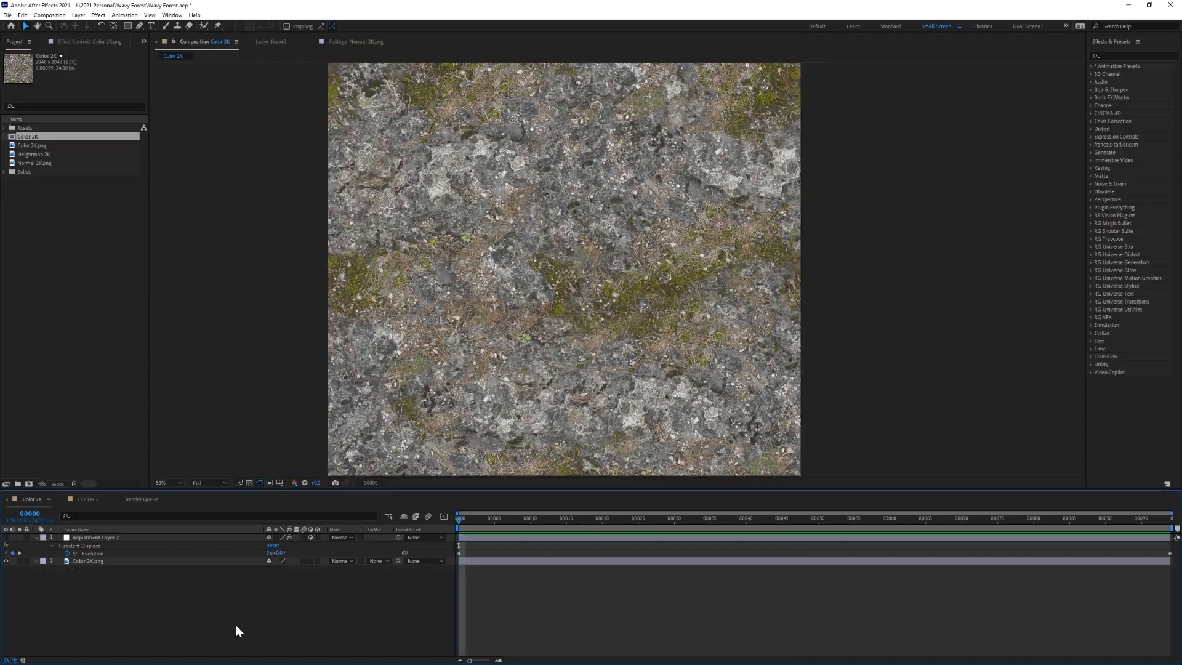
{"action": "left_click", "coordinate": [1126, 56]}
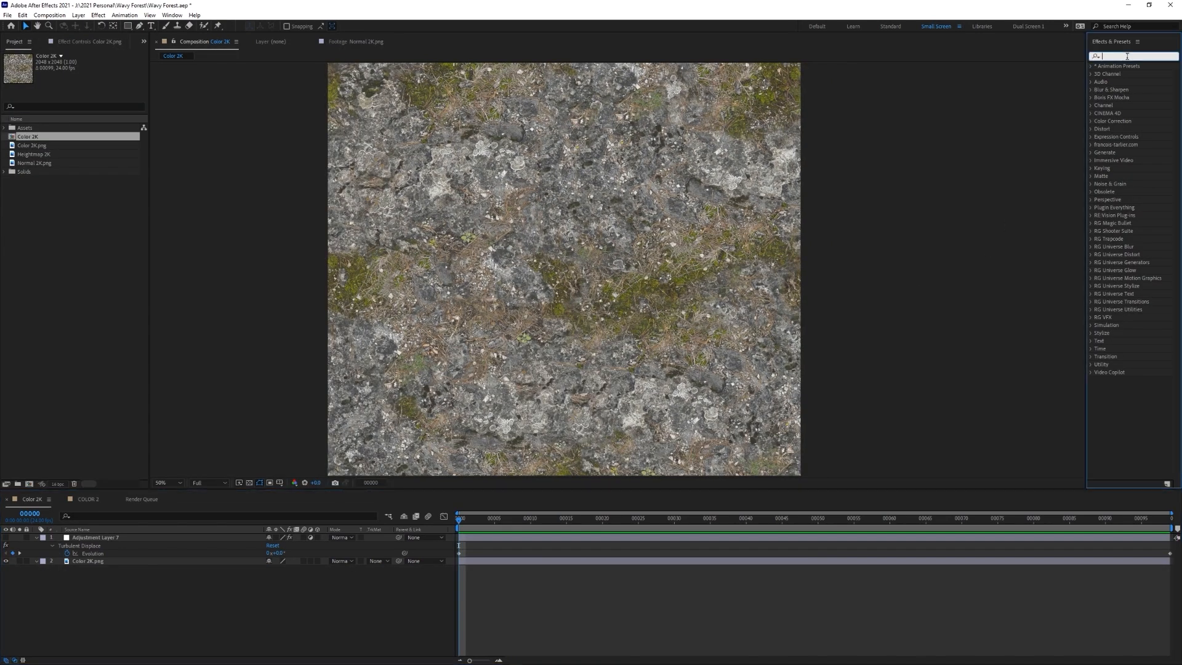
{"action": "left_click", "coordinate": [91, 561]}
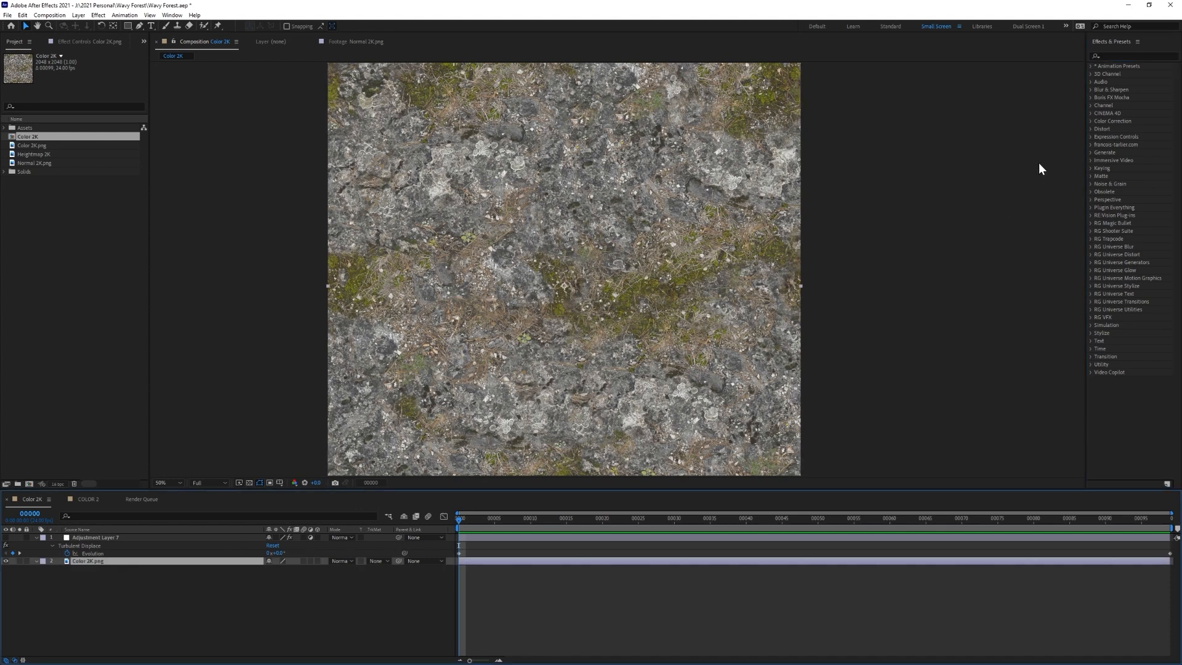
{"action": "left_click", "coordinate": [1126, 55]}
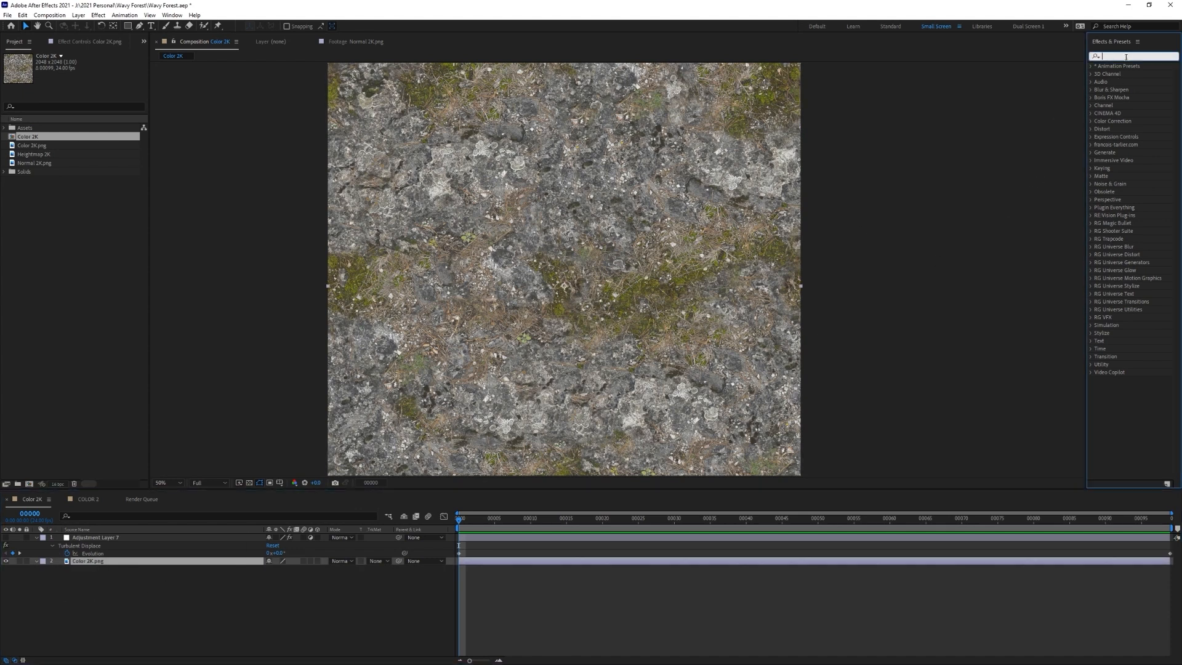
{"action": "type", "text": "liqu"}
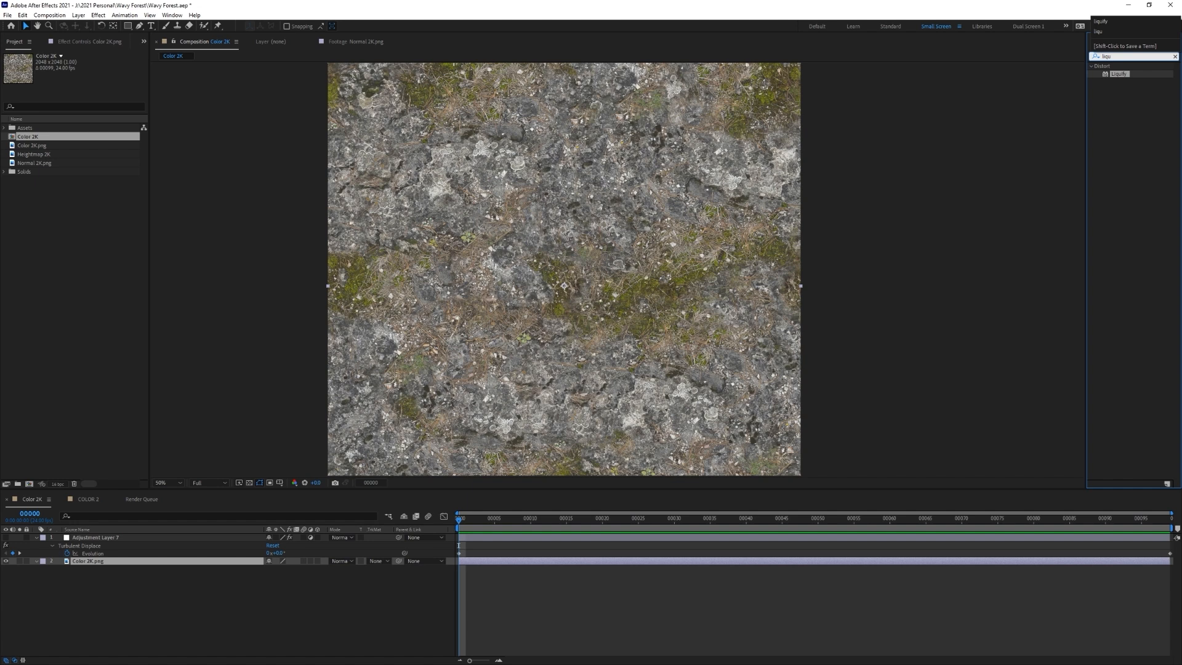
{"action": "double_click", "coordinate": [1116, 74]}
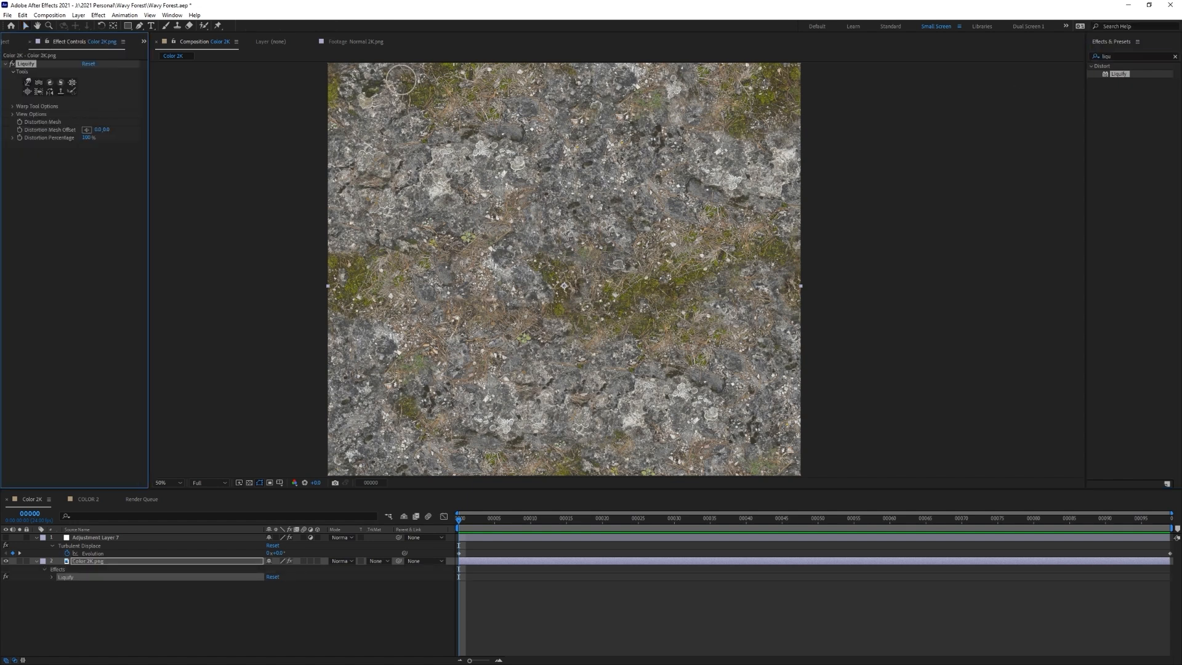
Step: Try a stroke with Liquify's Warp tool across the middle of the rock texture
{"action": "left_click", "coordinate": [28, 83]}
{"action": "mouse_move", "coordinate": [549, 264]}
{"action": "left_mouse_down"}
{"action": "mouse_move", "coordinate": [584, 300]}
{"action": "mouse_move", "coordinate": [554, 283]}
{"action": "mouse_move", "coordinate": [622, 302]}
{"action": "mouse_move", "coordinate": [697, 271]}
{"action": "mouse_move", "coordinate": [709, 282]}
{"action": "left_mouse_up"}
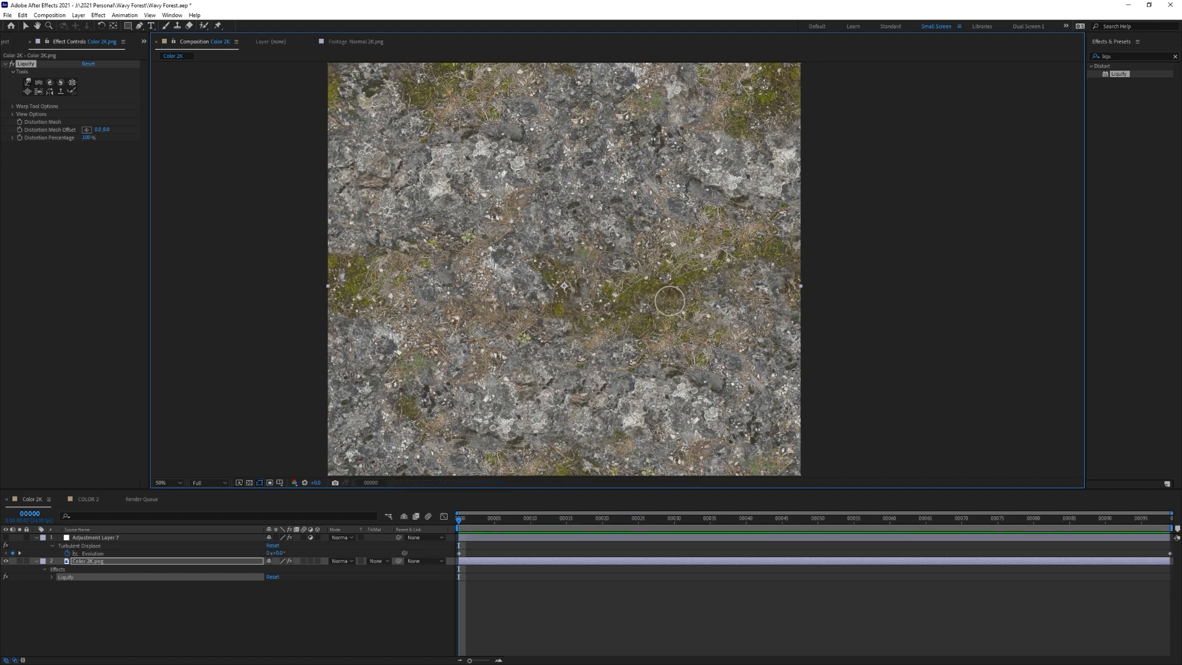
Step: Try Liquify's Bloat tool on the pale rock near the texture's upper right, and undo the stroke
{"action": "left_click", "coordinate": [27, 91]}
{"action": "left_click", "coordinate": [12, 106]}
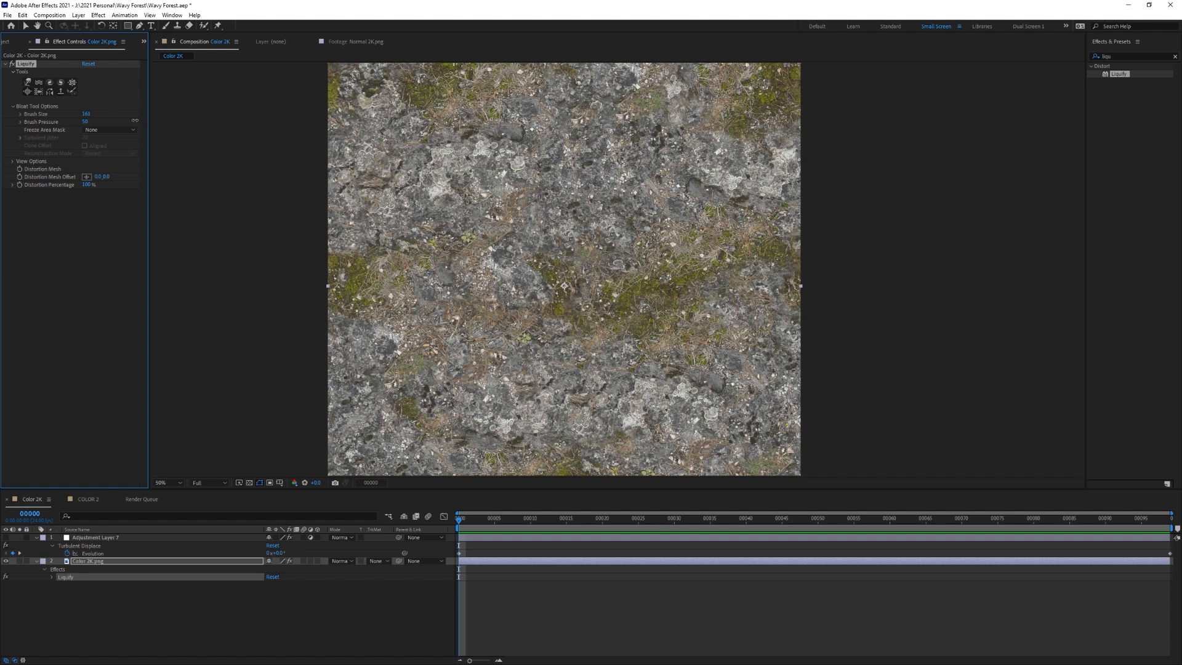
{"action": "key", "text": "."}
{"action": "left_click_drag", "start_coordinate": [667, 204], "coordinate": [615, 355]}
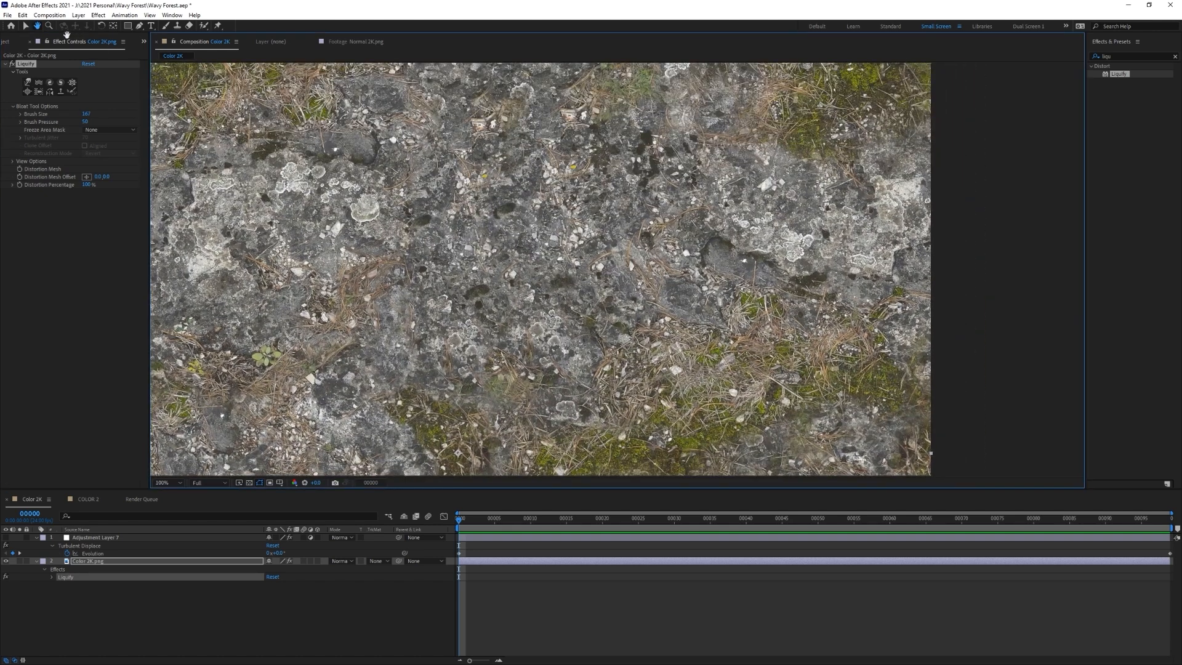
{"action": "left_click", "coordinate": [25, 26]}
{"action": "left_click", "coordinate": [28, 91]}
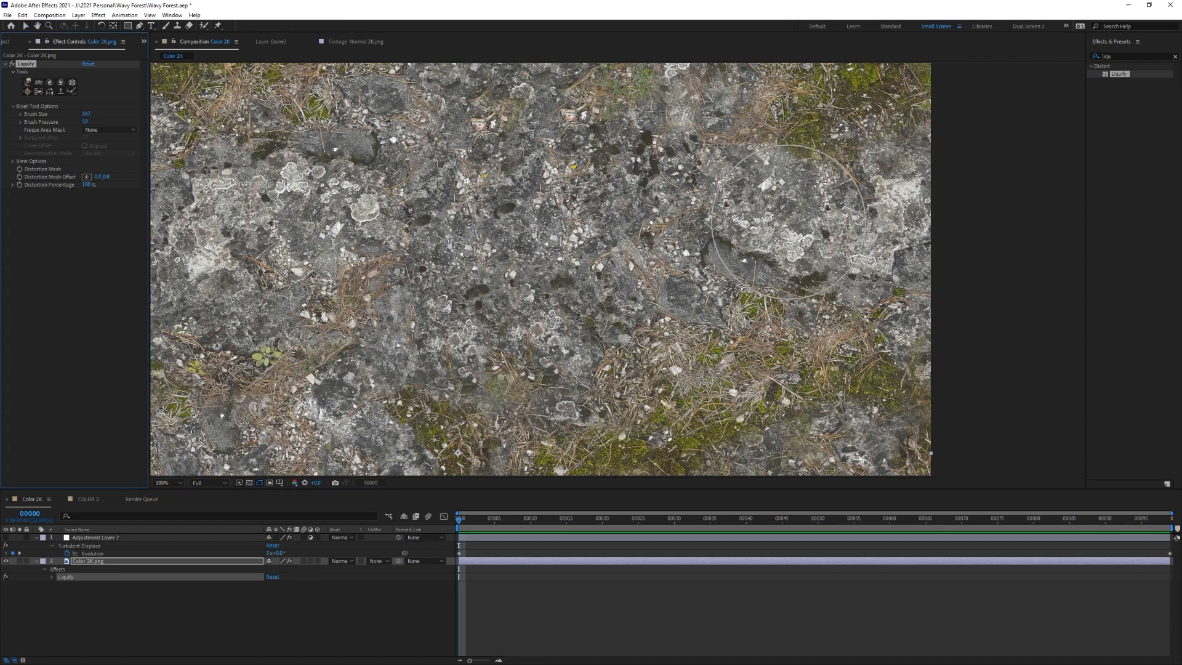
{"action": "left_click_drag", "start_coordinate": [771, 215], "coordinate": [767, 212]}
{"action": "key", "text": "ctrl+z"}
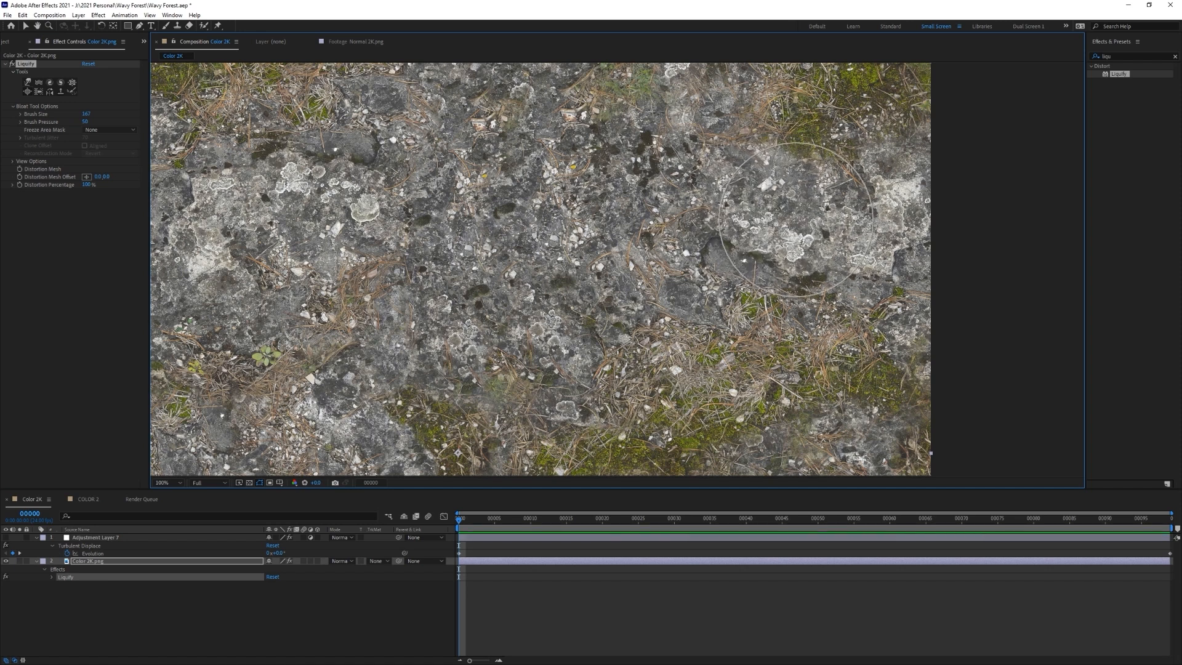
Step: Set the Bloat tool's Brush Pressure to 30 and bloat rocks across the upper part of the texture
{"action": "left_click", "coordinate": [86, 121]}
{"action": "type", "text": "30"}
{"action": "key", "text": "Return"}
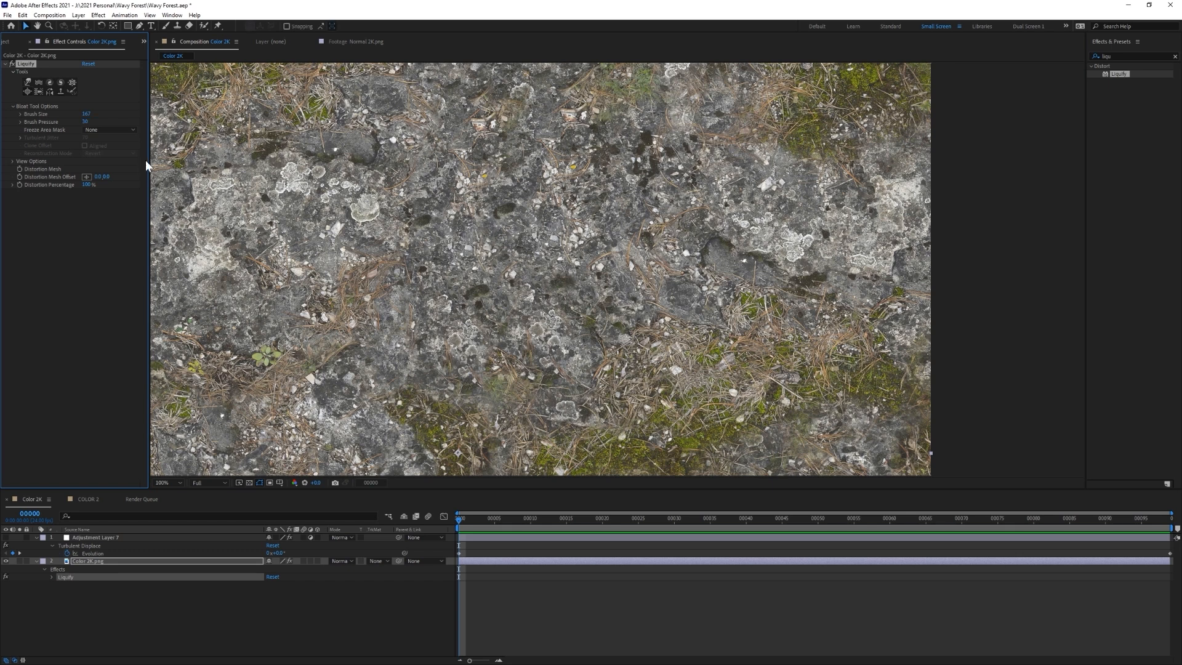
{"action": "left_click", "coordinate": [25, 90]}
{"action": "left_click", "coordinate": [766, 184]}
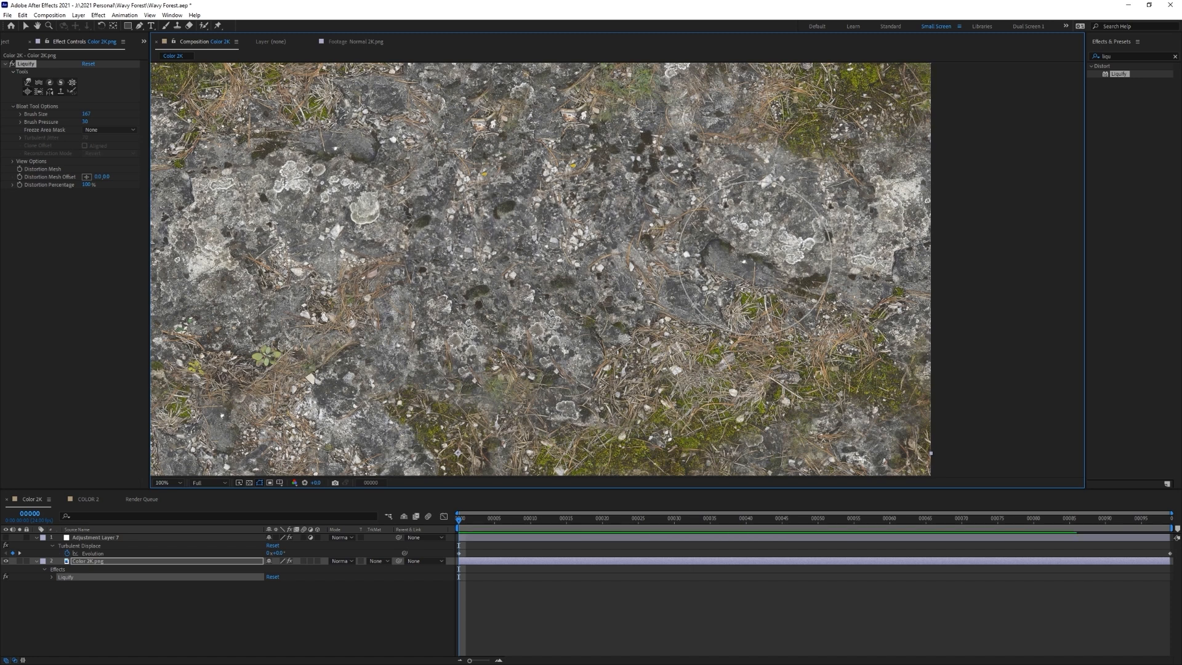
{"action": "key", "text": "comma"}
{"action": "key", "text": "comma"}
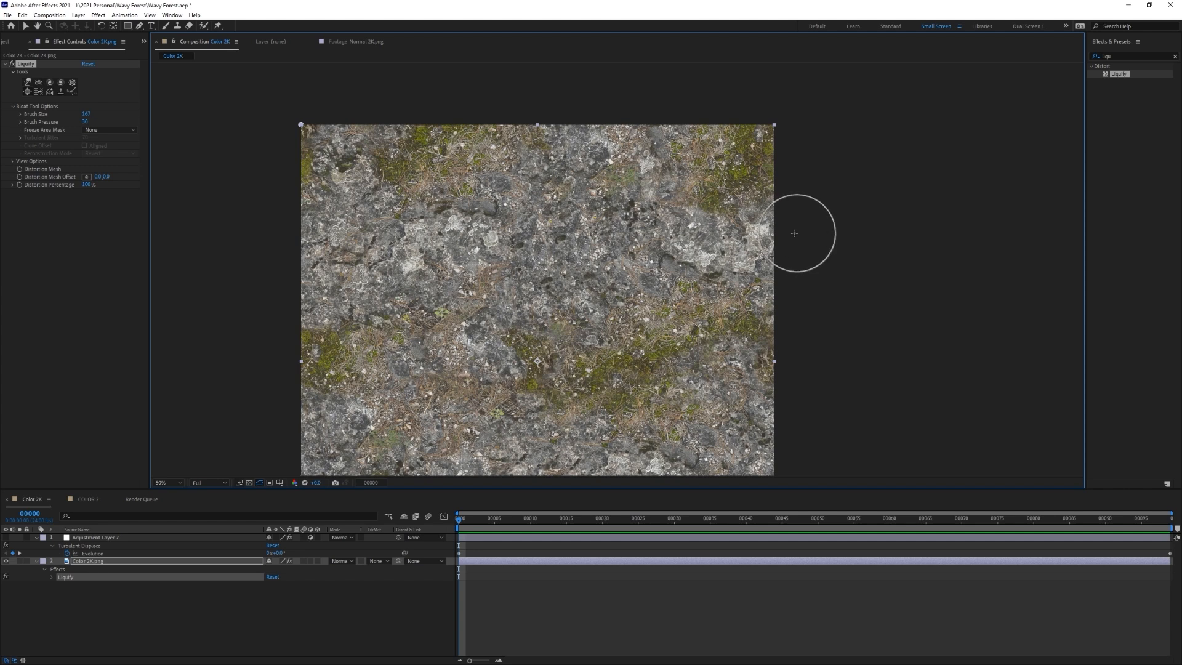
Step: Bloat the rocks at the texture's right edge and along the pale rock band in its lower part with Liquify's Bloat tool
{"action": "left_click", "coordinate": [769, 236]}
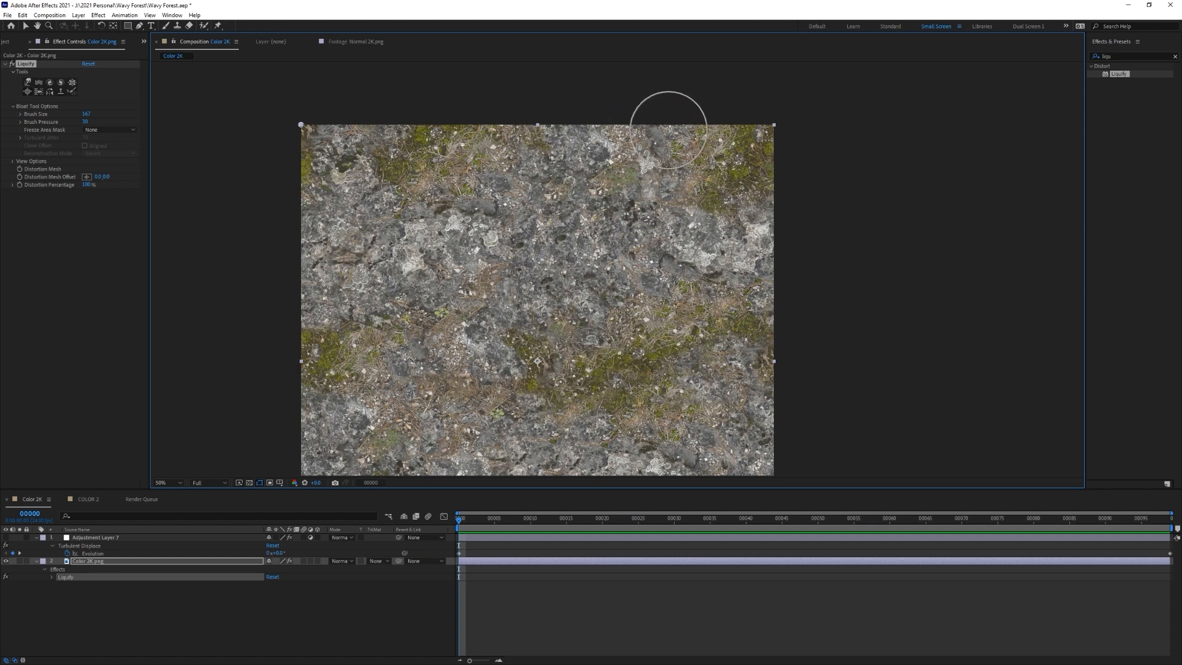
{"action": "key", "text": "space"}
{"action": "left_click_drag", "start_coordinate": [585, 352], "coordinate": [623, 237]}
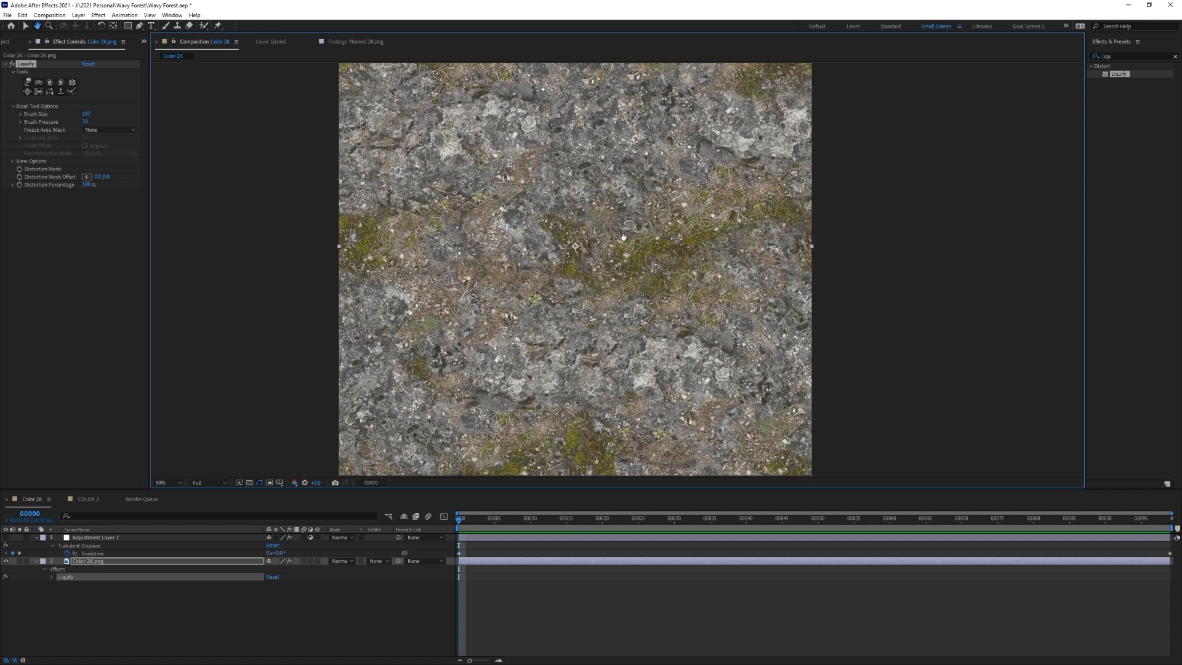
{"action": "left_click", "coordinate": [26, 93]}
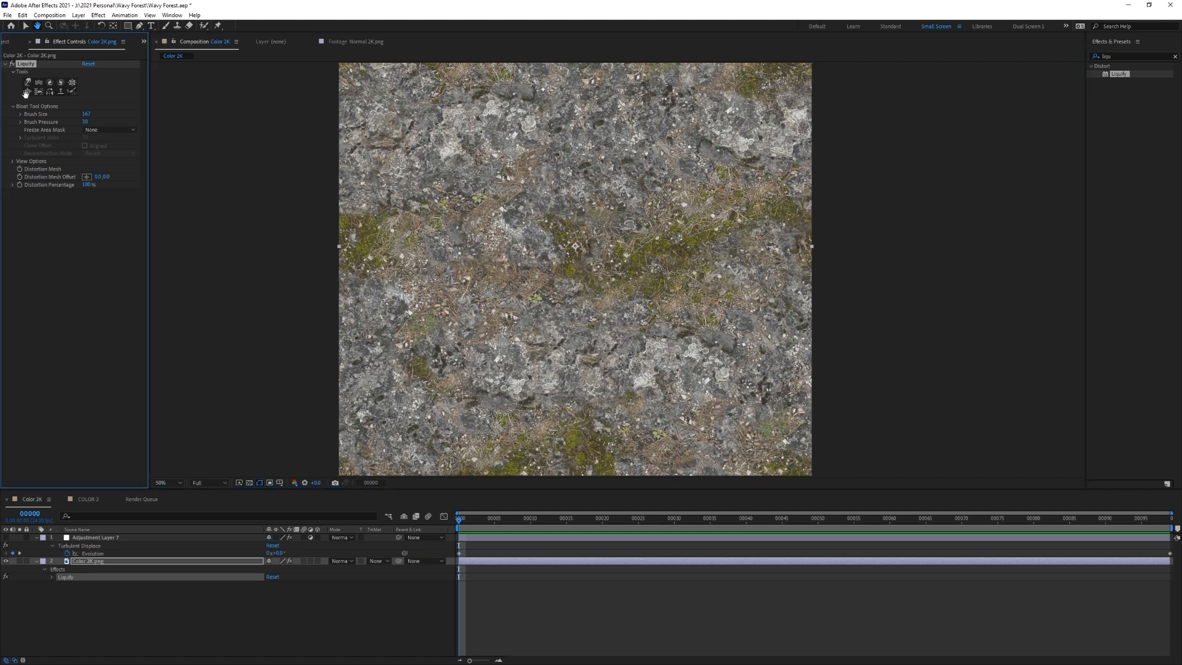
{"action": "left_click", "coordinate": [28, 26]}
{"action": "left_click", "coordinate": [28, 91]}
{"action": "left_click_drag", "start_coordinate": [707, 360], "coordinate": [616, 368]}
{"action": "mouse_move", "coordinate": [533, 368]}
{"action": "left_mouse_down"}
{"action": "mouse_move", "coordinate": [506, 376]}
{"action": "mouse_move", "coordinate": [541, 364]}
{"action": "left_mouse_up"}
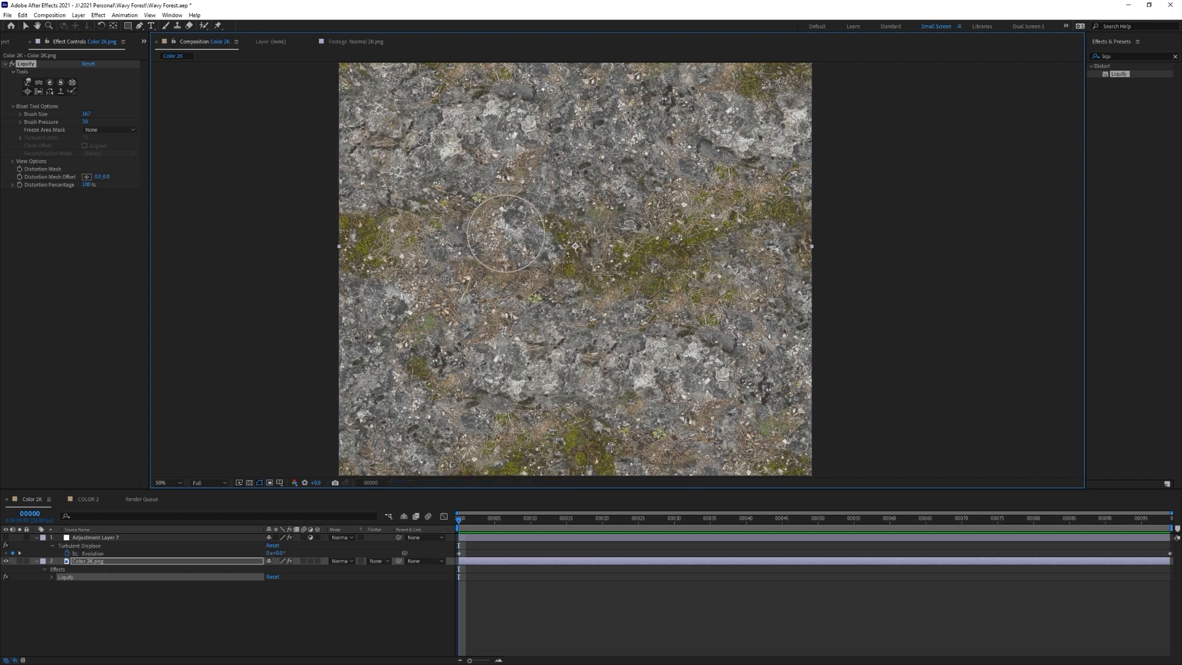
Step: Bloat the dark rock just left of the texture's centre and the pale rocks in its upper-left area
{"action": "left_click", "coordinate": [516, 225]}
{"action": "left_click", "coordinate": [519, 222]}
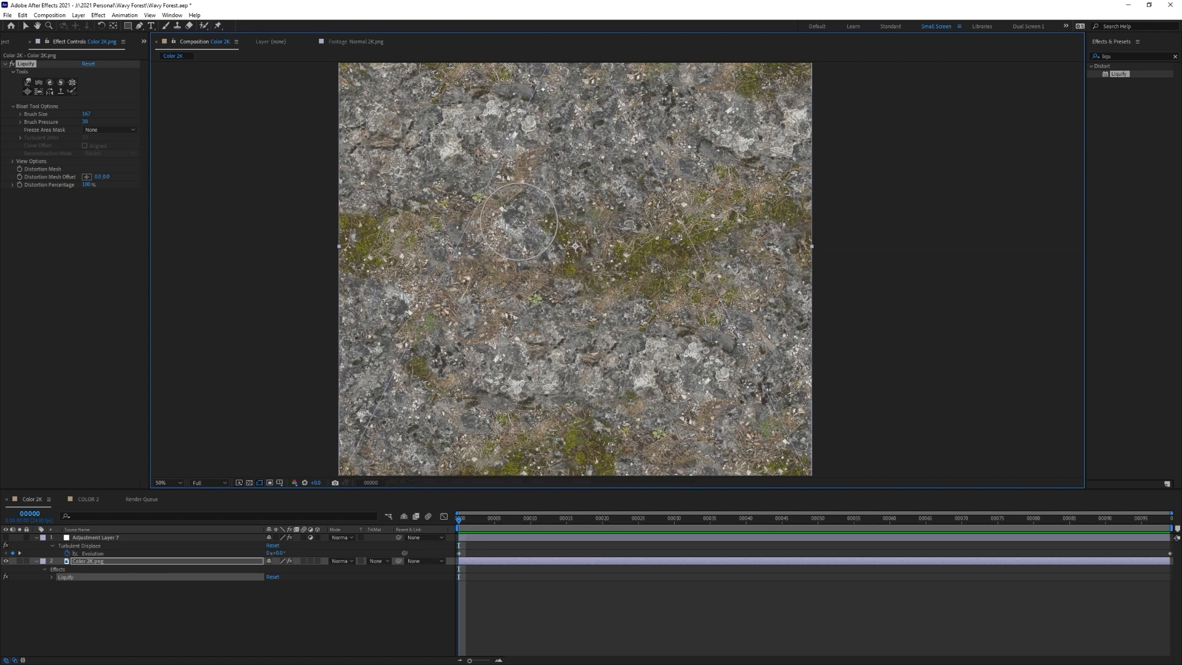
{"action": "left_click", "coordinate": [519, 223]}
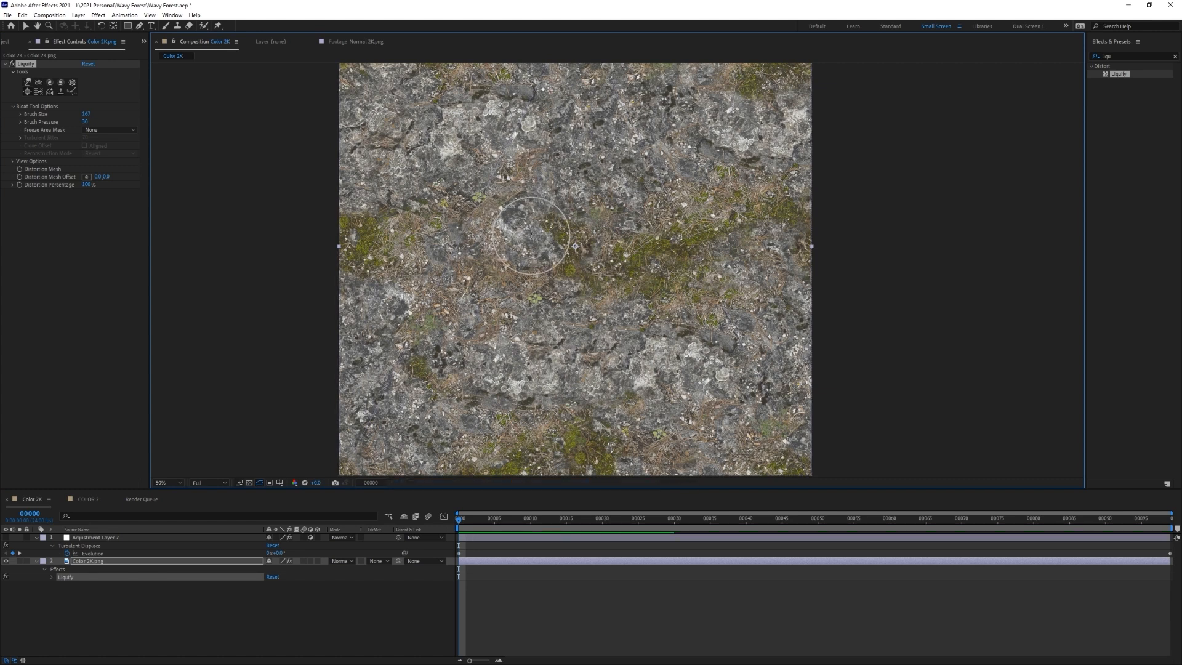
{"action": "middle_click_drag", "start_coordinate": [606, 191], "coordinate": [559, 257]}
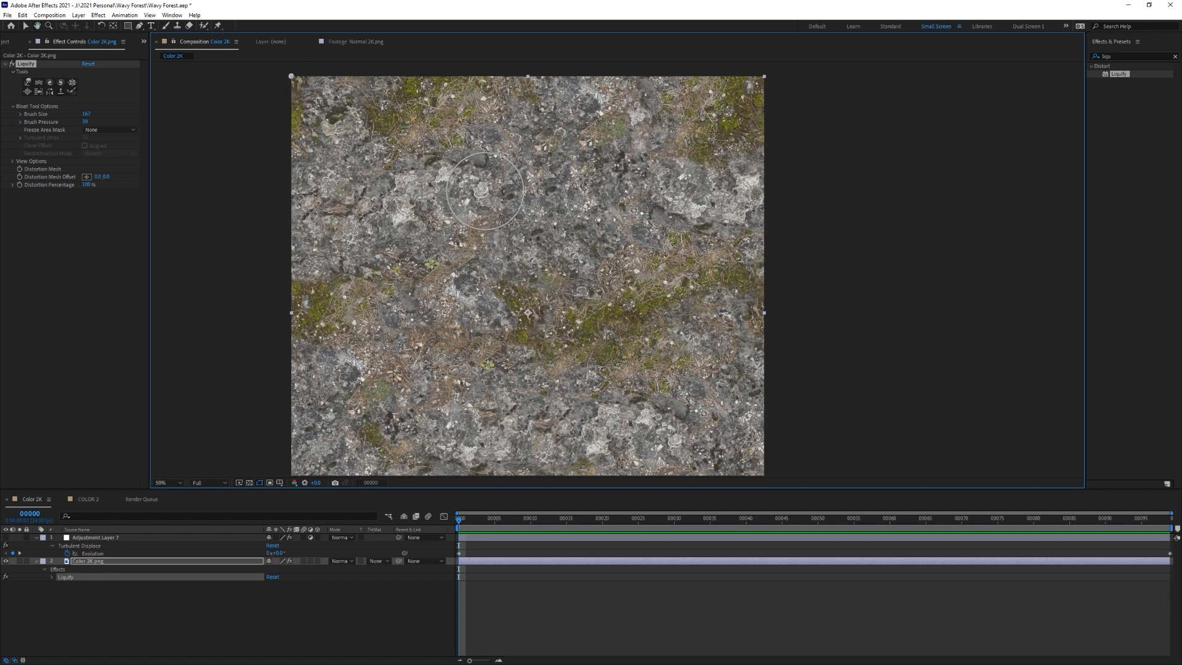
{"action": "left_click", "coordinate": [485, 189]}
{"action": "left_click", "coordinate": [394, 189]}
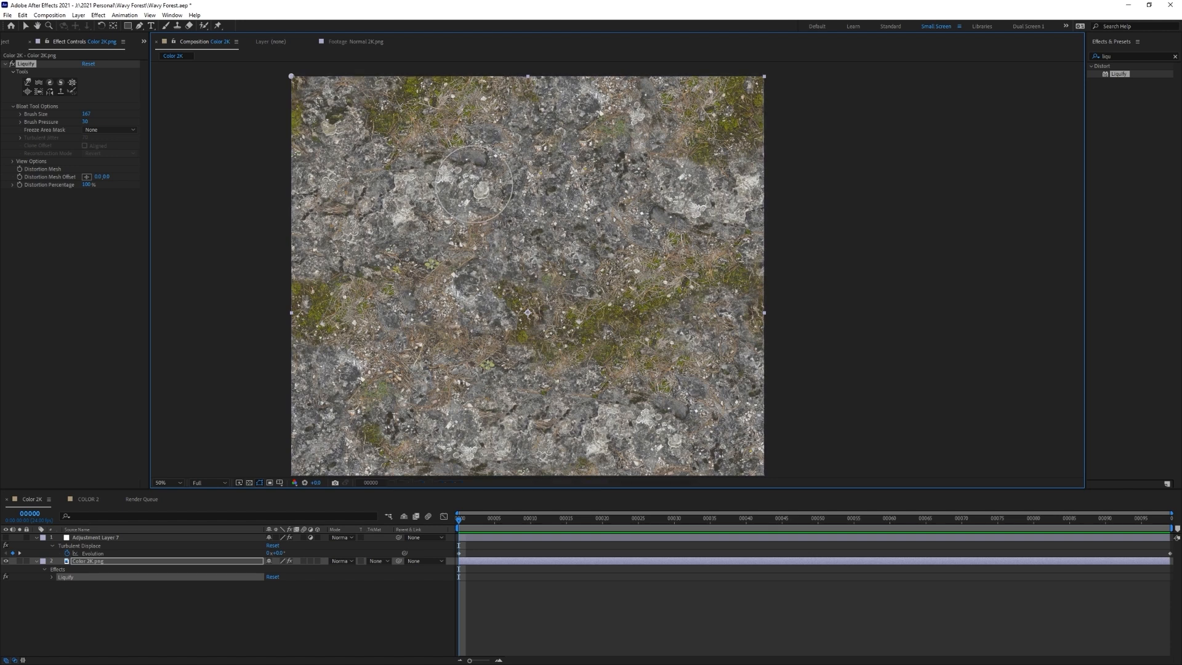
{"action": "middle_click_drag", "start_coordinate": [526, 414], "coordinate": [520, 327]}
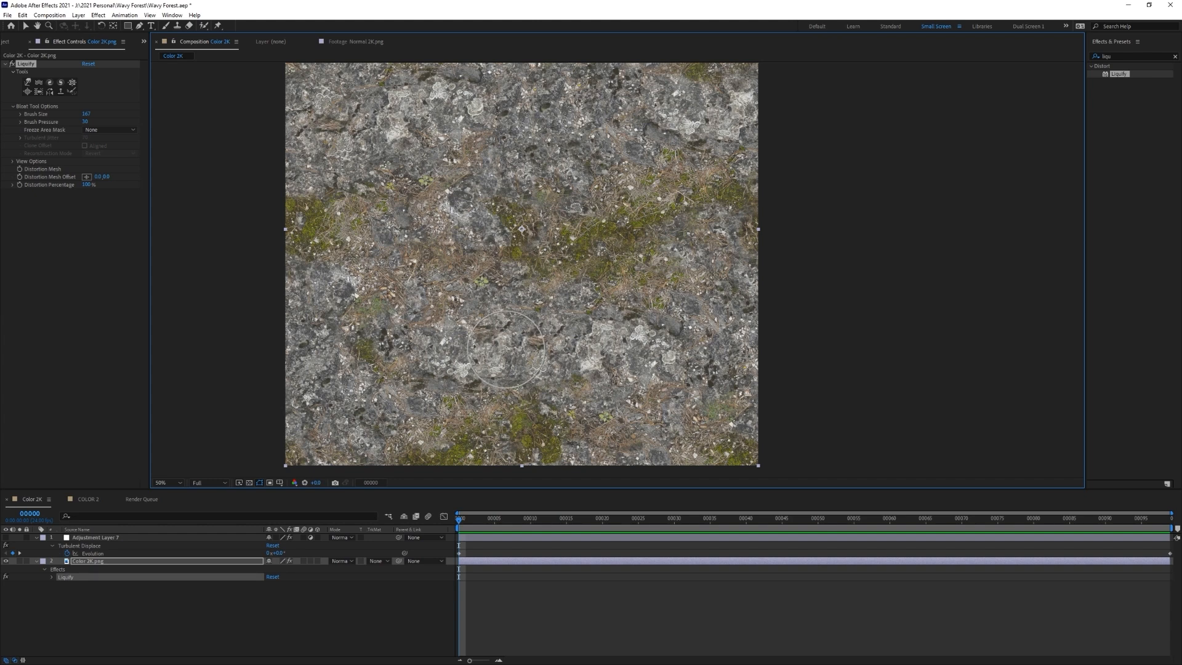
Step: Try Liquify's Distortion Percentage at 0% and 200%, and undo the changes
{"action": "key", "text": "space"}
{"action": "left_click_drag", "start_coordinate": [580, 165], "coordinate": [587, 220]}
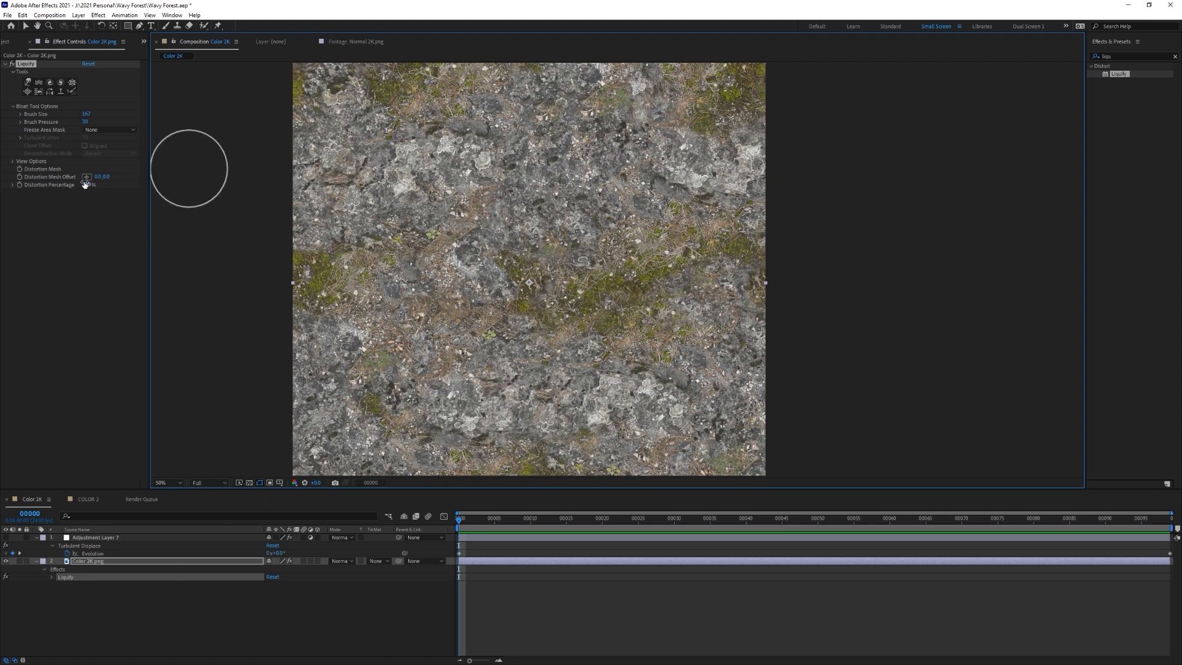
{"action": "type", "text": "200"}
{"action": "key", "text": "Return"}
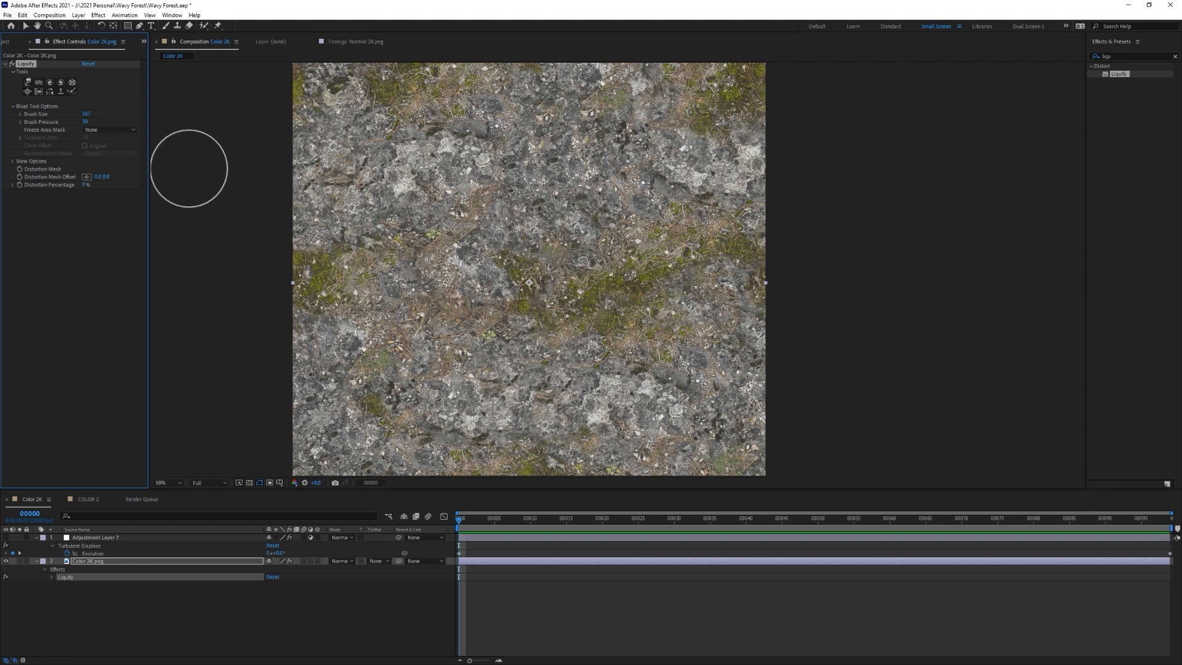
{"action": "left_click_drag", "start_coordinate": [168, 201], "coordinate": [1, 208]}
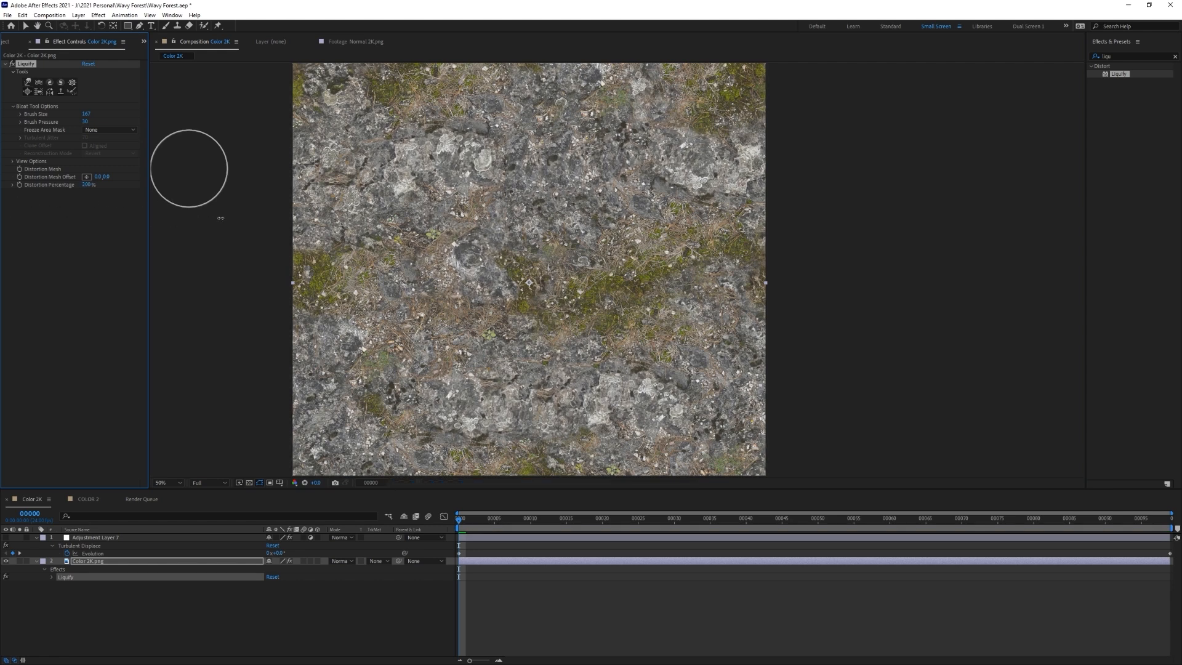
{"action": "key", "text": "ctrl+z"}
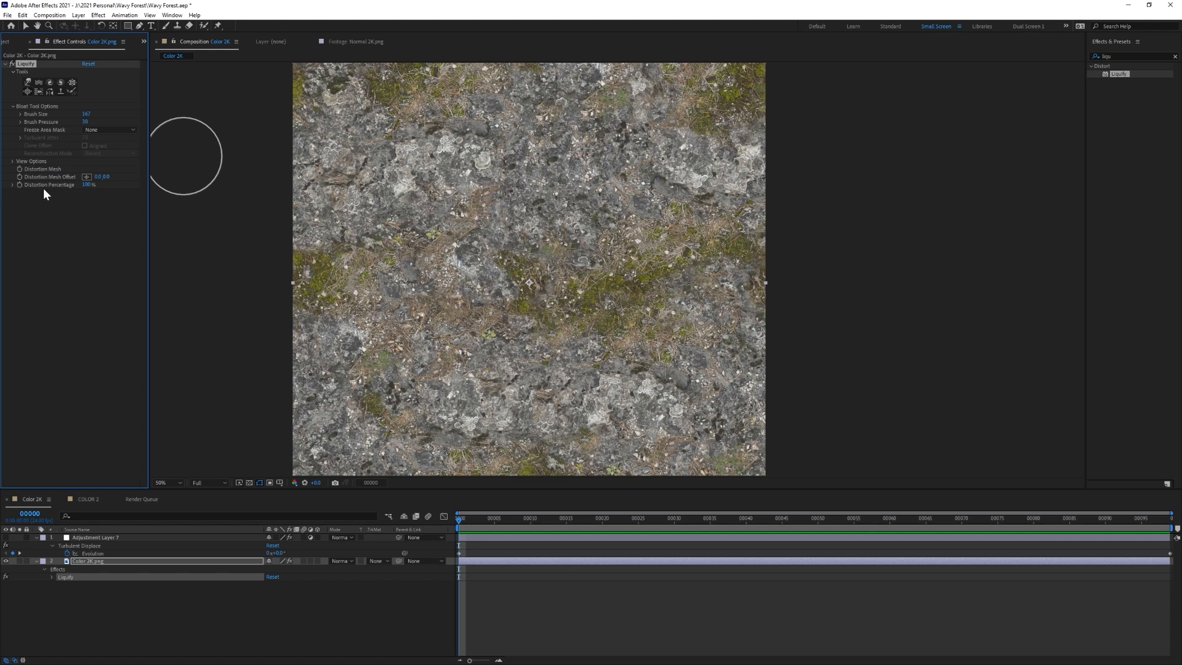
Step: Keyframe Liquify's Distortion Percentage at 100% on frame 50 and at 0% on frames 0 and 98
{"action": "left_click", "coordinate": [816, 520]}
{"action": "left_click", "coordinate": [19, 185]}
{"action": "left_click_drag", "start_coordinate": [539, 518], "coordinate": [456, 517]}
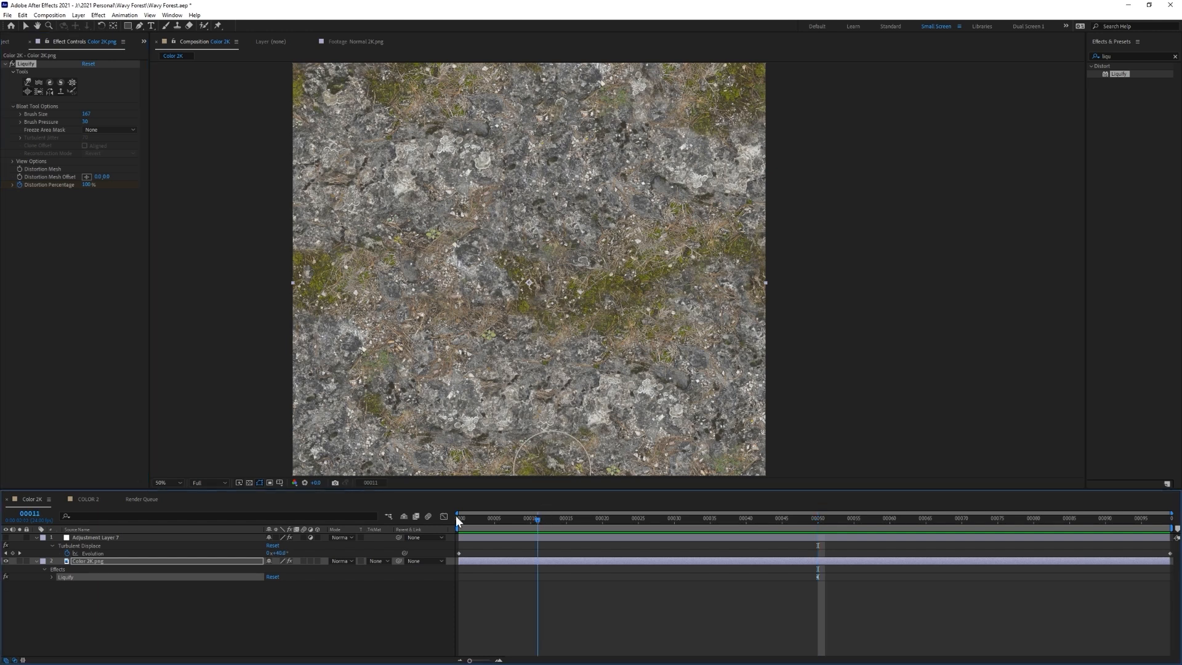
{"action": "left_click", "coordinate": [87, 184]}
{"action": "type", "text": "0"}
{"action": "key", "text": "Return"}
{"action": "left_click_drag", "start_coordinate": [953, 521], "coordinate": [1162, 520]}
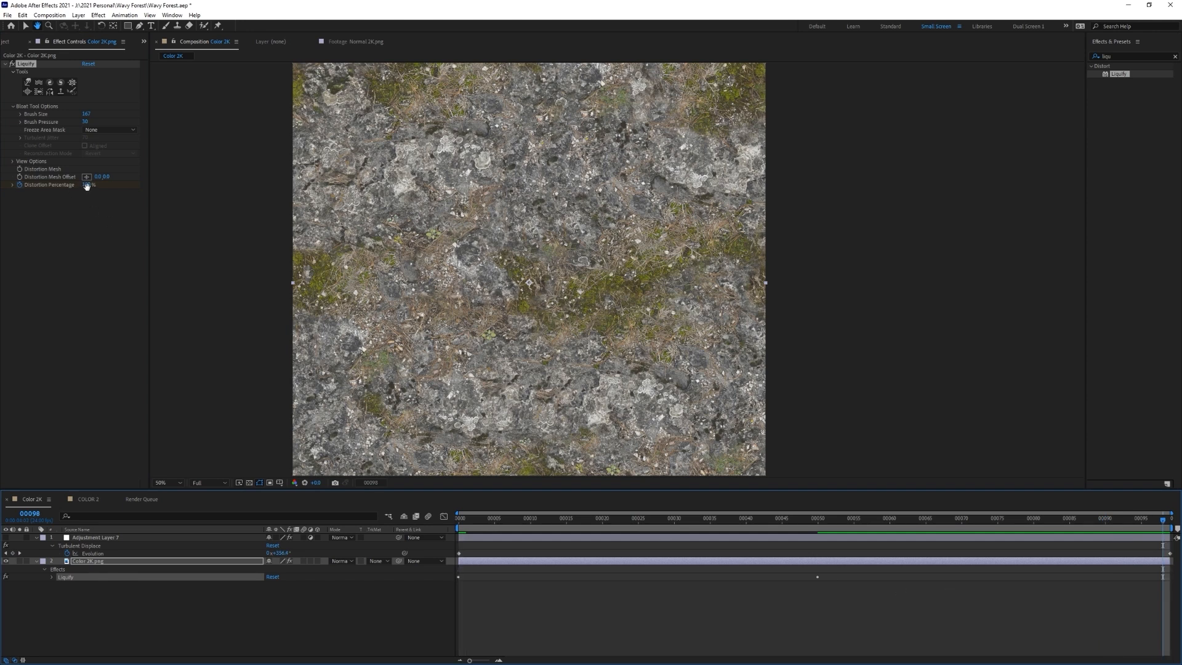
{"action": "type", "text": "0"}
{"action": "key", "text": "Return"}
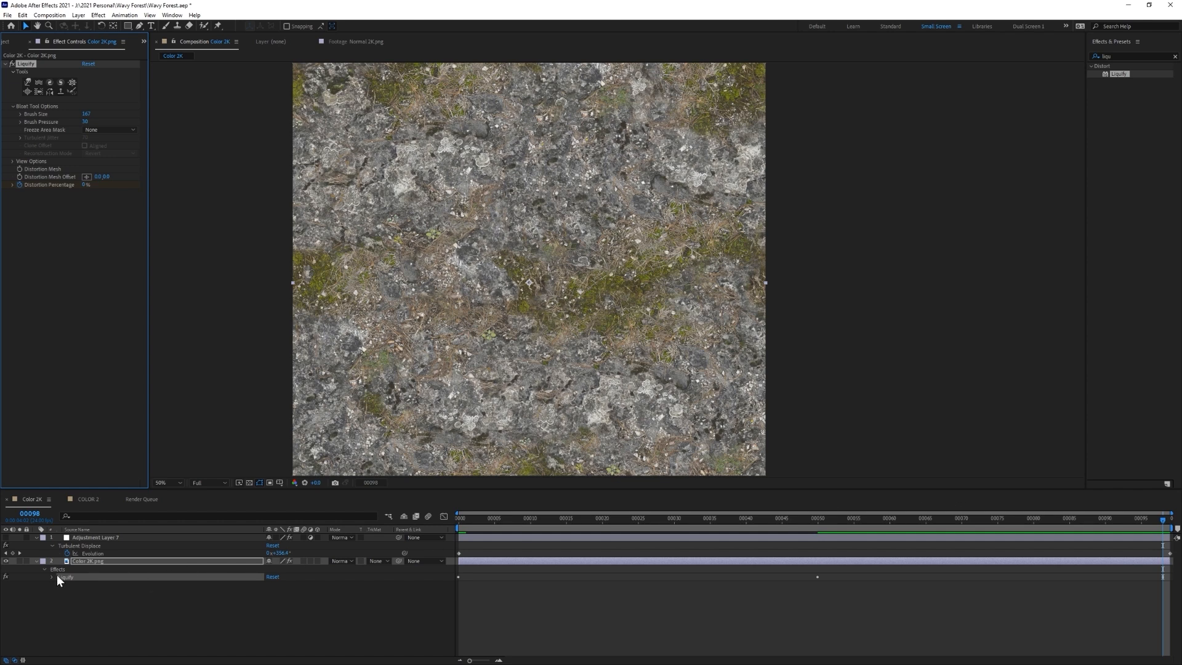
Step: Reveal the Color 2K.png layer's keyframes, apply Easy Ease to all Distortion Percentage keyframes, and scrub through the result
{"action": "left_click", "coordinate": [81, 559]}
{"action": "key", "text": "u"}
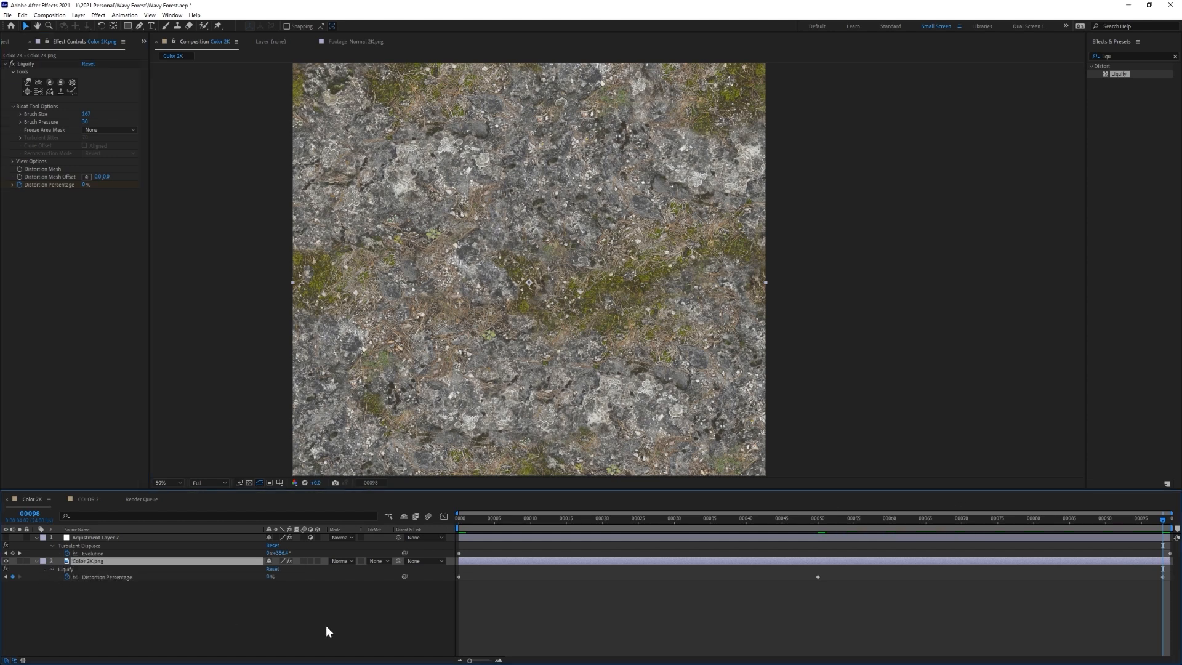
{"action": "mouse_move", "coordinate": [458, 587]}
{"action": "left_mouse_down"}
{"action": "mouse_move", "coordinate": [1153, 567]}
{"action": "mouse_move", "coordinate": [1171, 577]}
{"action": "left_mouse_up"}
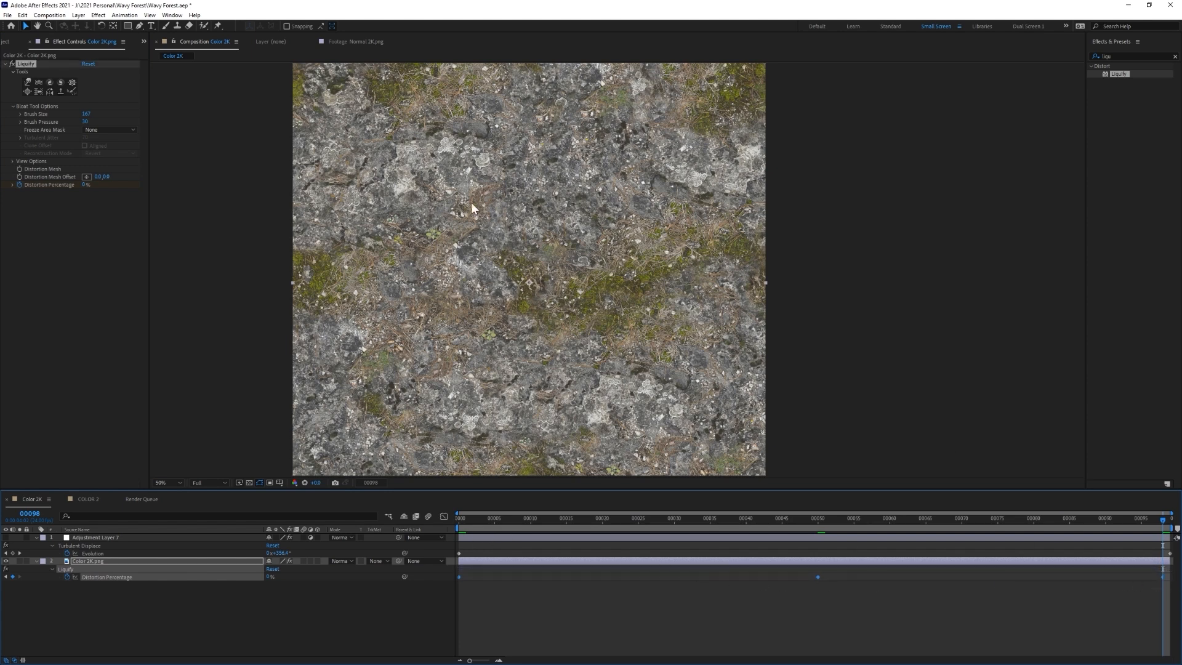
{"action": "key", "text": "F9"}
{"action": "left_click", "coordinate": [576, 599]}
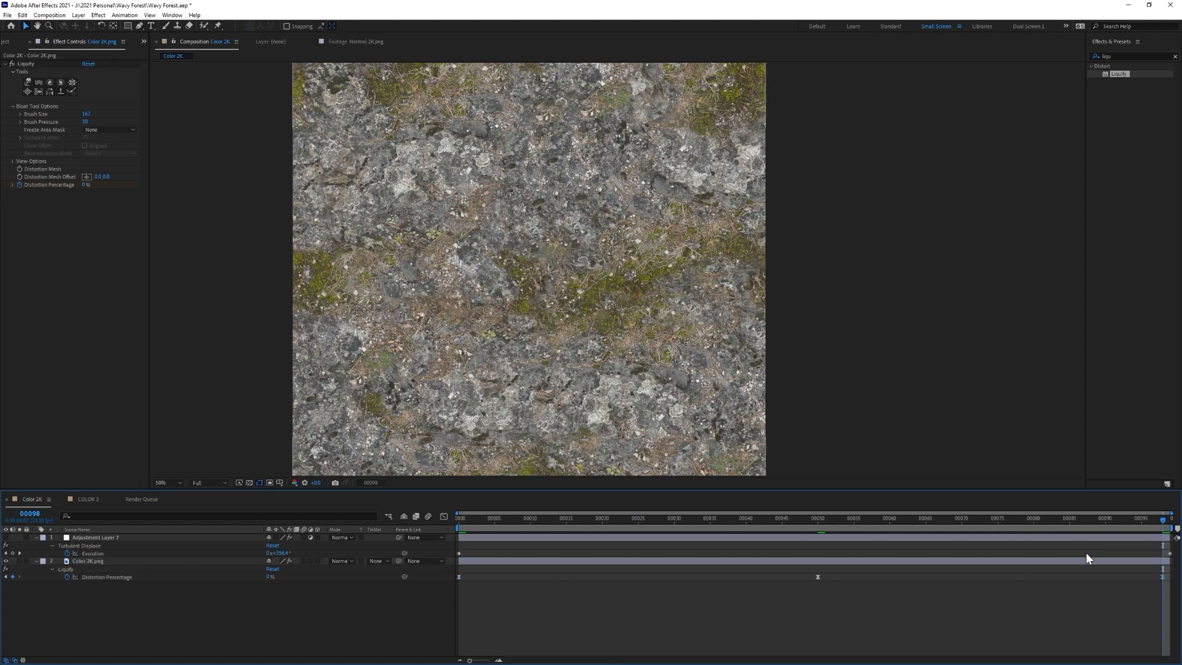
{"action": "left_click_drag", "start_coordinate": [1140, 519], "coordinate": [875, 519]}
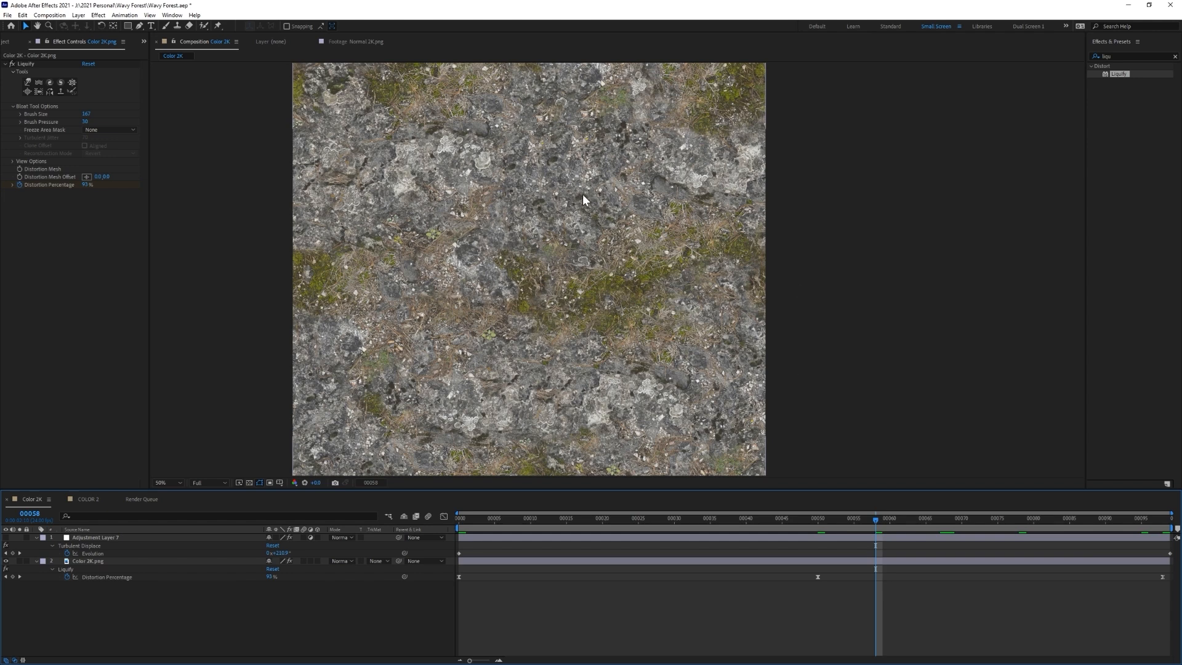
Step: Play back the rendered color sequence in the COLOR 2 composition
{"action": "left_click", "coordinate": [88, 499]}
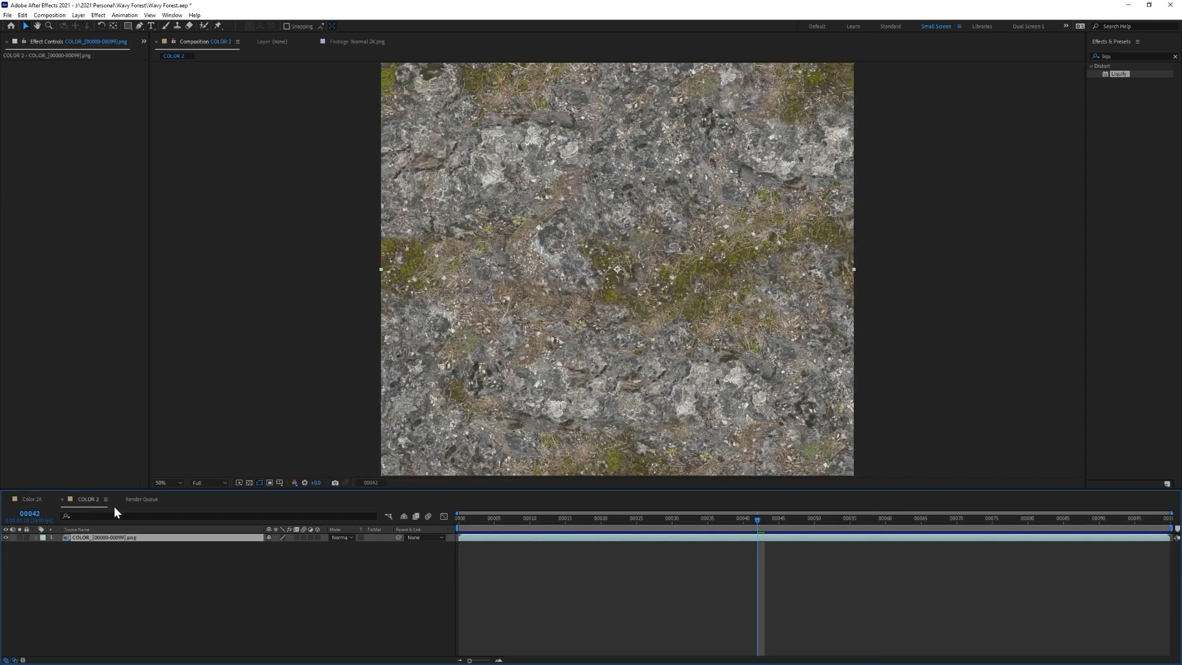
{"action": "key", "text": "space"}
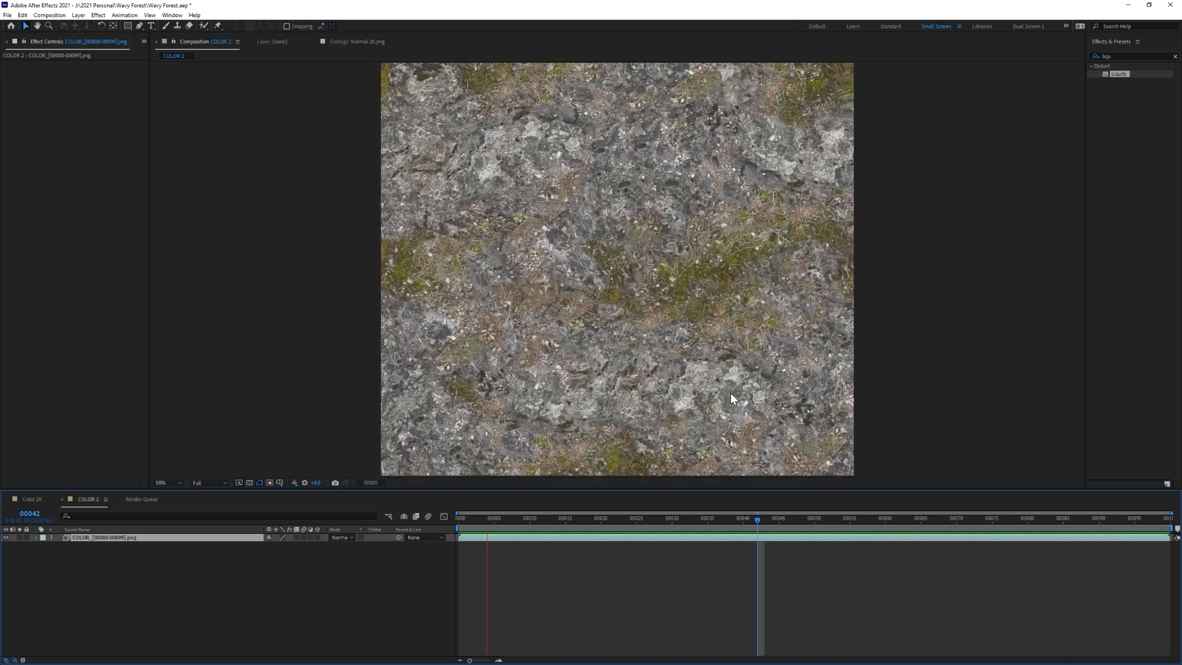
{"action": "key", "text": "space"}
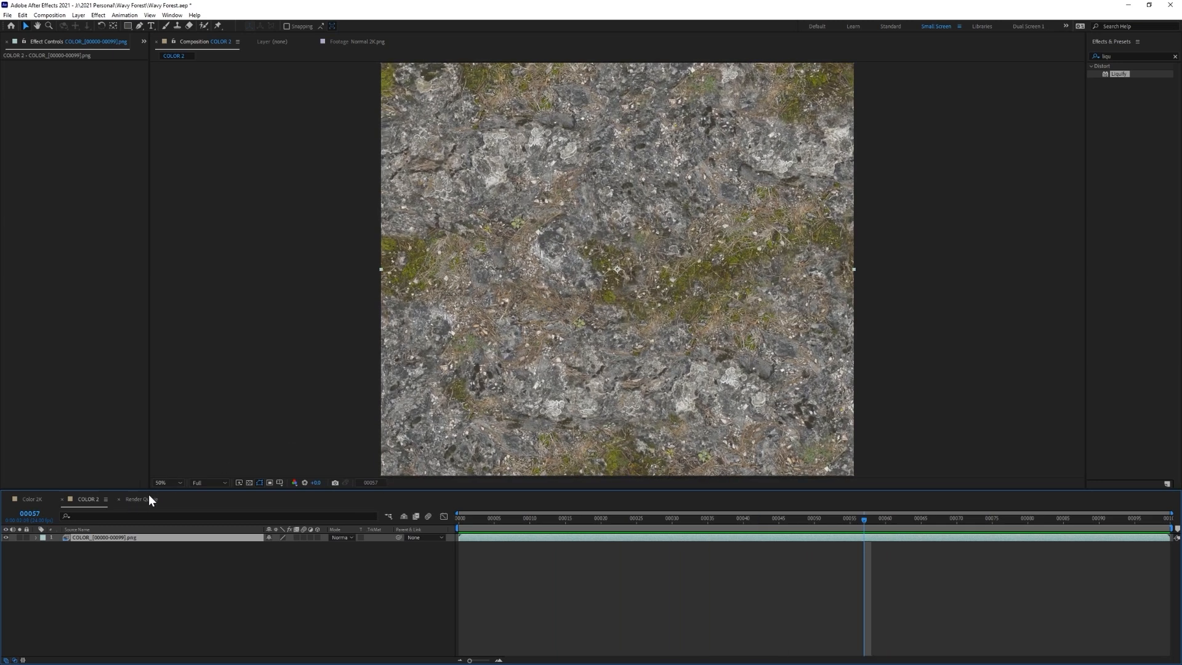
Step: Make the adjustment layer in the Color 2K composition visible again and clear the effects search
{"action": "left_click", "coordinate": [34, 499]}
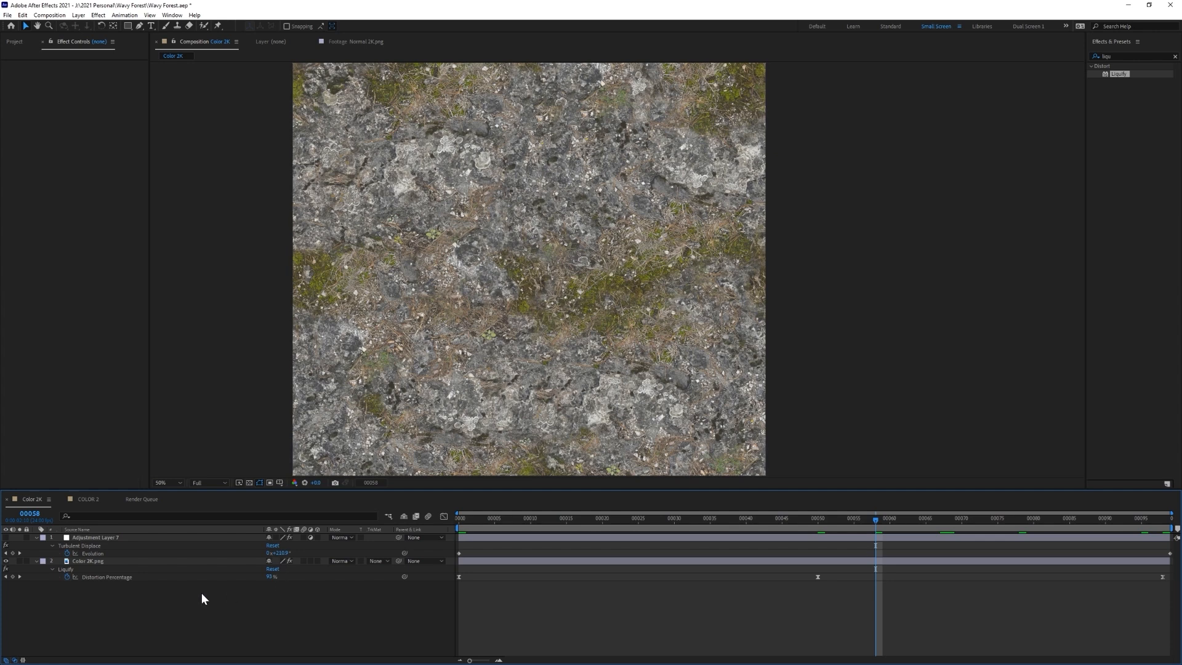
{"action": "left_click", "coordinate": [6, 537]}
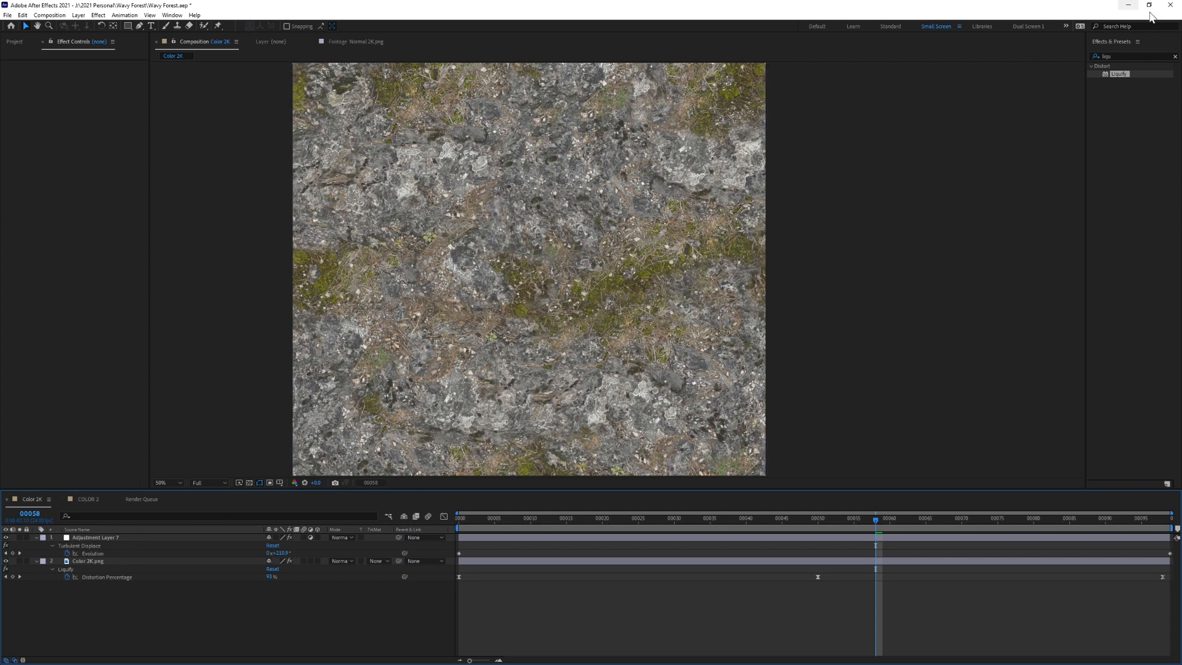
{"action": "left_click", "coordinate": [1174, 56]}
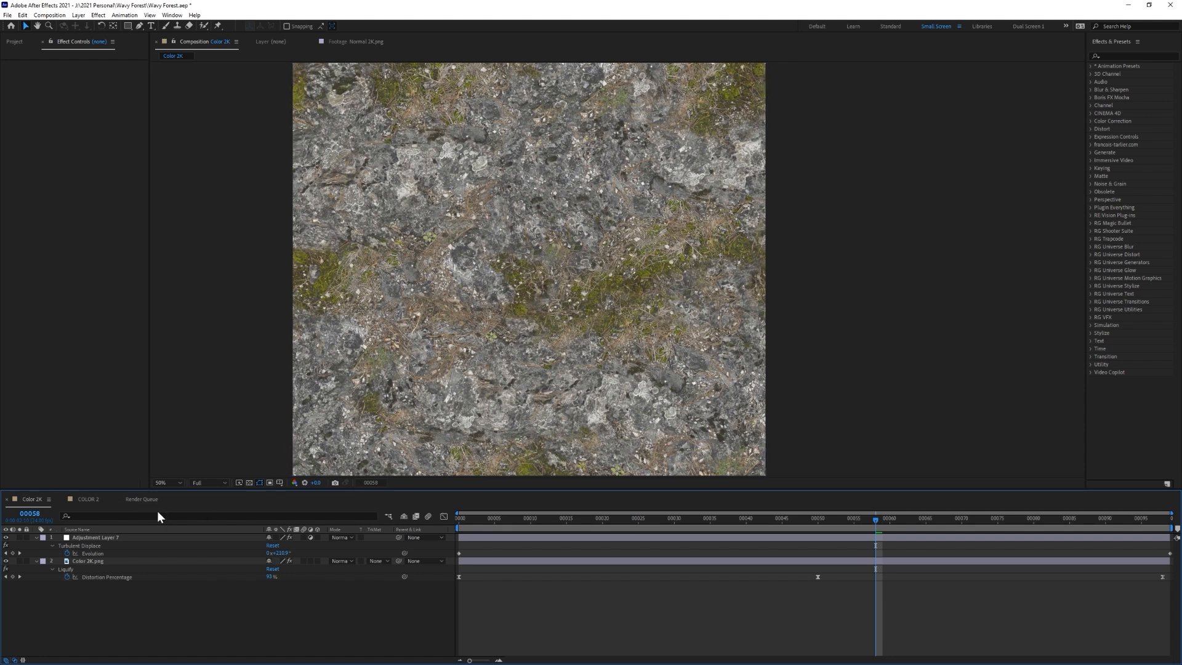
Step: Add the Color 2K composition to the render queue and look through its output module templates without choosing one
{"action": "key", "text": "ctrl+m"}
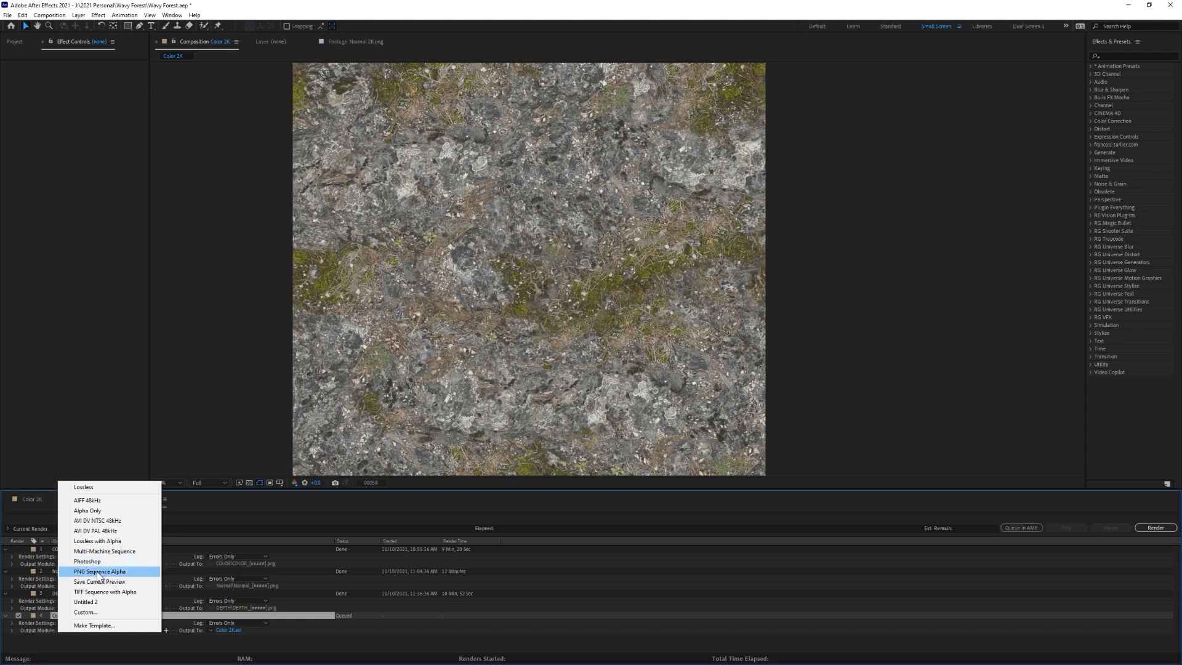
{"action": "left_click", "coordinate": [159, 645]}
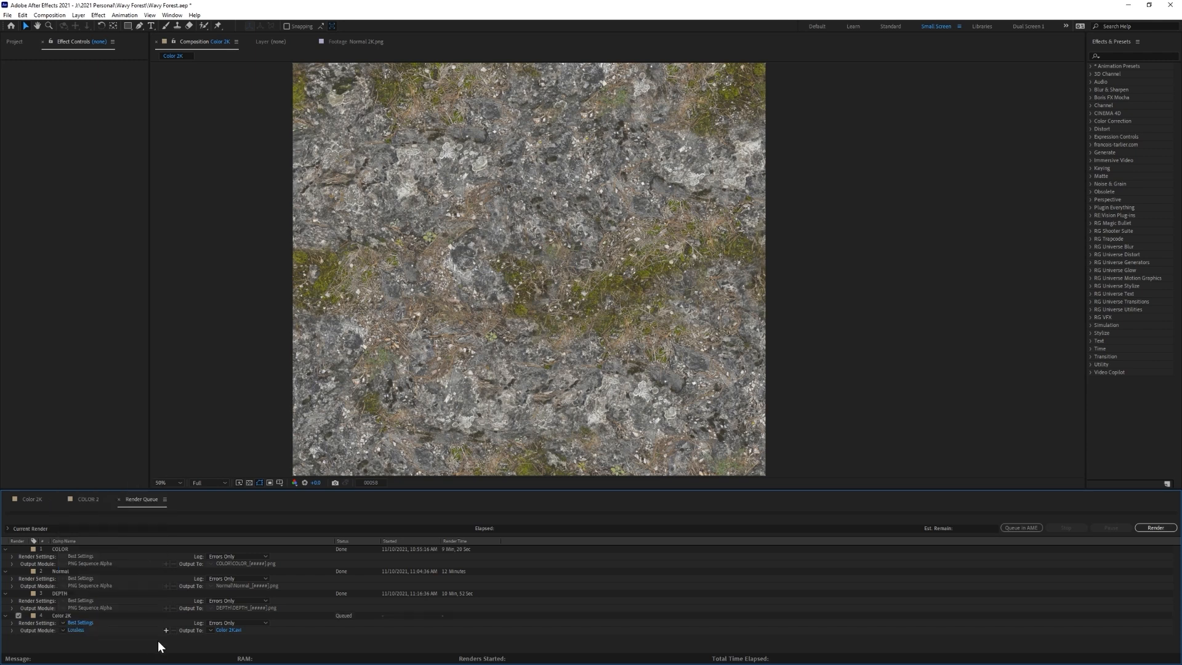
{"action": "left_click", "coordinate": [86, 499]}
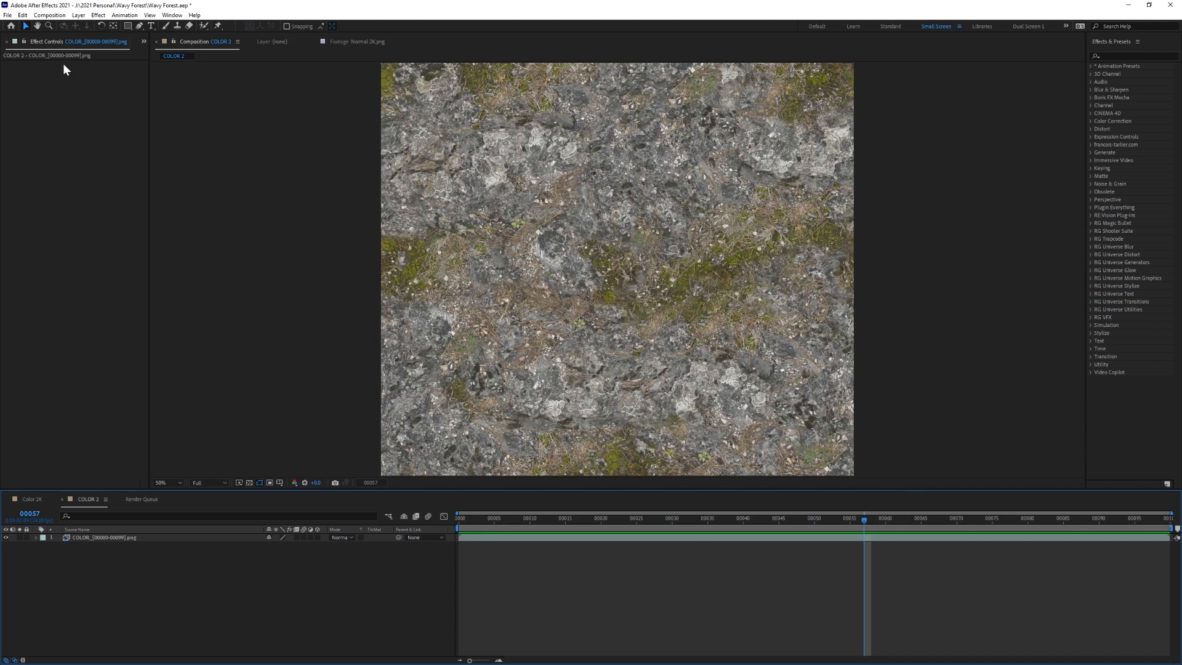
Step: Duplicate the Color 2K composition in the project, rename the copy Normal, and open it
{"action": "key", "text": "ctrl+0"}
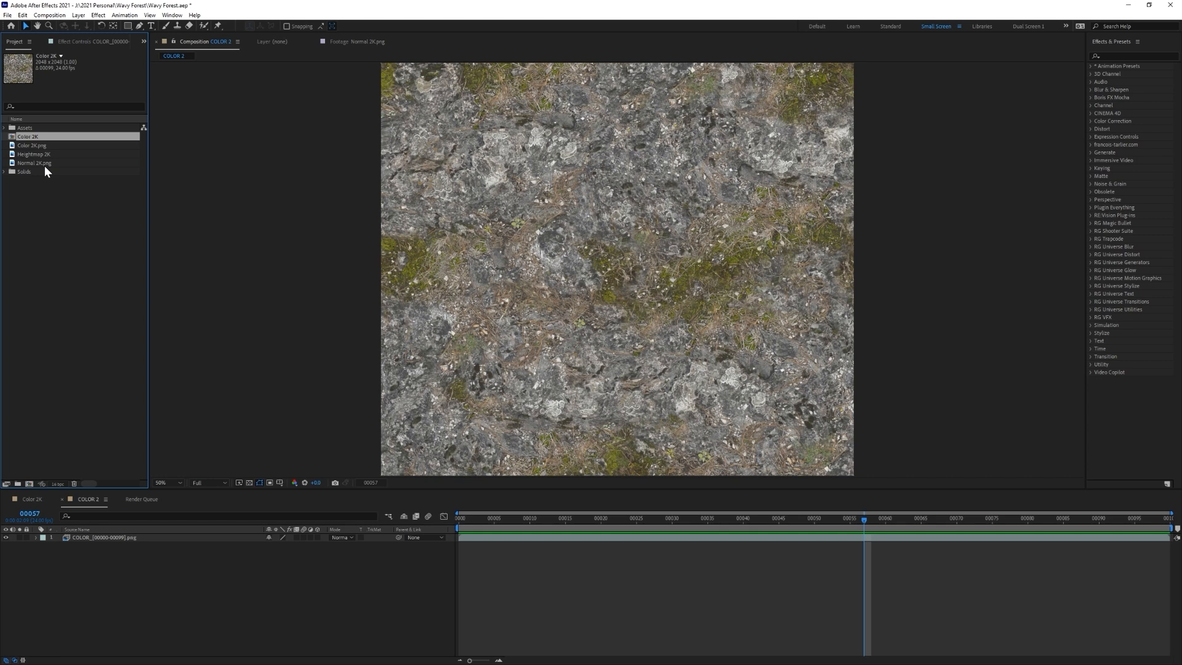
{"action": "left_click", "coordinate": [30, 499]}
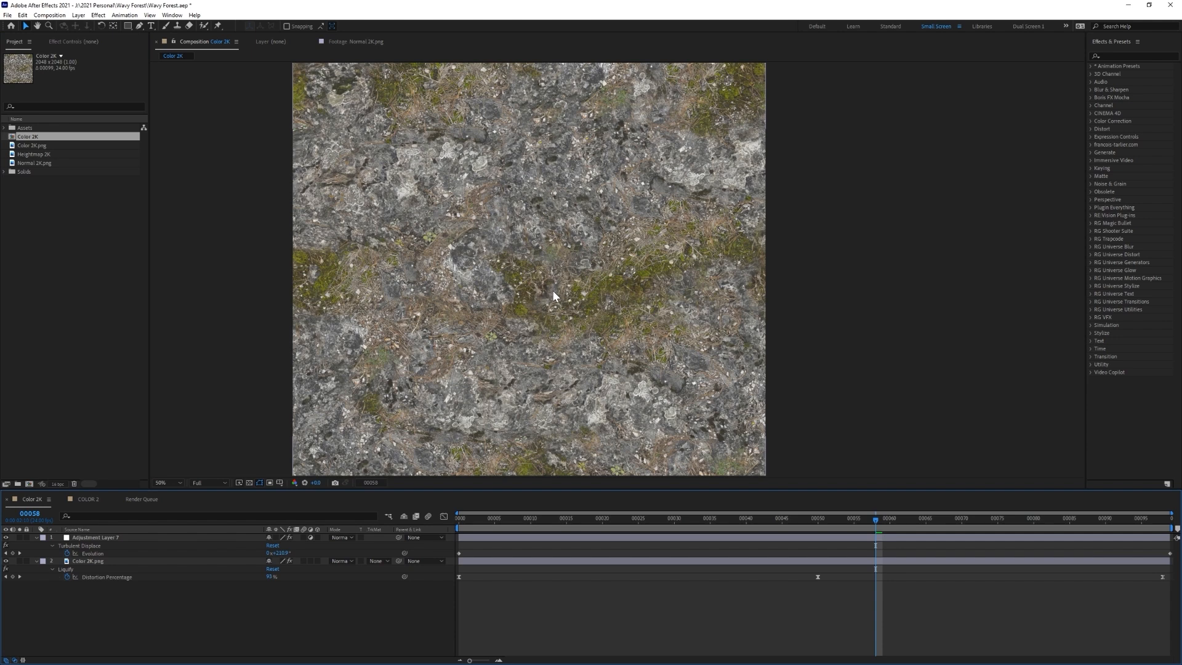
{"action": "left_click", "coordinate": [24, 138]}
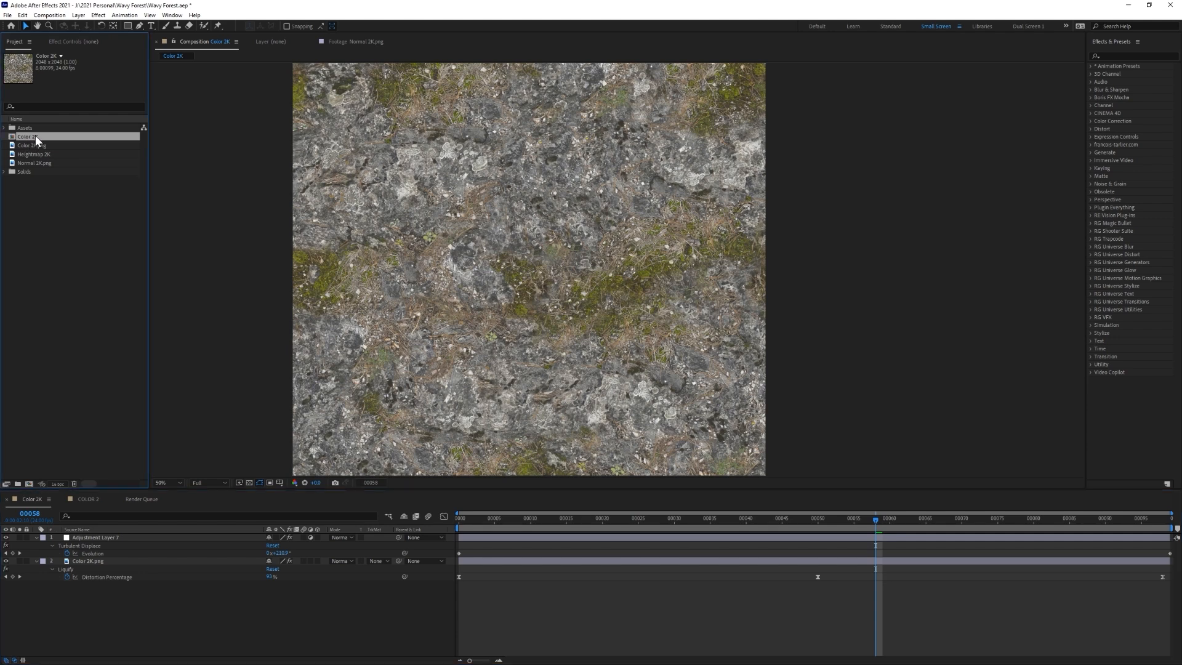
{"action": "key", "text": "ctrl+d"}
{"action": "key", "text": "Return"}
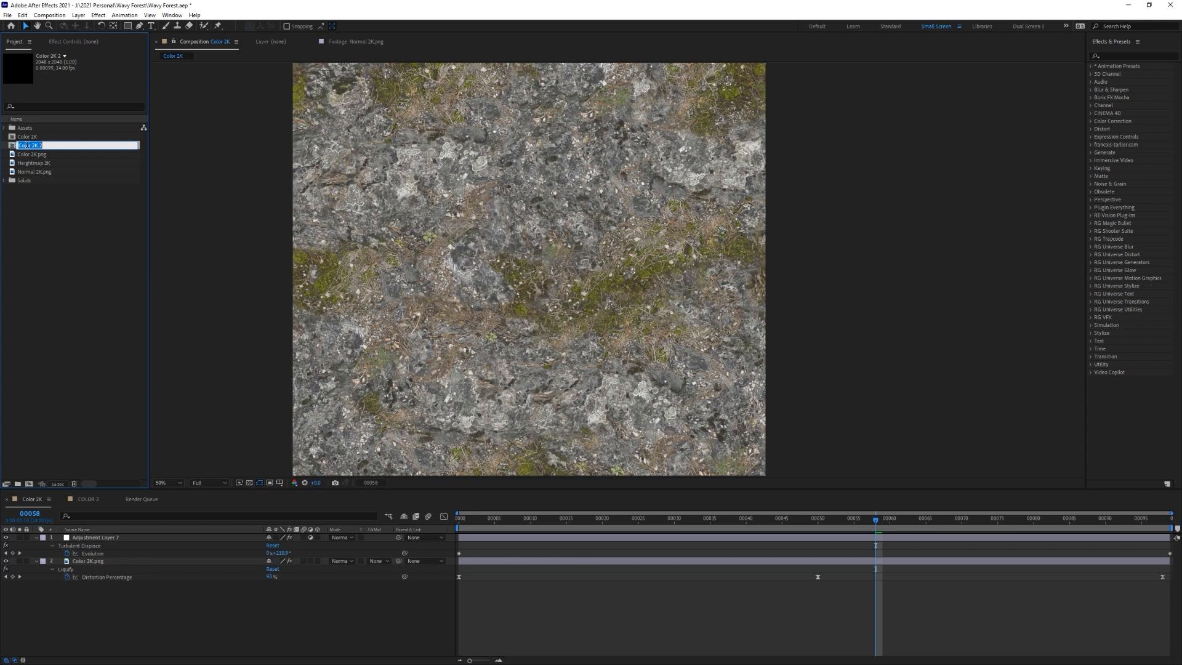
{"action": "type", "text": "Normal"}
{"action": "key", "text": "Return"}
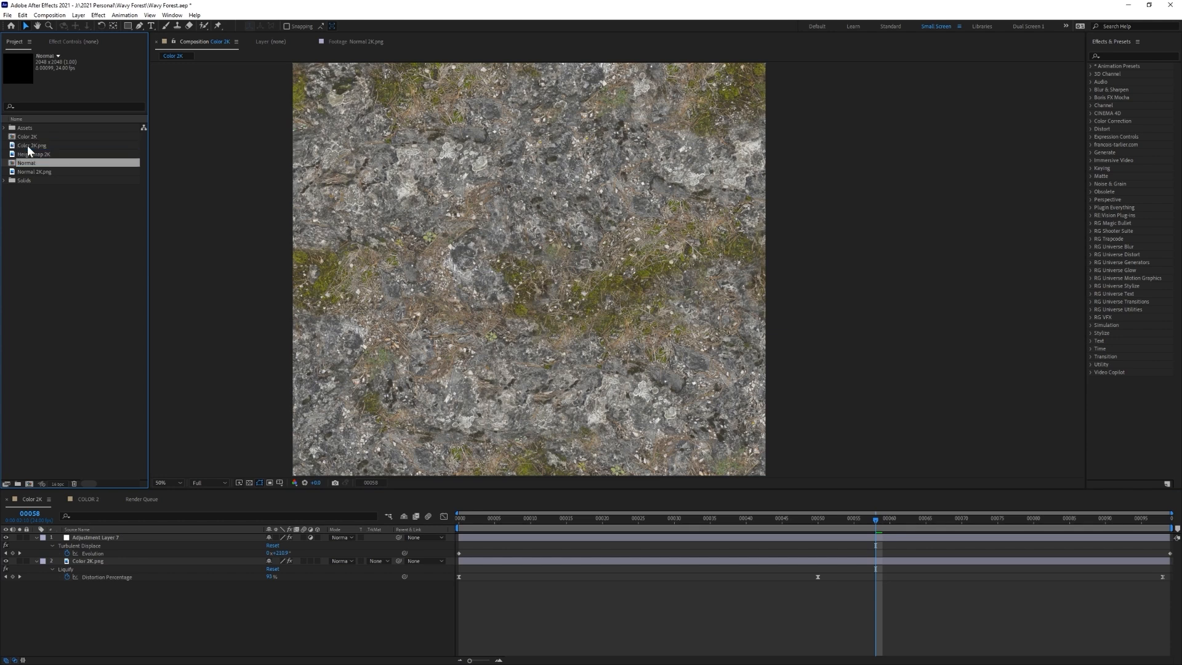
{"action": "double_click", "coordinate": [19, 163]}
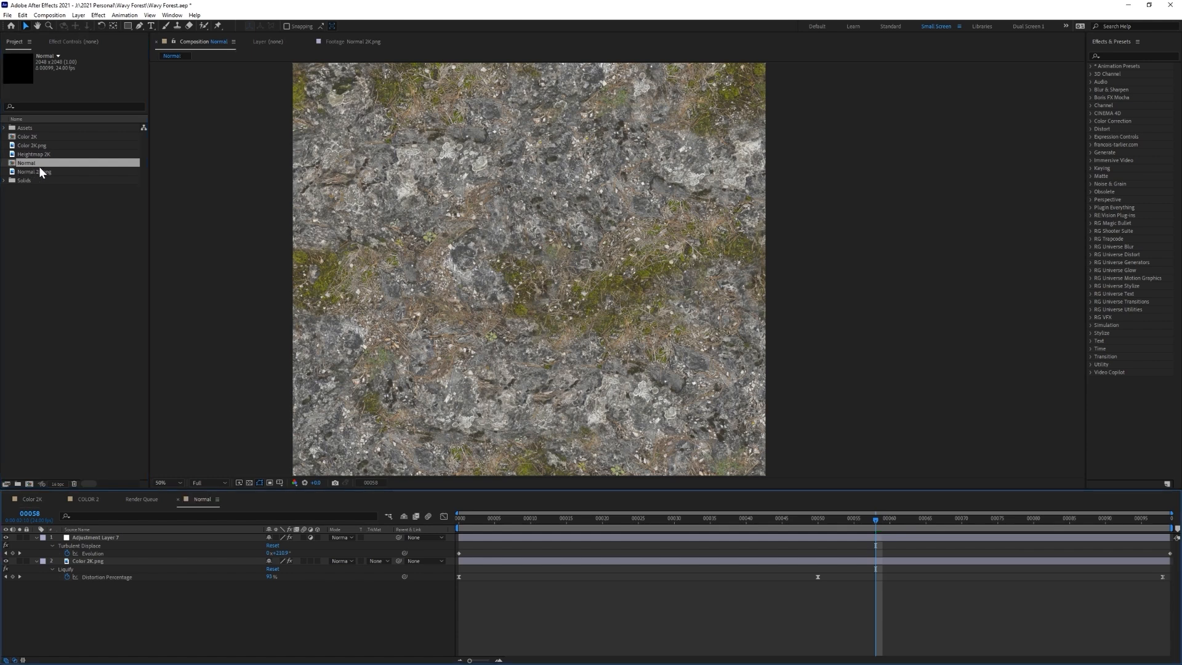
Step: Replace the Color 2K.png layer in the Normal composition with Normal 2K.png and scrub through its animation
{"action": "left_click", "coordinate": [90, 560]}
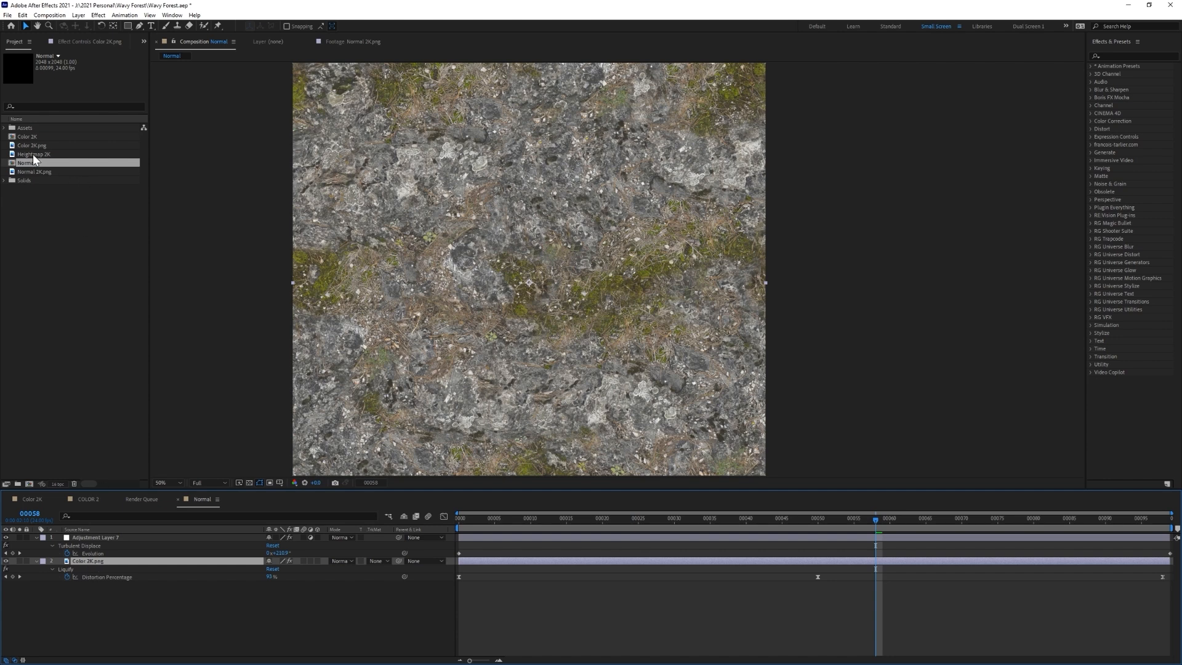
{"action": "left_click", "coordinate": [29, 171]}
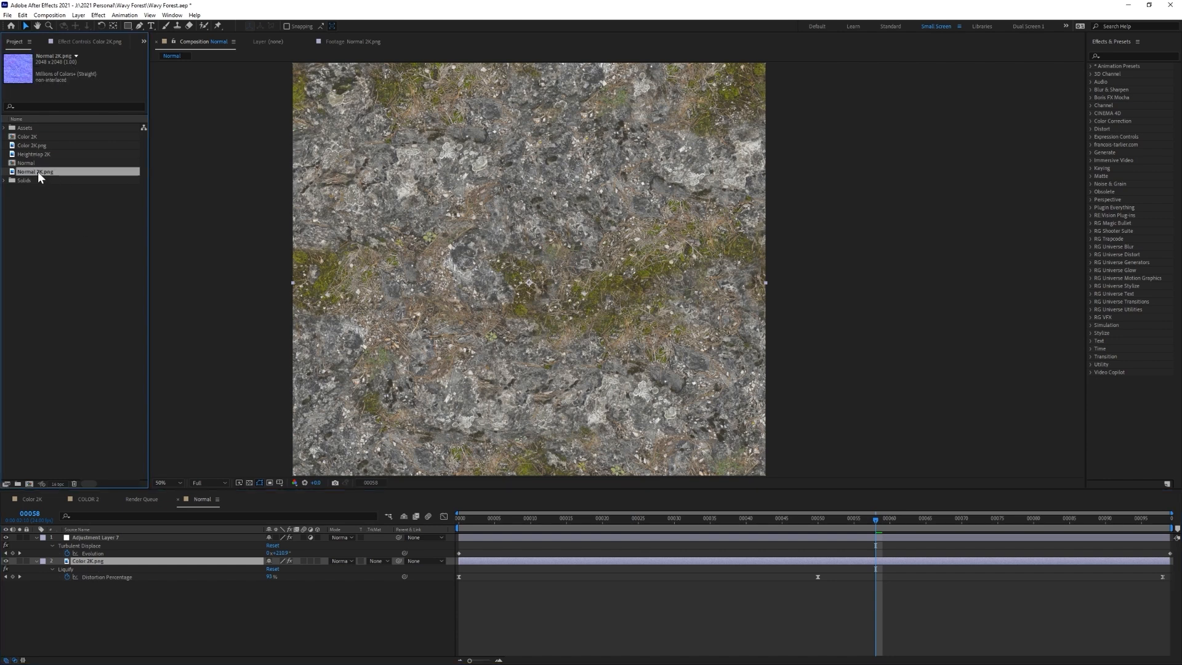
{"action": "left_click_drag", "start_coordinate": [39, 171], "coordinate": [122, 570]}
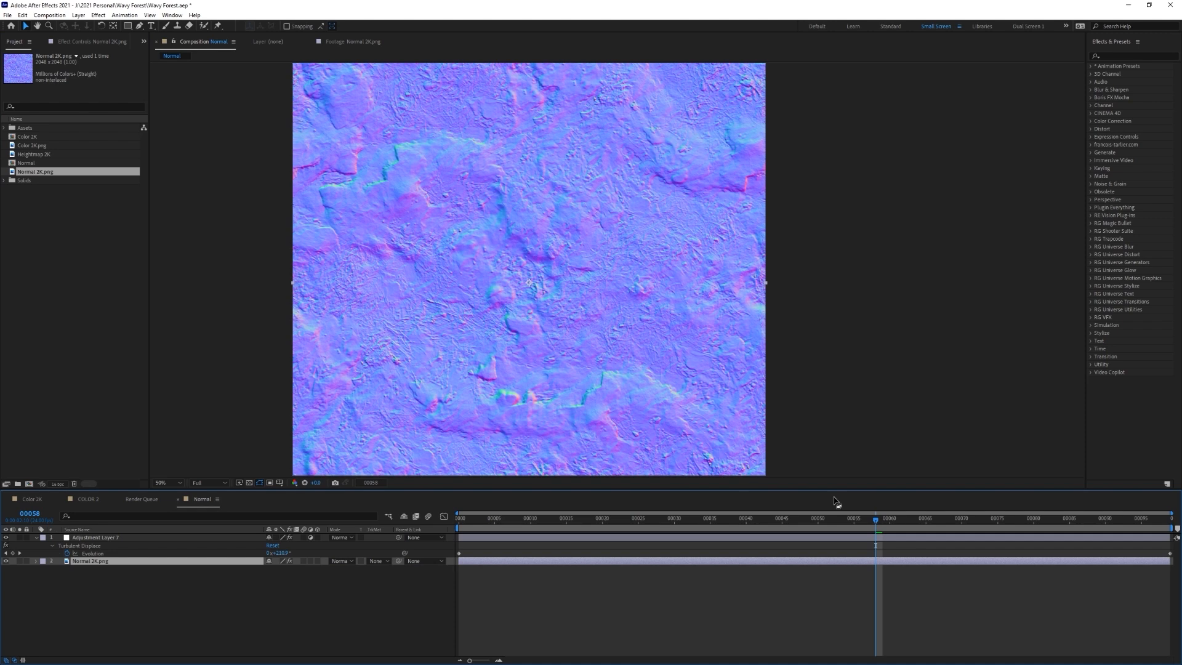
{"action": "left_click_drag", "start_coordinate": [851, 519], "coordinate": [624, 524]}
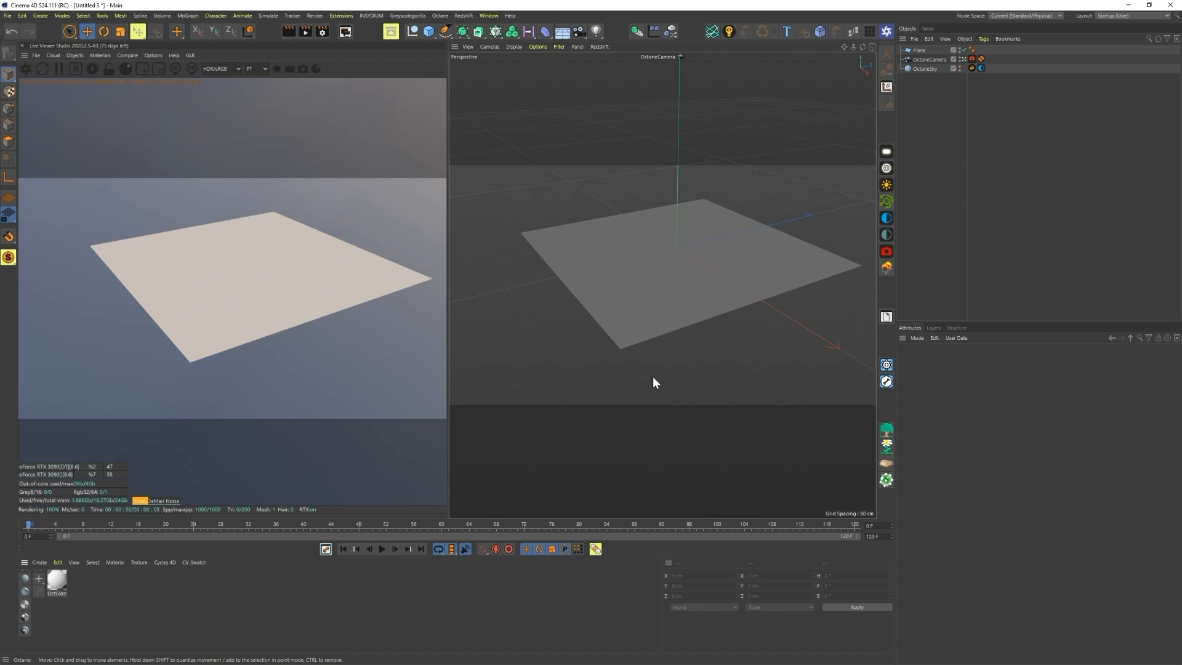
Step: In Cinema 4D, enlarge the Live Viewer, assign the Octane glossy material to the Plane, and open the material in the Octane Node Editor
{"action": "left_click_drag", "start_coordinate": [449, 331], "coordinate": [476, 330]}
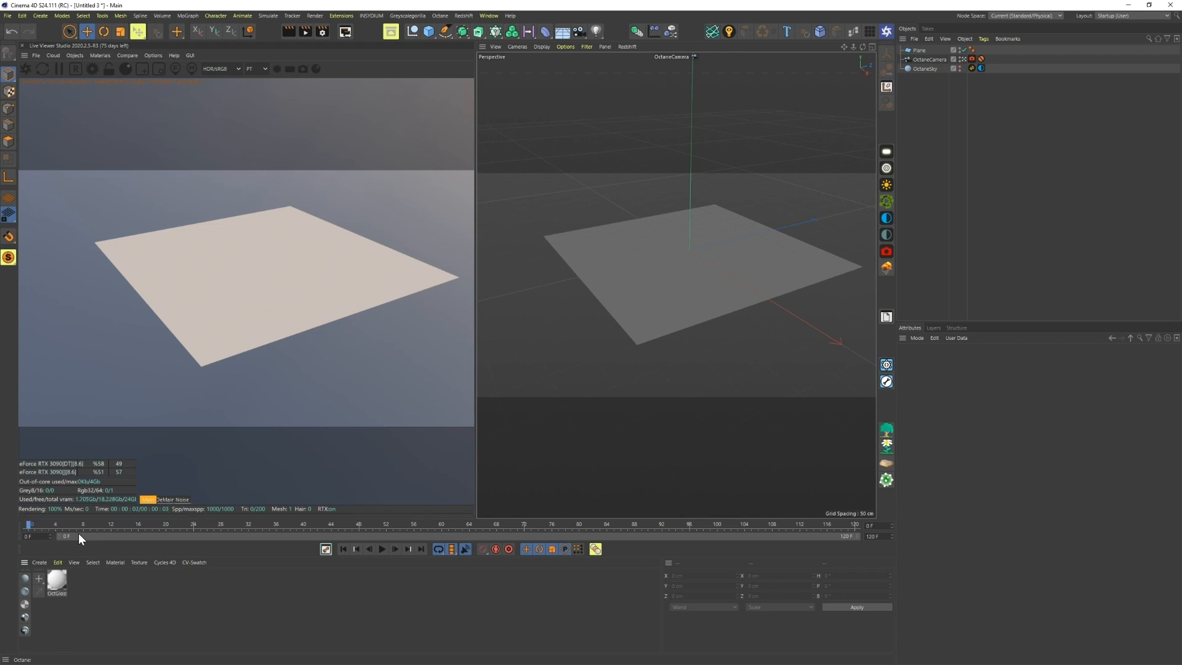
{"action": "left_click_drag", "start_coordinate": [60, 577], "coordinate": [922, 52]}
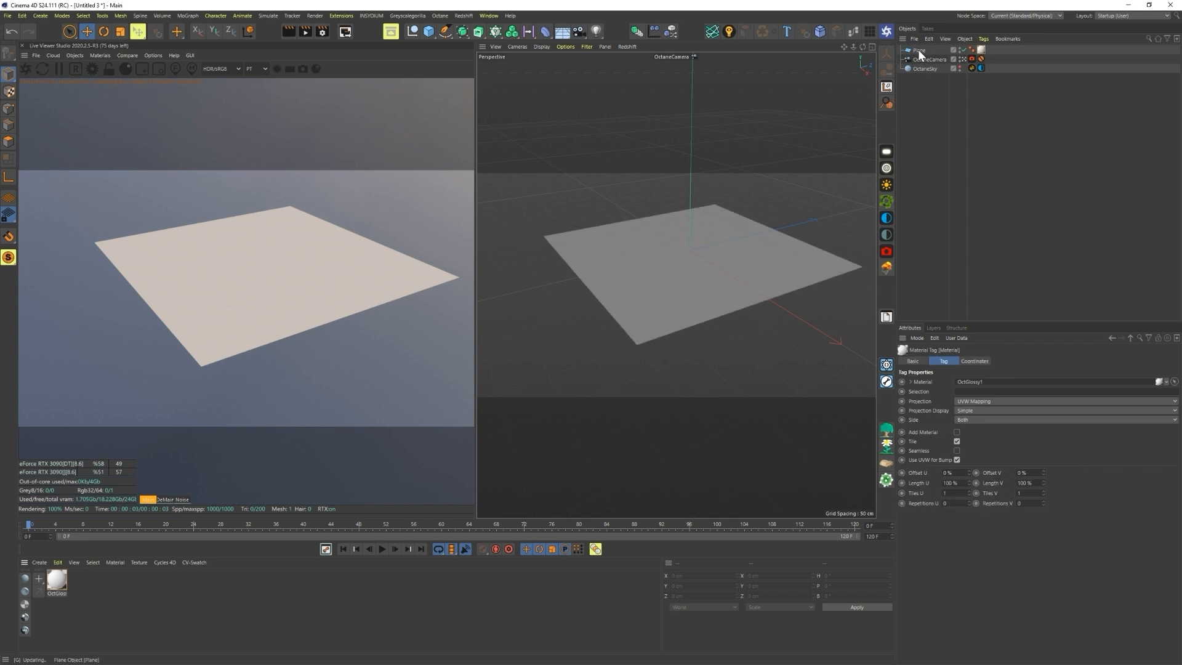
{"action": "left_click", "coordinate": [853, 32]}
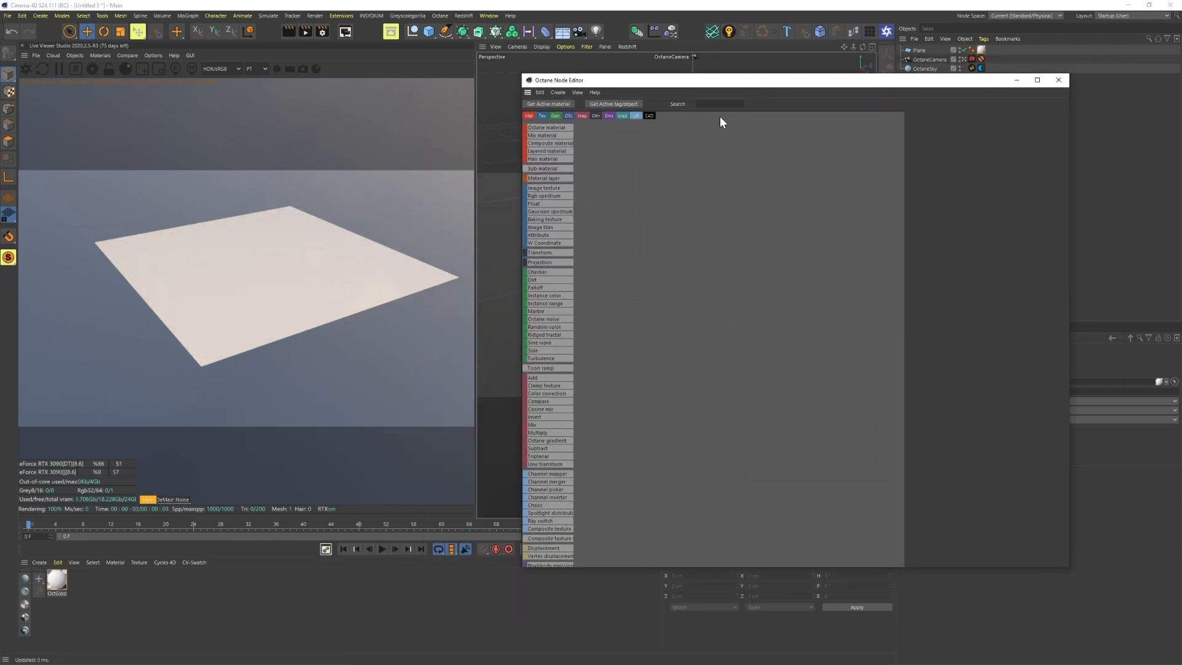
{"action": "left_click", "coordinate": [58, 580]}
Step: Add an image texture to the glossy material's Diffuse channel and load COLOR_00000.png from the COLOR folder
{"action": "left_click_drag", "start_coordinate": [797, 286], "coordinate": [712, 274]}
{"action": "left_click", "coordinate": [777, 266]}
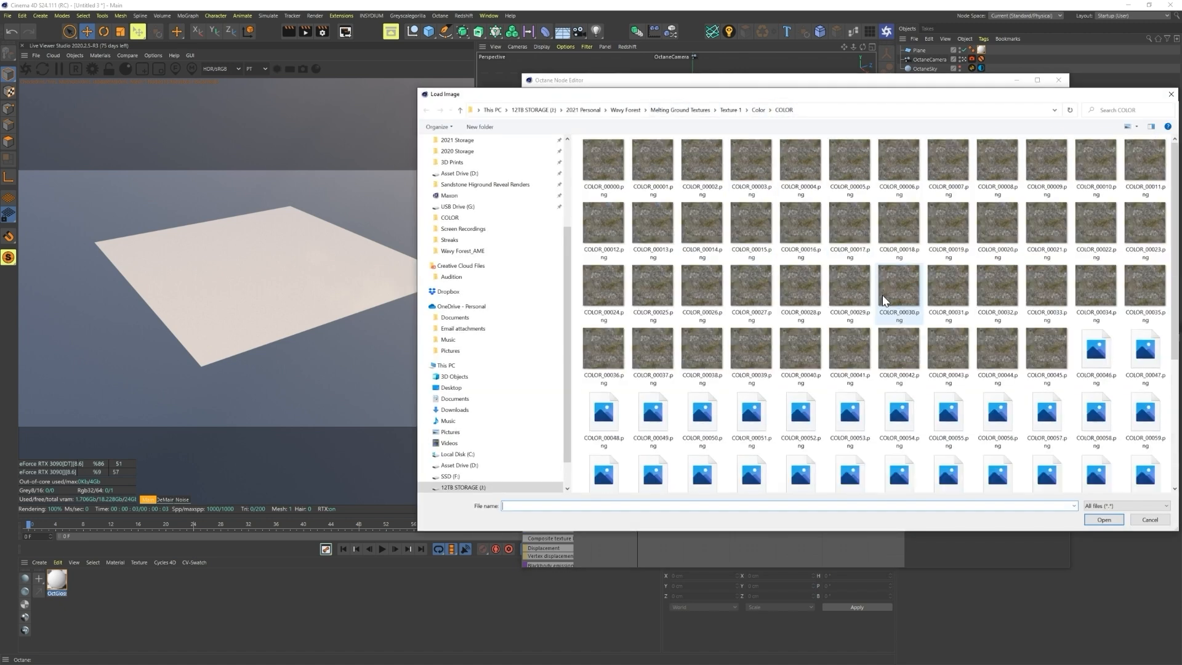
{"action": "left_click", "coordinate": [603, 161]}
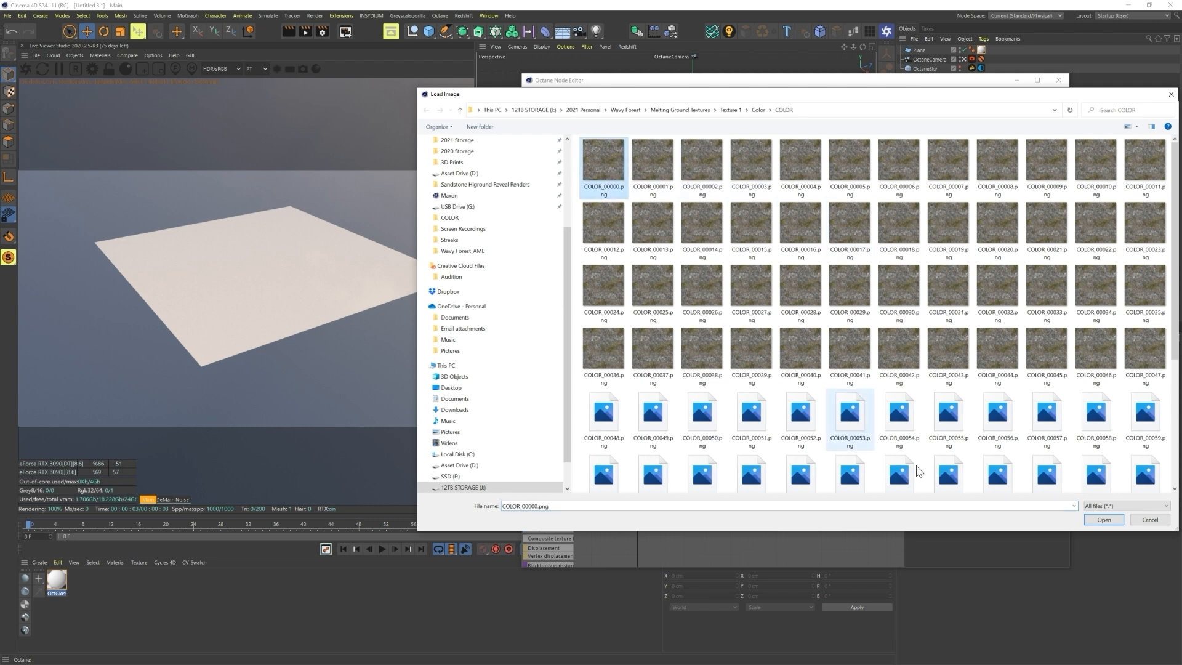
{"action": "left_click", "coordinate": [1104, 519]}
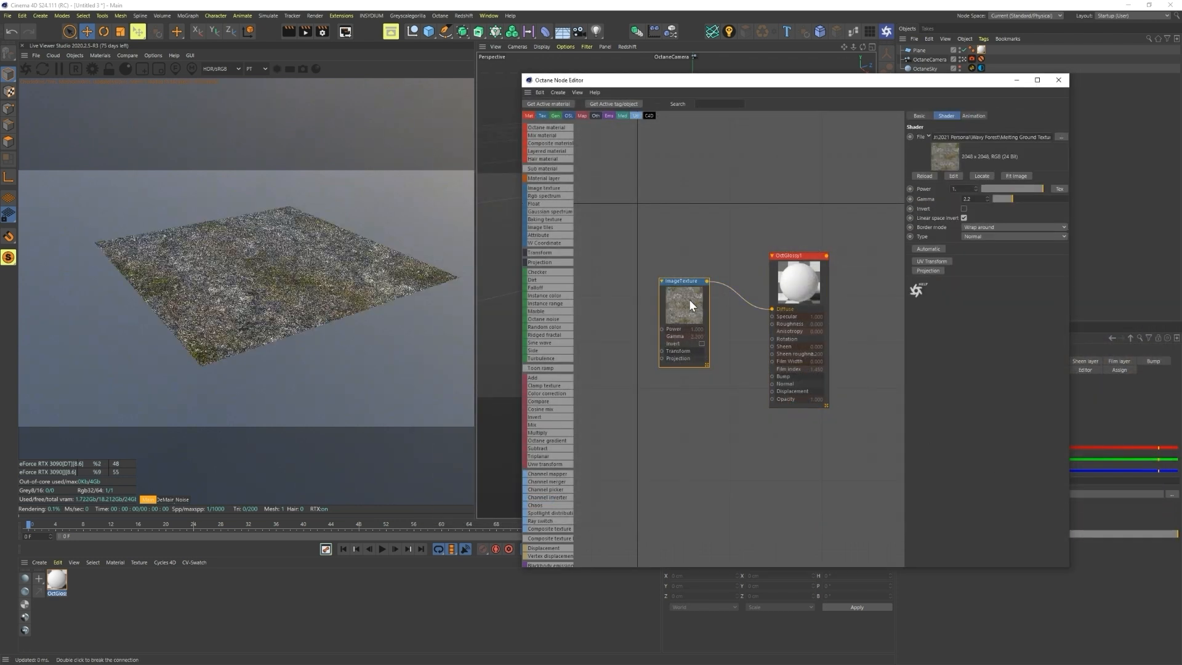
Step: Set the color texture's movie frame rate to 24 and calculate its animation frame range
{"action": "right_click_drag", "start_coordinate": [282, 271], "coordinate": [382, 280]}
{"action": "left_click_drag", "start_coordinate": [677, 307], "coordinate": [702, 277]}
{"action": "left_click", "coordinate": [981, 113]}
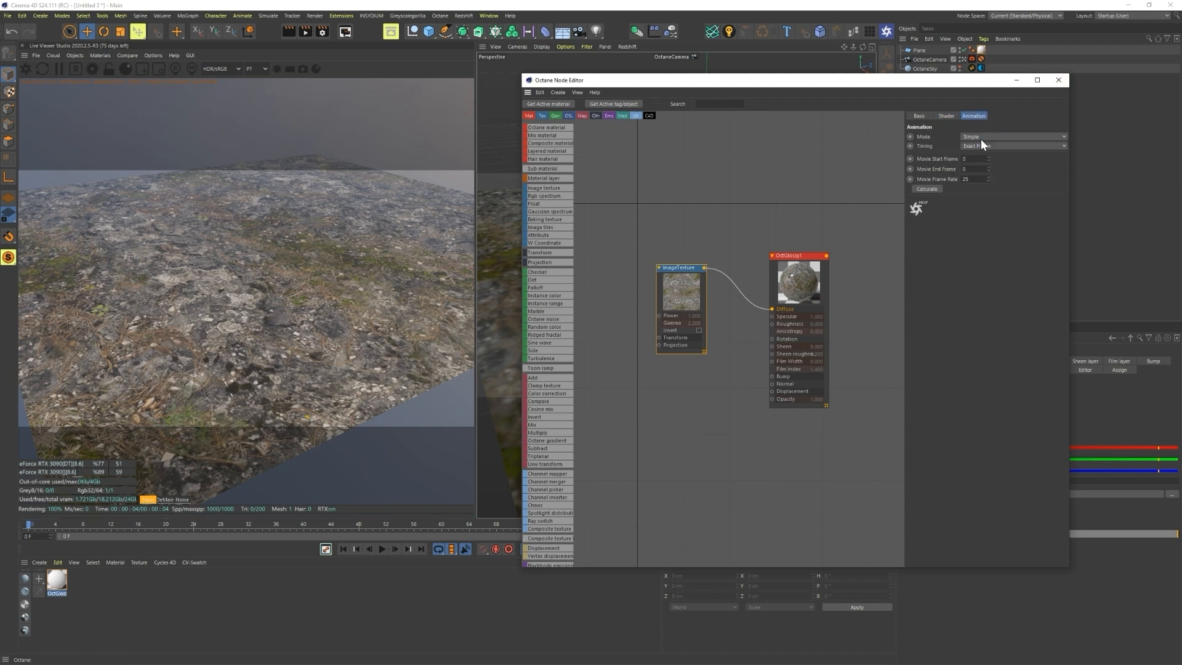
{"action": "type", "text": "24"}
{"action": "key", "text": "Return"}
{"action": "left_click", "coordinate": [930, 190]}
Step: Move the node editor clear of the timeline and set the project's end frame to 99
{"action": "left_click_drag", "start_coordinate": [945, 79], "coordinate": [900, 35]}
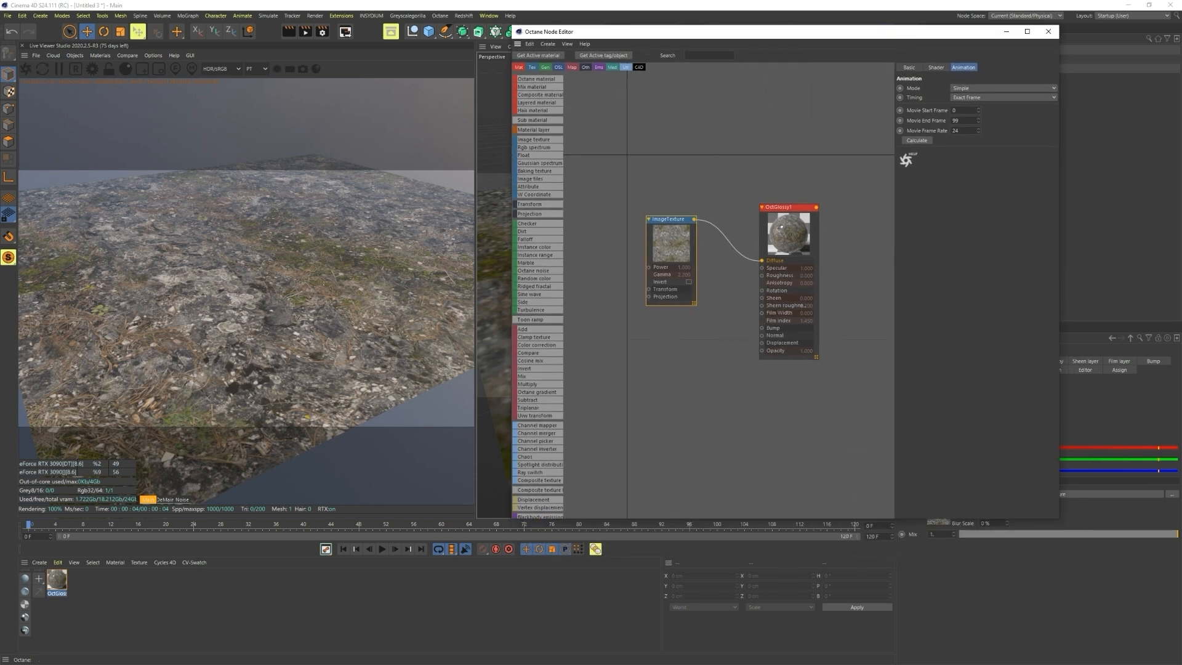
{"action": "left_click", "coordinate": [871, 536]}
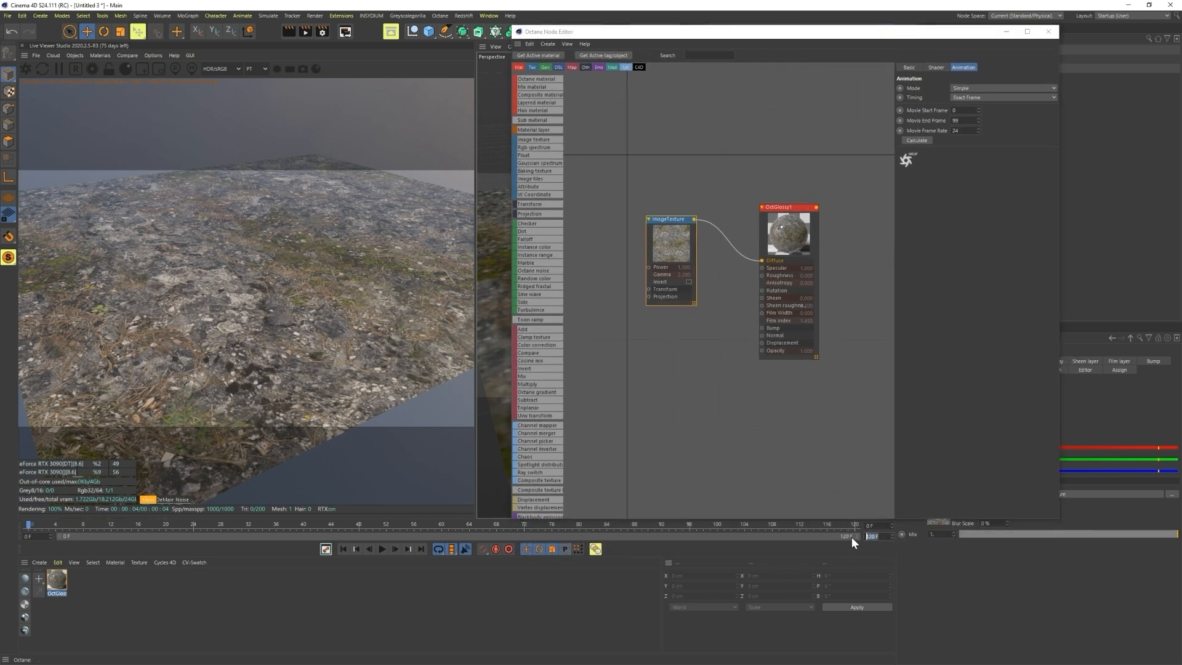
{"action": "type", "text": "99"}
{"action": "key", "text": "Return"}
Step: Duplicate the color image texture node and load Normal_00000.png from the Normal folder into the copy
{"action": "left_click_drag", "start_coordinate": [665, 242], "coordinate": [651, 321]}
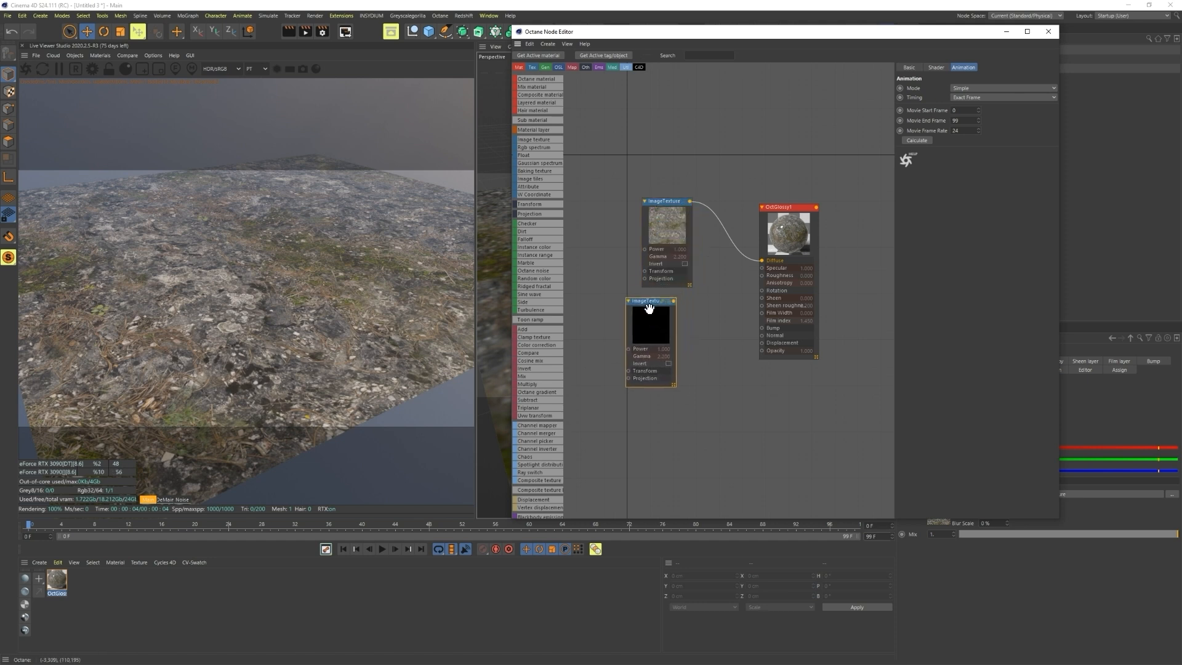
{"action": "left_click", "coordinate": [939, 67]}
{"action": "left_click", "coordinate": [1052, 90]}
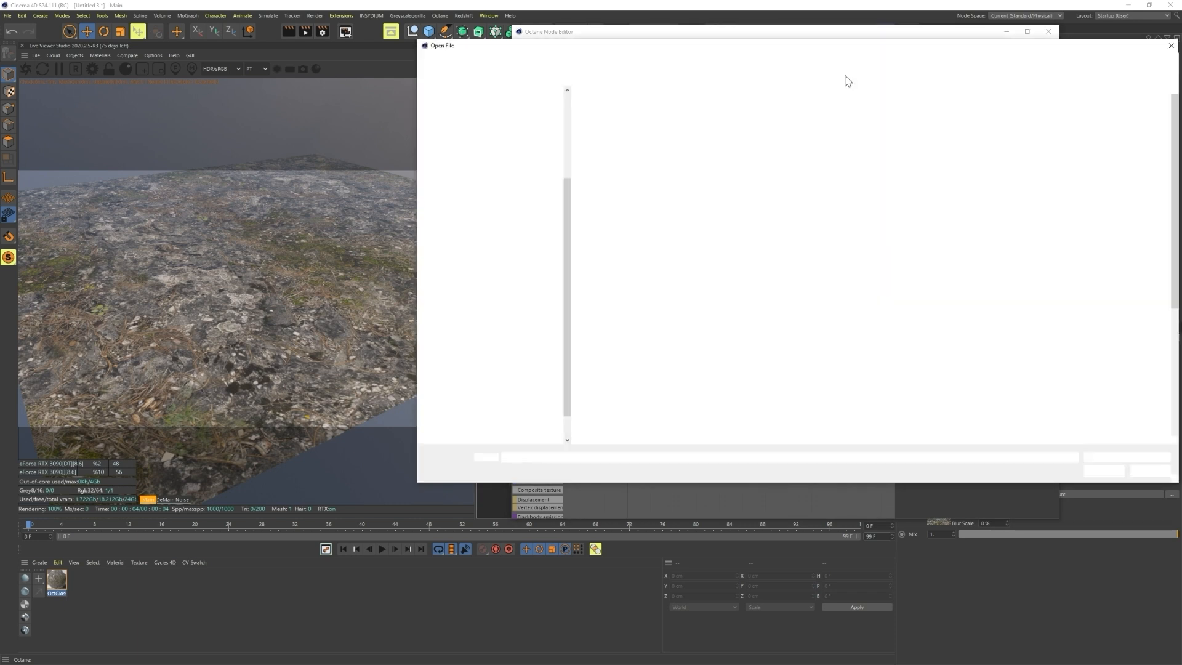
{"action": "left_click", "coordinate": [728, 64]}
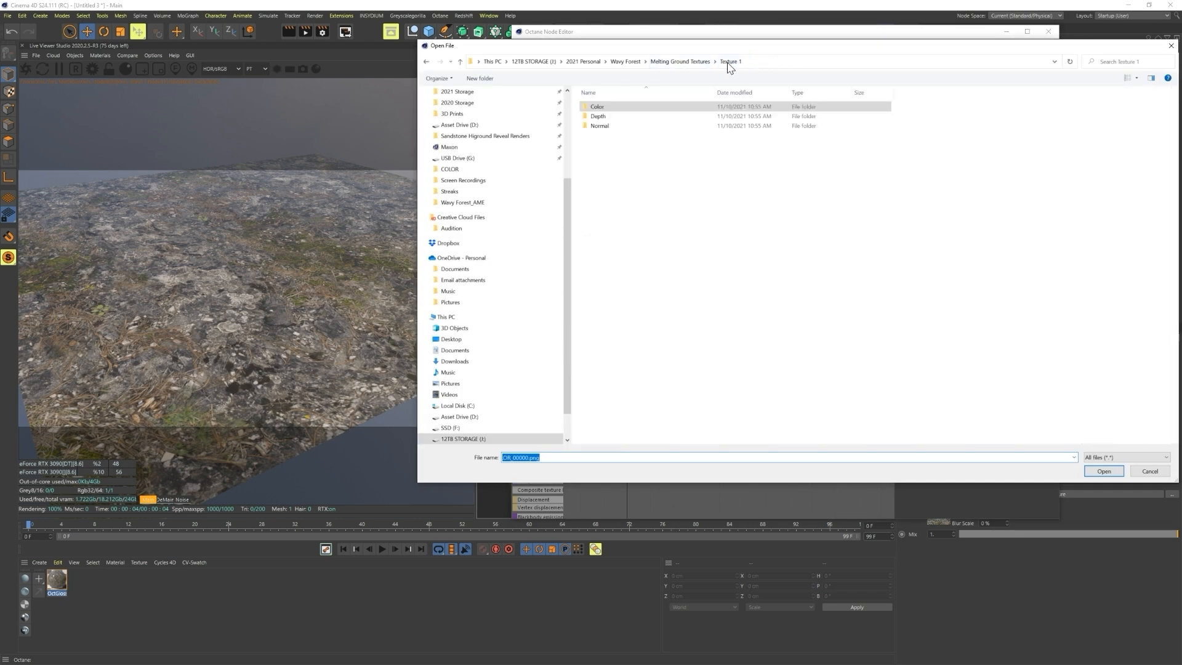
{"action": "double_click", "coordinate": [601, 127]}
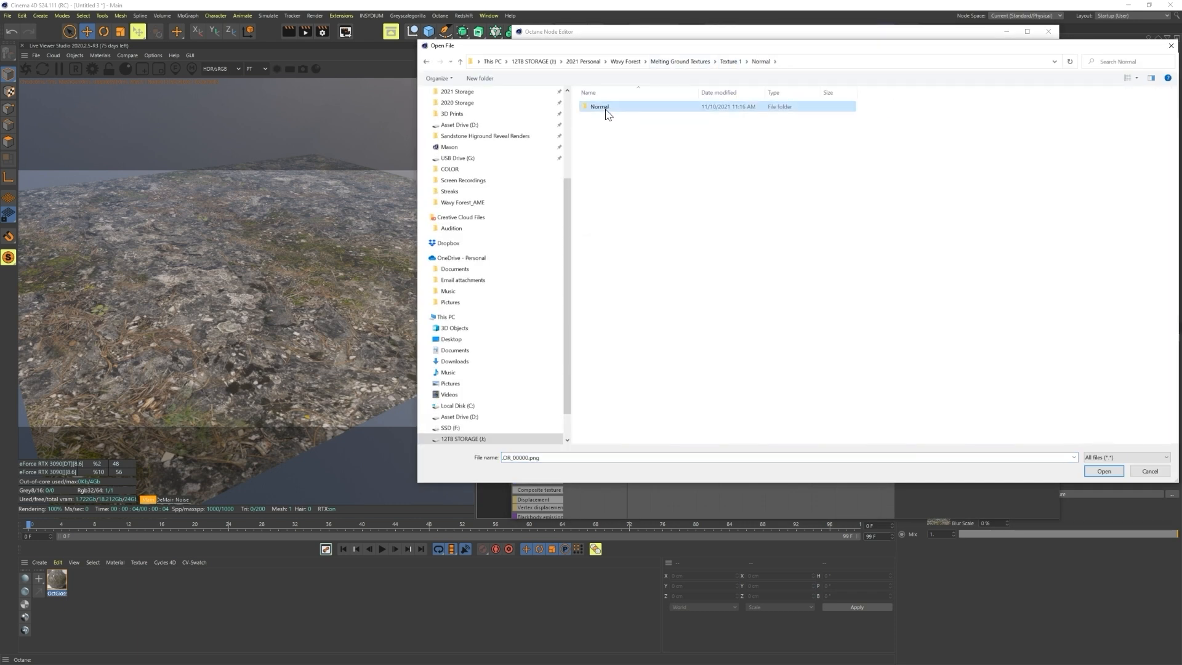
{"action": "double_click", "coordinate": [608, 108]}
{"action": "left_click", "coordinate": [608, 109]}
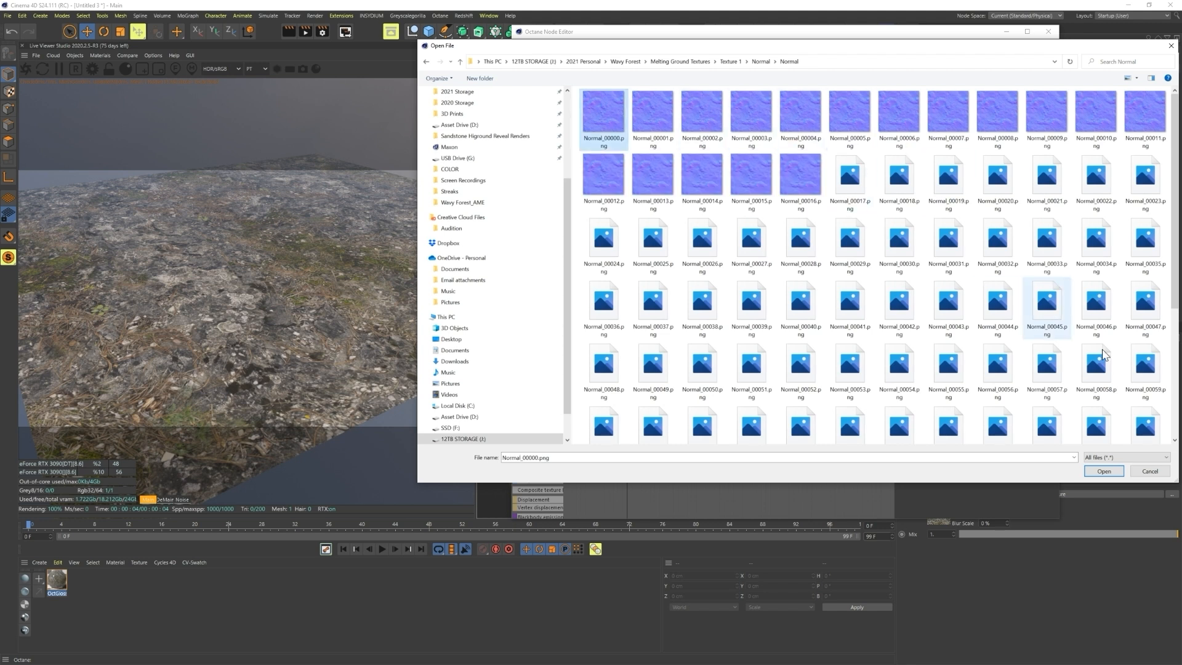
{"action": "left_click", "coordinate": [1100, 471]}
Step: Connect the normal image texture to the glossy material's Normal channel and check its animation settings
{"action": "left_click", "coordinate": [652, 376]}
{"action": "left_click_drag", "start_coordinate": [673, 300], "coordinate": [762, 335]}
{"action": "left_click_drag", "start_coordinate": [648, 326], "coordinate": [663, 323]}
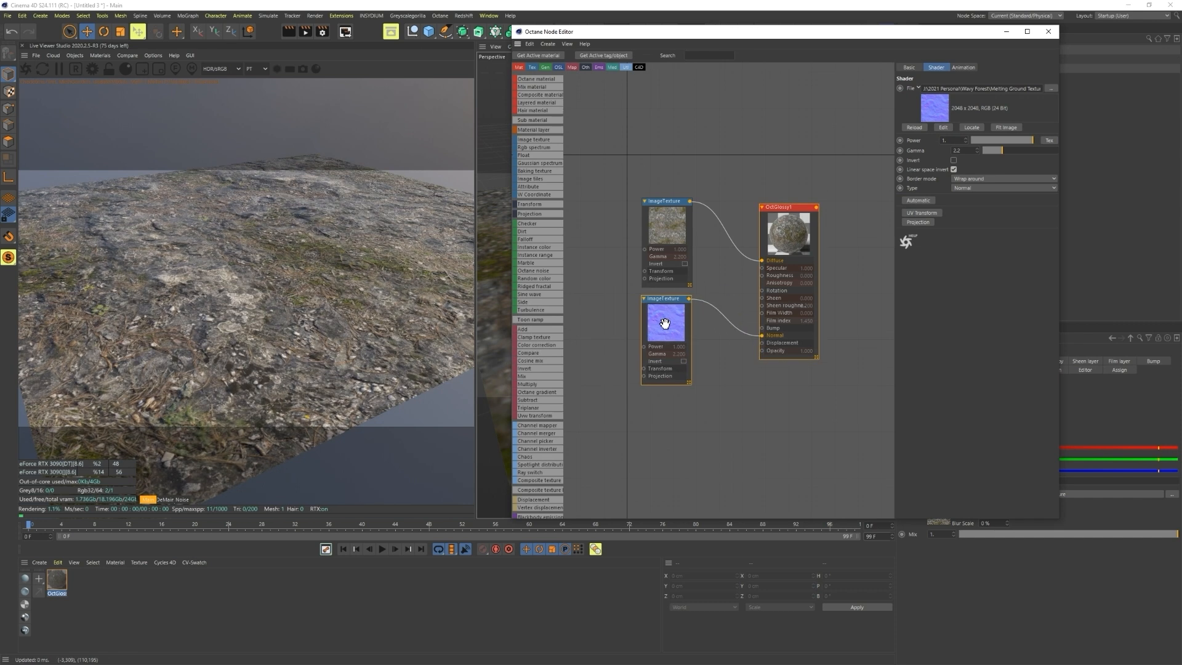
{"action": "left_click", "coordinate": [964, 67]}
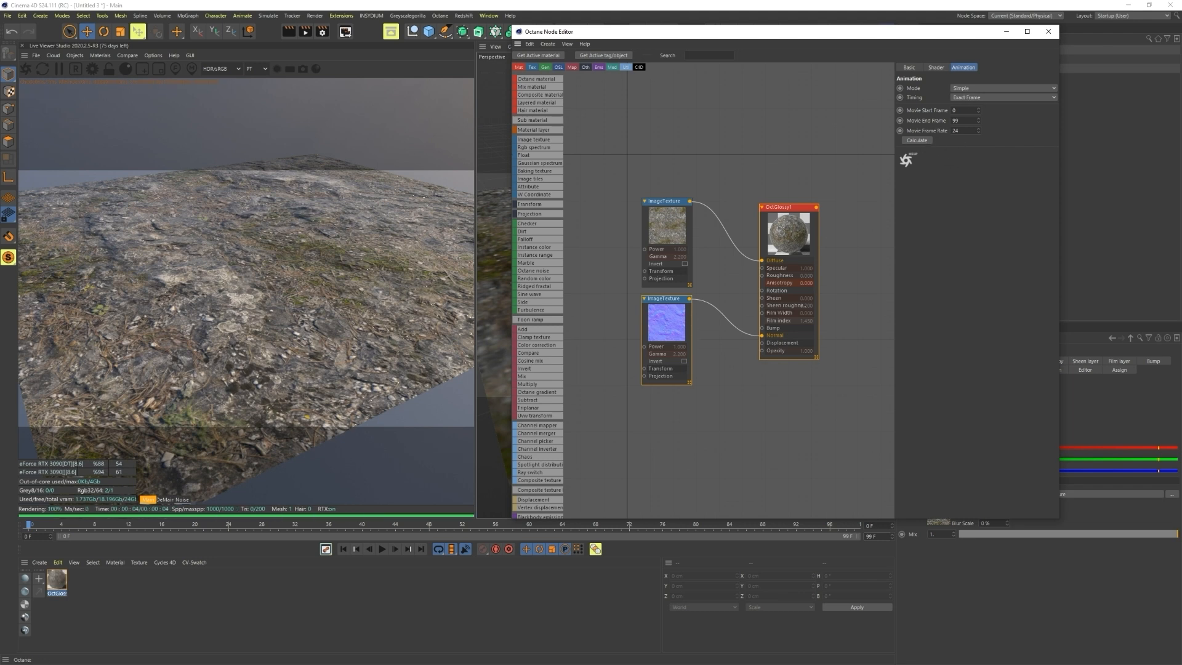
Step: Move the two texture nodes up and add a Displacement node to the material's Displacement channel
{"action": "left_click", "coordinate": [673, 316]}
{"action": "left_click_drag", "start_coordinate": [672, 316], "coordinate": [662, 260]}
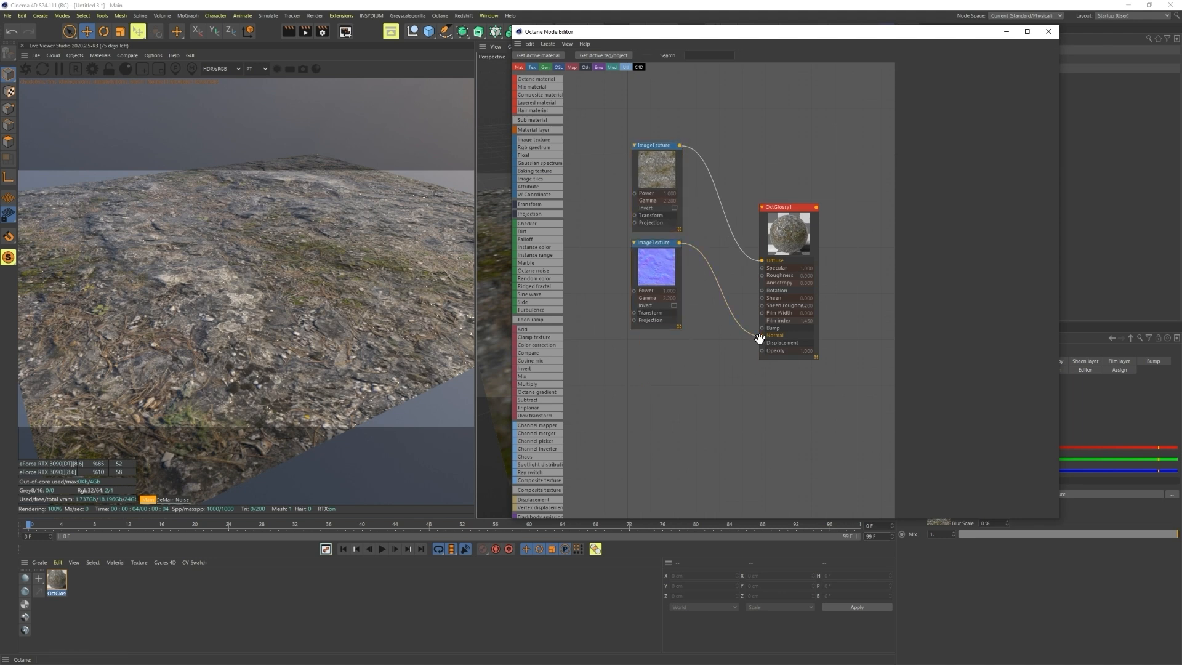
{"action": "left_click_drag", "start_coordinate": [762, 342], "coordinate": [720, 374]}
{"action": "left_click", "coordinate": [788, 372]}
Step: Duplicate the normal texture node, load DEPTH_00000.png from the DEPTH folder, and connect the copy to the Displacement node's Texture input
{"action": "left_click", "coordinate": [646, 244]}
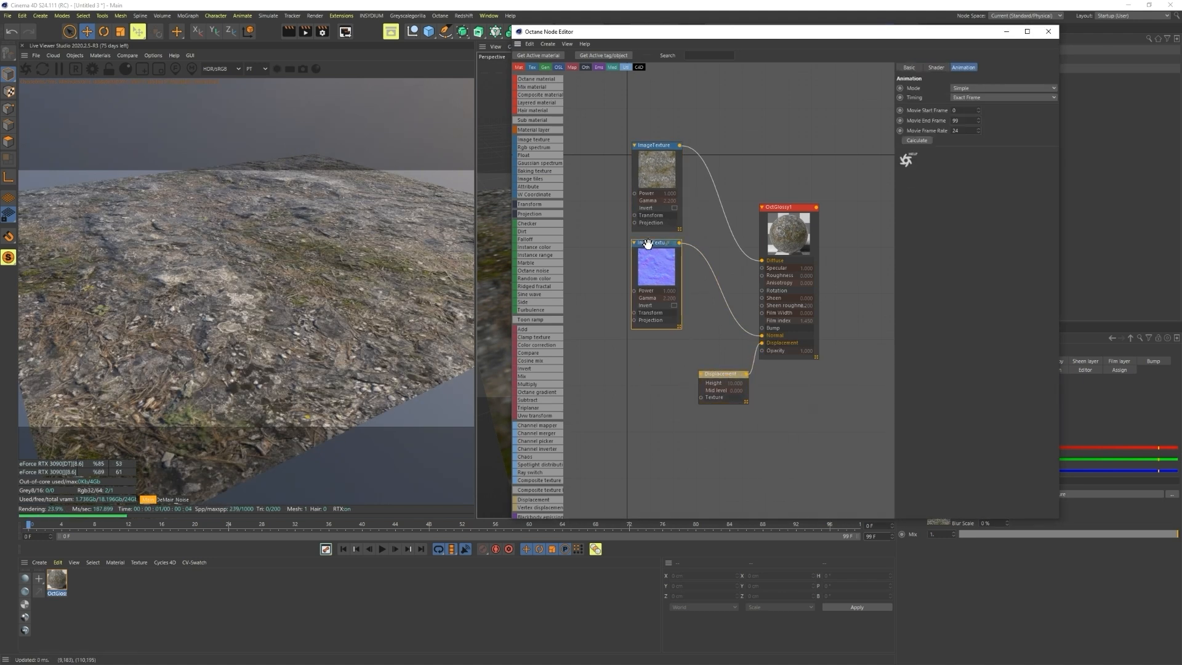
{"action": "left_click_drag", "start_coordinate": [655, 265], "coordinate": [611, 386], "text": "ctrl"}
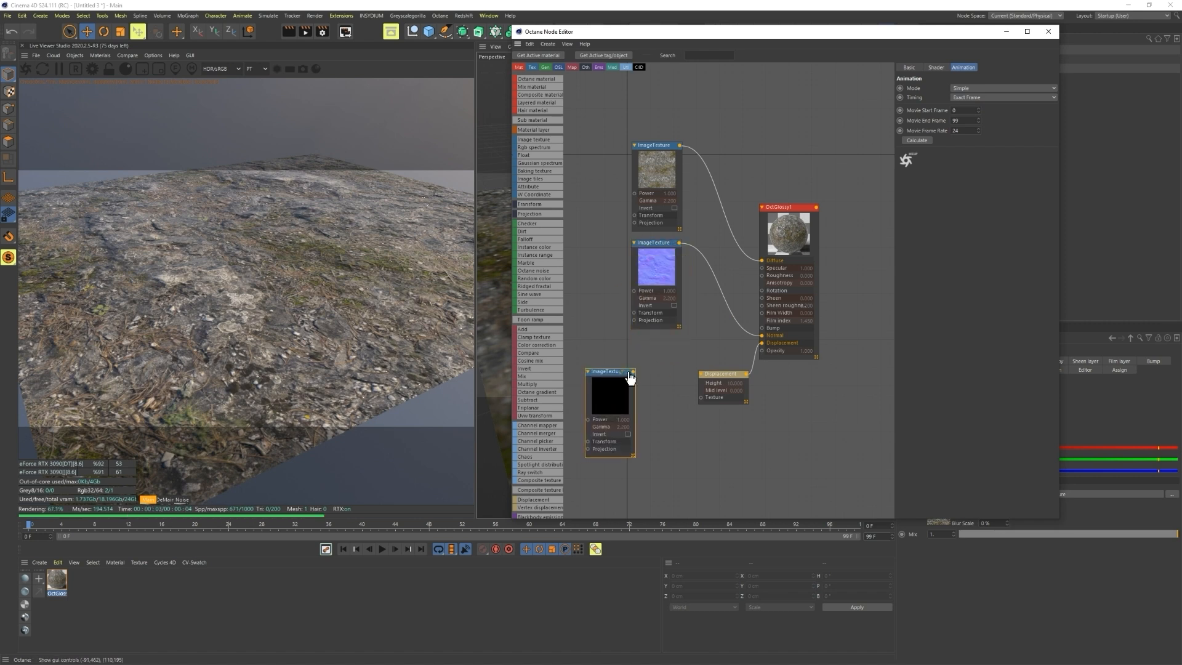
{"action": "left_click", "coordinate": [935, 67]}
{"action": "left_click", "coordinate": [1050, 88]}
{"action": "left_click", "coordinate": [730, 60]}
{"action": "double_click", "coordinate": [618, 117]}
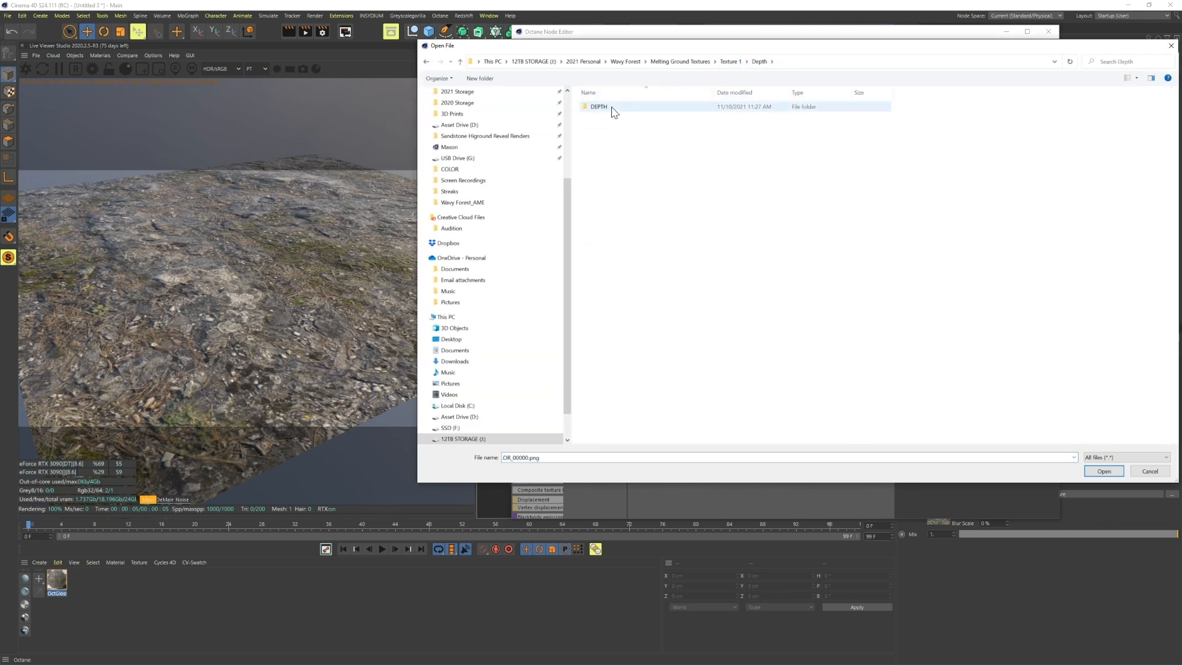
{"action": "double_click", "coordinate": [622, 108]}
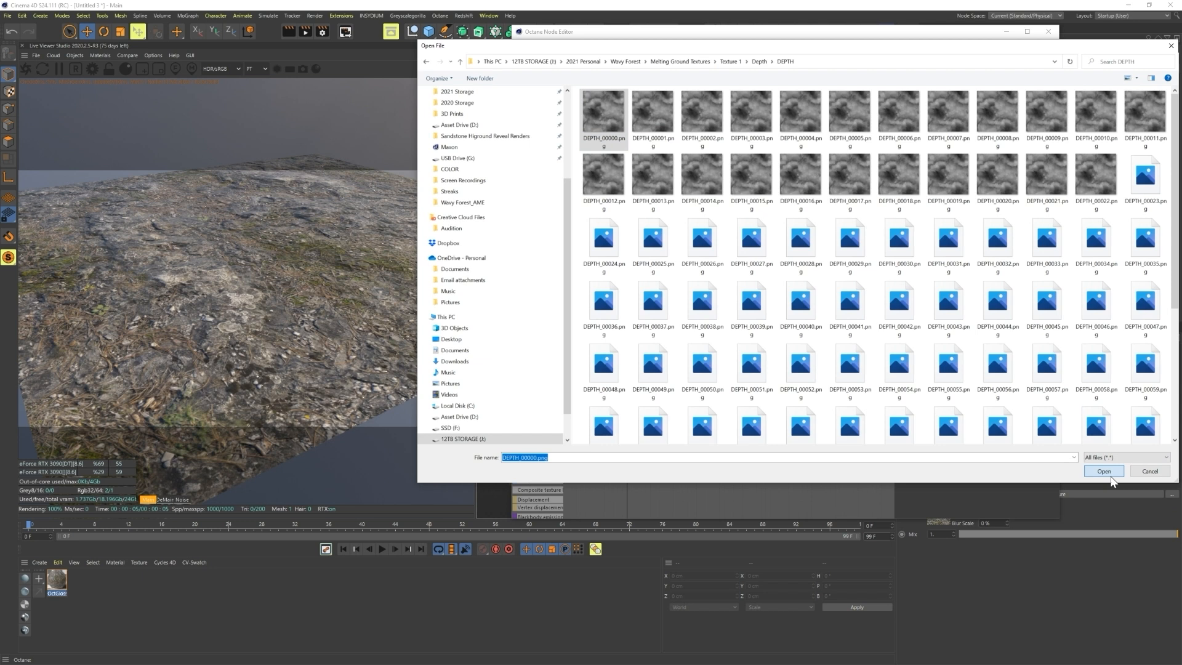
{"action": "left_click", "coordinate": [1104, 471]}
{"action": "left_click", "coordinate": [656, 381]}
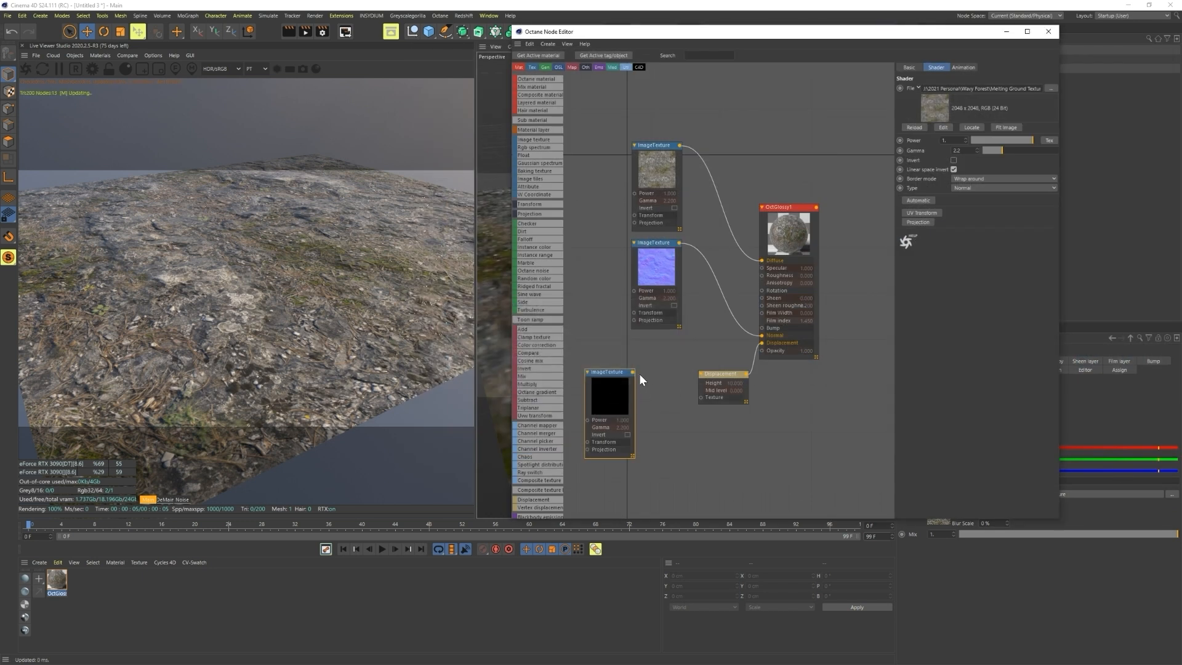
{"action": "left_click_drag", "start_coordinate": [632, 372], "coordinate": [701, 397]}
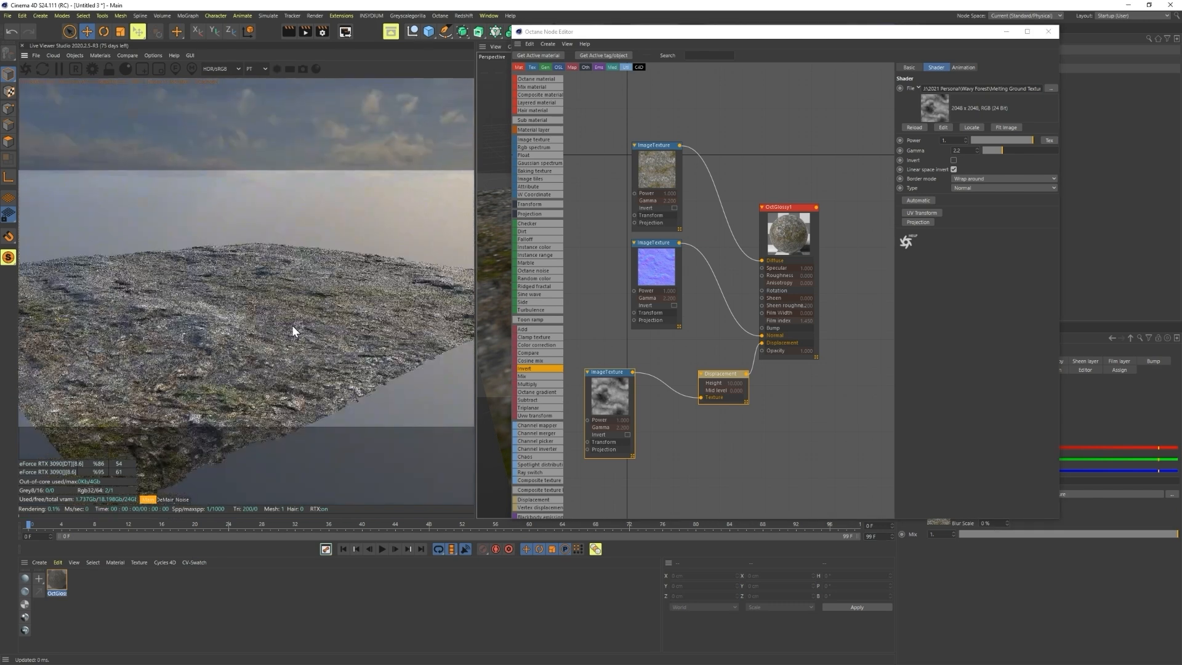
Step: Set the Displacement node's height to about 30.6 cm and its level of detail to 2048x2048
{"action": "left_click", "coordinate": [735, 364]}
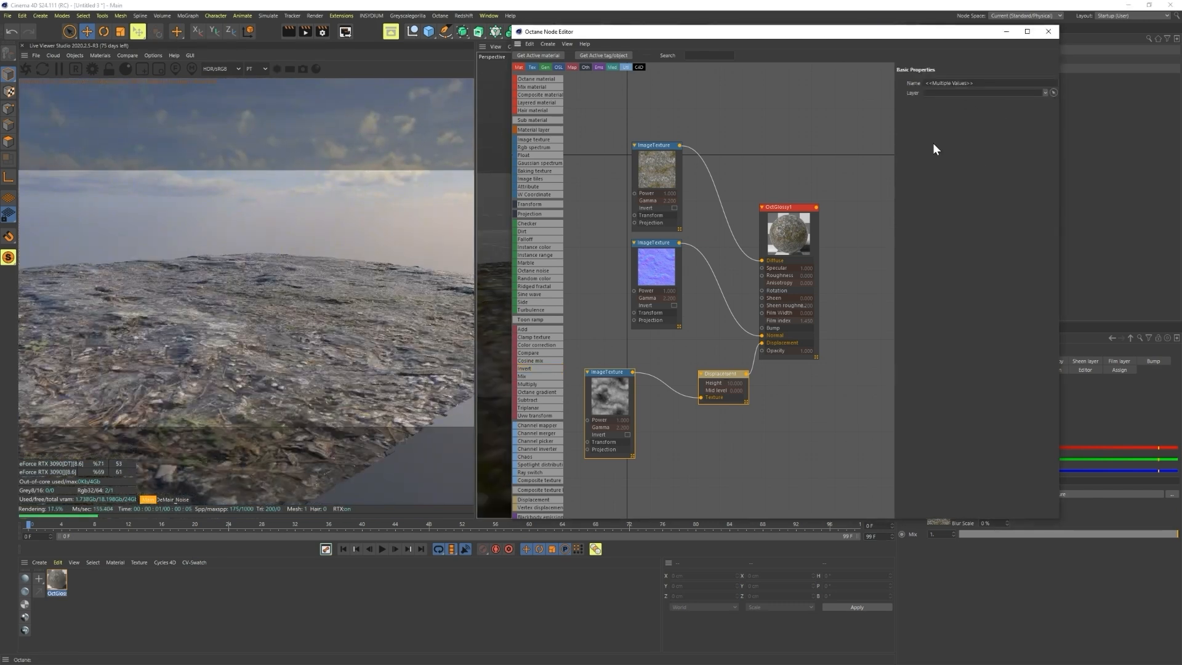
{"action": "left_click_drag", "start_coordinate": [985, 139], "coordinate": [998, 140]}
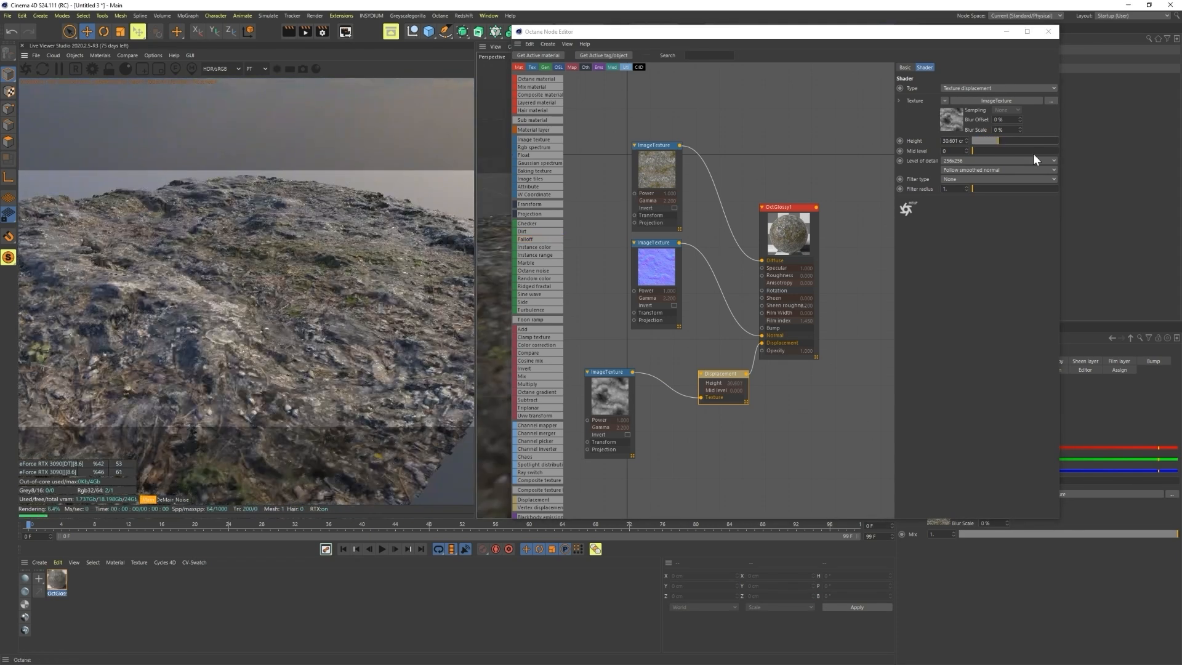
{"action": "left_click", "coordinate": [976, 161]}
{"action": "left_click", "coordinate": [981, 201]}
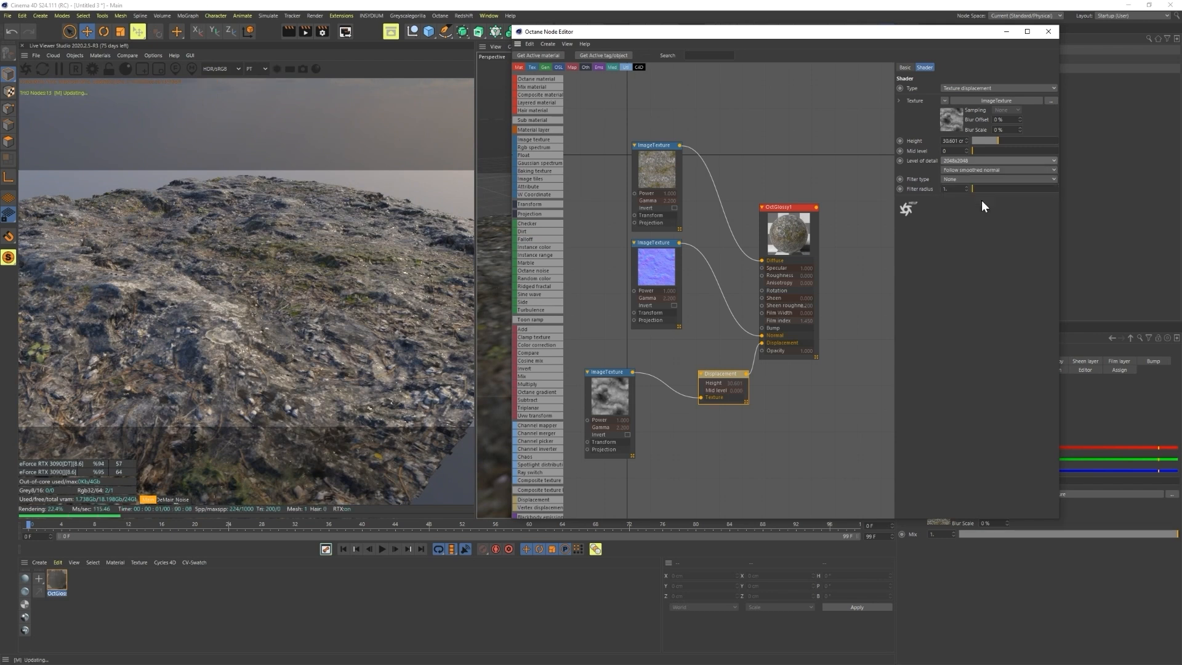
Step: Inspect the displaced ground in the Live Viewer from several angles at different frames of the animation
{"action": "left_click_drag", "start_coordinate": [257, 355], "coordinate": [294, 312]}
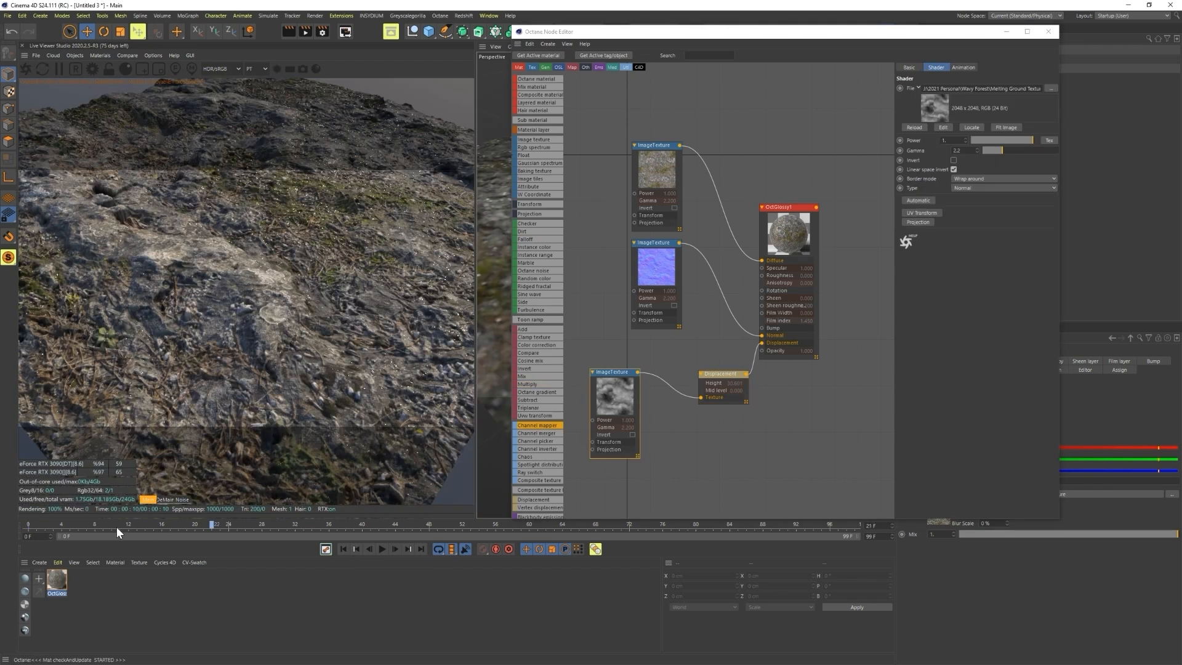
{"action": "left_click", "coordinate": [64, 525]}
{"action": "left_click_drag", "start_coordinate": [61, 525], "coordinate": [115, 521]}
{"action": "left_click", "coordinate": [179, 513]}
{"action": "left_click_drag", "start_coordinate": [296, 347], "coordinate": [299, 386]}
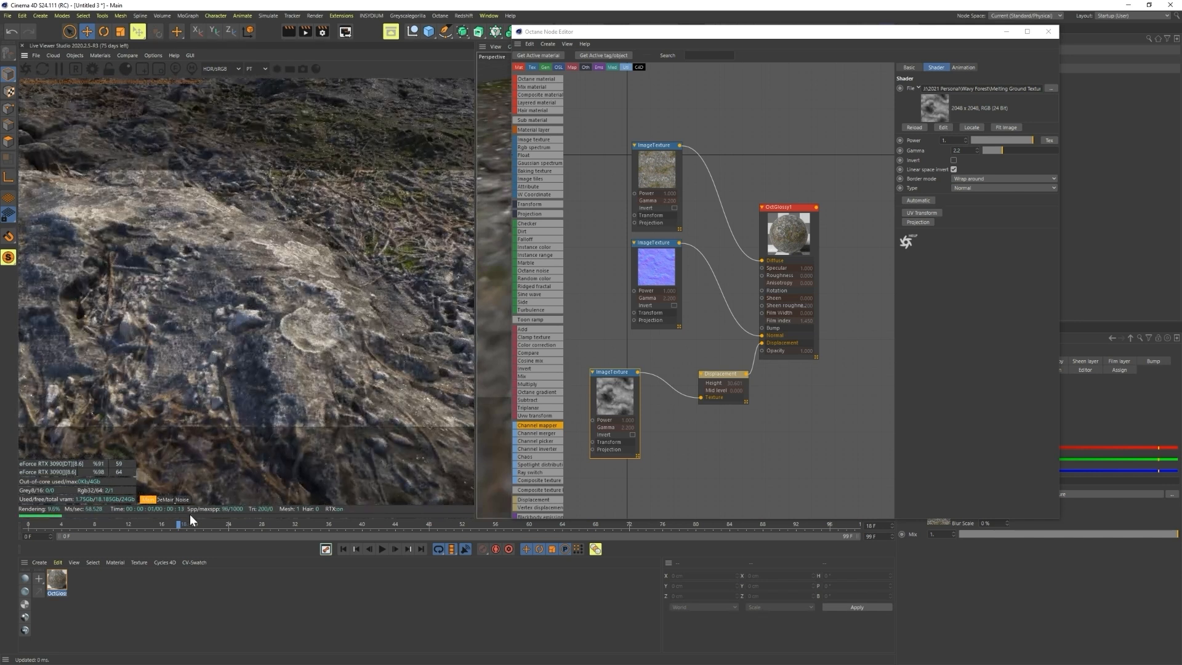
{"action": "left_click", "coordinate": [267, 526]}
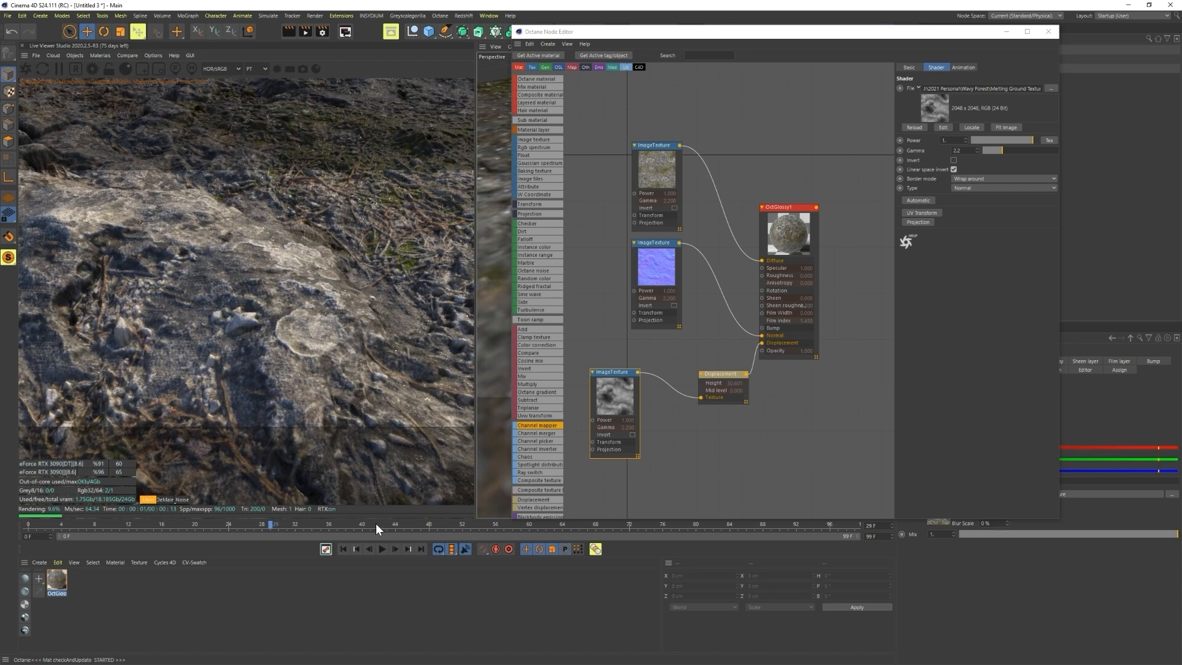
{"action": "left_click", "coordinate": [404, 524]}
{"action": "right_click_drag", "start_coordinate": [389, 303], "coordinate": [227, 310]}
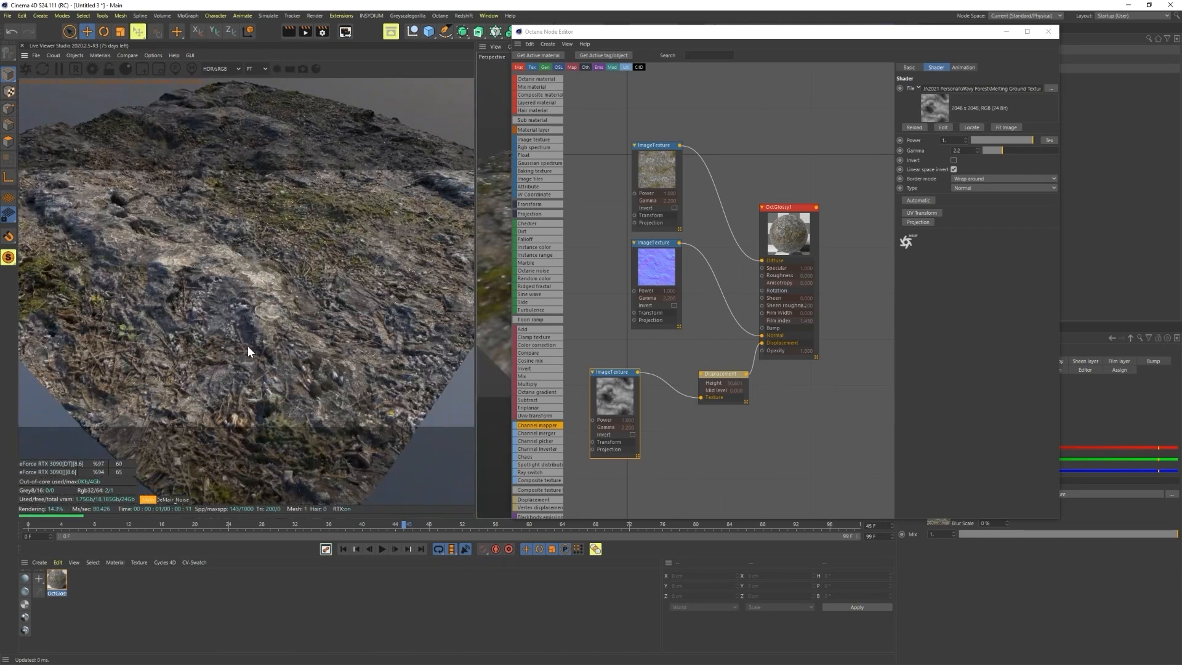
Step: Darken the glossy material's specular color, set its roughness to about 0.31, close the node editor, and view the surface
{"action": "left_click", "coordinate": [786, 212]}
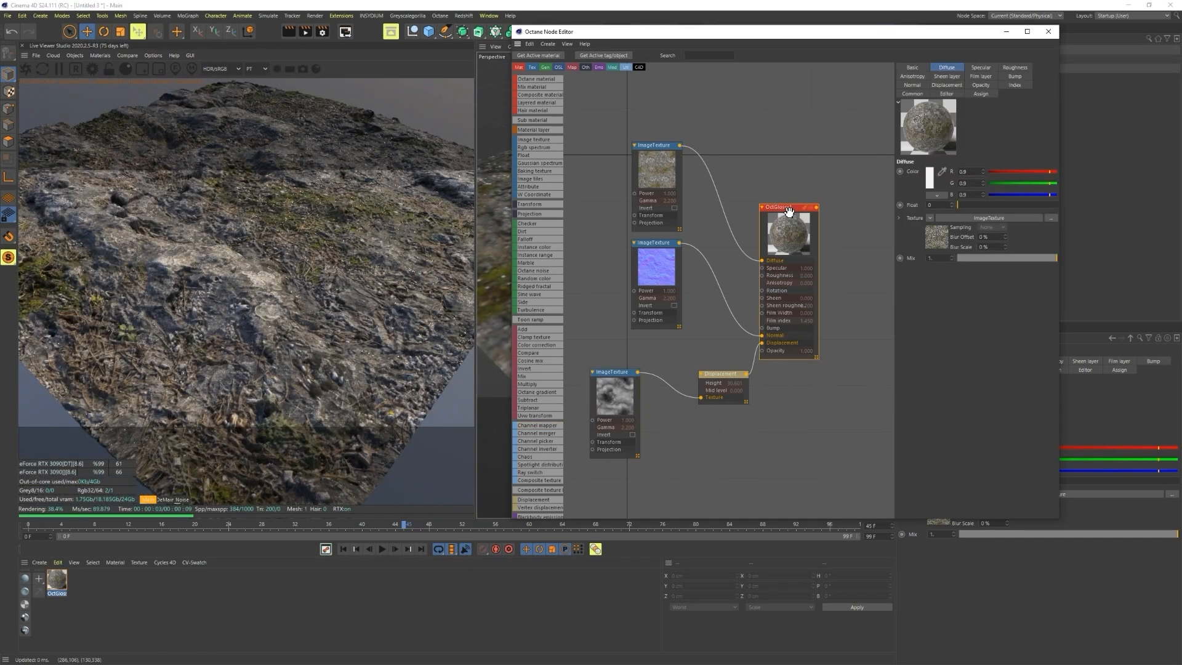
{"action": "left_click", "coordinate": [983, 67]}
{"action": "left_click", "coordinate": [929, 177]}
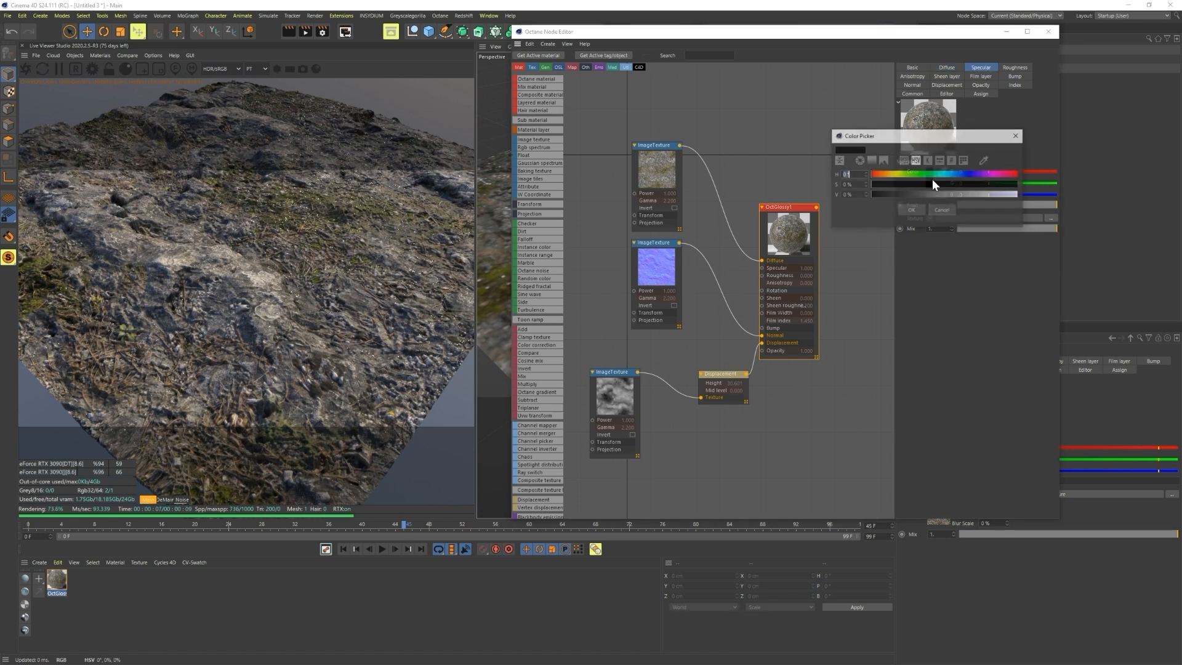
{"action": "left_click", "coordinate": [889, 194]}
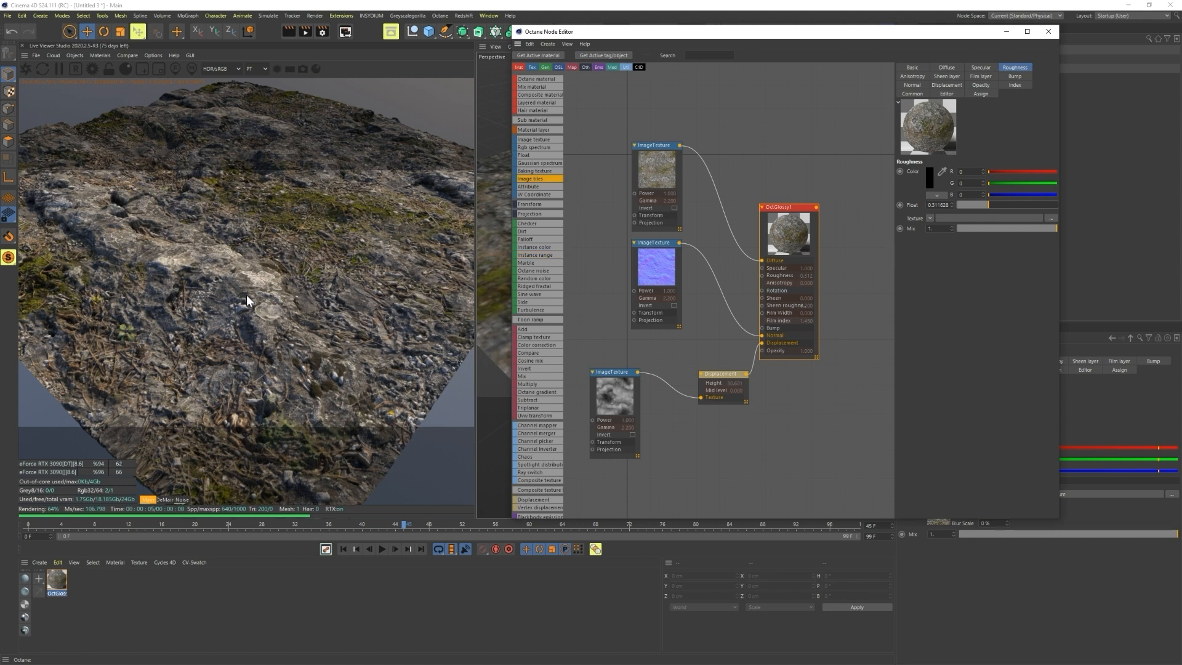
{"action": "left_click", "coordinate": [1046, 32]}
{"action": "left_click_drag", "start_coordinate": [247, 362], "coordinate": [269, 355]}
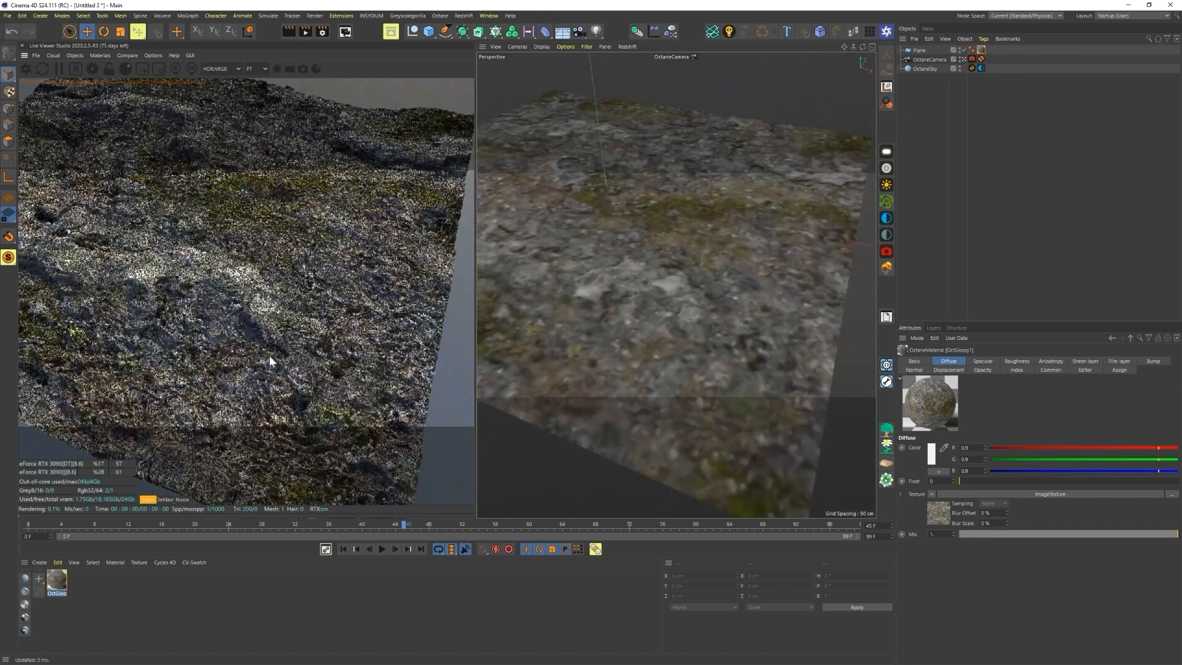